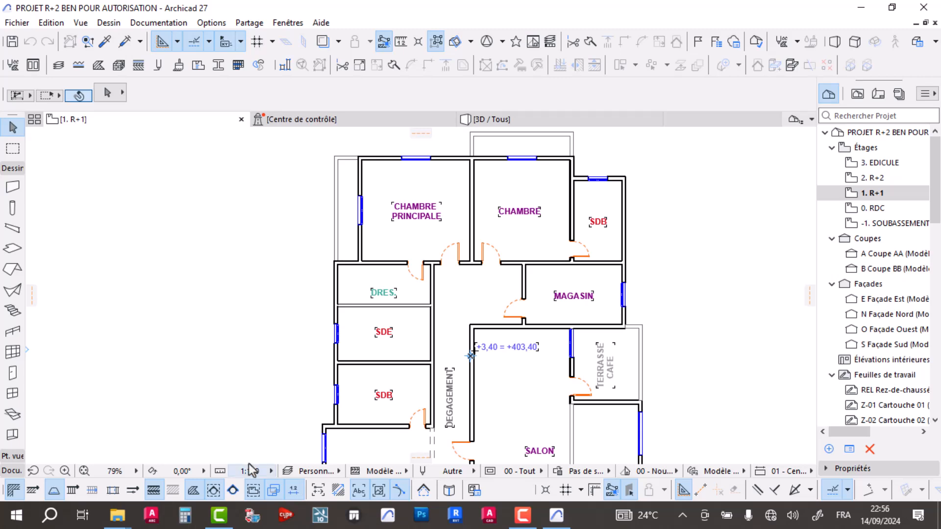
Step: Examine the R+1 floor plan, from the overall layout to the two upper bedrooms and the adjoining bathroom
{"action": "scroll", "coordinate": [484, 252], "scroll_direction": "down", "scroll_amount": 3}
{"action": "scroll", "coordinate": [484, 252], "scroll_direction": "down", "scroll_amount": 1}
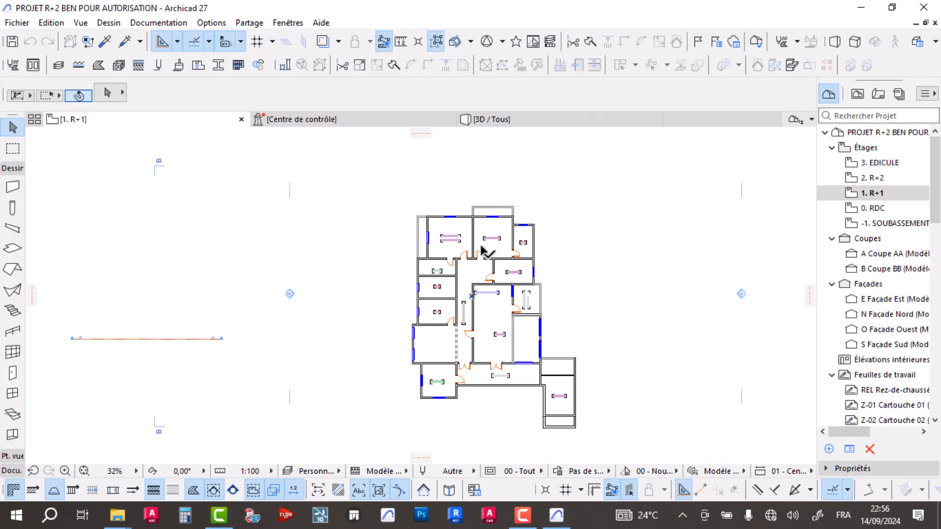
{"action": "scroll", "coordinate": [482, 250], "scroll_direction": "up", "scroll_amount": 5}
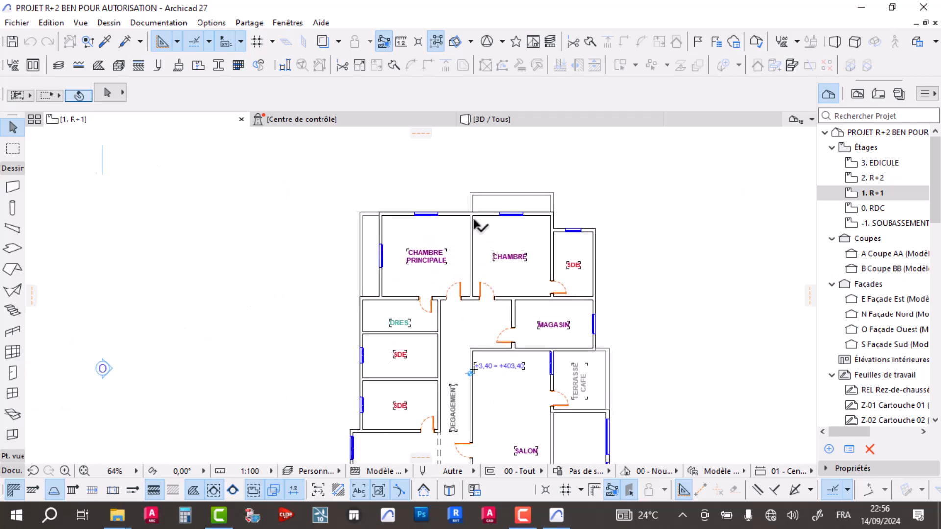
{"action": "middle_click_drag", "start_coordinate": [631, 240], "coordinate": [542, 266]}
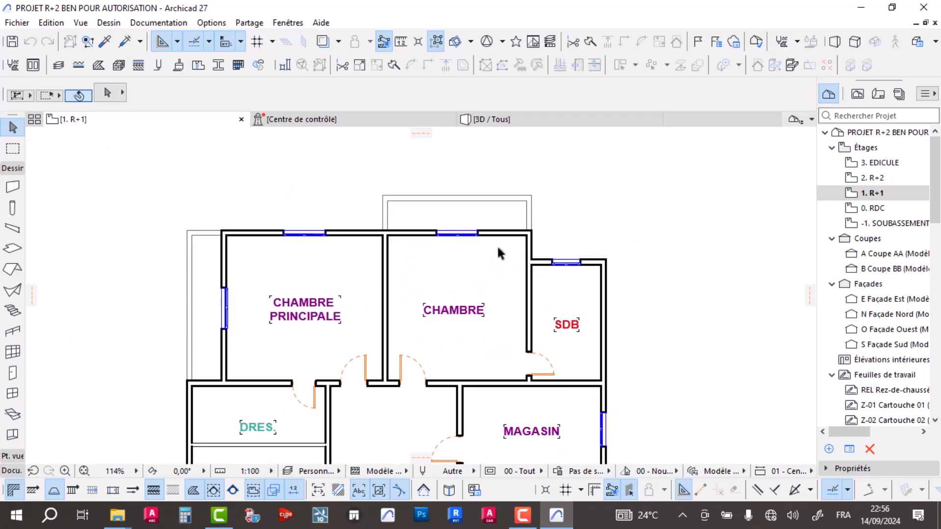
{"action": "middle_click_drag", "start_coordinate": [318, 299], "coordinate": [410, 279]}
{"action": "scroll", "coordinate": [418, 218], "scroll_direction": "up", "scroll_amount": 1}
{"action": "middle_click_drag", "start_coordinate": [418, 226], "coordinate": [411, 254]}
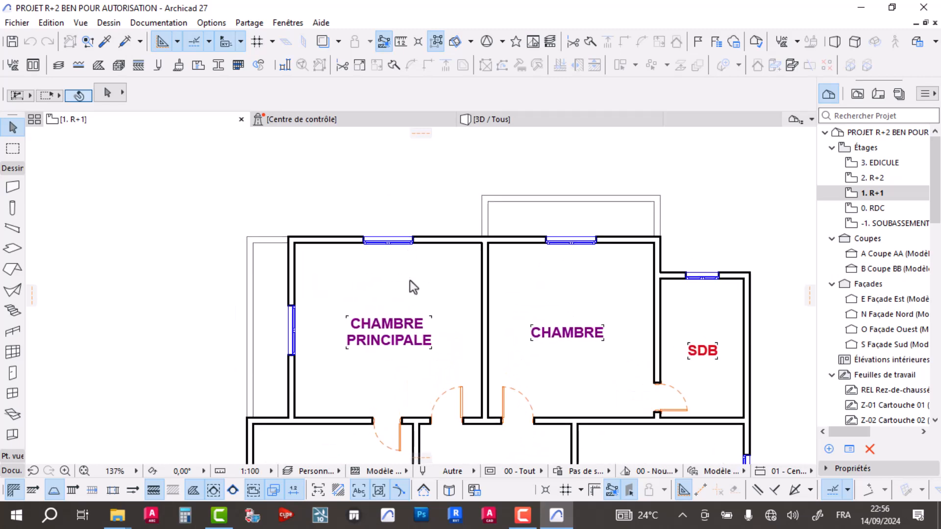
{"action": "scroll", "coordinate": [424, 256], "scroll_direction": "down", "scroll_amount": 3}
{"action": "scroll", "coordinate": [479, 257], "scroll_direction": "up", "scroll_amount": 1}
{"action": "middle_click_drag", "start_coordinate": [440, 342], "coordinate": [470, 195]}
{"action": "scroll", "coordinate": [569, 325], "scroll_direction": "down", "scroll_amount": 2}
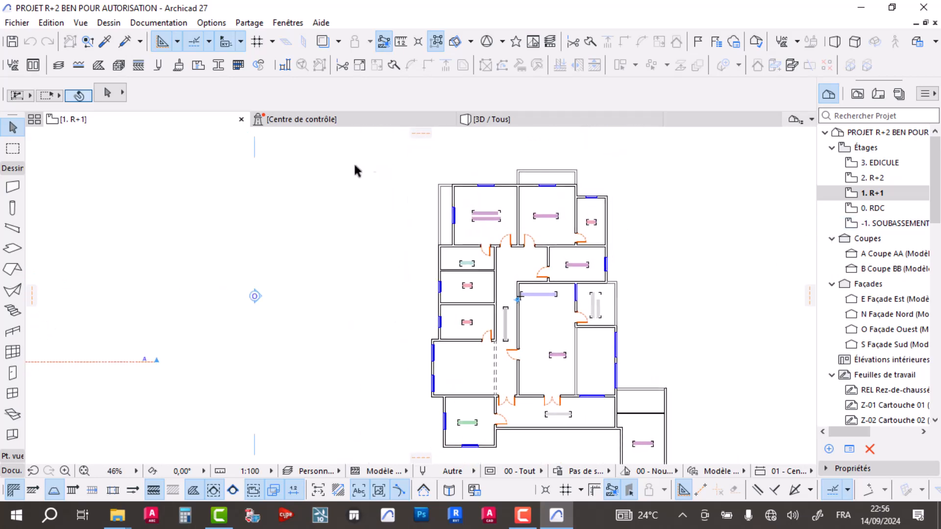
Step: Inspect the building's exterior in the 3D view, then return to the R+1 plan
{"action": "left_click", "coordinate": [494, 120]}
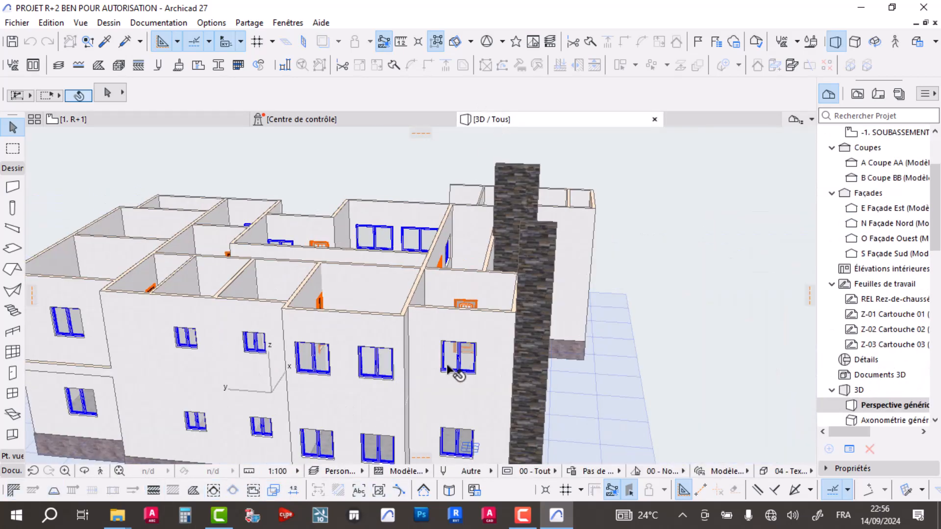
{"action": "middle_click_drag", "start_coordinate": [542, 346], "coordinate": [363, 312], "text": "shift"}
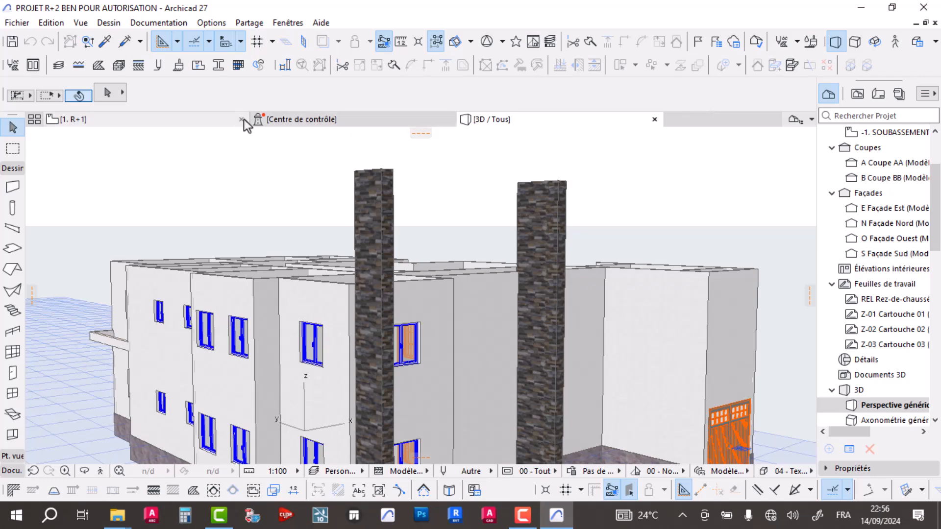
{"action": "left_click", "coordinate": [187, 120]}
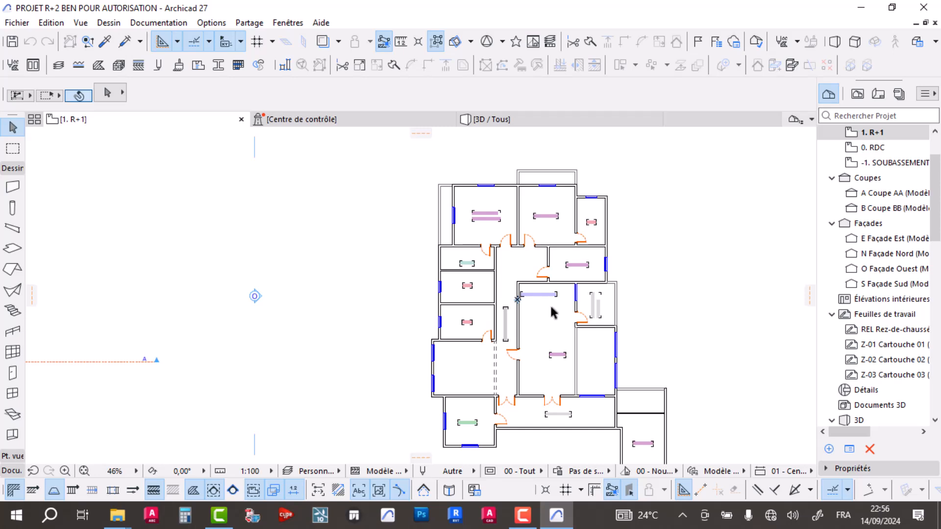
Step: Examine the R+1 plan around the salon, the unlabelled room beside the corridor and the surrounding rooms
{"action": "mouse_move", "coordinate": [530, 347]}
{"action": "middle_mouse_down"}
{"action": "mouse_move", "coordinate": [505, 347]}
{"action": "mouse_move", "coordinate": [406, 306]}
{"action": "middle_mouse_up"}
{"action": "scroll", "coordinate": [402, 360], "scroll_direction": "up", "scroll_amount": 4}
{"action": "middle_click_drag", "start_coordinate": [229, 249], "coordinate": [326, 291]}
{"action": "scroll", "coordinate": [878, 167], "scroll_direction": "up", "scroll_amount": 2}
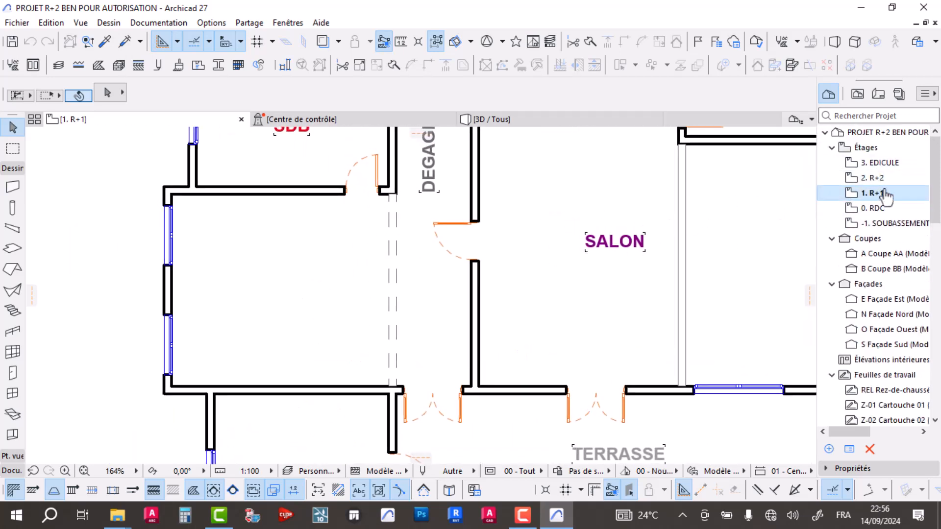
{"action": "scroll", "coordinate": [438, 240], "scroll_direction": "down", "scroll_amount": 1}
{"action": "scroll", "coordinate": [452, 229], "scroll_direction": "down", "scroll_amount": 3}
{"action": "middle_click_drag", "start_coordinate": [481, 214], "coordinate": [474, 251]}
{"action": "scroll", "coordinate": [469, 196], "scroll_direction": "up", "scroll_amount": 1}
{"action": "middle_click_drag", "start_coordinate": [468, 196], "coordinate": [464, 270]}
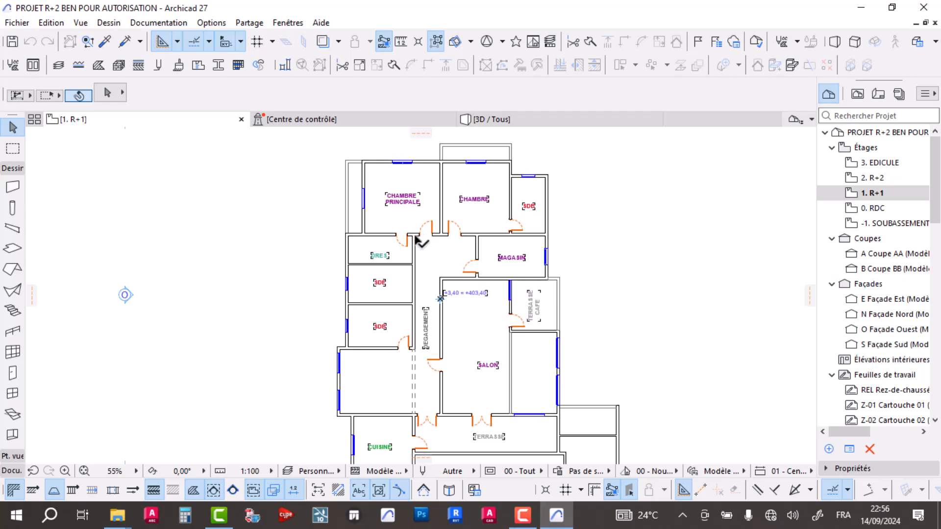
Step: Delete the partition wall between CHAMBRE PRINCIPALE and CHAMBRE, along with the CHAMBRE label
{"action": "scroll", "coordinate": [513, 183], "scroll_direction": "up", "scroll_amount": 3}
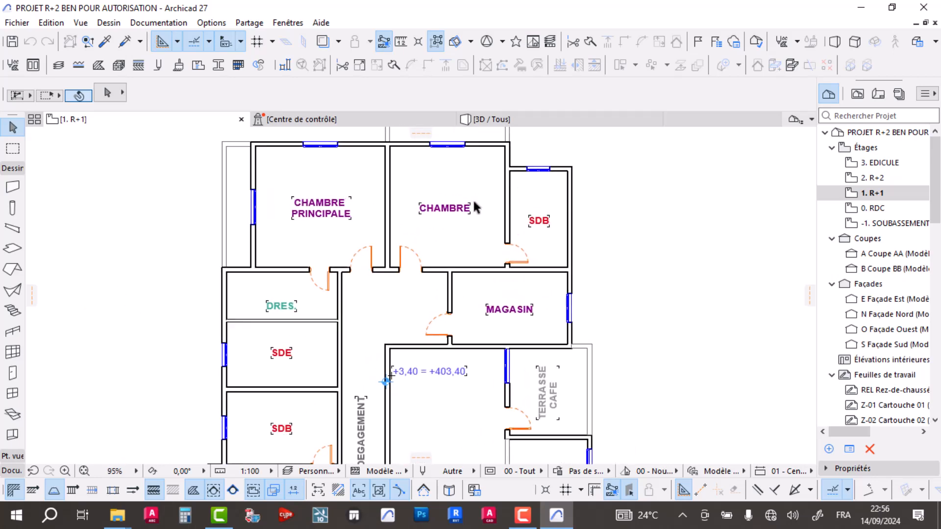
{"action": "left_click", "coordinate": [388, 203]}
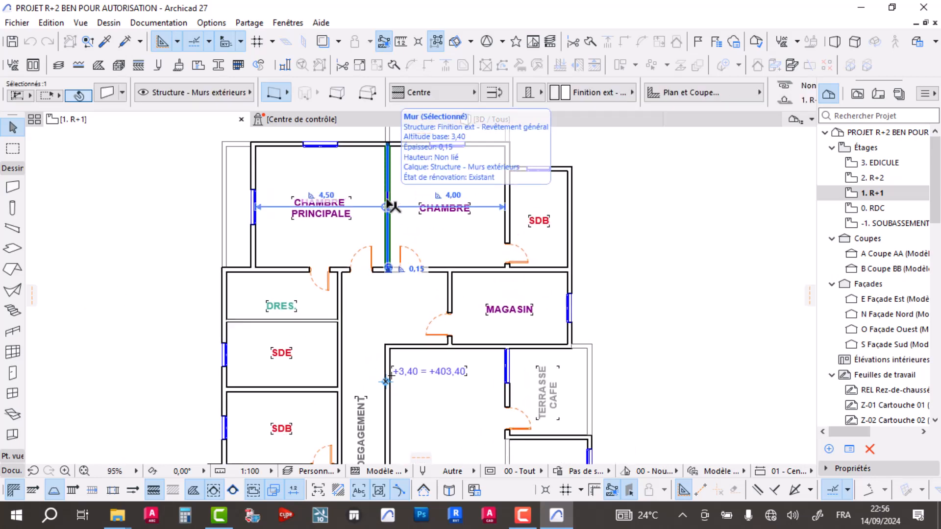
{"action": "key", "text": "Delete"}
{"action": "left_click", "coordinate": [450, 208]}
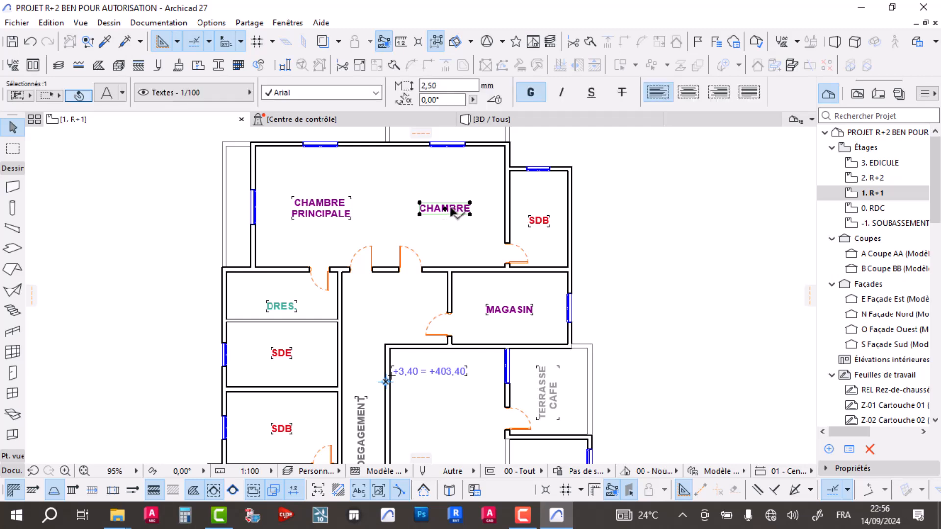
{"action": "key", "text": "Delete"}
Step: Move the CHAMBRE PRINCIPALE label to the middle of the merged bedroom
{"action": "left_click", "coordinate": [345, 205]}
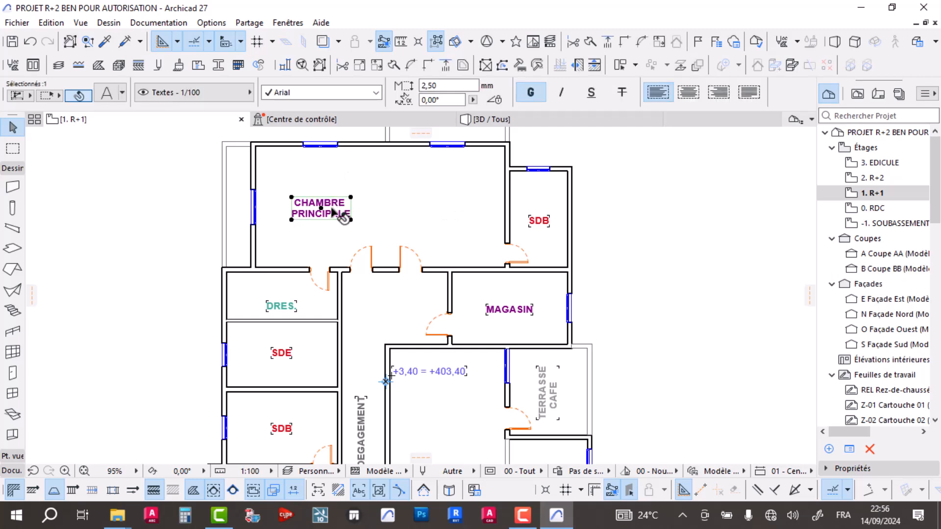
{"action": "left_click_drag", "start_coordinate": [325, 211], "coordinate": [388, 214]}
{"action": "left_click", "coordinate": [426, 165]}
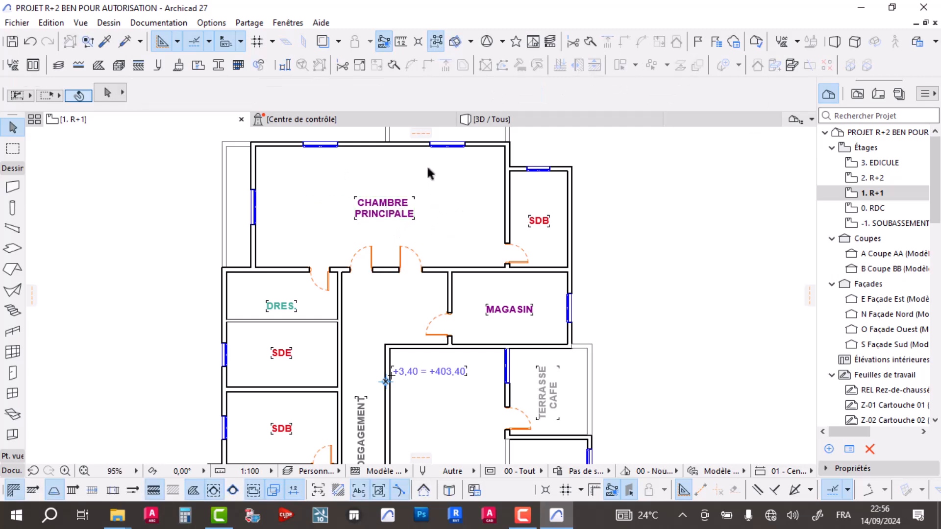
{"action": "middle_click_drag", "start_coordinate": [454, 187], "coordinate": [472, 220]}
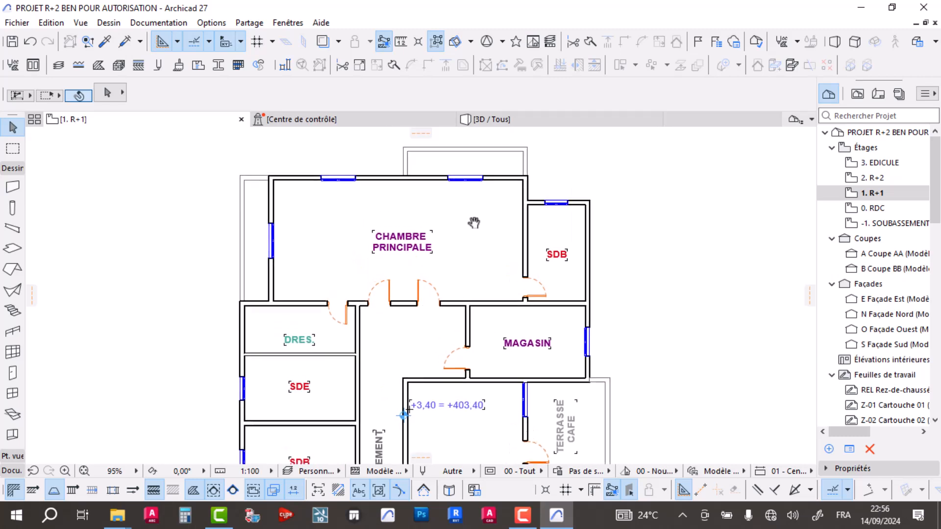
Step: Delete the door between the main bedroom and the adjoining SDB
{"action": "left_click", "coordinate": [529, 279]}
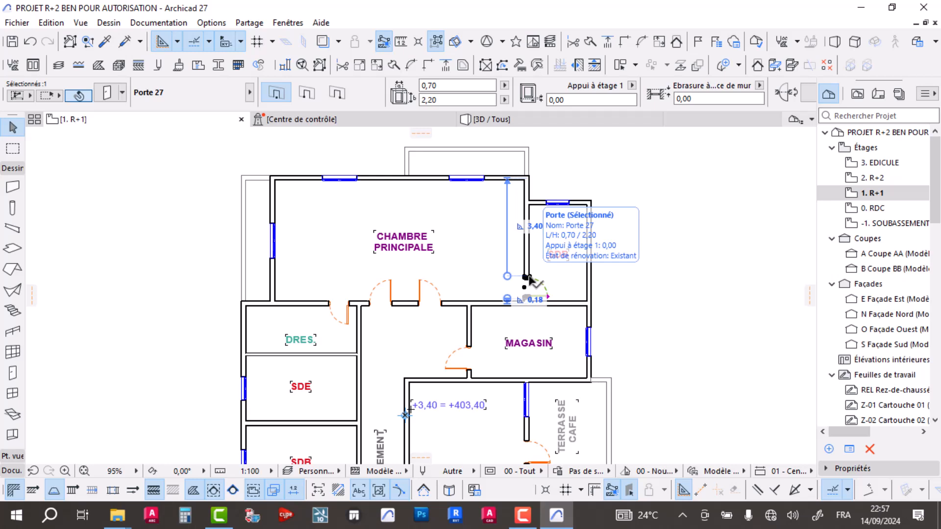
{"action": "key", "text": "Delete"}
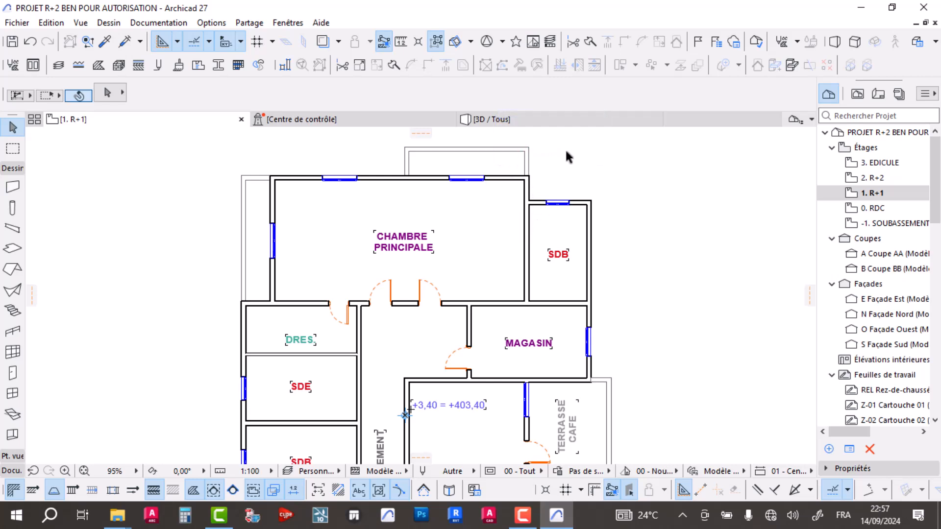
{"action": "middle_click_drag", "start_coordinate": [566, 179], "coordinate": [536, 194]}
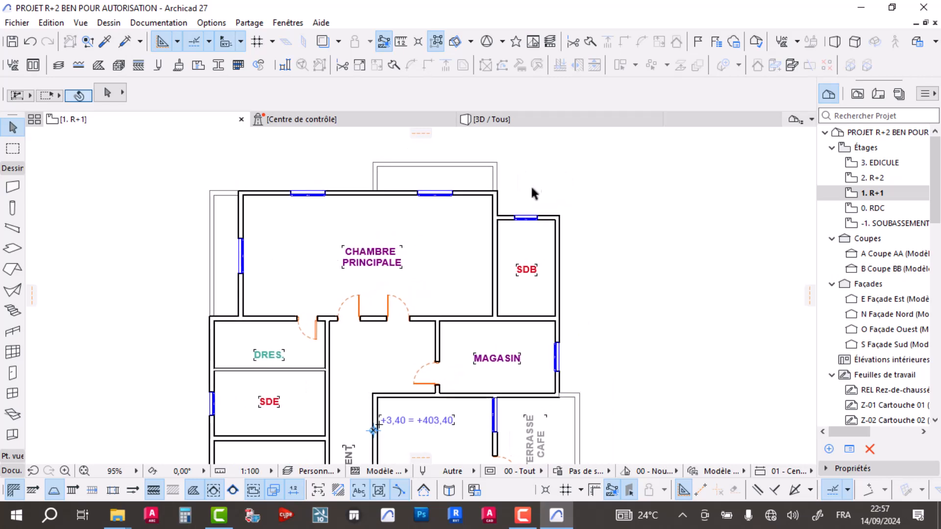
{"action": "left_click", "coordinate": [482, 164]}
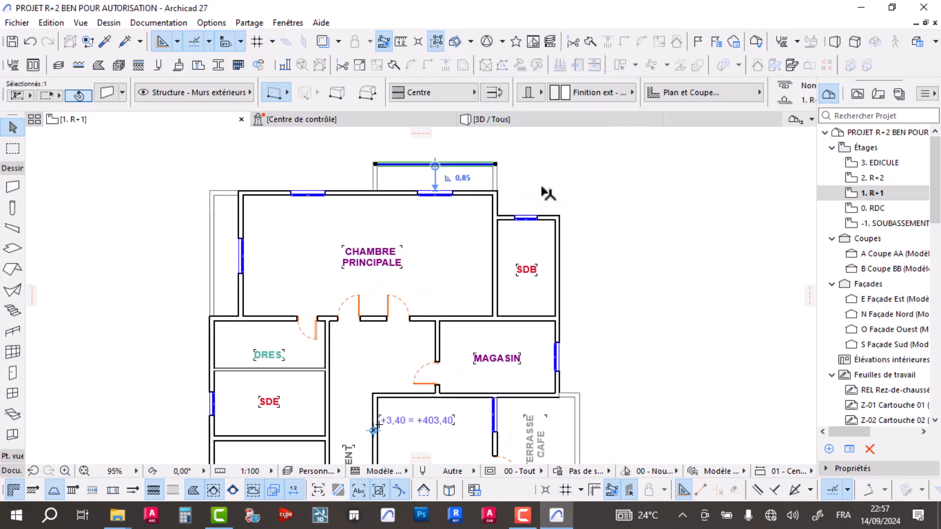
{"action": "key", "text": "Escape"}
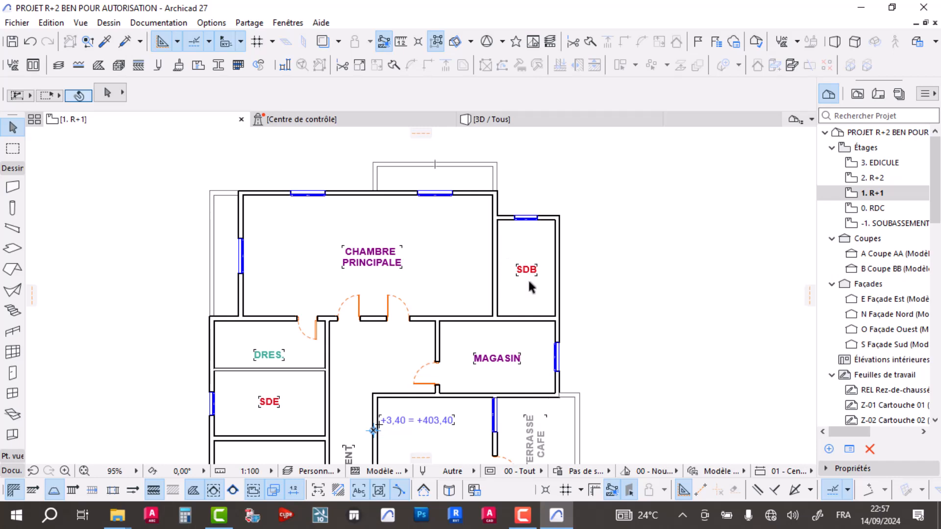
Step: Change the label of the SDB next to the main bedroom to "TERRAS."
{"action": "scroll", "coordinate": [528, 278], "scroll_direction": "up", "scroll_amount": 3}
{"action": "scroll", "coordinate": [495, 248], "scroll_direction": "up", "scroll_amount": 4}
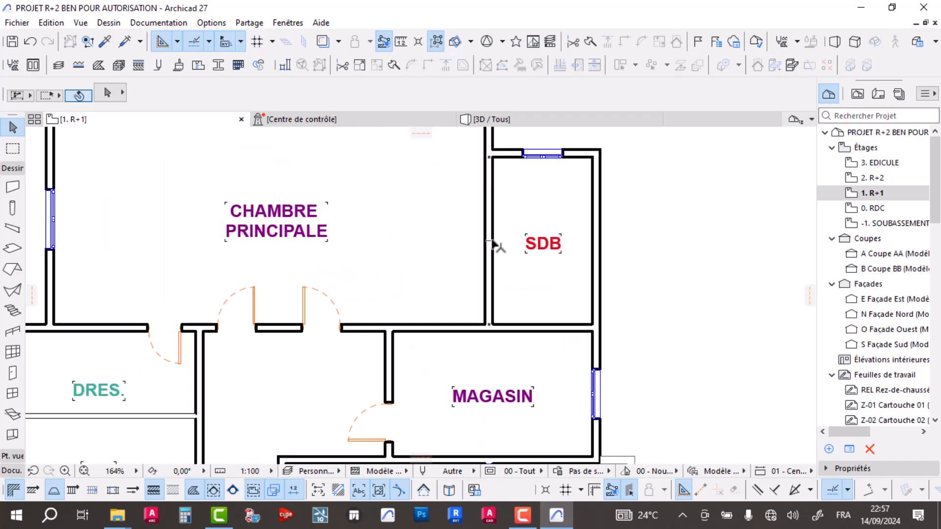
{"action": "left_click", "coordinate": [493, 245]}
{"action": "middle_click_drag", "start_coordinate": [503, 201], "coordinate": [504, 238]}
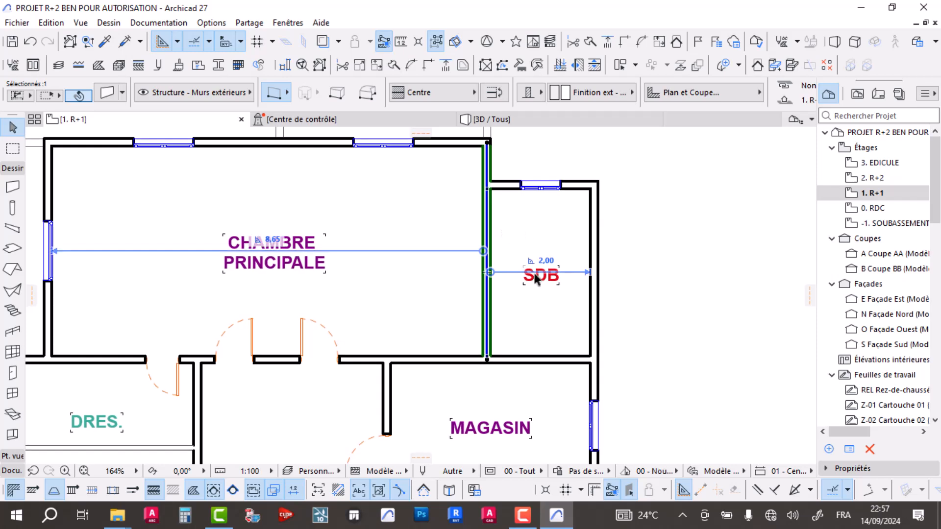
{"action": "left_click", "coordinate": [544, 276]}
{"action": "double_click", "coordinate": [543, 277]}
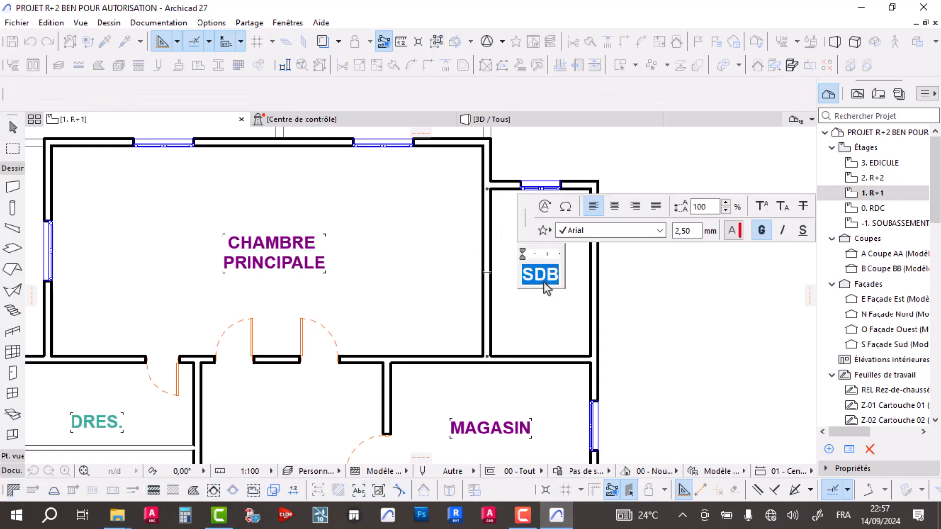
{"action": "type", "text": "TERRASSE"}
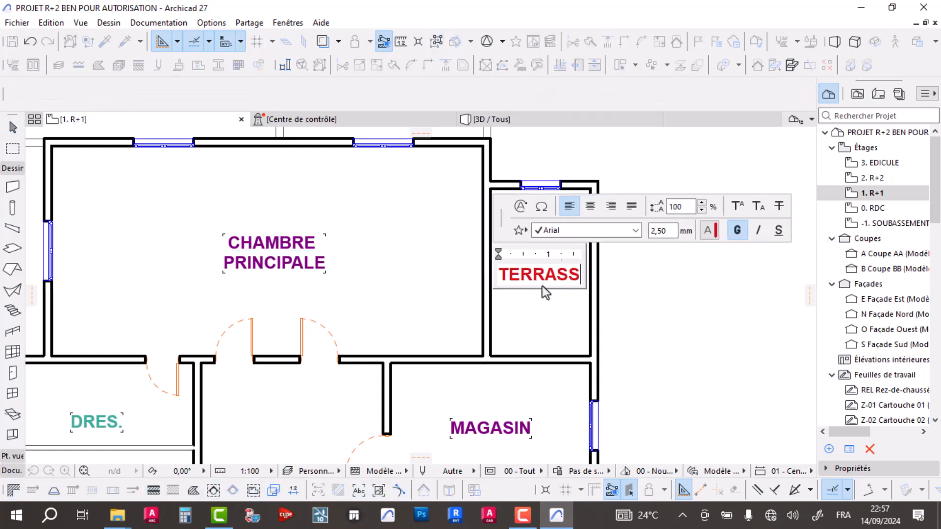
{"action": "key", "text": "BackSpace"}
{"action": "key", "text": "BackSpace"}
{"action": "key", "text": "BackSpace"}
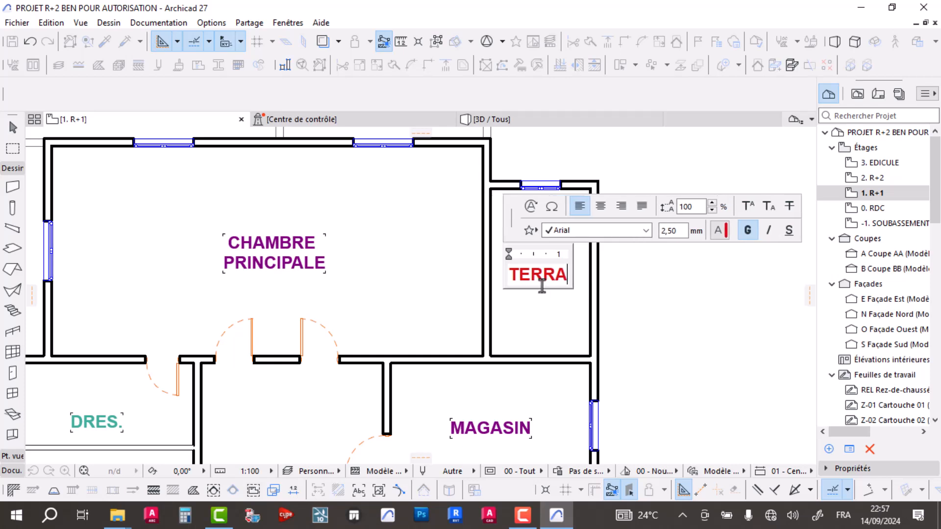
{"action": "type", "text": "SS."}
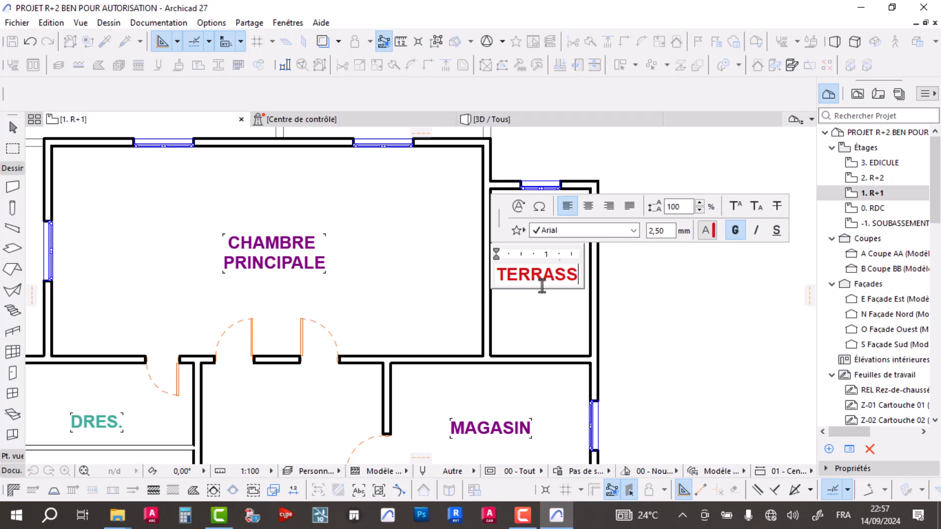
{"action": "key", "text": "BackSpace"}
{"action": "key", "text": "BackSpace"}
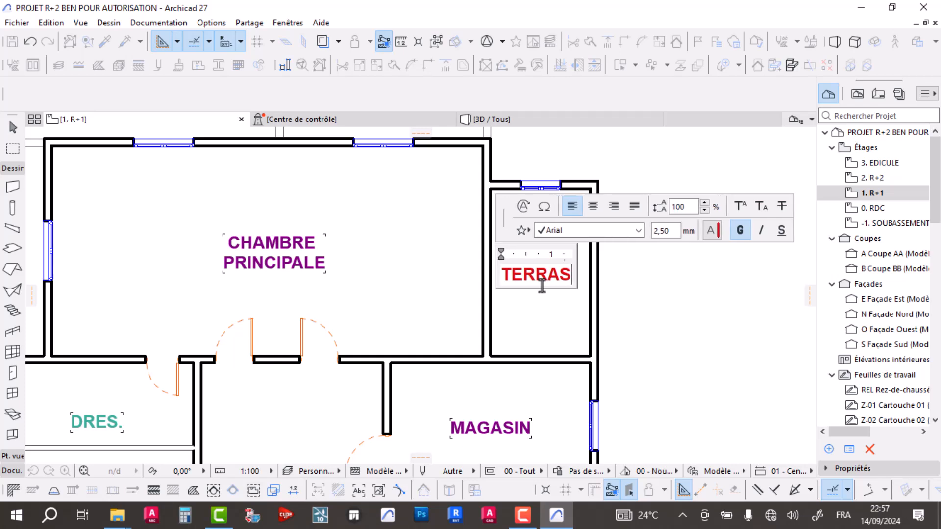
{"action": "type", "text": "."}
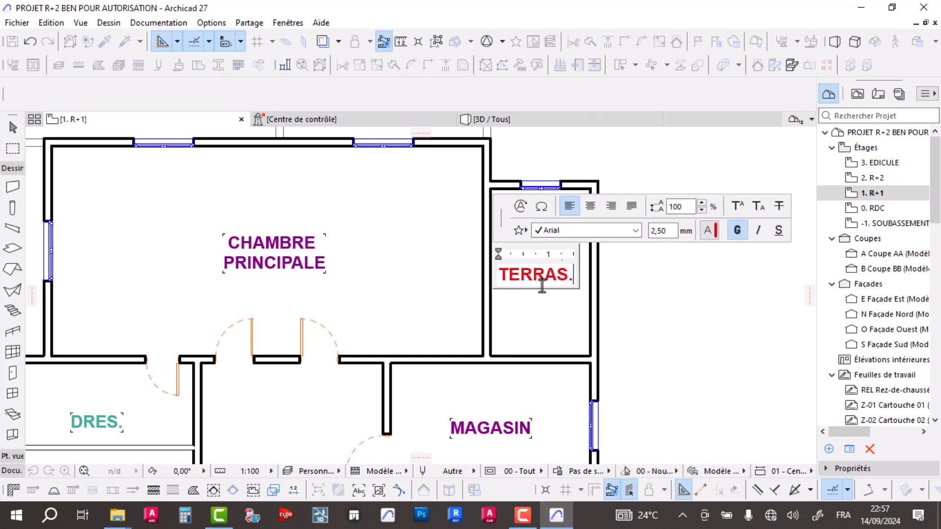
{"action": "left_click", "coordinate": [552, 315]}
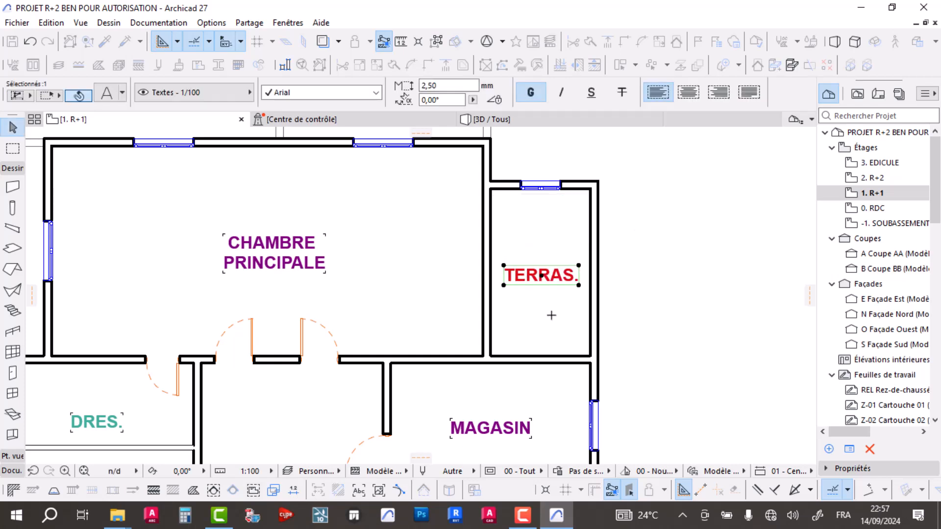
Step: Add "PRIVE" as a second line to the TERRAS. label
{"action": "double_click", "coordinate": [574, 277]}
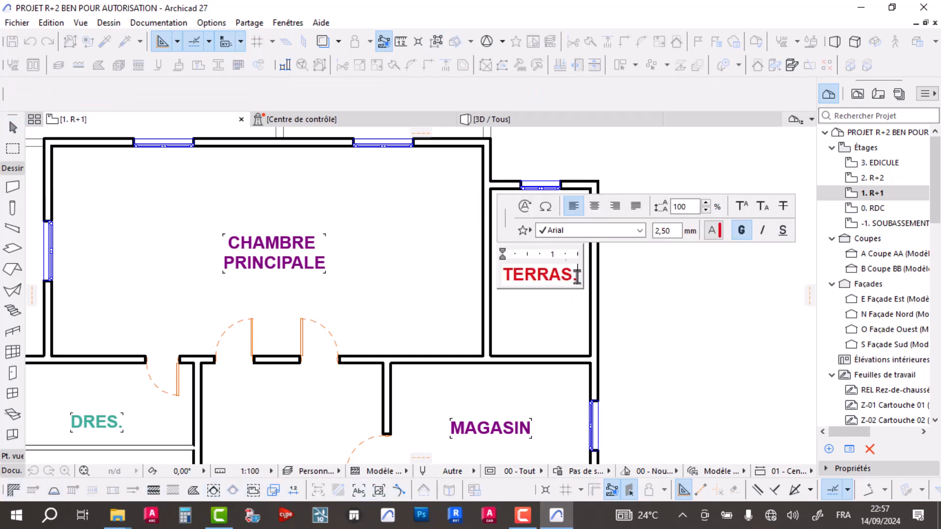
{"action": "key", "text": "Return"}
{"action": "type", "text": "PRIVE"}
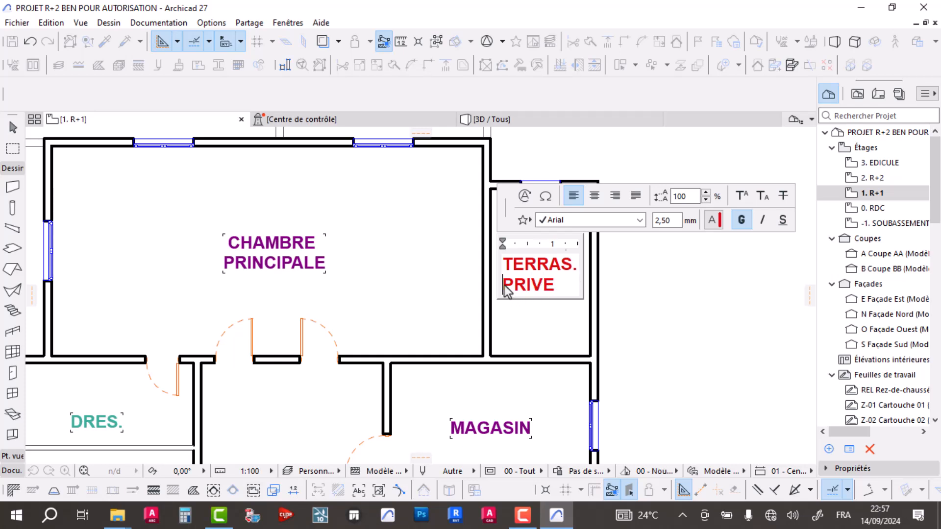
{"action": "left_click", "coordinate": [524, 344]}
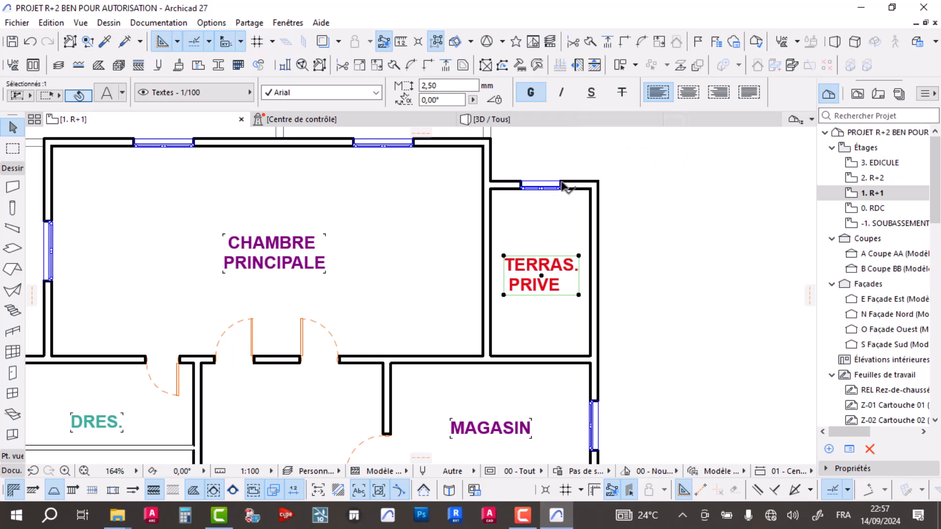
Step: Stretch the window in the private terrace's outer wall to span the full width between the terrace's side walls
{"action": "left_click", "coordinate": [563, 186]}
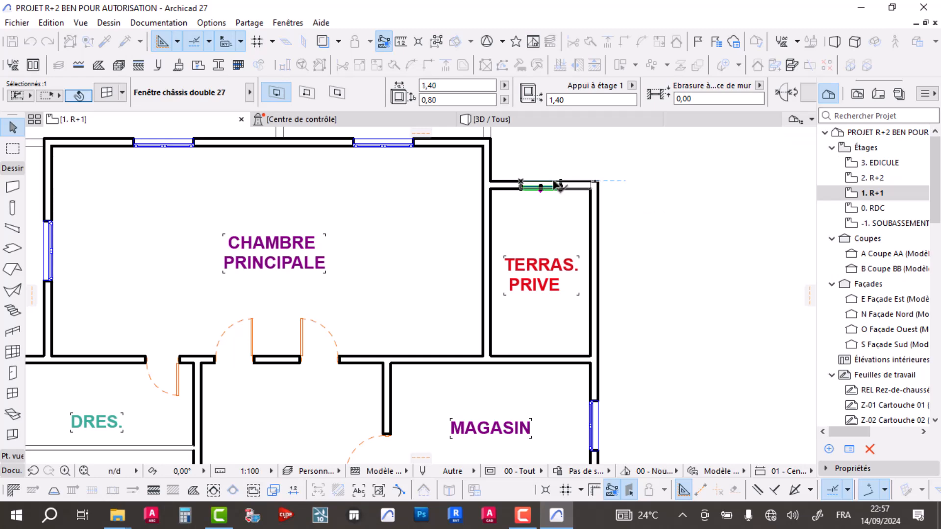
{"action": "left_click", "coordinate": [558, 184]}
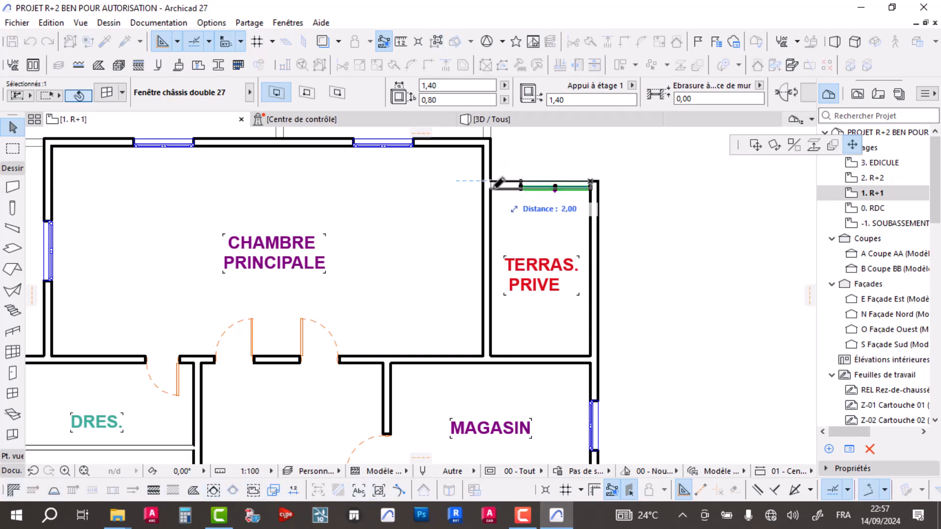
{"action": "left_click", "coordinate": [490, 184]}
{"action": "left_click", "coordinate": [548, 196]}
{"action": "scroll", "coordinate": [506, 179], "scroll_direction": "up", "scroll_amount": 2}
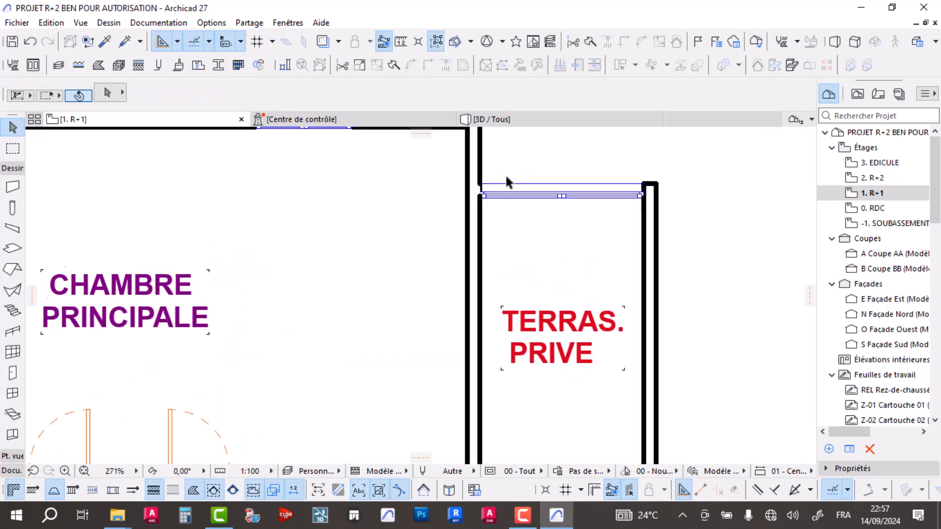
Step: Examine the rest of the R+1 plan, from the private terrace through the SDE, SDB and salon to the kitchen
{"action": "scroll", "coordinate": [506, 181], "scroll_direction": "down", "scroll_amount": 3}
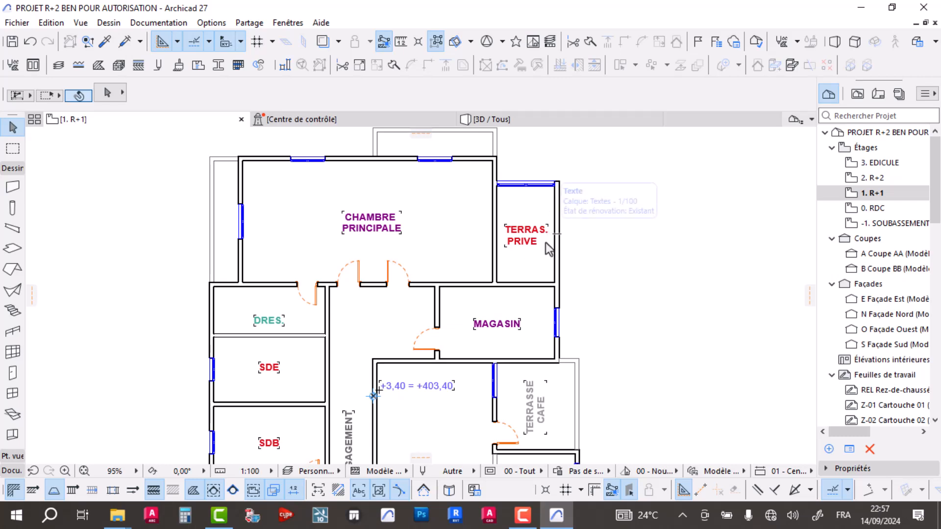
{"action": "middle_click_drag", "start_coordinate": [546, 264], "coordinate": [545, 240]}
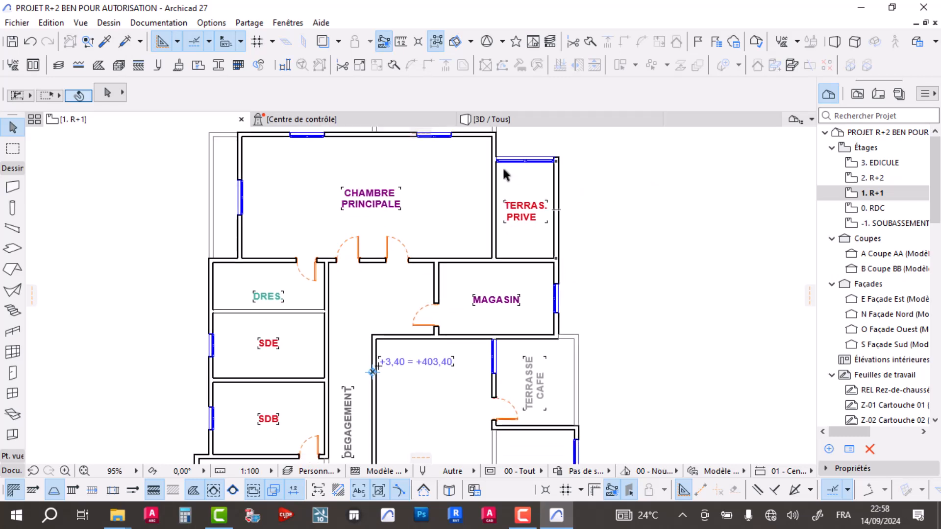
{"action": "scroll", "coordinate": [478, 203], "scroll_direction": "down", "scroll_amount": 1}
{"action": "middle_click_drag", "start_coordinate": [410, 279], "coordinate": [481, 231]}
{"action": "middle_click_drag", "start_coordinate": [405, 292], "coordinate": [409, 249]}
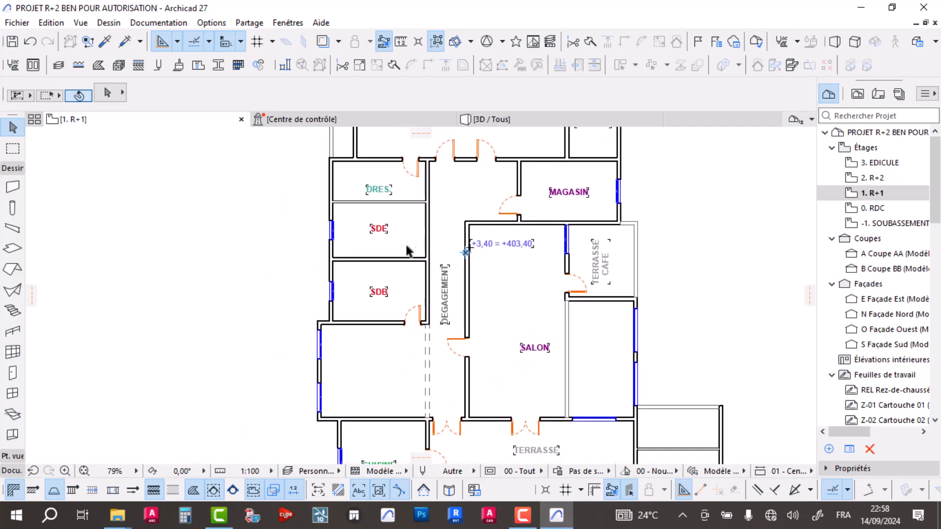
{"action": "middle_click_drag", "start_coordinate": [420, 312], "coordinate": [397, 293]}
{"action": "middle_click_drag", "start_coordinate": [395, 255], "coordinate": [382, 278]}
{"action": "scroll", "coordinate": [381, 279], "scroll_direction": "up", "scroll_amount": 1}
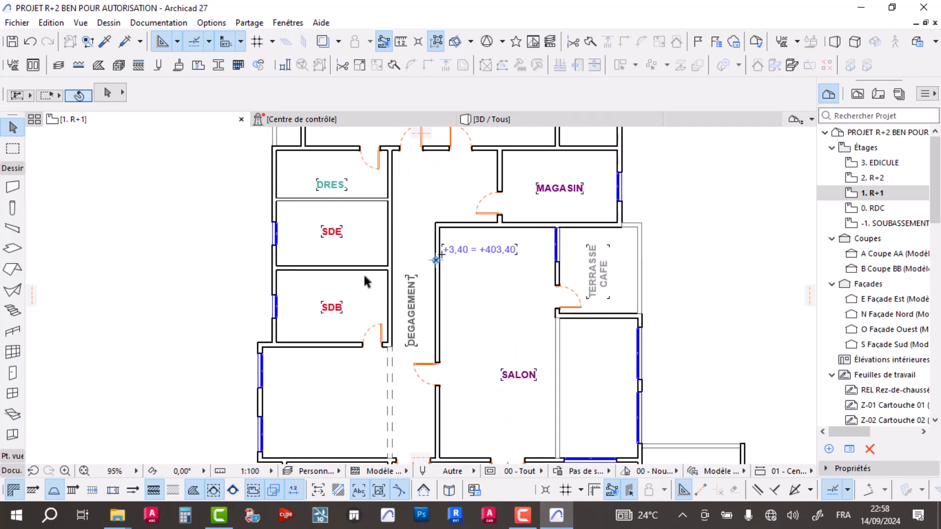
{"action": "scroll", "coordinate": [411, 270], "scroll_direction": "down", "scroll_amount": 2}
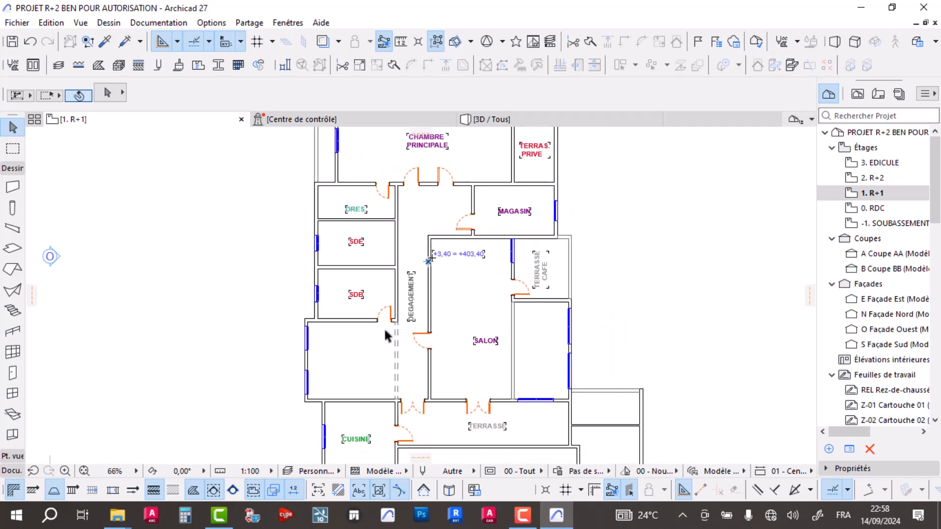
{"action": "middle_click_drag", "start_coordinate": [459, 339], "coordinate": [463, 304]}
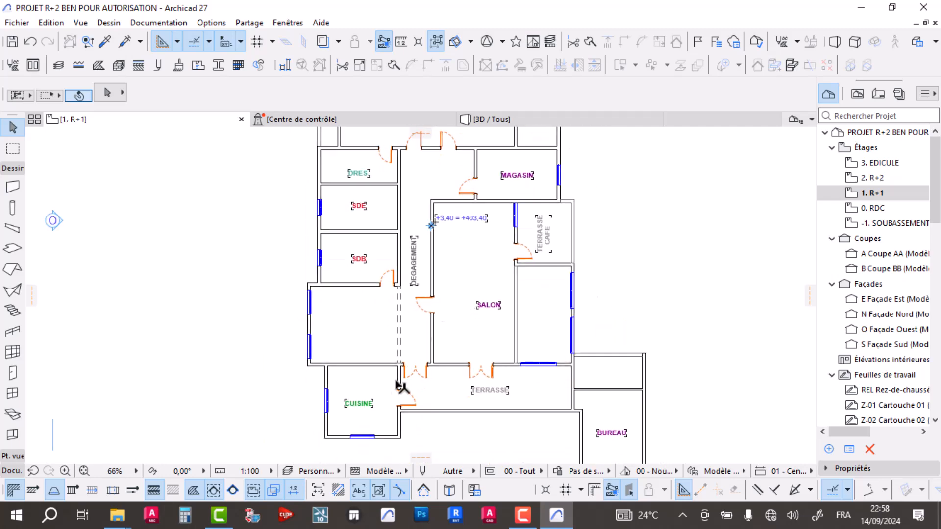
Step: Delete the door in the wall between the remaining SDB and the unlabelled room below it
{"action": "scroll", "coordinate": [378, 257], "scroll_direction": "up", "scroll_amount": 3}
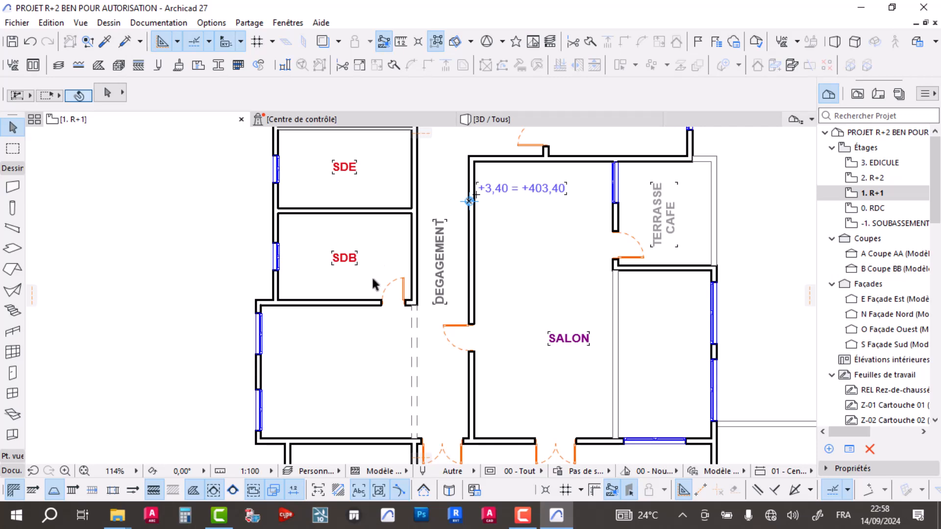
{"action": "left_click", "coordinate": [407, 304]}
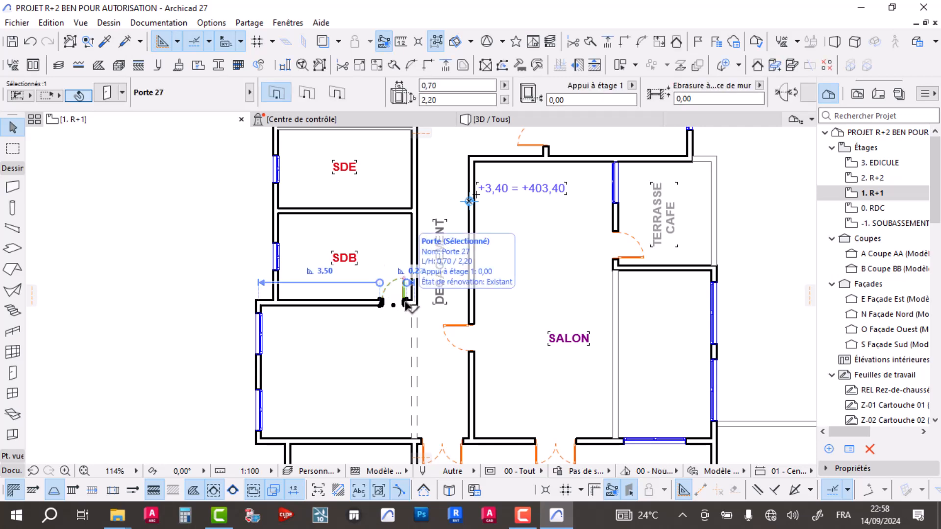
{"action": "key", "text": "Delete"}
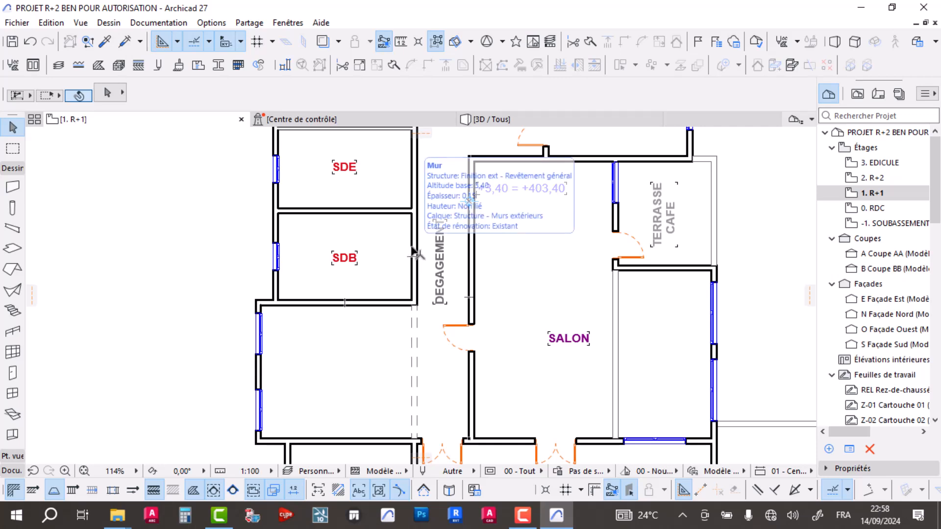
Step: Split the long wall along the DEGAGEMENT at the partition between the SDE and the SDB
{"action": "scroll", "coordinate": [415, 240], "scroll_direction": "down", "scroll_amount": 1}
{"action": "middle_click_drag", "start_coordinate": [403, 225], "coordinate": [400, 293]}
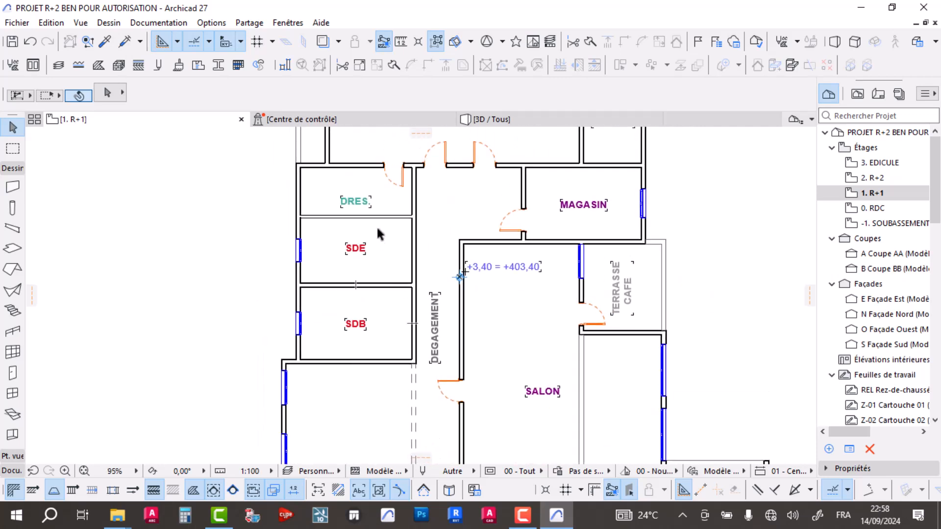
{"action": "middle_click_drag", "start_coordinate": [376, 226], "coordinate": [382, 229]}
{"action": "scroll", "coordinate": [419, 269], "scroll_direction": "up", "scroll_amount": 1}
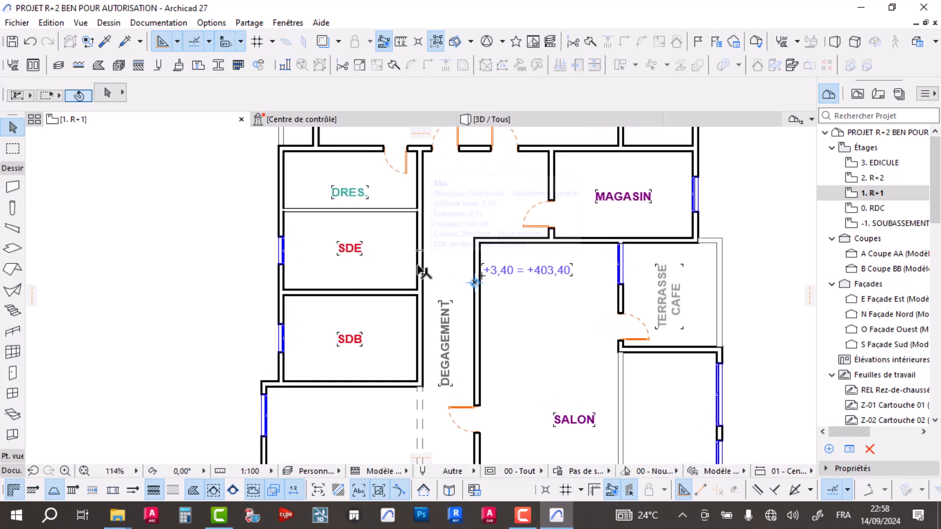
{"action": "left_click", "coordinate": [421, 316]}
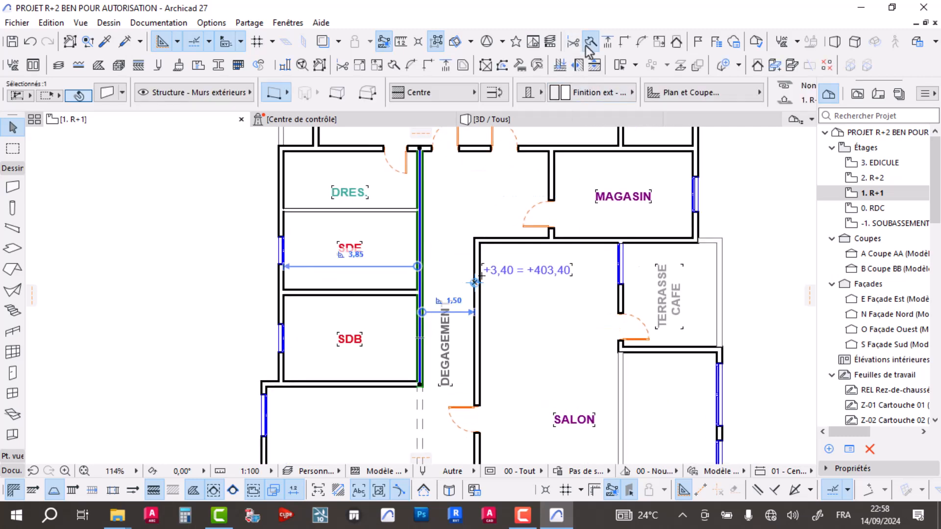
{"action": "scroll", "coordinate": [426, 306], "scroll_direction": "up", "scroll_amount": 3}
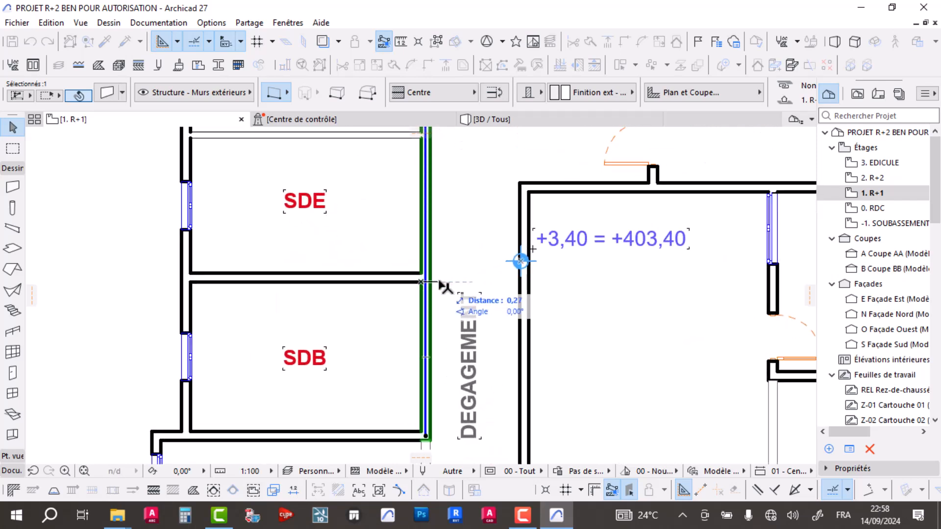
{"action": "left_click", "coordinate": [410, 269], "text": "shift"}
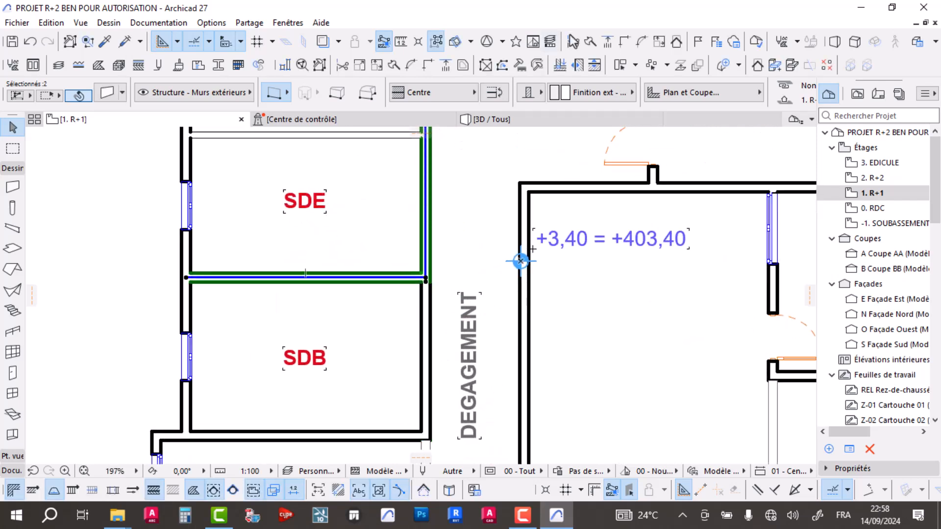
Step: Set the distance between the SDB's corridor-side wall and its window wall to 3,00 m
{"action": "left_click", "coordinate": [426, 357]}
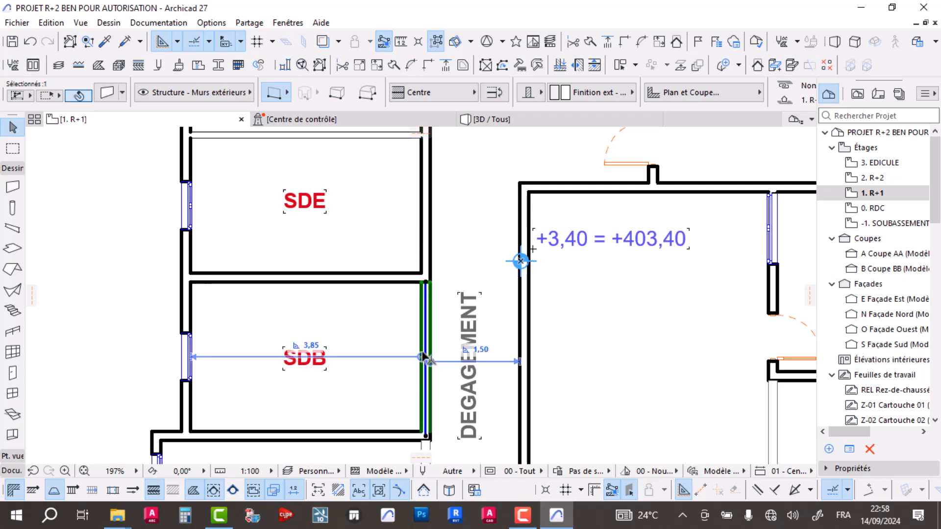
{"action": "left_click", "coordinate": [313, 346]}
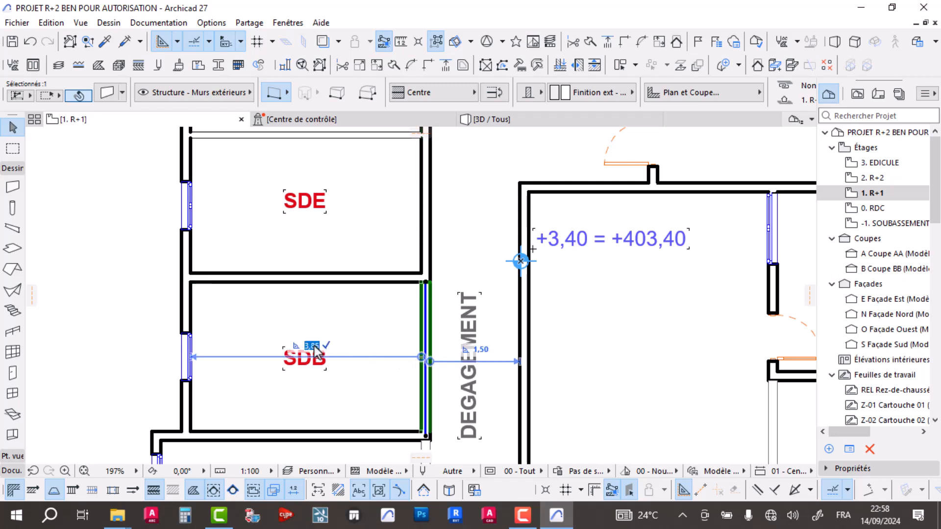
{"action": "type", "text": "3"}
{"action": "key", "text": "Return"}
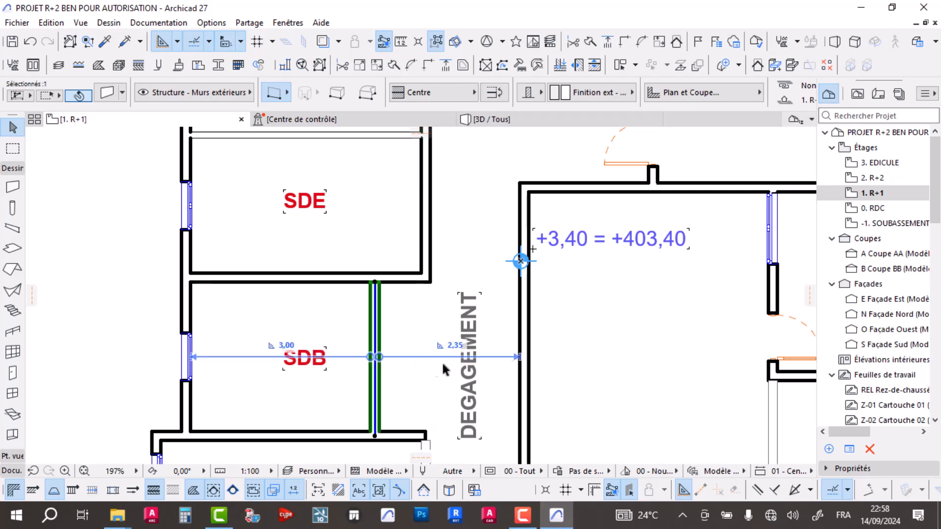
Step: Extend the shifted SDB wall to meet the partition between the SDE and the SDB
{"action": "left_click", "coordinate": [395, 312]}
{"action": "left_click", "coordinate": [376, 301]}
{"action": "left_click", "coordinate": [608, 42]}
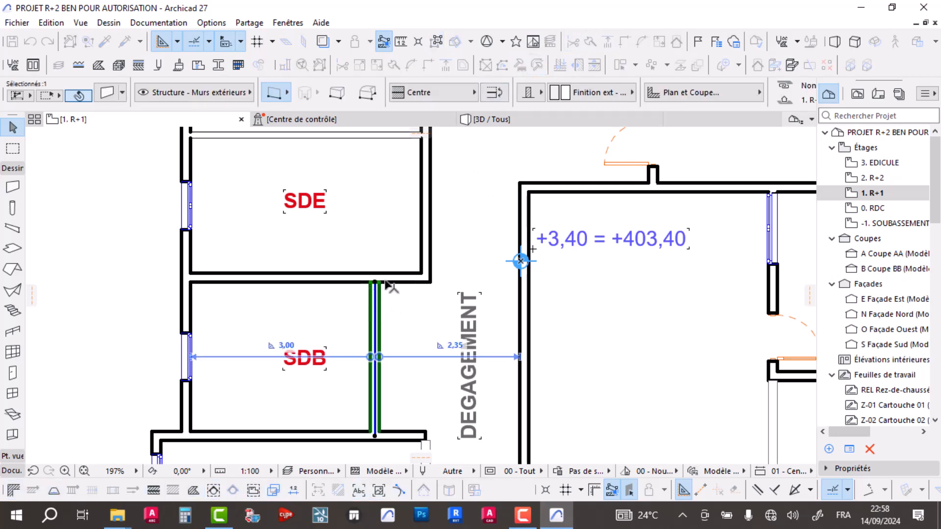
{"action": "left_click", "coordinate": [342, 281]}
Step: Set the SDB wall's distance from the window wall to 2,50 m and place a copy of it closer to the DEGAGEMENT
{"action": "left_click", "coordinate": [285, 347]}
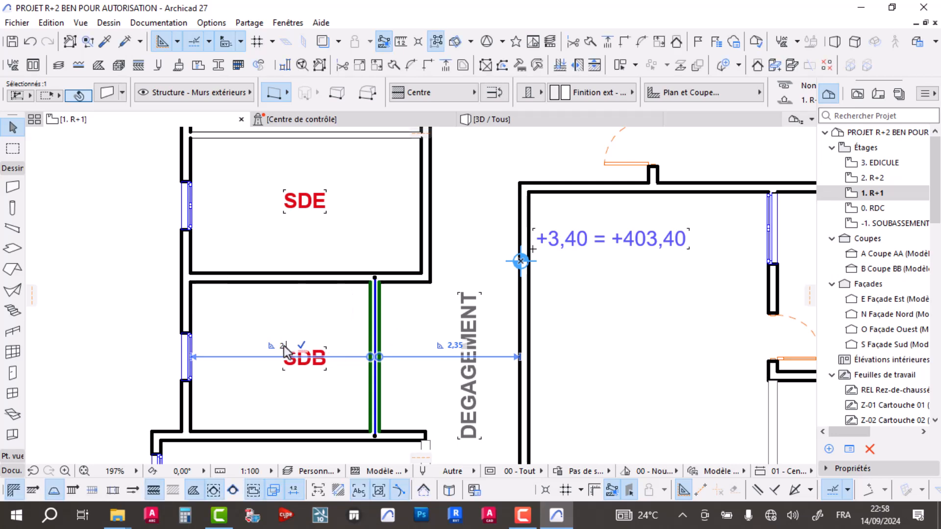
{"action": "key", "text": "Return"}
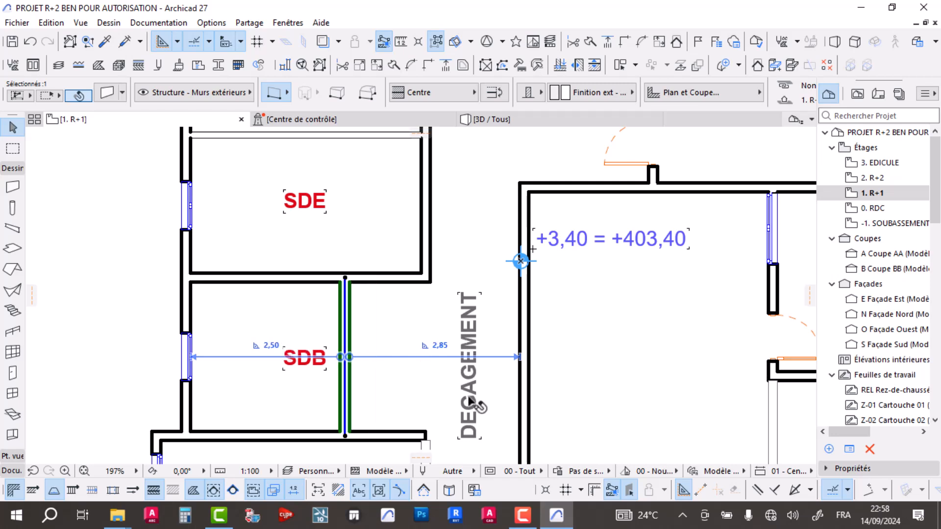
{"action": "left_click", "coordinate": [349, 390]}
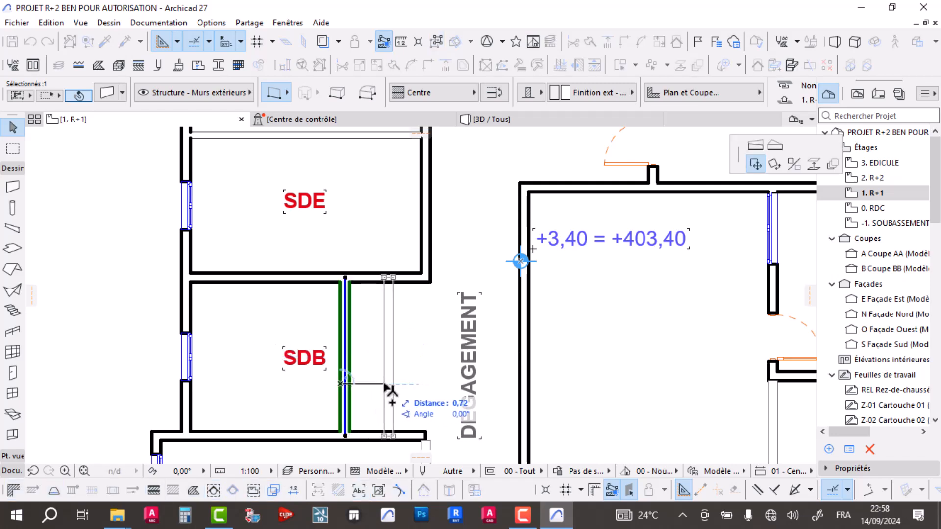
{"action": "left_click", "coordinate": [406, 381]}
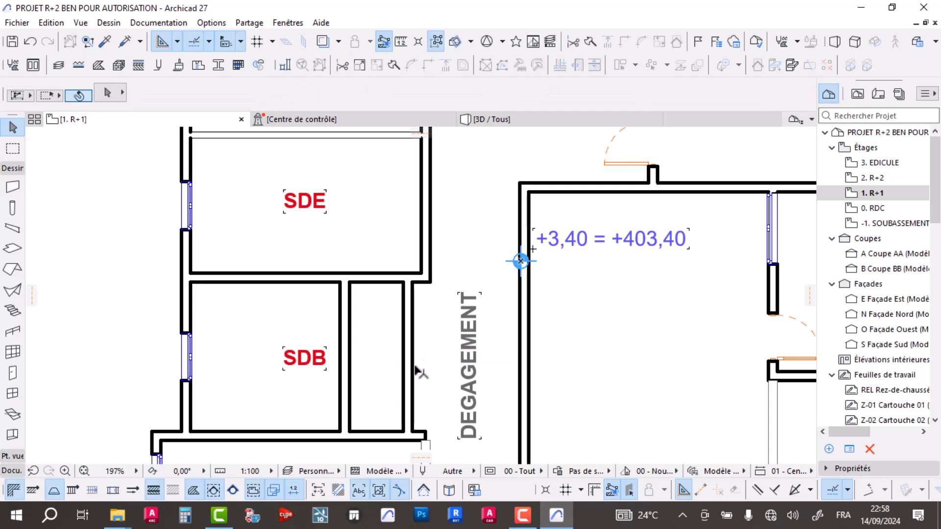
Step: Move the original SDB wall closer to the window wall, leaving the copy beside the DEGAGEMENT in place
{"action": "left_click", "coordinate": [346, 376]}
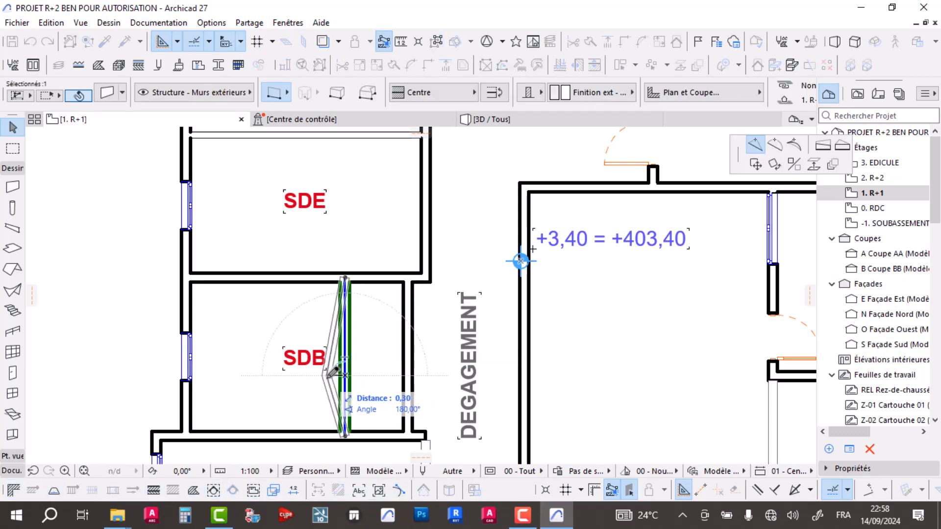
{"action": "left_click", "coordinate": [304, 375]}
{"action": "left_click", "coordinate": [371, 324]}
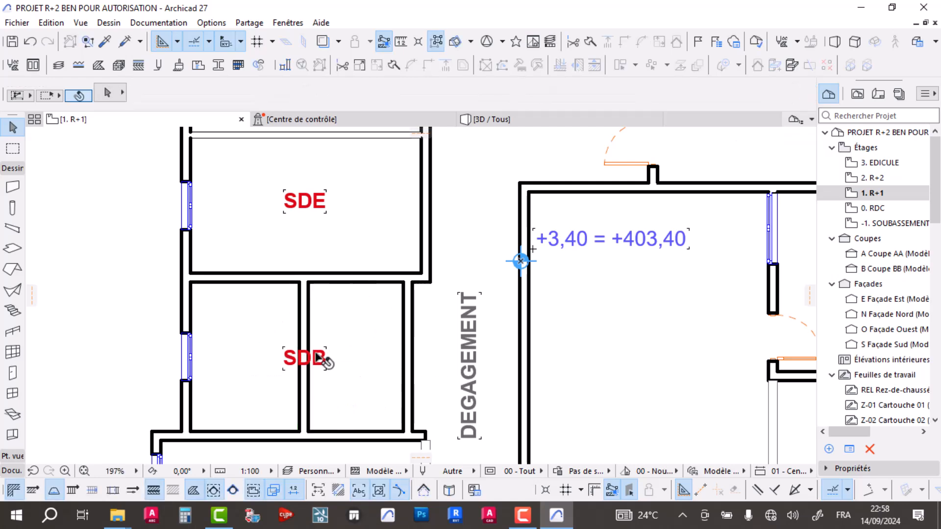
Step: Move the SDB label to the middle of the narrowed bathroom, clear of the new partition
{"action": "left_click", "coordinate": [320, 361]}
{"action": "left_click", "coordinate": [304, 362]}
{"action": "left_click", "coordinate": [252, 354]}
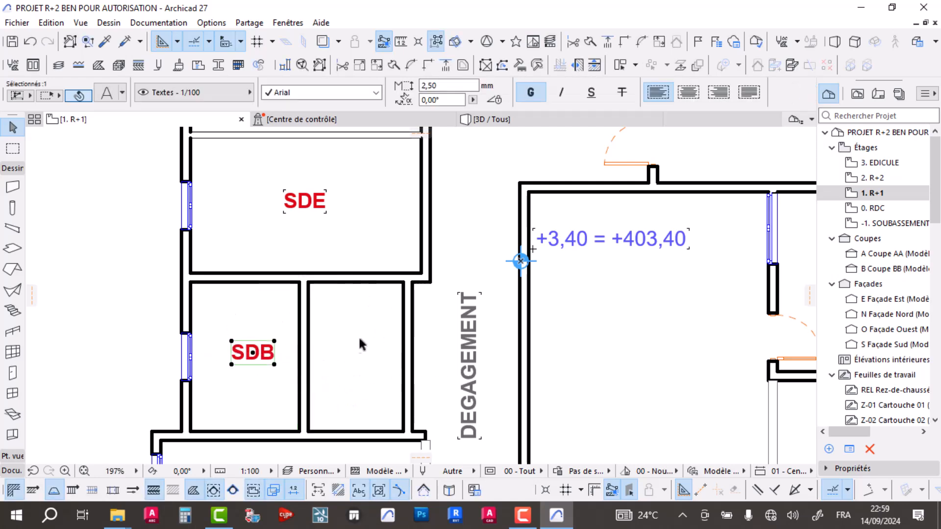
{"action": "left_click", "coordinate": [362, 346]}
Step: Examine the divided SDB, the new unlabelled room and their connections to the SDE and the DEGAGEMENT
{"action": "scroll", "coordinate": [441, 346], "scroll_direction": "down", "scroll_amount": 3}
{"action": "scroll", "coordinate": [534, 308], "scroll_direction": "up", "scroll_amount": 1}
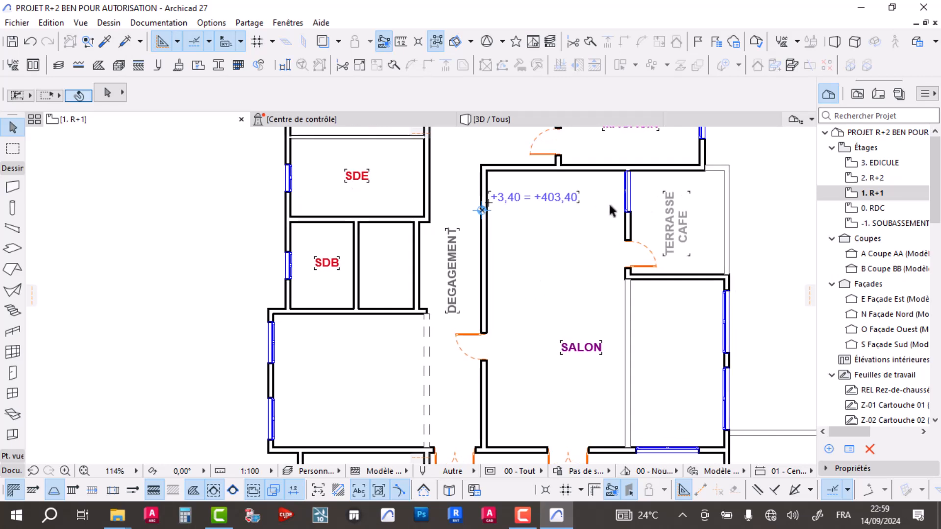
{"action": "scroll", "coordinate": [422, 240], "scroll_direction": "up", "scroll_amount": 3}
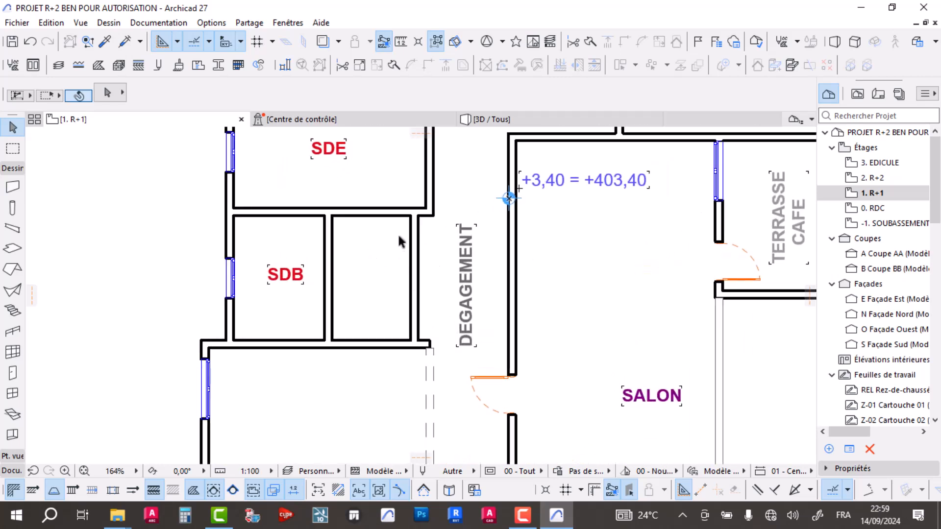
{"action": "scroll", "coordinate": [399, 239], "scroll_direction": "down", "scroll_amount": 2}
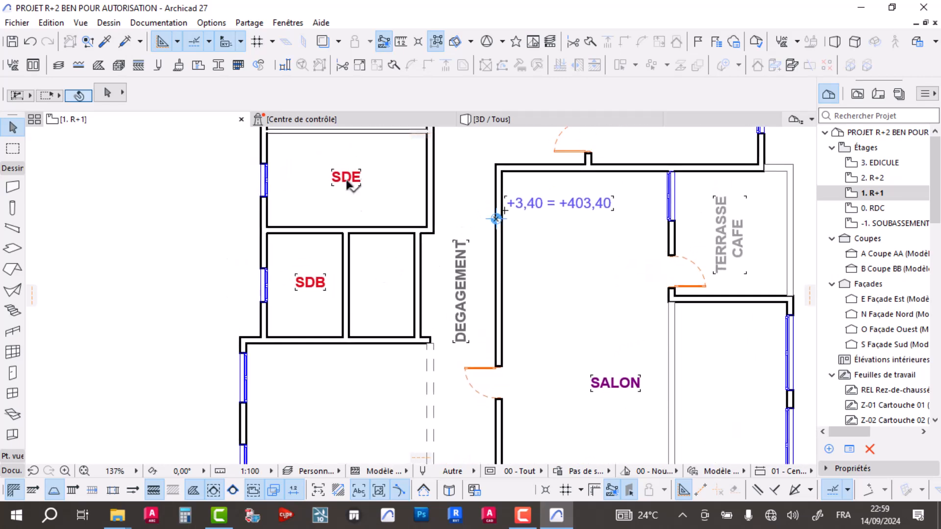
{"action": "scroll", "coordinate": [416, 275], "scroll_direction": "down", "scroll_amount": 5}
{"action": "middle_click_drag", "start_coordinate": [437, 248], "coordinate": [417, 302]}
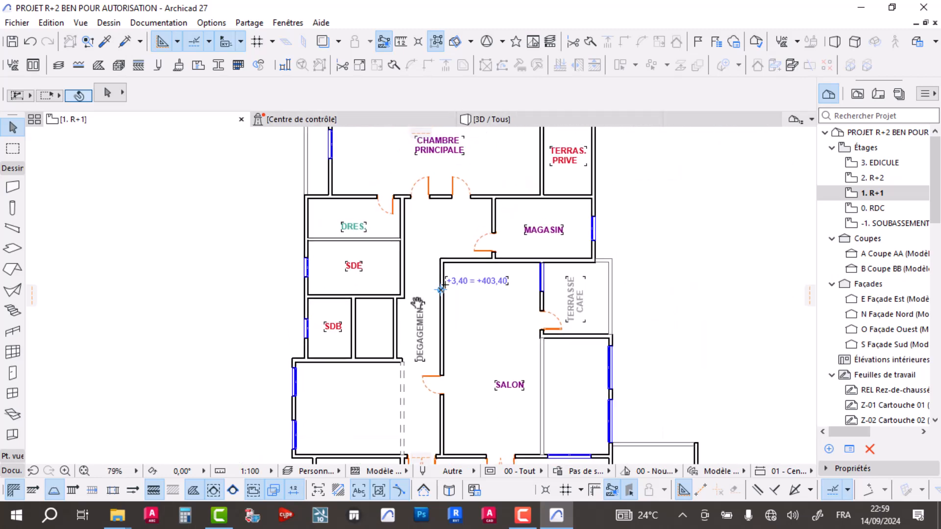
{"action": "scroll", "coordinate": [387, 316], "scroll_direction": "up", "scroll_amount": 4}
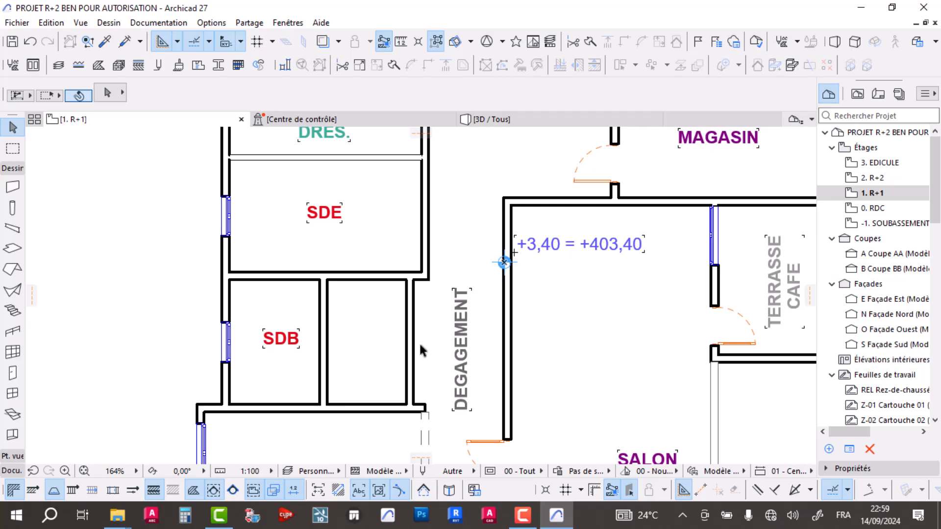
{"action": "scroll", "coordinate": [419, 342], "scroll_direction": "down", "scroll_amount": 2}
{"action": "middle_click_drag", "start_coordinate": [437, 347], "coordinate": [416, 308]}
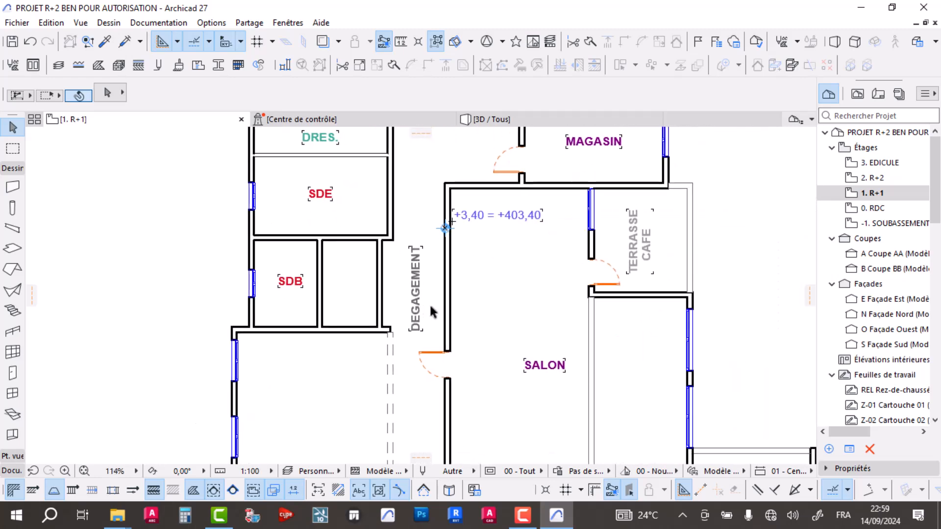
{"action": "scroll", "coordinate": [346, 285], "scroll_direction": "up", "scroll_amount": 2}
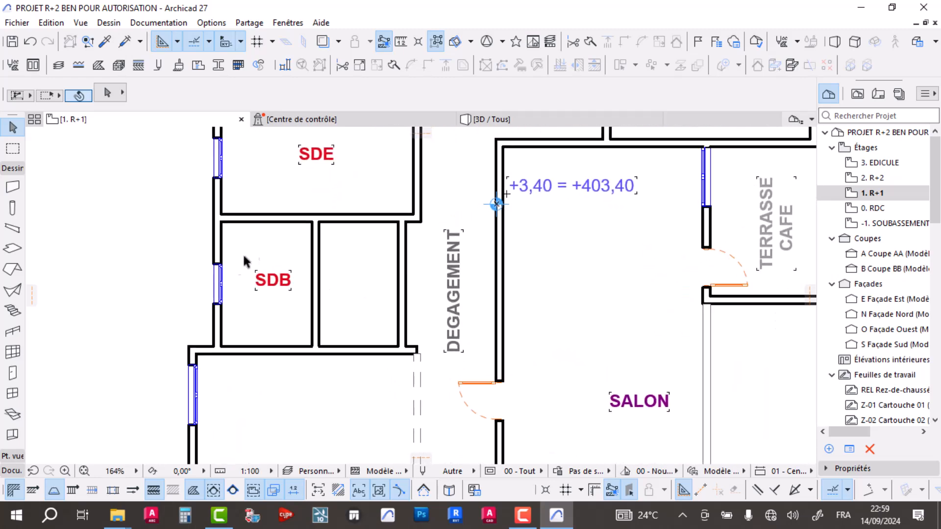
Step: Place two 0,80 × 2,20 m Porte 27 doors matching the MAGASIN door, one in the SDB partition and one in the wall facing the DEGAGEMENT
{"action": "scroll", "coordinate": [415, 250], "scroll_direction": "down", "scroll_amount": 4}
{"action": "middle_click_drag", "start_coordinate": [479, 193], "coordinate": [488, 241]}
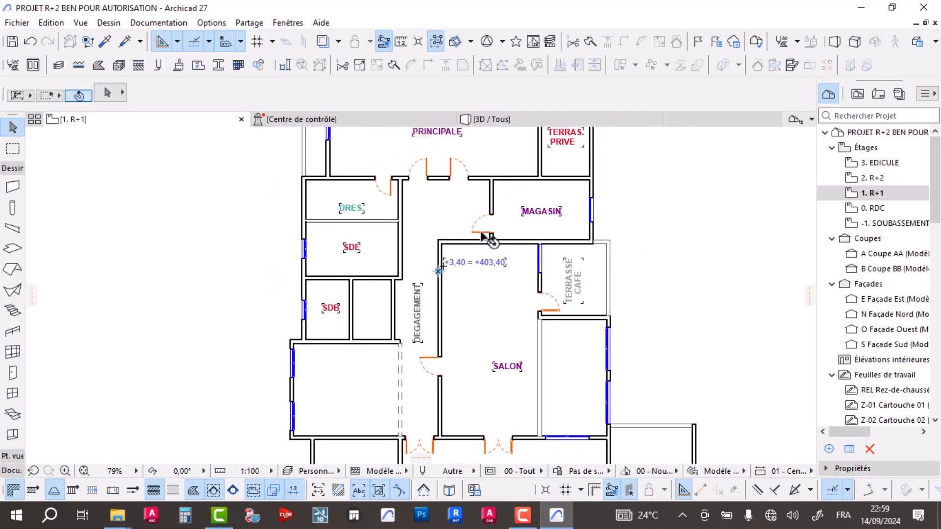
{"action": "left_click", "coordinate": [495, 216], "text": "alt"}
{"action": "scroll", "coordinate": [357, 285], "scroll_direction": "up", "scroll_amount": 4}
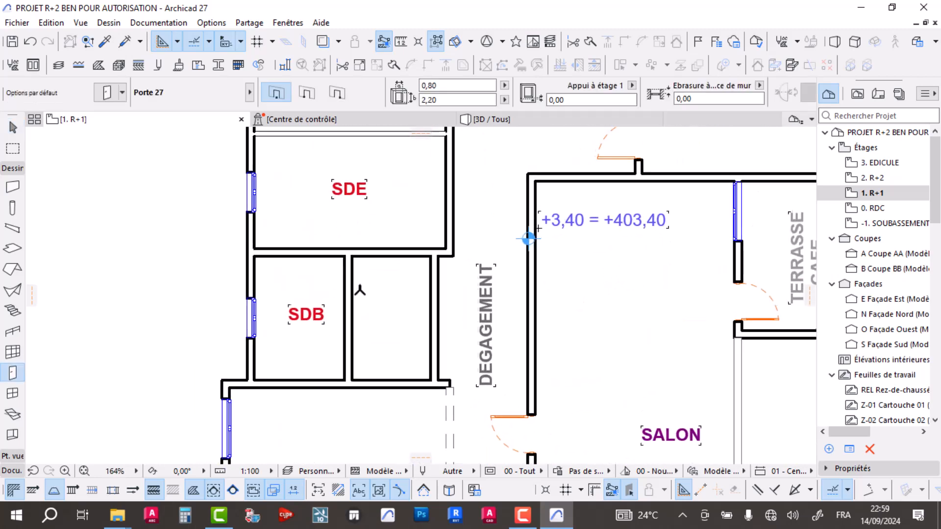
{"action": "left_click", "coordinate": [349, 276]}
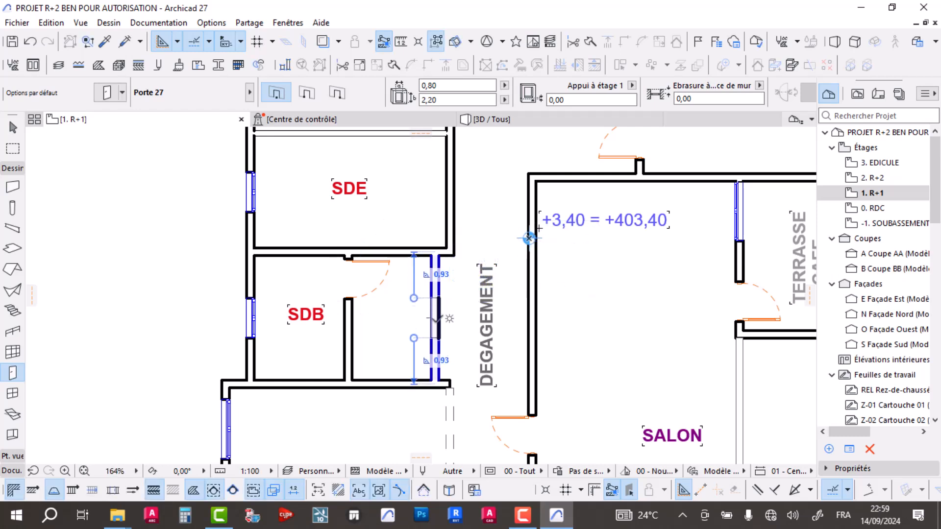
{"action": "left_click", "coordinate": [433, 340]}
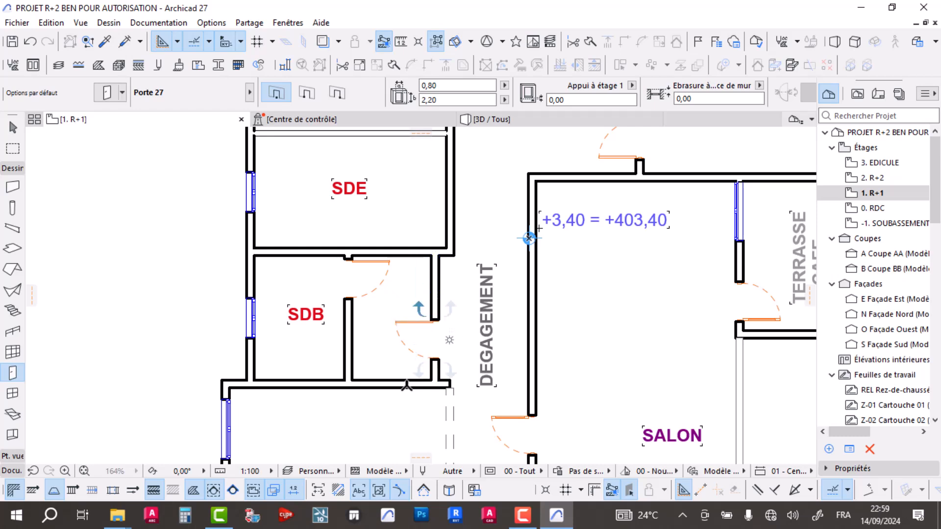
{"action": "key", "text": "Escape"}
Step: Move the door facing the DEGAGEMENT to about 0,16 m from the lower wall and set its width to 0,70 m
{"action": "left_click", "coordinate": [435, 322]}
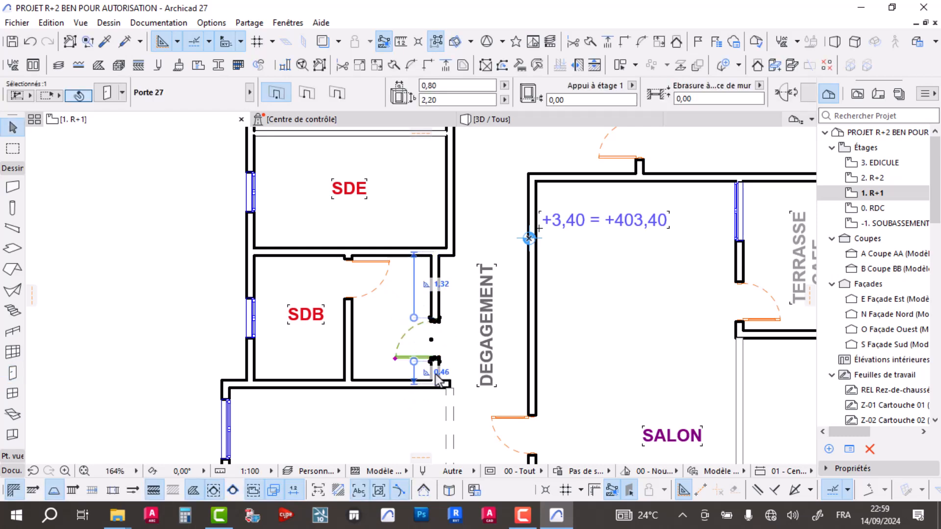
{"action": "scroll", "coordinate": [433, 358], "scroll_direction": "up", "scroll_amount": 2}
{"action": "left_click", "coordinate": [434, 363]}
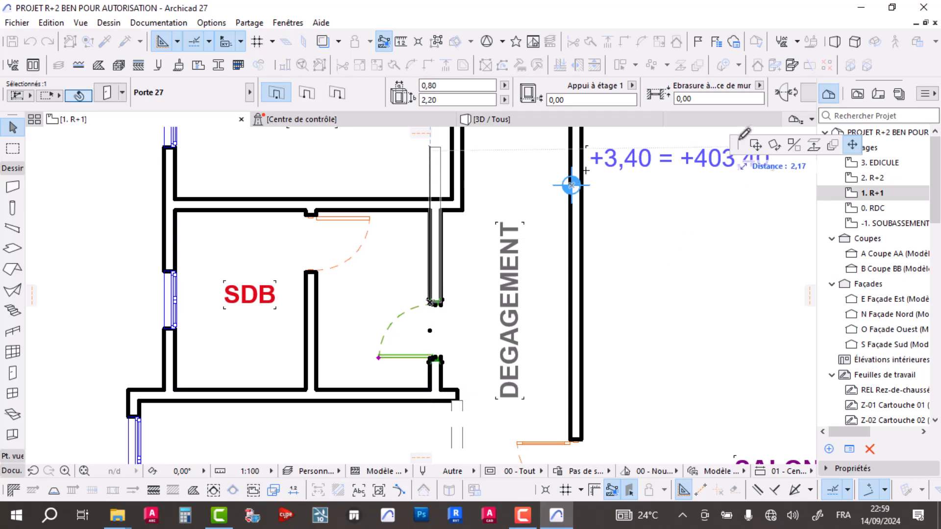
{"action": "left_click", "coordinate": [434, 385]}
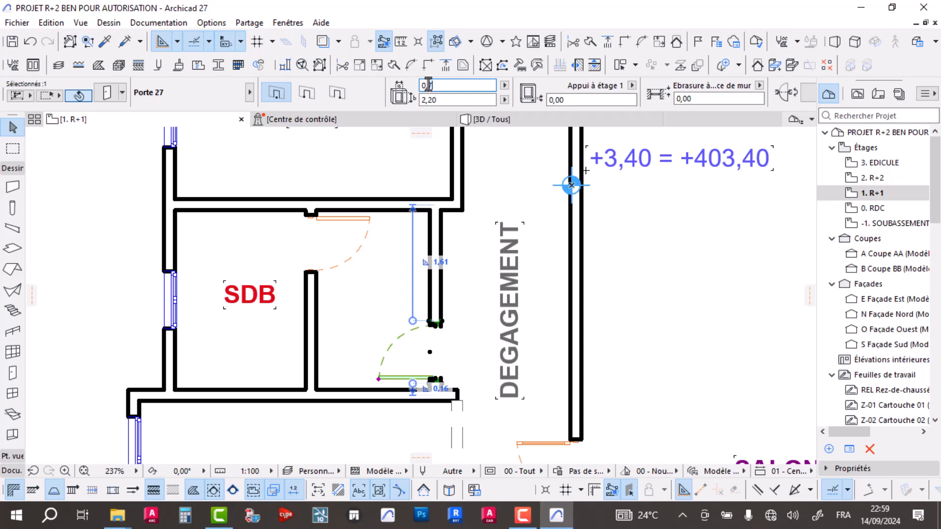
{"action": "key", "text": "Return"}
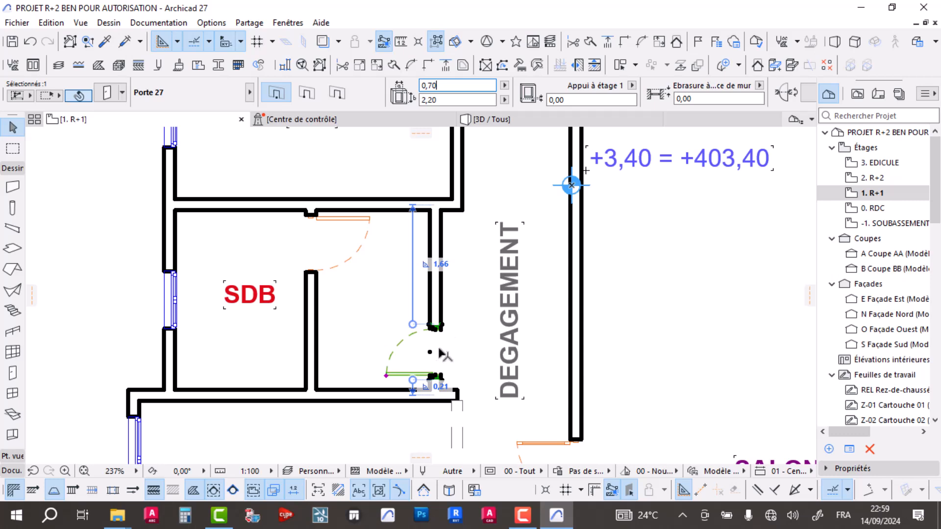
Step: Reduce the opening angle of the door facing the DEGAGEMENT so its leaf stands slightly ajar
{"action": "left_click", "coordinate": [386, 376]}
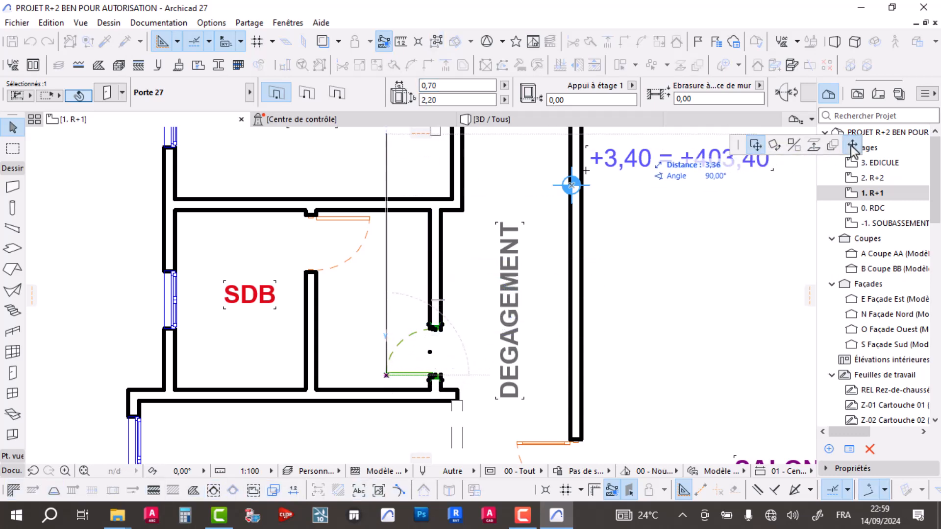
{"action": "left_click", "coordinate": [852, 146]}
{"action": "left_click", "coordinate": [420, 346]}
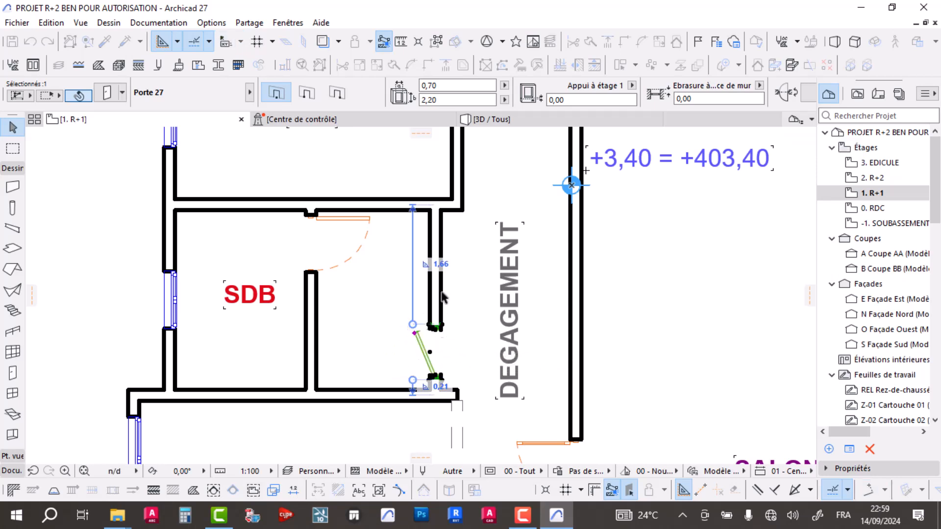
{"action": "key", "text": "Escape"}
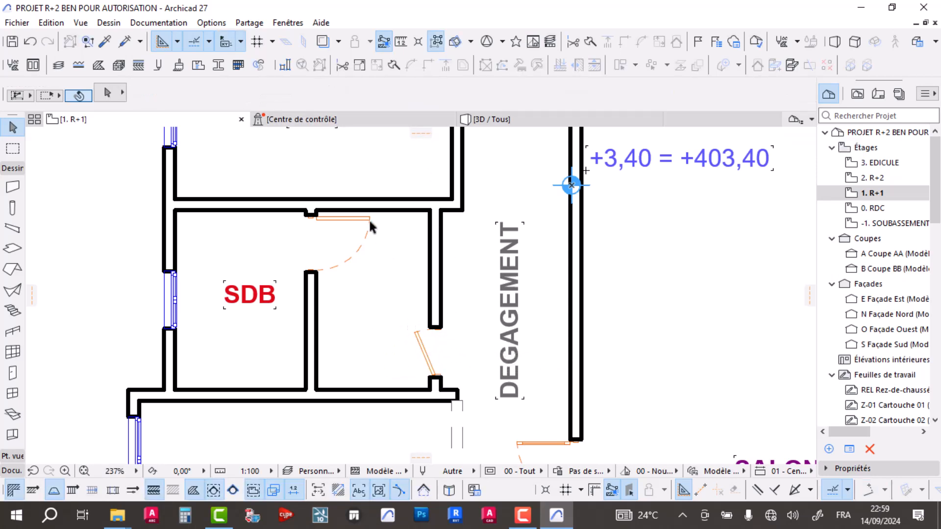
Step: Reduce the opening angle of the SDB partition door so its leaf stands slightly ajar
{"action": "left_click", "coordinate": [369, 220]}
{"action": "left_click", "coordinate": [369, 217]}
{"action": "left_click", "coordinate": [331, 269]}
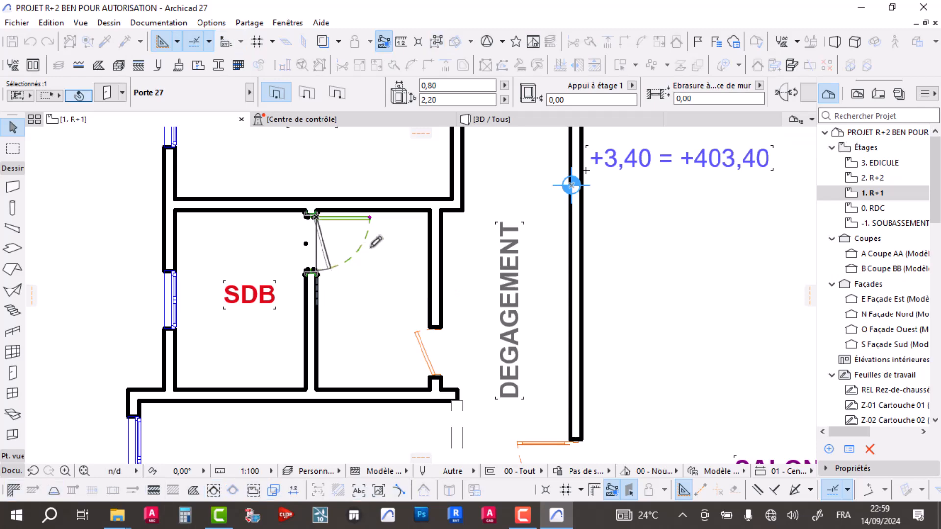
{"action": "scroll", "coordinate": [376, 242], "scroll_direction": "down", "scroll_amount": 5}
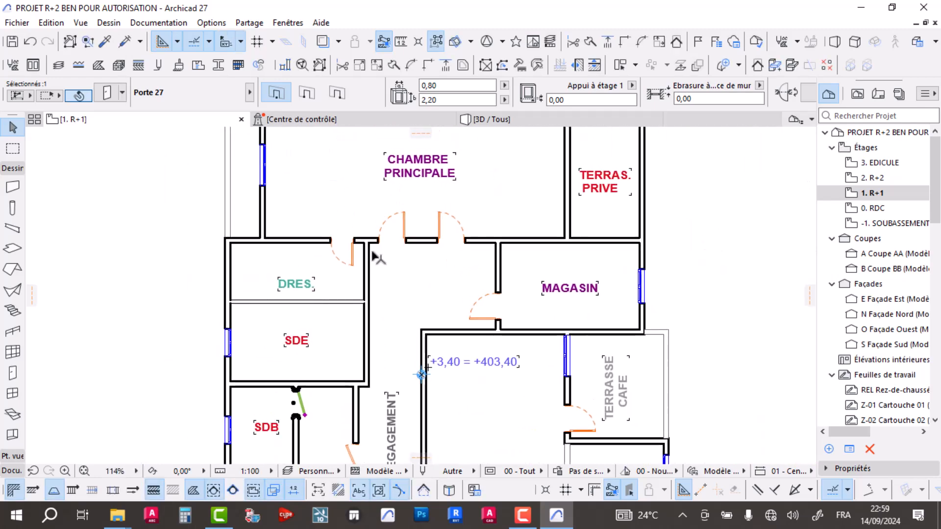
{"action": "key", "text": "Escape"}
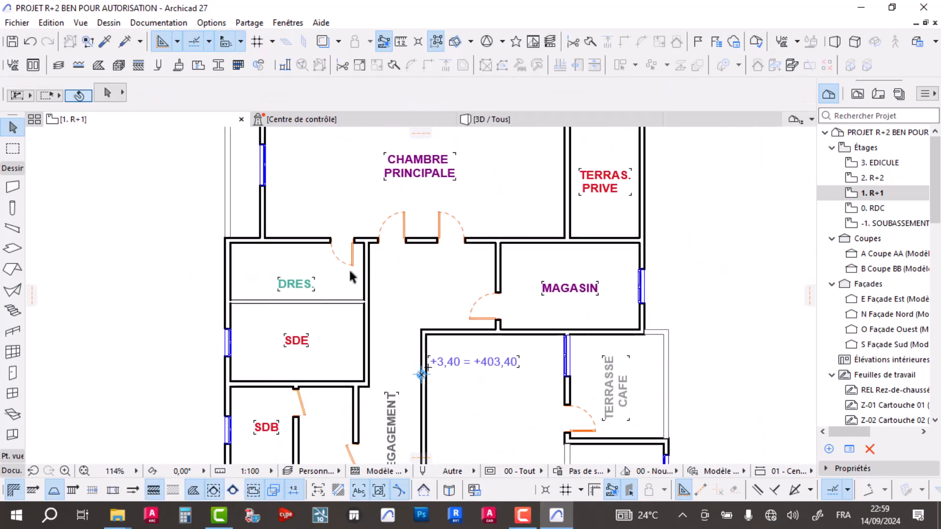
Step: Configure a new door as the sliding Porte à galandage 27 with the Poignée fixe 1 handle
{"action": "left_click", "coordinate": [356, 239], "text": "alt"}
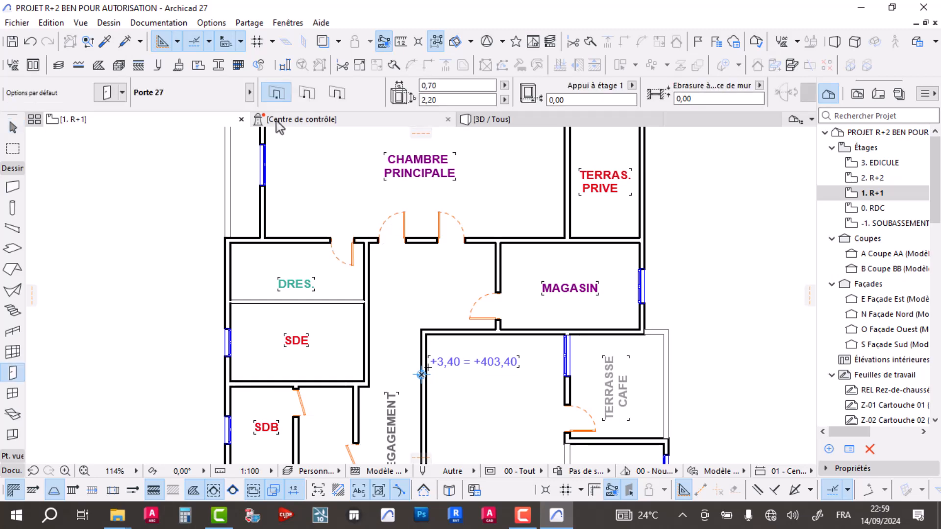
{"action": "key", "text": "ctrl+t"}
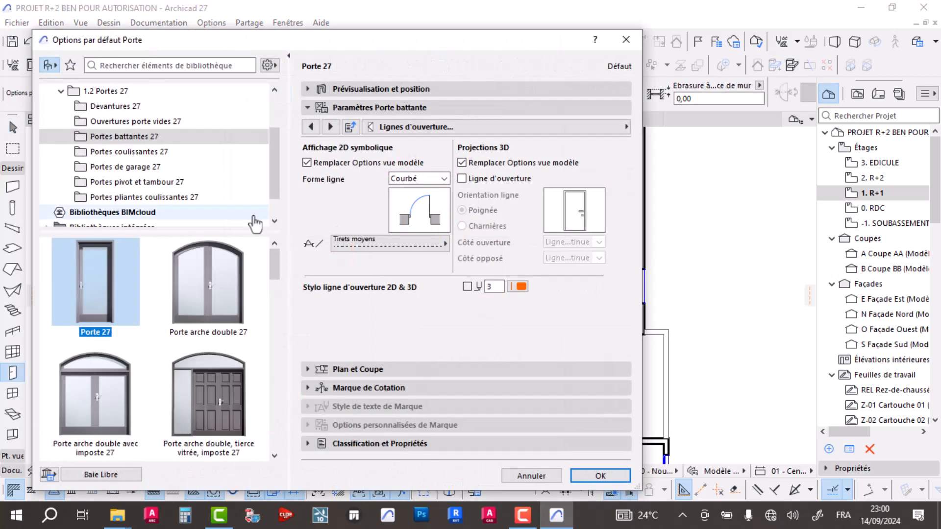
{"action": "left_click", "coordinate": [129, 151]}
{"action": "left_click", "coordinate": [110, 292]}
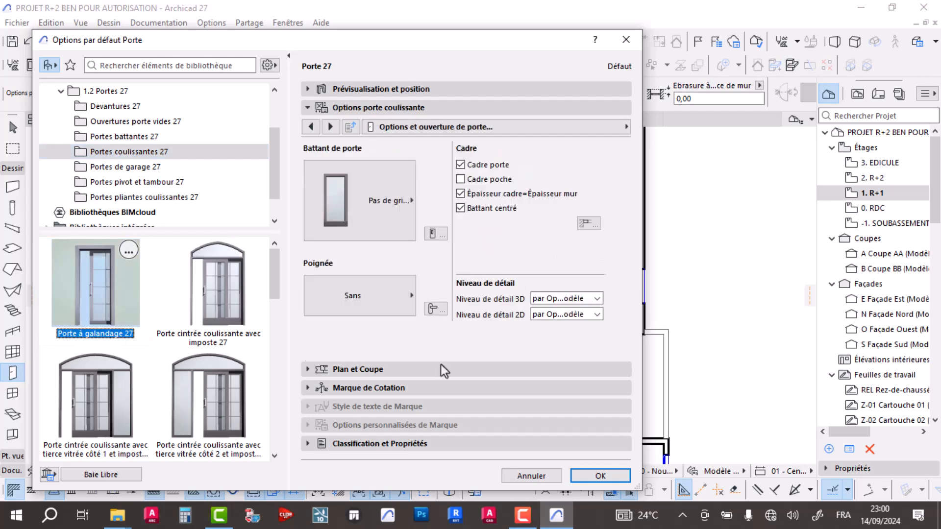
{"action": "left_click", "coordinate": [409, 297]}
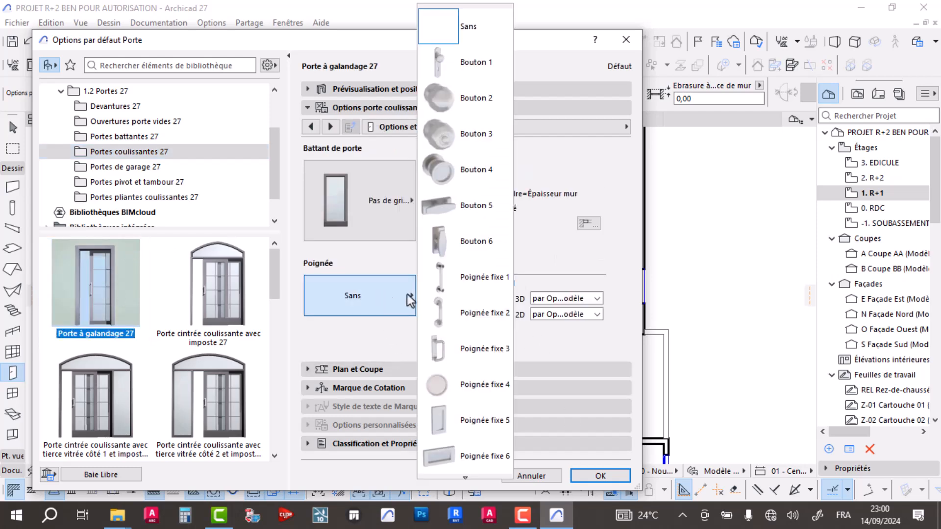
{"action": "left_click", "coordinate": [466, 277]}
Step: Override the model view options for the pocket door's symbolic 2D opening line
{"action": "left_click", "coordinate": [330, 126]}
{"action": "left_click", "coordinate": [330, 127]}
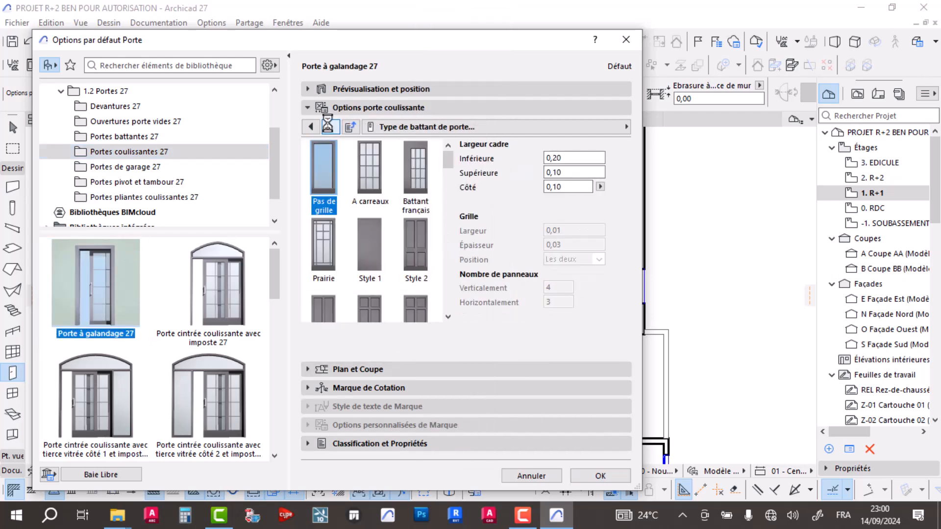
{"action": "left_click", "coordinate": [330, 127]}
{"action": "left_click", "coordinate": [330, 127]}
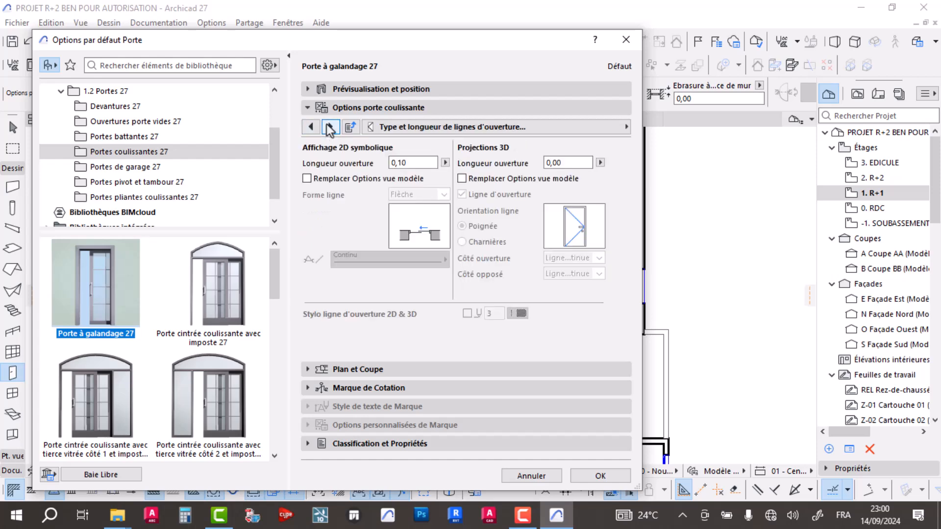
{"action": "left_click", "coordinate": [308, 178]}
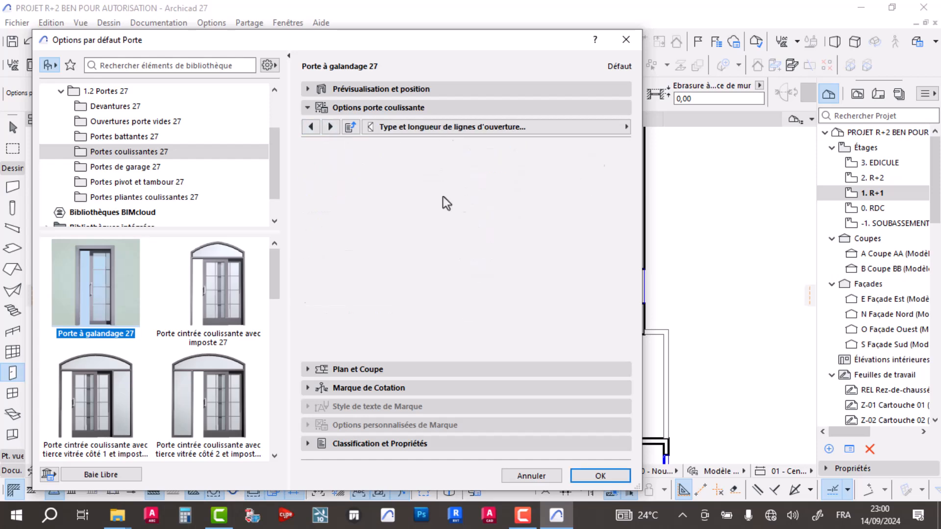
Step: Assign Métal - Aluminium to the pocket door's frame and leaf surfaces and try placing it in the wall between DRES and SDE
{"action": "left_click", "coordinate": [330, 126]}
{"action": "left_click", "coordinate": [542, 242]}
{"action": "left_click", "coordinate": [613, 257]}
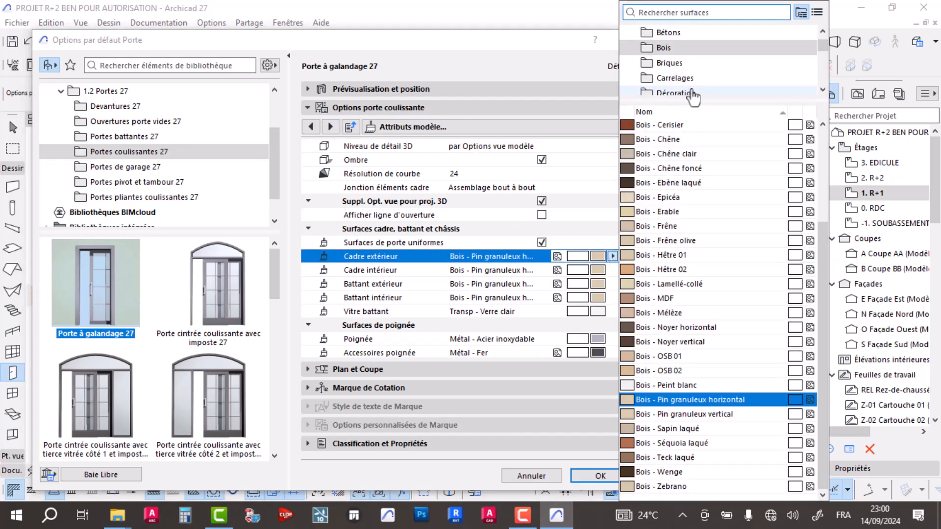
{"action": "scroll", "coordinate": [682, 80], "scroll_direction": "down", "scroll_amount": 1}
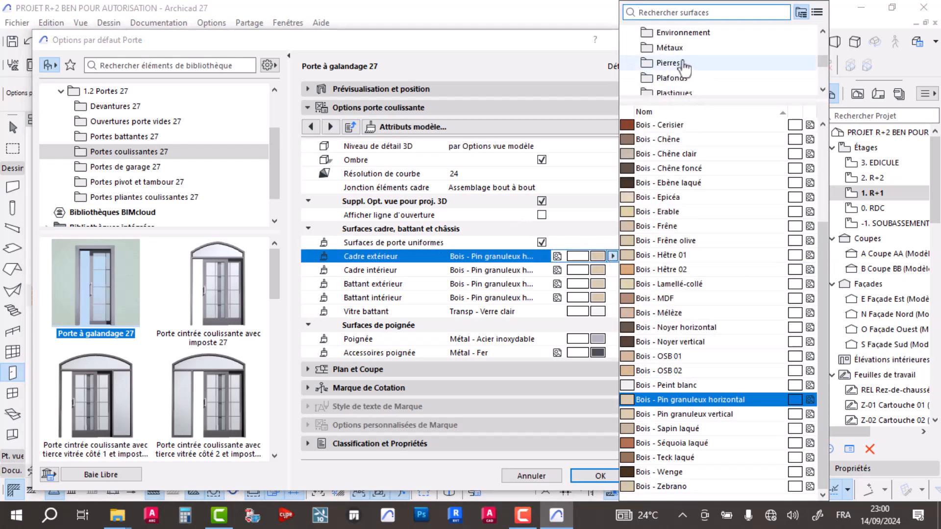
{"action": "left_click", "coordinate": [669, 47]}
{"action": "left_click", "coordinate": [693, 199]}
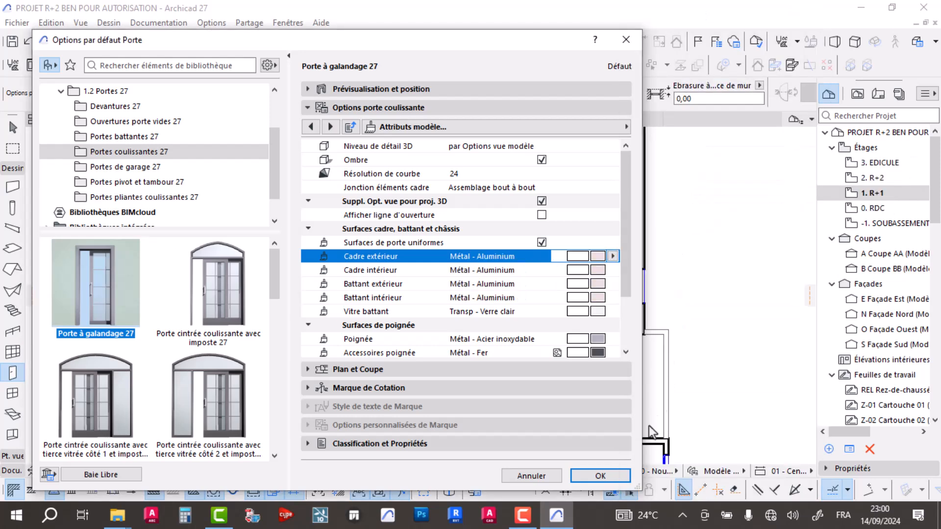
{"action": "left_click", "coordinate": [601, 476]}
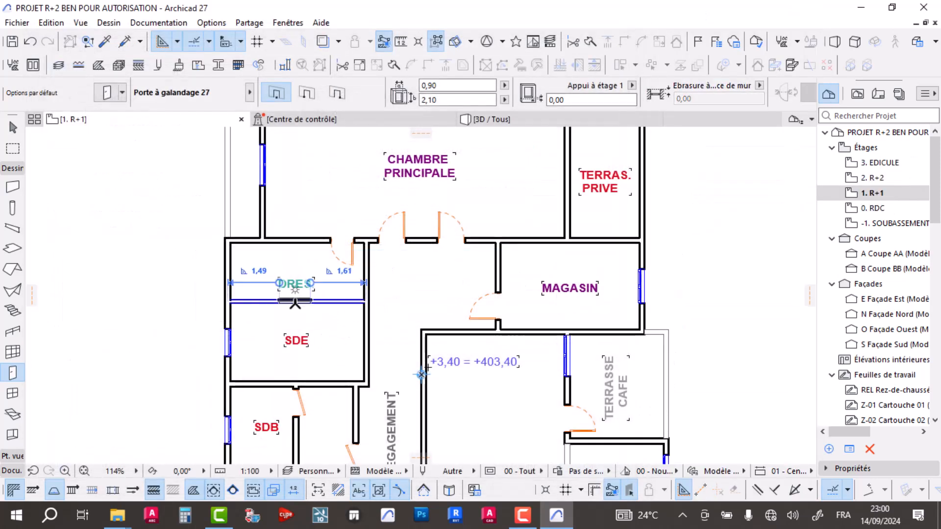
{"action": "left_click", "coordinate": [333, 301]}
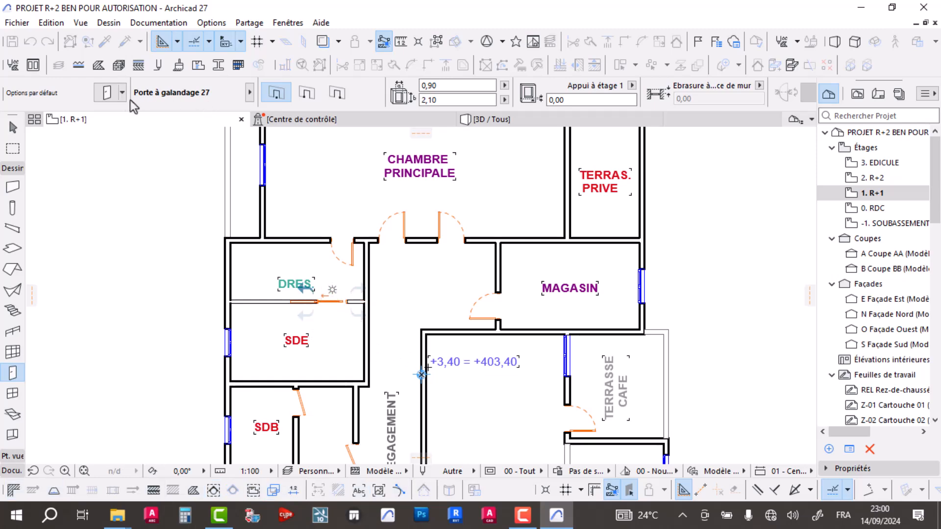
Step: Switch the default door to Porte coulissante 27 and open its preview and size settings
{"action": "left_click", "coordinate": [109, 93]}
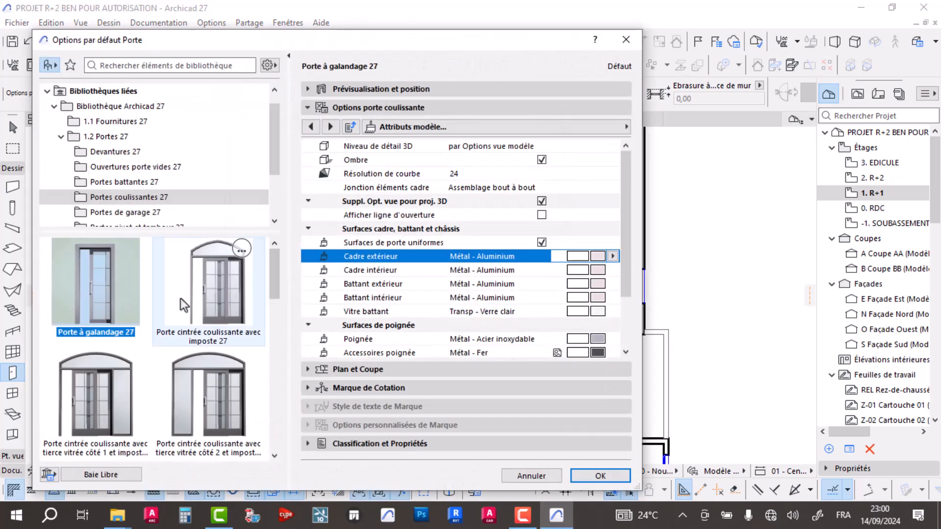
{"action": "scroll", "coordinate": [140, 329], "scroll_direction": "down", "scroll_amount": 3}
{"action": "left_click", "coordinate": [198, 337]}
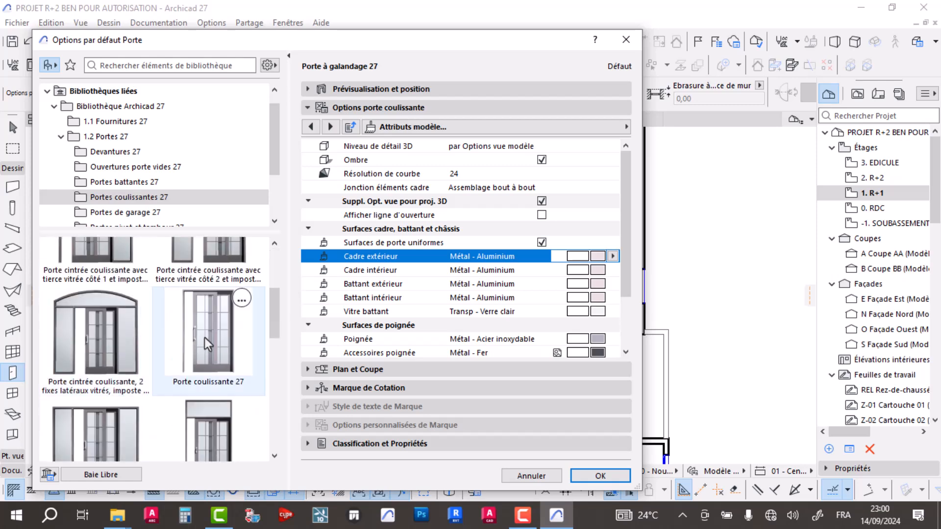
{"action": "left_click", "coordinate": [420, 90]}
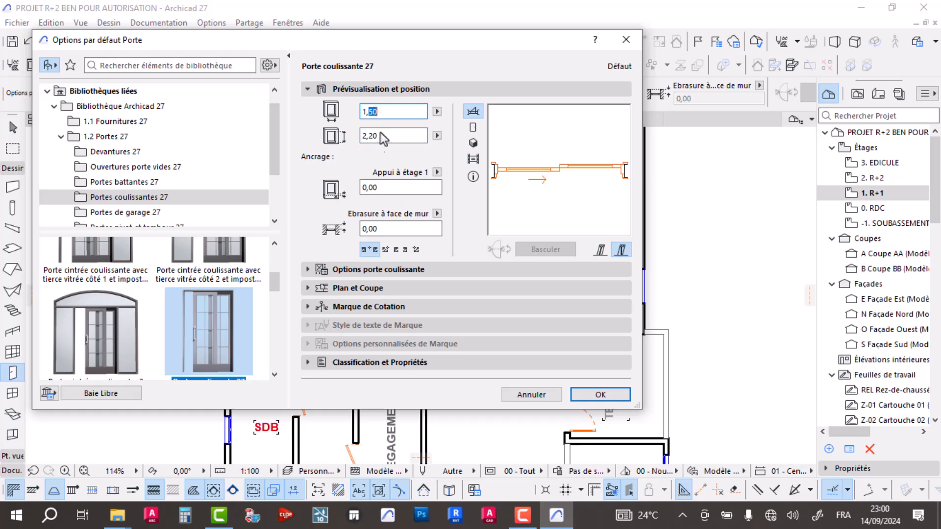
Step: Set the handle of the Porte coulissante 27 to Poignée fixe 5
{"action": "left_click", "coordinate": [360, 270]}
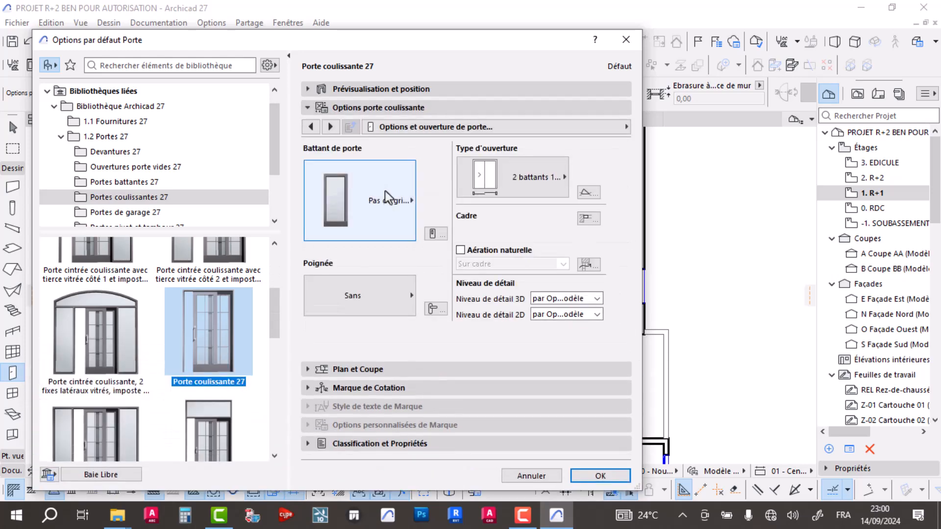
{"action": "left_click", "coordinate": [376, 297]}
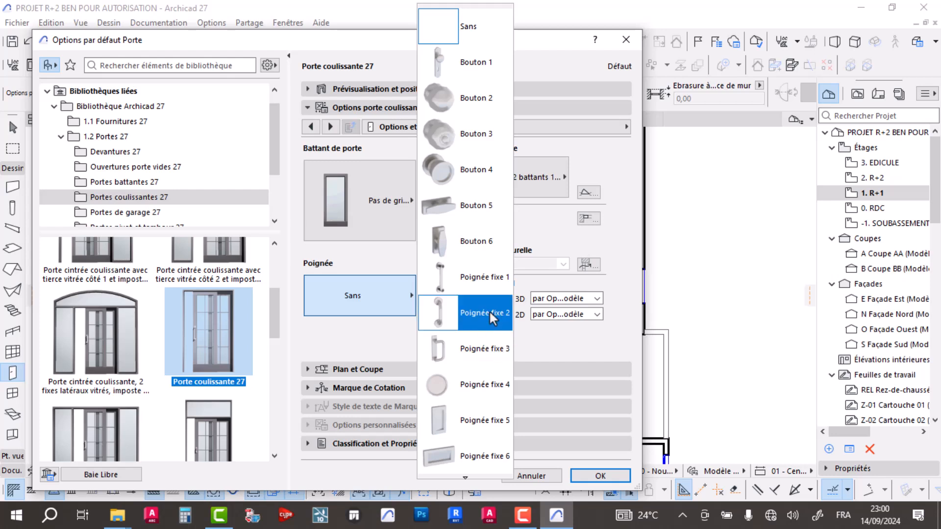
{"action": "left_click", "coordinate": [483, 359]}
{"action": "left_click", "coordinate": [330, 127]}
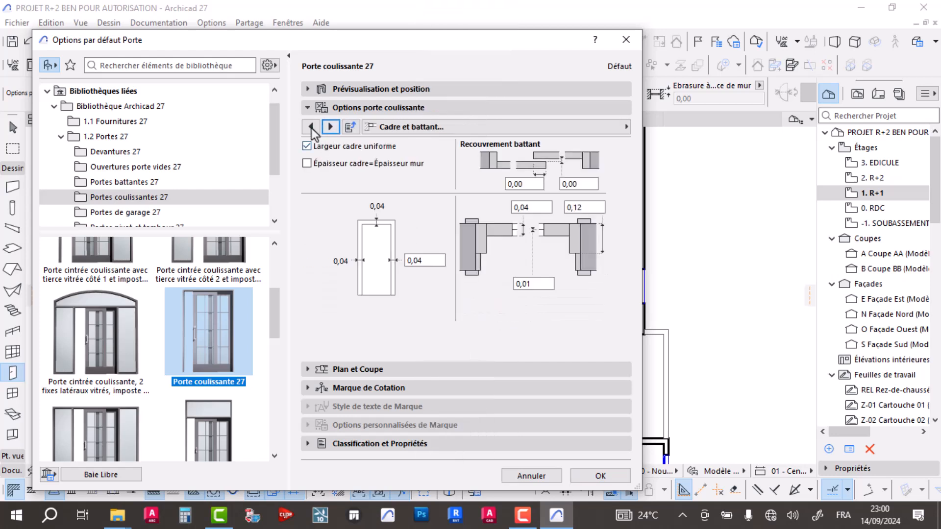
{"action": "left_click", "coordinate": [311, 127]}
{"action": "left_click", "coordinate": [384, 294]}
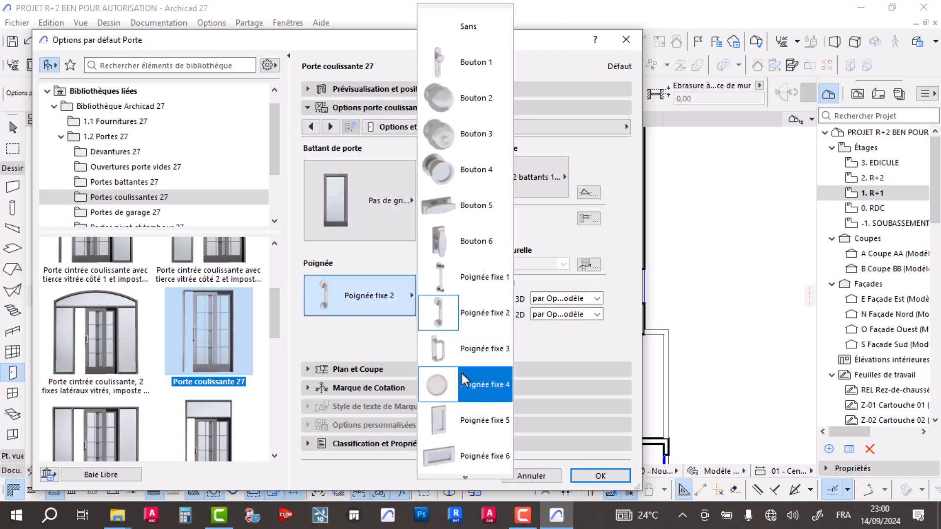
{"action": "left_click", "coordinate": [466, 425]}
Step: Override the model view options for the sliding door's opening lines in both the 2D symbolic display and the 3D projections
{"action": "left_click", "coordinate": [330, 127]}
{"action": "left_click", "coordinate": [330, 127]}
{"action": "left_click", "coordinate": [330, 126]}
{"action": "left_click", "coordinate": [329, 127]}
{"action": "left_click", "coordinate": [329, 126]}
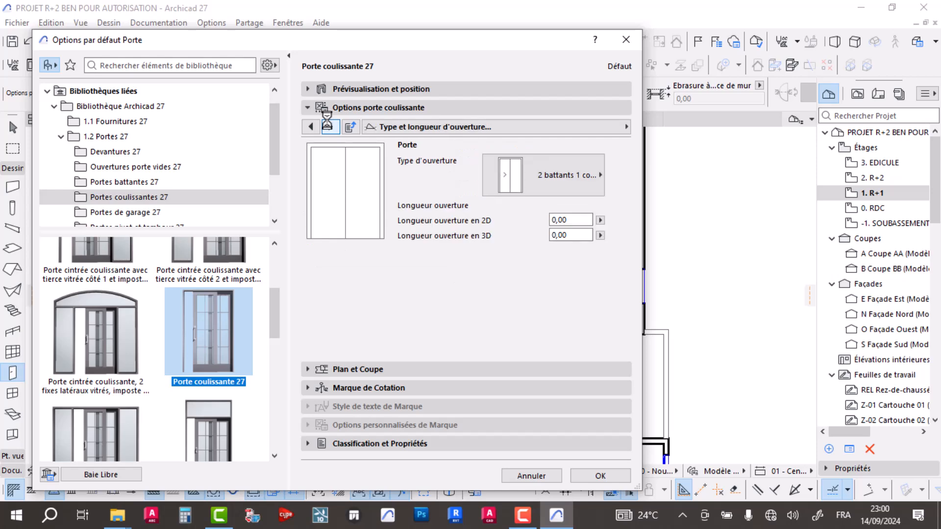
{"action": "left_click", "coordinate": [330, 127]}
{"action": "left_click", "coordinate": [316, 163]}
{"action": "left_click", "coordinate": [471, 164]}
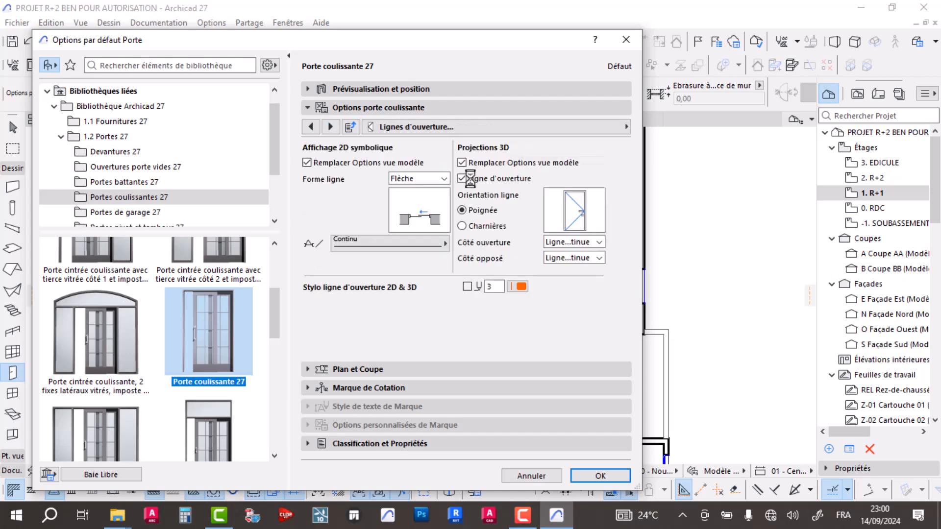
Step: Turn off the sliding door's 3D opening line and assign Métal - Aluminium to its frame and leaf surfaces
{"action": "left_click", "coordinate": [473, 180]}
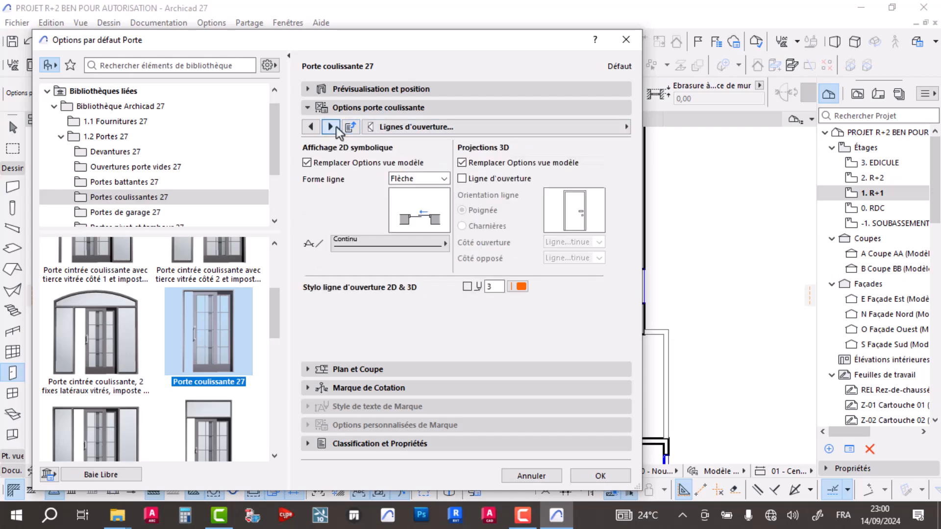
{"action": "left_click", "coordinate": [330, 126]}
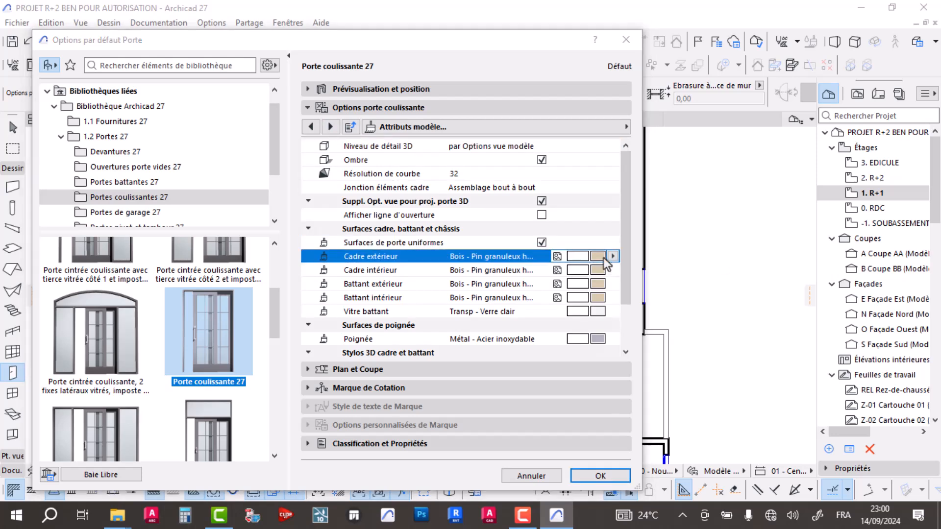
{"action": "left_click", "coordinate": [612, 256]}
{"action": "scroll", "coordinate": [686, 81], "scroll_direction": "down", "scroll_amount": 1}
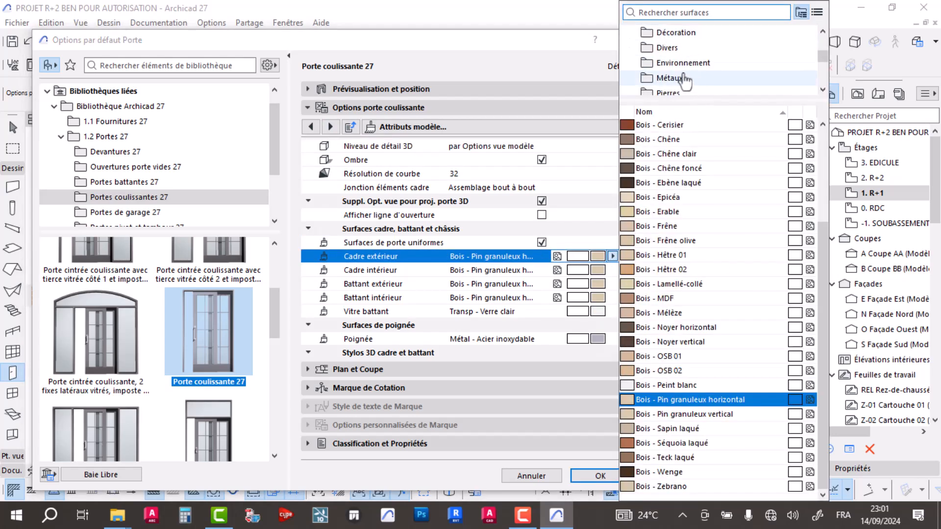
{"action": "left_click", "coordinate": [686, 78]}
{"action": "left_click", "coordinate": [657, 204]}
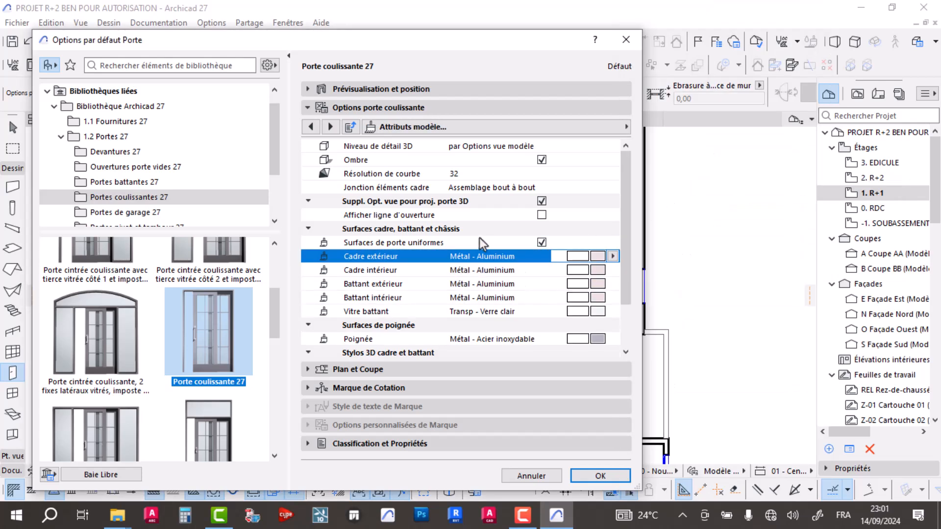
{"action": "left_click", "coordinate": [597, 475]}
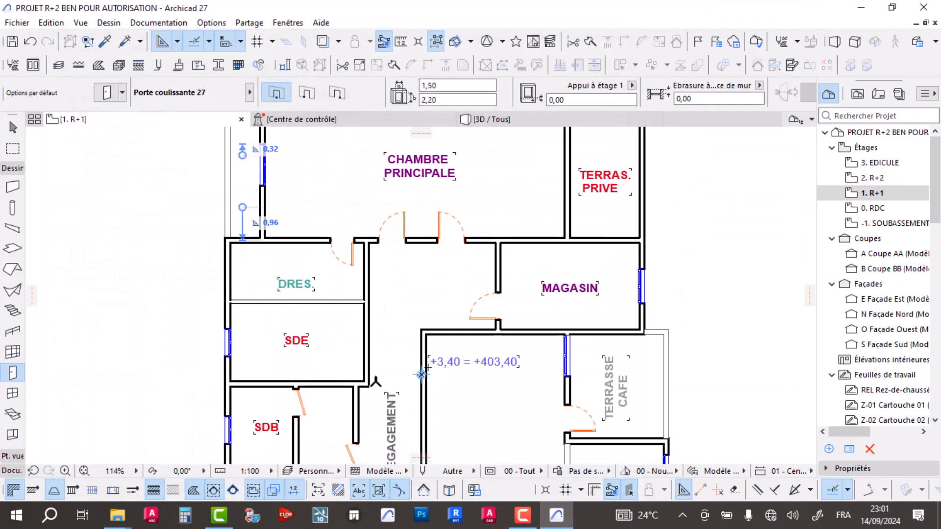
Step: Place sliding doors in the wall between DRES and SDE and the wall between CHAMBRE PRINCIPALE and TERRAS. PRIVE
{"action": "left_click", "coordinate": [317, 300]}
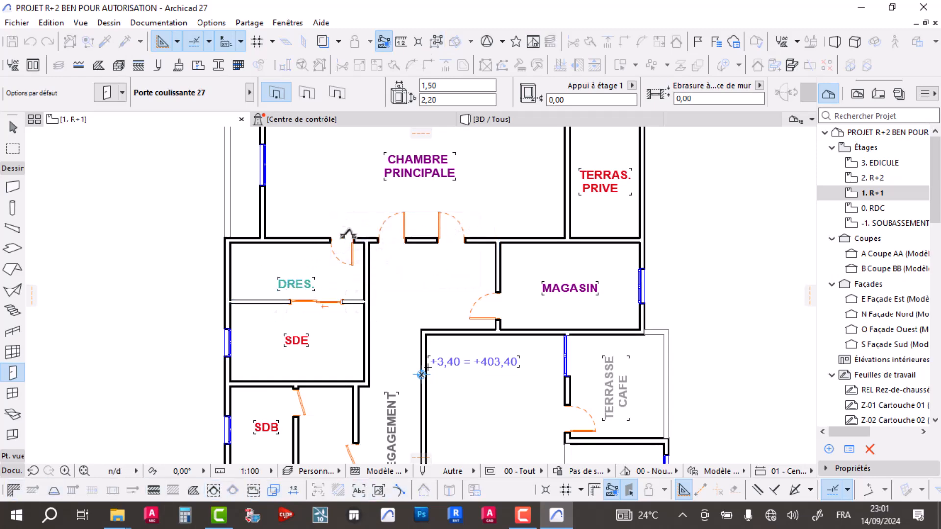
{"action": "scroll", "coordinate": [358, 249], "scroll_direction": "down", "scroll_amount": 2}
{"action": "scroll", "coordinate": [513, 212], "scroll_direction": "up", "scroll_amount": 3}
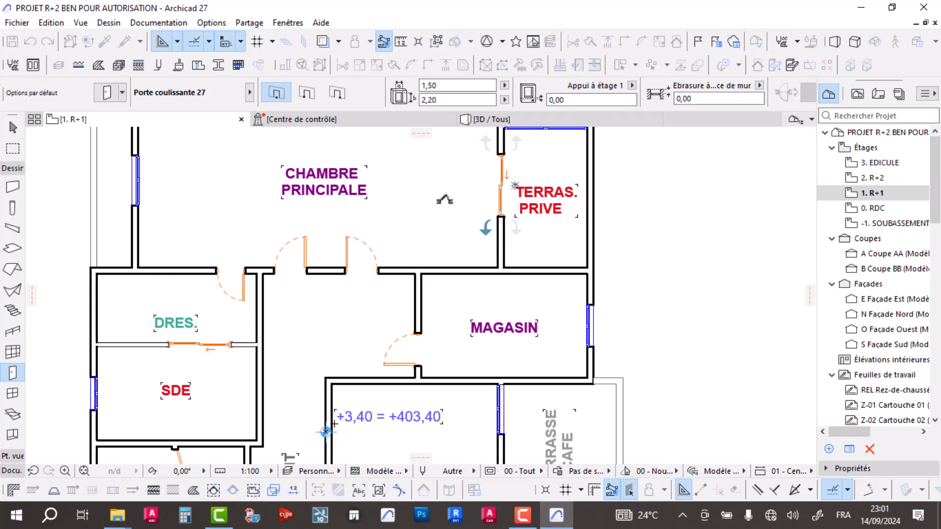
Step: Place a sliding door in the wall between SALON and TERRASSE CAFE, beside the existing hinged door
{"action": "scroll", "coordinate": [444, 198], "scroll_direction": "down", "scroll_amount": 4}
{"action": "middle_click_drag", "start_coordinate": [458, 356], "coordinate": [446, 205]}
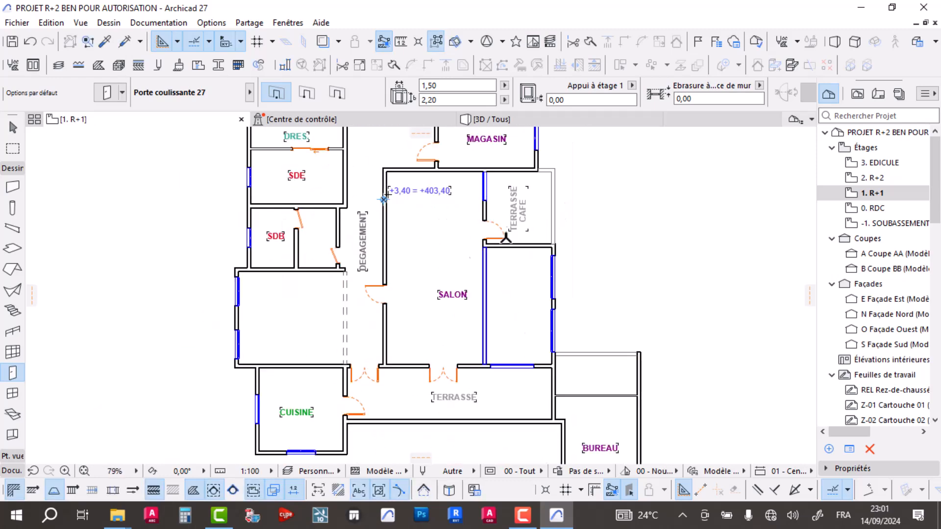
{"action": "middle_click_drag", "start_coordinate": [518, 210], "coordinate": [482, 291]}
{"action": "scroll", "coordinate": [444, 279], "scroll_direction": "up", "scroll_amount": 3}
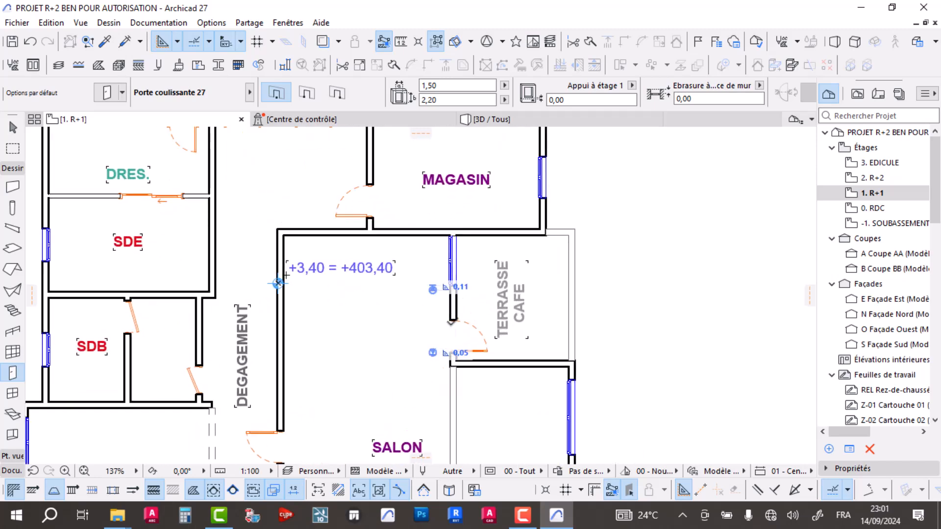
{"action": "left_click", "coordinate": [451, 320]}
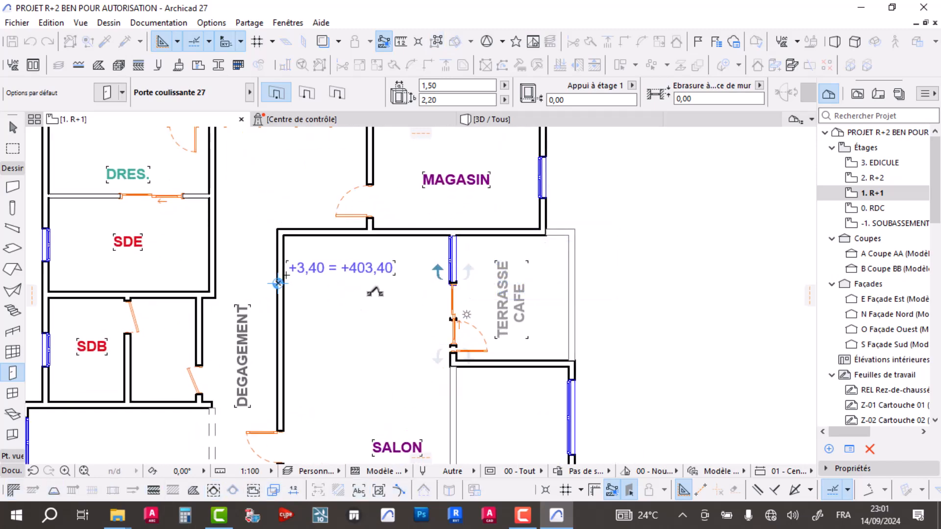
{"action": "left_click", "coordinate": [440, 281]}
{"action": "key", "text": "Escape"}
{"action": "left_click", "coordinate": [453, 241]}
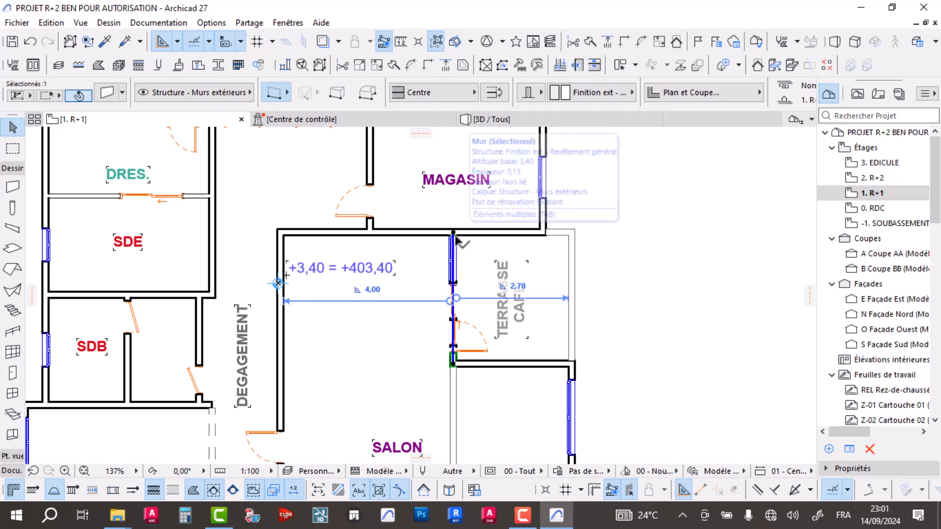
{"action": "left_click", "coordinate": [455, 283]}
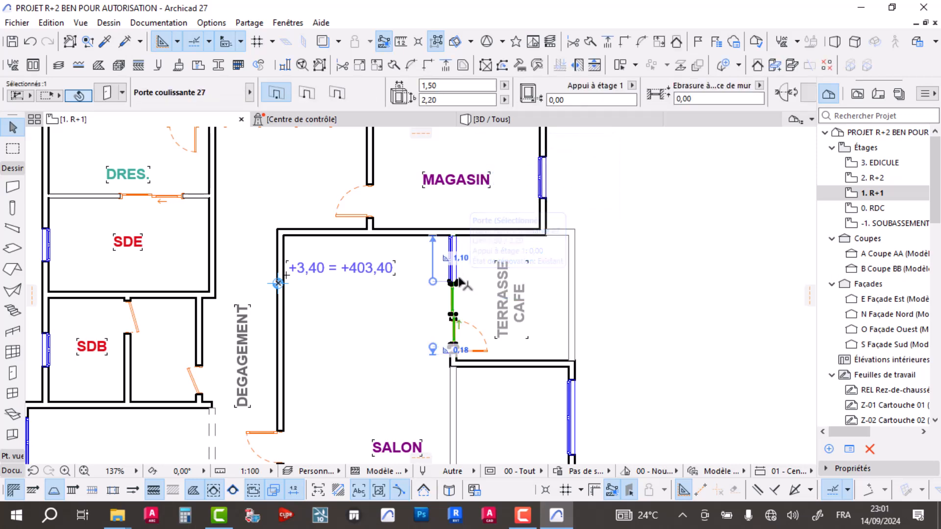
{"action": "key", "text": "Escape"}
{"action": "scroll", "coordinate": [455, 282], "scroll_direction": "up", "scroll_amount": 3}
{"action": "left_click", "coordinate": [457, 280]}
{"action": "key", "text": "Escape"}
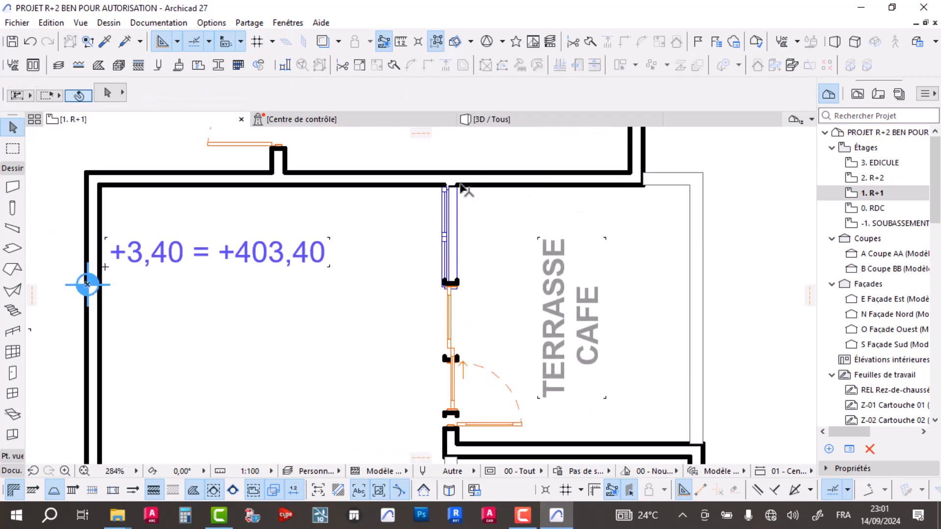
{"action": "left_click", "coordinate": [454, 185]}
{"action": "left_click", "coordinate": [446, 187]}
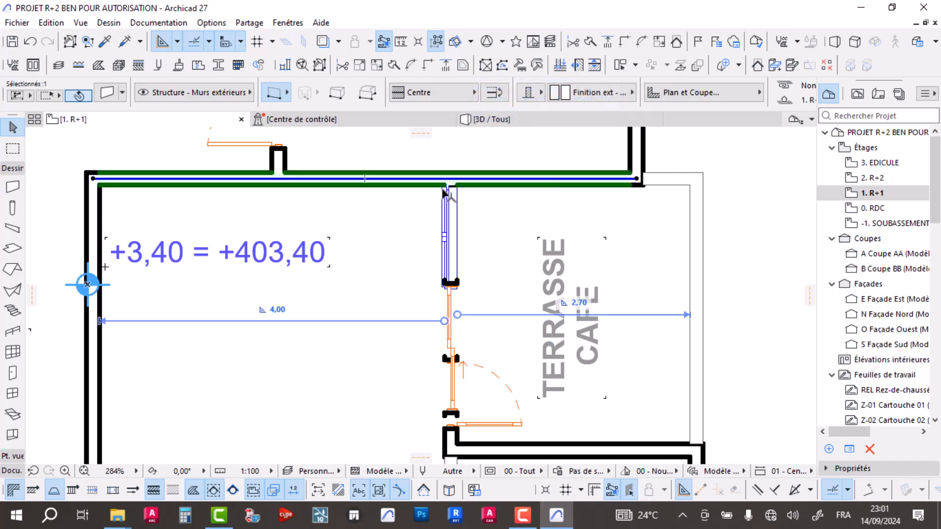
{"action": "left_click", "coordinate": [443, 189]}
{"action": "key", "text": "Escape"}
{"action": "left_click", "coordinate": [443, 187]}
{"action": "key", "text": "Escape"}
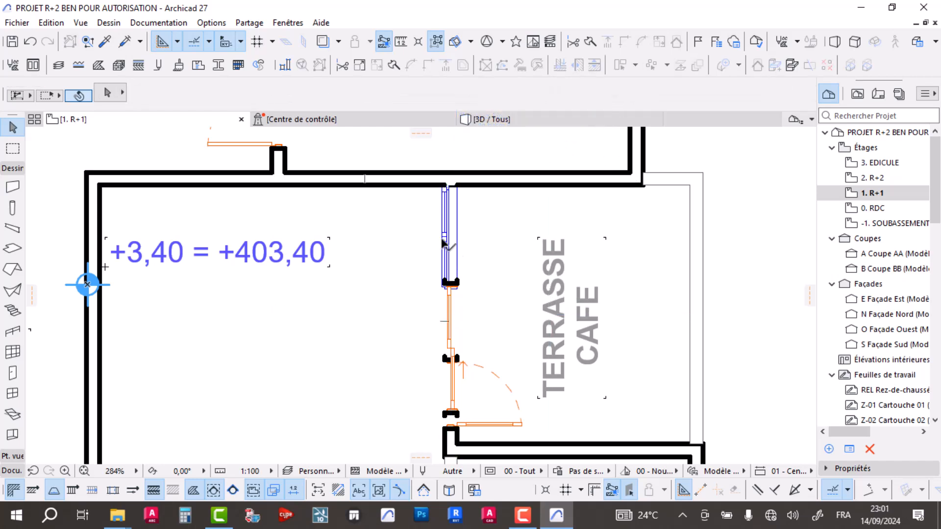
Step: Set the width of the window between SALON and TERRASSE CAFE to 1,00
{"action": "left_click", "coordinate": [444, 242]}
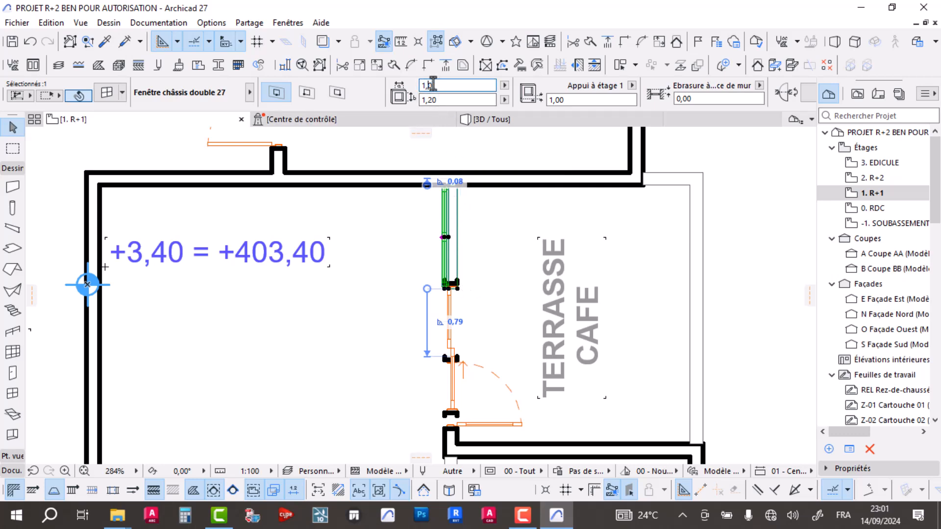
{"action": "key", "text": "Return"}
{"action": "left_click", "coordinate": [513, 229]}
Step: Move the SALON–TERRASSE CAFE window along its wall until it meets the inner corner at the MAGASIN wall
{"action": "scroll", "coordinate": [461, 196], "scroll_direction": "up", "scroll_amount": 3}
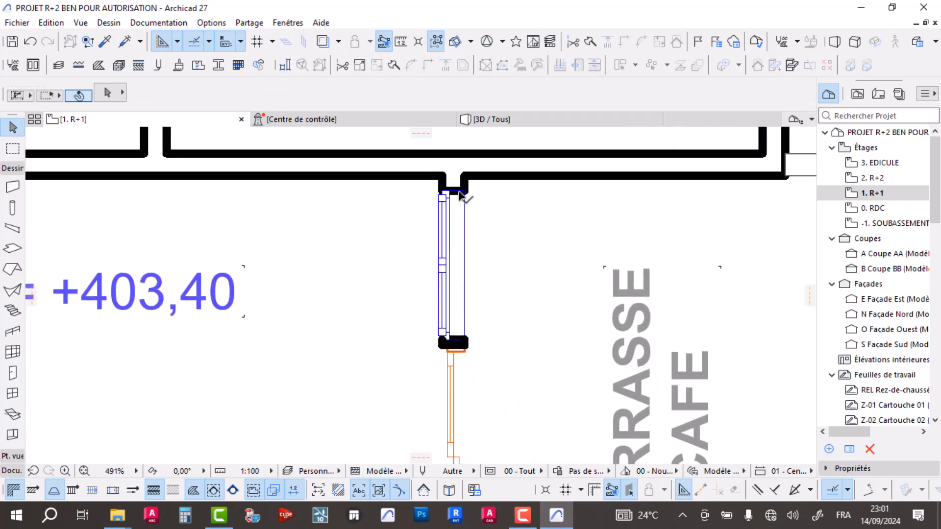
{"action": "left_click", "coordinate": [463, 193]}
{"action": "left_click", "coordinate": [464, 192]}
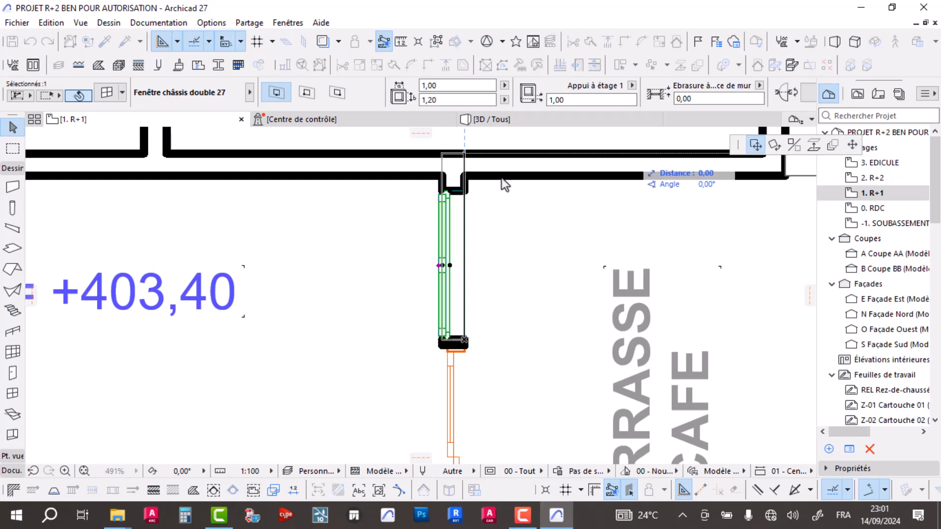
{"action": "key", "text": "Escape"}
{"action": "left_click", "coordinate": [522, 216]}
{"action": "scroll", "coordinate": [529, 211], "scroll_direction": "down", "scroll_amount": 5}
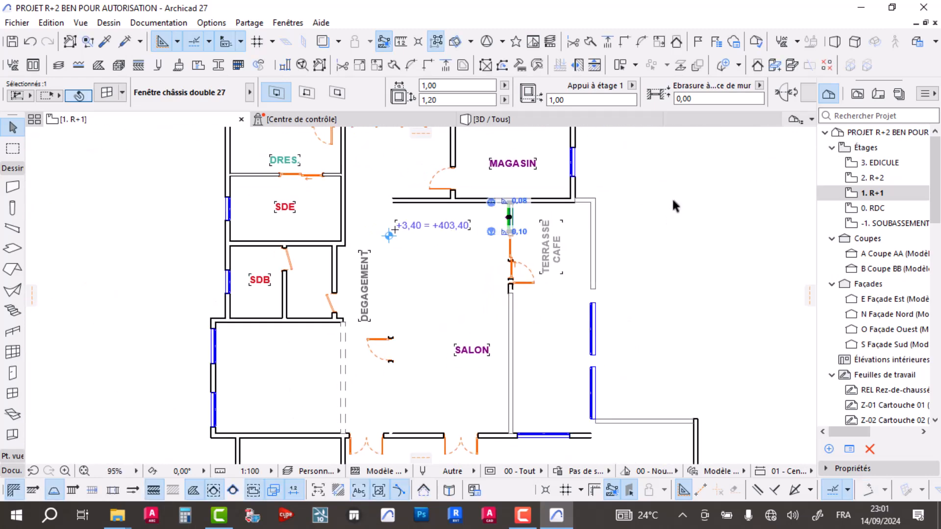
Step: Delete the hinged door overlapping the sliding door between SALON and TERRASSE CAFE
{"action": "scroll", "coordinate": [526, 280], "scroll_direction": "up", "scroll_amount": 1}
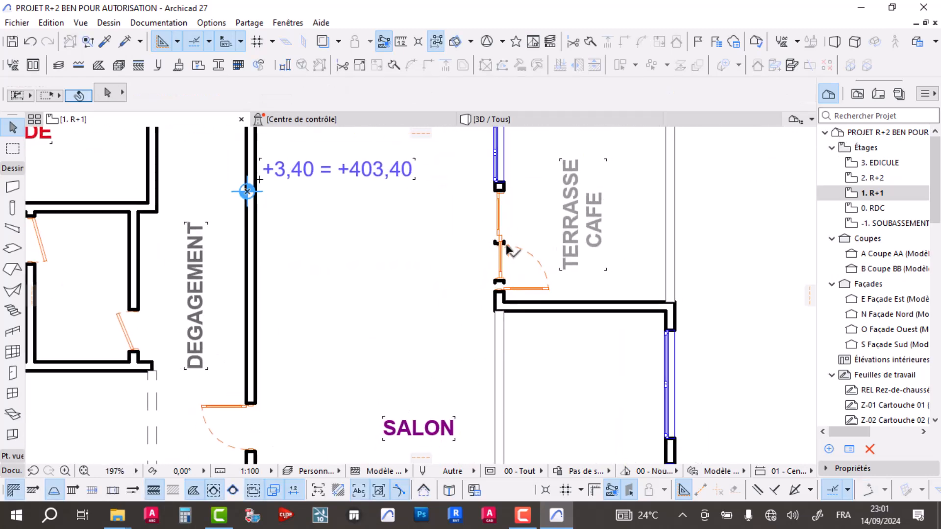
{"action": "left_click", "coordinate": [552, 283]}
{"action": "key", "text": "Delete"}
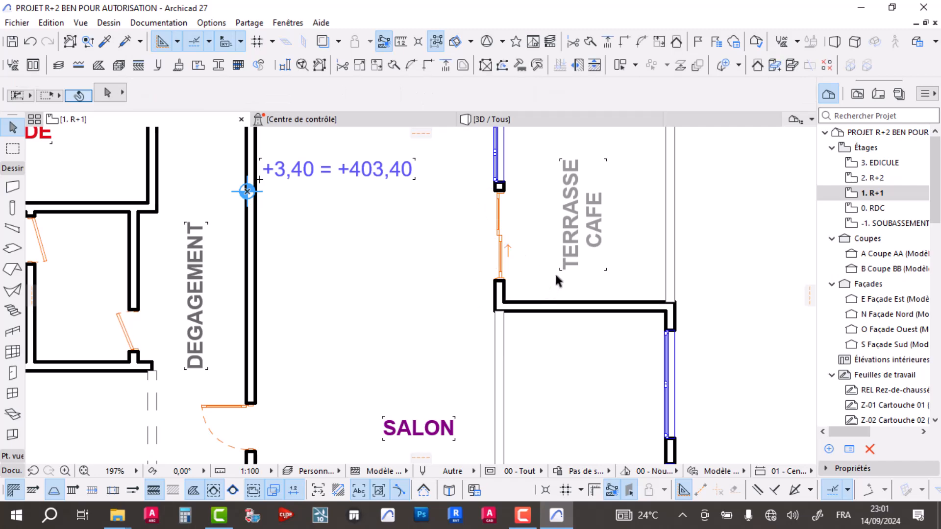
Step: Move the TERRASSE CAFE sliding door along its wall to the inner corner of the terrace's lower wall
{"action": "scroll", "coordinate": [519, 245], "scroll_direction": "down", "scroll_amount": 2}
{"action": "scroll", "coordinate": [519, 245], "scroll_direction": "up", "scroll_amount": 6}
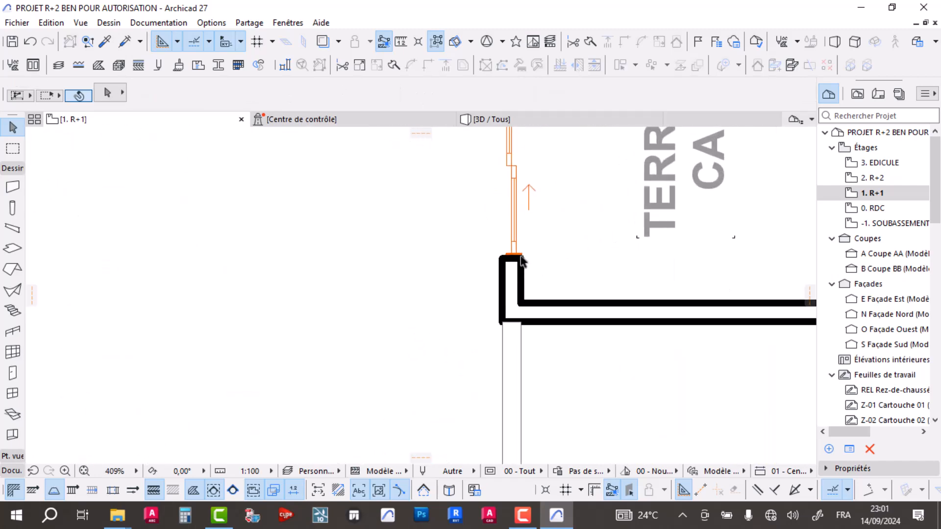
{"action": "left_click", "coordinate": [522, 261]}
{"action": "left_click", "coordinate": [523, 261]}
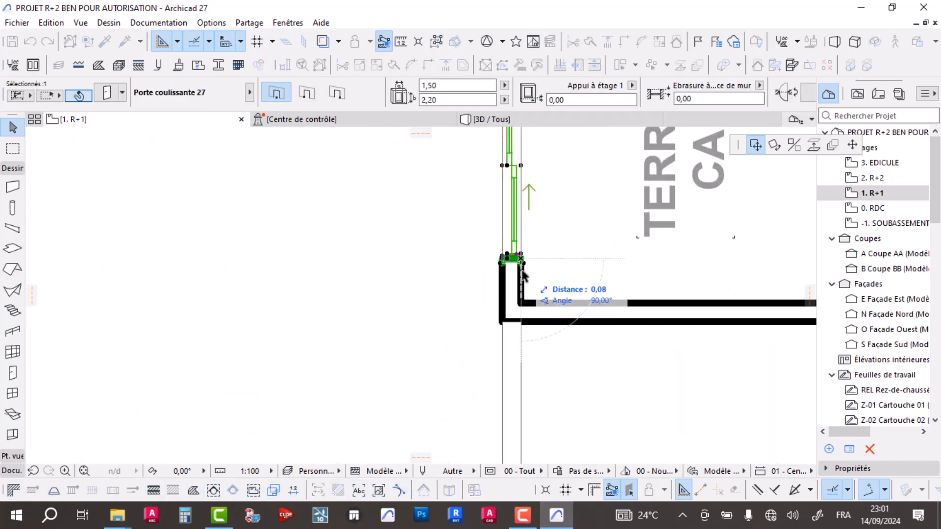
{"action": "left_click", "coordinate": [524, 300]}
{"action": "scroll", "coordinate": [534, 245], "scroll_direction": "down", "scroll_amount": 7}
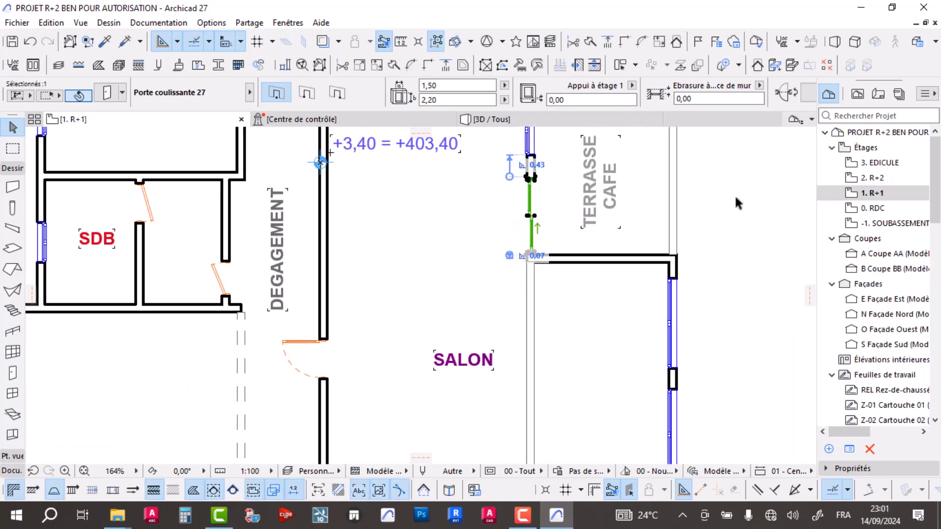
{"action": "left_click", "coordinate": [689, 191]}
Step: Examine the upper-floor sliding door and its neighbouring windows in the 3D view
{"action": "scroll", "coordinate": [634, 239], "scroll_direction": "down", "scroll_amount": 3}
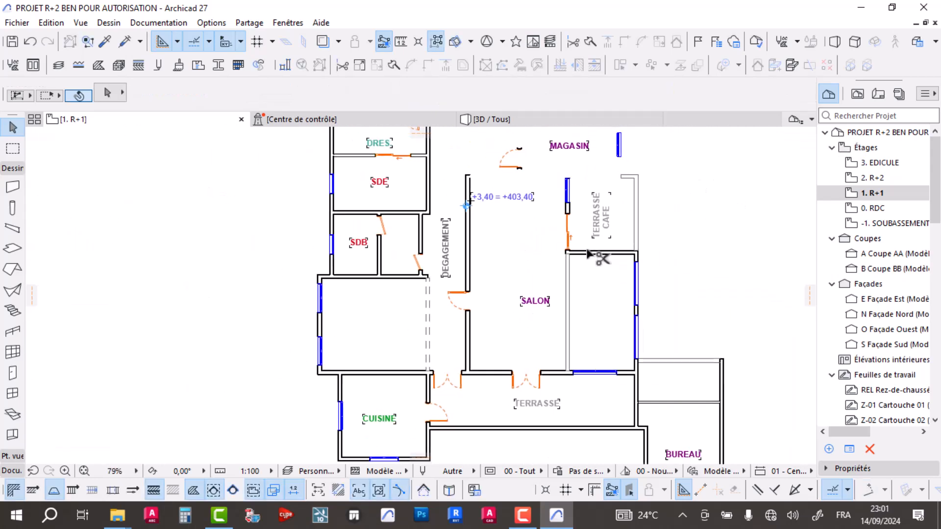
{"action": "left_click", "coordinate": [513, 121]}
{"action": "middle_click_drag", "start_coordinate": [532, 331], "coordinate": [447, 296], "text": "shift"}
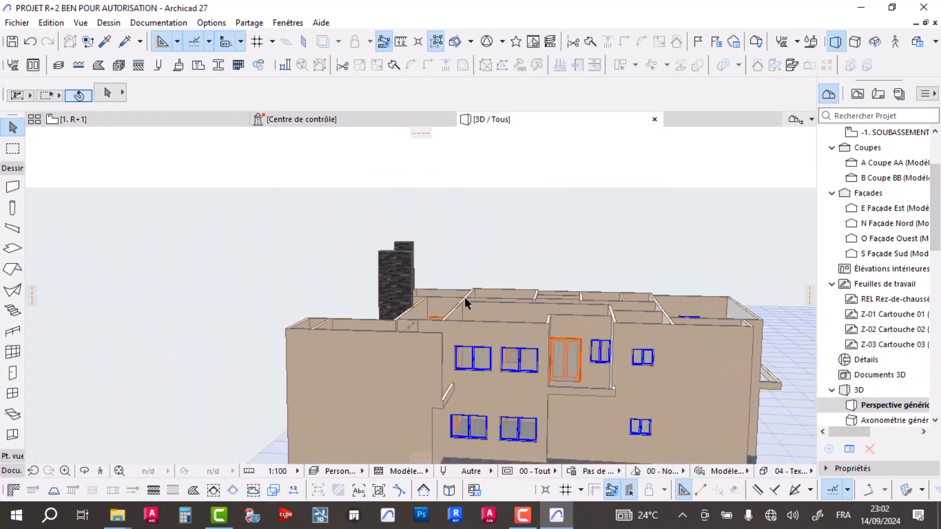
{"action": "scroll", "coordinate": [614, 361], "scroll_direction": "up", "scroll_amount": 5}
{"action": "middle_click_drag", "start_coordinate": [556, 346], "coordinate": [356, 291]}
{"action": "middle_click_drag", "start_coordinate": [403, 313], "coordinate": [395, 309], "text": "shift"}
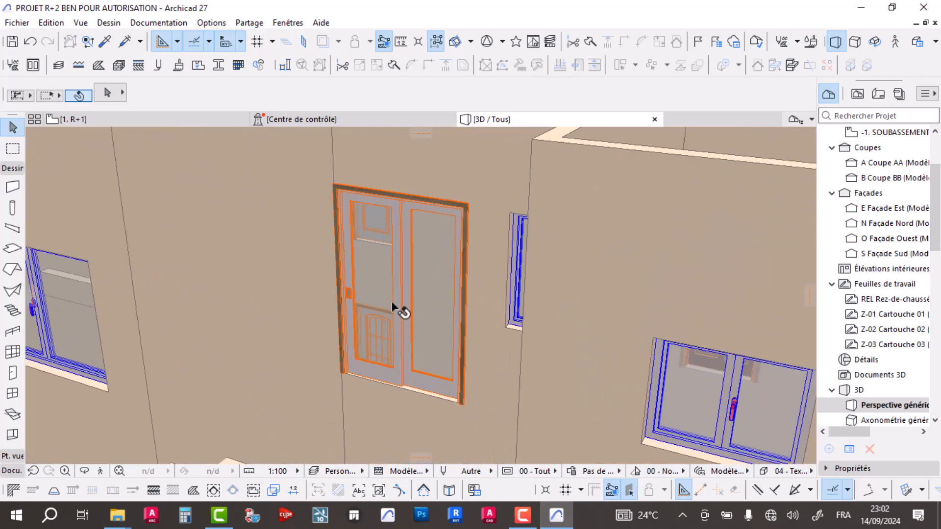
{"action": "scroll", "coordinate": [366, 319], "scroll_direction": "down", "scroll_amount": 5}
Step: Return to the R+1 floor plan and review the rooms and door positions from the main bedroom to CUISINE and TERRASSE
{"action": "left_click", "coordinate": [106, 119]}
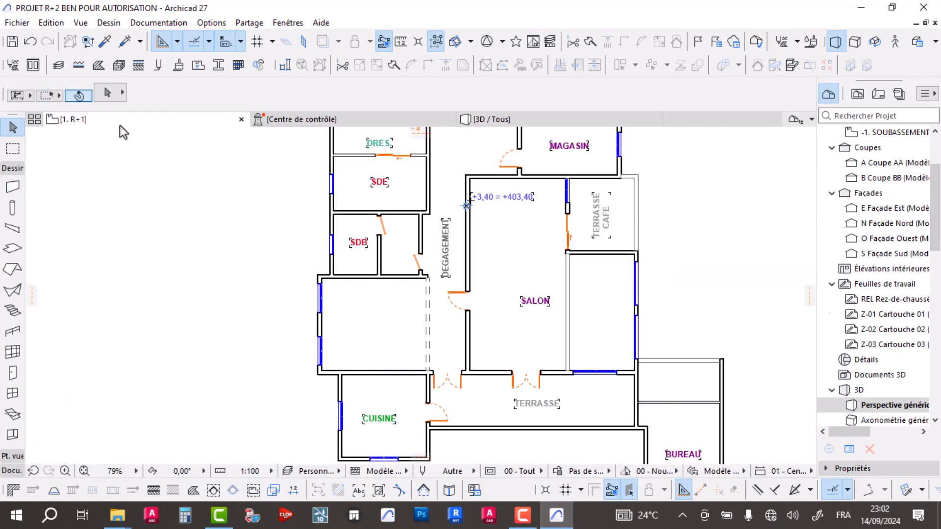
{"action": "scroll", "coordinate": [484, 205], "scroll_direction": "up", "scroll_amount": 5}
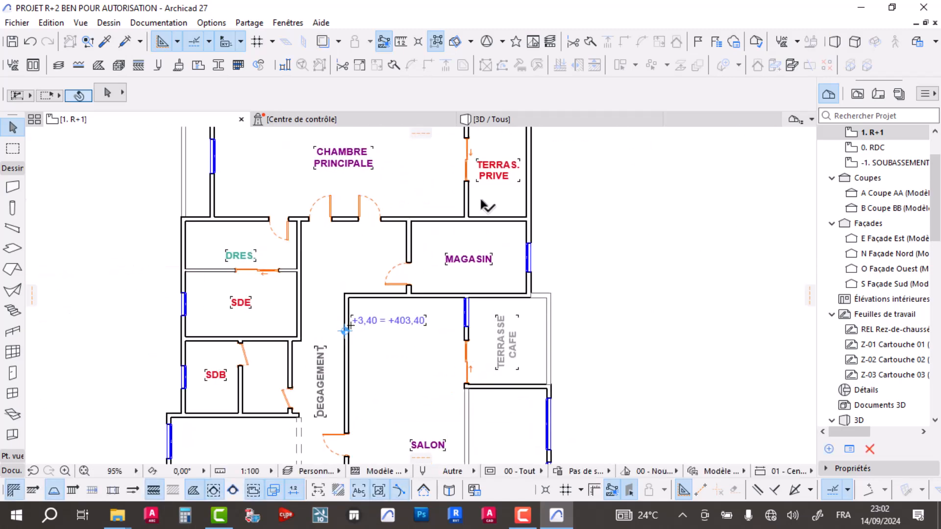
{"action": "middle_click_drag", "start_coordinate": [506, 353], "coordinate": [531, 267]}
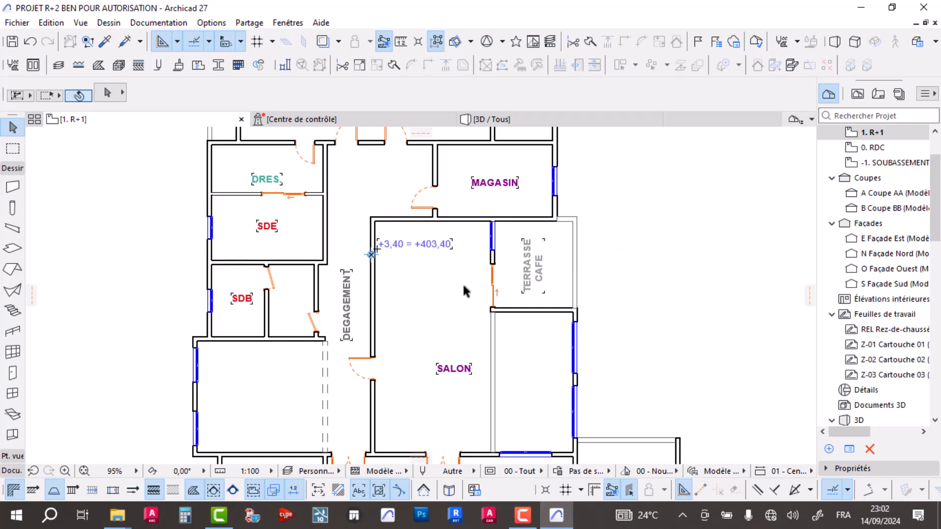
{"action": "scroll", "coordinate": [437, 314], "scroll_direction": "down", "scroll_amount": 2}
{"action": "scroll", "coordinate": [434, 314], "scroll_direction": "up", "scroll_amount": 4}
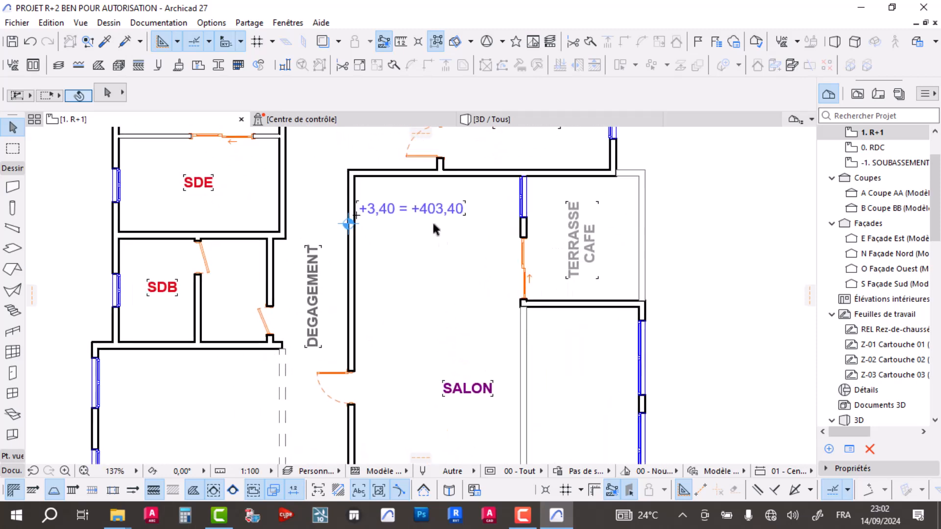
{"action": "scroll", "coordinate": [498, 282], "scroll_direction": "down", "scroll_amount": 2}
{"action": "scroll", "coordinate": [512, 227], "scroll_direction": "up", "scroll_amount": 1}
{"action": "scroll", "coordinate": [495, 243], "scroll_direction": "down", "scroll_amount": 2}
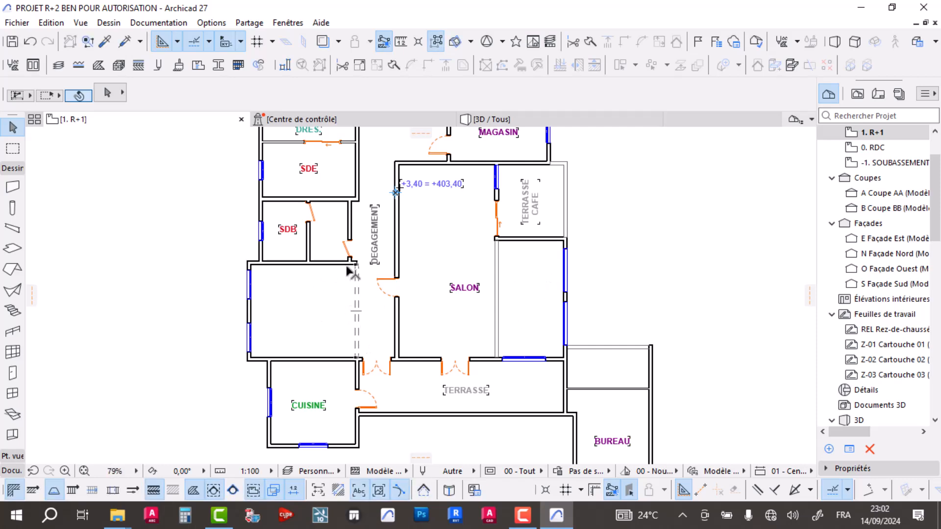
{"action": "scroll", "coordinate": [350, 272], "scroll_direction": "up", "scroll_amount": 4}
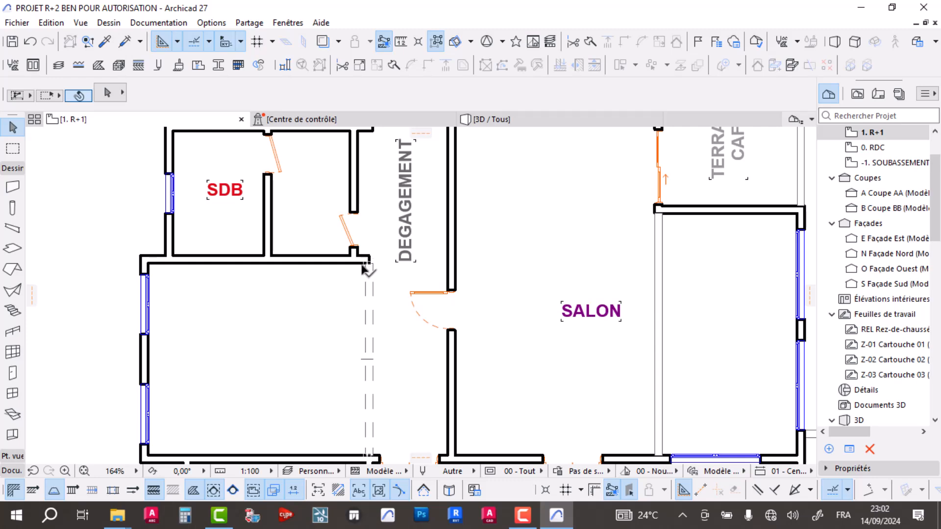
{"action": "scroll", "coordinate": [318, 287], "scroll_direction": "down", "scroll_amount": 4}
{"action": "scroll", "coordinate": [330, 336], "scroll_direction": "up", "scroll_amount": 4}
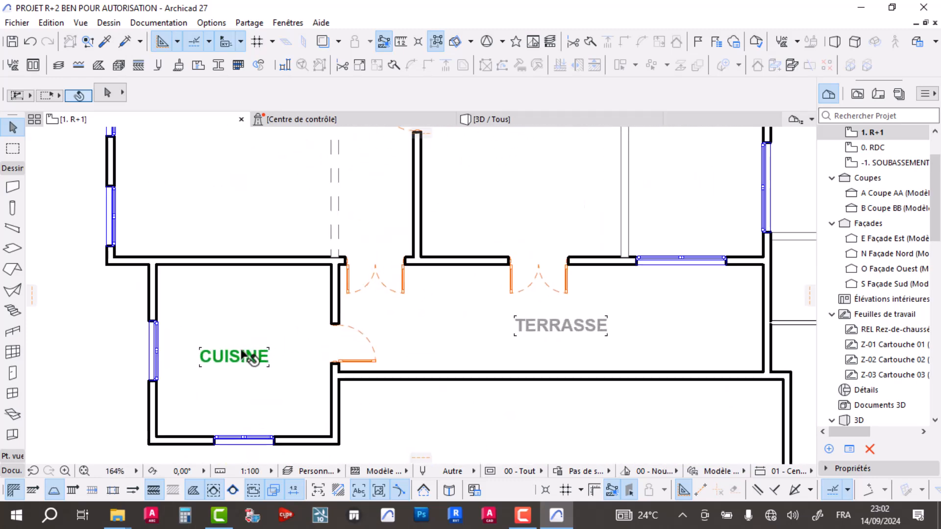
{"action": "scroll", "coordinate": [283, 289], "scroll_direction": "down", "scroll_amount": 4}
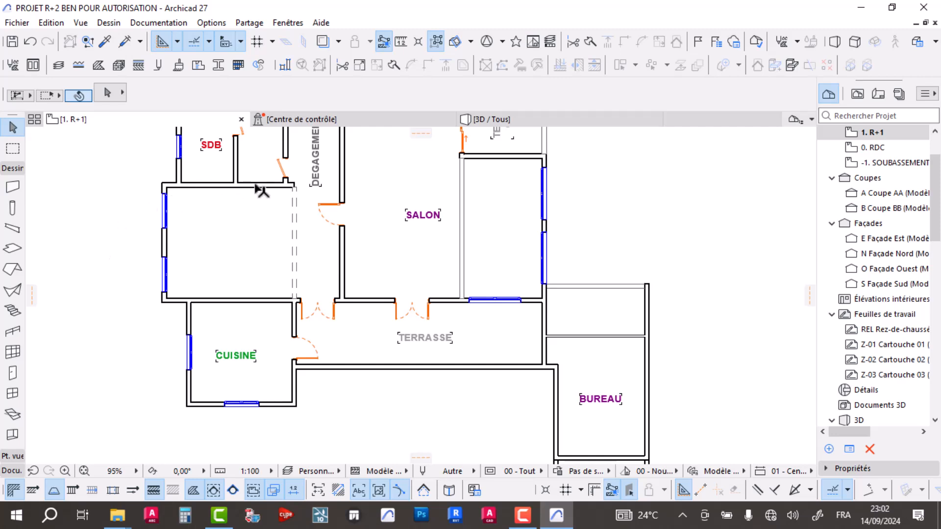
Step: Insert a 0.80 × 2.20 hinged door matching the SALON door in the end wall between TERRASSE and the BUREAU wing
{"action": "scroll", "coordinate": [403, 252], "scroll_direction": "down", "scroll_amount": 3}
{"action": "scroll", "coordinate": [577, 316], "scroll_direction": "up", "scroll_amount": 5}
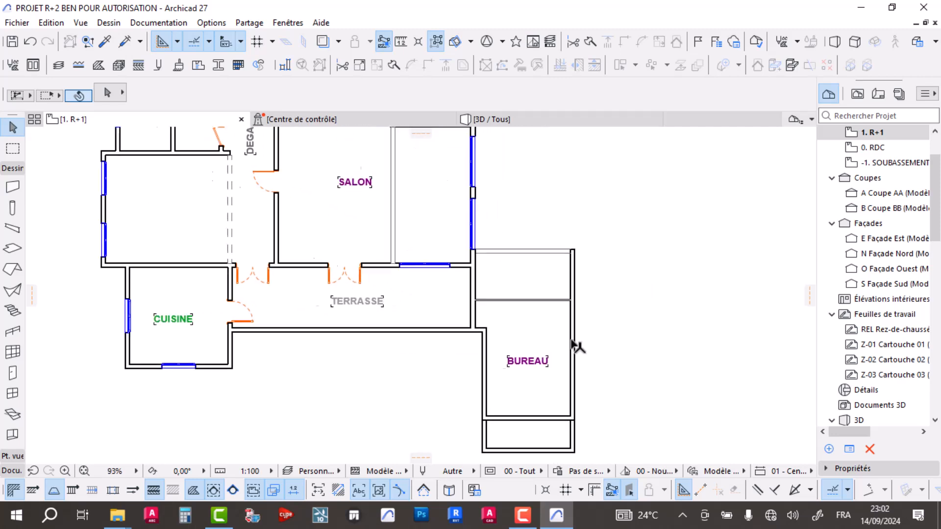
{"action": "middle_click_drag", "start_coordinate": [477, 295], "coordinate": [498, 350]}
{"action": "scroll", "coordinate": [152, 281], "scroll_direction": "down", "scroll_amount": 2}
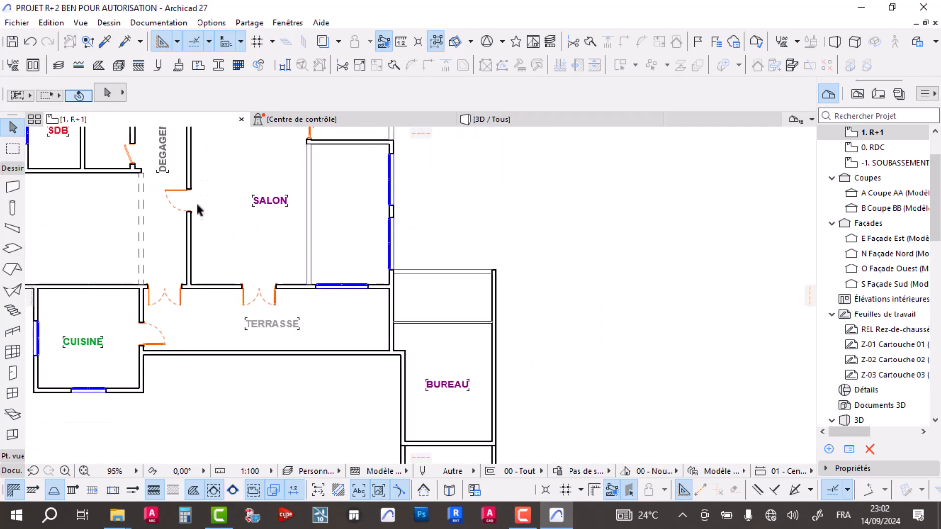
{"action": "left_click", "coordinate": [197, 183], "text": "alt"}
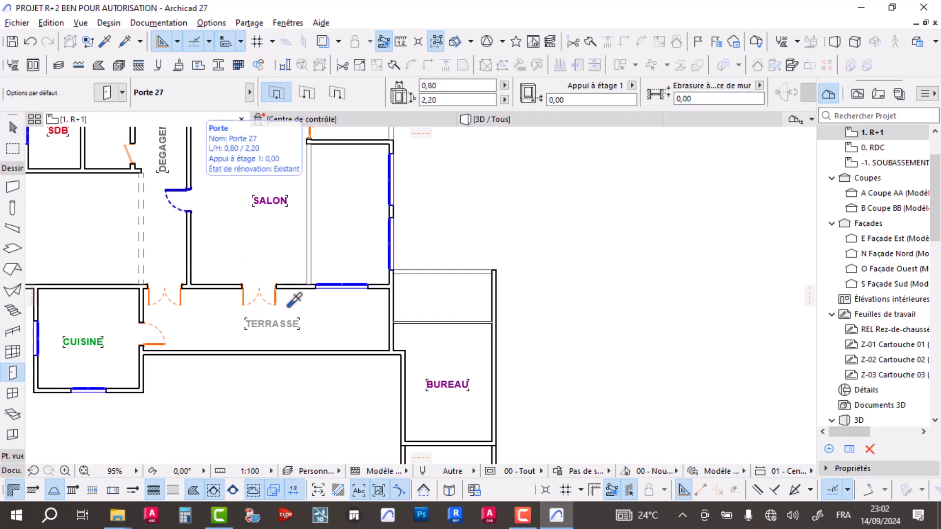
{"action": "scroll", "coordinate": [388, 378], "scroll_direction": "up", "scroll_amount": 4}
{"action": "left_click", "coordinate": [401, 290]}
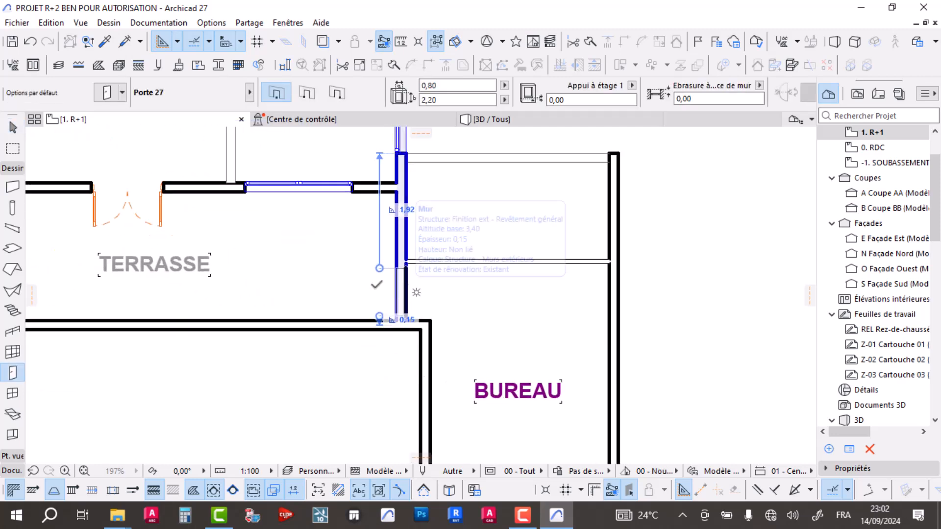
{"action": "scroll", "coordinate": [396, 278], "scroll_direction": "down", "scroll_amount": 4}
{"action": "middle_click_drag", "start_coordinate": [365, 269], "coordinate": [450, 328]}
{"action": "middle_click_drag", "start_coordinate": [384, 322], "coordinate": [426, 369]}
{"action": "key", "text": "Escape"}
Step: Stretch the window above TERRASSE to fill the wall between the exterior wall and the partition beside SALON
{"action": "scroll", "coordinate": [532, 311], "scroll_direction": "up", "scroll_amount": 4}
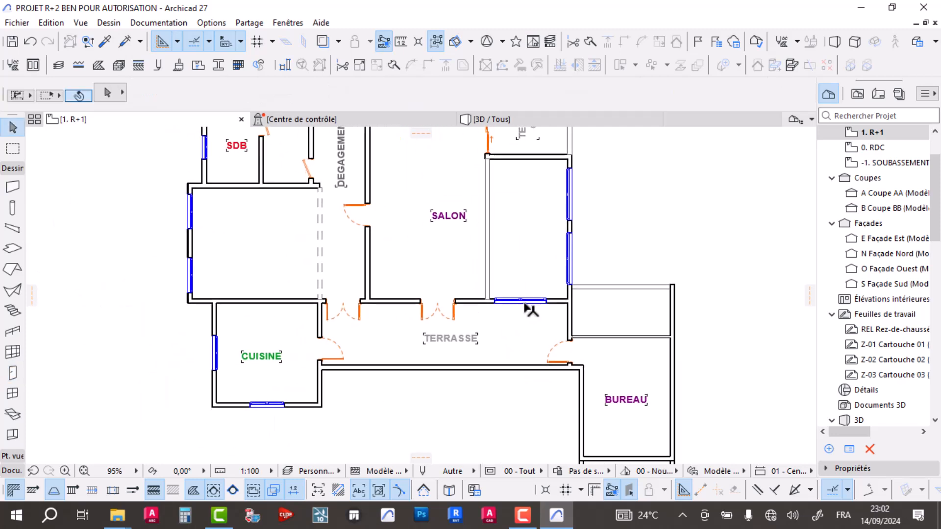
{"action": "left_click", "coordinate": [552, 301]}
{"action": "left_click", "coordinate": [548, 299]}
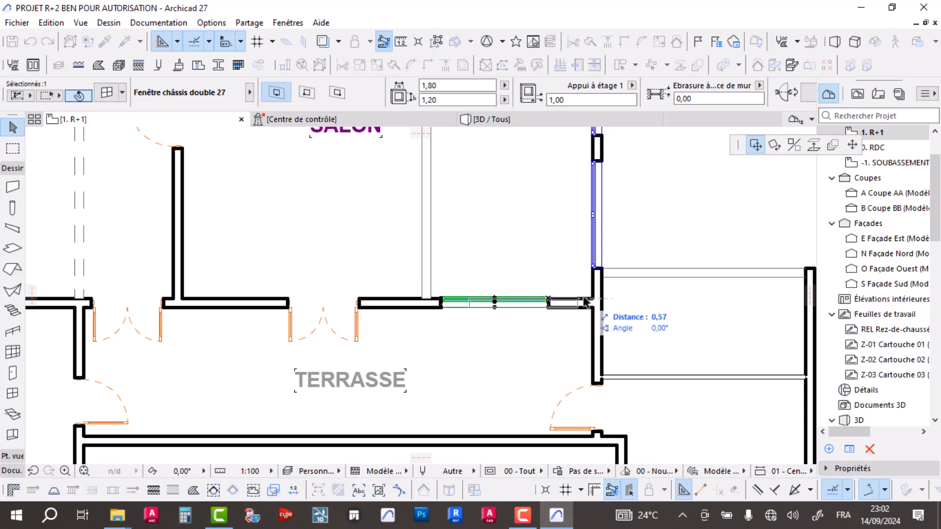
{"action": "left_click", "coordinate": [853, 146]}
{"action": "left_click", "coordinate": [598, 293]}
{"action": "scroll", "coordinate": [441, 302], "scroll_direction": "up", "scroll_amount": 5}
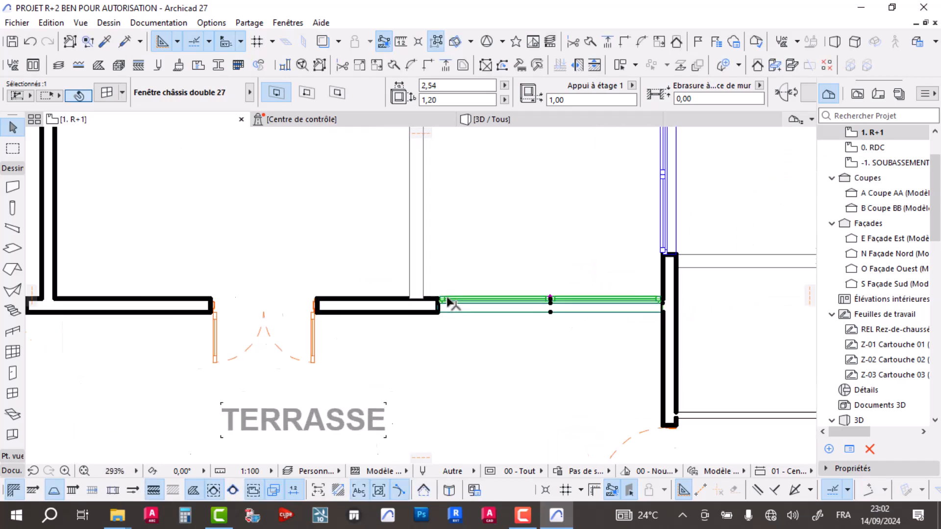
{"action": "left_click", "coordinate": [434, 301]}
{"action": "left_click", "coordinate": [426, 305]}
Step: Review the R+1 plan around SALON, TERRASSE CAFE and the unnamed room with the widened window
{"action": "scroll", "coordinate": [442, 245], "scroll_direction": "down", "scroll_amount": 10}
{"action": "middle_click_drag", "start_coordinate": [296, 307], "coordinate": [420, 309]}
{"action": "scroll", "coordinate": [487, 270], "scroll_direction": "up", "scroll_amount": 3}
{"action": "scroll", "coordinate": [490, 257], "scroll_direction": "down", "scroll_amount": 6}
{"action": "middle_click_drag", "start_coordinate": [491, 257], "coordinate": [484, 338]}
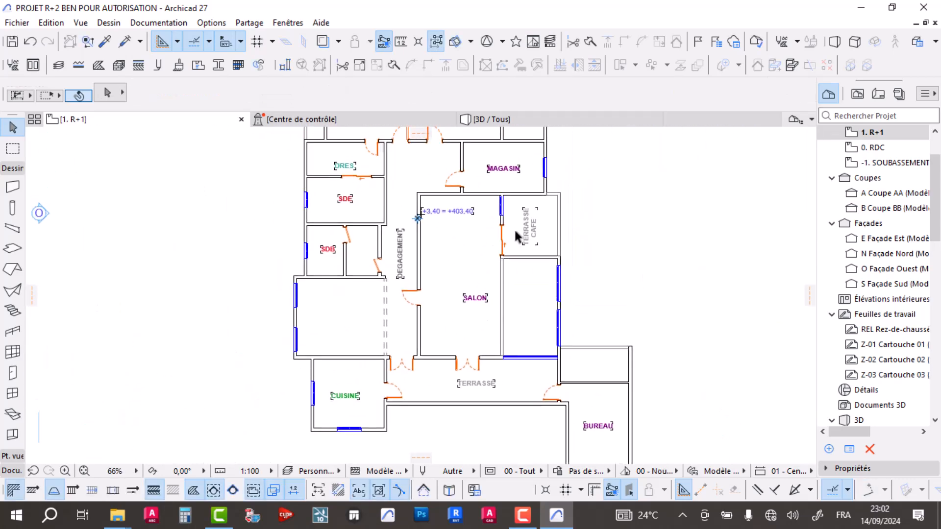
{"action": "scroll", "coordinate": [520, 216], "scroll_direction": "up", "scroll_amount": 3}
{"action": "scroll", "coordinate": [396, 208], "scroll_direction": "down", "scroll_amount": 3}
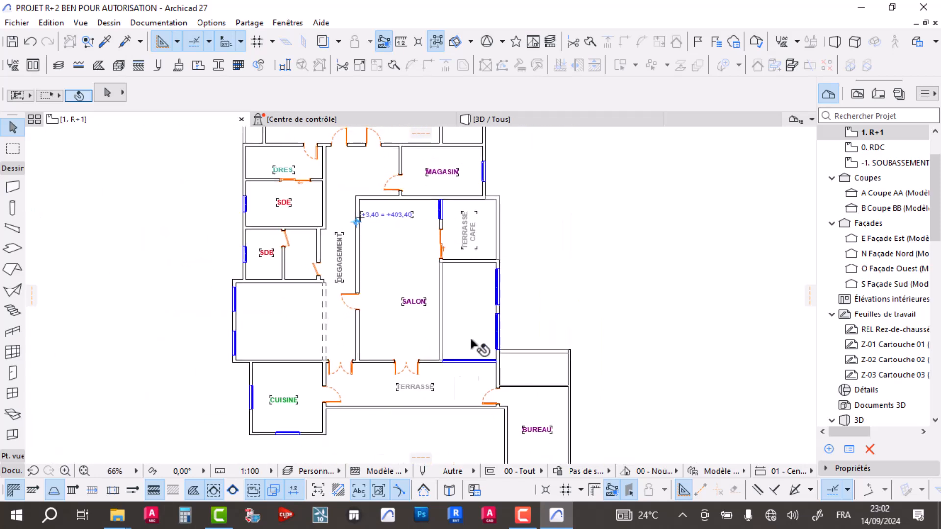
{"action": "scroll", "coordinate": [425, 388], "scroll_direction": "up", "scroll_amount": 3}
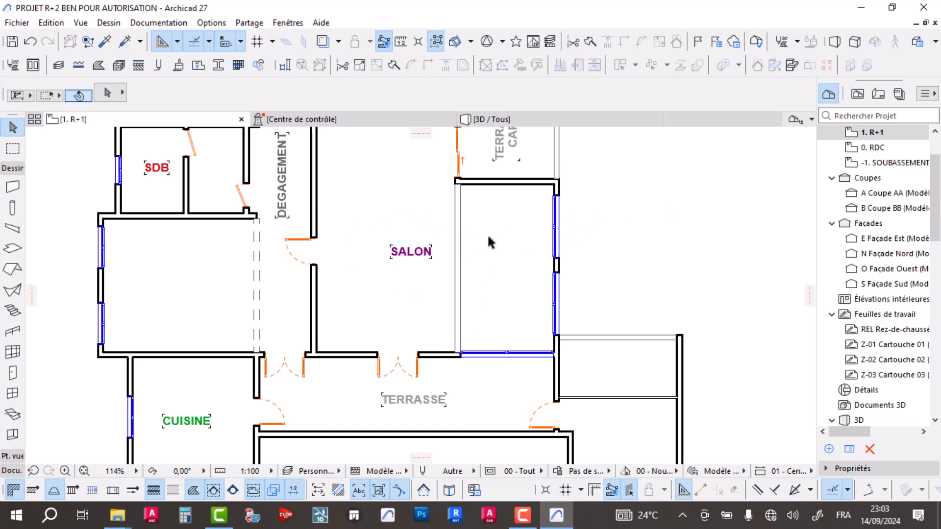
{"action": "scroll", "coordinate": [487, 234], "scroll_direction": "down", "scroll_amount": 2}
{"action": "scroll", "coordinate": [470, 289], "scroll_direction": "up", "scroll_amount": 3}
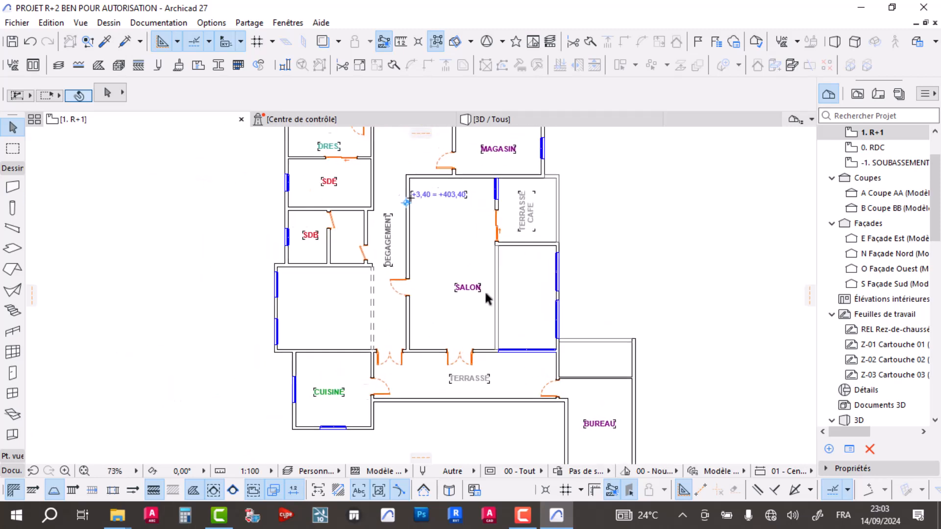
Step: Move the SALON label slightly down within its room
{"action": "left_click", "coordinate": [469, 285]}
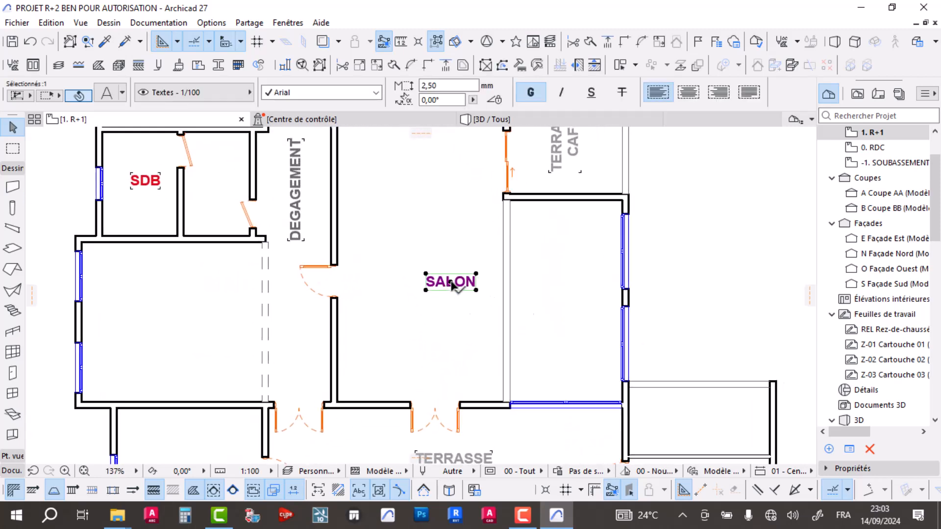
{"action": "scroll", "coordinate": [452, 285], "scroll_direction": "down", "scroll_amount": 3}
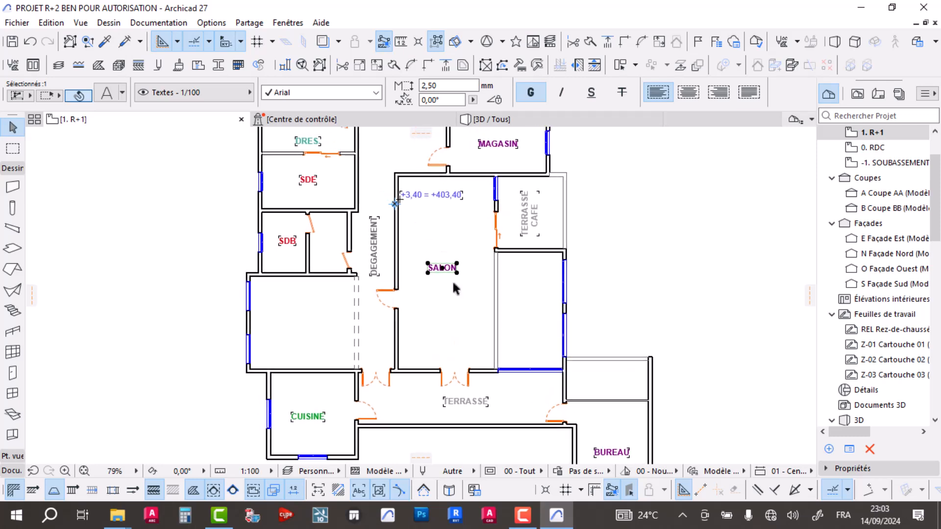
{"action": "left_click", "coordinate": [447, 306]}
{"action": "left_click", "coordinate": [443, 270]}
{"action": "left_click_drag", "start_coordinate": [442, 269], "coordinate": [443, 282]}
{"action": "left_click", "coordinate": [467, 320]}
Step: Reduce the opening angle of the hinged door between SALON and DEGAGEMENT so its leaf is drawn partly open
{"action": "left_click", "coordinate": [379, 293]}
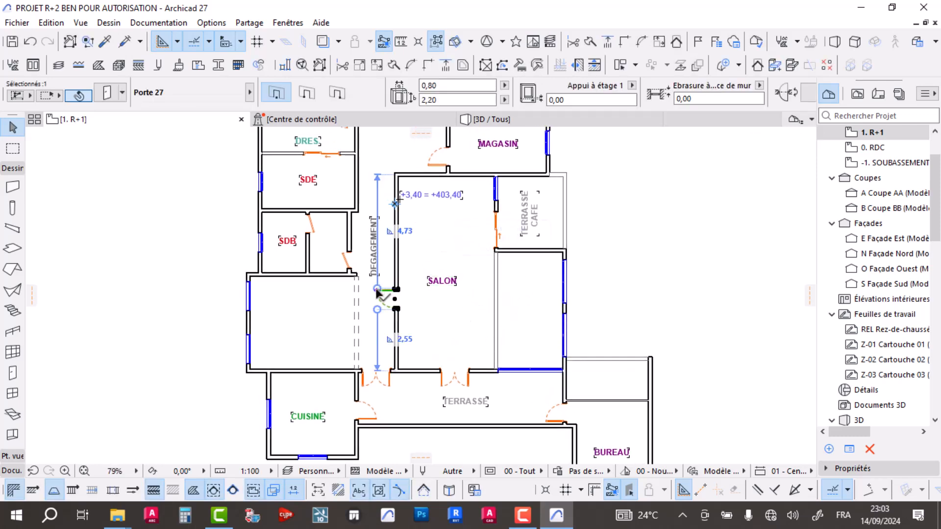
{"action": "left_click", "coordinate": [435, 302]}
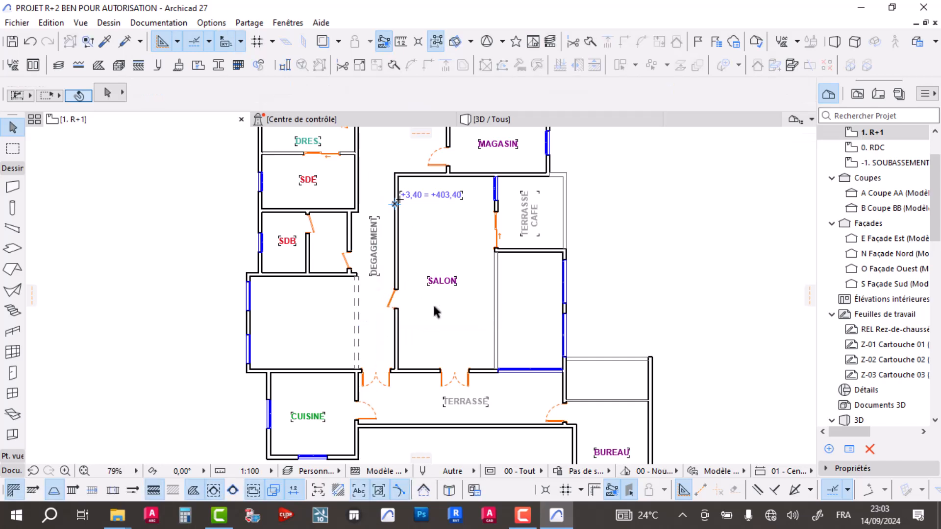
{"action": "middle_click_drag", "start_coordinate": [440, 218], "coordinate": [461, 294]}
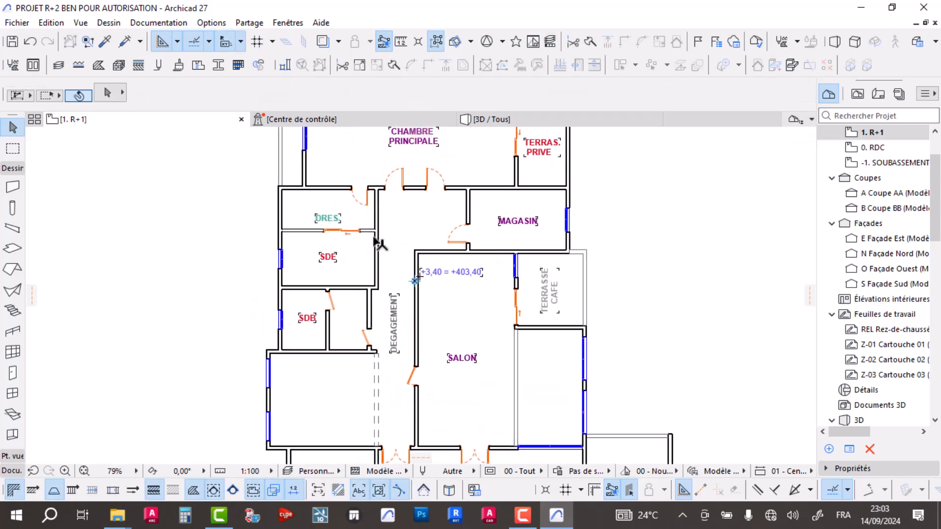
Step: Reduce the leaf opening angles of the two double doors leading from SALON and DEGAGEMENT to TERRASSE
{"action": "scroll", "coordinate": [444, 256], "scroll_direction": "down", "scroll_amount": 1}
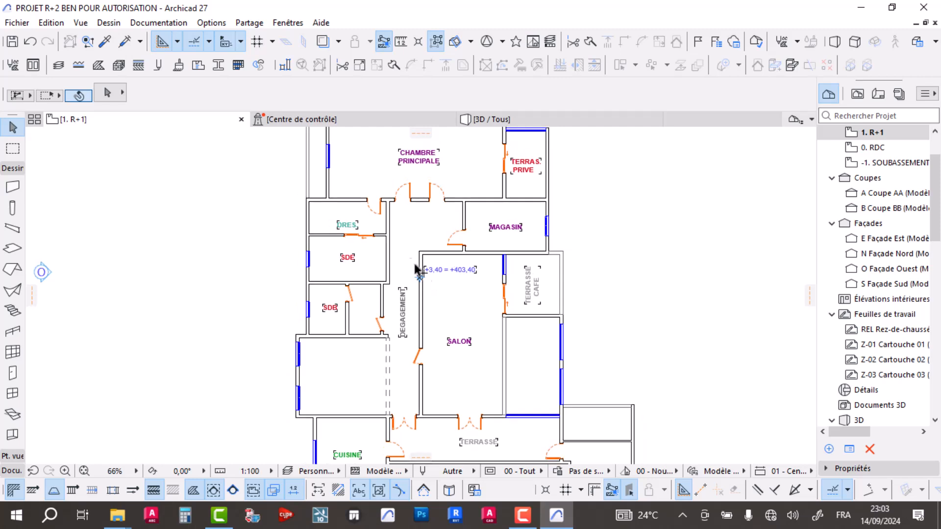
{"action": "left_click", "coordinate": [458, 425]}
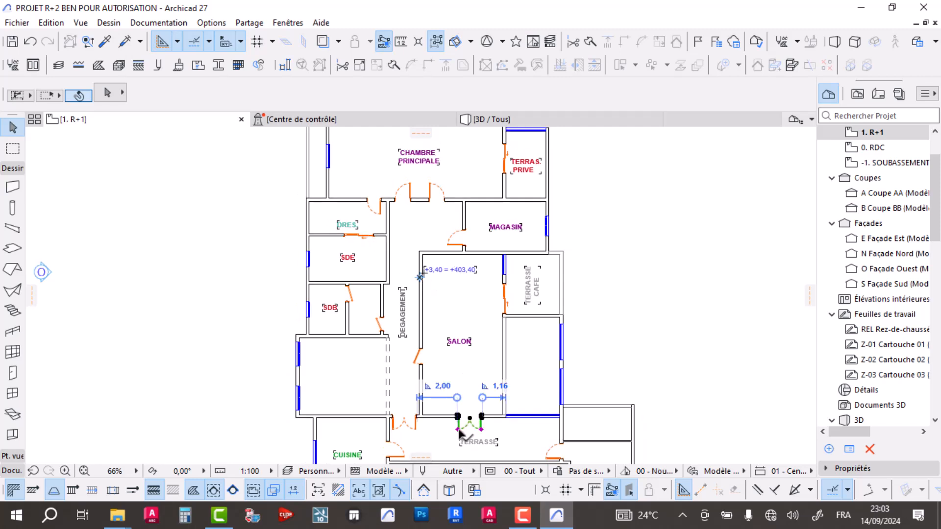
{"action": "left_click", "coordinate": [466, 425]}
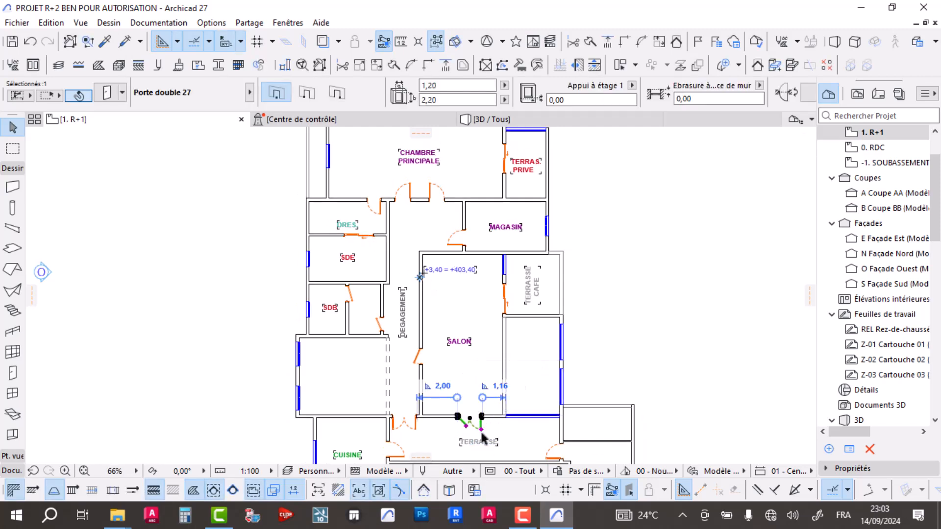
{"action": "scroll", "coordinate": [414, 422], "scroll_direction": "up", "scroll_amount": 5}
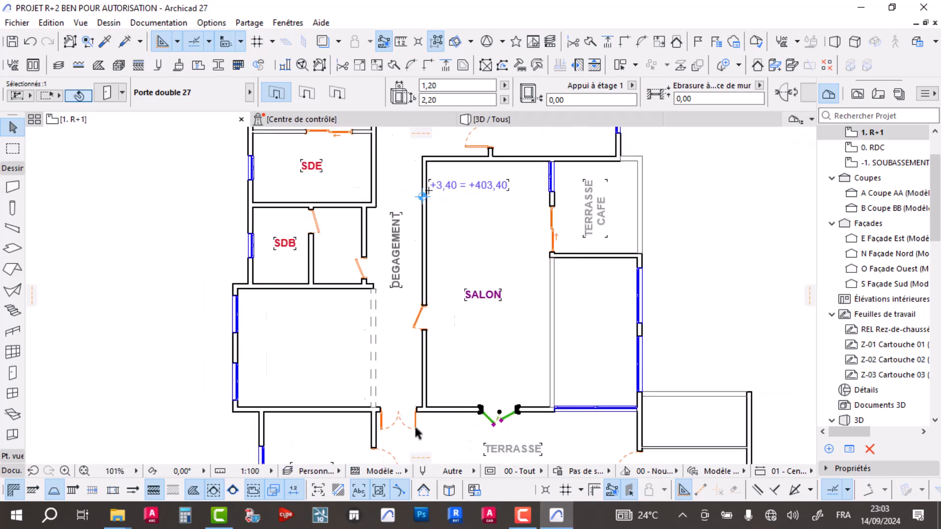
{"action": "left_click", "coordinate": [390, 413]}
{"action": "left_click", "coordinate": [360, 430]}
{"action": "left_click", "coordinate": [432, 426]}
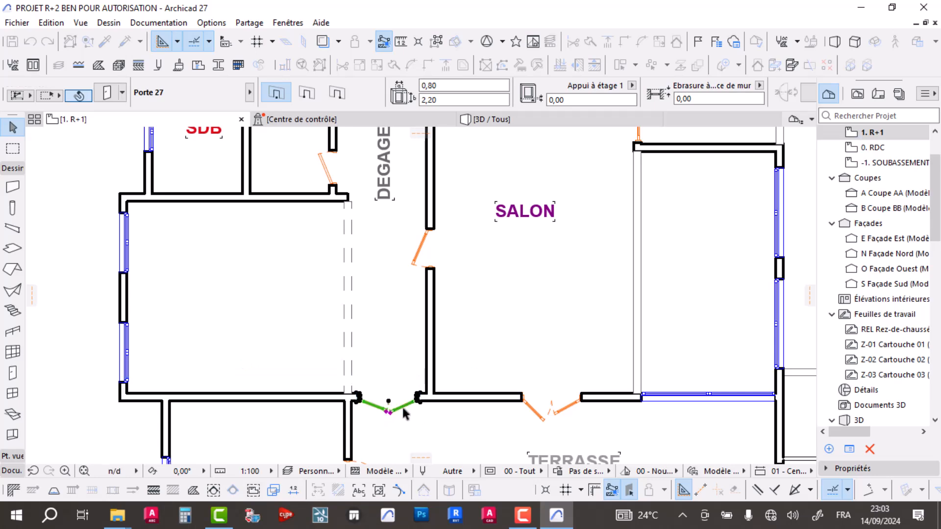
Step: Delete the CHAMBRE PRINCIPALE hinged door nearest DRES., keeping the neighbouring door to the hallway
{"action": "scroll", "coordinate": [422, 410], "scroll_direction": "down", "scroll_amount": 3}
{"action": "scroll", "coordinate": [466, 314], "scroll_direction": "down", "scroll_amount": 3}
{"action": "scroll", "coordinate": [457, 193], "scroll_direction": "up", "scroll_amount": 2}
{"action": "middle_click_drag", "start_coordinate": [547, 154], "coordinate": [546, 211]}
{"action": "scroll", "coordinate": [547, 210], "scroll_direction": "up", "scroll_amount": 1}
{"action": "scroll", "coordinate": [546, 211], "scroll_direction": "down", "scroll_amount": 2}
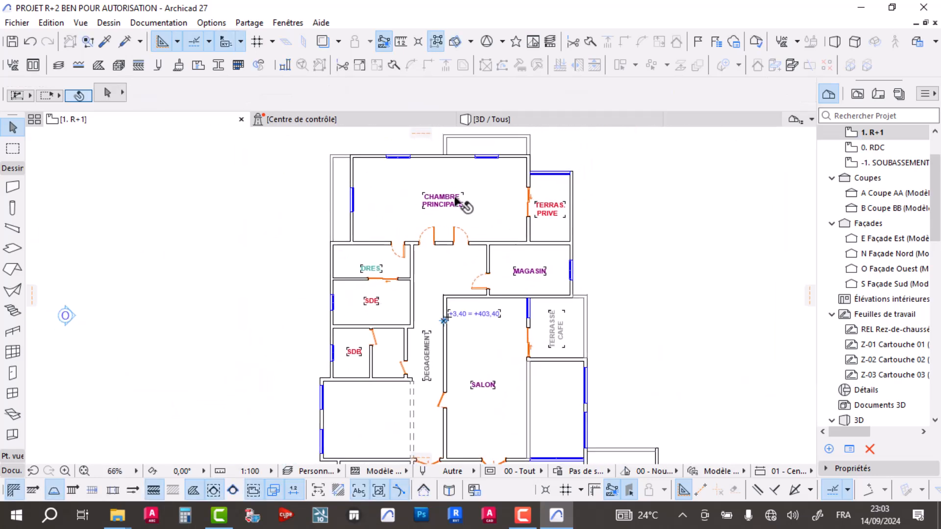
{"action": "scroll", "coordinate": [405, 173], "scroll_direction": "up", "scroll_amount": 2}
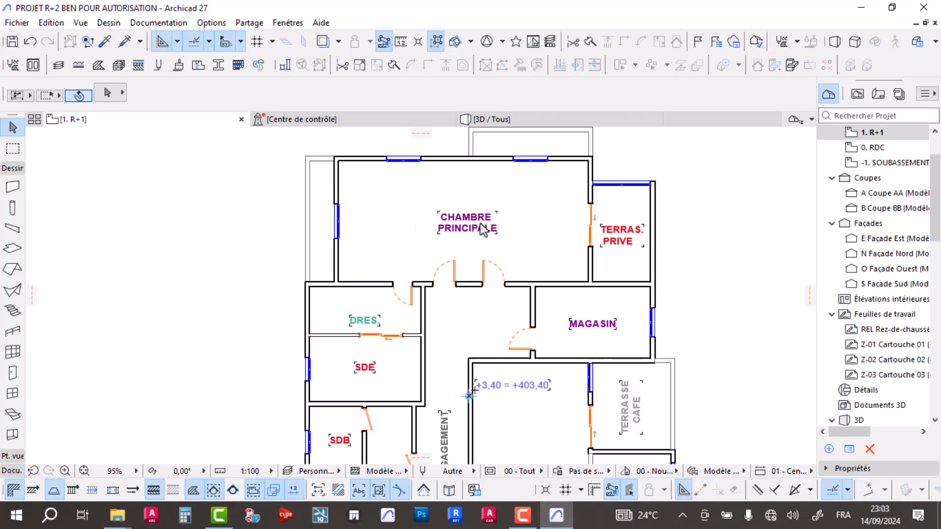
{"action": "scroll", "coordinate": [443, 201], "scroll_direction": "up", "scroll_amount": 2}
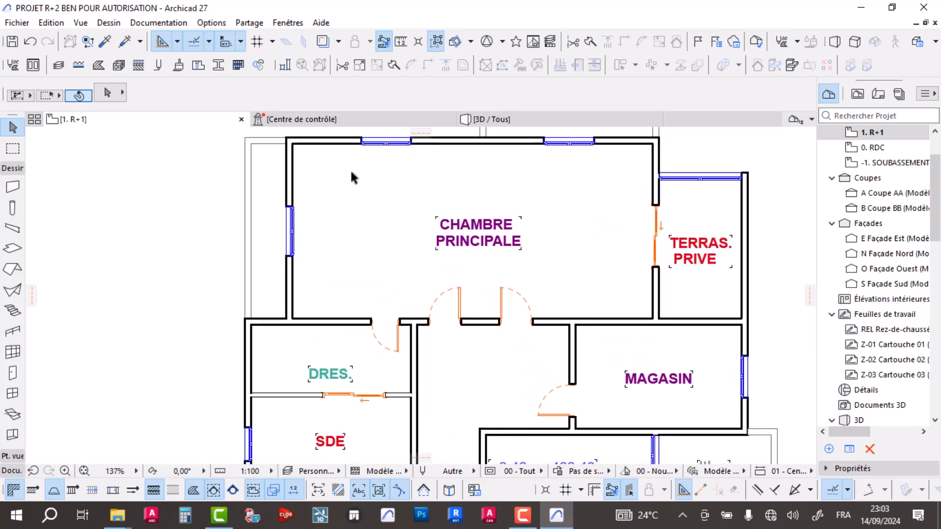
{"action": "left_click", "coordinate": [500, 322]}
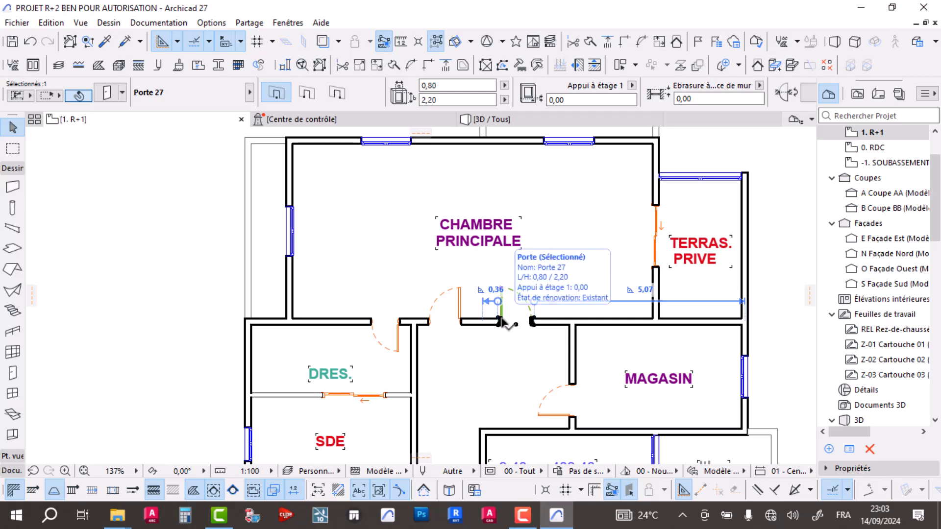
{"action": "left_click", "coordinate": [460, 320]}
{"action": "key", "text": "Delete"}
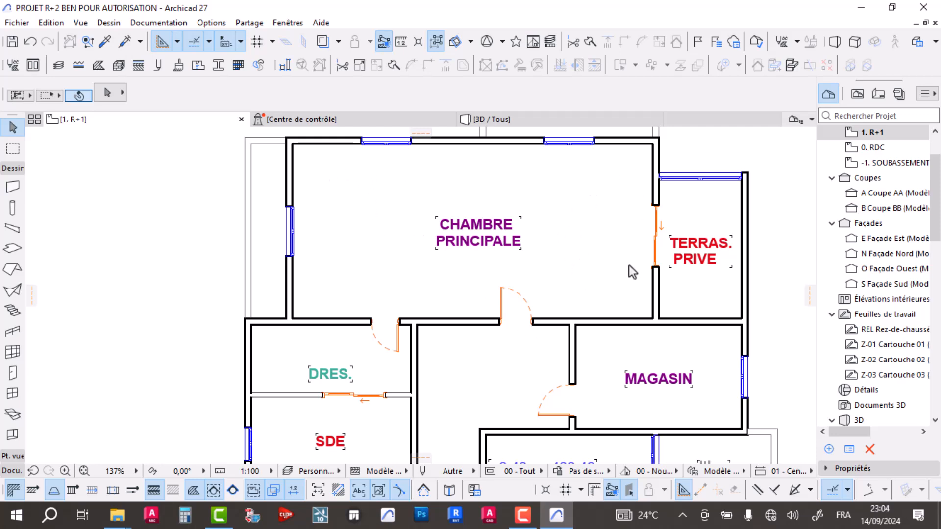
Step: Review the rooms, doors and walls from CHAMBRE PRINCIPALE past SDB and DEGAGEMENT towards TERRASSE
{"action": "scroll", "coordinate": [575, 246], "scroll_direction": "down", "scroll_amount": 2}
{"action": "scroll", "coordinate": [535, 285], "scroll_direction": "down", "scroll_amount": 5}
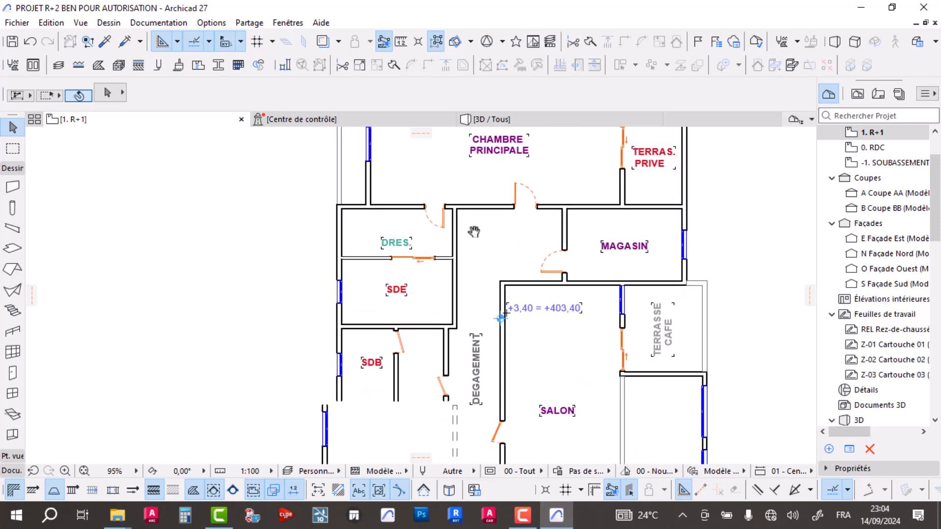
{"action": "scroll", "coordinate": [392, 281], "scroll_direction": "up", "scroll_amount": 4}
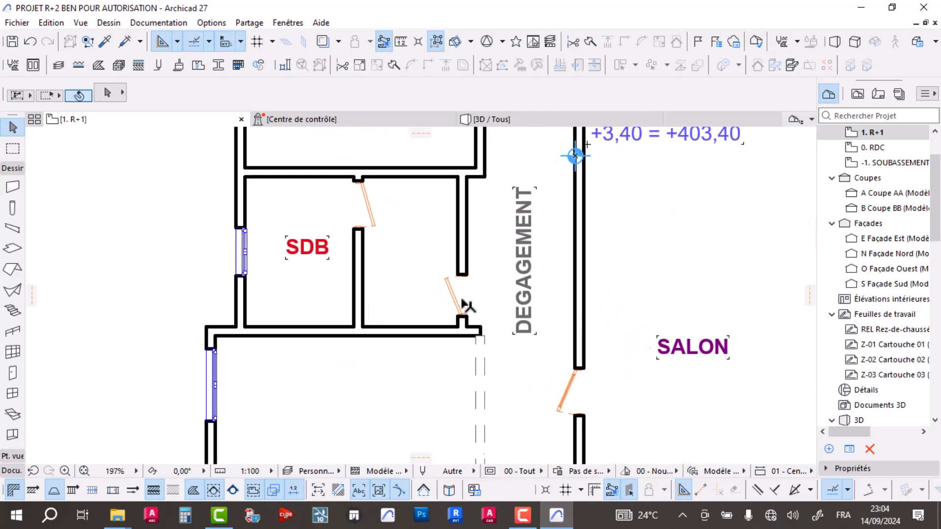
{"action": "scroll", "coordinate": [390, 282], "scroll_direction": "down", "scroll_amount": 4}
{"action": "middle_click_drag", "start_coordinate": [608, 290], "coordinate": [605, 314]}
{"action": "scroll", "coordinate": [639, 299], "scroll_direction": "up", "scroll_amount": 4}
{"action": "scroll", "coordinate": [634, 268], "scroll_direction": "down", "scroll_amount": 4}
Step: Transfer the settings of the BUREAU wing's outer side wall to the thin-lined upper wall of the room above BUREAU
{"action": "scroll", "coordinate": [592, 262], "scroll_direction": "up", "scroll_amount": 3}
{"action": "scroll", "coordinate": [592, 262], "scroll_direction": "up", "scroll_amount": 2}
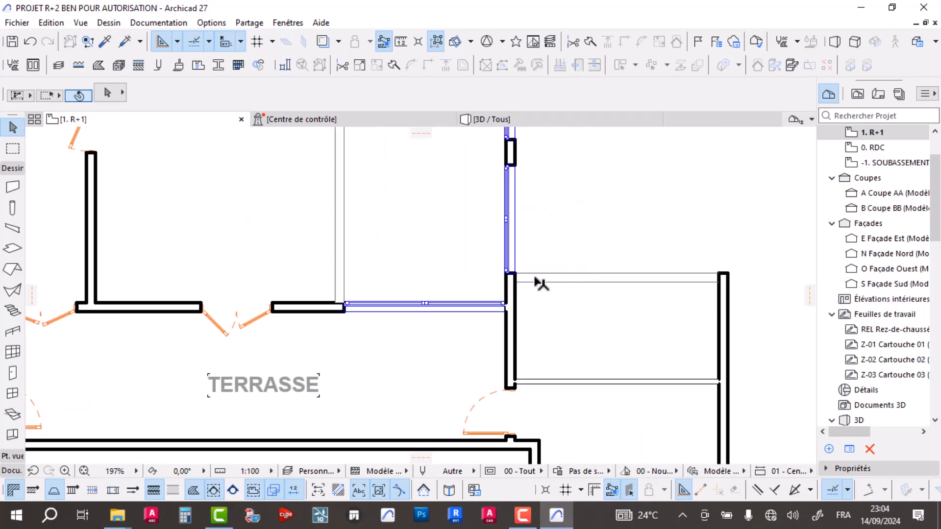
{"action": "left_click", "coordinate": [581, 281]}
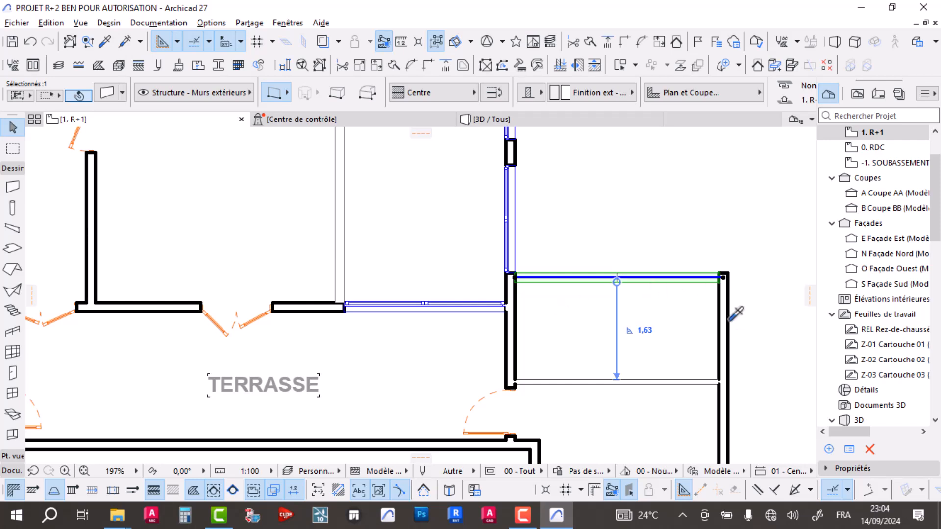
{"action": "left_click", "coordinate": [724, 296], "text": "alt"}
{"action": "left_click", "coordinate": [685, 278], "text": "ctrl+alt"}
{"action": "key", "text": "Escape"}
{"action": "key", "text": "Escape"}
{"action": "left_click", "coordinate": [569, 283]}
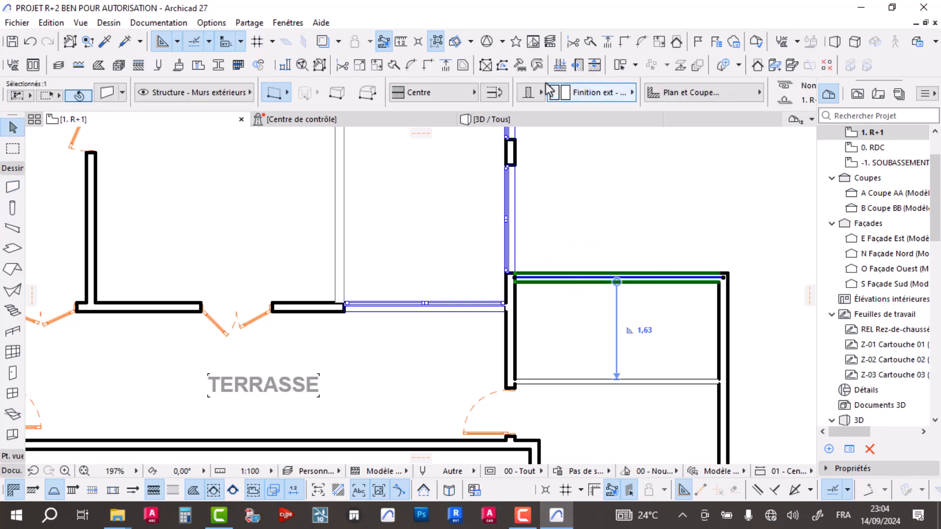
{"action": "left_click", "coordinate": [608, 42]}
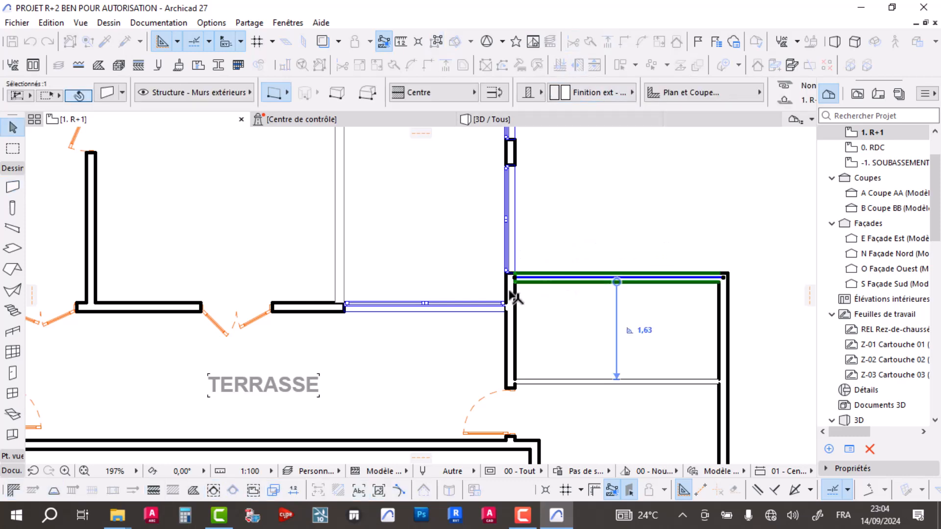
{"action": "key", "text": "Escape"}
{"action": "key", "text": "Escape"}
{"action": "scroll", "coordinate": [610, 220], "scroll_direction": "down", "scroll_amount": 5}
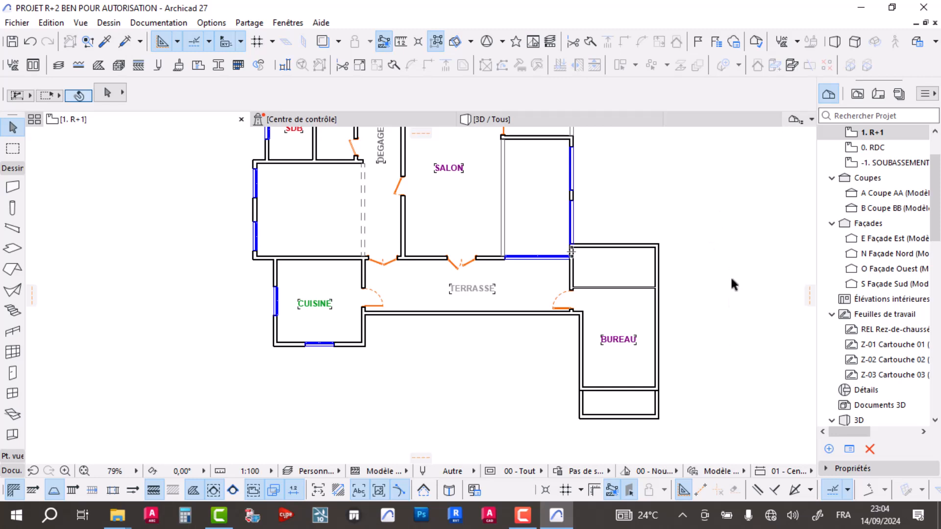
{"action": "scroll", "coordinate": [667, 303], "scroll_direction": "up", "scroll_amount": 2}
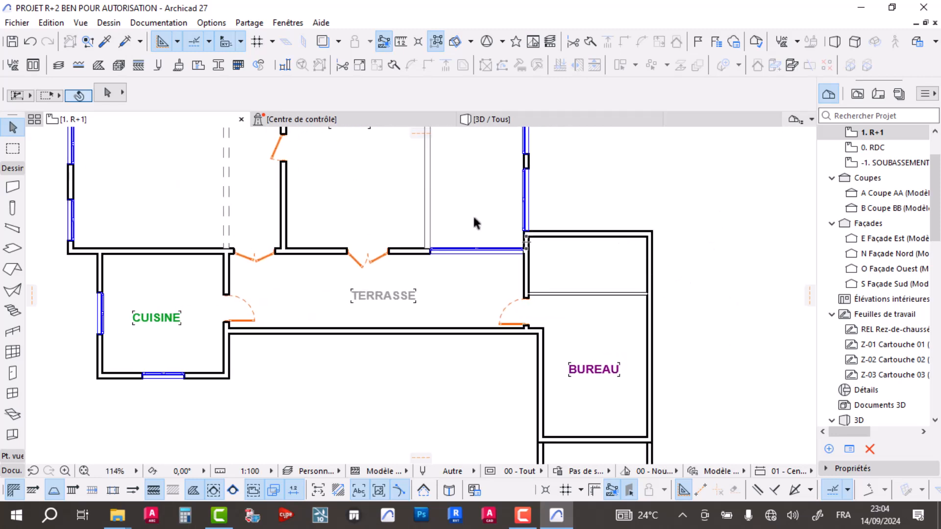
{"action": "scroll", "coordinate": [475, 214], "scroll_direction": "down", "scroll_amount": 3}
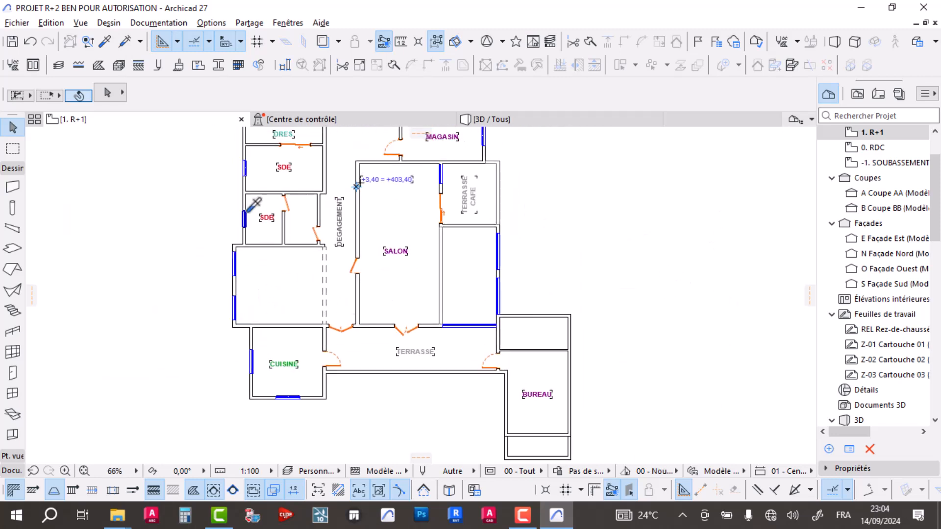
Step: Reuse the SDB window's settings to place a 0.80 x 0.80 window near the outer end of the upper wall above BUREAU
{"action": "left_click", "coordinate": [248, 212], "text": "alt"}
{"action": "scroll", "coordinate": [599, 326], "scroll_direction": "up", "scroll_amount": 5}
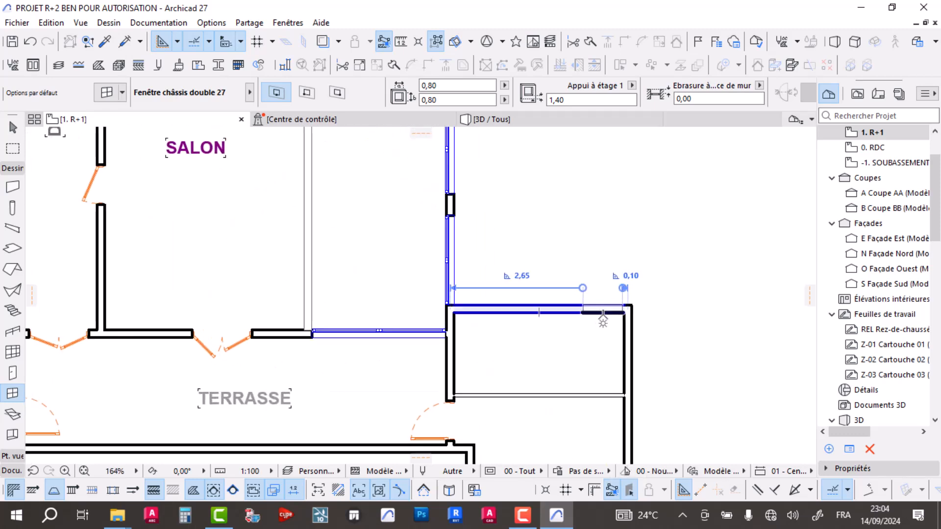
{"action": "left_click", "coordinate": [601, 325]}
{"action": "scroll", "coordinate": [621, 309], "scroll_direction": "up", "scroll_amount": 10}
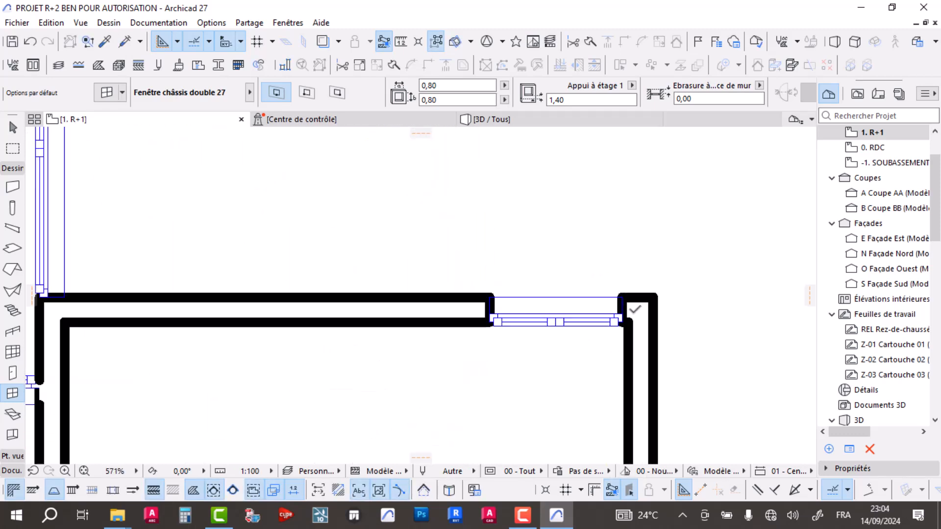
Step: Move the new small window along its wall until its jamb meets the inner face of the outer side wall
{"action": "left_click", "coordinate": [615, 274], "text": "shift"}
{"action": "left_click", "coordinate": [615, 274]}
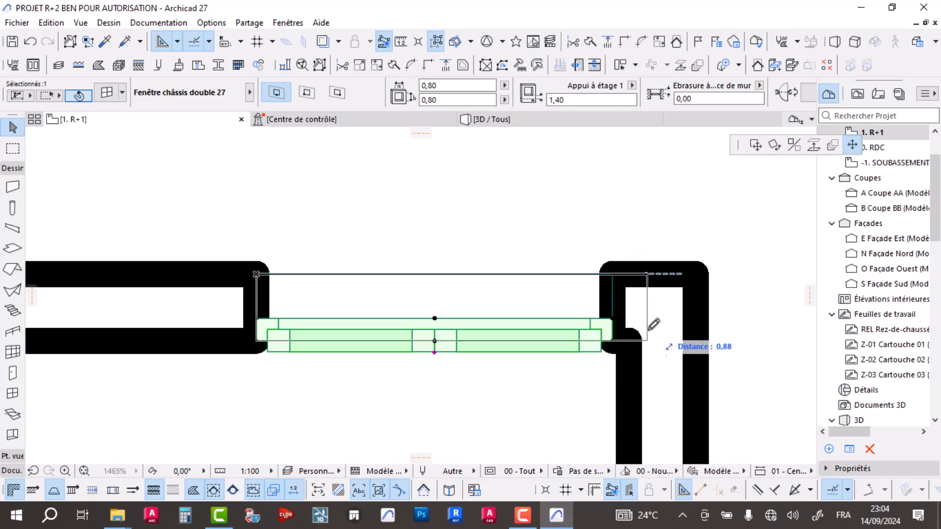
{"action": "left_click", "coordinate": [756, 145]}
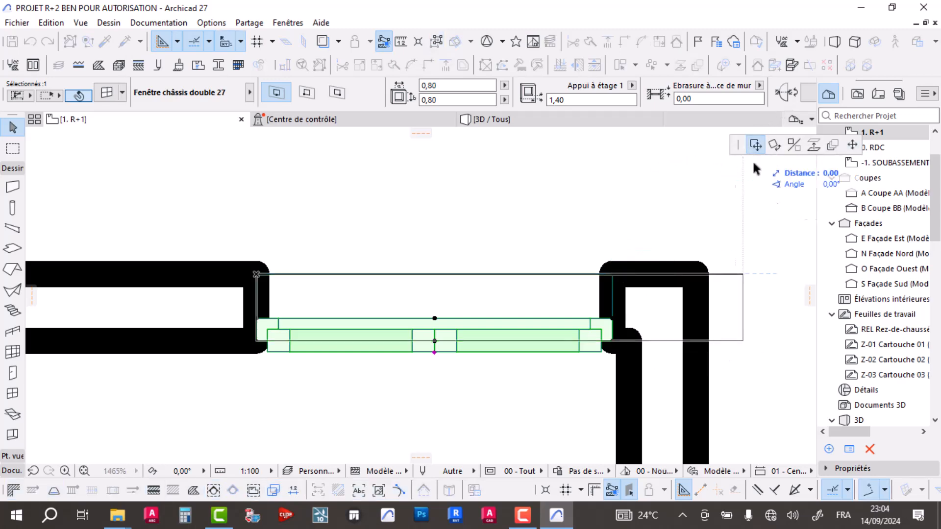
{"action": "left_click", "coordinate": [635, 345]}
{"action": "scroll", "coordinate": [608, 230], "scroll_direction": "down", "scroll_amount": 8}
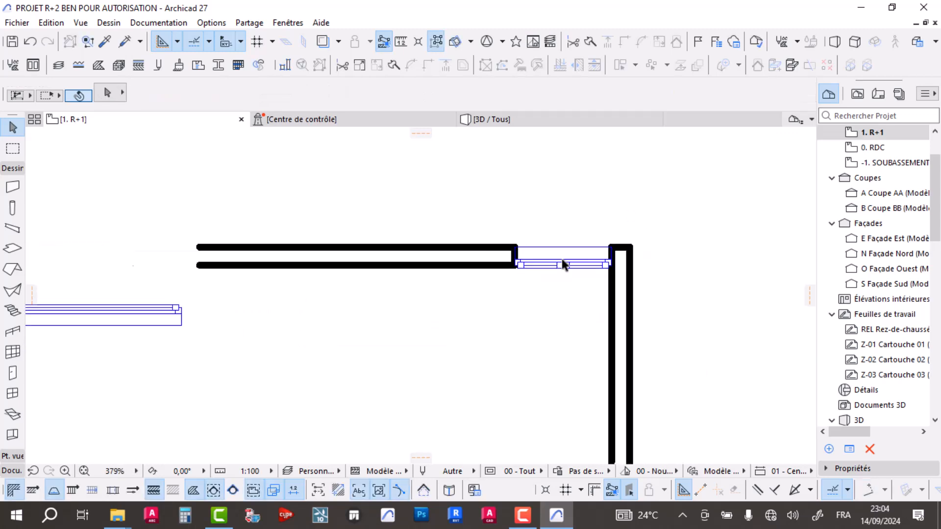
{"action": "scroll", "coordinate": [392, 257], "scroll_direction": "down", "scroll_amount": 4}
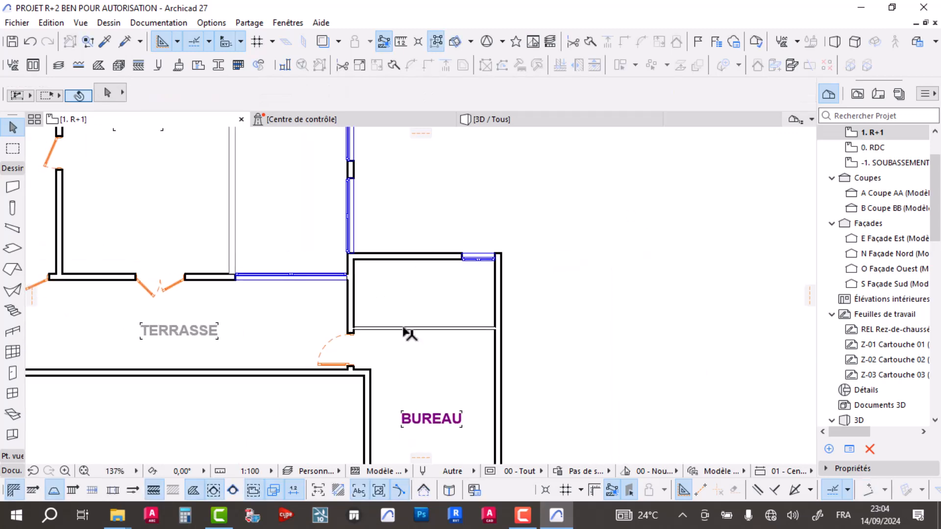
Step: Place a 0.80 x 2.20 hinged door in BUREAU's upper partition, beside the outer wall, hinged on that side and opening into the small room
{"action": "middle_click_drag", "start_coordinate": [429, 312], "coordinate": [483, 307]}
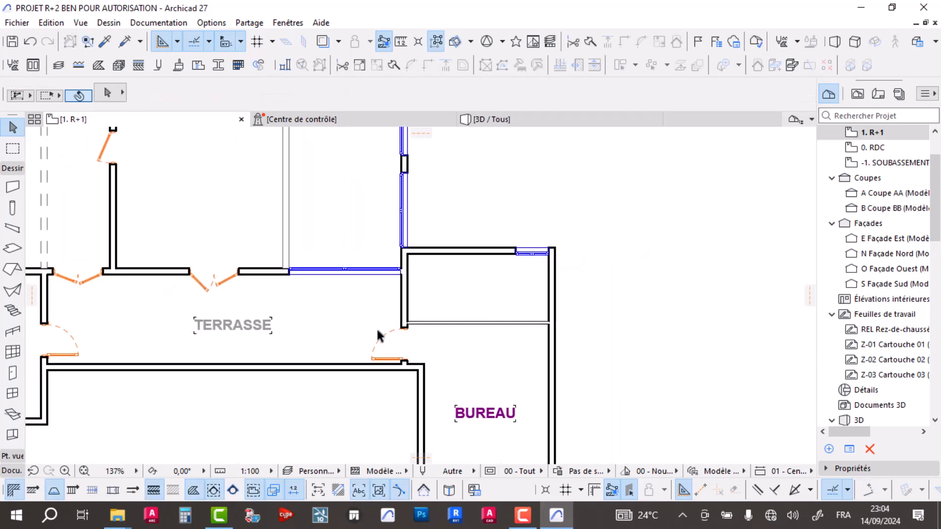
{"action": "left_click", "coordinate": [406, 322], "text": "alt"}
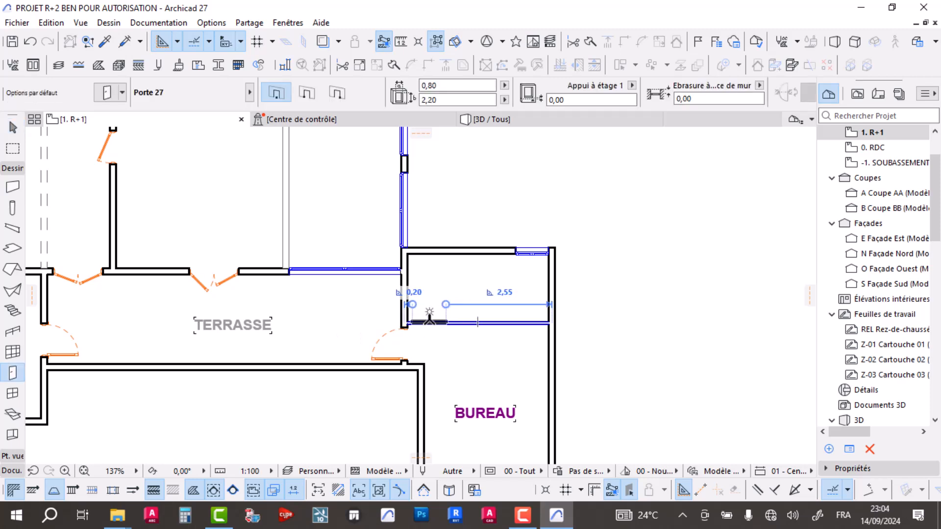
{"action": "left_click", "coordinate": [526, 320]}
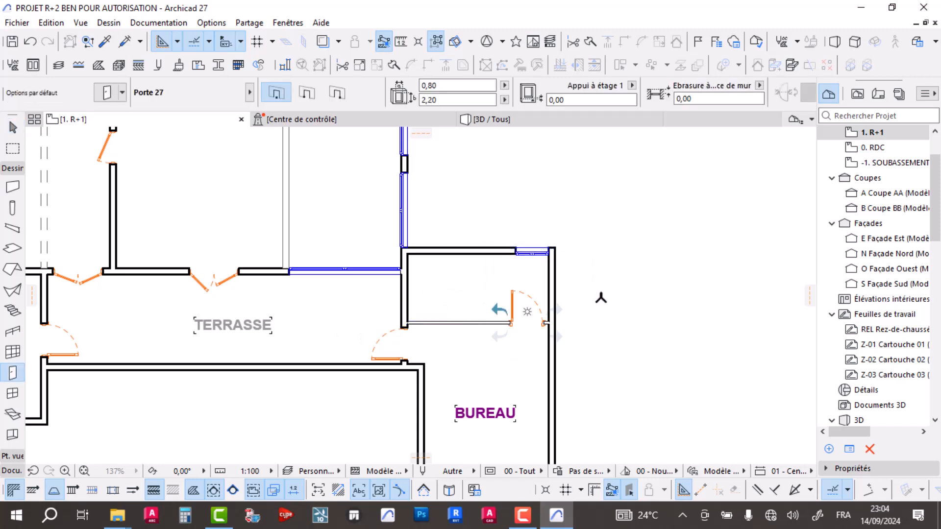
{"action": "left_click", "coordinate": [607, 304]}
{"action": "scroll", "coordinate": [543, 322], "scroll_direction": "up", "scroll_amount": 5}
{"action": "key", "text": "Escape"}
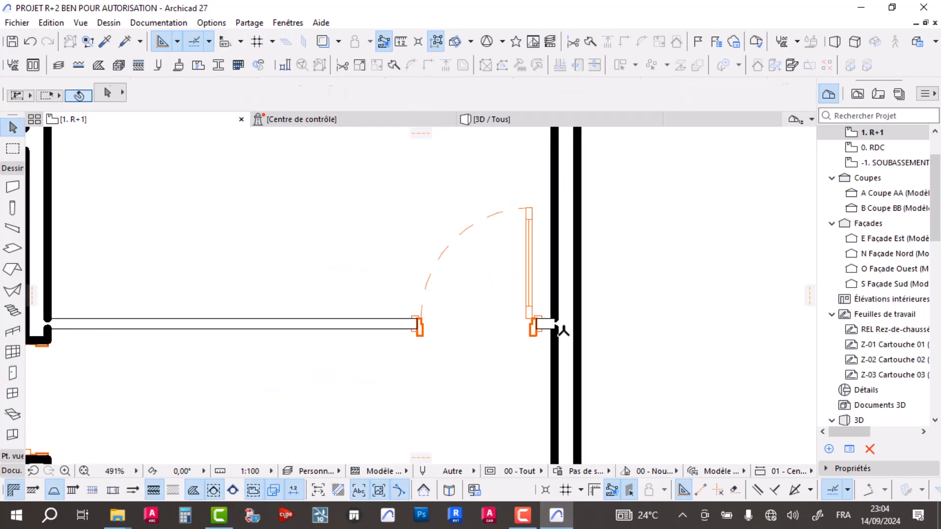
Step: Set the width of the hinged door in BUREAU's upper partition to 0.70
{"action": "left_click", "coordinate": [532, 308]}
{"action": "left_click", "coordinate": [430, 85]}
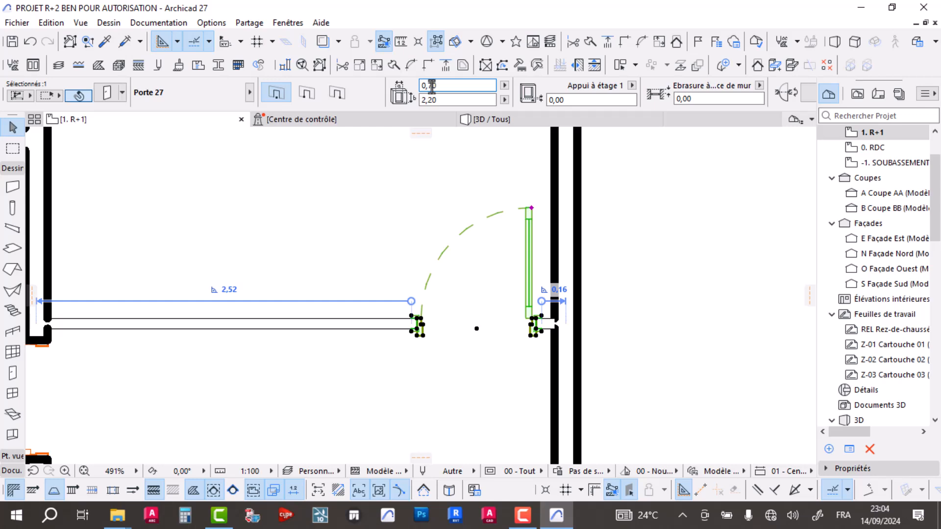
{"action": "type", "text": "7"}
{"action": "key", "text": "Return"}
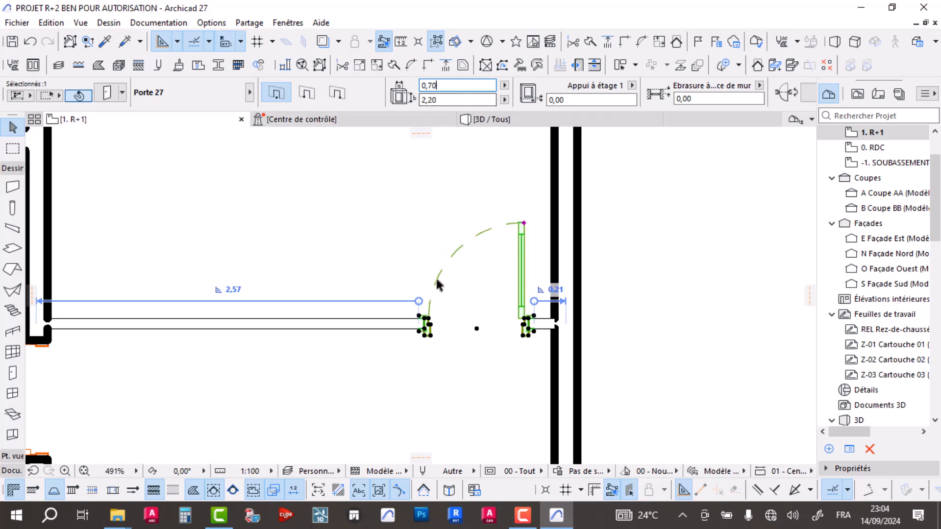
Step: Shift the partition door against the outer wall and reduce its leaf opening angle
{"action": "left_click", "coordinate": [524, 223]}
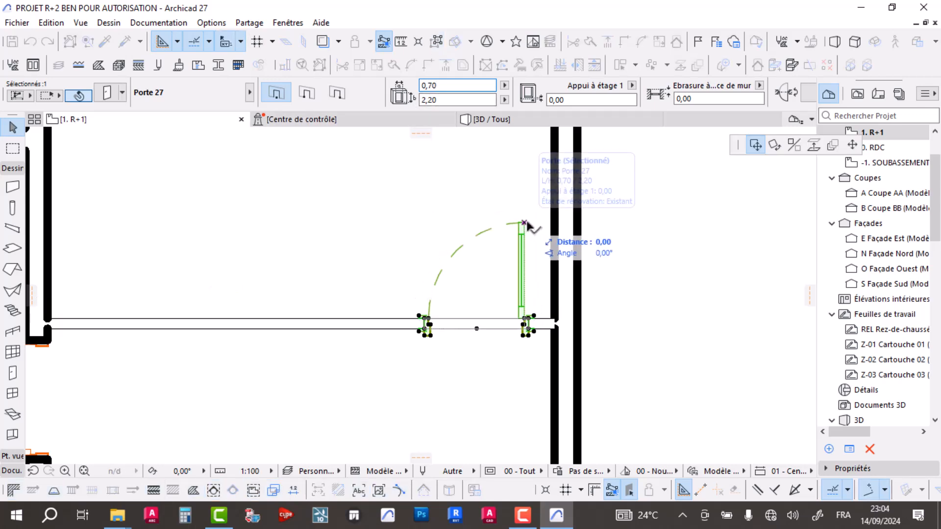
{"action": "left_click", "coordinate": [543, 216]}
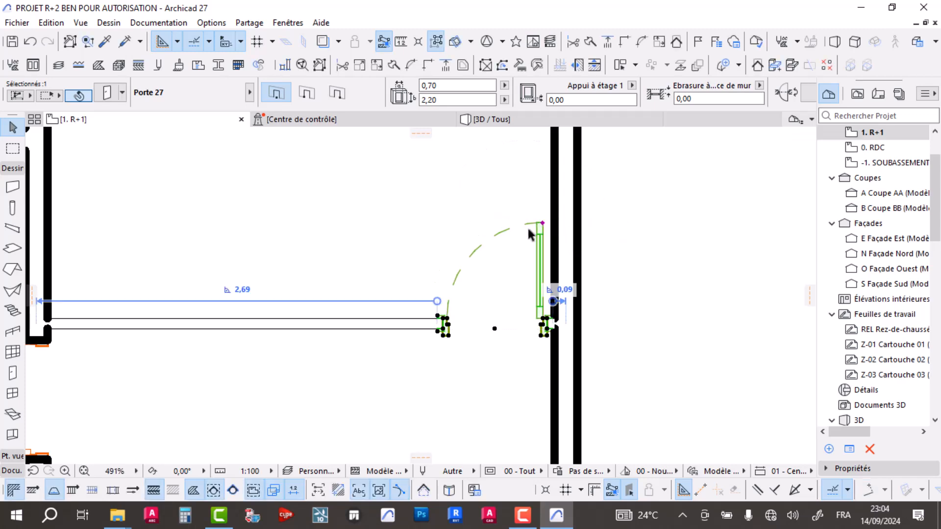
{"action": "left_click", "coordinate": [543, 223]}
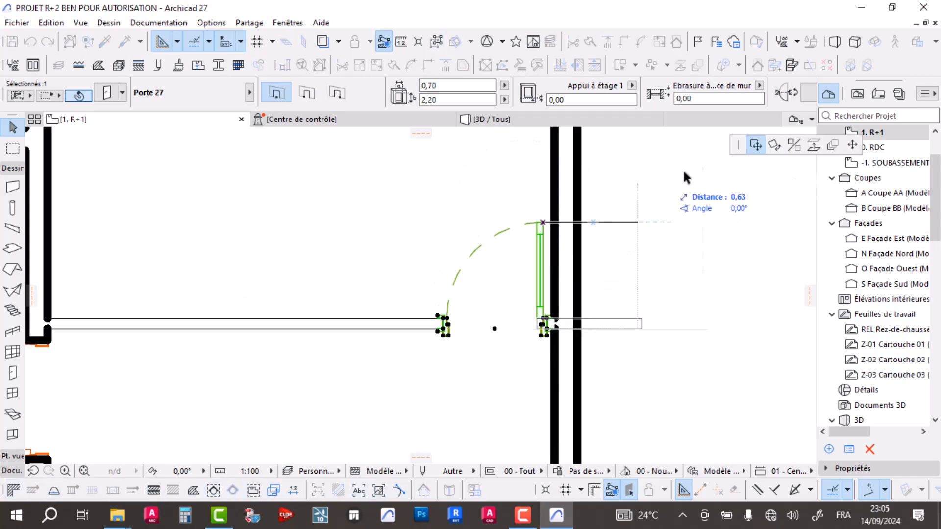
{"action": "left_click", "coordinate": [853, 145]}
{"action": "left_click", "coordinate": [679, 283]}
Step: Reuse the SALON to TERRASSE CAFE sliding door's settings to place a 1.50 x 2.20 sliding door centred in BUREAU's lower wall
{"action": "scroll", "coordinate": [537, 329], "scroll_direction": "down", "scroll_amount": 3}
{"action": "middle_click_drag", "start_coordinate": [531, 361], "coordinate": [562, 221]}
{"action": "scroll", "coordinate": [549, 250], "scroll_direction": "down", "scroll_amount": 2}
{"action": "scroll", "coordinate": [538, 288], "scroll_direction": "up", "scroll_amount": 2}
{"action": "scroll", "coordinate": [492, 231], "scroll_direction": "down", "scroll_amount": 3}
{"action": "middle_click_drag", "start_coordinate": [405, 225], "coordinate": [446, 276]}
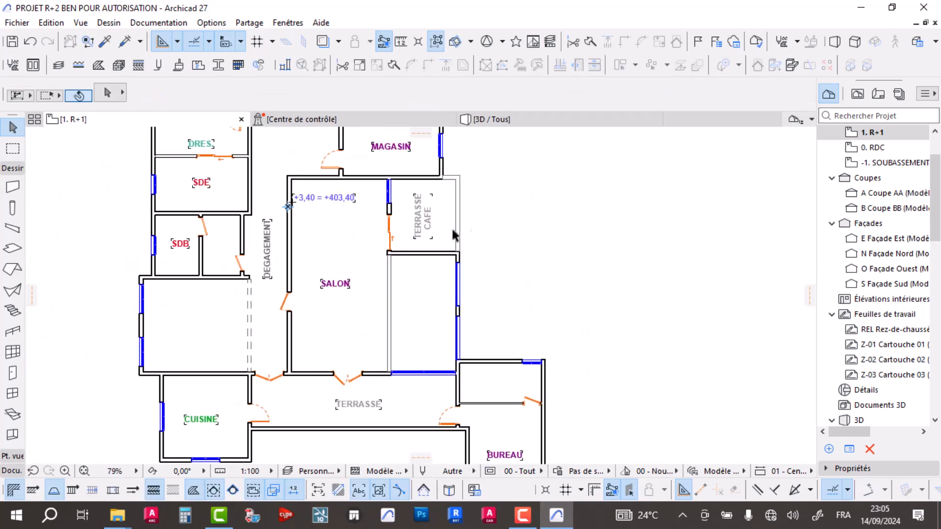
{"action": "scroll", "coordinate": [446, 299], "scroll_direction": "up", "scroll_amount": 2}
{"action": "left_click", "coordinate": [379, 312], "text": "alt"}
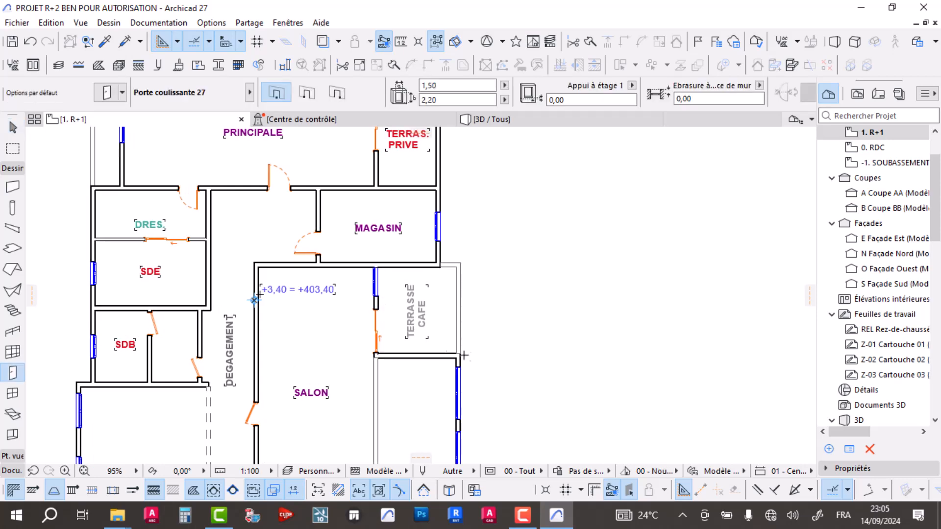
{"action": "scroll", "coordinate": [549, 362], "scroll_direction": "down", "scroll_amount": 3}
{"action": "scroll", "coordinate": [509, 398], "scroll_direction": "up", "scroll_amount": 5}
{"action": "scroll", "coordinate": [510, 398], "scroll_direction": "up", "scroll_amount": 2}
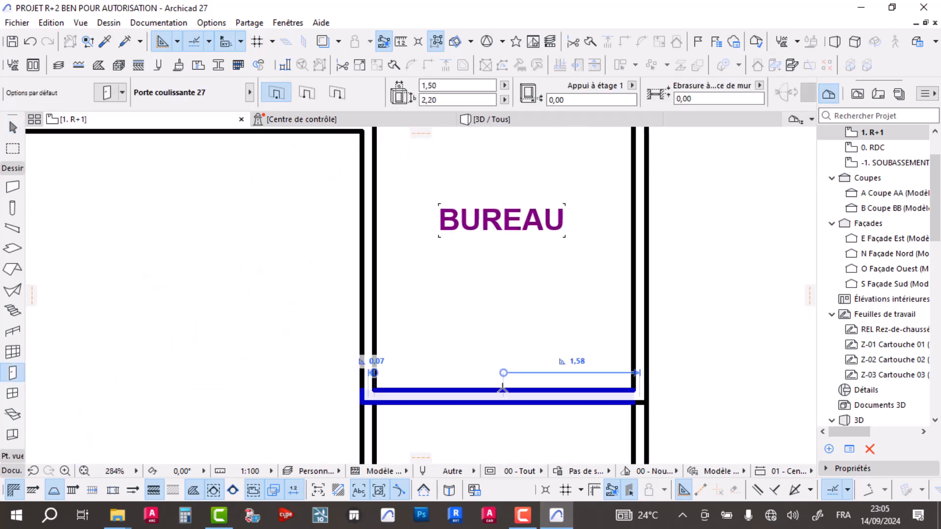
{"action": "left_click", "coordinate": [504, 391]}
{"action": "left_click", "coordinate": [492, 383]}
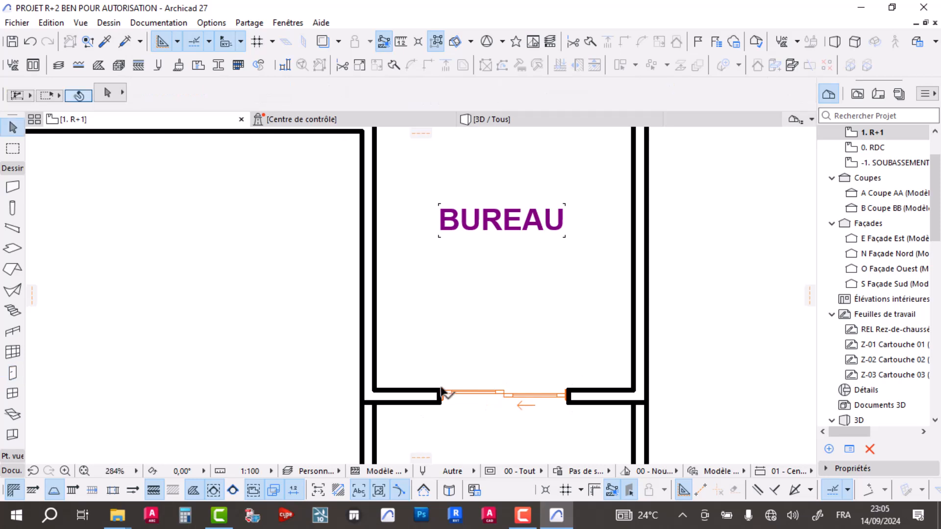
Step: Stretch both jambs of BUREAU's sliding door to the side walls, for a width of 3.00
{"action": "left_click", "coordinate": [442, 393]}
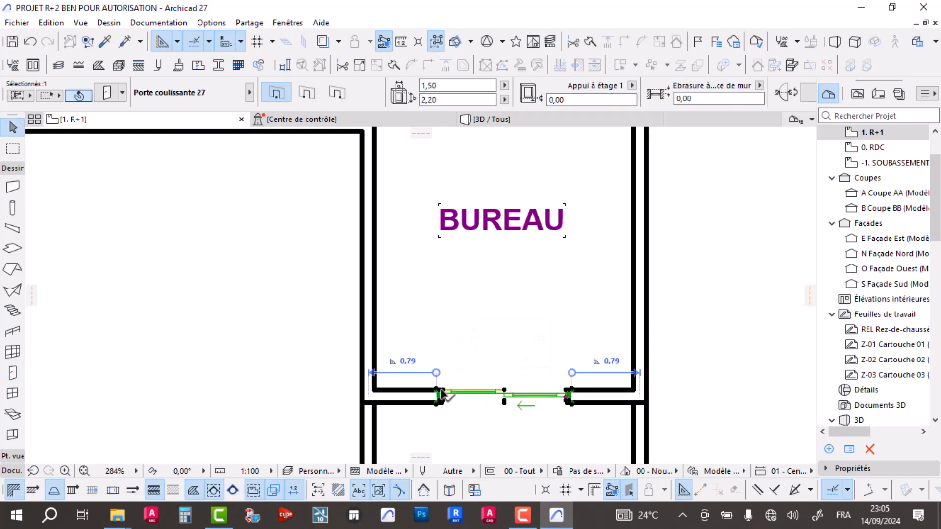
{"action": "left_click", "coordinate": [569, 394]}
{"action": "left_click", "coordinate": [381, 382]}
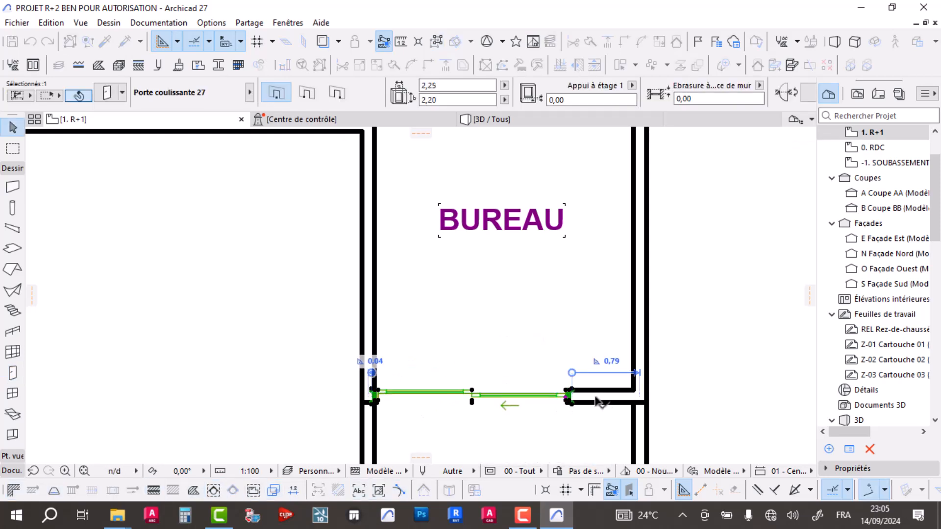
{"action": "left_click", "coordinate": [570, 394]}
{"action": "left_click", "coordinate": [638, 385]}
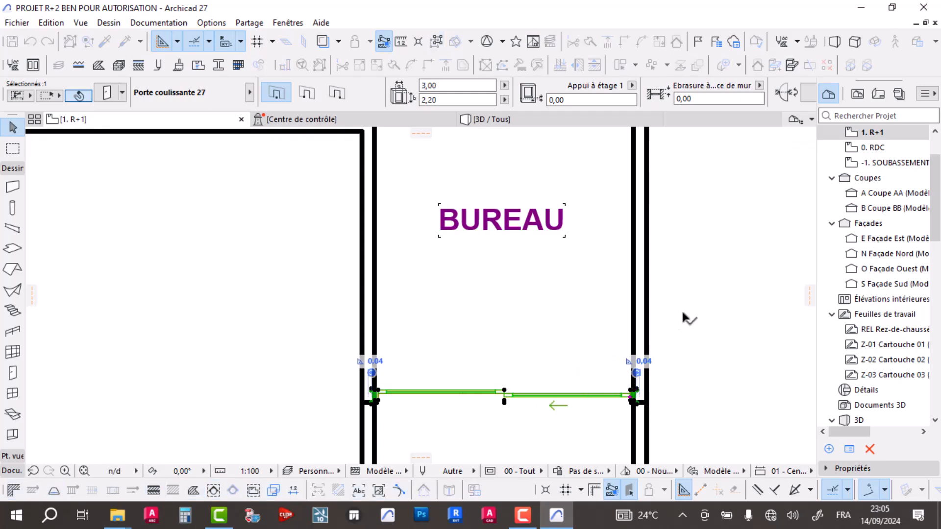
Step: In the 3D view, set the height of the three outer walls around the balcony below BUREAU to 0.35
{"action": "left_click", "coordinate": [506, 120]}
{"action": "scroll", "coordinate": [511, 204], "scroll_direction": "down", "scroll_amount": 8}
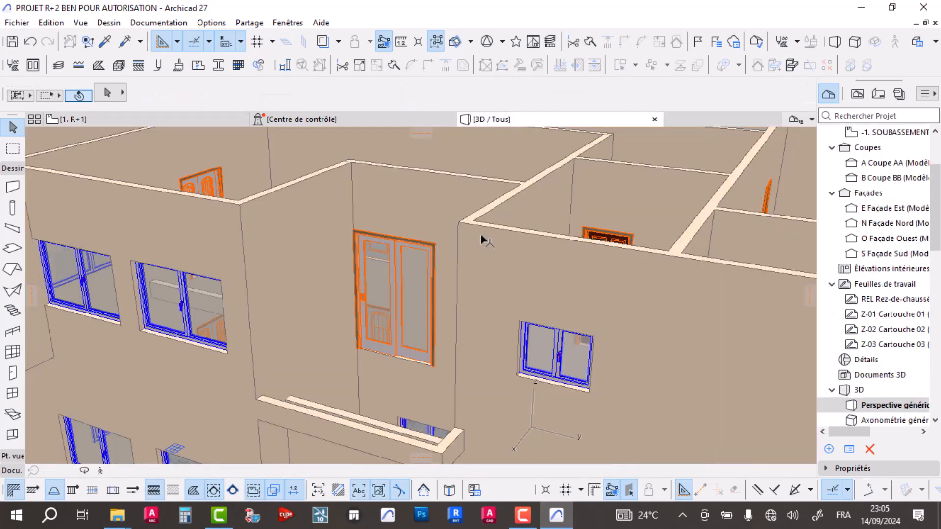
{"action": "middle_click_drag", "start_coordinate": [449, 219], "coordinate": [186, 268], "text": "shift"}
{"action": "scroll", "coordinate": [410, 291], "scroll_direction": "up", "scroll_amount": 5}
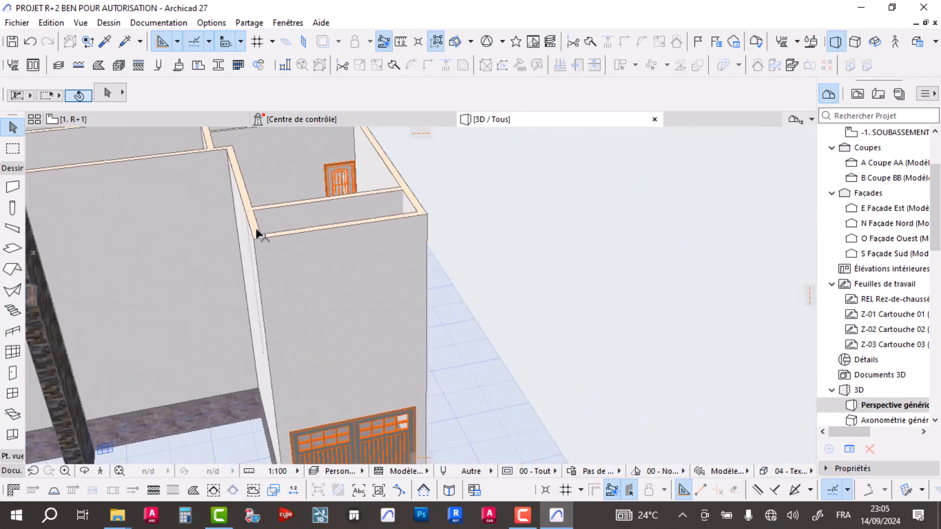
{"action": "left_click", "coordinate": [259, 242]}
{"action": "left_click", "coordinate": [305, 258], "text": "shift"}
{"action": "left_click", "coordinate": [411, 201], "text": "shift"}
{"action": "middle_click_drag", "start_coordinate": [449, 265], "coordinate": [378, 245], "text": "shift"}
{"action": "scroll", "coordinate": [653, 96], "scroll_direction": "down", "scroll_amount": 3}
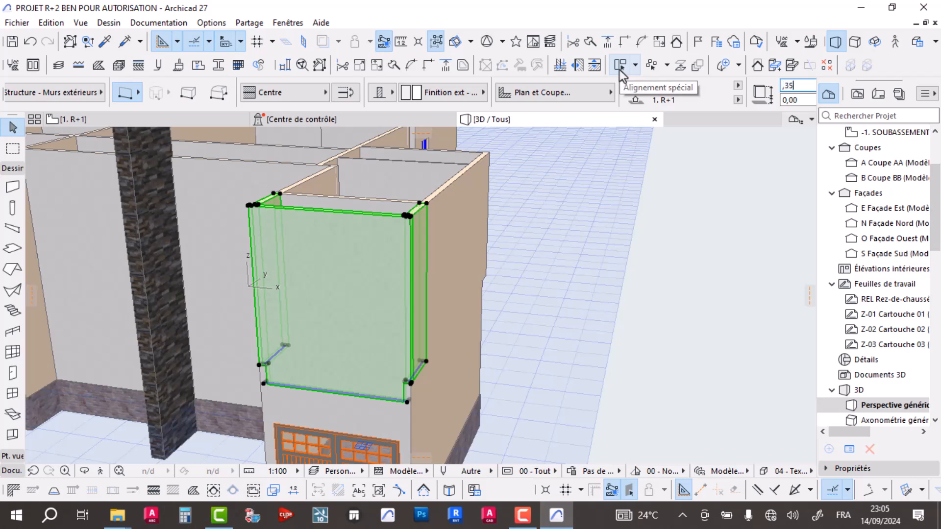
{"action": "key", "text": "Return"}
{"action": "left_click", "coordinate": [653, 244]}
Step: Replace BUREAU's balcony door with the library part Porte coulissante avec 2 fixes latéraux vitrés 27
{"action": "middle_click_drag", "start_coordinate": [370, 372], "coordinate": [242, 349], "text": "shift"}
{"action": "scroll", "coordinate": [395, 330], "scroll_direction": "up", "scroll_amount": 5}
{"action": "left_click", "coordinate": [359, 318]}
{"action": "middle_click_drag", "start_coordinate": [349, 322], "coordinate": [426, 344], "text": "shift"}
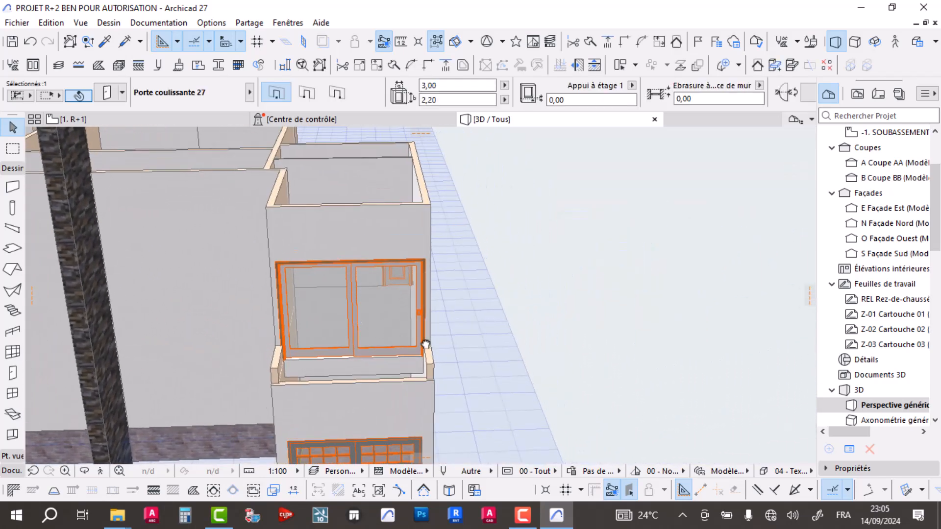
{"action": "left_click", "coordinate": [119, 96]}
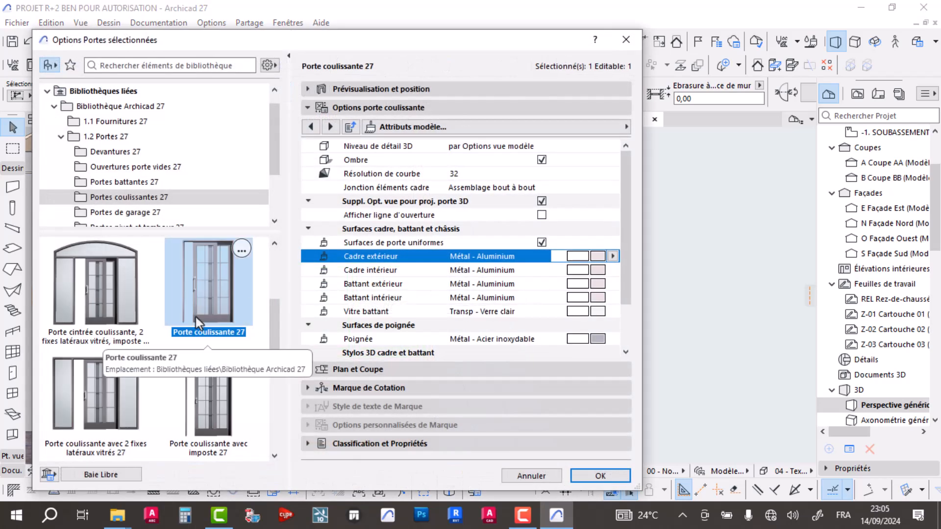
{"action": "left_click", "coordinate": [107, 387]}
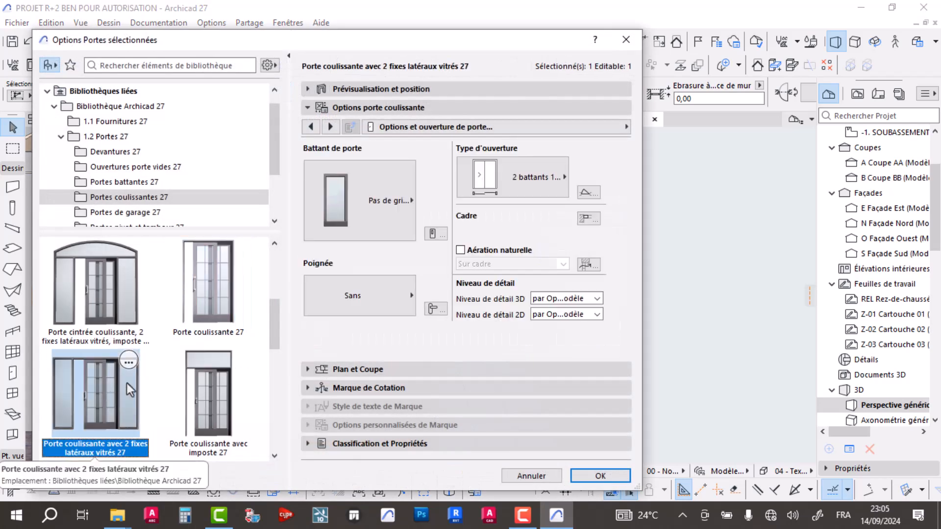
{"action": "left_click", "coordinate": [594, 476]}
Step: Set the balcony sliding door's height to 2.20 and give it the Poignée fixe 5 handle
{"action": "scroll", "coordinate": [378, 348], "scroll_direction": "up", "scroll_amount": 5}
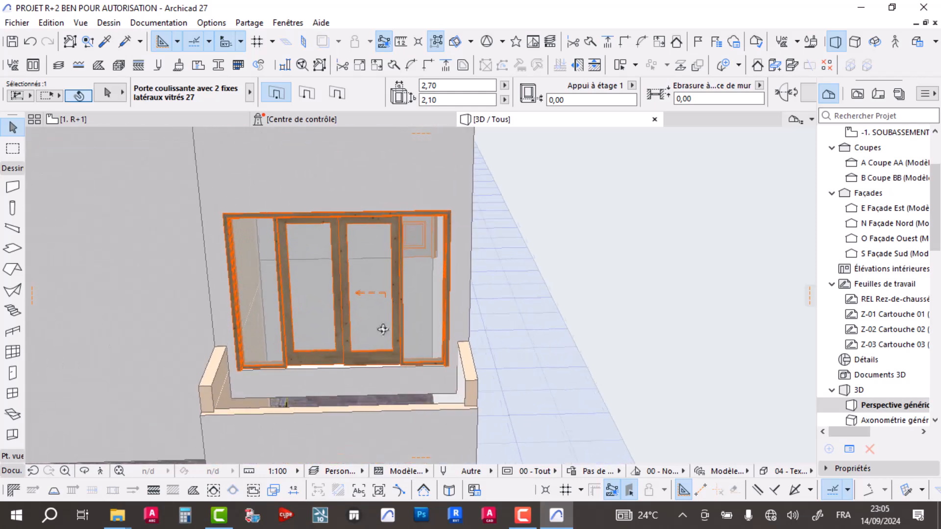
{"action": "double_click", "coordinate": [384, 234]}
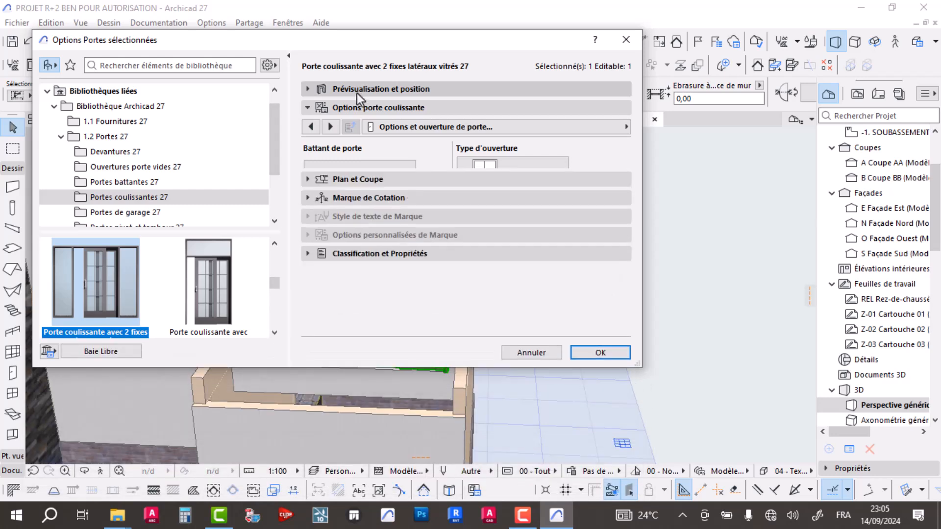
{"action": "left_click", "coordinate": [357, 90]}
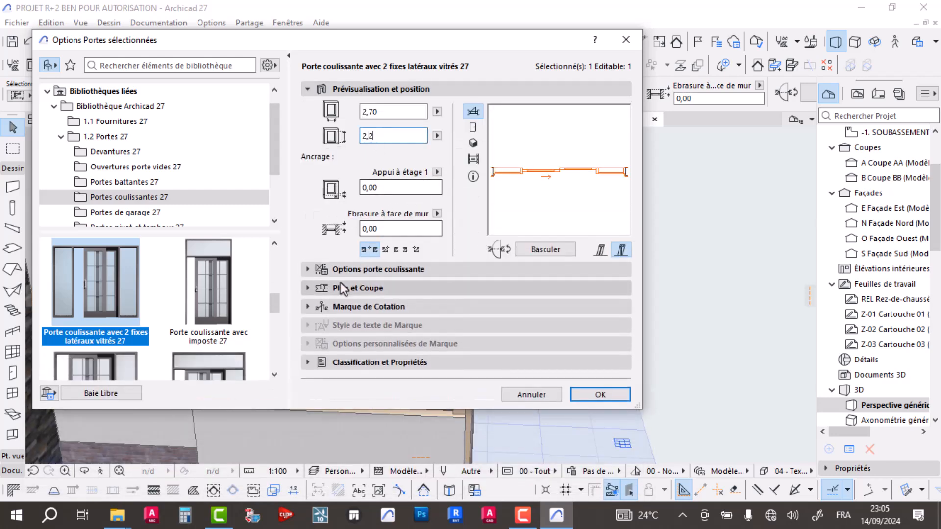
{"action": "left_click", "coordinate": [341, 269]}
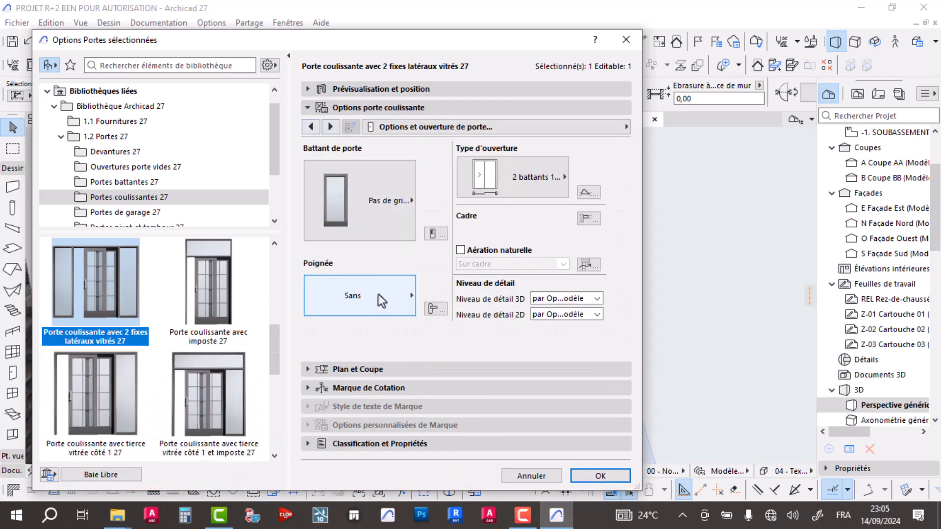
{"action": "left_click", "coordinate": [375, 290]}
{"action": "left_click", "coordinate": [474, 412]}
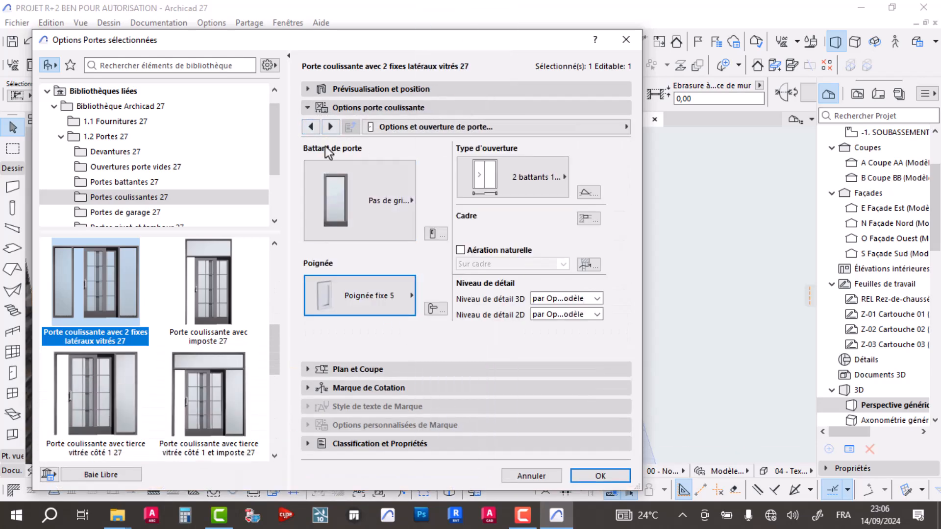
Step: Override the model view options for the balcony sliding door's opening lines in 2D and 3D, and turn off its 3D opening line
{"action": "left_click", "coordinate": [328, 127]}
{"action": "left_click", "coordinate": [327, 128]}
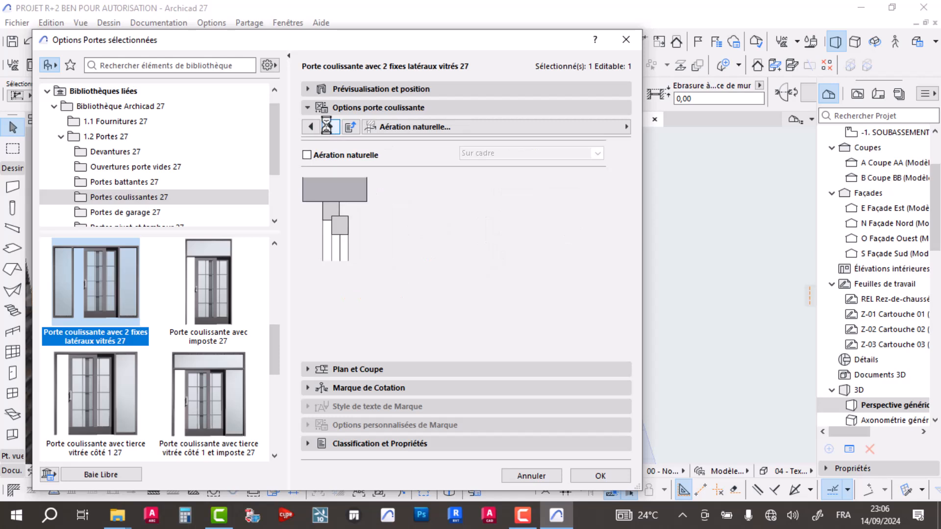
{"action": "left_click", "coordinate": [328, 128]}
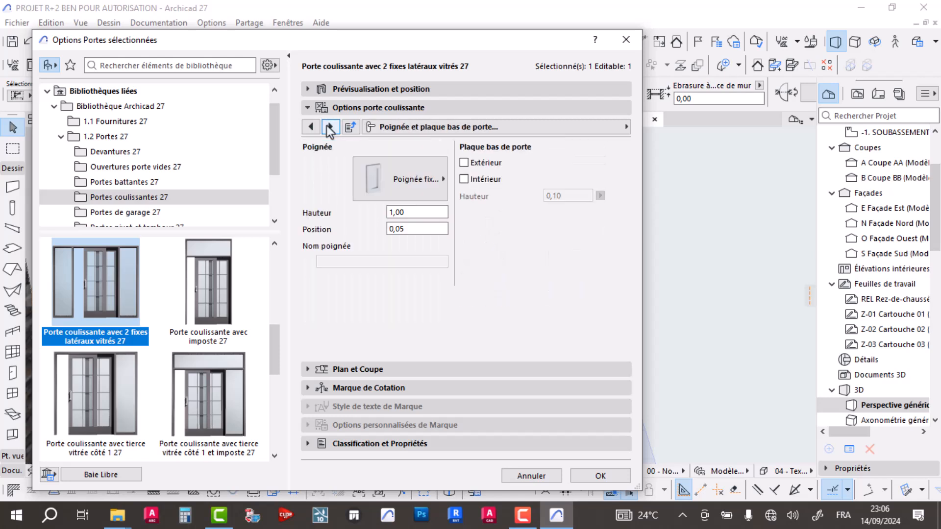
{"action": "left_click", "coordinate": [329, 127]}
{"action": "left_click", "coordinate": [329, 127]}
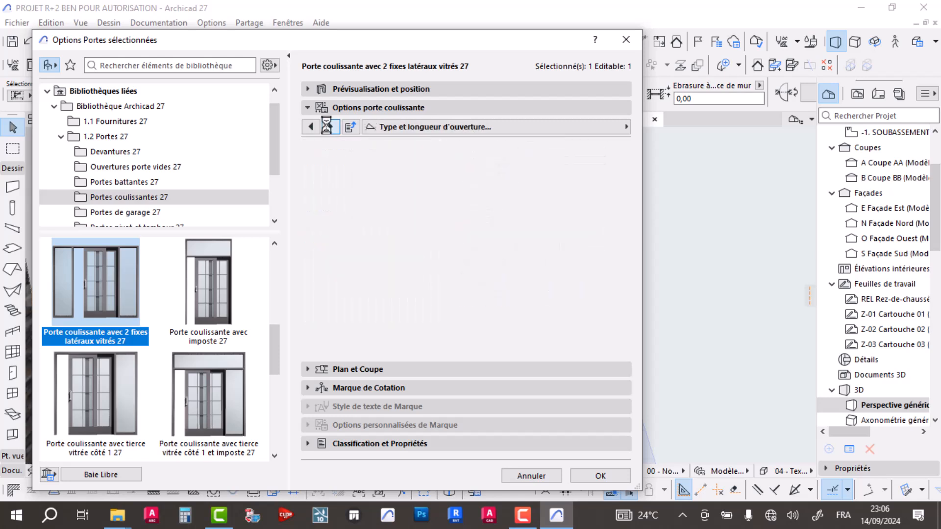
{"action": "left_click", "coordinate": [311, 127]}
{"action": "left_click", "coordinate": [308, 145]}
{"action": "left_click", "coordinate": [329, 128]}
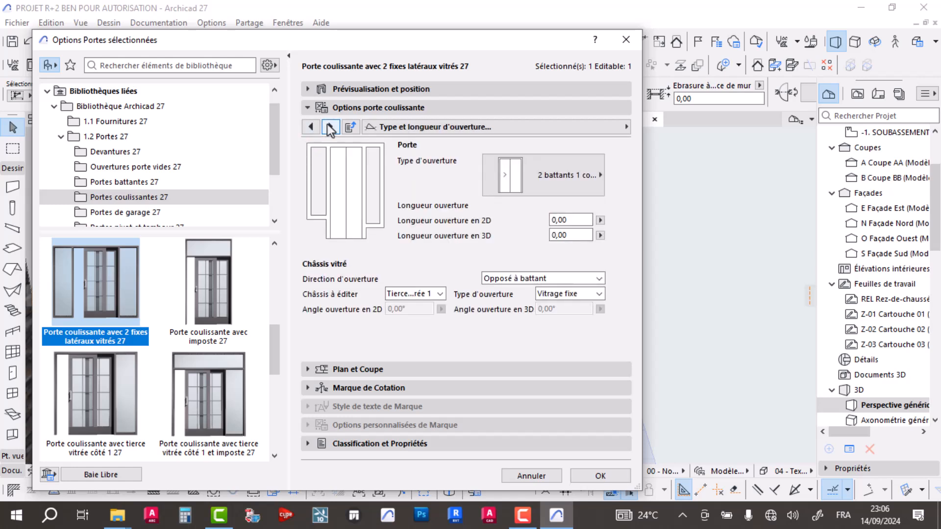
{"action": "left_click", "coordinate": [330, 128]}
{"action": "left_click", "coordinate": [307, 162]}
{"action": "left_click", "coordinate": [461, 162]}
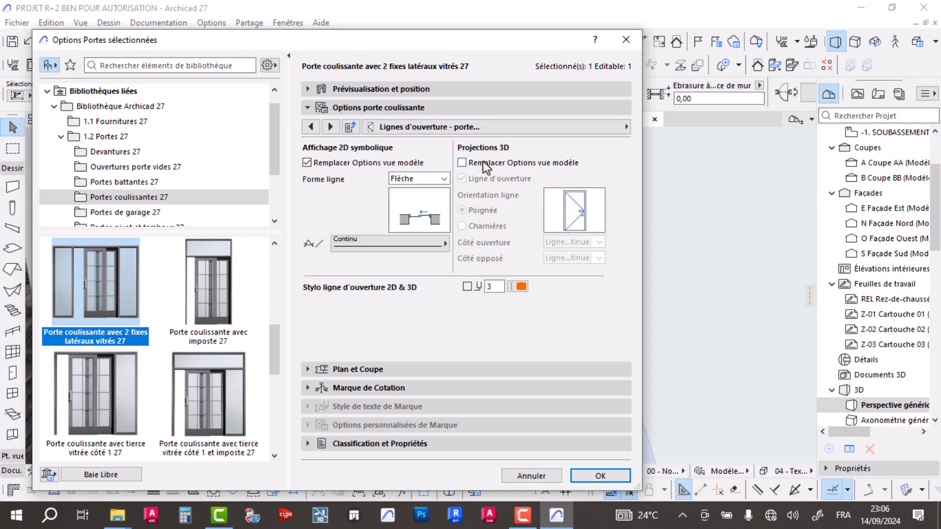
{"action": "left_click", "coordinate": [461, 178]}
Step: Override the 3D model view options for the door's glazed side panels and turn off their opening line
{"action": "left_click", "coordinate": [330, 127]}
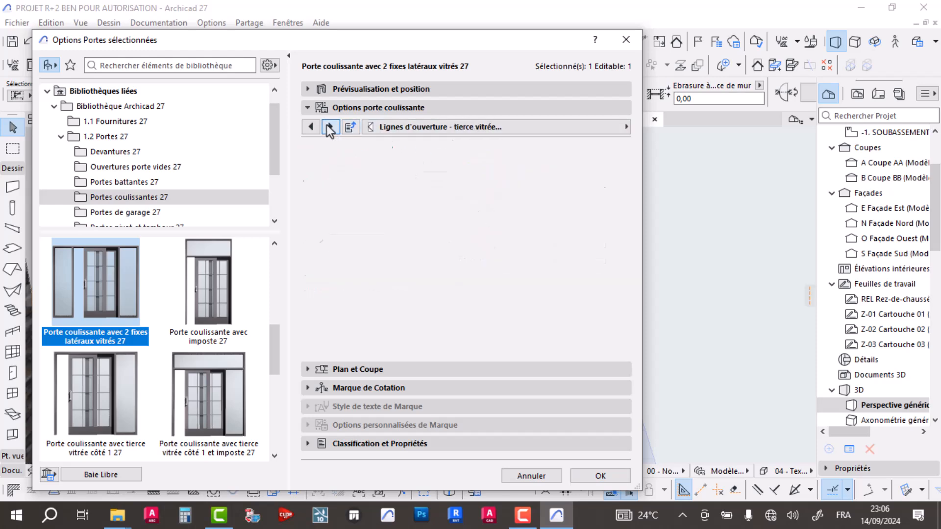
{"action": "left_click", "coordinate": [462, 163]}
{"action": "left_click", "coordinate": [462, 178]}
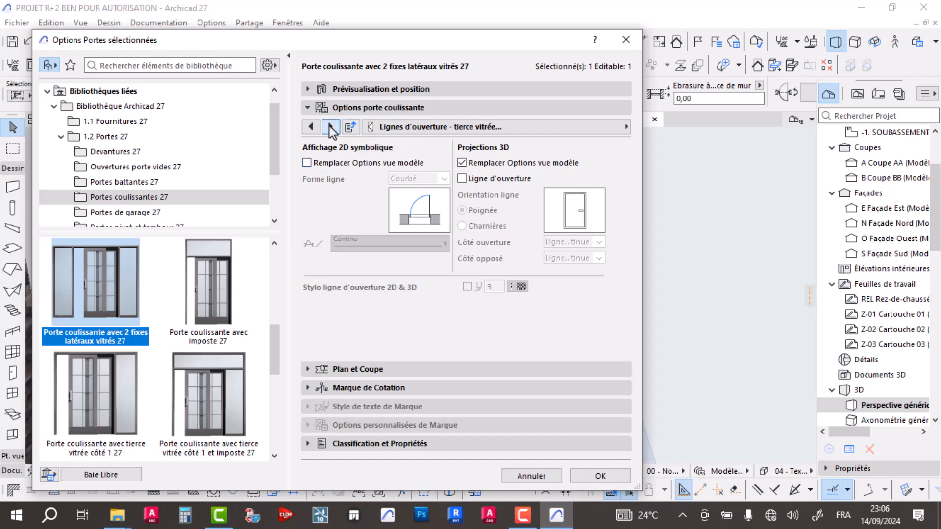
Step: Use uniform door surfaces and set the frame and leaf surfaces to Métal - Aluminium
{"action": "left_click", "coordinate": [331, 128]}
{"action": "left_click", "coordinate": [542, 242]}
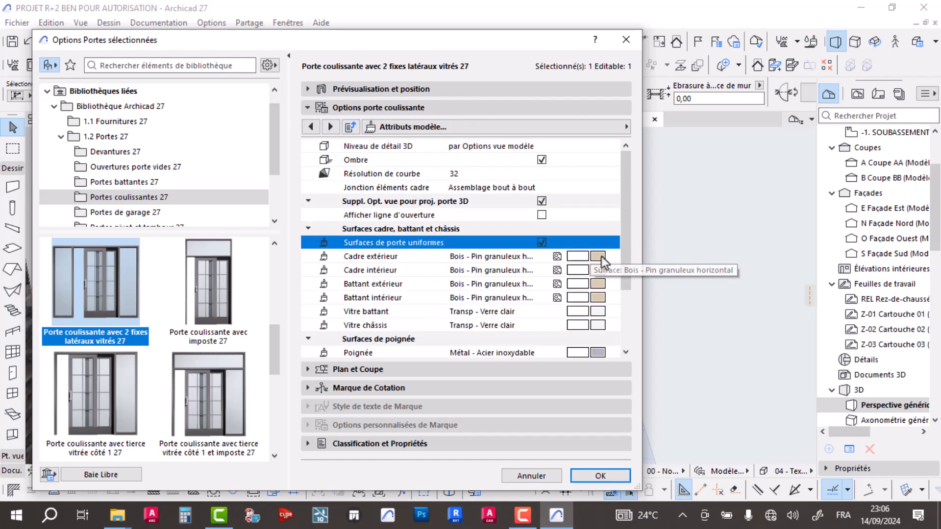
{"action": "left_click", "coordinate": [599, 256]}
{"action": "scroll", "coordinate": [682, 80], "scroll_direction": "up", "scroll_amount": 1}
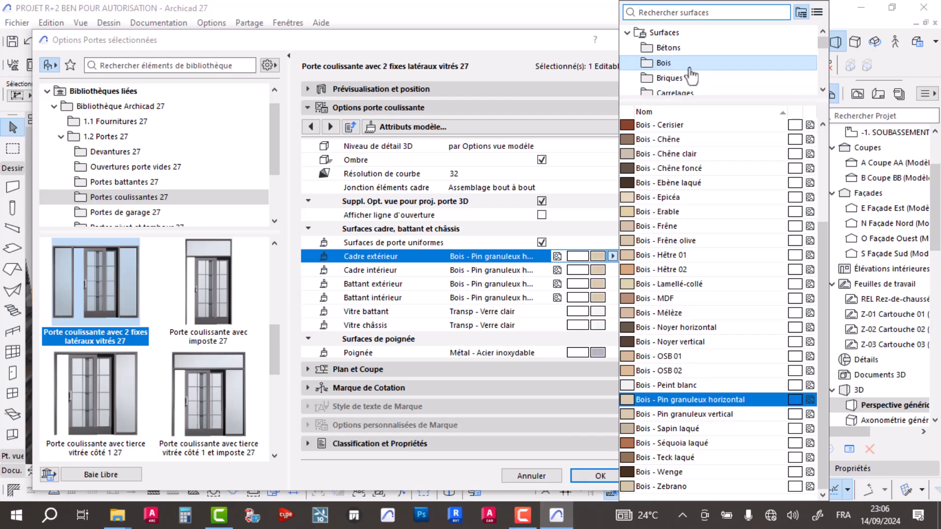
{"action": "scroll", "coordinate": [686, 81], "scroll_direction": "down", "scroll_amount": 3}
{"action": "left_click", "coordinate": [685, 67]}
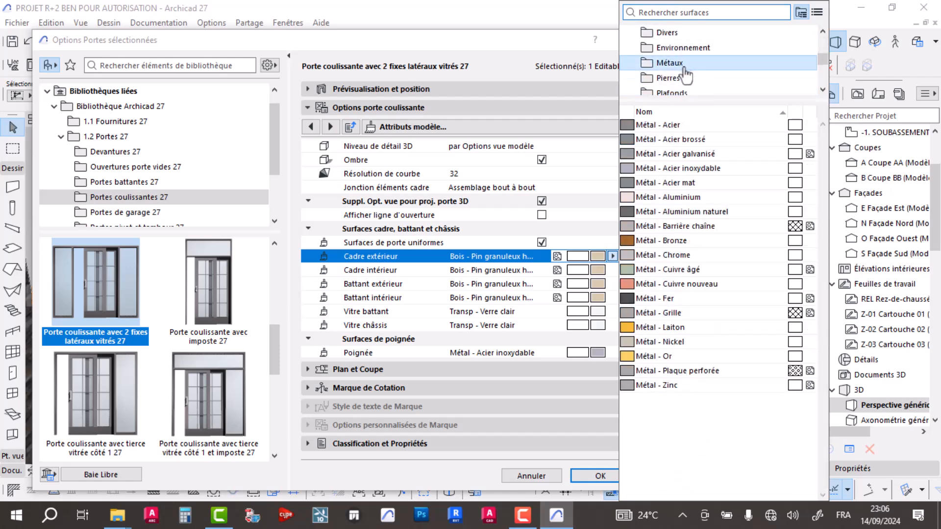
{"action": "left_click", "coordinate": [676, 198]}
Step: Set the door handle's surface to Métal - Cuivre nouveau and apply the door settings
{"action": "scroll", "coordinate": [520, 328], "scroll_direction": "down", "scroll_amount": 2}
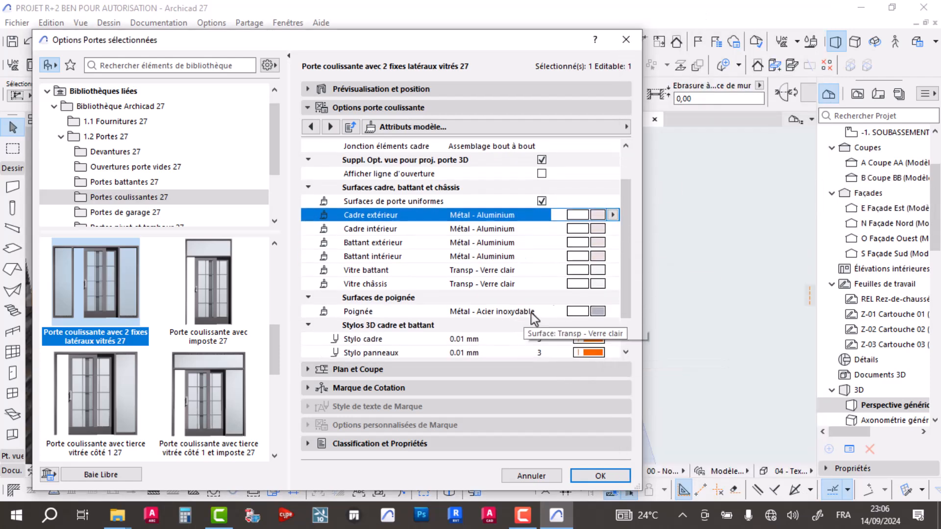
{"action": "scroll", "coordinate": [564, 304], "scroll_direction": "down", "scroll_amount": 1}
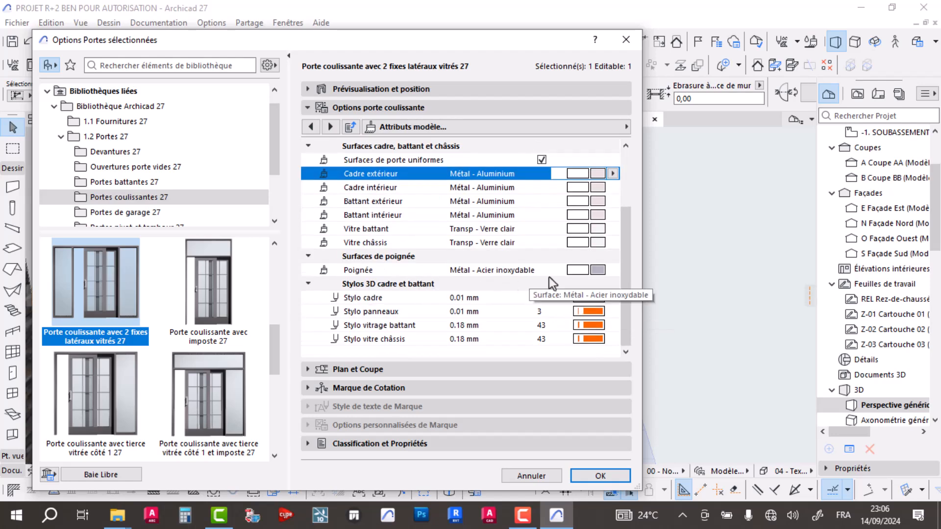
{"action": "left_click", "coordinate": [613, 270]}
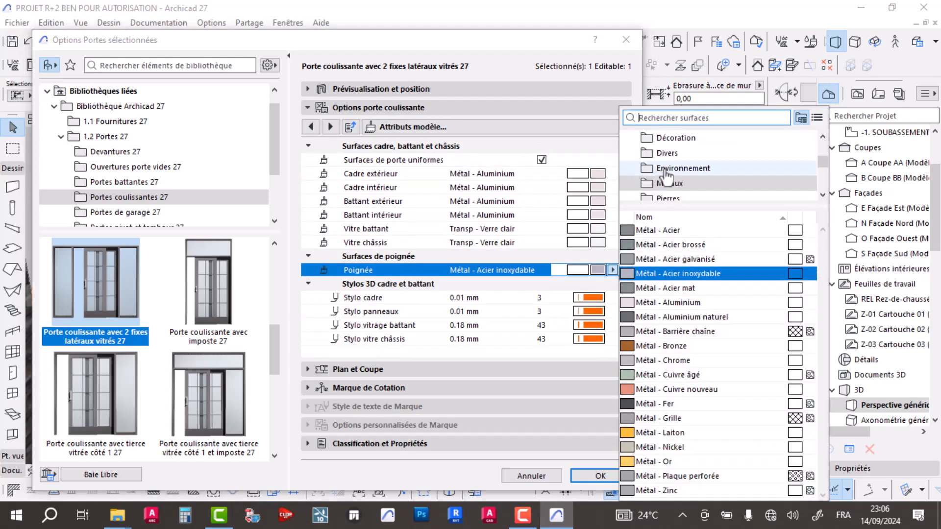
{"action": "left_click", "coordinate": [663, 390]}
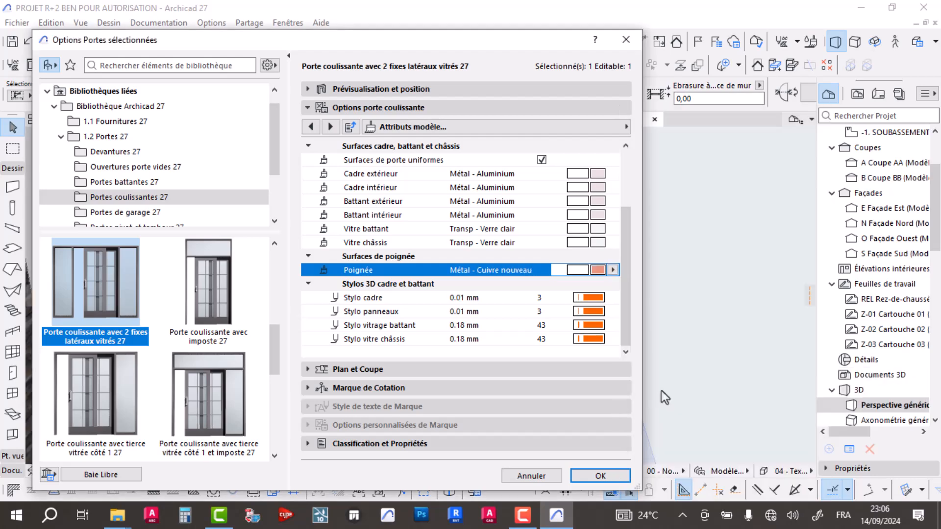
{"action": "left_click", "coordinate": [607, 478]}
Step: Stretch the top of BUREAU's balcony sliding door upward to increase its height in the wall
{"action": "scroll", "coordinate": [376, 351], "scroll_direction": "down", "scroll_amount": 5}
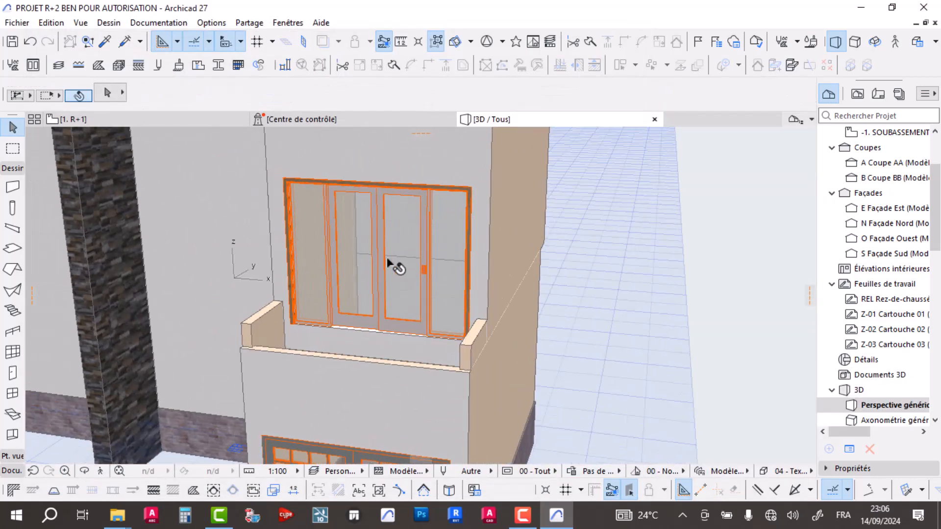
{"action": "left_click", "coordinate": [463, 191]}
{"action": "left_click", "coordinate": [470, 190]}
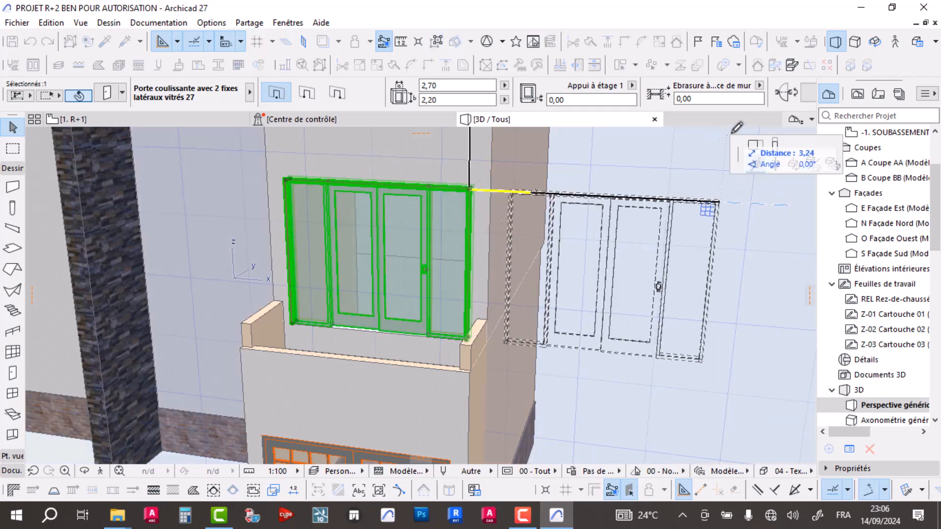
{"action": "middle_click_drag", "start_coordinate": [438, 252], "coordinate": [442, 272]}
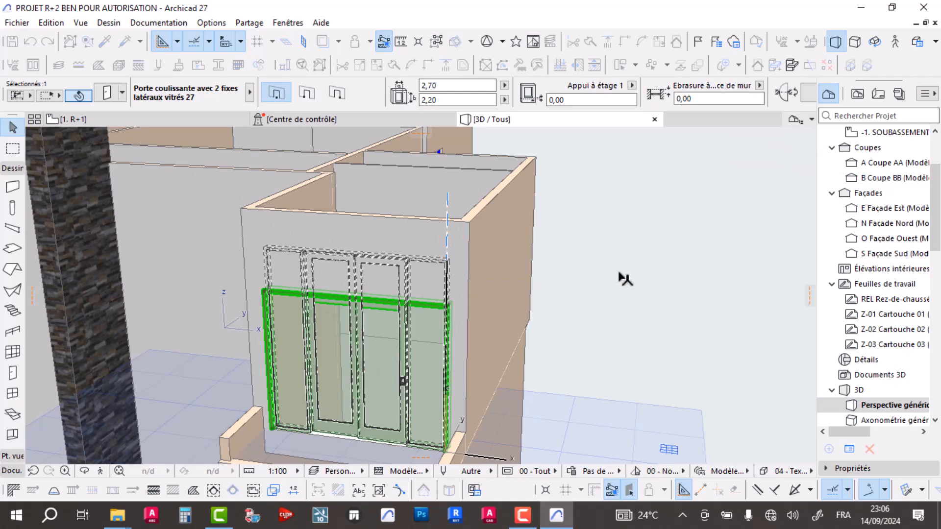
{"action": "left_click", "coordinate": [619, 273]}
{"action": "key", "text": "Escape"}
{"action": "scroll", "coordinate": [380, 275], "scroll_direction": "down", "scroll_amount": 3}
{"action": "middle_click_drag", "start_coordinate": [412, 324], "coordinate": [480, 345]}
{"action": "left_click", "coordinate": [447, 267]}
{"action": "middle_click_drag", "start_coordinate": [516, 272], "coordinate": [441, 206], "text": "shift"}
Step: In the R+1 plan, stretch both jambs of CHAMBRE PRINCIPALE's window beside the narrow balcony to the adjoining walls, for a width of 4.20
{"action": "left_click", "coordinate": [119, 122]}
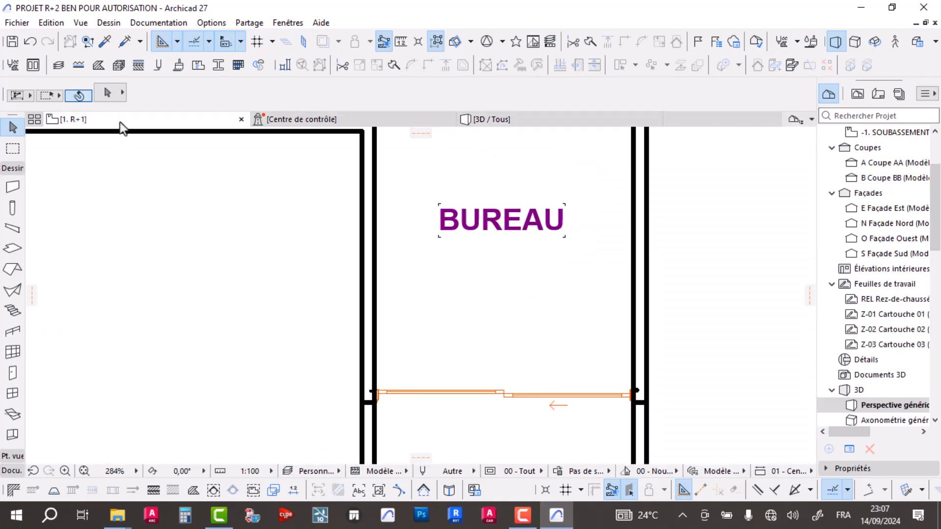
{"action": "scroll", "coordinate": [413, 245], "scroll_direction": "down", "scroll_amount": 10}
{"action": "middle_click_drag", "start_coordinate": [374, 263], "coordinate": [400, 411]}
{"action": "scroll", "coordinate": [407, 353], "scroll_direction": "up", "scroll_amount": 6}
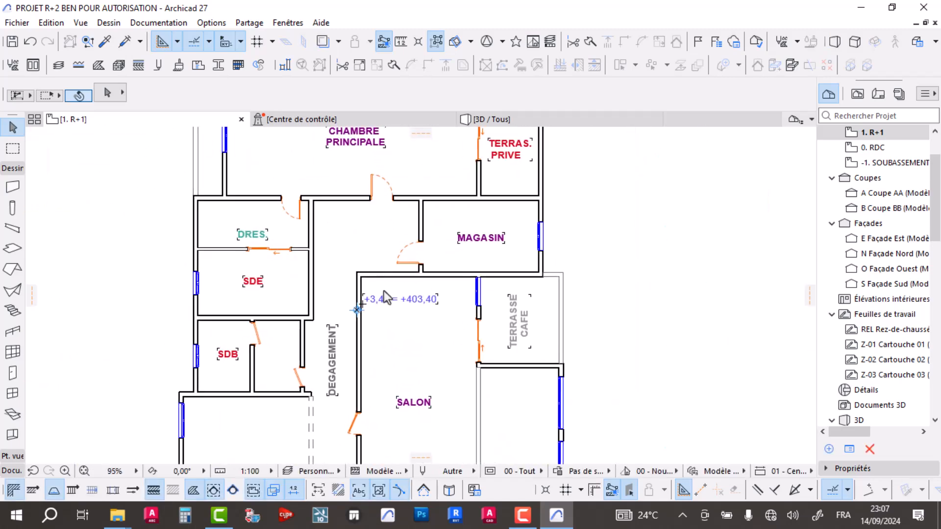
{"action": "scroll", "coordinate": [273, 193], "scroll_direction": "down", "scroll_amount": 5}
{"action": "scroll", "coordinate": [345, 203], "scroll_direction": "up", "scroll_amount": 6}
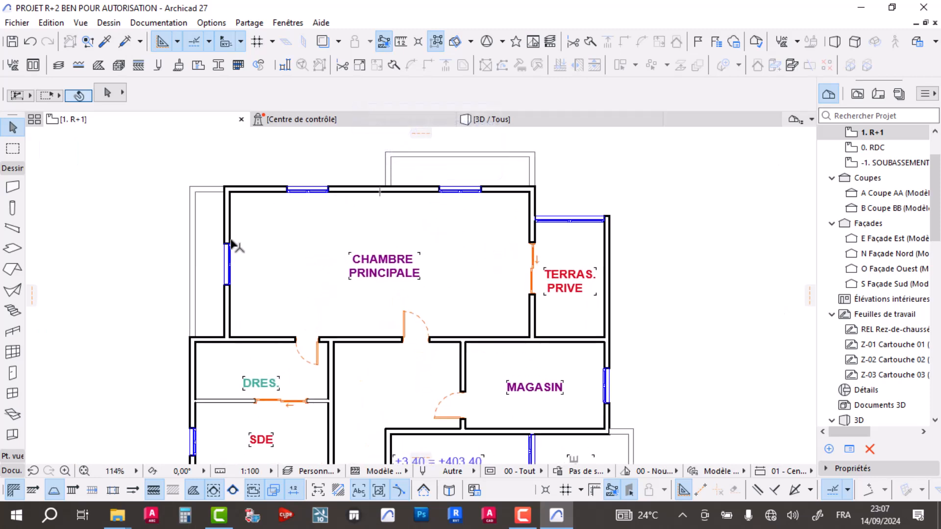
{"action": "left_click", "coordinate": [234, 244]}
{"action": "key", "text": "Escape"}
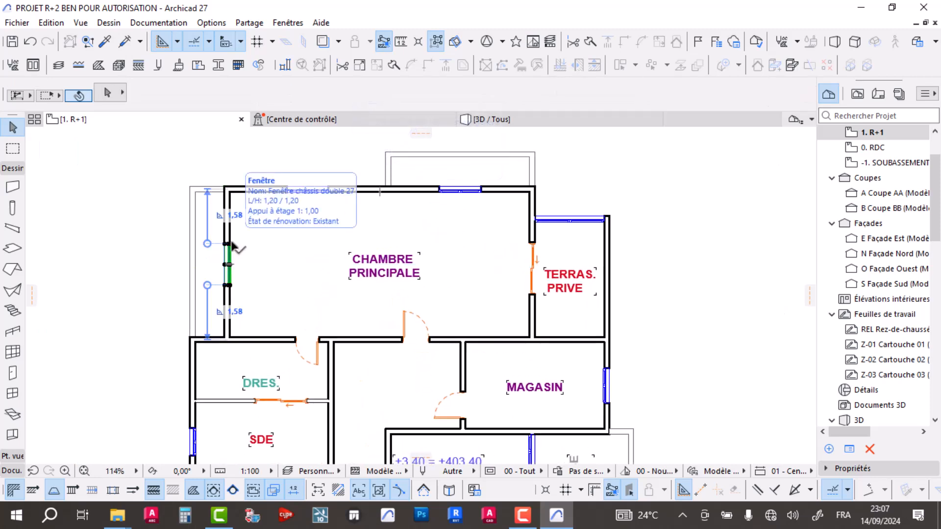
{"action": "left_click", "coordinate": [231, 244]}
{"action": "left_click", "coordinate": [230, 243]}
{"action": "left_click", "coordinate": [237, 187]}
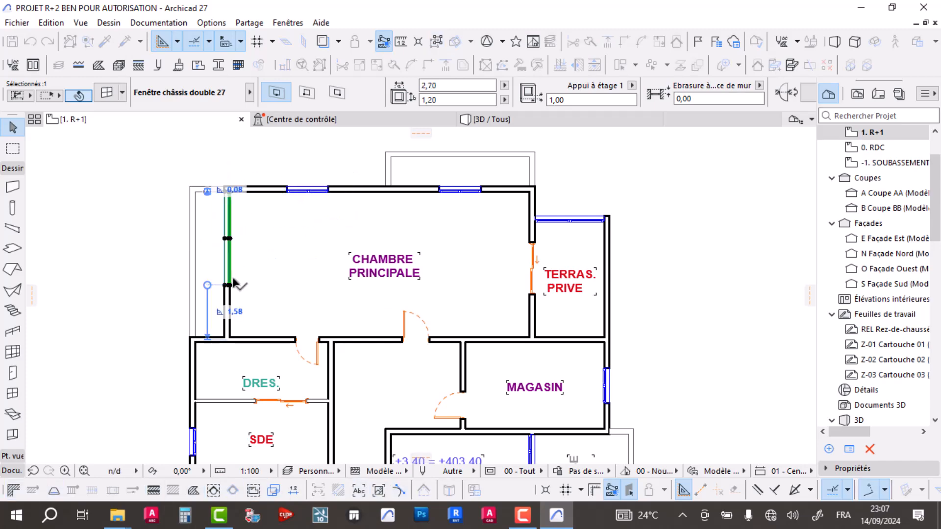
{"action": "left_click", "coordinate": [233, 288]}
{"action": "scroll", "coordinate": [242, 331], "scroll_direction": "up", "scroll_amount": 5}
{"action": "key", "text": "Escape"}
{"action": "key", "text": "Escape"}
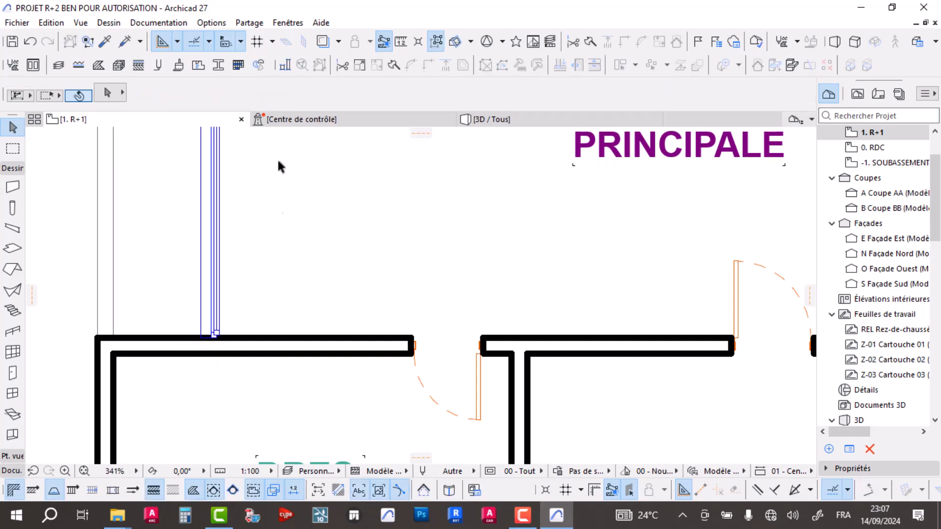
Step: In the 3D view, replace CHAMBRE PRINCIPALE's widened side window with the library part Fenêtre triple 27
{"action": "left_click", "coordinate": [510, 122]}
{"action": "scroll", "coordinate": [521, 254], "scroll_direction": "down", "scroll_amount": 6}
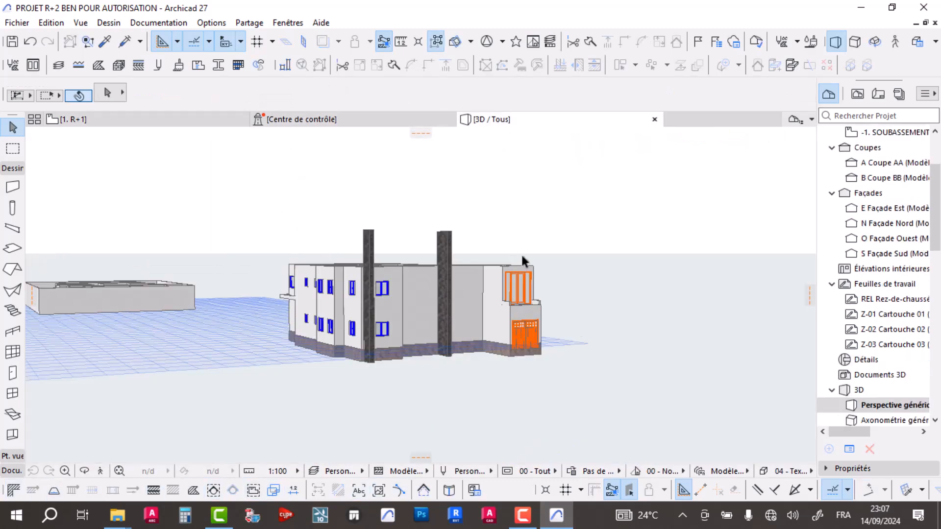
{"action": "middle_click_drag", "start_coordinate": [315, 309], "coordinate": [557, 337], "text": "shift"}
{"action": "scroll", "coordinate": [290, 296], "scroll_direction": "up", "scroll_amount": 2}
{"action": "scroll", "coordinate": [290, 295], "scroll_direction": "up", "scroll_amount": 8}
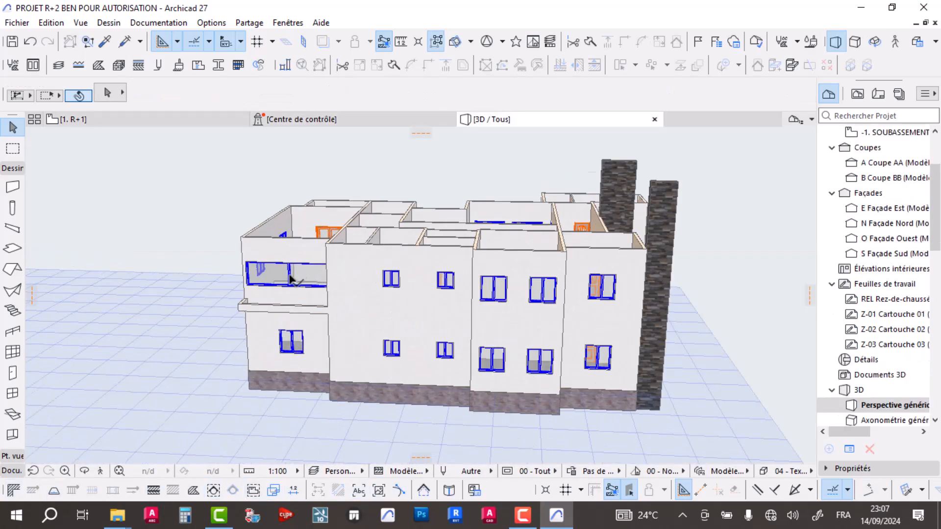
{"action": "scroll", "coordinate": [267, 289], "scroll_direction": "up", "scroll_amount": 4}
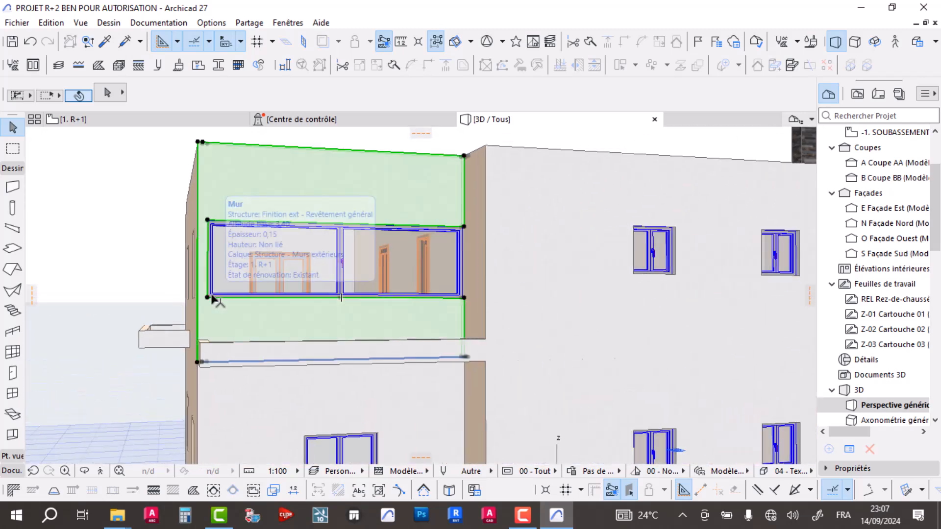
{"action": "left_click", "coordinate": [214, 297]}
{"action": "left_click", "coordinate": [343, 258]}
{"action": "middle_click_drag", "start_coordinate": [324, 282], "coordinate": [278, 294], "text": "shift"}
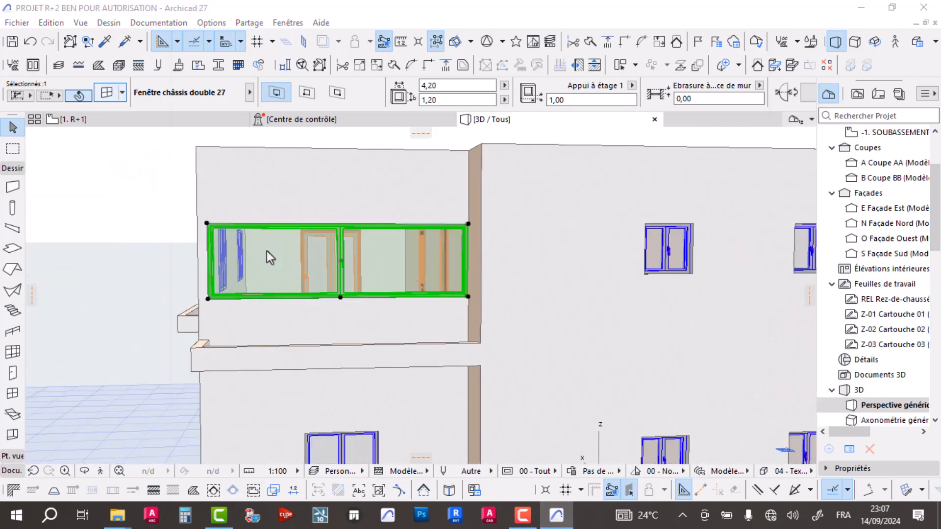
{"action": "double_click", "coordinate": [267, 255]}
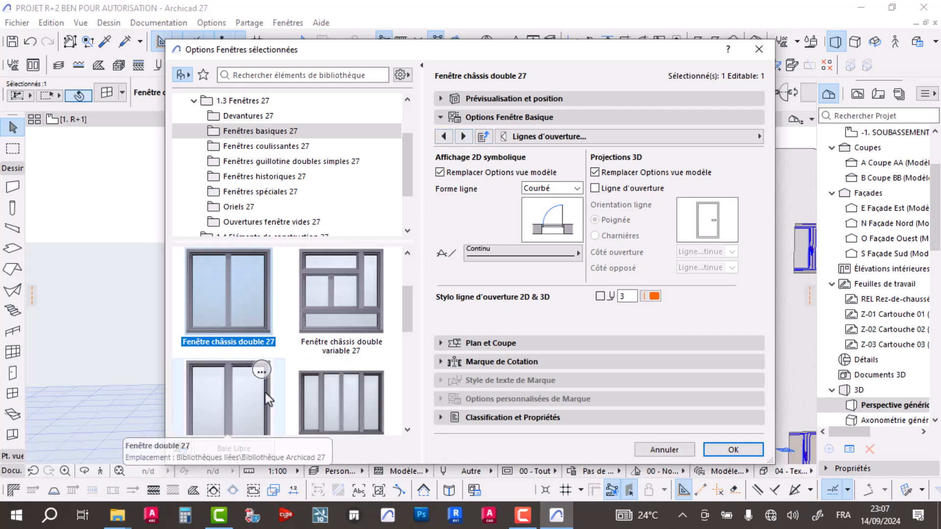
{"action": "scroll", "coordinate": [289, 395], "scroll_direction": "down", "scroll_amount": 1}
{"action": "scroll", "coordinate": [296, 397], "scroll_direction": "down", "scroll_amount": 1}
{"action": "left_click", "coordinate": [234, 395]}
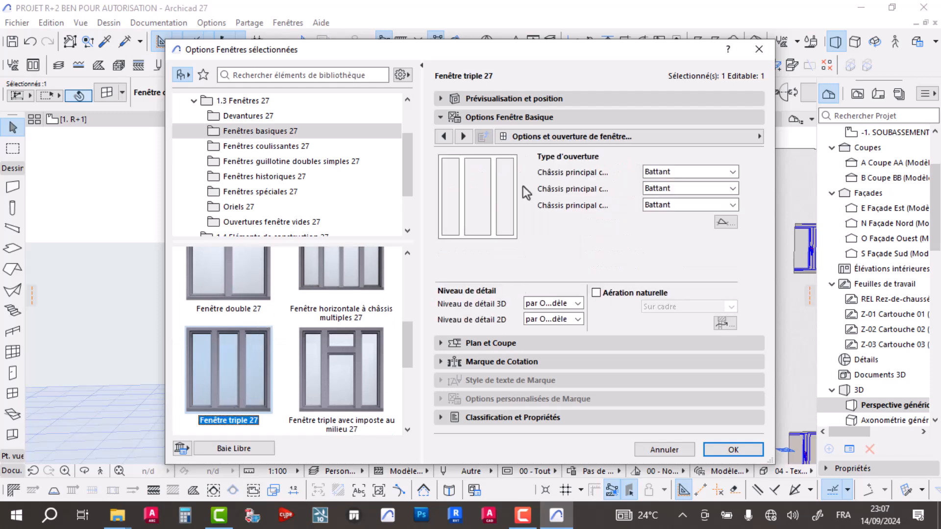
Step: Enable a uniform frame width of 0.05 for the triple window
{"action": "left_click", "coordinate": [466, 101]}
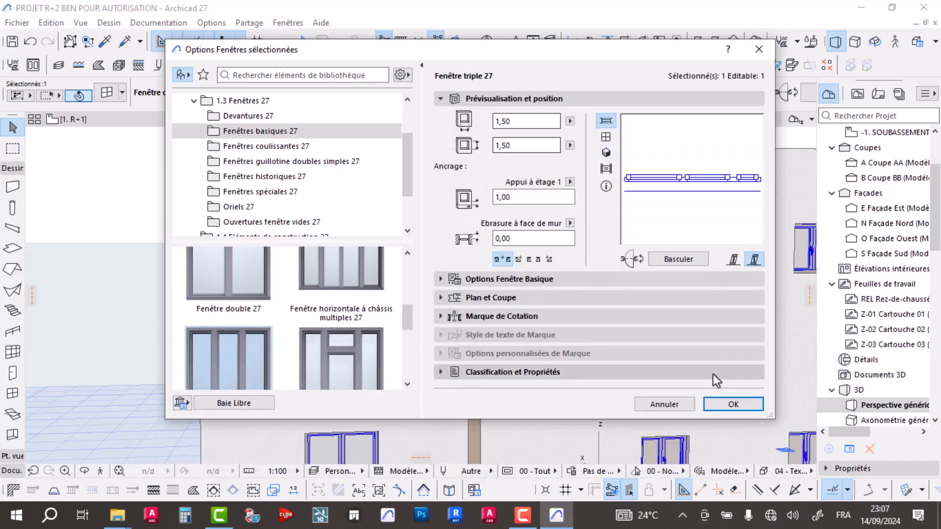
{"action": "left_click", "coordinate": [471, 279]}
{"action": "left_click", "coordinate": [463, 136]}
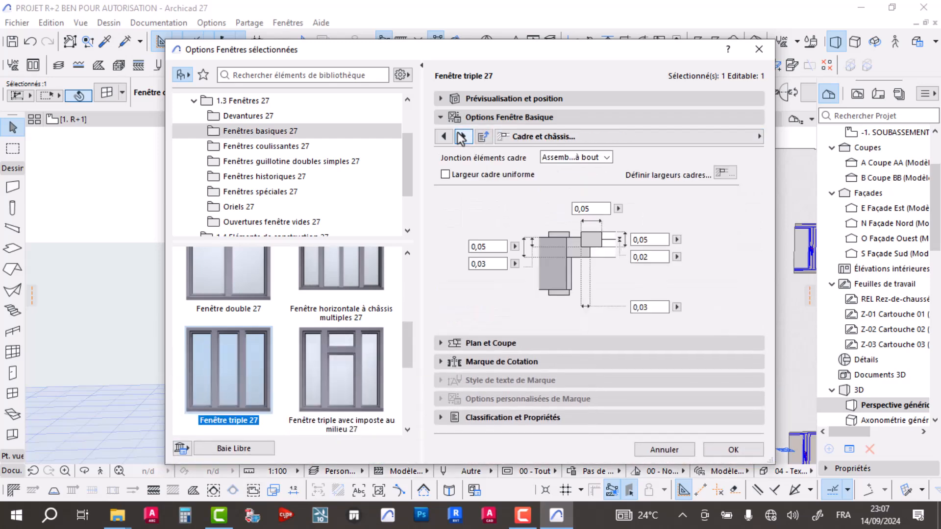
{"action": "left_click", "coordinate": [463, 137]}
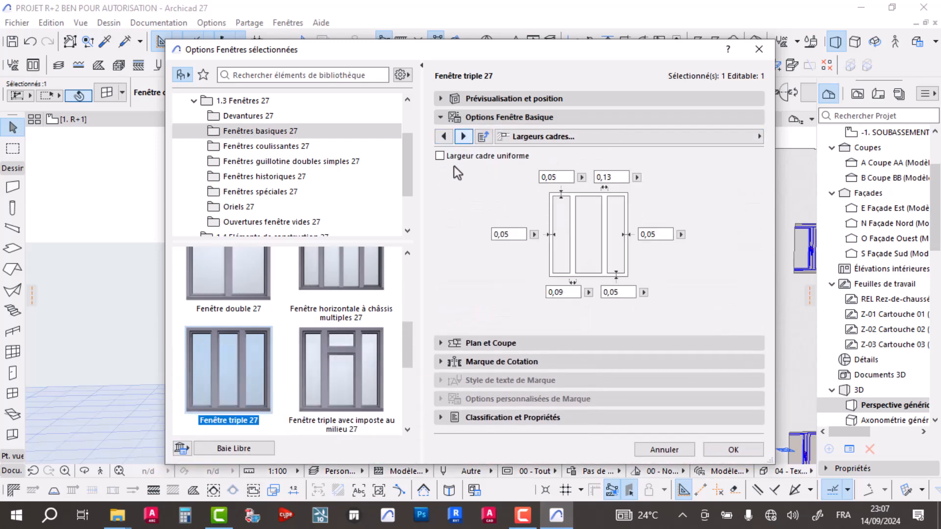
{"action": "left_click", "coordinate": [444, 137]}
{"action": "left_click", "coordinate": [462, 137]}
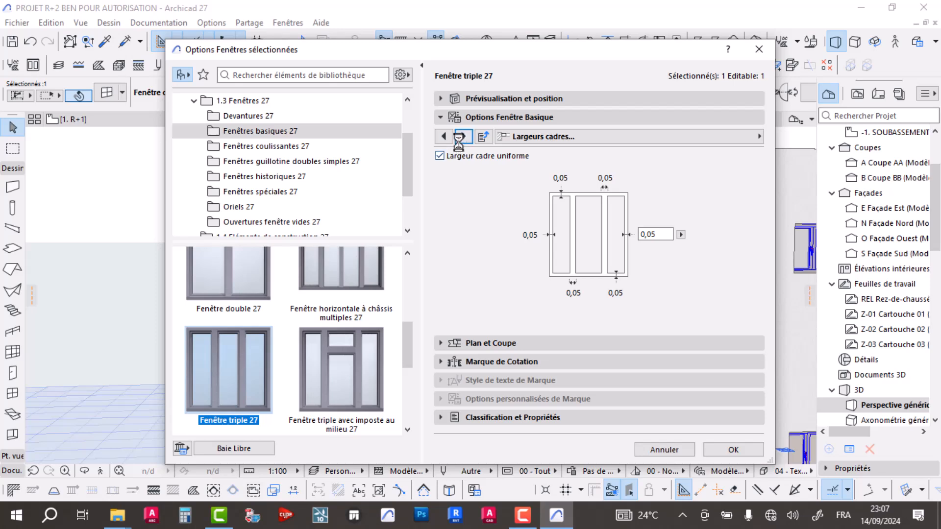
Step: Enable the handle on the triple window and choose handle Style 8
{"action": "left_click", "coordinate": [463, 137]}
{"action": "left_click", "coordinate": [464, 137]}
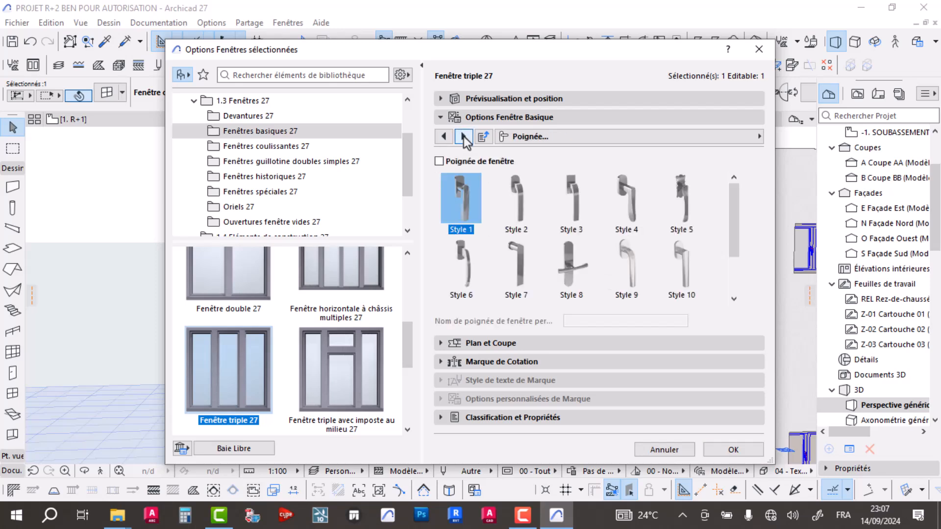
{"action": "left_click", "coordinate": [450, 163]}
{"action": "scroll", "coordinate": [555, 243], "scroll_direction": "down", "scroll_amount": 1}
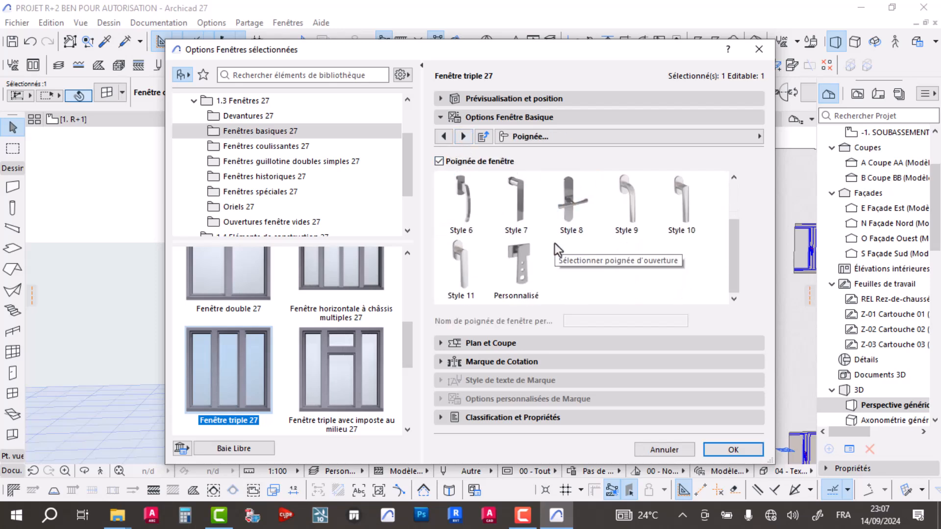
{"action": "left_click", "coordinate": [569, 219]}
Step: Override the model view options for the triple window's 2D and 3D opening lines, and disable the opening line in 3D projections
{"action": "left_click", "coordinate": [463, 137]}
{"action": "left_click", "coordinate": [463, 137]}
{"action": "left_click", "coordinate": [462, 137]}
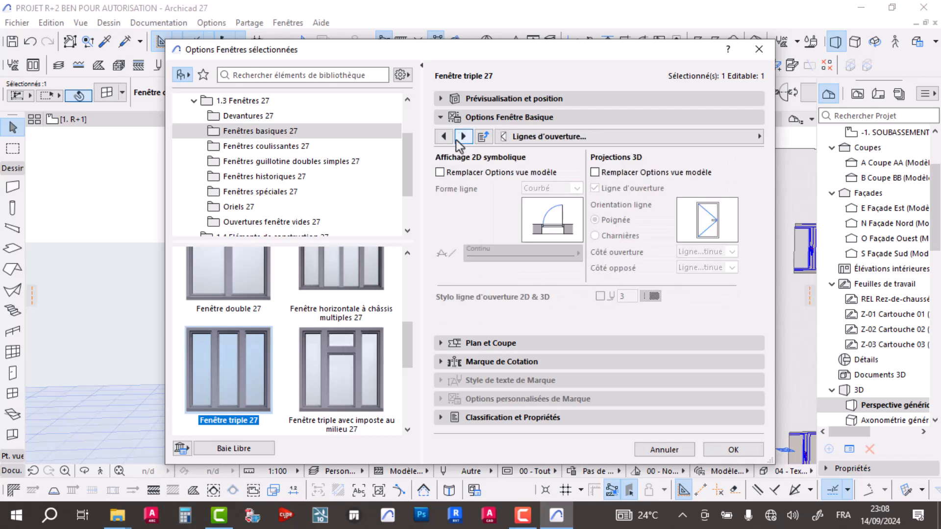
{"action": "left_click", "coordinate": [440, 172]}
{"action": "left_click", "coordinate": [595, 173]}
{"action": "left_click", "coordinate": [596, 189]}
Step: Apply the uniform surface Métal - Aluminium to the triple window's frames and sashes
{"action": "left_click", "coordinate": [463, 137]}
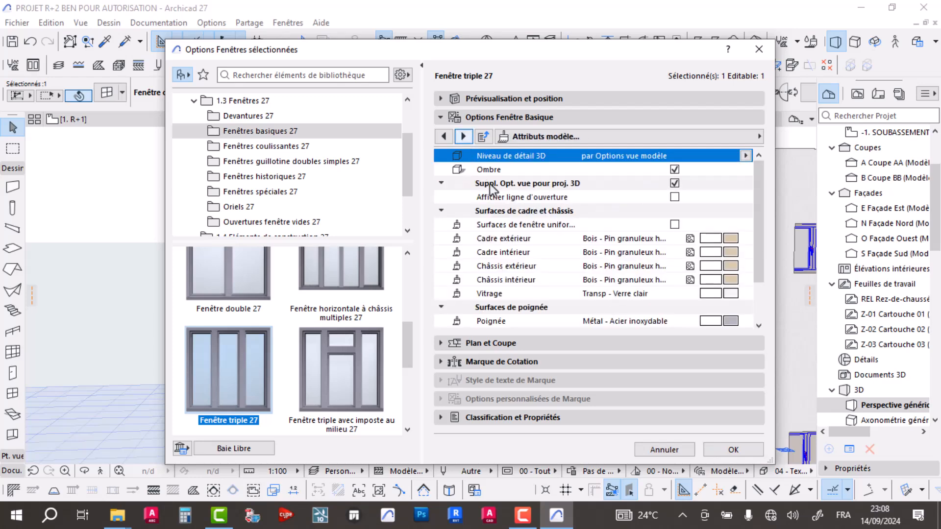
{"action": "left_click", "coordinate": [716, 240]}
{"action": "left_click", "coordinate": [745, 238]}
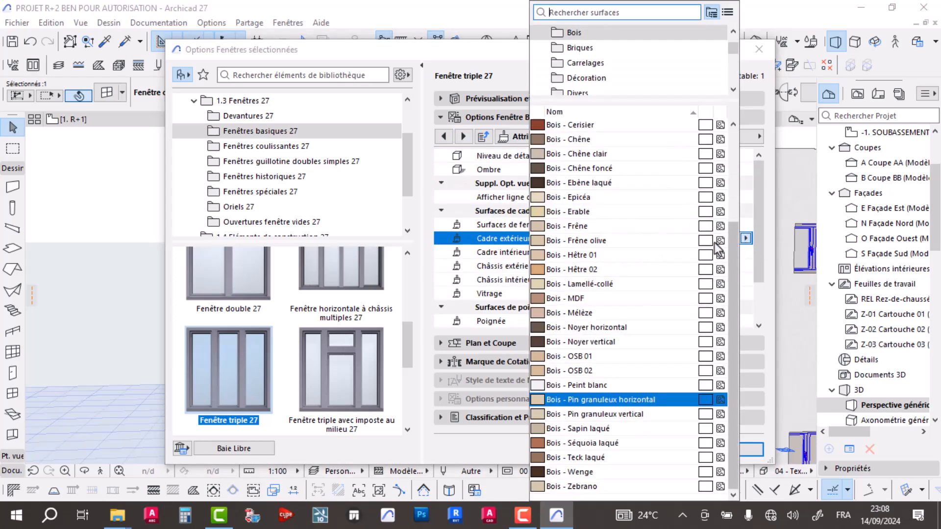
{"action": "scroll", "coordinate": [619, 89], "scroll_direction": "down", "scroll_amount": 1}
{"action": "left_click", "coordinate": [583, 78]}
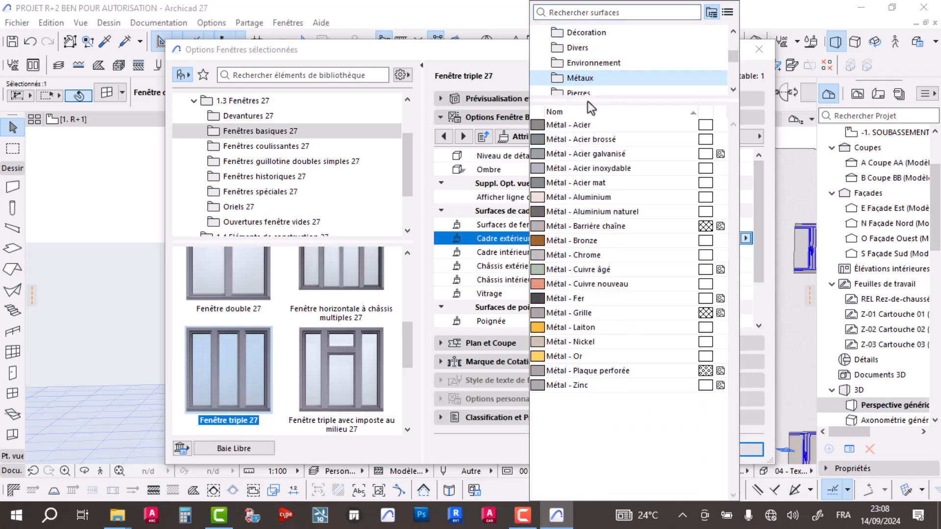
{"action": "left_click", "coordinate": [615, 197]}
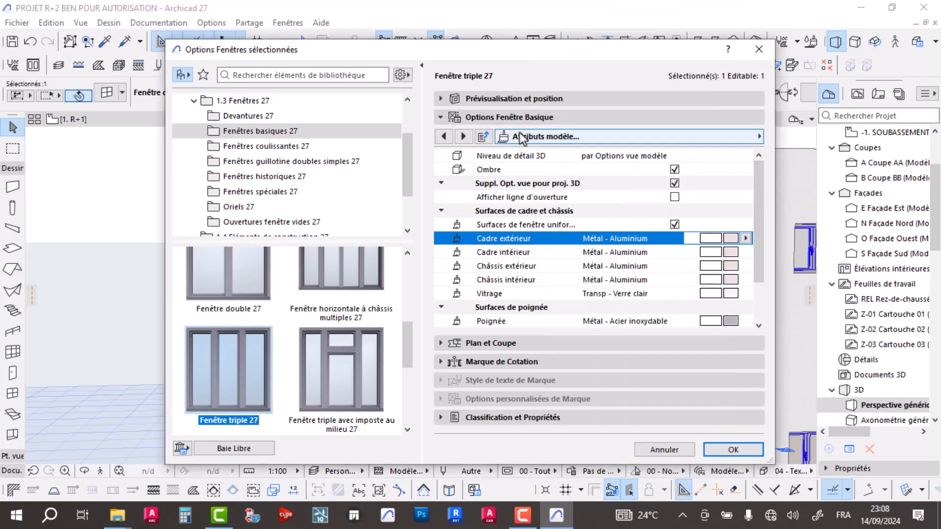
Step: Set the triple window's handle surface to Métal - Cuivre nouveau
{"action": "left_click", "coordinate": [464, 136]}
{"action": "left_click", "coordinate": [465, 136]}
{"action": "left_click", "coordinate": [443, 137]}
{"action": "left_click", "coordinate": [443, 137]}
{"action": "scroll", "coordinate": [745, 260], "scroll_direction": "down", "scroll_amount": 1}
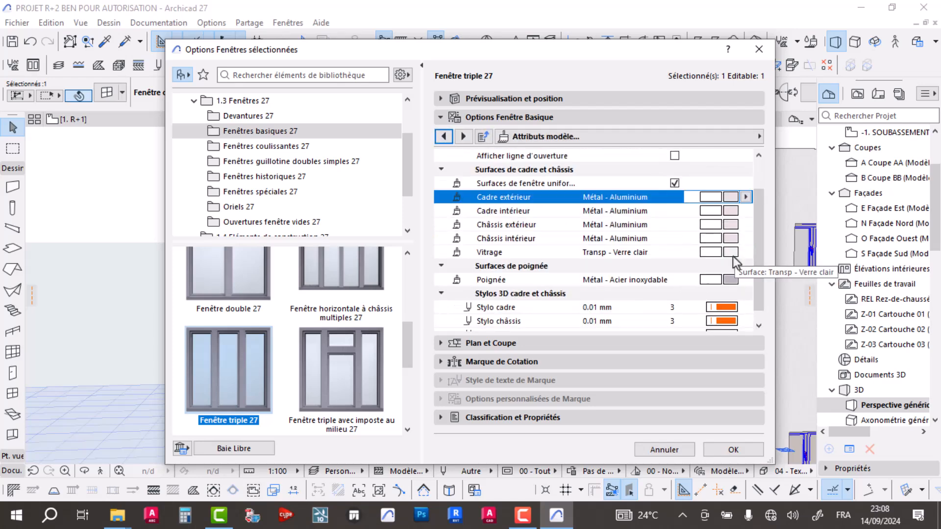
{"action": "left_click", "coordinate": [747, 280]}
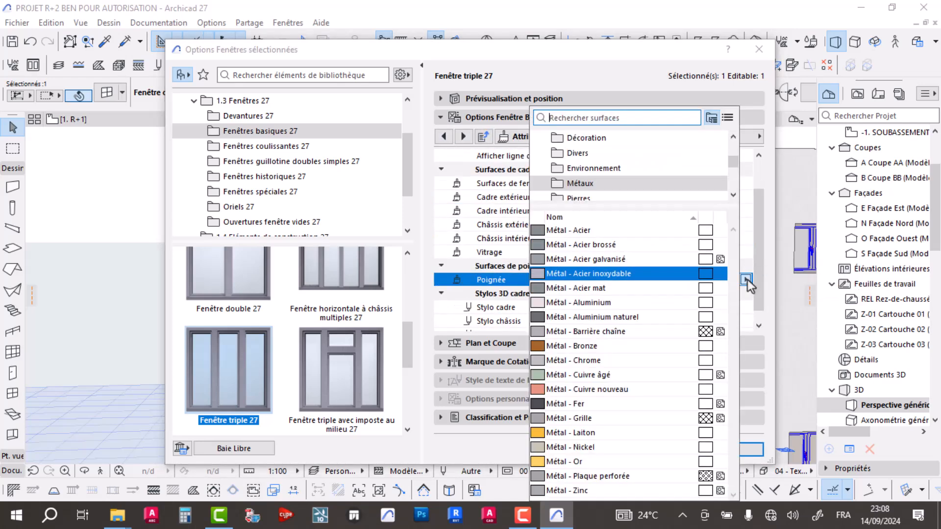
{"action": "left_click", "coordinate": [579, 390]}
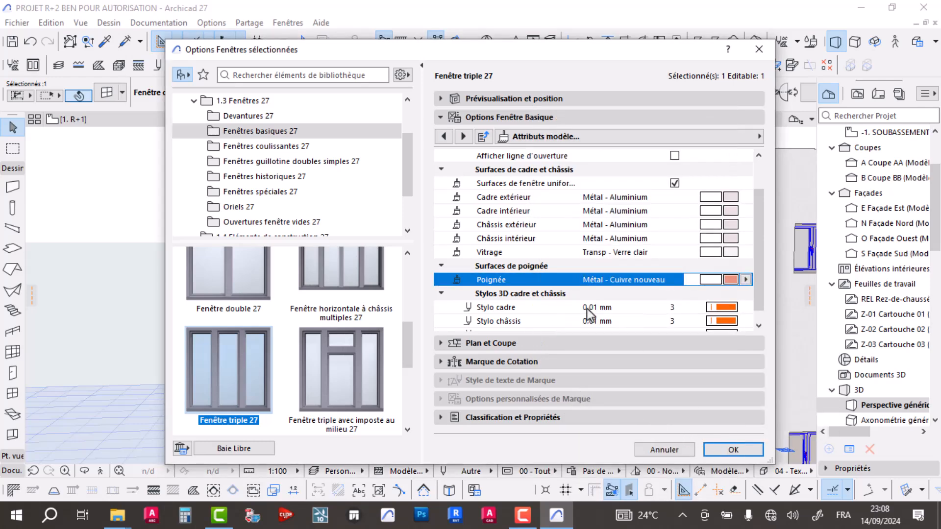
Step: Check the triple window's remaining option pages and its size and position settings, and apply the changes
{"action": "left_click", "coordinate": [464, 136]}
{"action": "left_click", "coordinate": [464, 136]}
{"action": "left_click", "coordinate": [464, 136]}
{"action": "left_click", "coordinate": [464, 136]}
{"action": "left_click", "coordinate": [464, 136]}
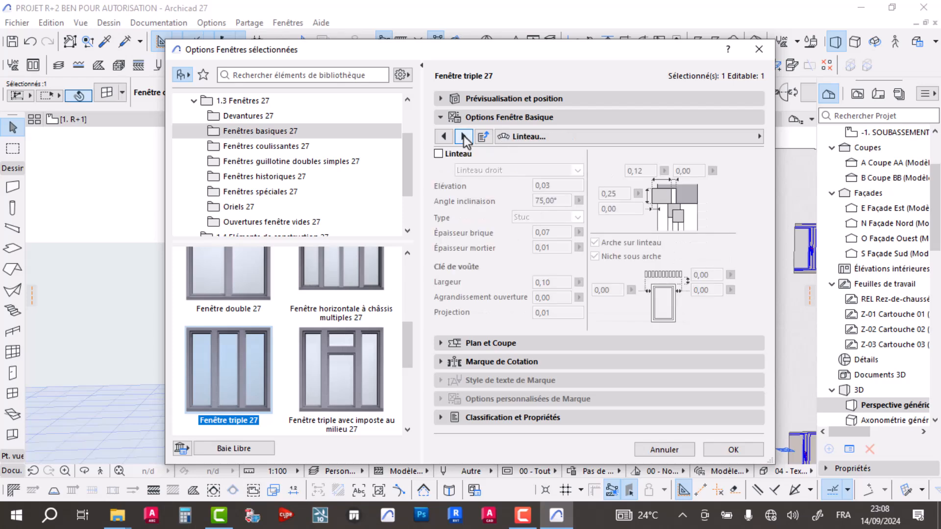
{"action": "left_click", "coordinate": [464, 136]}
{"action": "left_click", "coordinate": [464, 137]}
{"action": "left_click", "coordinate": [464, 136]}
{"action": "left_click", "coordinate": [464, 137]}
{"action": "left_click", "coordinate": [453, 98]}
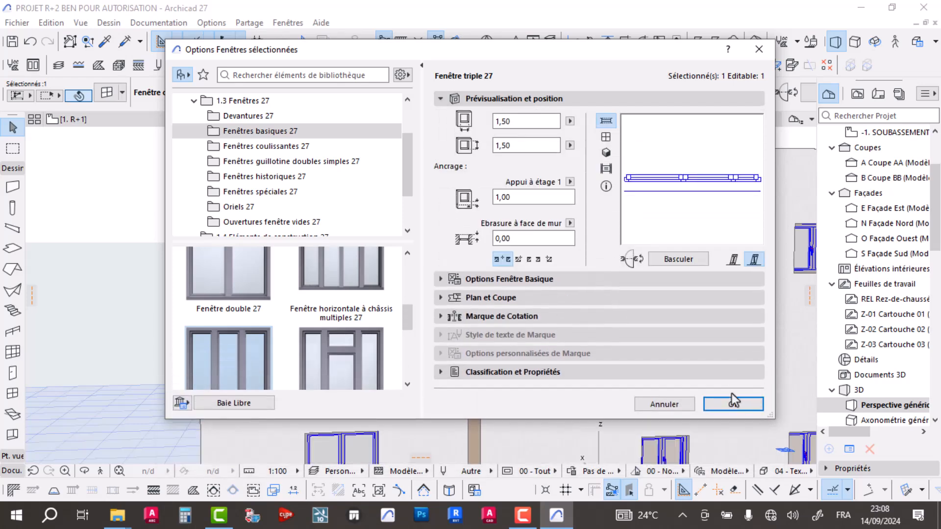
{"action": "left_click", "coordinate": [731, 392]}
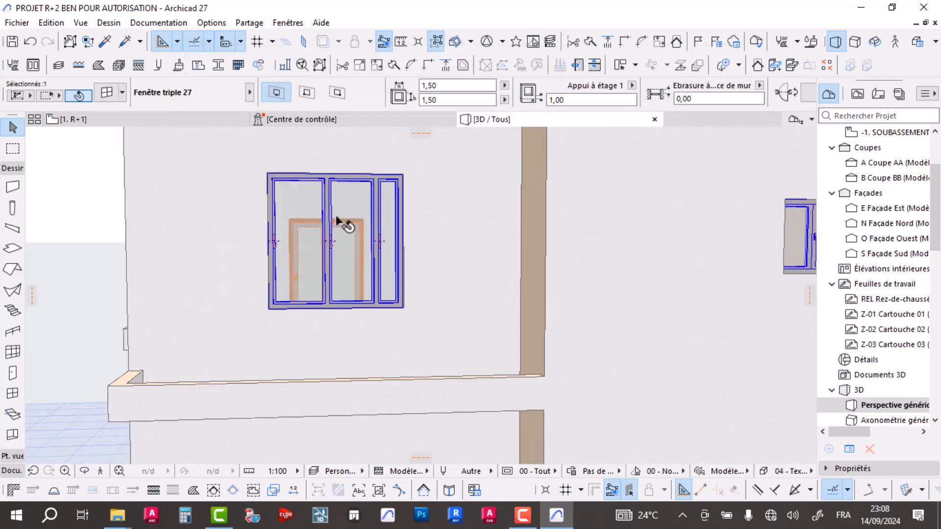
Step: Set the triple window's horizontal panels to Tailles de vitrage uniformes and apply the change
{"action": "key", "text": "ctrl+t"}
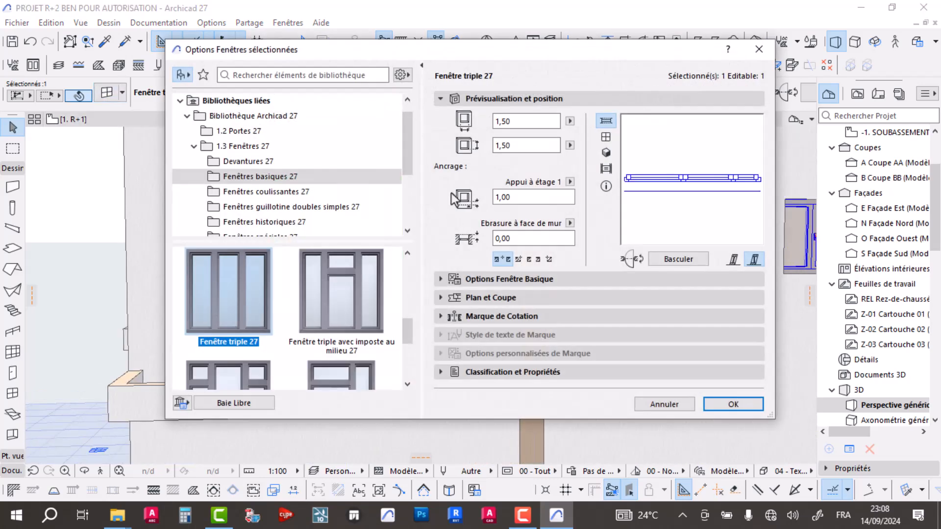
{"action": "left_click", "coordinate": [475, 280]}
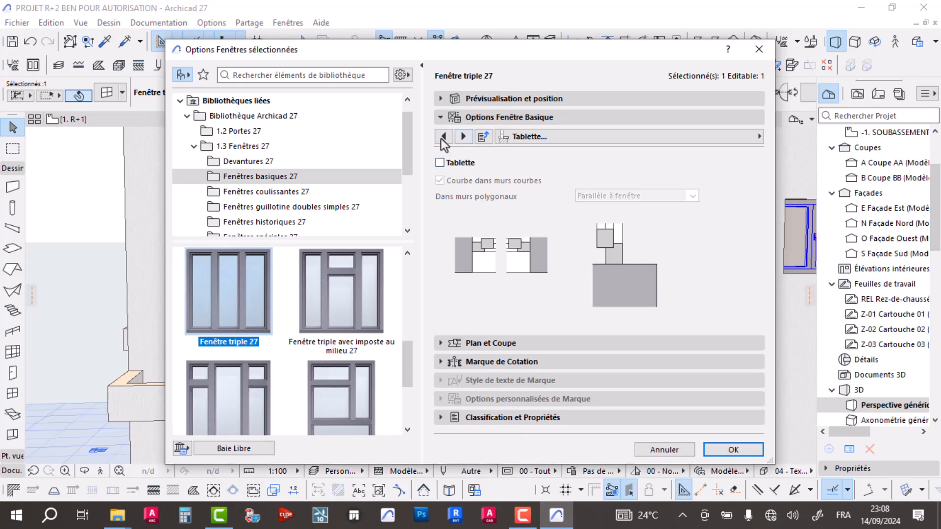
{"action": "left_click", "coordinate": [444, 136]}
{"action": "left_click", "coordinate": [443, 136]}
{"action": "left_click", "coordinate": [444, 137]}
{"action": "left_click", "coordinate": [444, 136]}
{"action": "left_click", "coordinate": [443, 137]}
{"action": "left_click", "coordinate": [443, 137]}
{"action": "left_click", "coordinate": [443, 136]}
{"action": "left_click", "coordinate": [443, 137]}
{"action": "left_click", "coordinate": [443, 138]}
{"action": "left_click", "coordinate": [444, 138]}
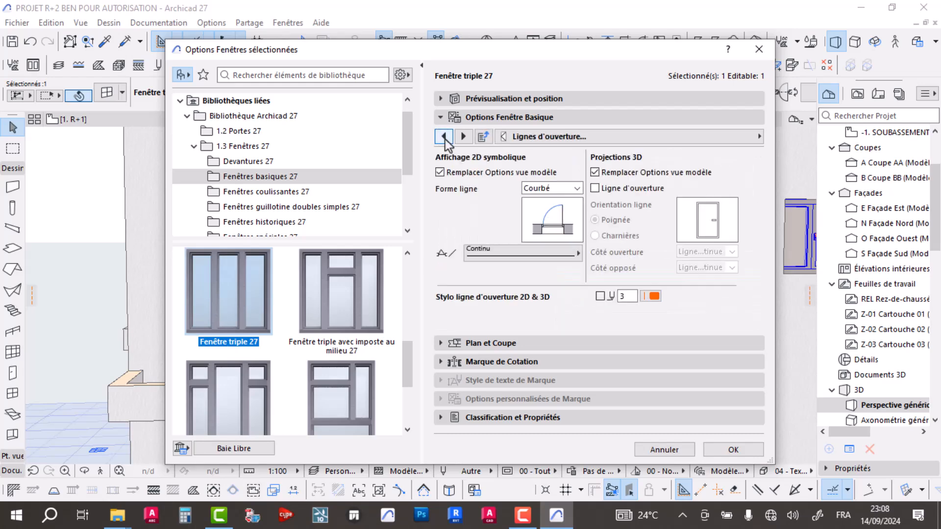
{"action": "left_click", "coordinate": [444, 138]}
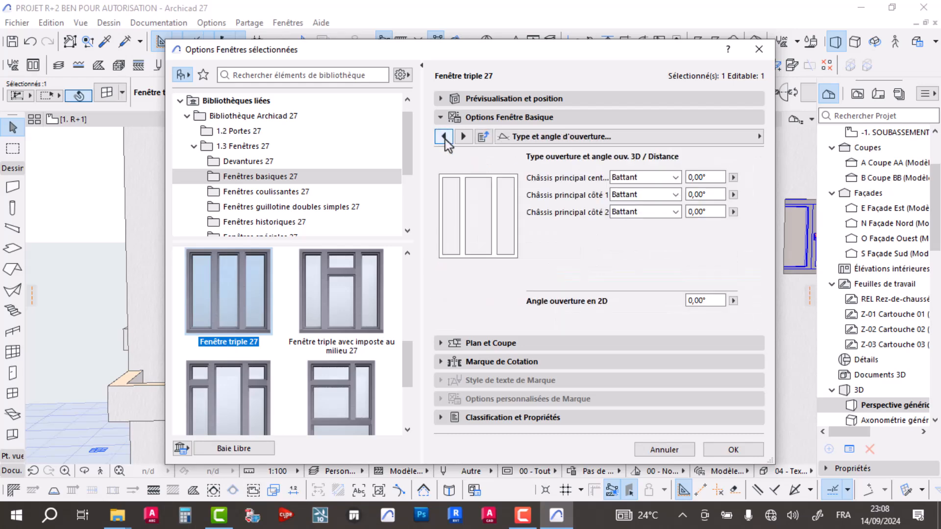
{"action": "left_click", "coordinate": [444, 138]}
{"action": "left_click", "coordinate": [444, 138]}
{"action": "left_click", "coordinate": [444, 137]}
{"action": "left_click", "coordinate": [444, 137]}
{"action": "left_click", "coordinate": [445, 138]}
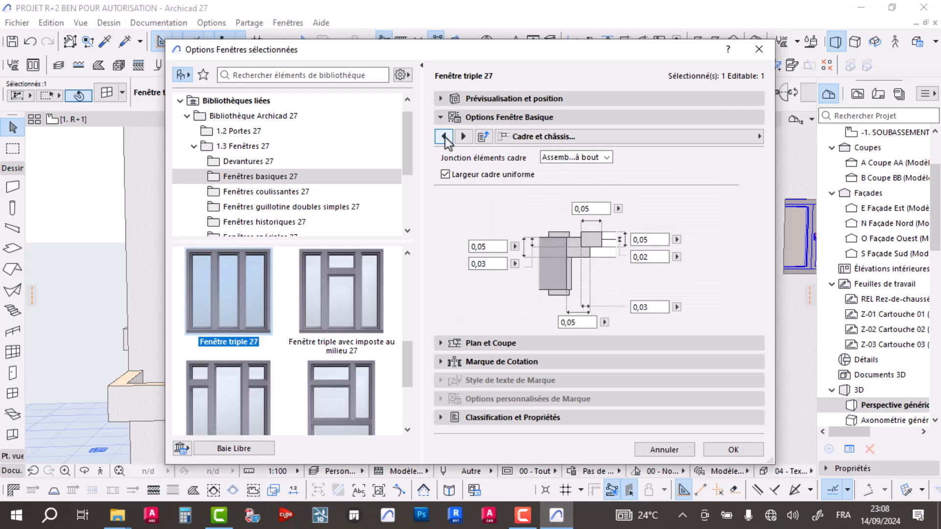
{"action": "left_click", "coordinate": [445, 138]}
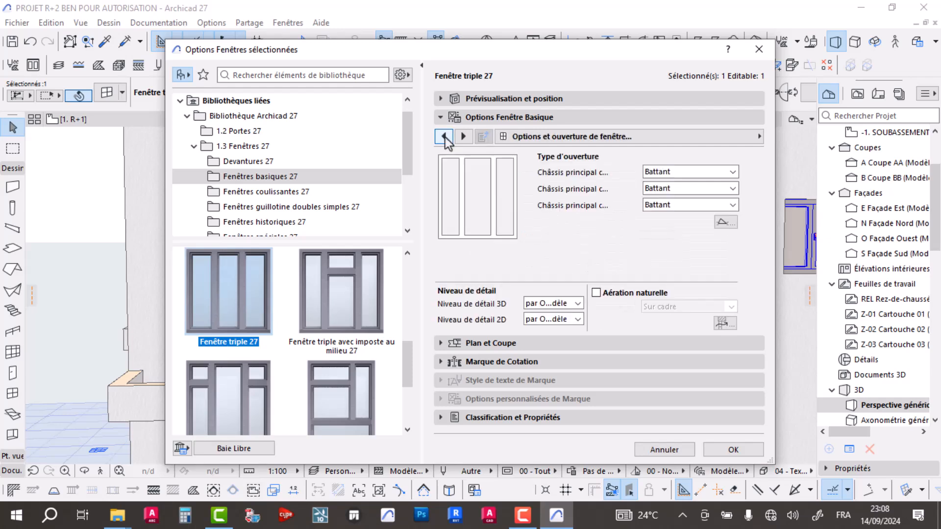
{"action": "left_click", "coordinate": [445, 137]}
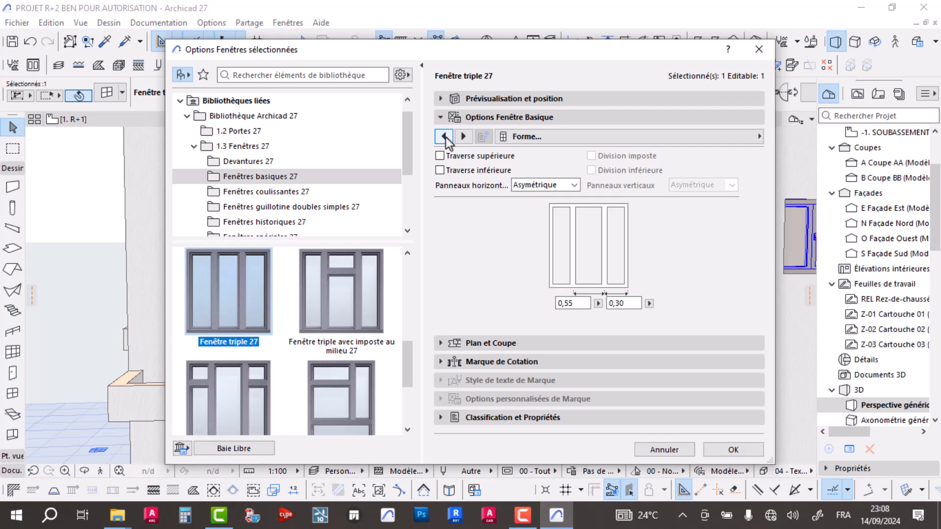
{"action": "left_click", "coordinate": [574, 184]}
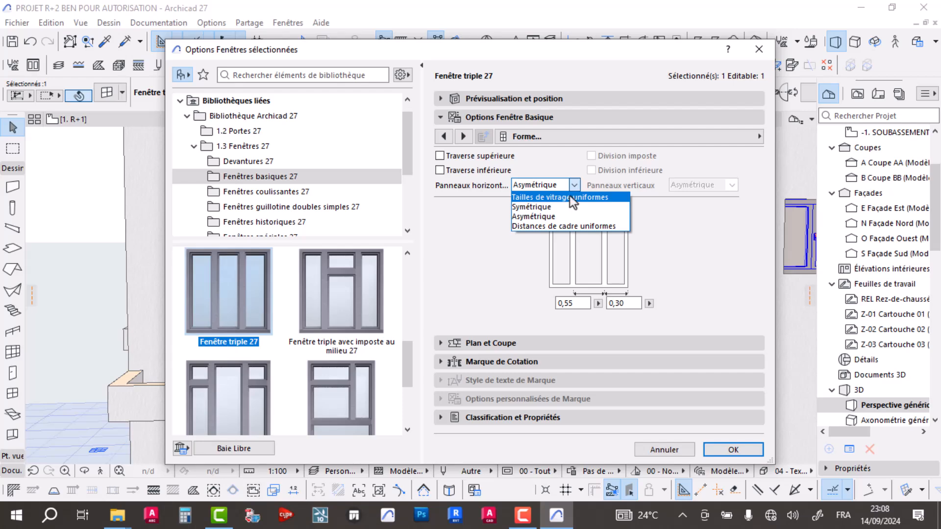
{"action": "left_click", "coordinate": [573, 198]}
{"action": "left_click", "coordinate": [733, 449]}
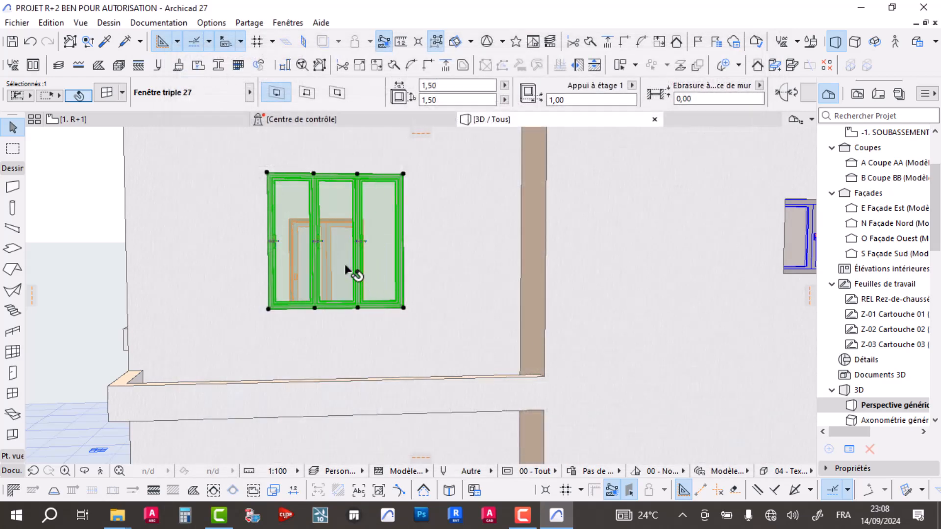
{"action": "scroll", "coordinate": [348, 271], "scroll_direction": "up", "scroll_amount": 2}
{"action": "mouse_move", "coordinate": [120, 121]}
{"action": "middle_click_drag", "start_coordinate": [365, 258], "coordinate": [330, 260], "text": "shift"}
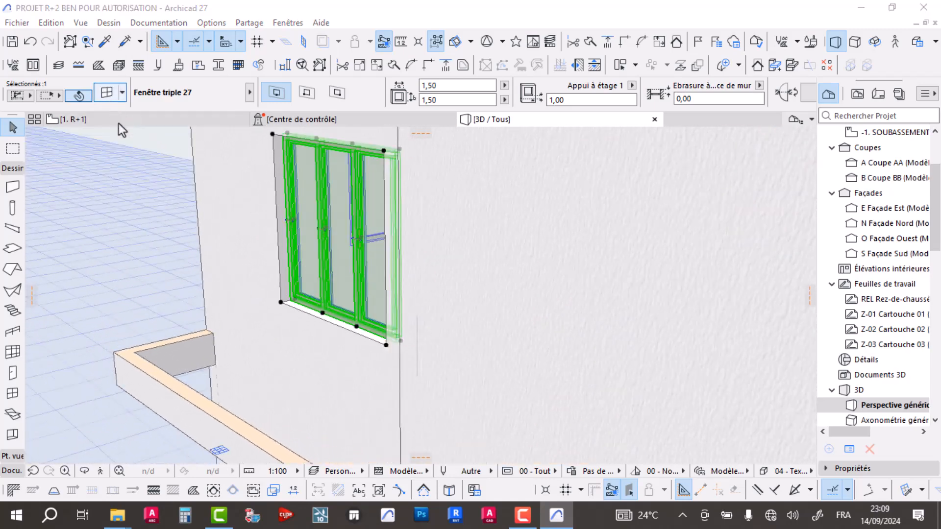
{"action": "key", "text": "ctrl+t"}
{"action": "key", "text": "Escape"}
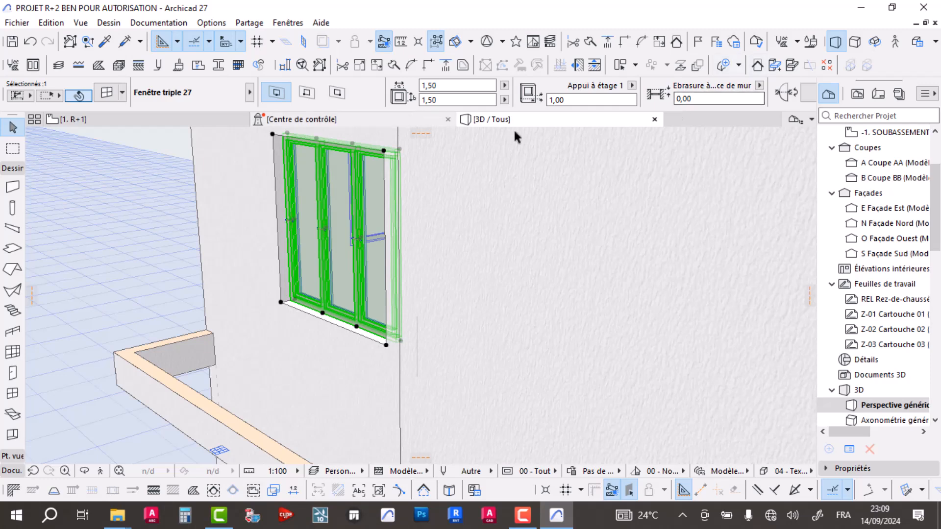
Step: In the R+1 plan, stretch both ends of CHAMBRE PRINCIPALE's triple window to the adjoining walls, for a width of 4.20
{"action": "left_click", "coordinate": [117, 119]}
{"action": "scroll", "coordinate": [543, 260], "scroll_direction": "down", "scroll_amount": 5}
{"action": "middle_click_drag", "start_coordinate": [422, 215], "coordinate": [434, 308]}
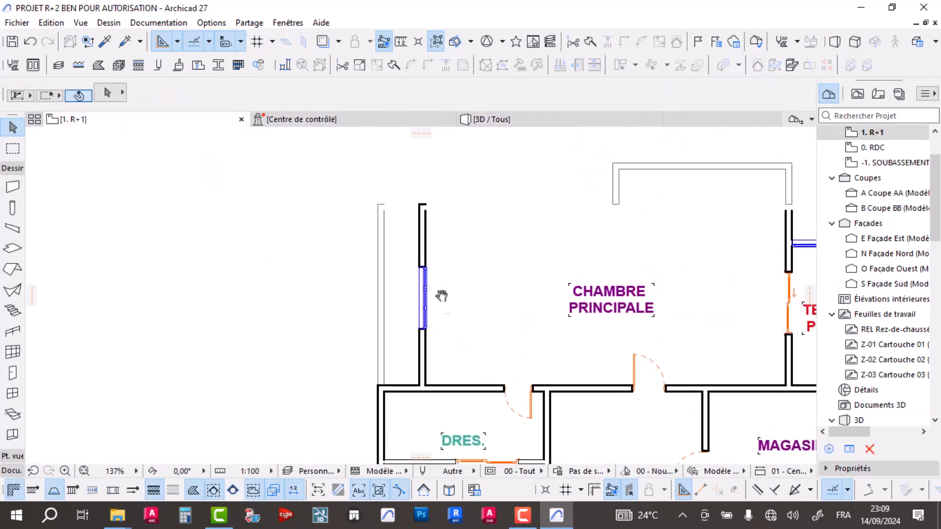
{"action": "left_click", "coordinate": [425, 284]}
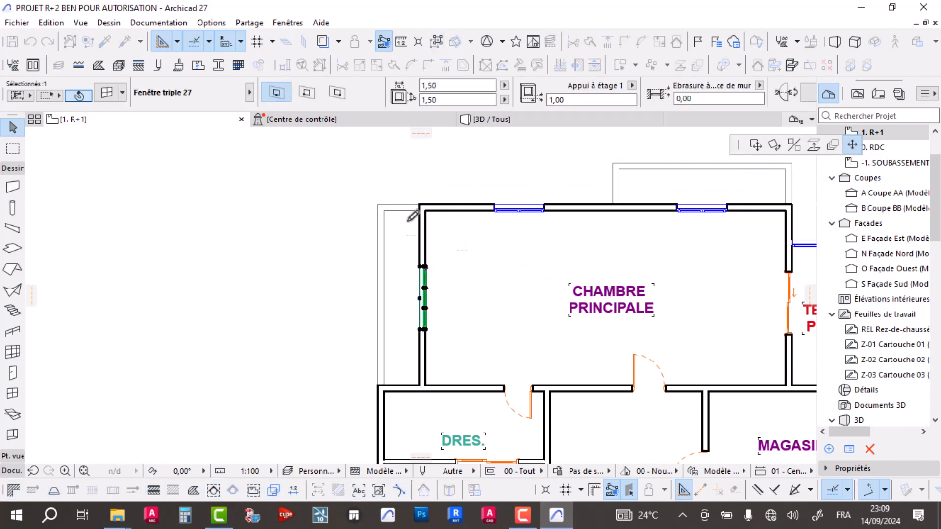
{"action": "scroll", "coordinate": [414, 224], "scroll_direction": "up", "scroll_amount": 4}
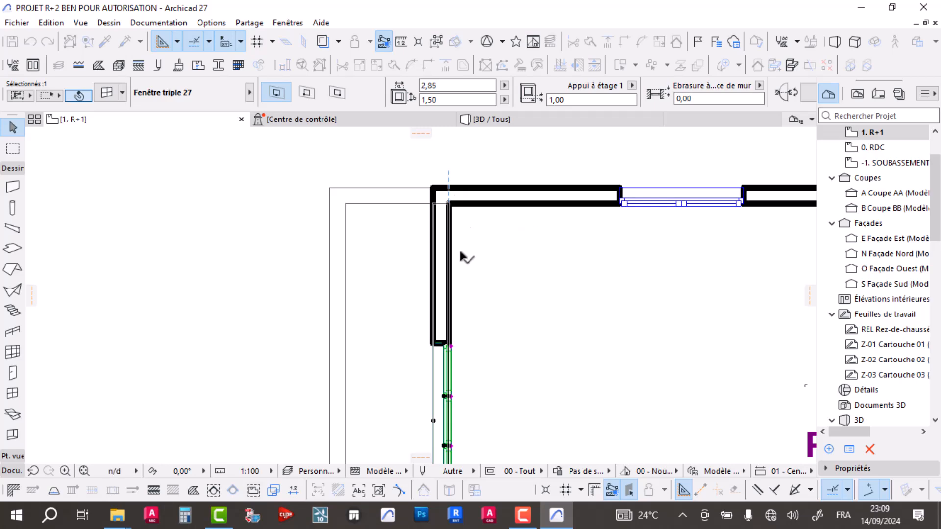
{"action": "left_click", "coordinate": [459, 254]}
{"action": "scroll", "coordinate": [468, 230], "scroll_direction": "down", "scroll_amount": 3}
{"action": "middle_click_drag", "start_coordinate": [469, 373], "coordinate": [444, 277]}
{"action": "left_click", "coordinate": [438, 267]}
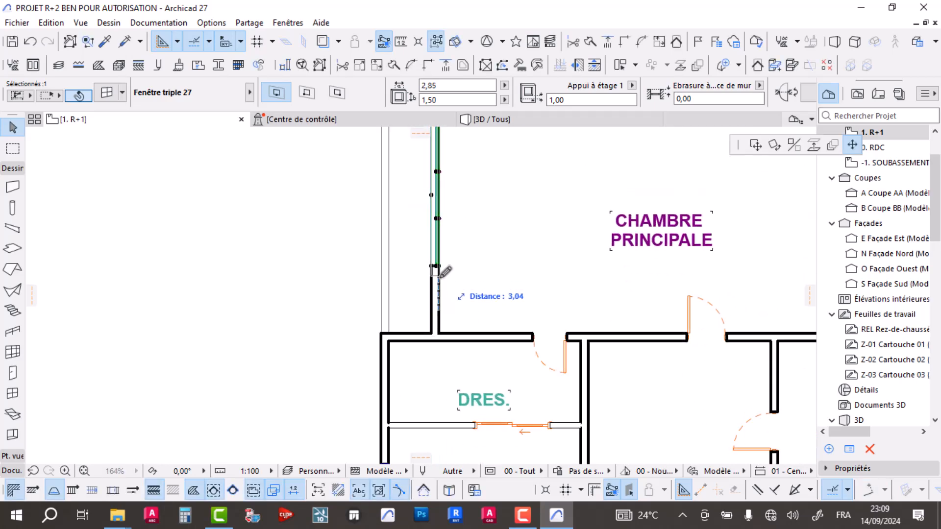
{"action": "left_click", "coordinate": [444, 326]}
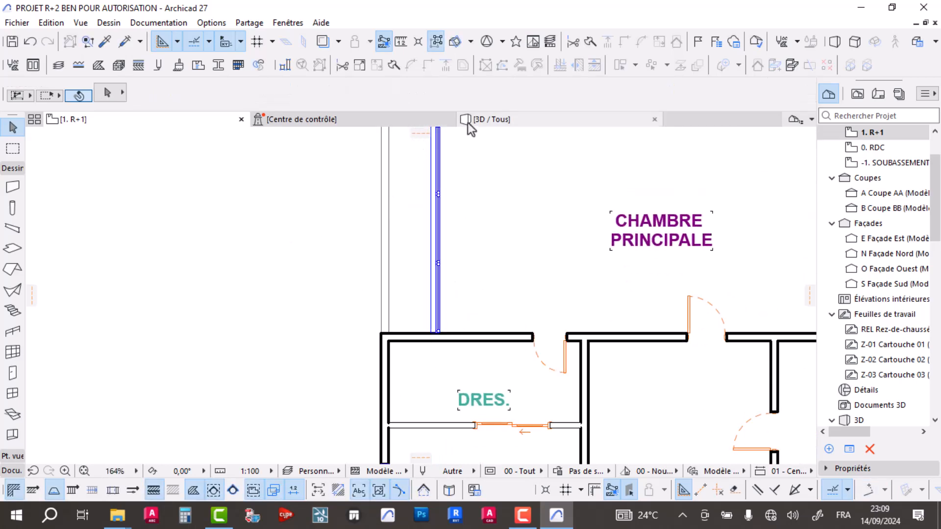
Step: In the 3D view, stretch the bottom edge of the 4.20 wide triple window downward, for a height of about 1.90
{"action": "left_click", "coordinate": [485, 120]}
{"action": "left_click", "coordinate": [341, 275]}
{"action": "middle_click_drag", "start_coordinate": [341, 276], "coordinate": [440, 288], "text": "shift"}
{"action": "left_click", "coordinate": [398, 241]}
{"action": "key", "text": "Escape"}
{"action": "left_click", "coordinate": [400, 382]}
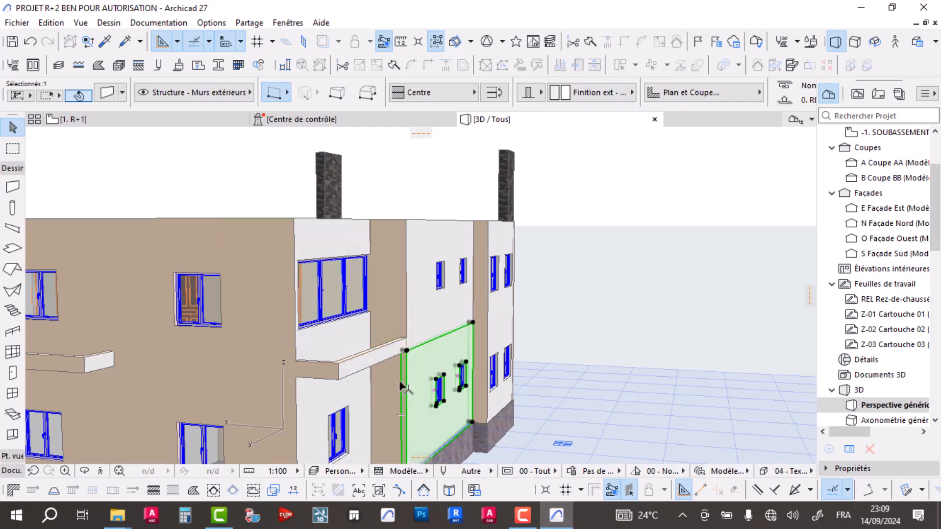
{"action": "key", "text": "Escape"}
{"action": "middle_click_drag", "start_coordinate": [521, 351], "coordinate": [274, 299], "text": "shift"}
{"action": "left_click", "coordinate": [235, 307]}
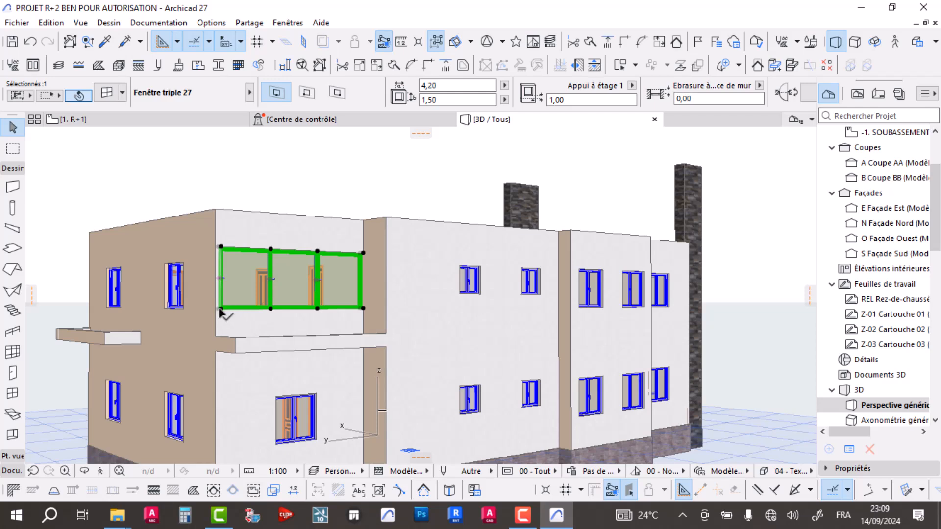
{"action": "left_click", "coordinate": [220, 310]}
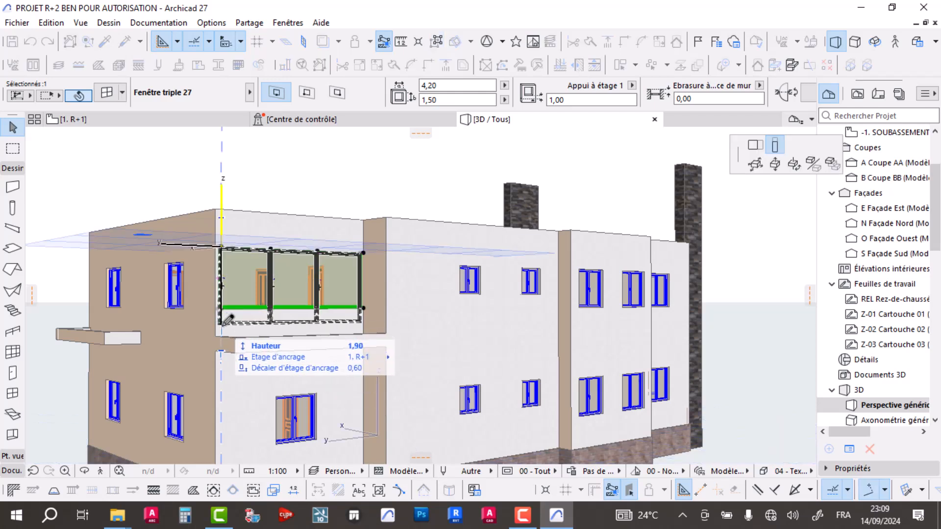
{"action": "left_click", "coordinate": [225, 325]}
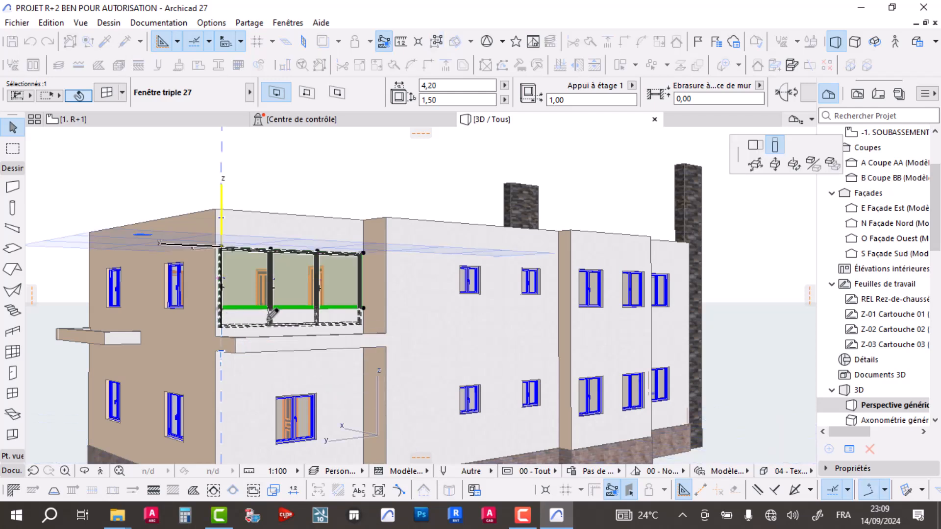
Step: Stretch the top of the ground-floor double-sash window farther from the stone-clad column upward to a height of 2.00
{"action": "middle_click_drag", "start_coordinate": [373, 338], "coordinate": [351, 289], "text": "shift"}
{"action": "left_click", "coordinate": [605, 295]}
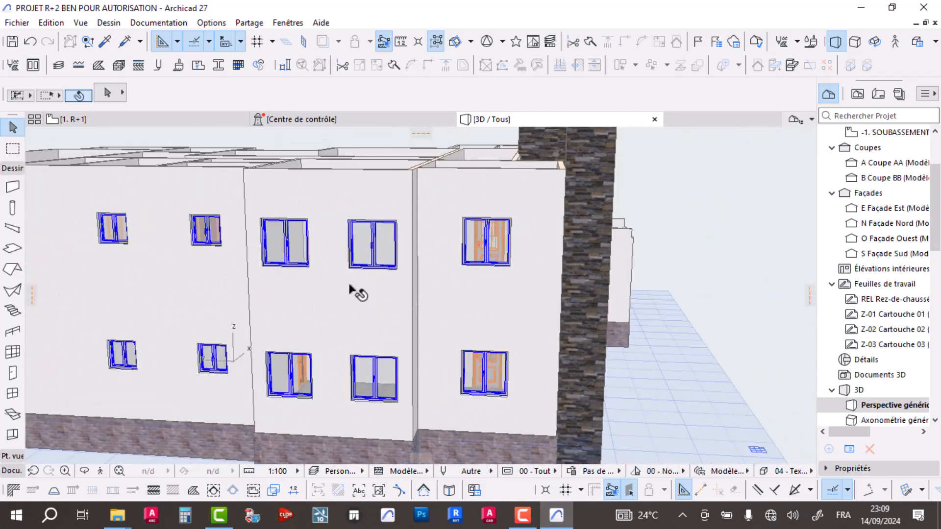
{"action": "left_click", "coordinate": [292, 263]}
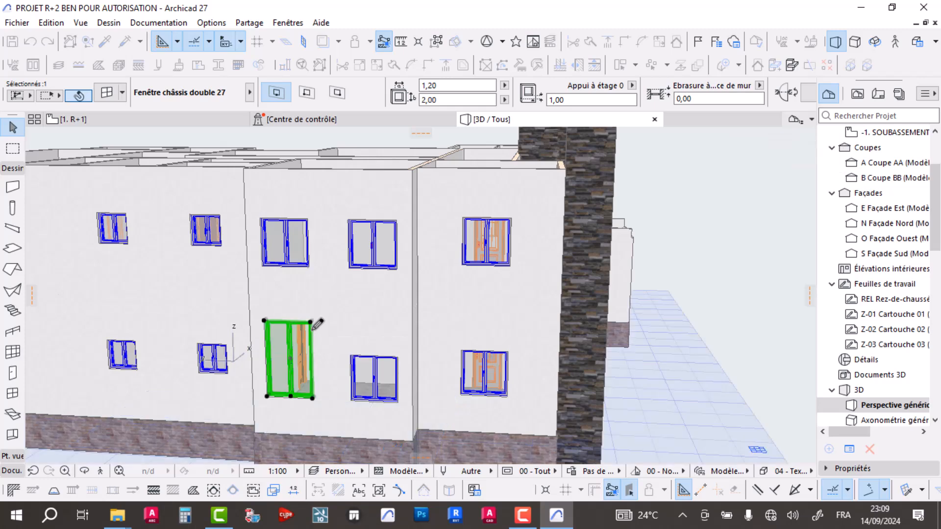
Step: Stretch the top of the ground-floor double-sash window nearer the stone-clad column upward to match its 2.00 high neighbour
{"action": "left_click", "coordinate": [316, 324]}
{"action": "scroll", "coordinate": [316, 340], "scroll_direction": "up", "scroll_amount": 8}
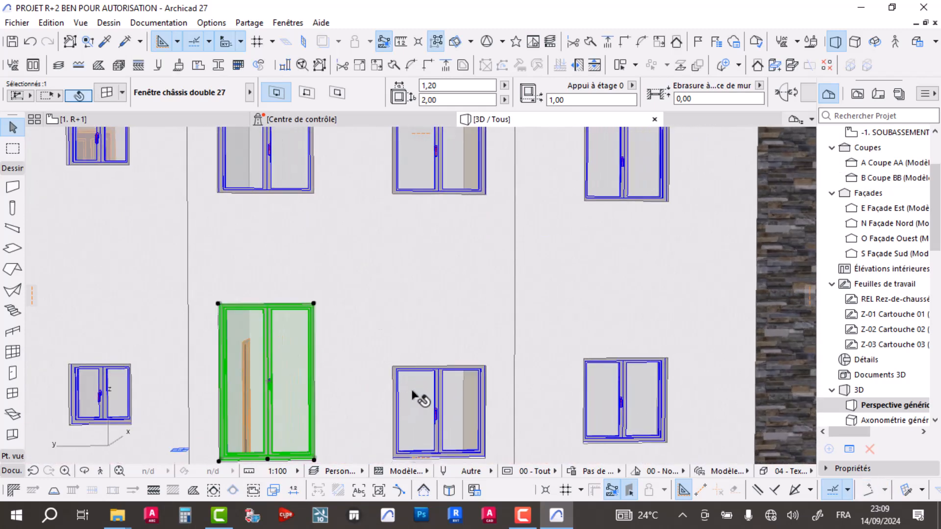
{"action": "left_click", "coordinate": [420, 398]}
{"action": "left_click", "coordinate": [394, 365]}
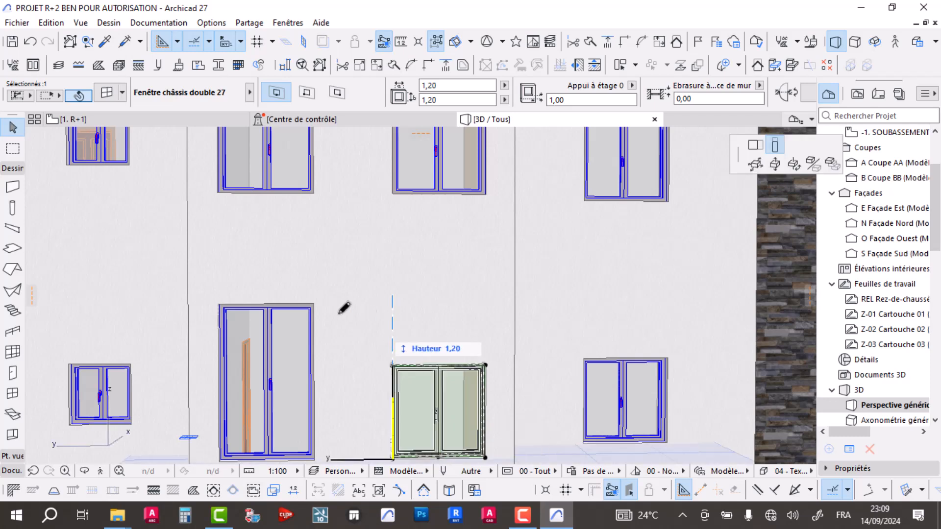
{"action": "left_click", "coordinate": [275, 177]}
Step: Stretch the bottoms of the two upper-floor windows above the tall pair downward together, for a height of about 1.98
{"action": "left_click", "coordinate": [299, 183]}
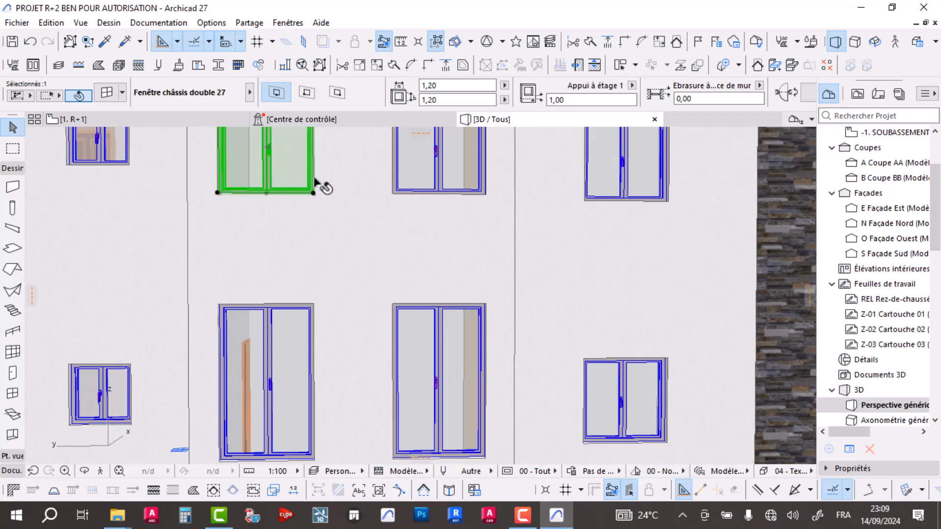
{"action": "left_click", "coordinate": [392, 194]}
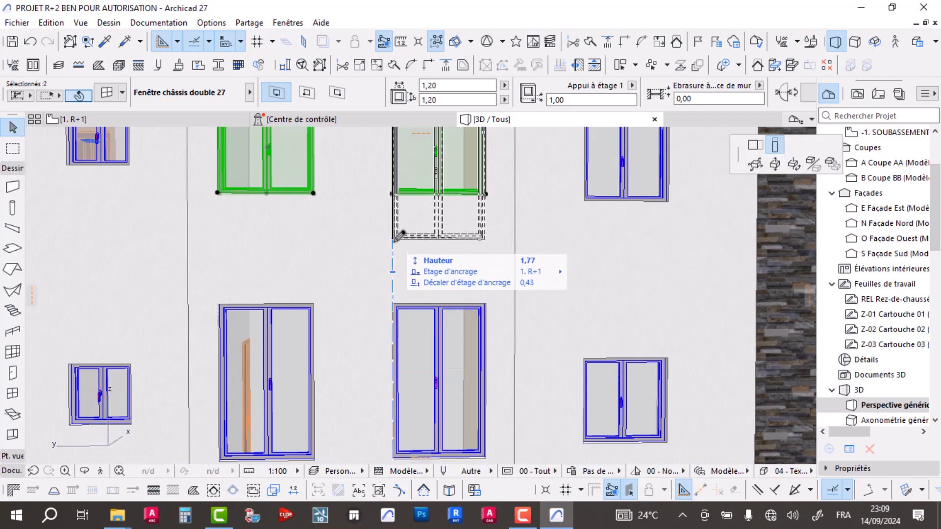
{"action": "left_click", "coordinate": [342, 250]}
{"action": "middle_click_drag", "start_coordinate": [273, 299], "coordinate": [491, 251], "text": "shift"}
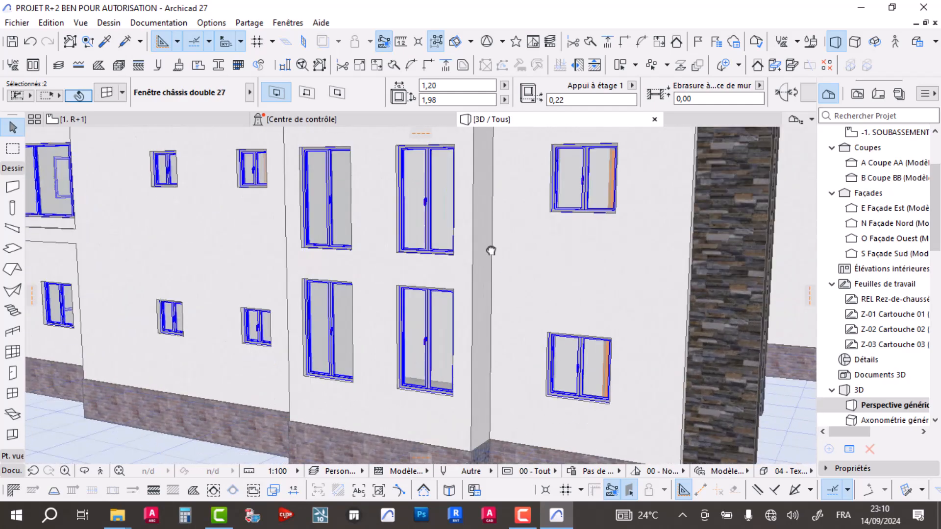
Step: Raise the bottom edges of both tall ground-floor windows together, for a height of 1.20 and a sill height of 1.80
{"action": "left_click", "coordinate": [441, 319]}
{"action": "left_click", "coordinate": [337, 331], "text": "shift"}
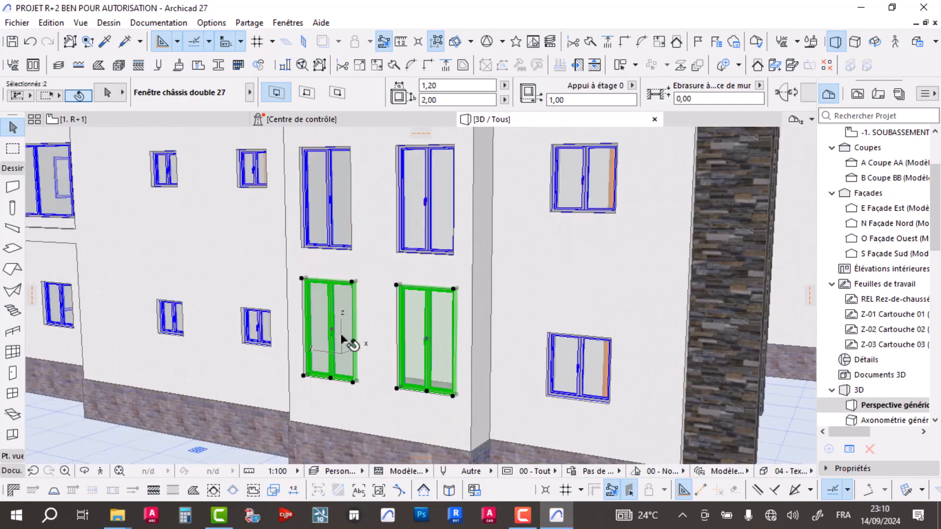
{"action": "left_click", "coordinate": [453, 396]}
{"action": "left_click", "coordinate": [454, 350]}
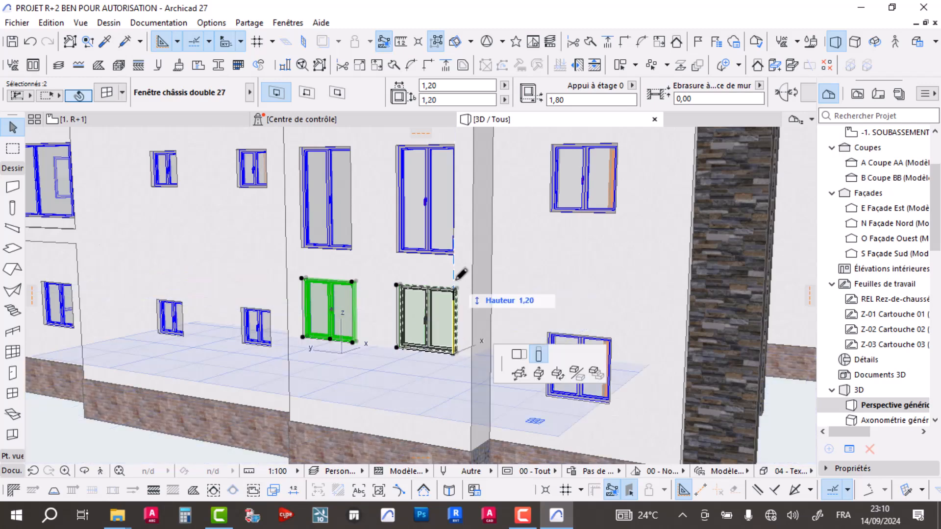
Step: Stretch the tops of the paired ground-floor windows upward, for a height of about 1.49
{"action": "left_click", "coordinate": [454, 273]}
{"action": "scroll", "coordinate": [440, 257], "scroll_direction": "up", "scroll_amount": 3}
{"action": "middle_click_drag", "start_coordinate": [441, 260], "coordinate": [444, 240], "text": "shift"}
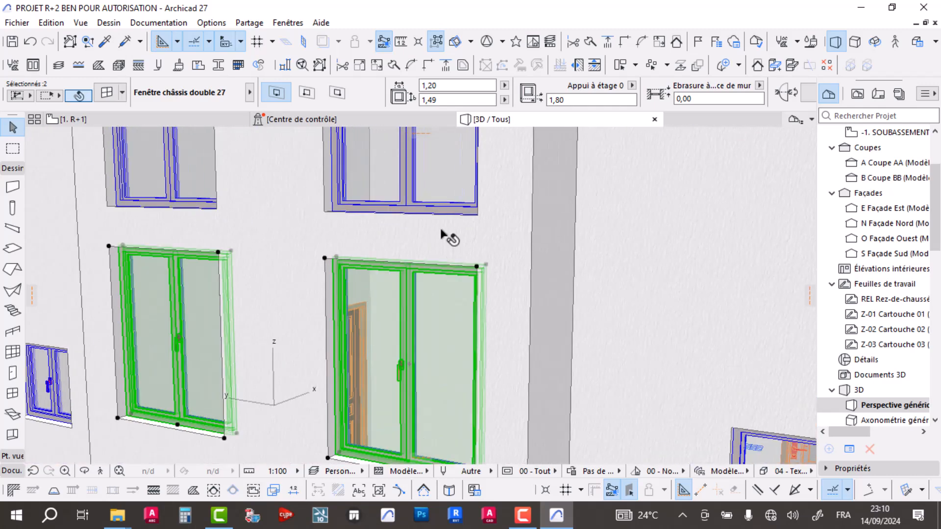
{"action": "left_click", "coordinate": [447, 238]}
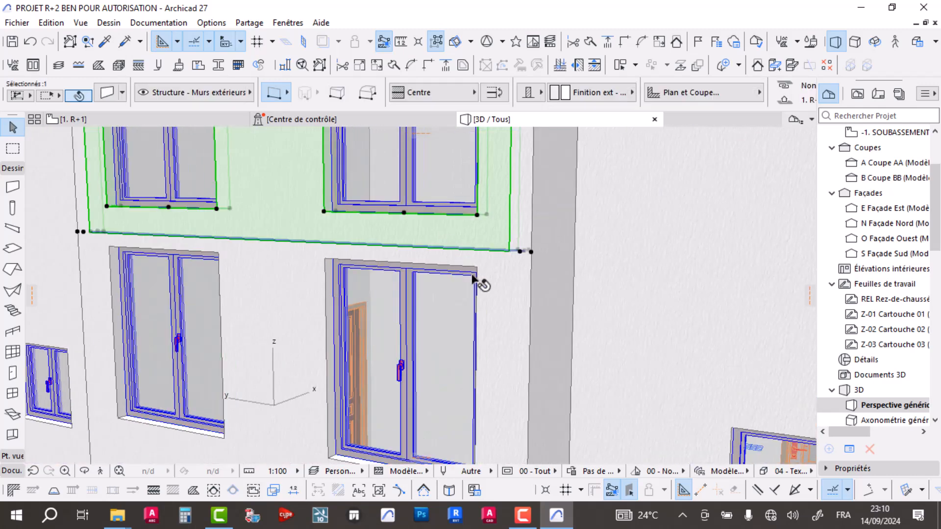
{"action": "left_click", "coordinate": [456, 285]}
{"action": "key", "text": "Escape"}
{"action": "scroll", "coordinate": [329, 231], "scroll_direction": "down", "scroll_amount": 5}
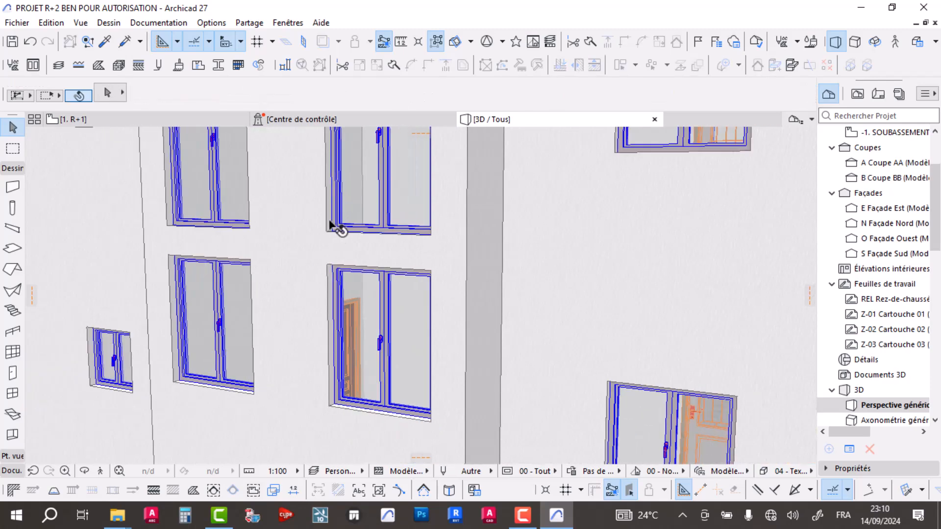
{"action": "scroll", "coordinate": [366, 231], "scroll_direction": "down", "scroll_amount": 5}
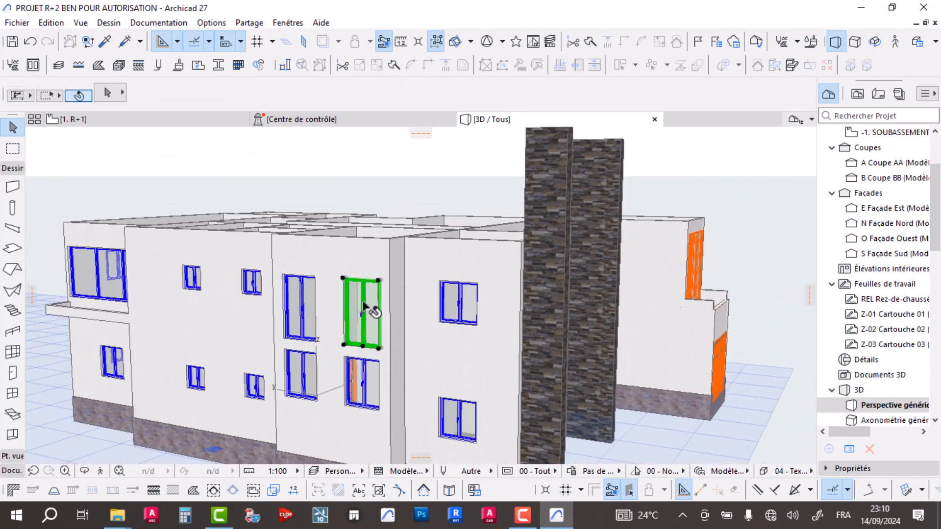
Step: Stretch the tops of the two tall upper-floor windows toward the wall top, for a height of about 2.92
{"action": "left_click", "coordinate": [364, 307]}
{"action": "left_click", "coordinate": [379, 281]}
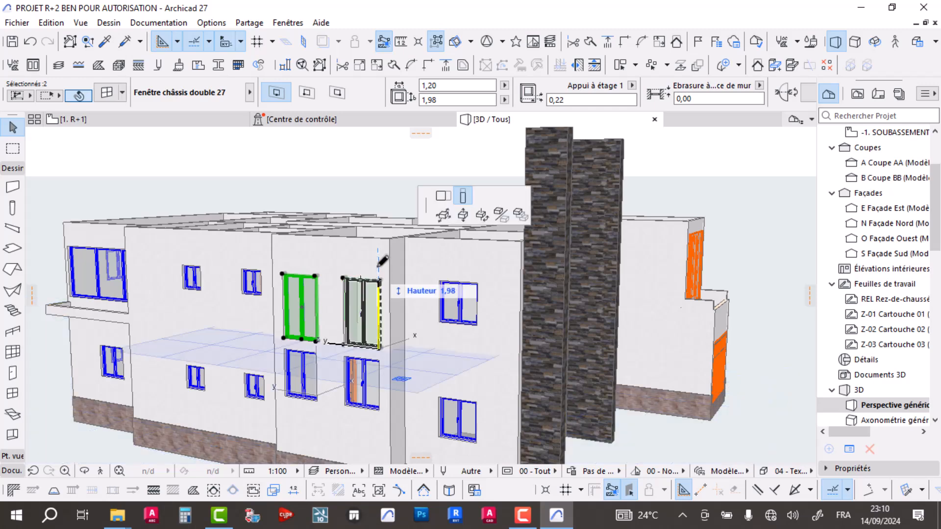
{"action": "left_click", "coordinate": [366, 243]}
{"action": "scroll", "coordinate": [347, 248], "scroll_direction": "up", "scroll_amount": 2}
{"action": "scroll", "coordinate": [348, 247], "scroll_direction": "down", "scroll_amount": 2}
{"action": "middle_click_drag", "start_coordinate": [311, 342], "coordinate": [429, 324], "text": "shift"}
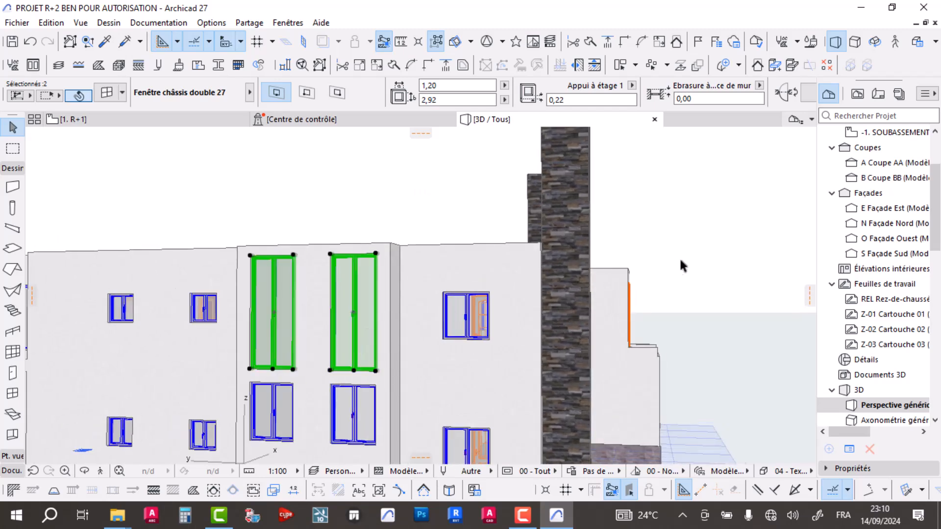
{"action": "middle_click_drag", "start_coordinate": [254, 342], "coordinate": [303, 315], "text": "shift"}
{"action": "left_click", "coordinate": [299, 357]}
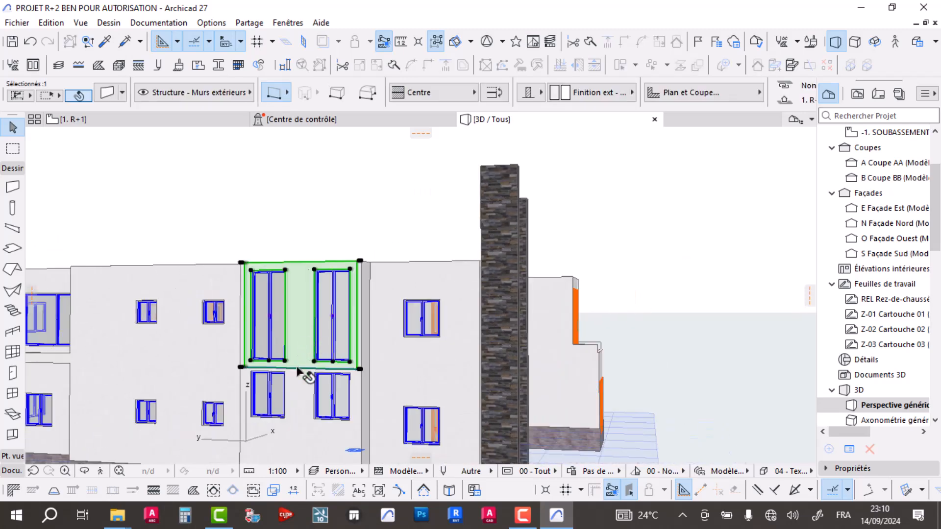
{"action": "left_click", "coordinate": [297, 381], "text": "shift"}
{"action": "scroll", "coordinate": [312, 341], "scroll_direction": "down", "scroll_amount": 2}
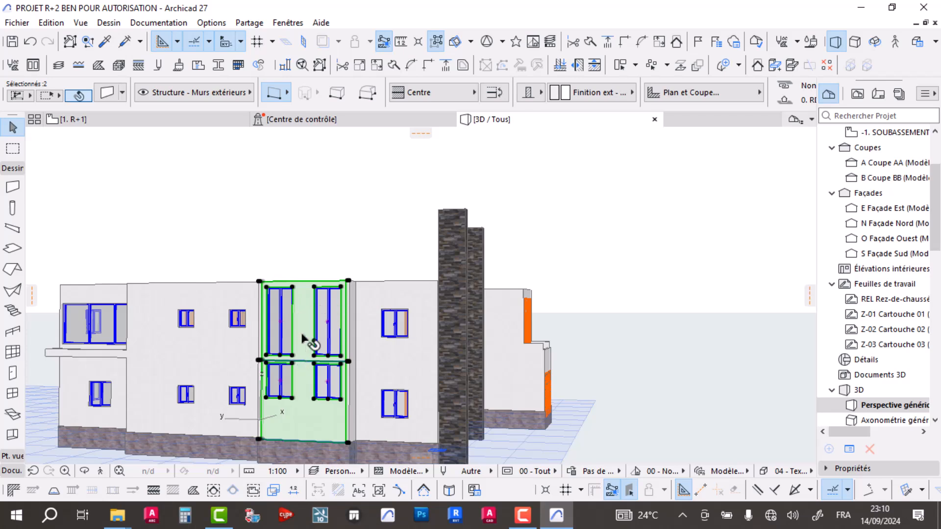
{"action": "left_click", "coordinate": [367, 208]}
{"action": "left_click", "coordinate": [328, 328]}
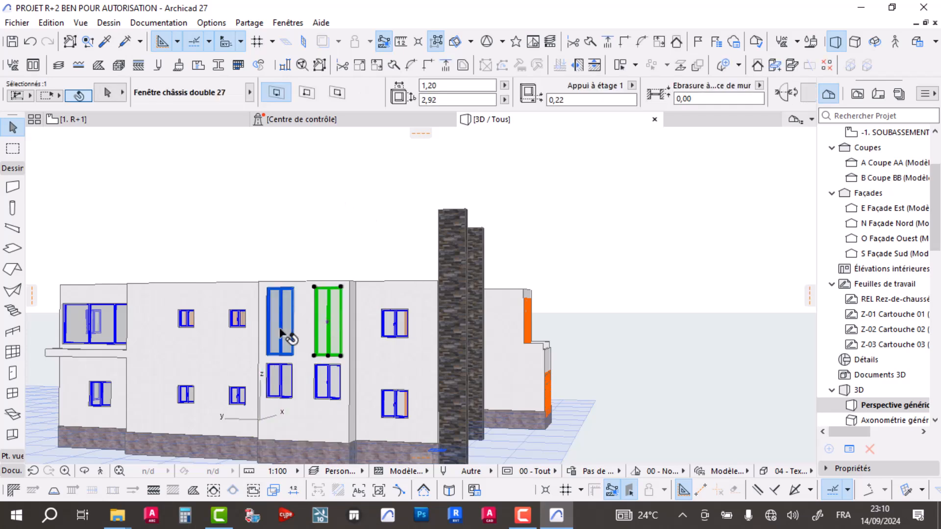
{"action": "key", "text": "Escape"}
{"action": "middle_click_drag", "start_coordinate": [292, 338], "coordinate": [411, 304], "text": "shift"}
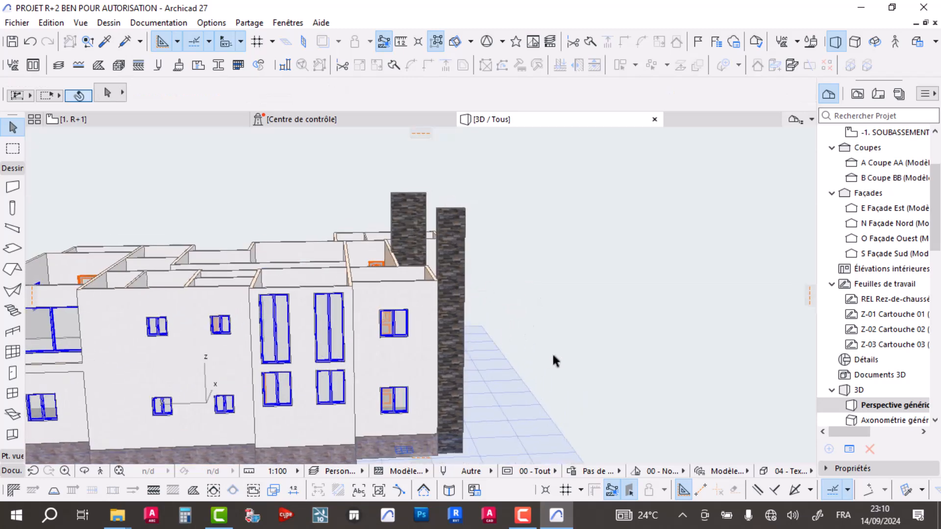
Step: Move the stone-clad column beside the facade wall by 0.19 to the wall's outer corner
{"action": "middle_click_drag", "start_coordinate": [545, 352], "coordinate": [252, 349], "text": "shift"}
{"action": "middle_click_drag", "start_coordinate": [443, 349], "coordinate": [399, 328], "text": "shift"}
{"action": "middle_click_drag", "start_coordinate": [455, 341], "coordinate": [512, 395], "text": "shift"}
{"action": "scroll", "coordinate": [438, 280], "scroll_direction": "up", "scroll_amount": 10}
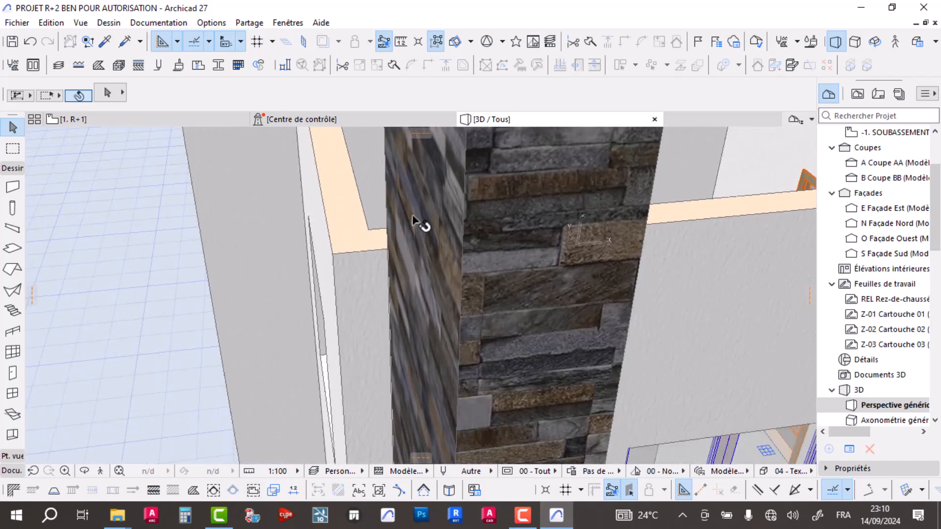
{"action": "left_click", "coordinate": [413, 214]}
{"action": "left_click_drag", "start_coordinate": [389, 245], "coordinate": [337, 256]}
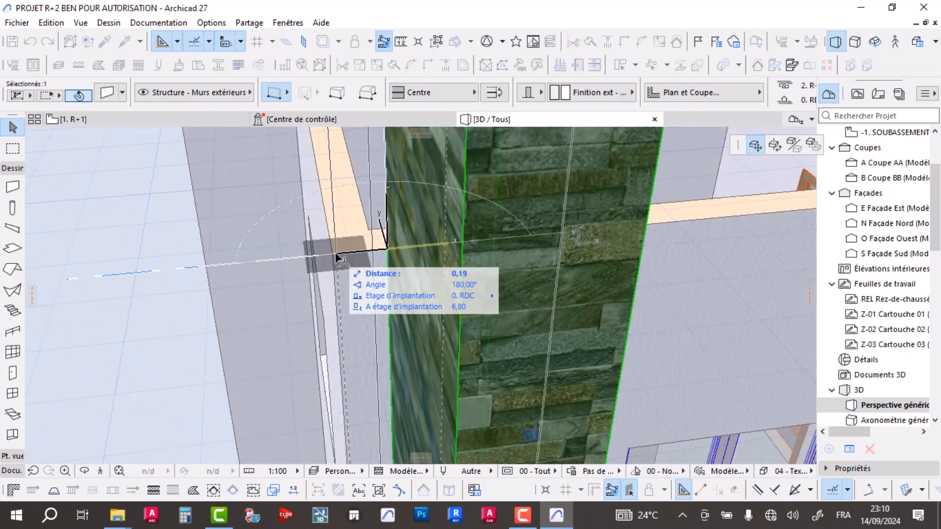
{"action": "left_click", "coordinate": [336, 254]}
Step: Examine the moved column, the second stone-clad column and the adjoining facades from several angles
{"action": "scroll", "coordinate": [405, 257], "scroll_direction": "down", "scroll_amount": 7}
{"action": "middle_click_drag", "start_coordinate": [312, 334], "coordinate": [542, 280], "text": "shift"}
{"action": "scroll", "coordinate": [542, 279], "scroll_direction": "down", "scroll_amount": 4}
{"action": "middle_click_drag", "start_coordinate": [663, 325], "coordinate": [361, 337], "text": "shift"}
{"action": "middle_click_drag", "start_coordinate": [537, 305], "coordinate": [298, 279]}
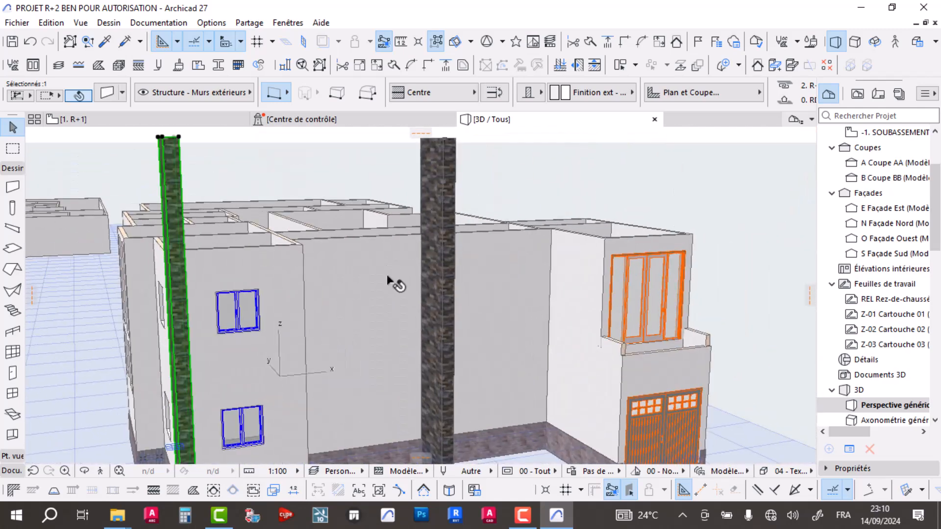
{"action": "left_click", "coordinate": [440, 178]}
{"action": "left_click", "coordinate": [174, 183], "text": "shift"}
{"action": "key", "text": "Escape"}
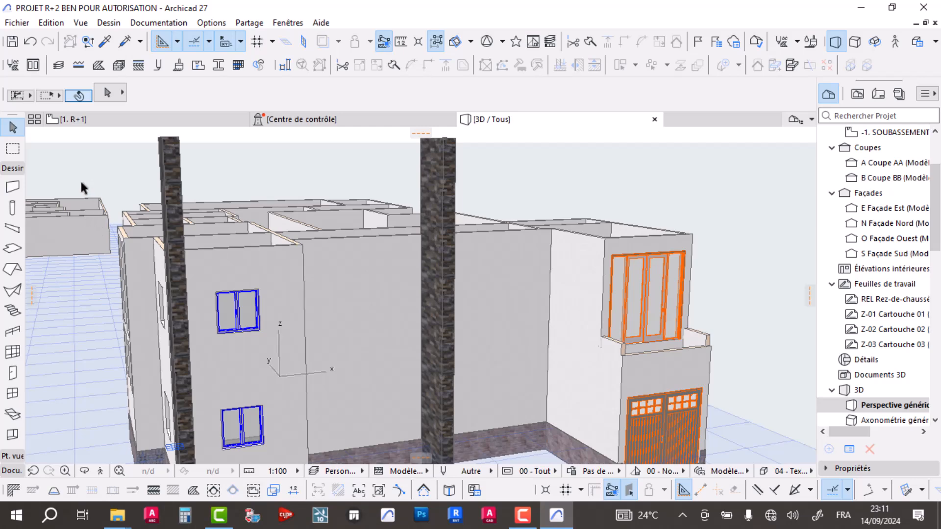
{"action": "scroll", "coordinate": [308, 260], "scroll_direction": "down", "scroll_amount": 3}
{"action": "middle_click_drag", "start_coordinate": [498, 299], "coordinate": [273, 243], "text": "shift"}
Step: In the R+1 plan, stretch the window of the small room adjoining BUREAU to a width of about 1.44
{"action": "left_click", "coordinate": [80, 116]}
{"action": "scroll", "coordinate": [499, 249], "scroll_direction": "down", "scroll_amount": 4}
{"action": "middle_click_drag", "start_coordinate": [507, 245], "coordinate": [365, 233]}
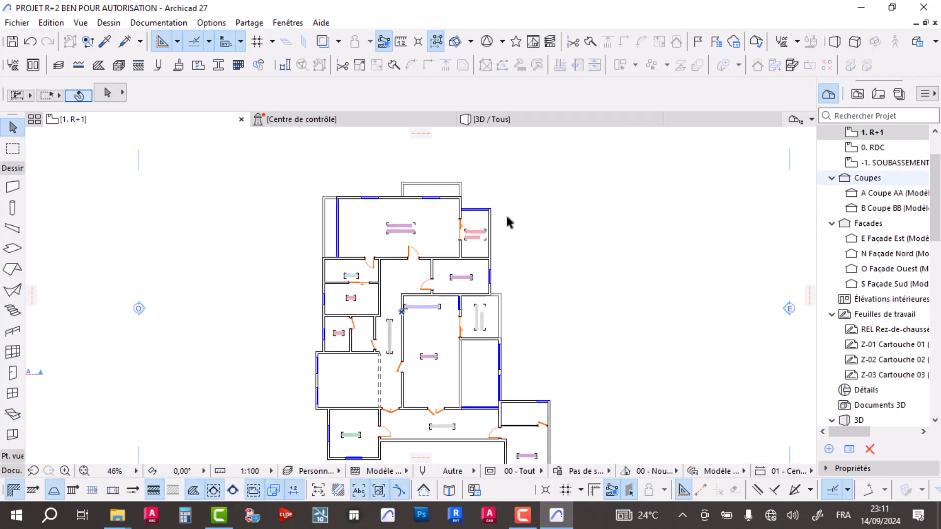
{"action": "scroll", "coordinate": [513, 224], "scroll_direction": "down", "scroll_amount": 2}
{"action": "scroll", "coordinate": [441, 236], "scroll_direction": "up", "scroll_amount": 5}
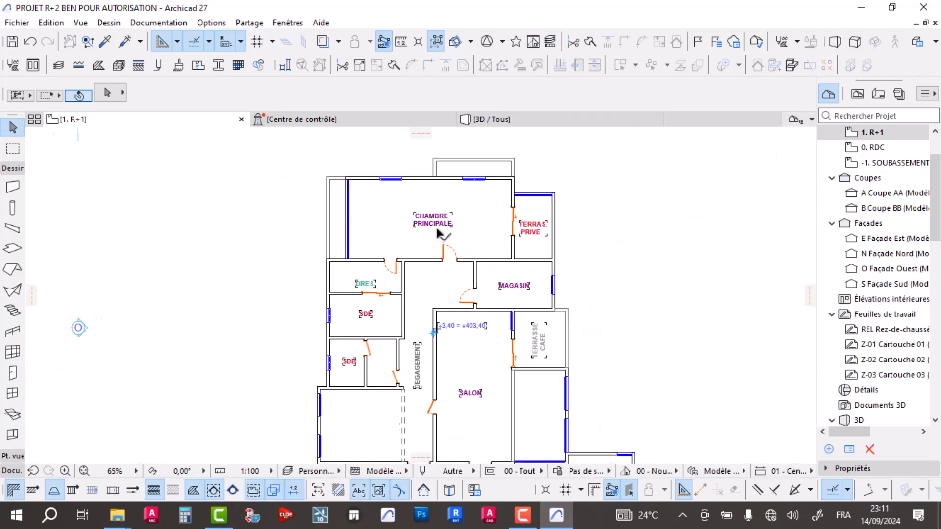
{"action": "scroll", "coordinate": [387, 255], "scroll_direction": "down", "scroll_amount": 3}
{"action": "scroll", "coordinate": [505, 277], "scroll_direction": "up", "scroll_amount": 1}
{"action": "scroll", "coordinate": [514, 294], "scroll_direction": "up", "scroll_amount": 4}
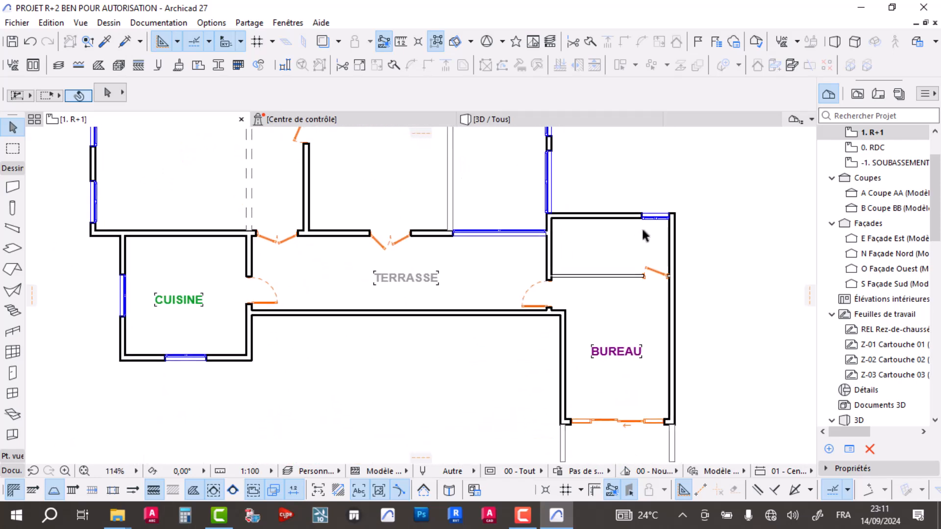
{"action": "scroll", "coordinate": [642, 227], "scroll_direction": "up", "scroll_amount": 3}
{"action": "left_click", "coordinate": [646, 208]}
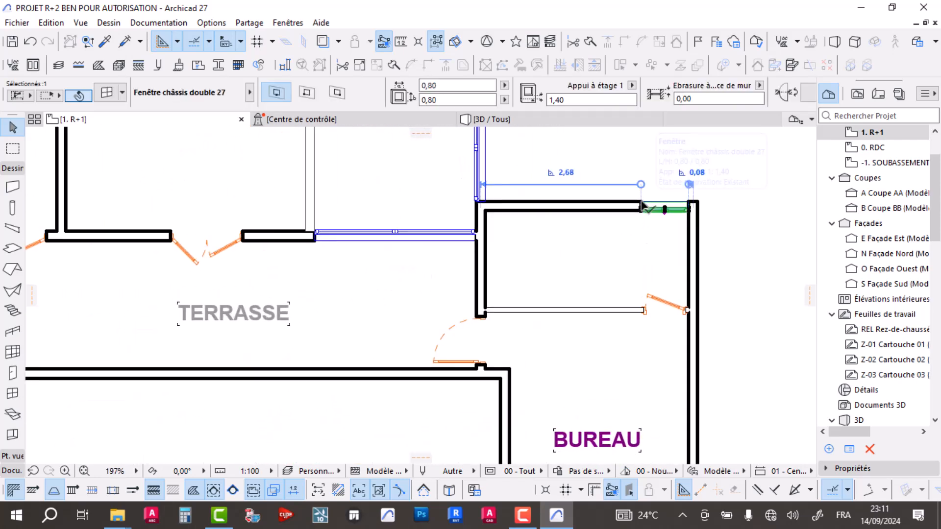
{"action": "left_click", "coordinate": [642, 201]}
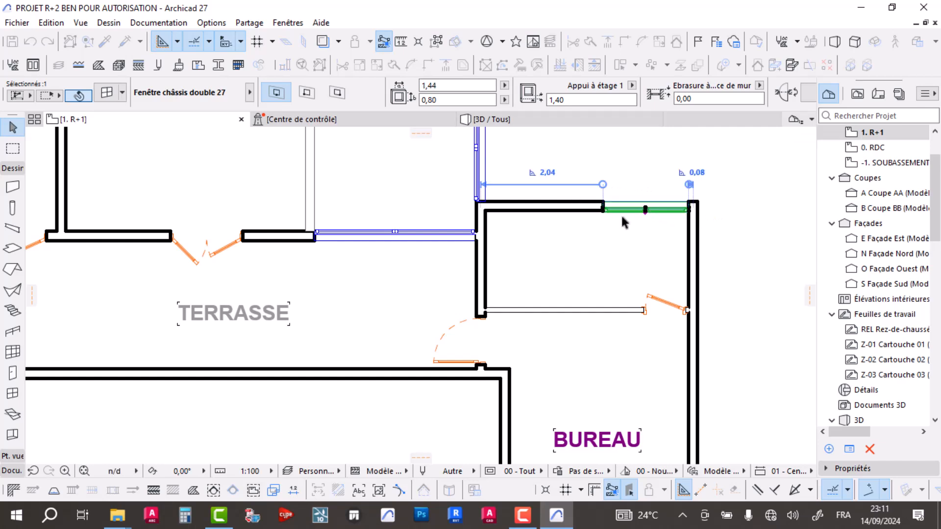
{"action": "scroll", "coordinate": [642, 206], "scroll_direction": "down", "scroll_amount": 3}
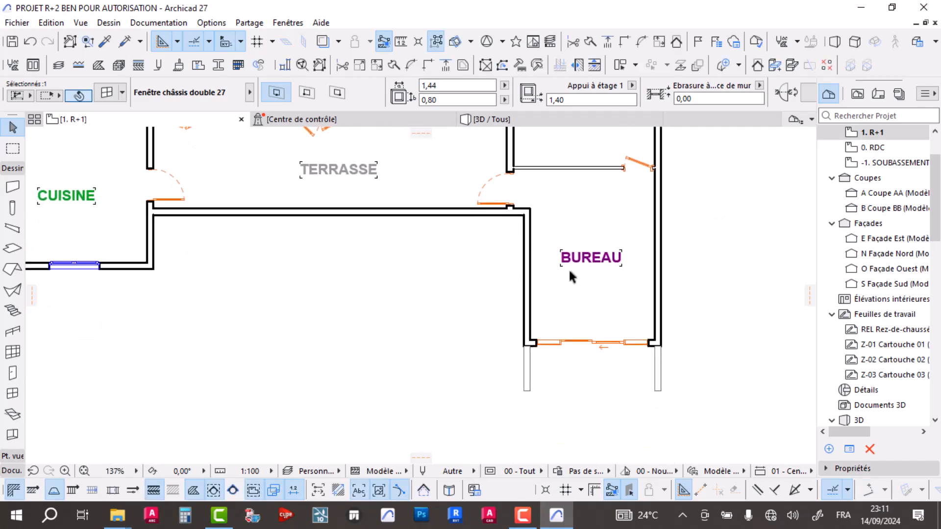
{"action": "key", "text": "Escape"}
Step: Copy the settings of the 2.70 wide window beside TERRASSE and place a matching window in BUREAU's side wall facing CUISINE
{"action": "scroll", "coordinate": [572, 234], "scroll_direction": "down", "scroll_amount": 5}
{"action": "middle_click_drag", "start_coordinate": [511, 200], "coordinate": [478, 321]}
{"action": "scroll", "coordinate": [473, 325], "scroll_direction": "up", "scroll_amount": 4}
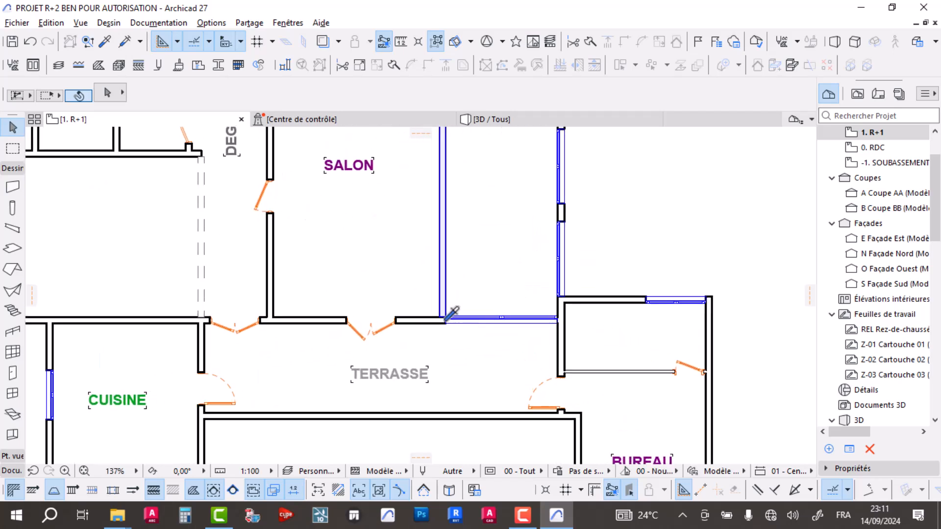
{"action": "left_click", "coordinate": [450, 320], "text": "alt"}
{"action": "scroll", "coordinate": [553, 275], "scroll_direction": "down", "scroll_amount": 3}
{"action": "scroll", "coordinate": [557, 261], "scroll_direction": "up", "scroll_amount": 5}
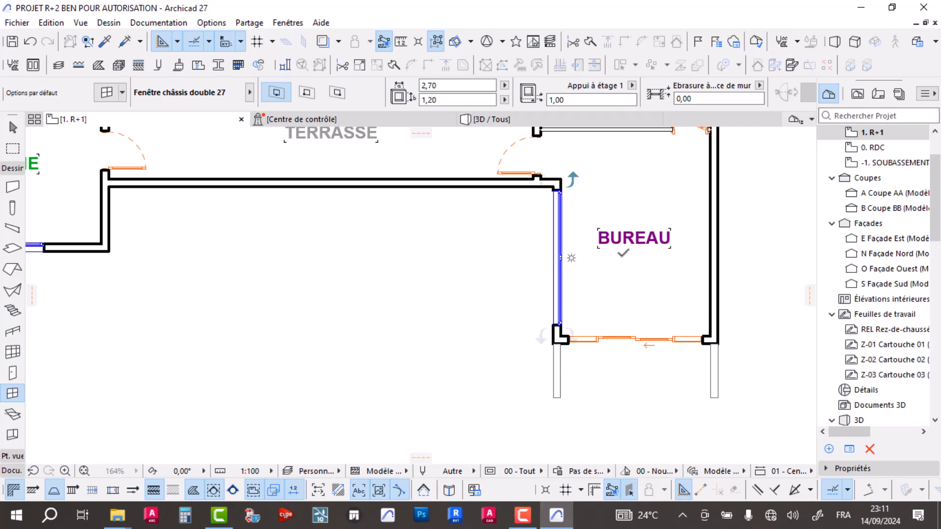
Step: In the 3D view, stretch the top of BUREAU's new window level with the balcony door's top, for a height of 1.85
{"action": "left_click", "coordinate": [529, 118]}
{"action": "middle_click_drag", "start_coordinate": [530, 266], "coordinate": [462, 300], "text": "shift"}
{"action": "scroll", "coordinate": [434, 254], "scroll_direction": "up", "scroll_amount": 2}
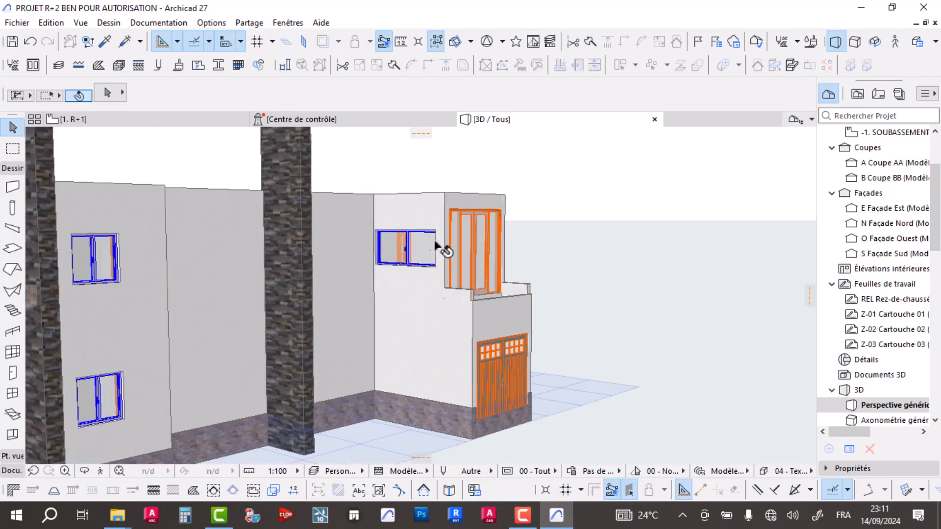
{"action": "scroll", "coordinate": [431, 254], "scroll_direction": "up", "scroll_amount": 2}
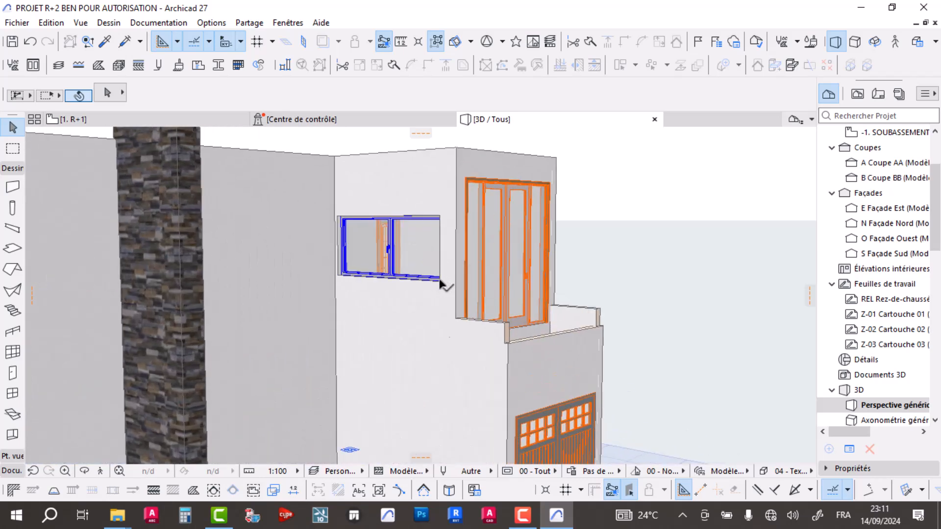
{"action": "left_click", "coordinate": [440, 282]}
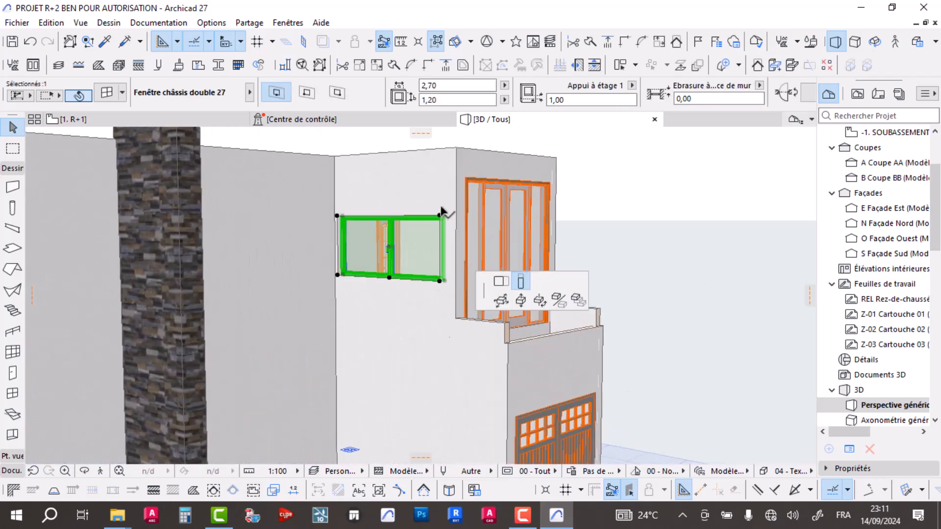
{"action": "left_click", "coordinate": [556, 186]}
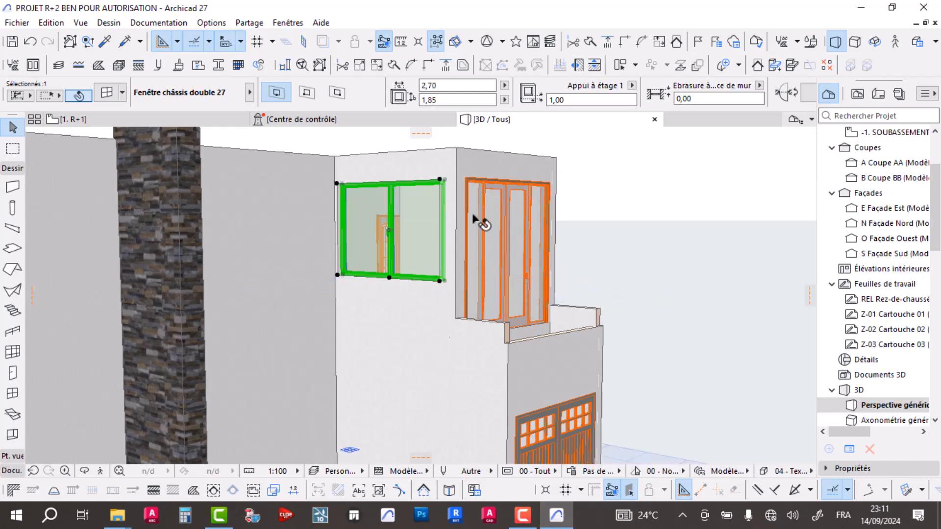
Step: Try to stretch the bottom of BUREAU's side window down in the 3D view, for a height of 2.50 and a sill of 0.35
{"action": "middle_click_drag", "start_coordinate": [490, 265], "coordinate": [415, 289], "text": "shift"}
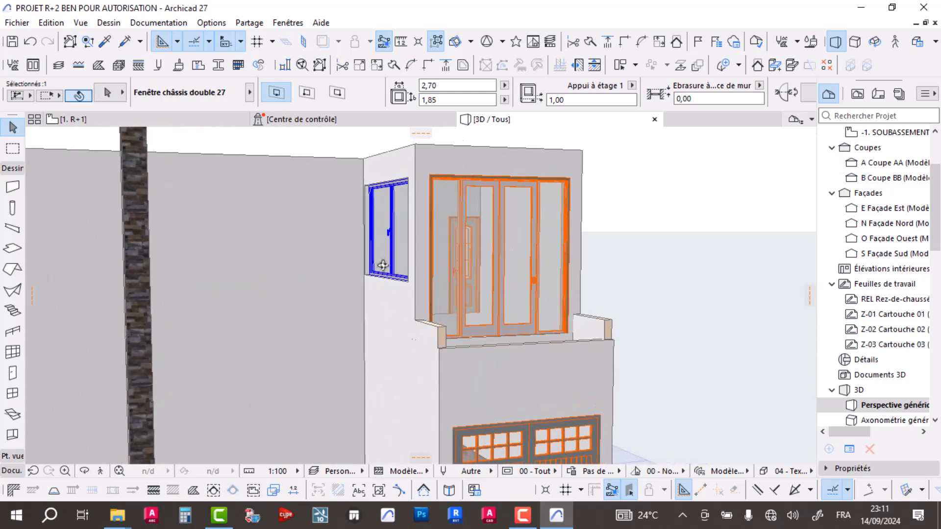
{"action": "scroll", "coordinate": [414, 289], "scroll_direction": "up", "scroll_amount": 2}
{"action": "left_click", "coordinate": [410, 282]}
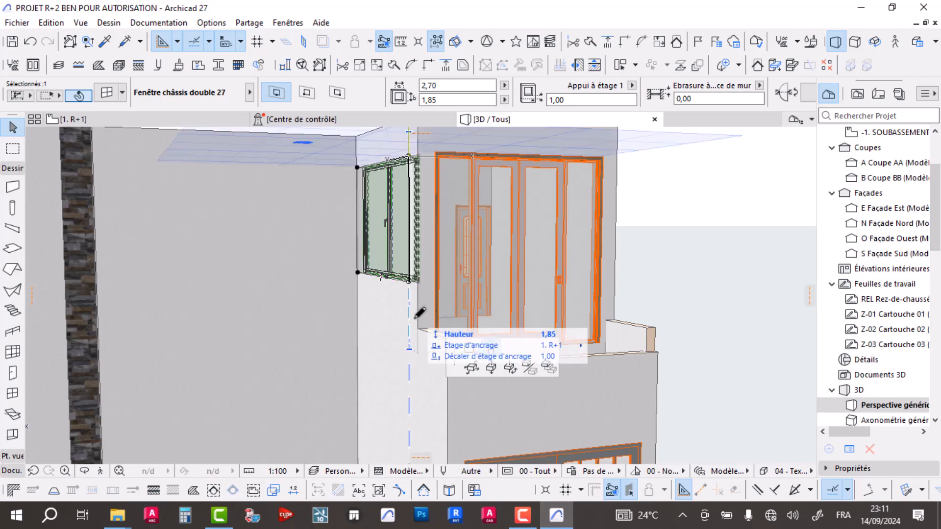
{"action": "left_click", "coordinate": [417, 340]}
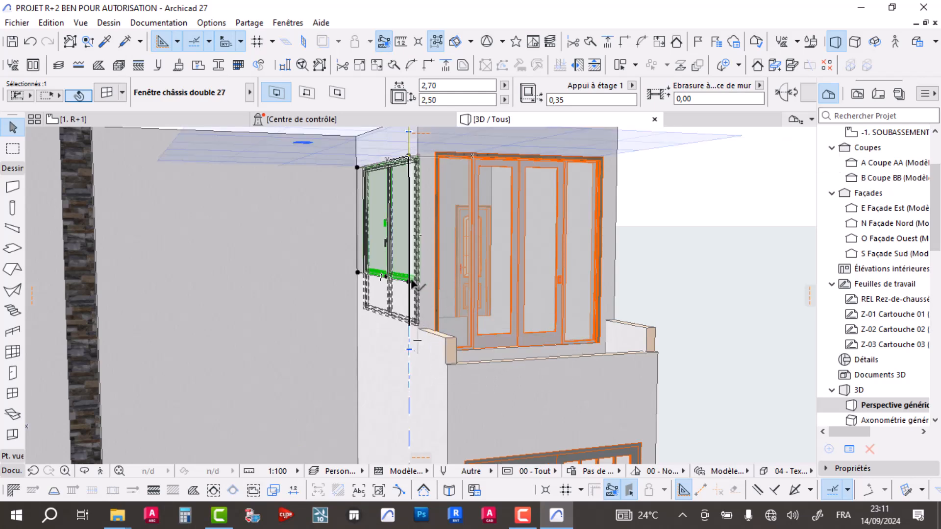
{"action": "scroll", "coordinate": [417, 340], "scroll_direction": "down", "scroll_amount": 3}
{"action": "middle_click_drag", "start_coordinate": [418, 339], "coordinate": [462, 325], "text": "shift"}
{"action": "middle_click_drag", "start_coordinate": [424, 258], "coordinate": [496, 239], "text": "shift"}
{"action": "middle_click_drag", "start_coordinate": [352, 294], "coordinate": [443, 311], "text": "shift"}
{"action": "middle_click_drag", "start_coordinate": [550, 280], "coordinate": [480, 266], "text": "shift"}
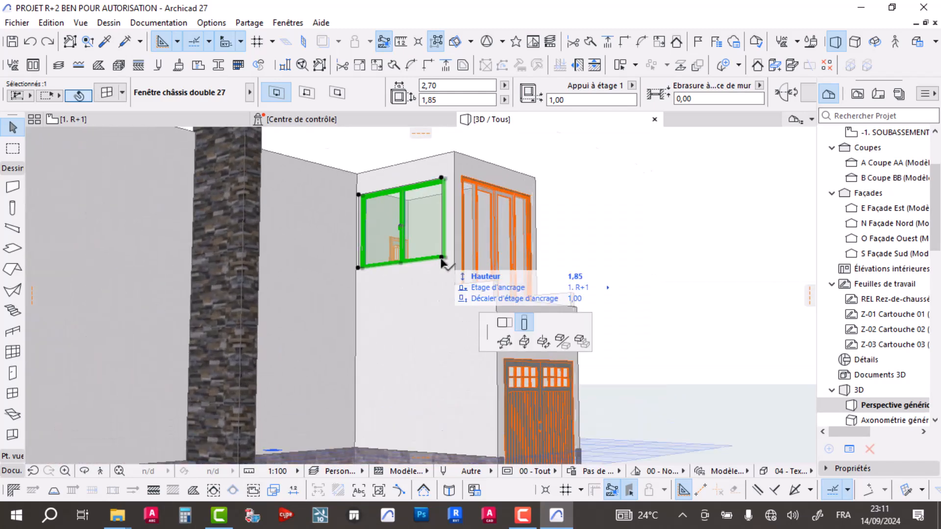
{"action": "left_click", "coordinate": [599, 260]}
{"action": "key", "text": "Escape"}
Step: Try to stretch the lower of the two stacked windows beside the stone-clad column up towards the window above
{"action": "scroll", "coordinate": [587, 268], "scroll_direction": "down", "scroll_amount": 3}
{"action": "middle_click_drag", "start_coordinate": [563, 277], "coordinate": [431, 324], "text": "shift"}
{"action": "scroll", "coordinate": [490, 329], "scroll_direction": "up", "scroll_amount": 3}
{"action": "scroll", "coordinate": [431, 324], "scroll_direction": "up", "scroll_amount": 2}
{"action": "scroll", "coordinate": [338, 318], "scroll_direction": "down", "scroll_amount": 3}
{"action": "middle_click_drag", "start_coordinate": [338, 319], "coordinate": [588, 326], "text": "shift"}
{"action": "scroll", "coordinate": [521, 306], "scroll_direction": "down", "scroll_amount": 3}
{"action": "middle_click_drag", "start_coordinate": [521, 306], "coordinate": [436, 417], "text": "shift"}
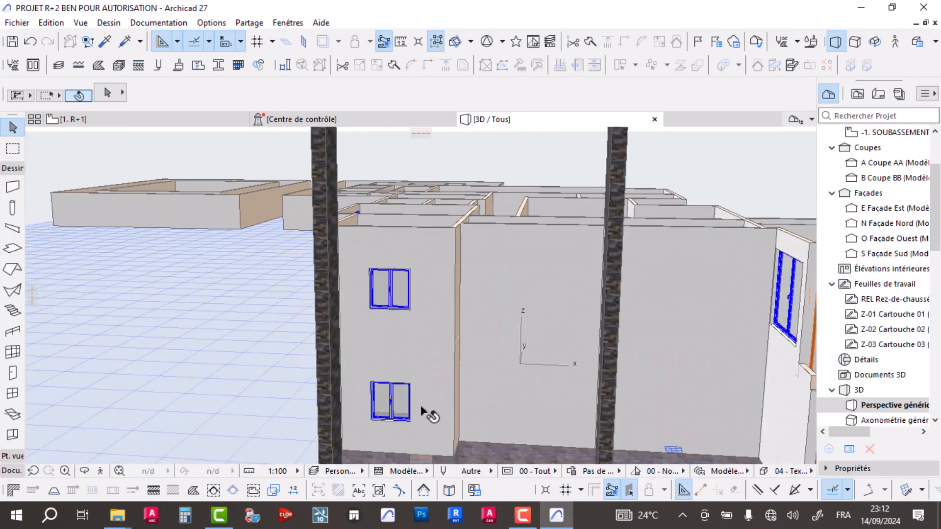
{"action": "left_click", "coordinate": [392, 413]}
{"action": "scroll", "coordinate": [406, 418], "scroll_direction": "up", "scroll_amount": 4}
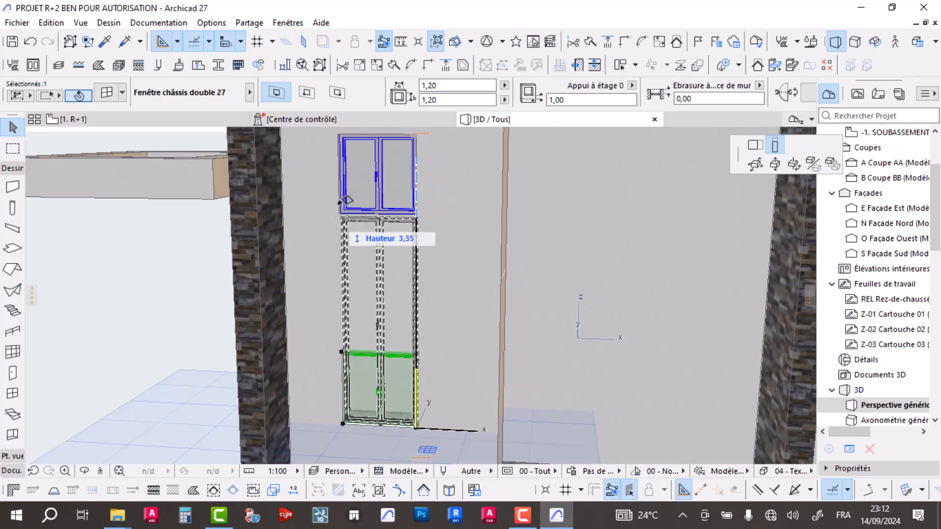
Step: In the R+1 plan, stretch both ends of CUISINE's outer window to the inner wall corners, for a width of 3.50
{"action": "left_click", "coordinate": [95, 120]}
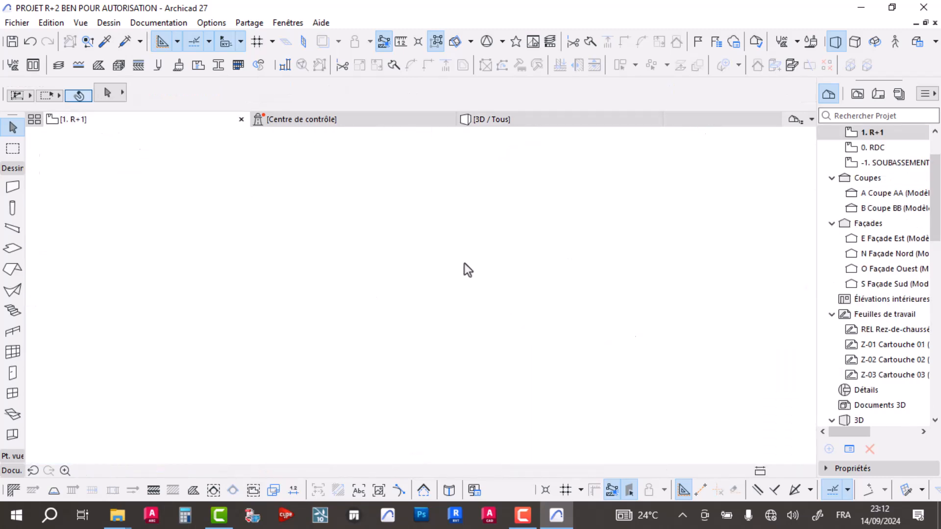
{"action": "scroll", "coordinate": [343, 270], "scroll_direction": "up", "scroll_amount": 5}
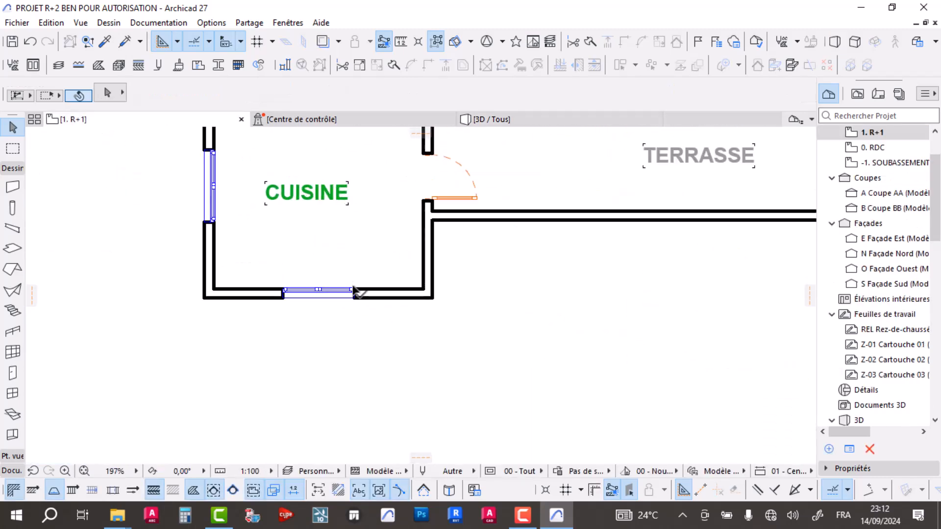
{"action": "left_click", "coordinate": [357, 293]}
{"action": "left_click", "coordinate": [354, 291]}
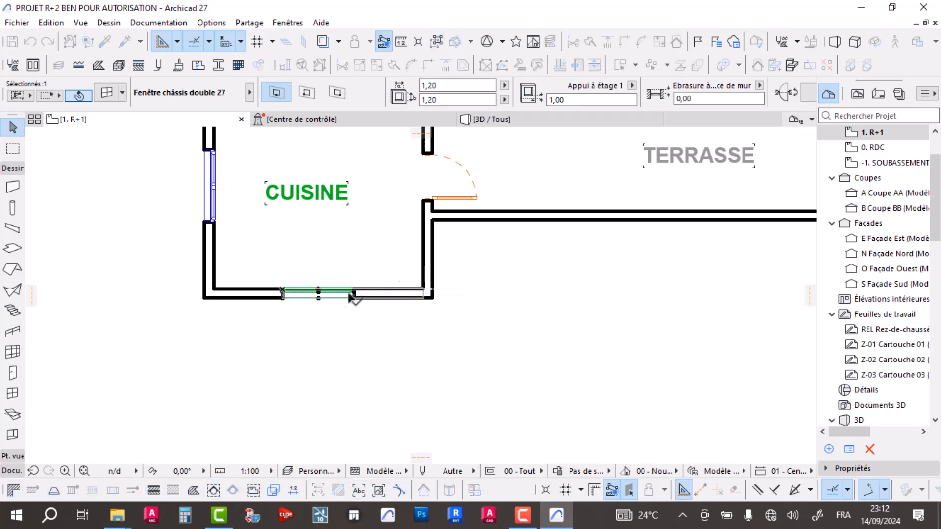
{"action": "left_click", "coordinate": [283, 292]}
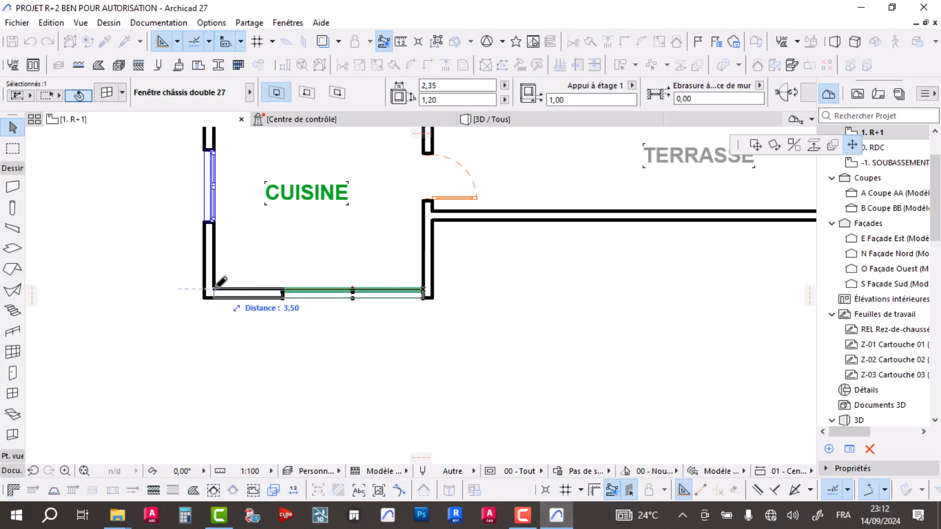
{"action": "left_click", "coordinate": [320, 308]}
Step: Stretch CUISINE's side window up to the inner corner of the adjoining room's wall, for a width of about 2.33
{"action": "left_click", "coordinate": [217, 224]}
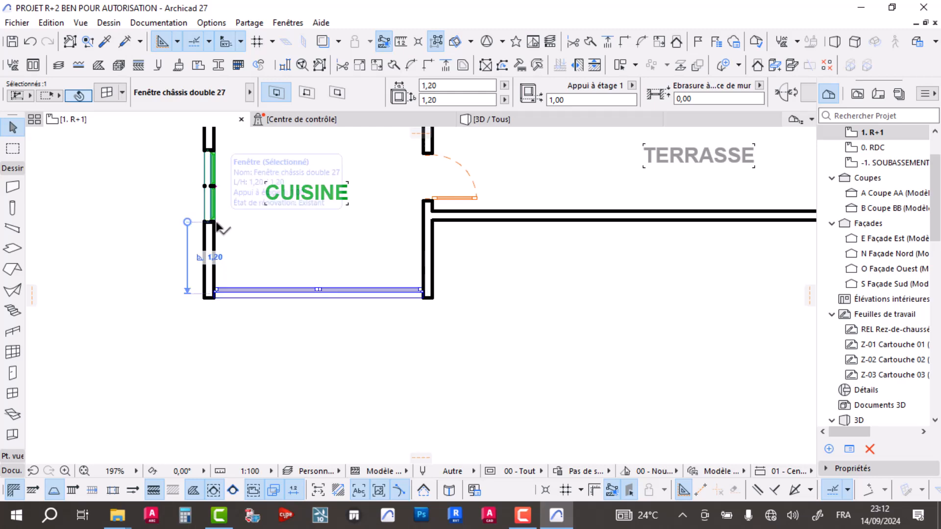
{"action": "middle_click_drag", "start_coordinate": [227, 188], "coordinate": [268, 351]}
{"action": "left_click", "coordinate": [256, 328]}
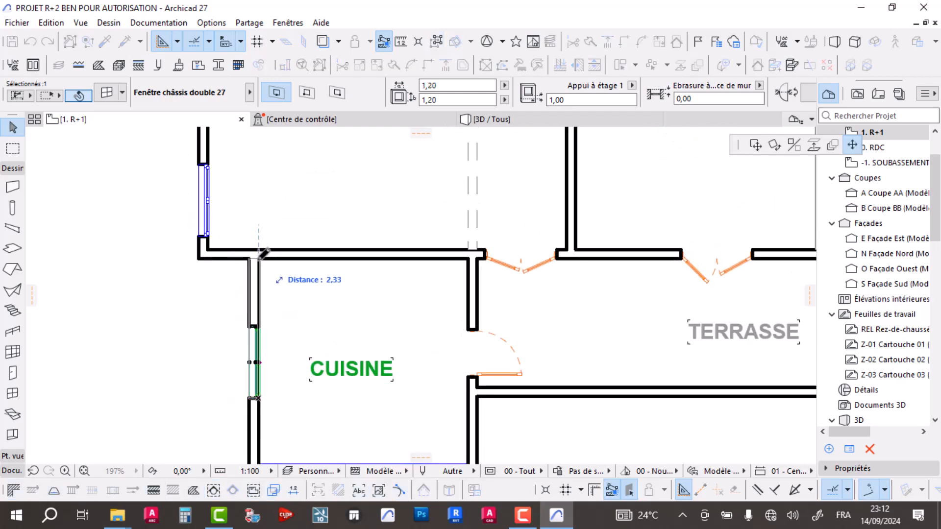
{"action": "left_click", "coordinate": [260, 258]}
{"action": "scroll", "coordinate": [339, 225], "scroll_direction": "down", "scroll_amount": 4}
{"action": "left_click", "coordinate": [418, 303]}
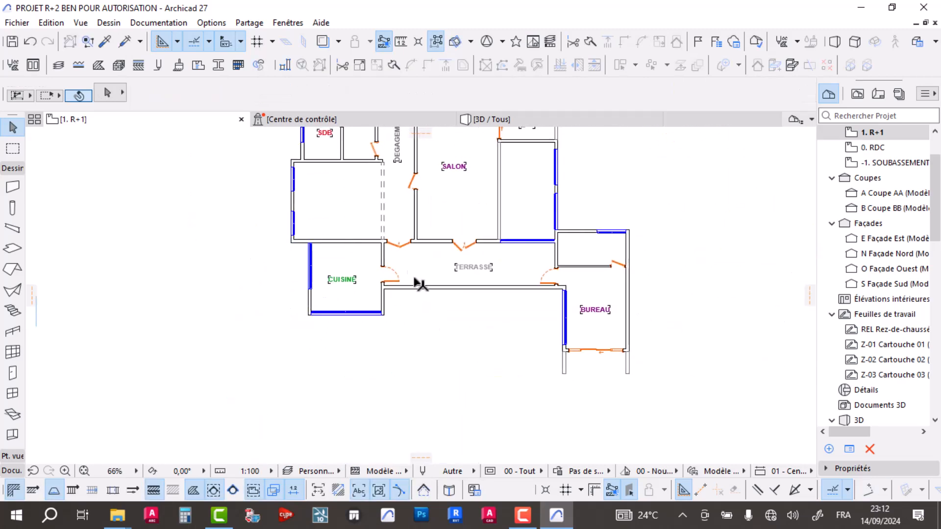
Step: Move the door between CUISINE and TERRASSE along its wall, farther from TERRASSE's outer wall
{"action": "scroll", "coordinate": [399, 266], "scroll_direction": "up", "scroll_amount": 1}
{"action": "scroll", "coordinate": [400, 267], "scroll_direction": "up", "scroll_amount": 2}
{"action": "left_click", "coordinate": [371, 268]}
{"action": "left_click", "coordinate": [363, 298]}
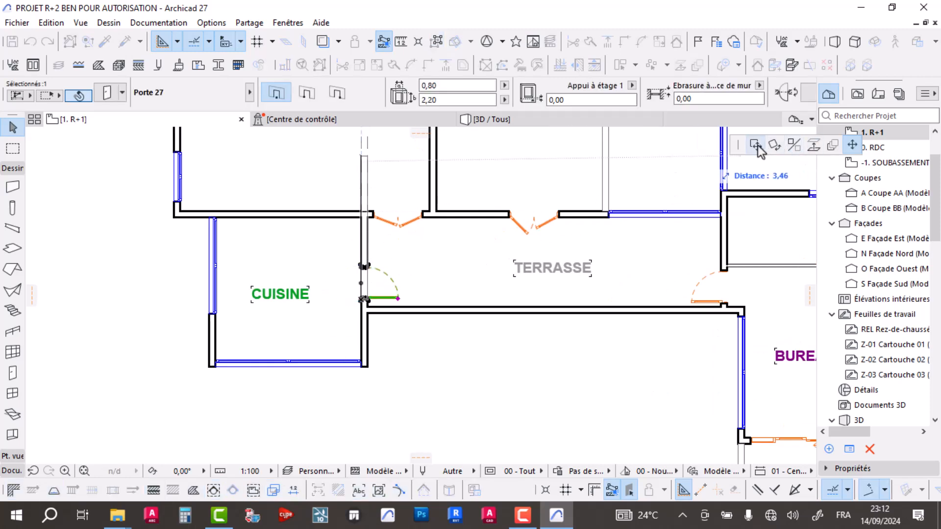
{"action": "left_click", "coordinate": [383, 248]}
{"action": "scroll", "coordinate": [488, 296], "scroll_direction": "down", "scroll_amount": 5}
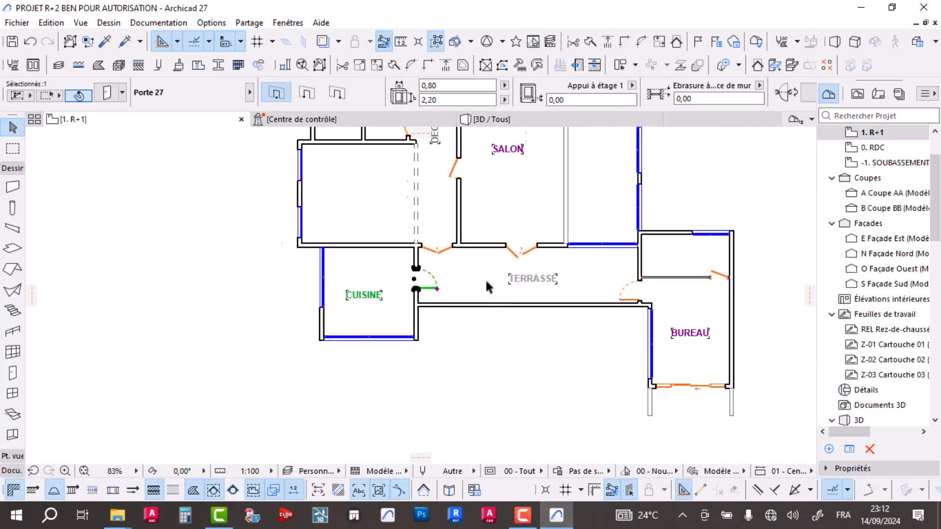
{"action": "middle_click_drag", "start_coordinate": [475, 275], "coordinate": [437, 345]}
{"action": "scroll", "coordinate": [475, 316], "scroll_direction": "up", "scroll_amount": 5}
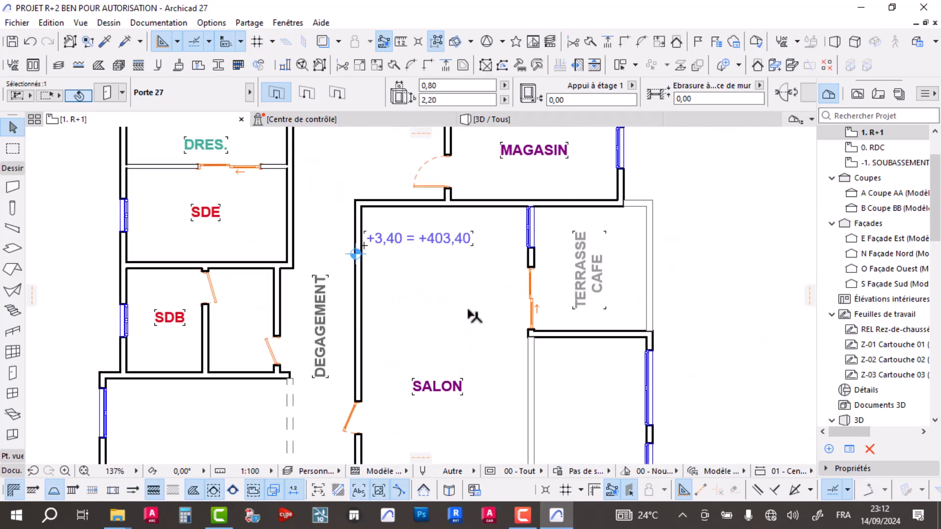
{"action": "scroll", "coordinate": [454, 310], "scroll_direction": "down", "scroll_amount": 3}
{"action": "left_click", "coordinate": [445, 300]}
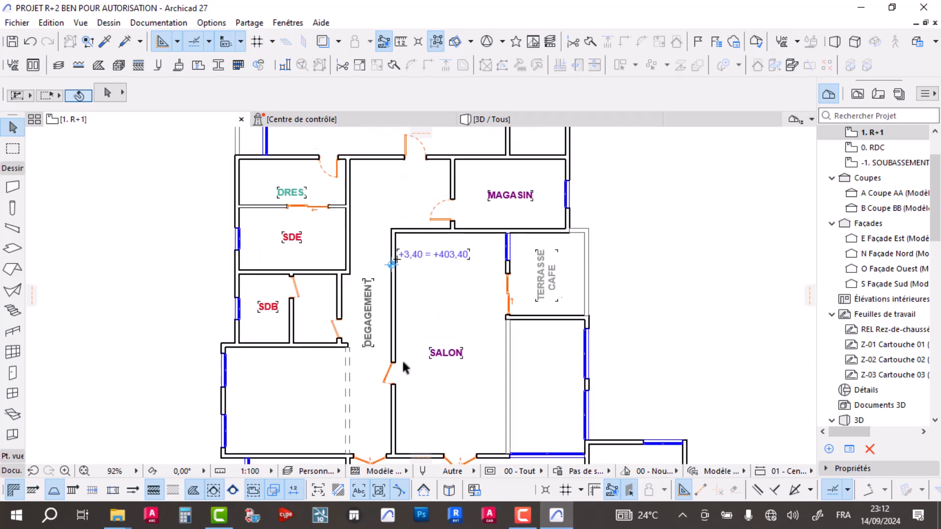
Step: Try to move the door between DEGAGEMENT and SALON along its wall
{"action": "scroll", "coordinate": [402, 358], "scroll_direction": "up", "scroll_amount": 3}
{"action": "left_click", "coordinate": [389, 368]}
{"action": "left_click", "coordinate": [388, 364]}
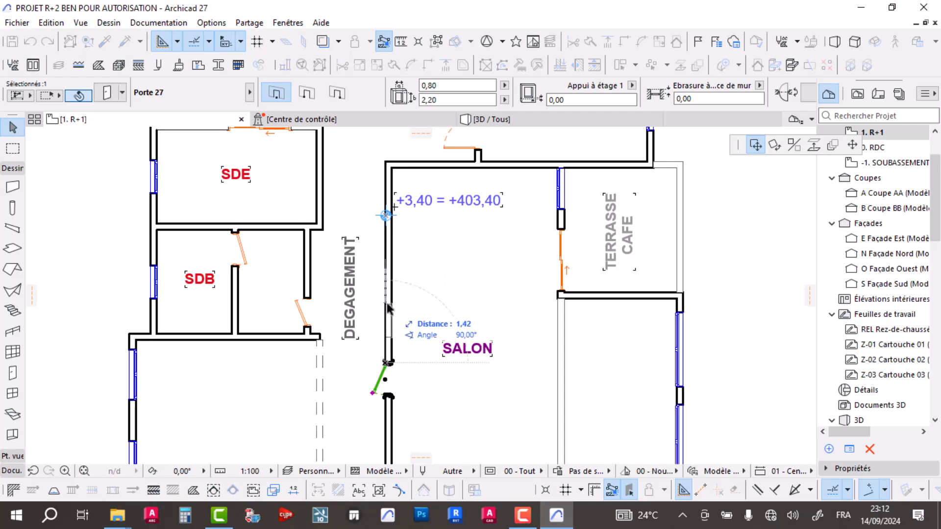
{"action": "middle_click_drag", "start_coordinate": [398, 393], "coordinate": [390, 272]}
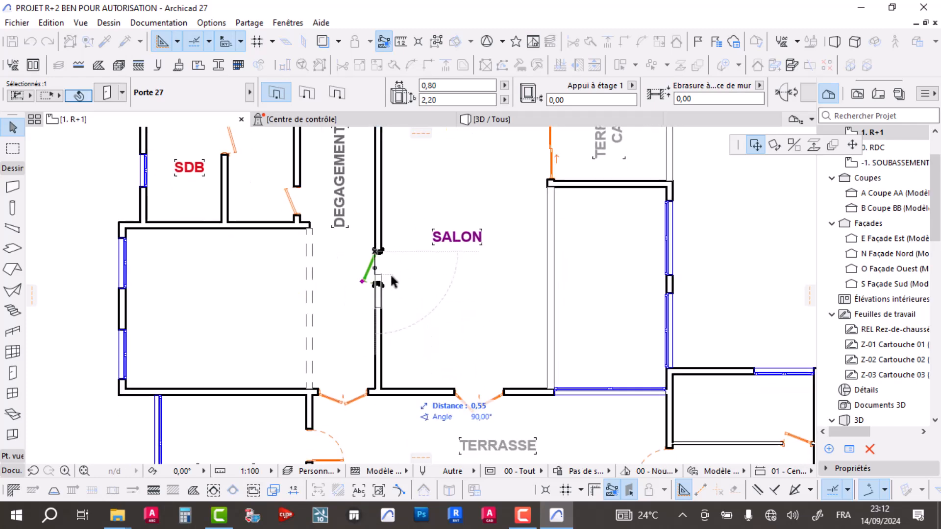
{"action": "left_click", "coordinate": [394, 251]}
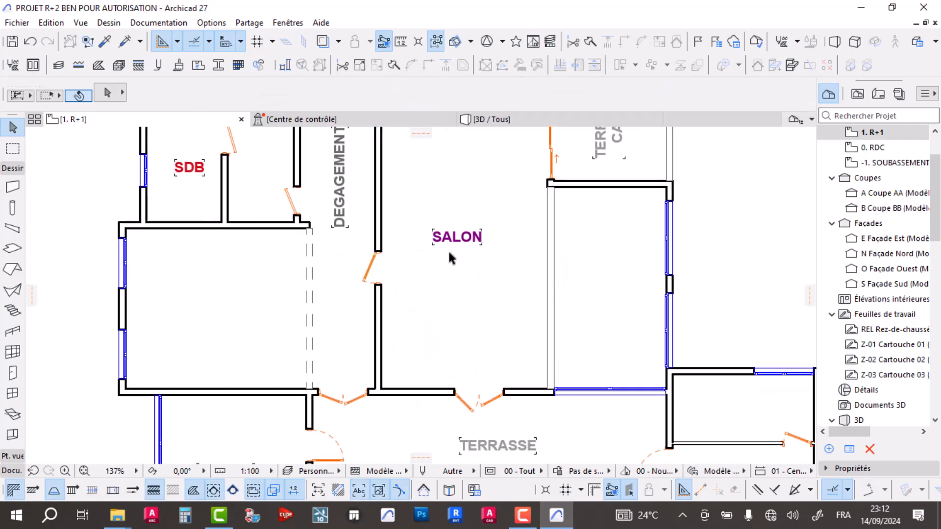
Step: Open the 0. RDC plan, activate the Slab tool, and return to the 1. R+1 plan
{"action": "scroll", "coordinate": [416, 252], "scroll_direction": "down", "scroll_amount": 3}
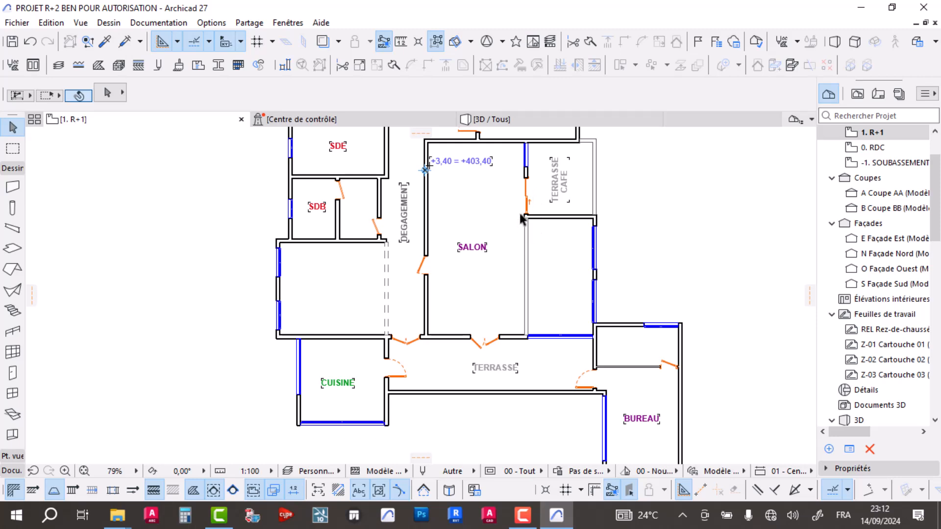
{"action": "scroll", "coordinate": [503, 255], "scroll_direction": "down", "scroll_amount": 5}
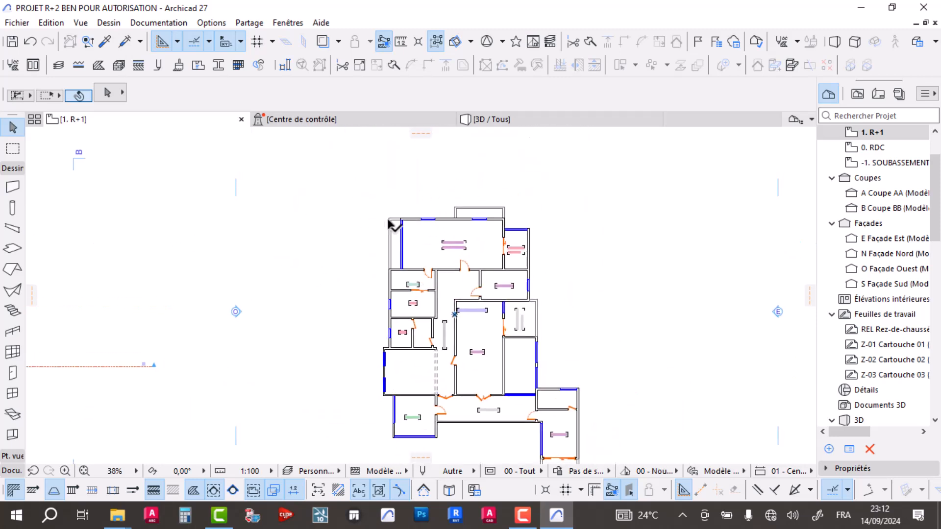
{"action": "middle_click_drag", "start_coordinate": [536, 378], "coordinate": [529, 272]}
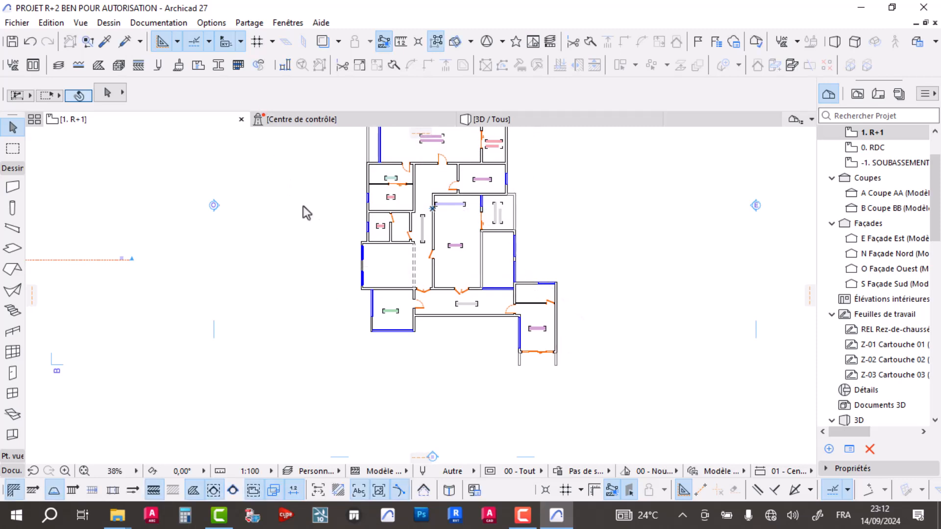
{"action": "left_click", "coordinate": [895, 149]}
{"action": "scroll", "coordinate": [432, 228], "scroll_direction": "up", "scroll_amount": 3}
{"action": "key", "text": "d"}
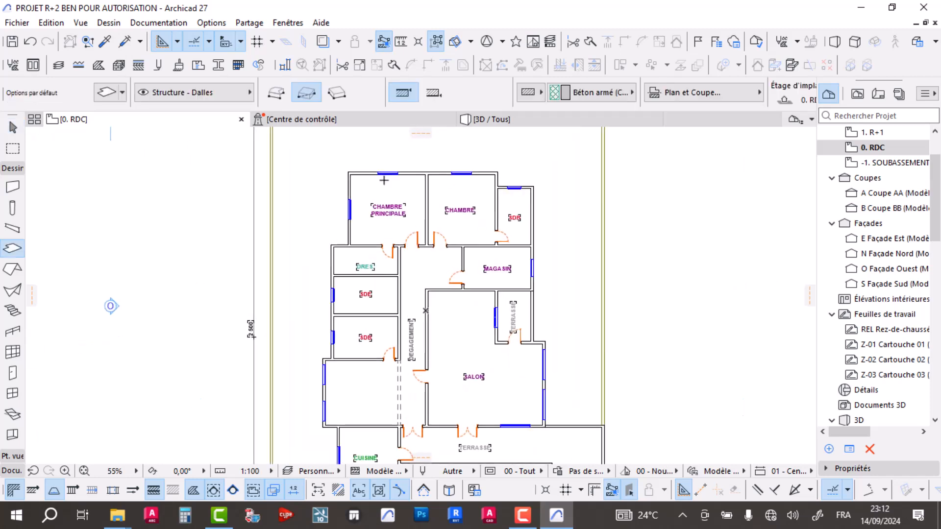
{"action": "scroll", "coordinate": [763, 96], "scroll_direction": "down", "scroll_amount": 3}
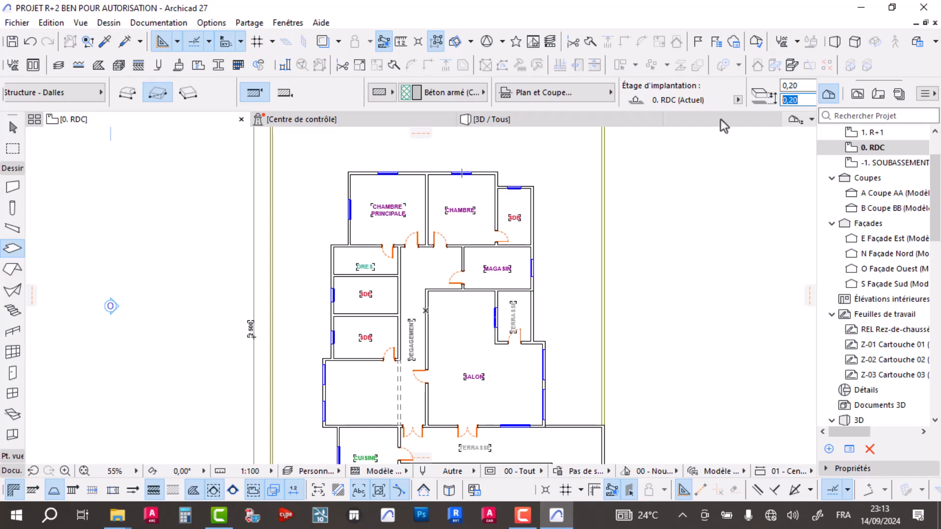
{"action": "double_click", "coordinate": [889, 135]}
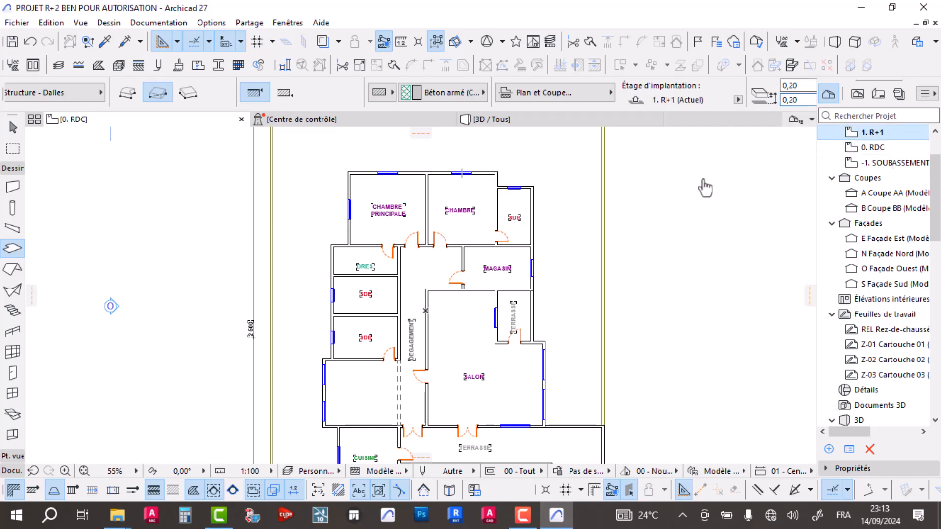
Step: Start a polygonal slab in CHAMBRE PRINCIPALE, from the inner corner beside TERRAS. PRIVE to the corner at the full-length side window, about 8.65 long
{"action": "scroll", "coordinate": [498, 187], "scroll_direction": "up", "scroll_amount": 5}
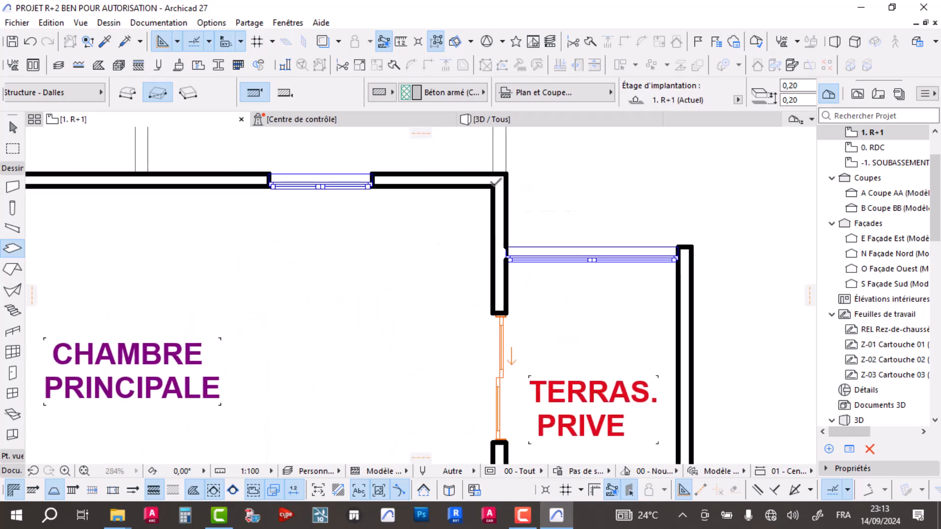
{"action": "left_click", "coordinate": [494, 186]}
{"action": "scroll", "coordinate": [390, 252], "scroll_direction": "down", "scroll_amount": 3}
{"action": "middle_click_drag", "start_coordinate": [316, 292], "coordinate": [411, 178]}
{"action": "scroll", "coordinate": [208, 253], "scroll_direction": "up", "scroll_amount": 2}
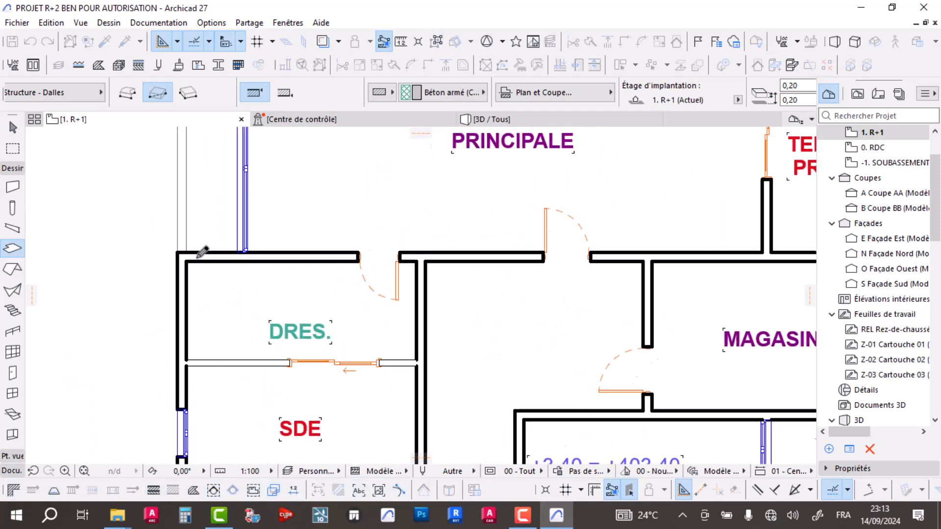
{"action": "scroll", "coordinate": [203, 252], "scroll_direction": "down", "scroll_amount": 2}
{"action": "left_click", "coordinate": [131, 93]}
{"action": "scroll", "coordinate": [394, 265], "scroll_direction": "down", "scroll_amount": 3}
{"action": "scroll", "coordinate": [313, 225], "scroll_direction": "up", "scroll_amount": 5}
{"action": "scroll", "coordinate": [337, 228], "scroll_direction": "up", "scroll_amount": 1}
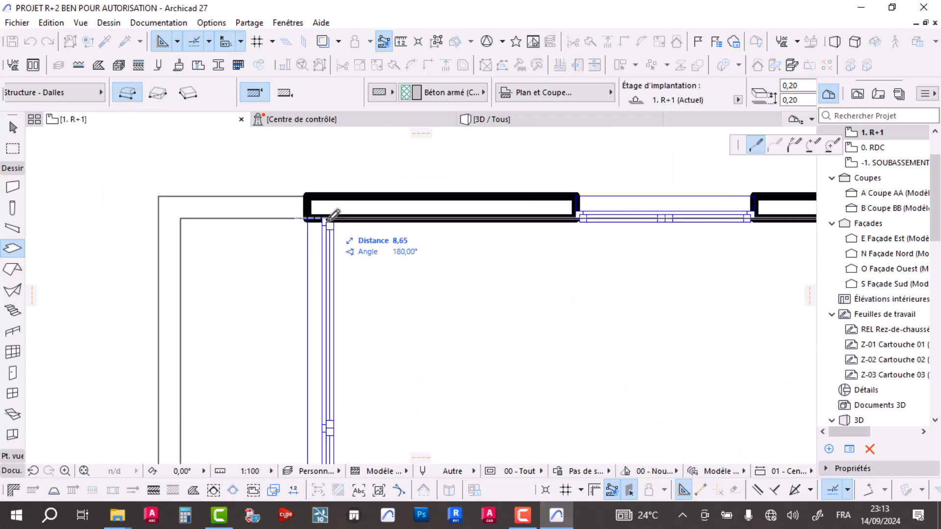
{"action": "left_click", "coordinate": [329, 219]}
{"action": "scroll", "coordinate": [263, 240], "scroll_direction": "down", "scroll_amount": 4}
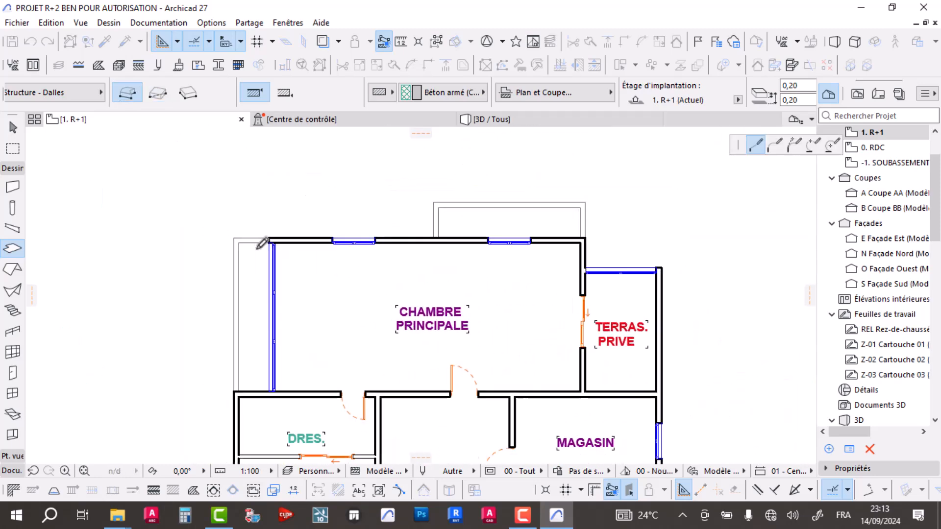
Step: Extend the slab outline along the full-length window and the DRES., SDE and SDB walls, adding the 0.50 jog and reaching the inner corner before CUISINE
{"action": "scroll", "coordinate": [265, 205], "scroll_direction": "up", "scroll_amount": 5}
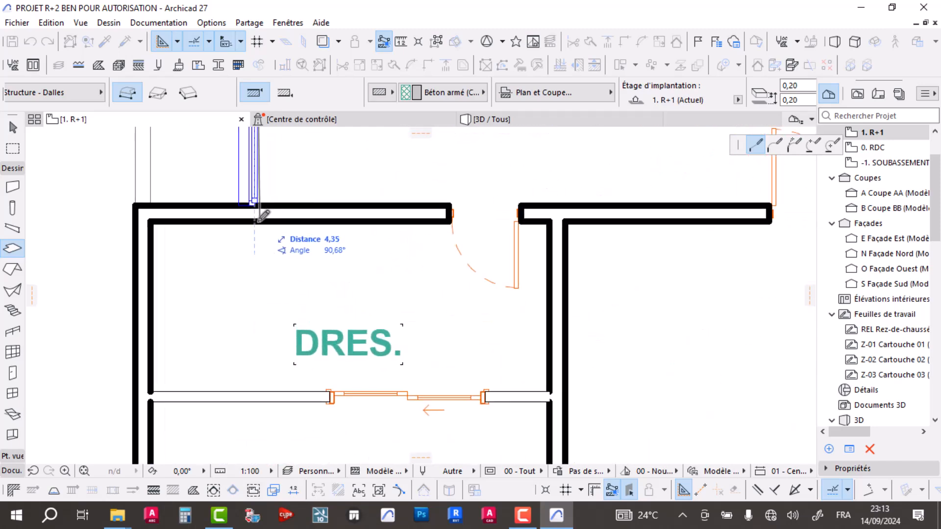
{"action": "scroll", "coordinate": [155, 215], "scroll_direction": "down", "scroll_amount": 5}
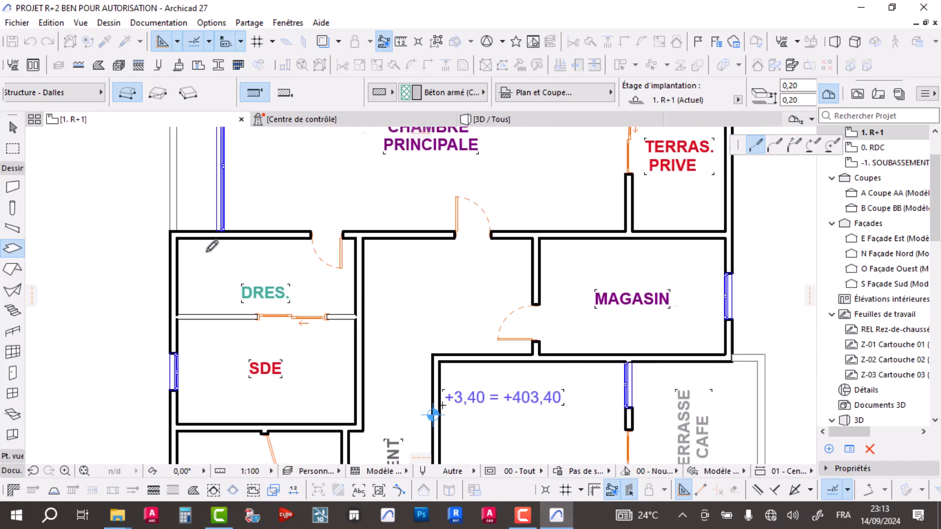
{"action": "scroll", "coordinate": [267, 311], "scroll_direction": "up", "scroll_amount": 5}
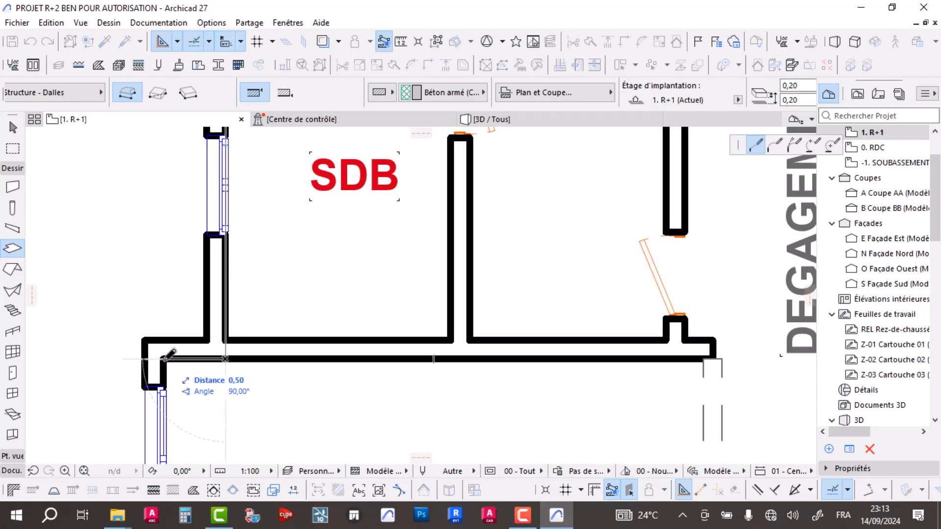
{"action": "scroll", "coordinate": [323, 318], "scroll_direction": "down", "scroll_amount": 5}
{"action": "scroll", "coordinate": [337, 317], "scroll_direction": "up", "scroll_amount": 6}
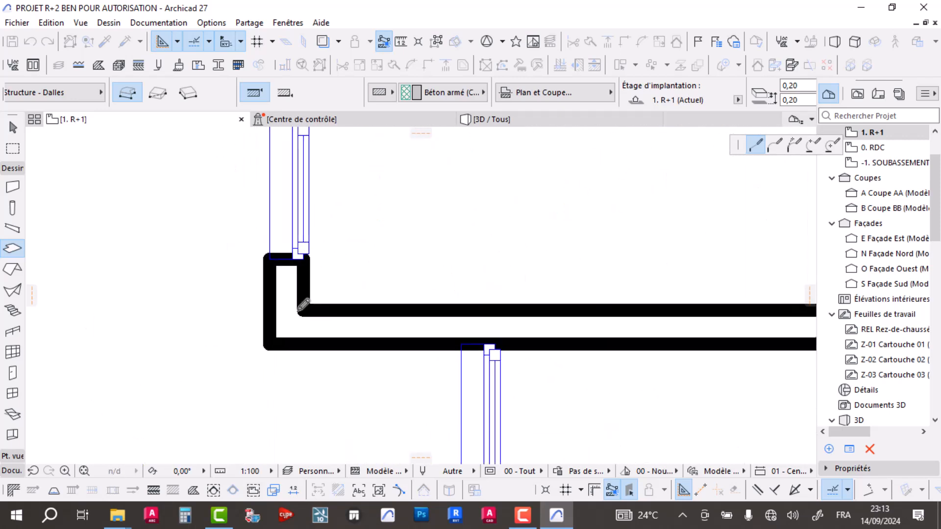
{"action": "scroll", "coordinate": [498, 245], "scroll_direction": "down", "scroll_amount": 4}
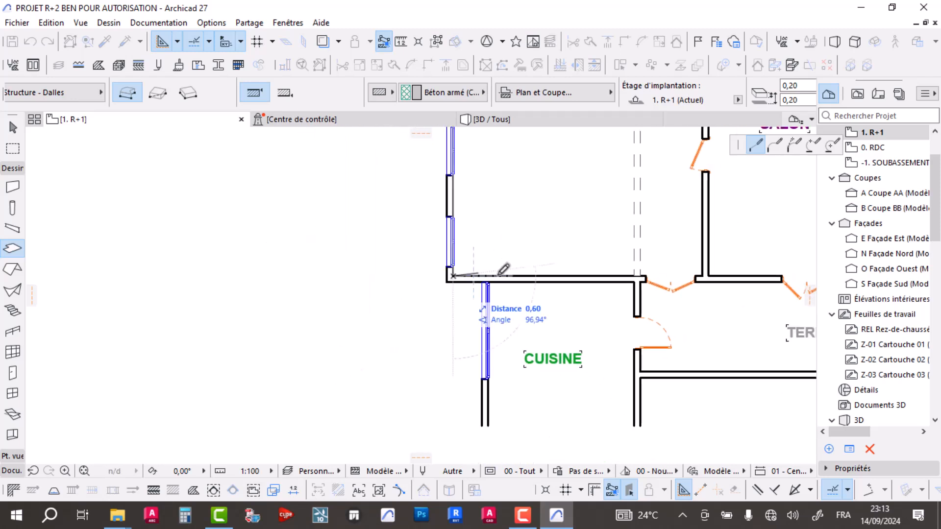
Step: Continue the slab outline about 0.85 along the wall to CUISINE's window, 3.58 down CUISINE's side and 3.50 along its front window
{"action": "scroll", "coordinate": [502, 273], "scroll_direction": "up", "scroll_amount": 4}
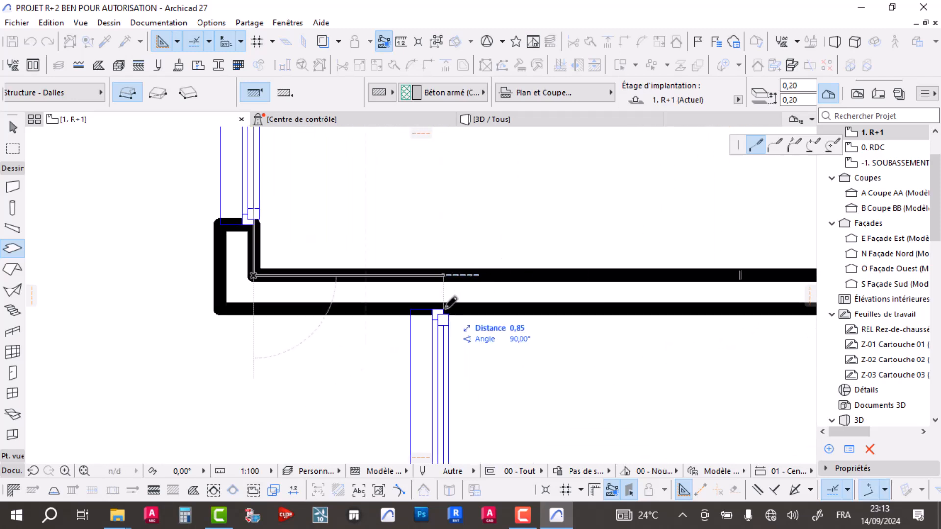
{"action": "scroll", "coordinate": [482, 250], "scroll_direction": "down", "scroll_amount": 4}
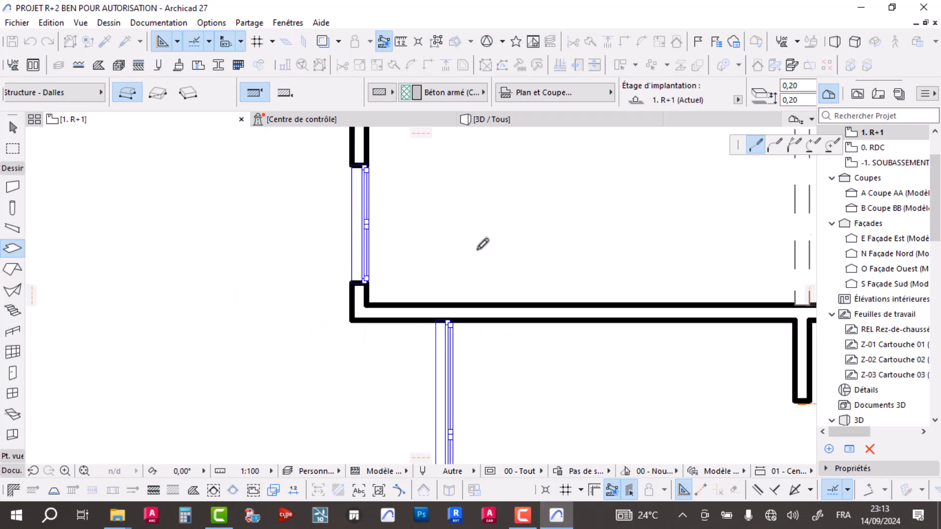
{"action": "scroll", "coordinate": [498, 255], "scroll_direction": "up", "scroll_amount": 5}
{"action": "scroll", "coordinate": [499, 250], "scroll_direction": "up", "scroll_amount": 1}
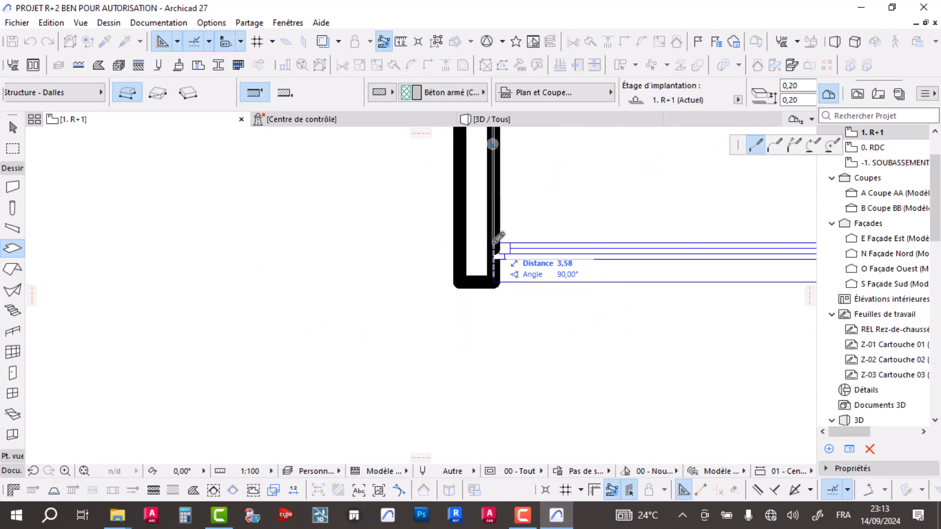
{"action": "scroll", "coordinate": [555, 237], "scroll_direction": "down", "scroll_amount": 4}
{"action": "scroll", "coordinate": [578, 254], "scroll_direction": "up", "scroll_amount": 6}
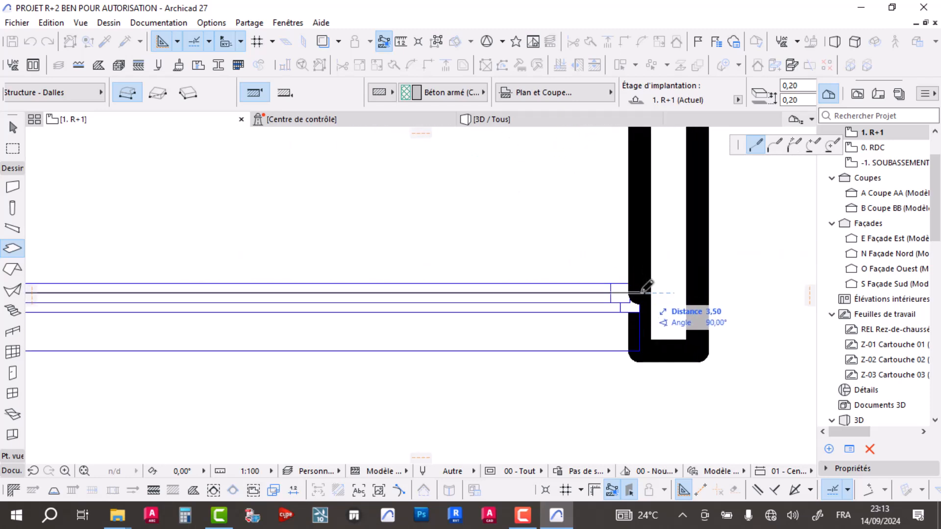
Step: Continue the slab outline back to TERRASSE's outer wall, about 9.20 along it, and 3.15 down BUREAU's window side to its front corner
{"action": "scroll", "coordinate": [632, 269], "scroll_direction": "down", "scroll_amount": 4}
{"action": "scroll", "coordinate": [551, 295], "scroll_direction": "up", "scroll_amount": 3}
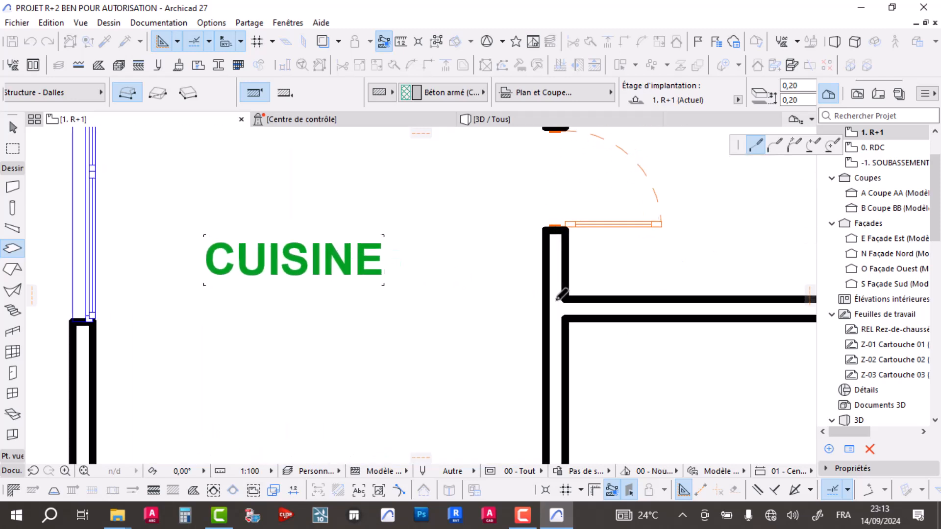
{"action": "scroll", "coordinate": [571, 291], "scroll_direction": "down", "scroll_amount": 4}
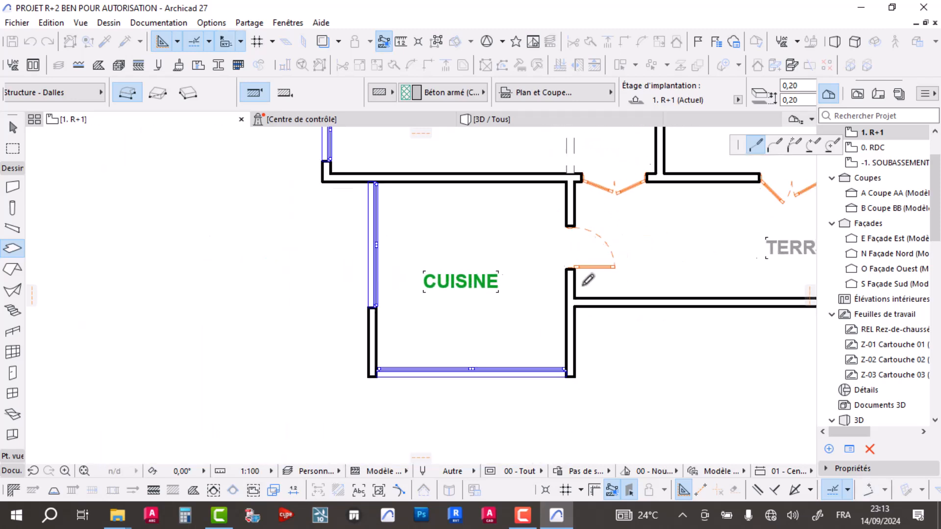
{"action": "scroll", "coordinate": [603, 289], "scroll_direction": "up", "scroll_amount": 5}
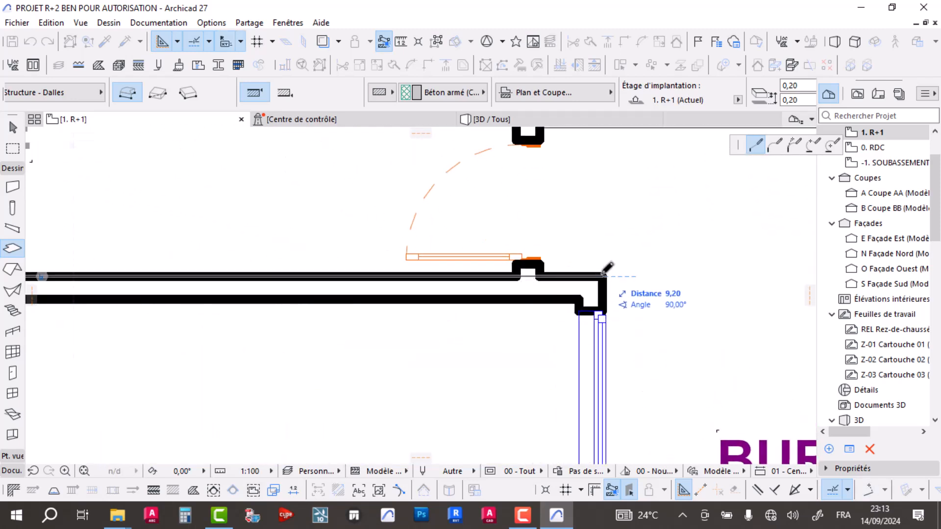
{"action": "scroll", "coordinate": [595, 319], "scroll_direction": "down", "scroll_amount": 4}
{"action": "scroll", "coordinate": [549, 253], "scroll_direction": "up", "scroll_amount": 5}
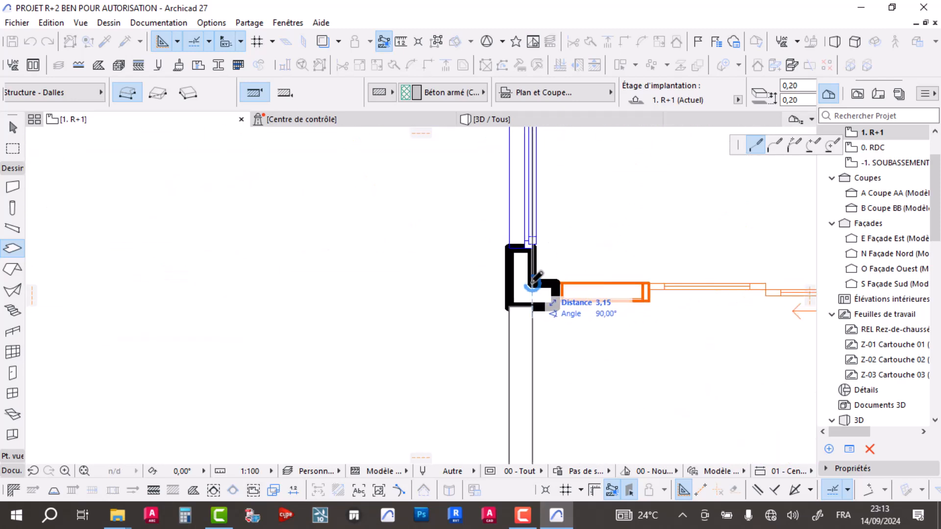
Step: Trace the slab outline across BUREAU's front, about 5.80 along its outer side wall, and 3.48 along its rear wall
{"action": "scroll", "coordinate": [538, 277], "scroll_direction": "down", "scroll_amount": 4}
{"action": "scroll", "coordinate": [645, 326], "scroll_direction": "up", "scroll_amount": 5}
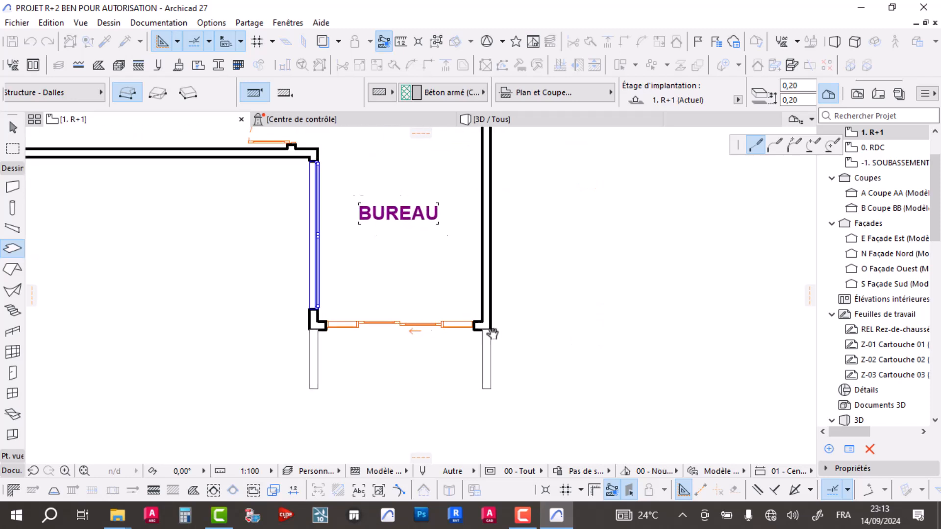
{"action": "scroll", "coordinate": [488, 318], "scroll_direction": "up", "scroll_amount": 3}
{"action": "scroll", "coordinate": [496, 309], "scroll_direction": "down", "scroll_amount": 4}
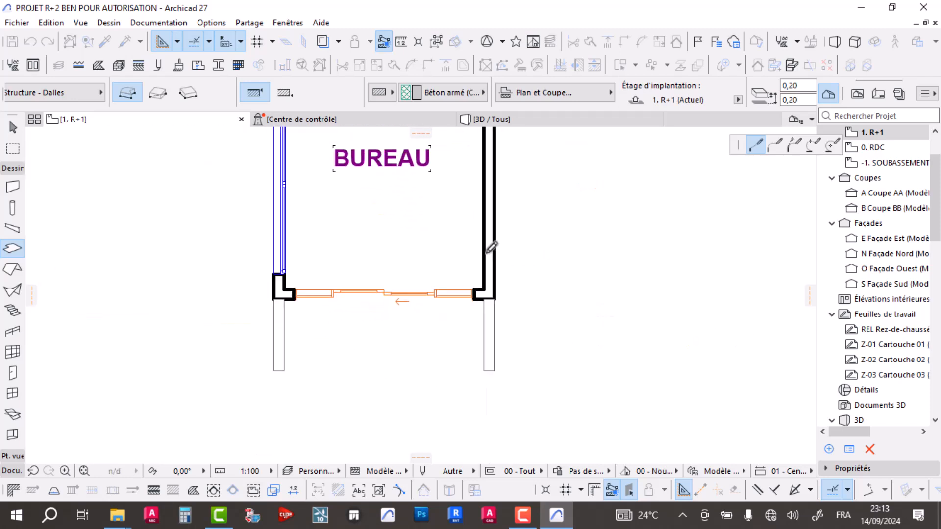
{"action": "scroll", "coordinate": [505, 254], "scroll_direction": "up", "scroll_amount": 5}
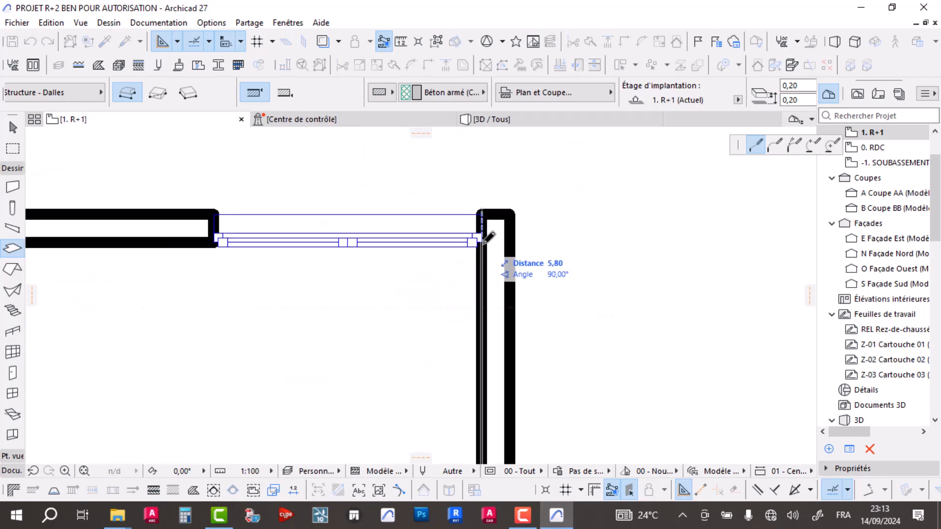
{"action": "scroll", "coordinate": [481, 255], "scroll_direction": "down", "scroll_amount": 4}
{"action": "scroll", "coordinate": [393, 257], "scroll_direction": "up", "scroll_amount": 5}
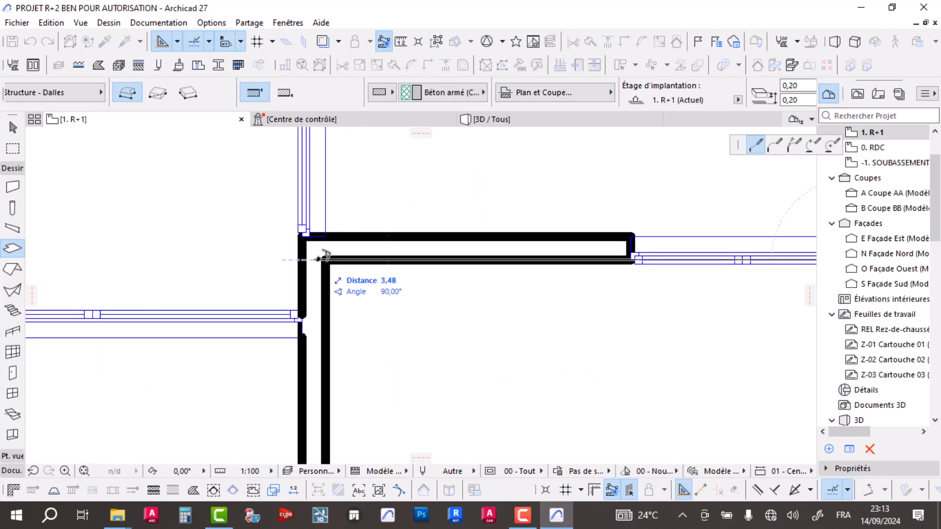
{"action": "left_click", "coordinate": [299, 260]}
Step: Continue the slab outline along the windowed outer wall and TERRASSE CAFE's low wall, turning about 0.70 in to the corner by MAGASIN
{"action": "scroll", "coordinate": [300, 361], "scroll_direction": "down", "scroll_amount": 4}
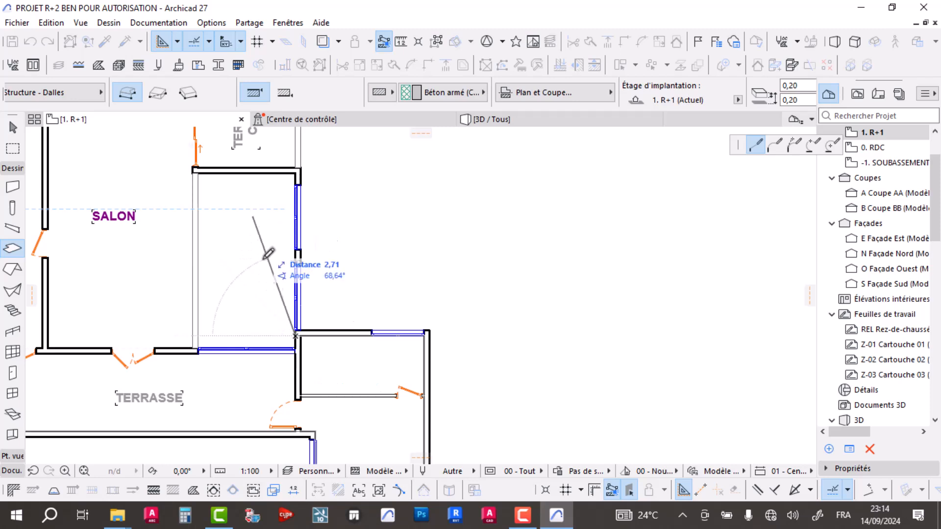
{"action": "scroll", "coordinate": [310, 188], "scroll_direction": "up", "scroll_amount": 5}
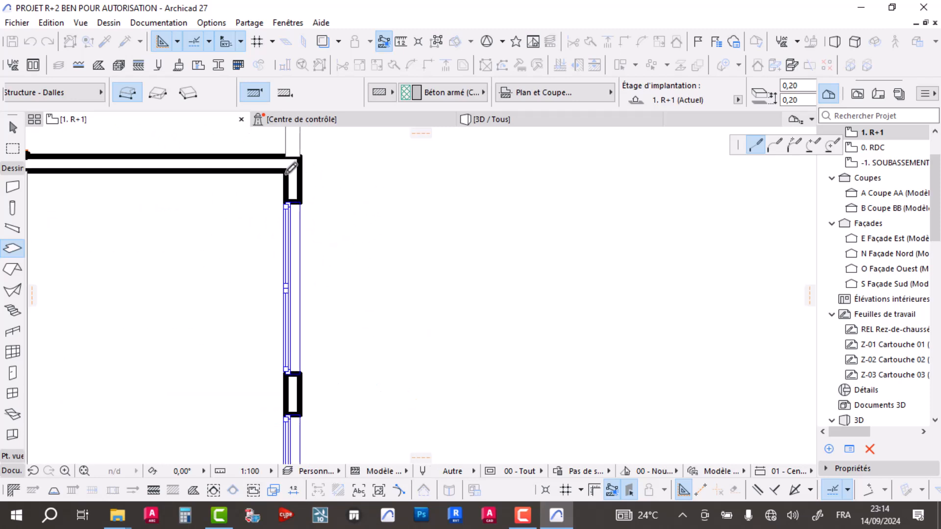
{"action": "left_click", "coordinate": [290, 165]}
{"action": "scroll", "coordinate": [294, 170], "scroll_direction": "down", "scroll_amount": 4}
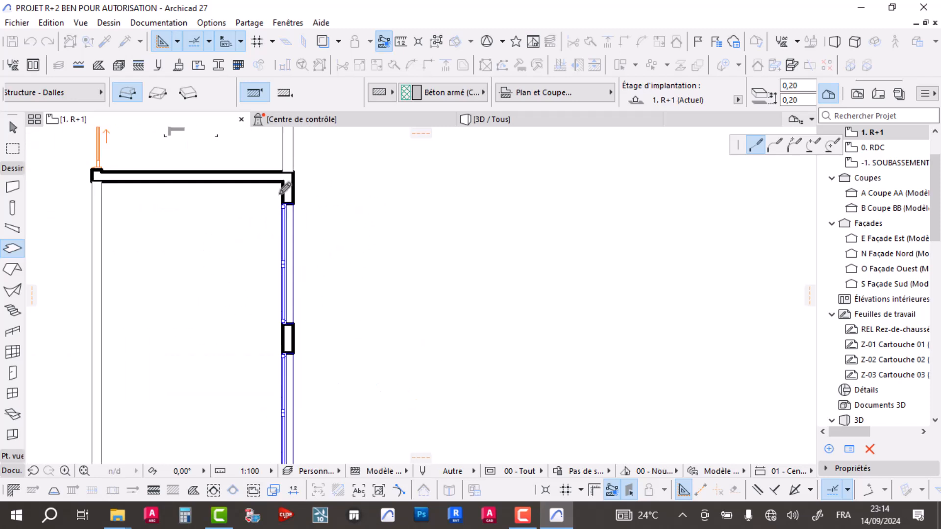
{"action": "scroll", "coordinate": [417, 169], "scroll_direction": "up", "scroll_amount": 3}
{"action": "scroll", "coordinate": [432, 185], "scroll_direction": "up", "scroll_amount": 2}
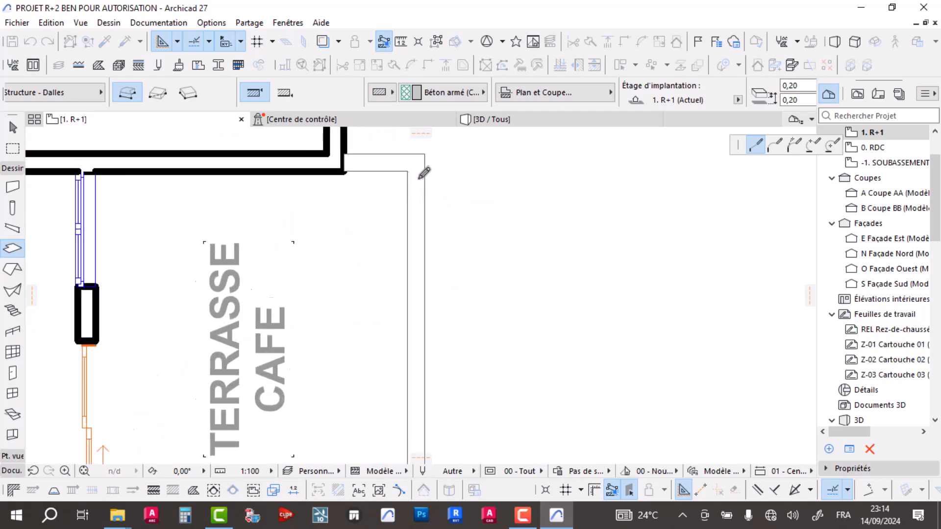
{"action": "scroll", "coordinate": [295, 208], "scroll_direction": "down", "scroll_amount": 3}
{"action": "scroll", "coordinate": [429, 201], "scroll_direction": "up", "scroll_amount": 3}
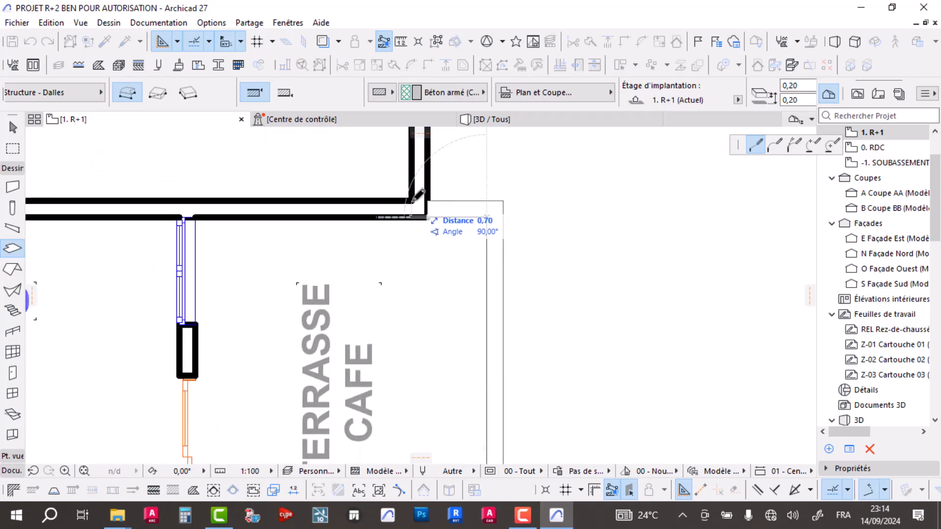
Step: Extend the slab outline along the outer walls of MAGASIN and TERRAS. PRIVE, and about 2.19 across TERRAS. PRIVE's window
{"action": "scroll", "coordinate": [414, 201], "scroll_direction": "down", "scroll_amount": 4}
{"action": "middle_click_drag", "start_coordinate": [408, 208], "coordinate": [414, 372]}
{"action": "scroll", "coordinate": [411, 185], "scroll_direction": "up", "scroll_amount": 3}
{"action": "middle_click_drag", "start_coordinate": [424, 181], "coordinate": [428, 185]}
{"action": "scroll", "coordinate": [431, 182], "scroll_direction": "up", "scroll_amount": 2}
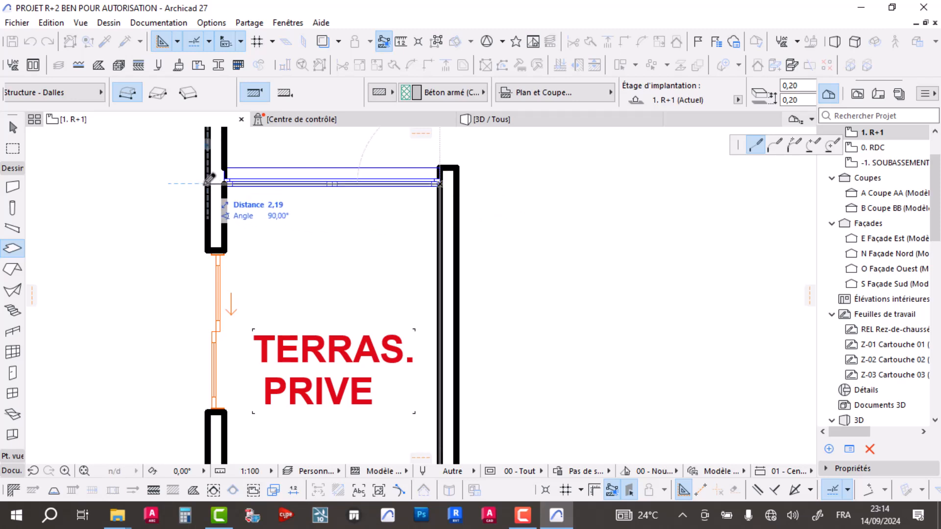
Step: Close the floor slab outline at its starting corner in CHAMBRE PRINCIPALE beside TERRAS. PRIVE
{"action": "scroll", "coordinate": [214, 222], "scroll_direction": "down", "scroll_amount": 5}
{"action": "middle_click_drag", "start_coordinate": [219, 216], "coordinate": [250, 284]}
{"action": "scroll", "coordinate": [247, 243], "scroll_direction": "up", "scroll_amount": 3}
{"action": "middle_click_drag", "start_coordinate": [247, 243], "coordinate": [250, 232]}
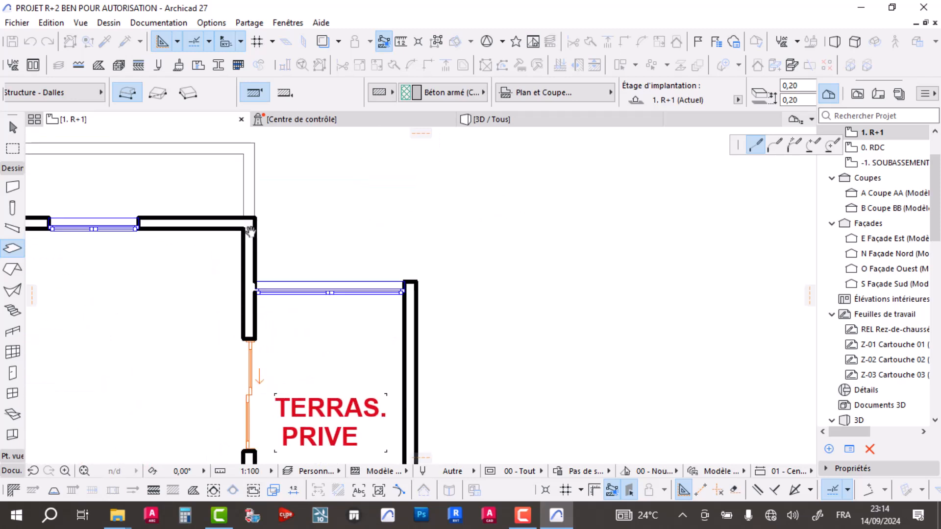
{"action": "scroll", "coordinate": [456, 204], "scroll_direction": "down", "scroll_amount": 3}
{"action": "scroll", "coordinate": [309, 199], "scroll_direction": "down", "scroll_amount": 1}
{"action": "scroll", "coordinate": [319, 199], "scroll_direction": "up", "scroll_amount": 3}
{"action": "scroll", "coordinate": [265, 179], "scroll_direction": "up", "scroll_amount": 2}
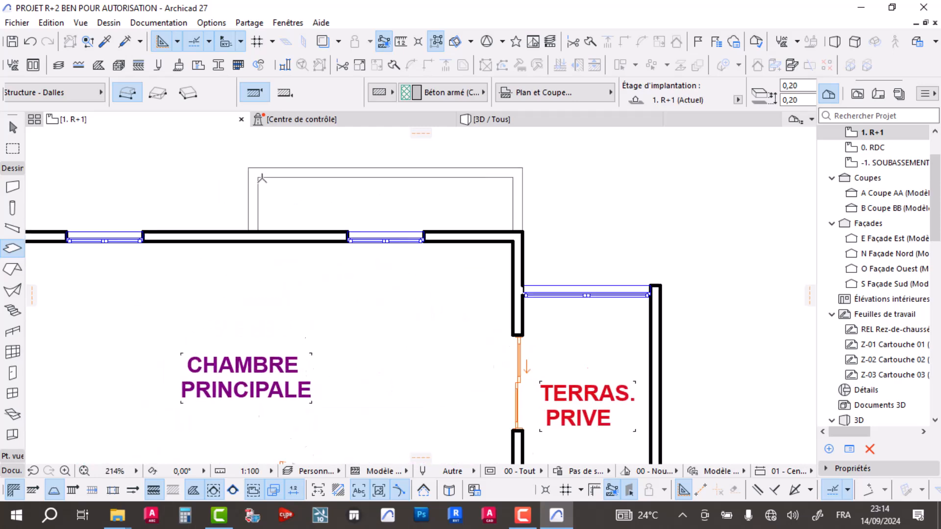
Step: Switch to the rectangular slab method and draw the slab of the balcony projecting beyond CHAMBRE PRINCIPALE's two-window wall
{"action": "left_click", "coordinate": [256, 176]}
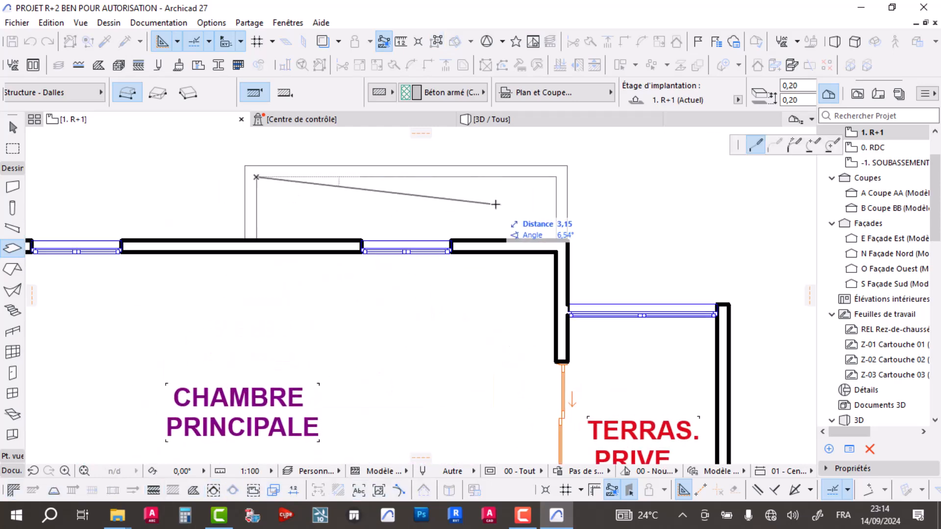
{"action": "left_click", "coordinate": [188, 92]}
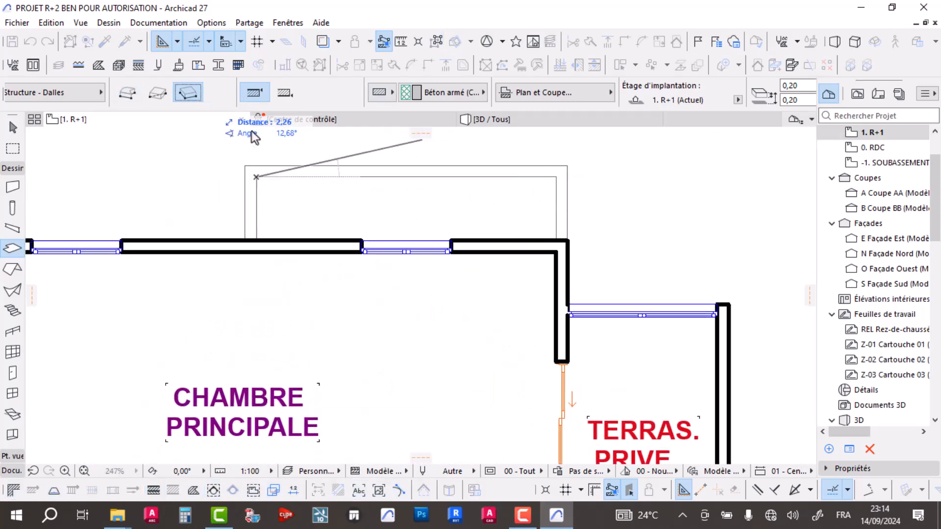
{"action": "left_click", "coordinate": [157, 95]}
{"action": "left_click", "coordinate": [557, 240]}
Step: Draw a rectangular slab of about 0.85 by 4.20 on the balcony outside CHAMBRE PRINCIPALE's full-length side window
{"action": "scroll", "coordinate": [563, 212], "scroll_direction": "down", "scroll_amount": 4}
{"action": "scroll", "coordinate": [289, 248], "scroll_direction": "up", "scroll_amount": 4}
{"action": "scroll", "coordinate": [343, 235], "scroll_direction": "down", "scroll_amount": 2}
{"action": "scroll", "coordinate": [352, 324], "scroll_direction": "up", "scroll_amount": 2}
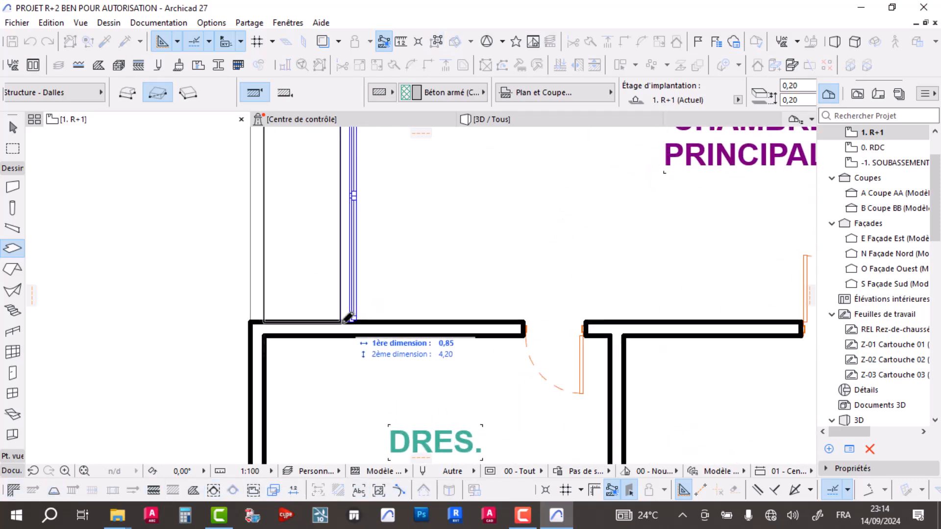
Step: Draw a rectangular slab in front of BUREAU's sliding door, between the two low side walls
{"action": "scroll", "coordinate": [348, 317], "scroll_direction": "down", "scroll_amount": 4}
{"action": "mouse_move", "coordinate": [641, 263]}
{"action": "middle_mouse_down"}
{"action": "mouse_move", "coordinate": [582, 288]}
{"action": "mouse_move", "coordinate": [383, 295]}
{"action": "mouse_move", "coordinate": [431, 315]}
{"action": "mouse_move", "coordinate": [485, 359]}
{"action": "middle_mouse_up"}
{"action": "scroll", "coordinate": [471, 204], "scroll_direction": "up", "scroll_amount": 6}
{"action": "left_click", "coordinate": [469, 204]}
{"action": "scroll", "coordinate": [559, 299], "scroll_direction": "down", "scroll_amount": 1}
{"action": "left_click", "coordinate": [632, 323]}
Step: Draw a rectangular slab in front of TERRASSE, from CUISINE's outer front corner to the wall corner beside BUREAU
{"action": "scroll", "coordinate": [619, 279], "scroll_direction": "down", "scroll_amount": 2}
{"action": "scroll", "coordinate": [591, 289], "scroll_direction": "down", "scroll_amount": 4}
{"action": "scroll", "coordinate": [279, 277], "scroll_direction": "up", "scroll_amount": 4}
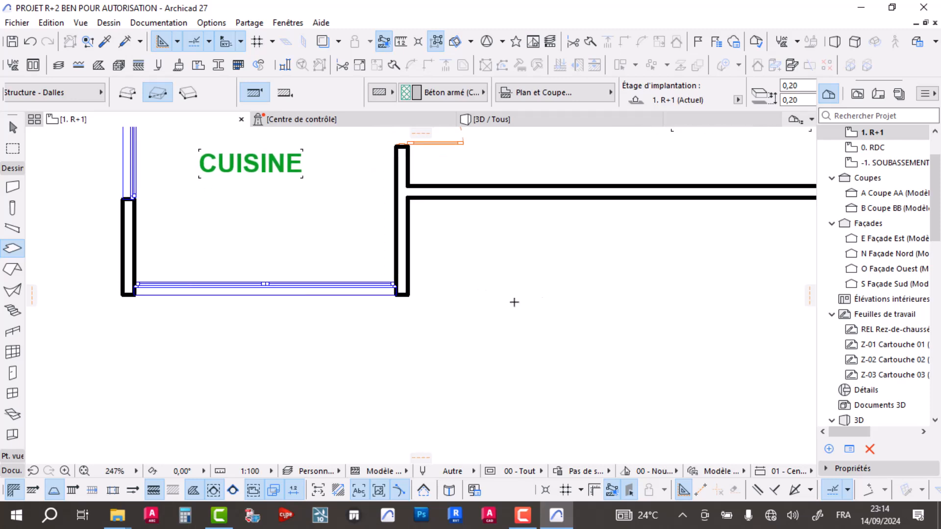
{"action": "left_click", "coordinate": [410, 296]}
{"action": "scroll", "coordinate": [492, 270], "scroll_direction": "down", "scroll_amount": 4}
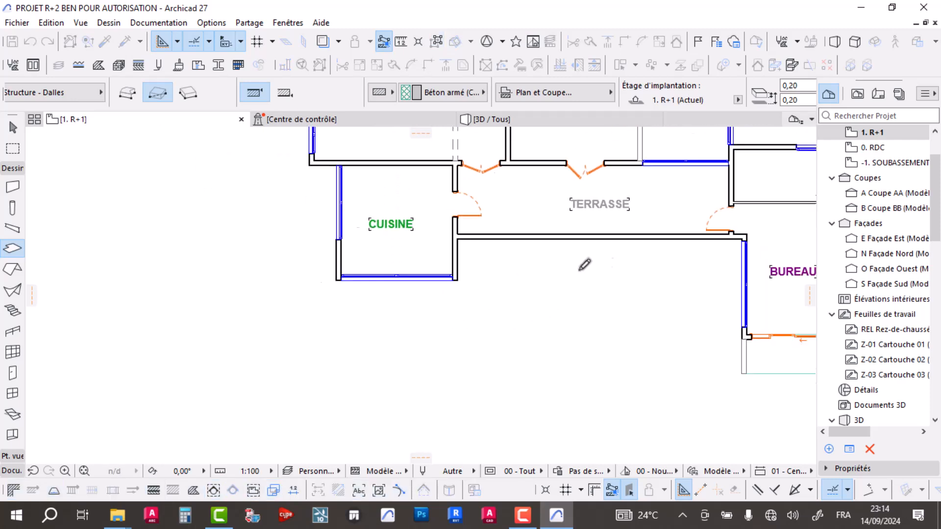
{"action": "middle_click_drag", "start_coordinate": [549, 264], "coordinate": [371, 288]}
{"action": "scroll", "coordinate": [561, 261], "scroll_direction": "up", "scroll_amount": 2}
{"action": "scroll", "coordinate": [564, 258], "scroll_direction": "up", "scroll_amount": 2}
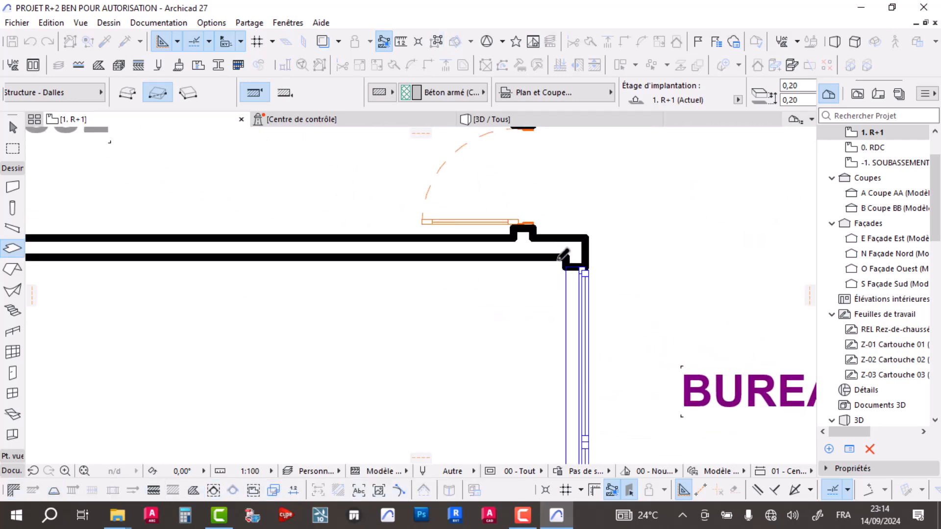
{"action": "left_click", "coordinate": [562, 263]}
{"action": "scroll", "coordinate": [525, 269], "scroll_direction": "down", "scroll_amount": 5}
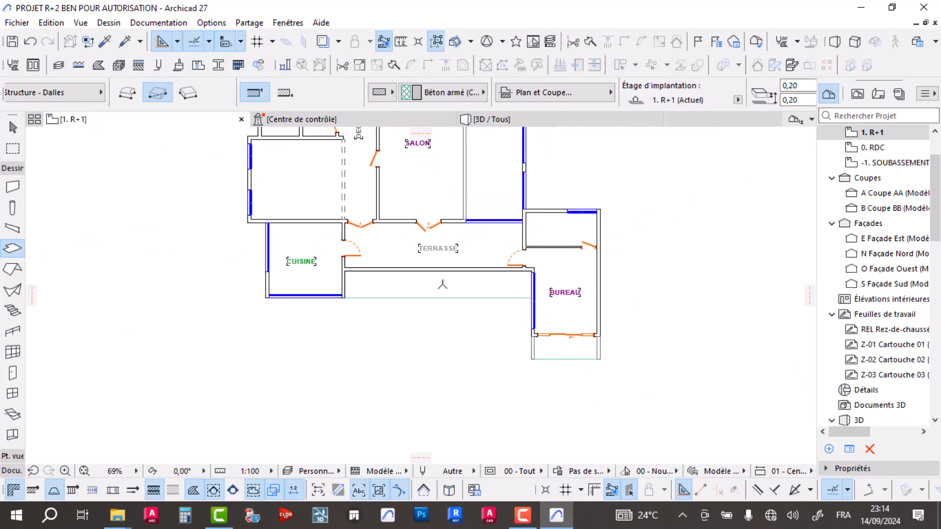
Step: Draw a rectangular slab along CUISINE's window side, from the adjoining wall's outer corner to CUISINE's front corner, and open the 3D view
{"action": "scroll", "coordinate": [247, 222], "scroll_direction": "up", "scroll_amount": 5}
{"action": "left_click", "coordinate": [248, 222]}
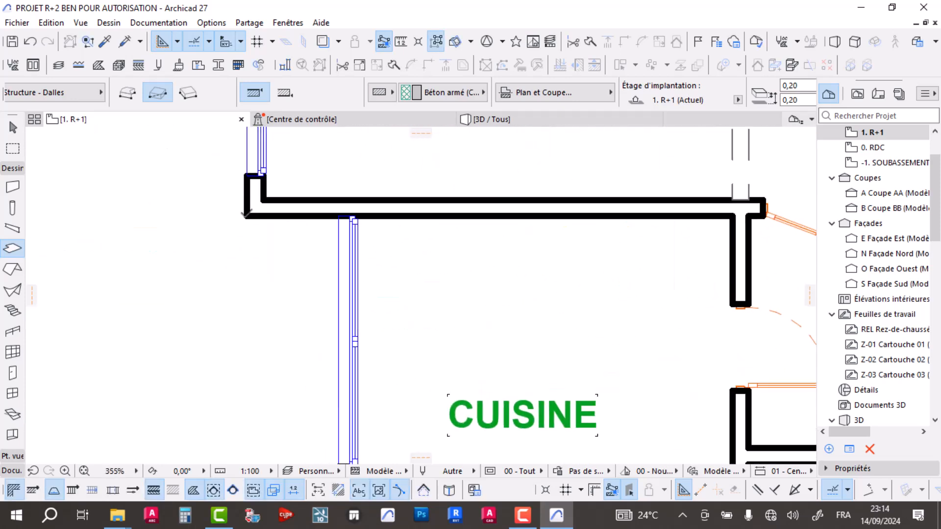
{"action": "middle_click_drag", "start_coordinate": [309, 379], "coordinate": [322, 219]}
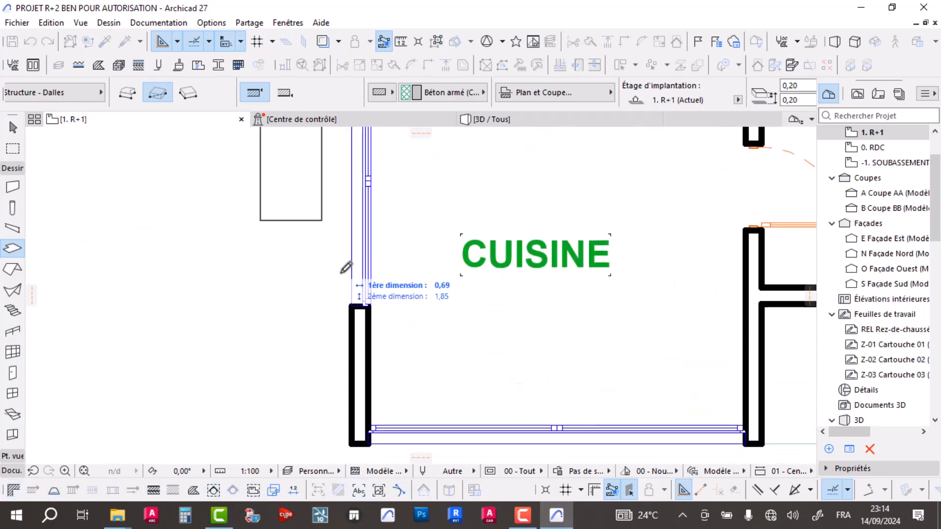
{"action": "left_click", "coordinate": [350, 444]}
{"action": "scroll", "coordinate": [349, 305], "scroll_direction": "down", "scroll_amount": 3}
{"action": "left_click", "coordinate": [526, 123]}
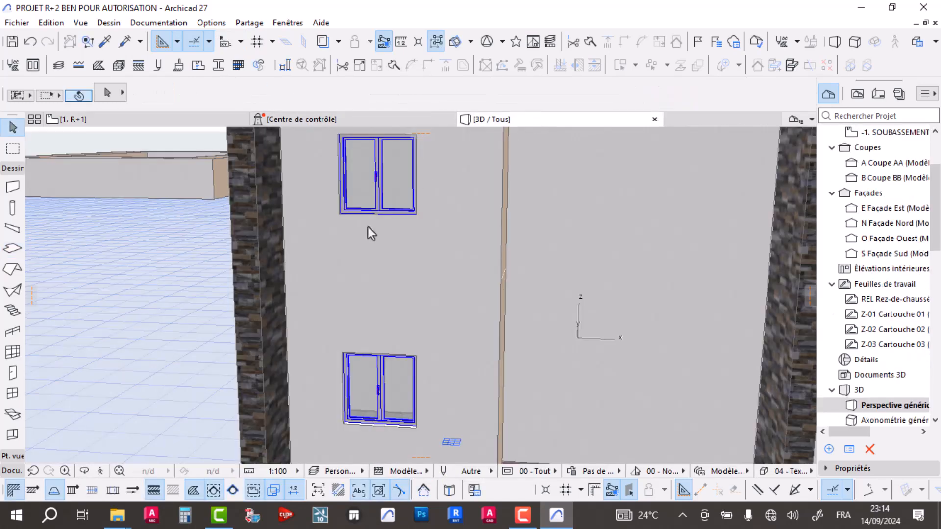
Step: Try deleting the overhang slab beneath CUISINE's side window, next to the corner stone column, and undo the deletion
{"action": "scroll", "coordinate": [427, 257], "scroll_direction": "down", "scroll_amount": 10}
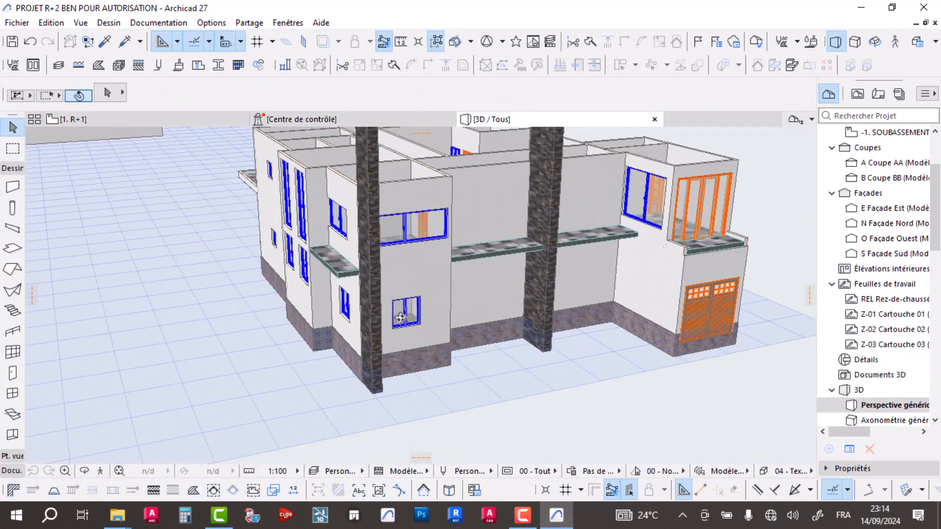
{"action": "middle_click_drag", "start_coordinate": [400, 317], "coordinate": [480, 286], "text": "shift"}
{"action": "middle_click_drag", "start_coordinate": [341, 272], "coordinate": [352, 290], "text": "shift"}
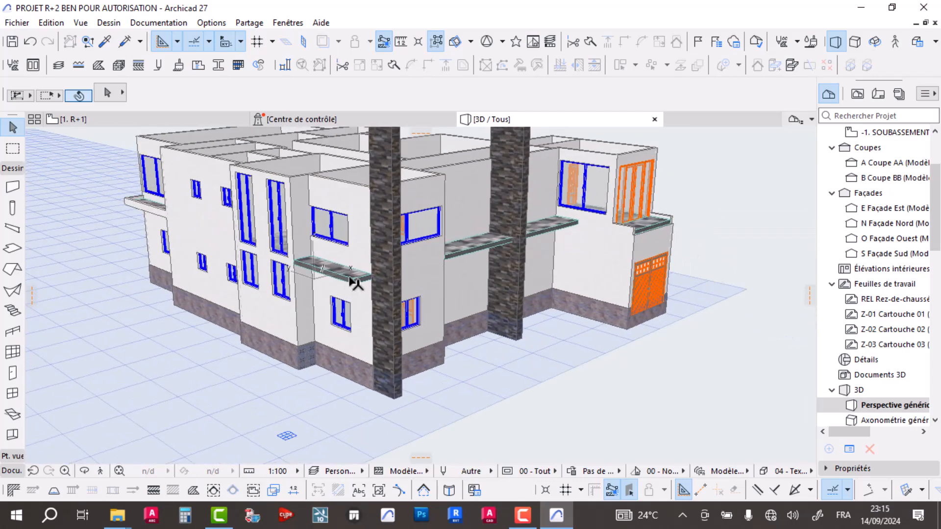
{"action": "left_click", "coordinate": [354, 283]}
{"action": "key", "text": "Delete"}
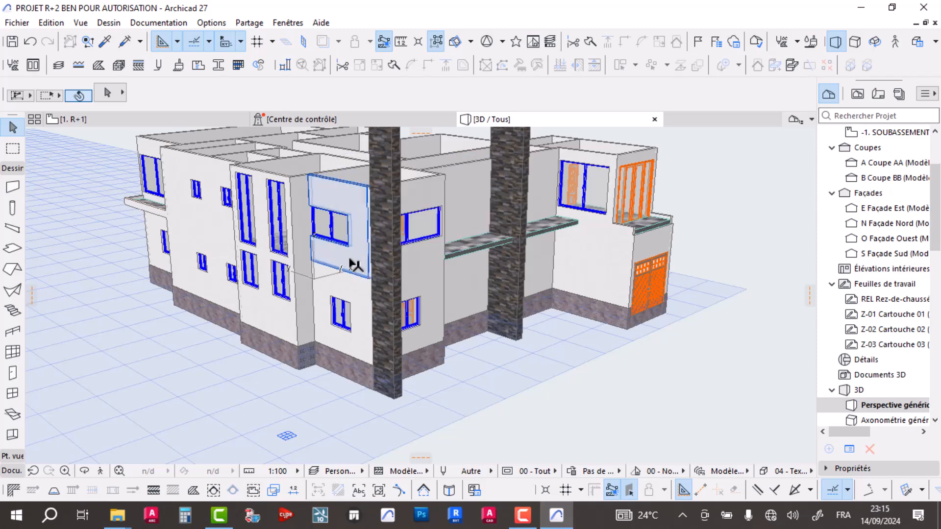
{"action": "key", "text": "ctrl+z"}
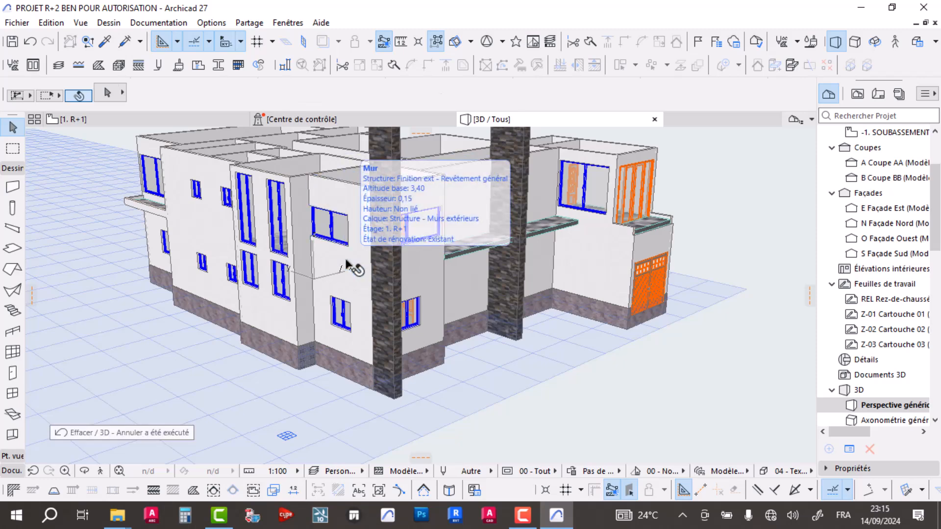
{"action": "key", "text": "Escape"}
Step: Examine the overhang slabs around the stone columns up close in 3D, from the window side round to the terrace front
{"action": "scroll", "coordinate": [337, 276], "scroll_direction": "up", "scroll_amount": 3}
{"action": "scroll", "coordinate": [336, 273], "scroll_direction": "up", "scroll_amount": 2}
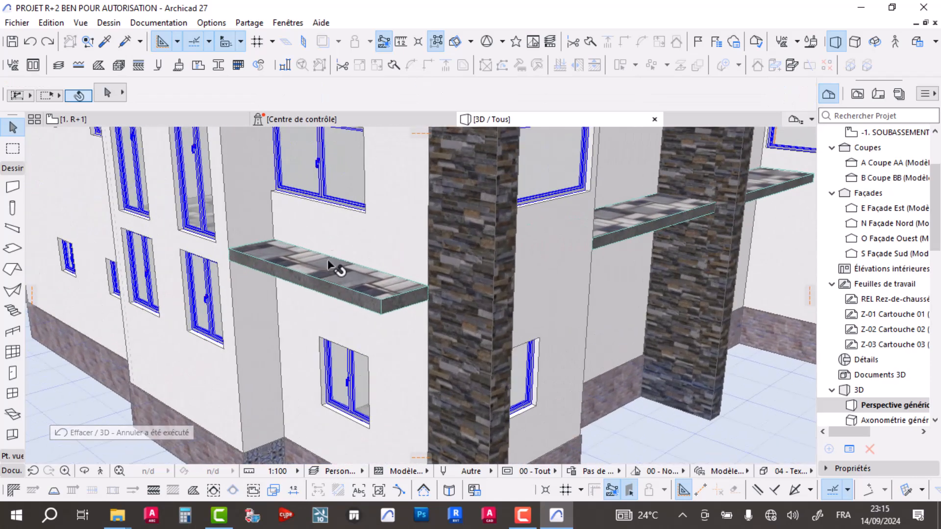
{"action": "left_click", "coordinate": [333, 182]}
{"action": "scroll", "coordinate": [322, 269], "scroll_direction": "down", "scroll_amount": 3}
{"action": "middle_click_drag", "start_coordinate": [322, 269], "coordinate": [559, 289], "text": "shift"}
{"action": "key", "text": "Escape"}
{"action": "scroll", "coordinate": [616, 295], "scroll_direction": "up", "scroll_amount": 5}
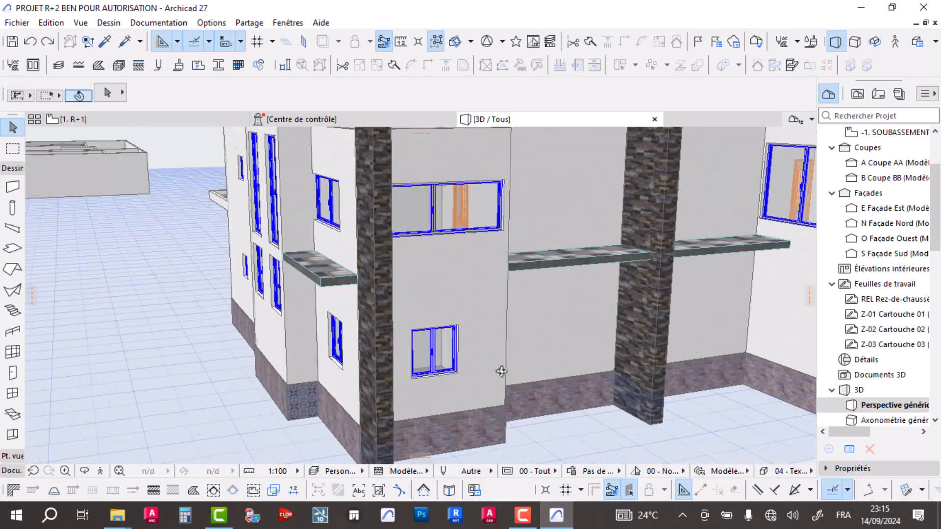
{"action": "scroll", "coordinate": [569, 265], "scroll_direction": "down", "scroll_amount": 5}
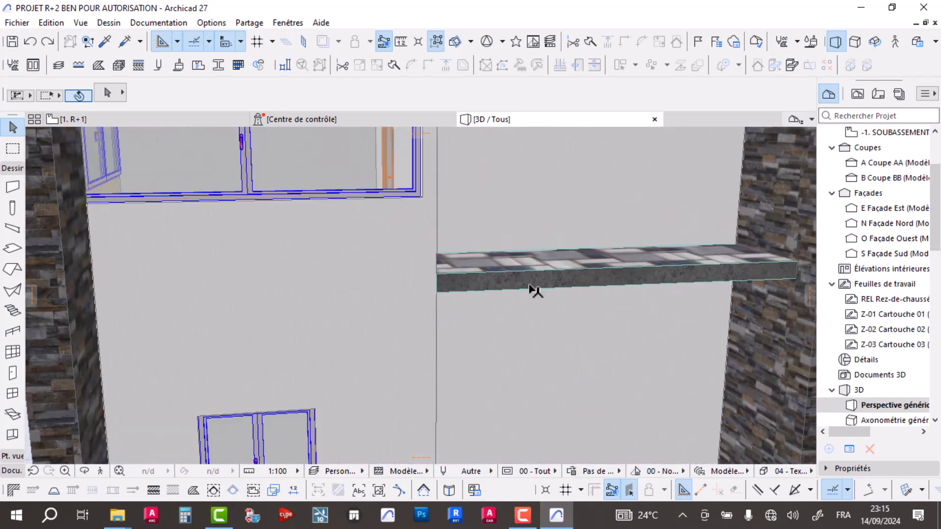
{"action": "middle_click_drag", "start_coordinate": [479, 315], "coordinate": [382, 282], "text": "shift"}
{"action": "scroll", "coordinate": [383, 282], "scroll_direction": "down", "scroll_amount": 5}
{"action": "middle_click_drag", "start_coordinate": [441, 288], "coordinate": [513, 339], "text": "shift"}
{"action": "scroll", "coordinate": [416, 348], "scroll_direction": "up", "scroll_amount": 5}
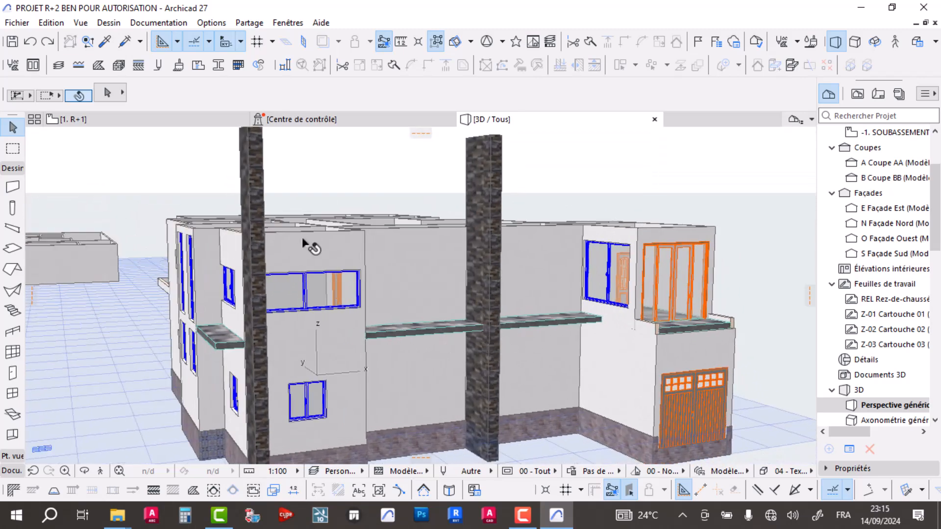
Step: On the R+1 plan, split the terrace's lower exterior wall where it meets the bureau's side wall and join the short piece to it
{"action": "left_click", "coordinate": [110, 121]}
{"action": "scroll", "coordinate": [415, 323], "scroll_direction": "up", "scroll_amount": 5}
{"action": "middle_click_drag", "start_coordinate": [571, 287], "coordinate": [569, 223]}
{"action": "scroll", "coordinate": [613, 216], "scroll_direction": "up", "scroll_amount": 5}
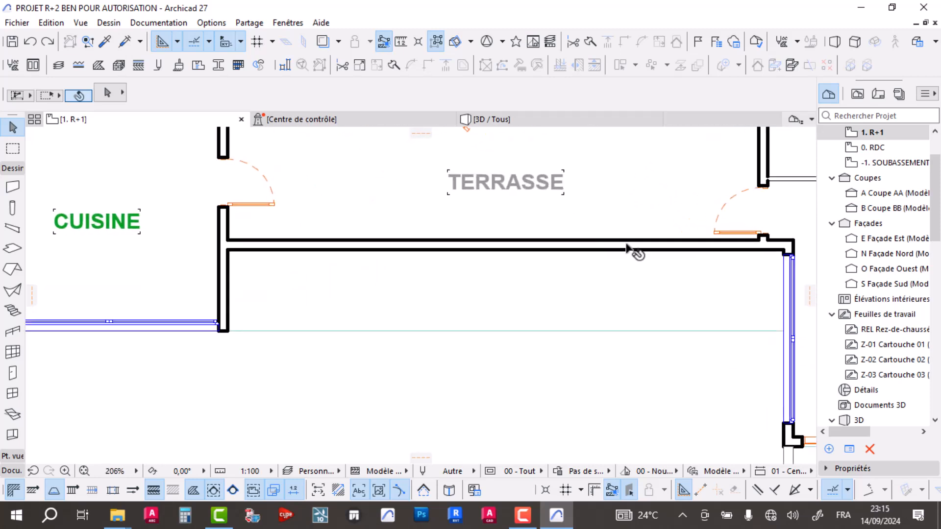
{"action": "left_click", "coordinate": [637, 251]}
{"action": "scroll", "coordinate": [540, 261], "scroll_direction": "up", "scroll_amount": 1}
{"action": "middle_click_drag", "start_coordinate": [539, 261], "coordinate": [440, 284]}
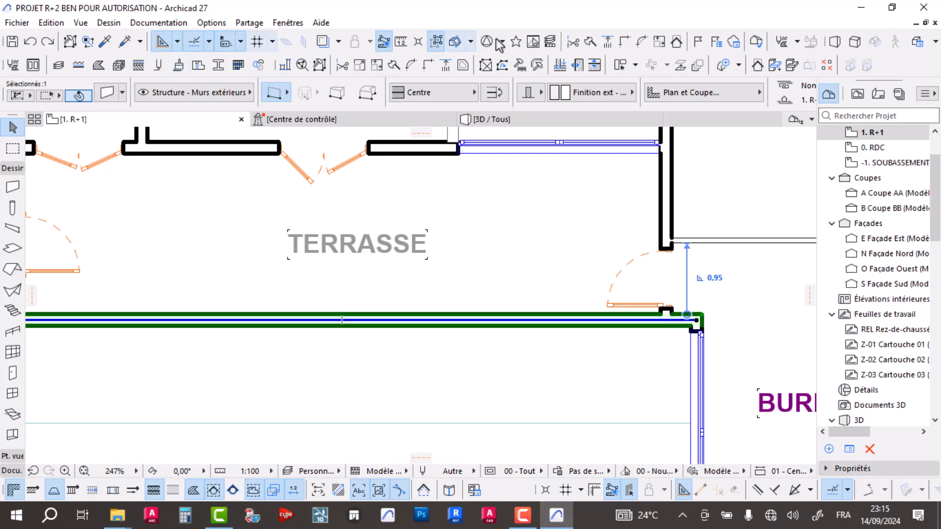
{"action": "scroll", "coordinate": [661, 334], "scroll_direction": "up", "scroll_amount": 8}
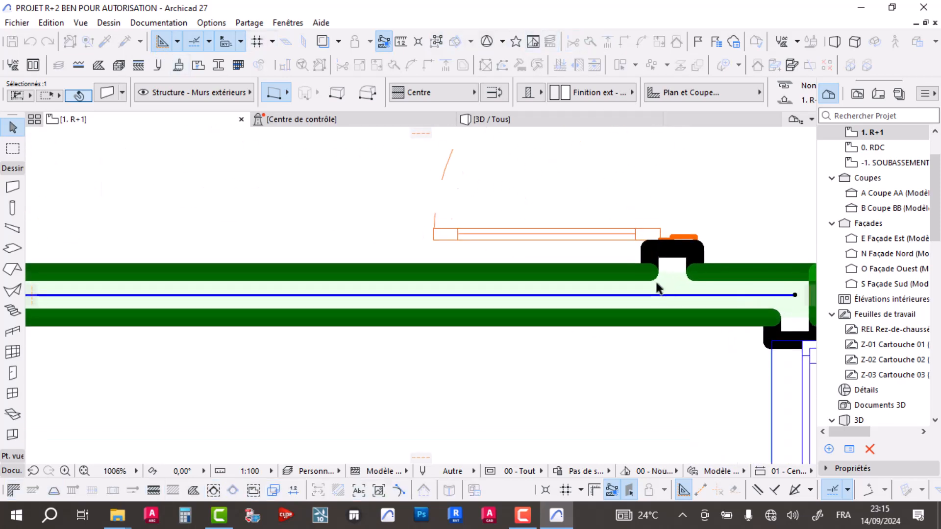
{"action": "left_click", "coordinate": [703, 284]}
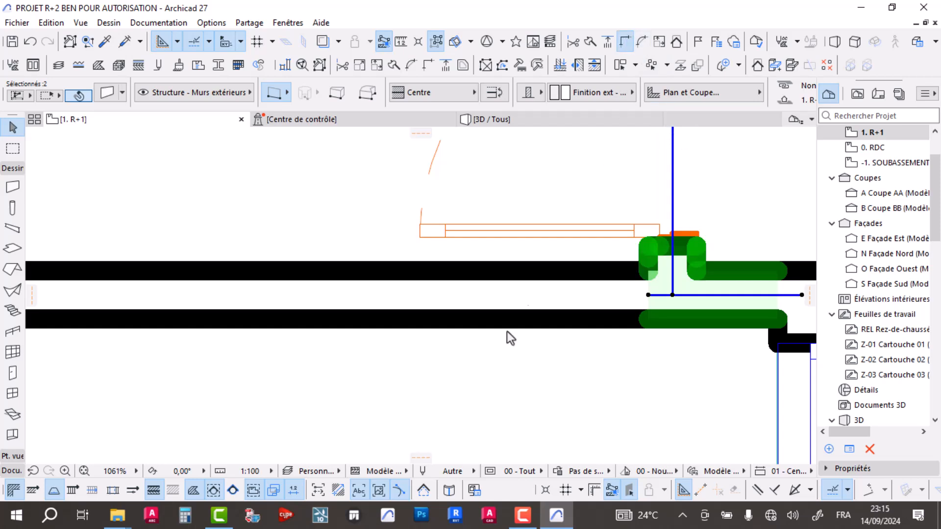
{"action": "left_click", "coordinate": [466, 374]}
{"action": "scroll", "coordinate": [472, 308], "scroll_direction": "down", "scroll_amount": 10}
{"action": "key", "text": "Escape"}
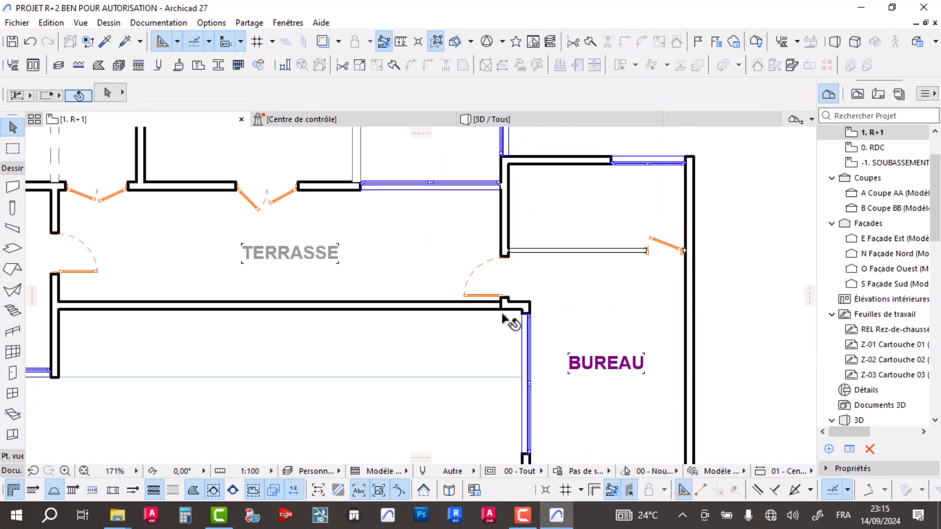
Step: Select the bureau's side wall and the short wall piece at the terrace corner and intersect them
{"action": "scroll", "coordinate": [503, 314], "scroll_direction": "up", "scroll_amount": 8}
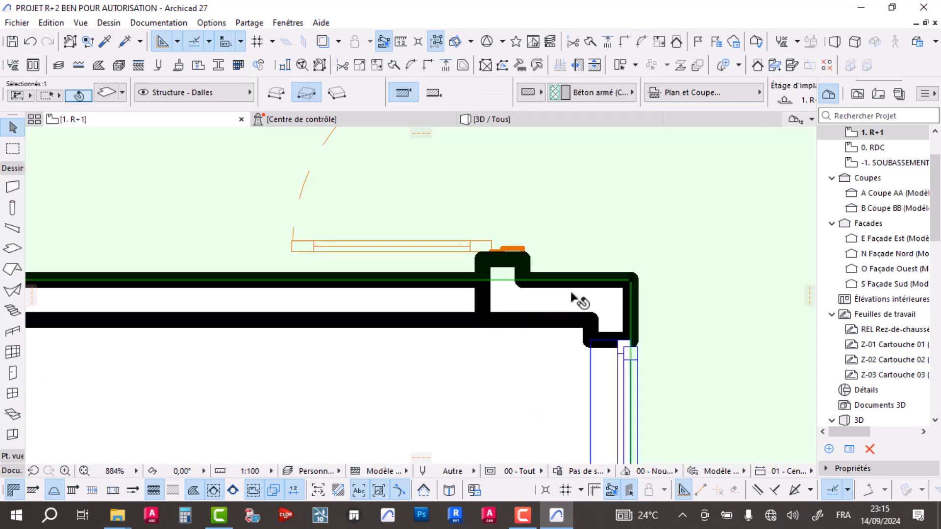
{"action": "left_click", "coordinate": [510, 296]}
{"action": "left_click", "coordinate": [567, 299], "text": "shift"}
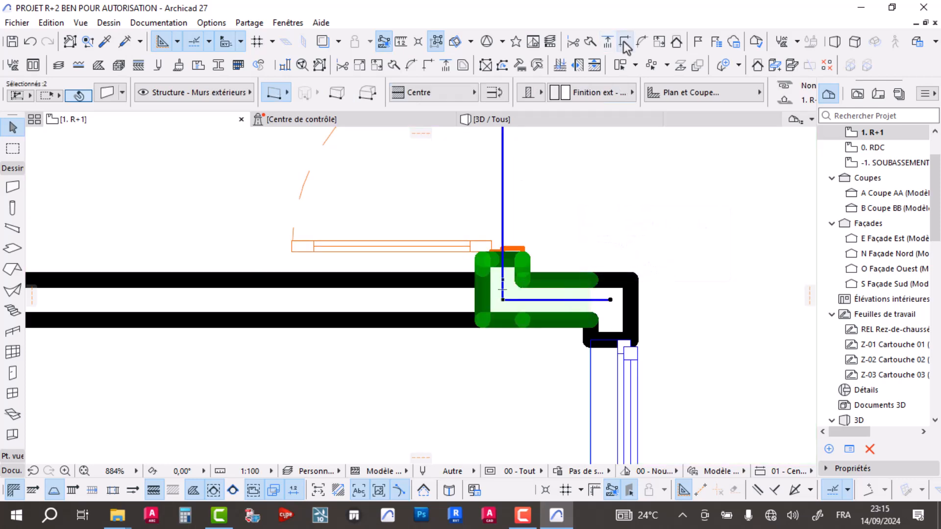
{"action": "key", "text": "Escape"}
{"action": "scroll", "coordinate": [483, 316], "scroll_direction": "down", "scroll_amount": 10}
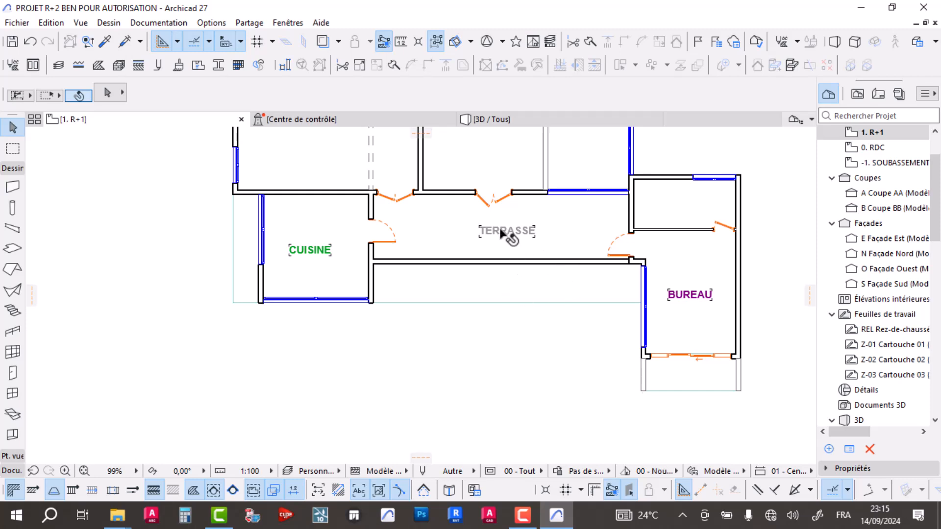
Step: Examine the terrace's lower exterior wall and the rooms around it on the R+1 plan
{"action": "scroll", "coordinate": [513, 236], "scroll_direction": "up", "scroll_amount": 3}
{"action": "scroll", "coordinate": [513, 240], "scroll_direction": "down", "scroll_amount": 5}
{"action": "middle_click_drag", "start_coordinate": [408, 285], "coordinate": [396, 329]}
{"action": "scroll", "coordinate": [396, 329], "scroll_direction": "up", "scroll_amount": 6}
{"action": "middle_click_drag", "start_coordinate": [536, 273], "coordinate": [384, 307]}
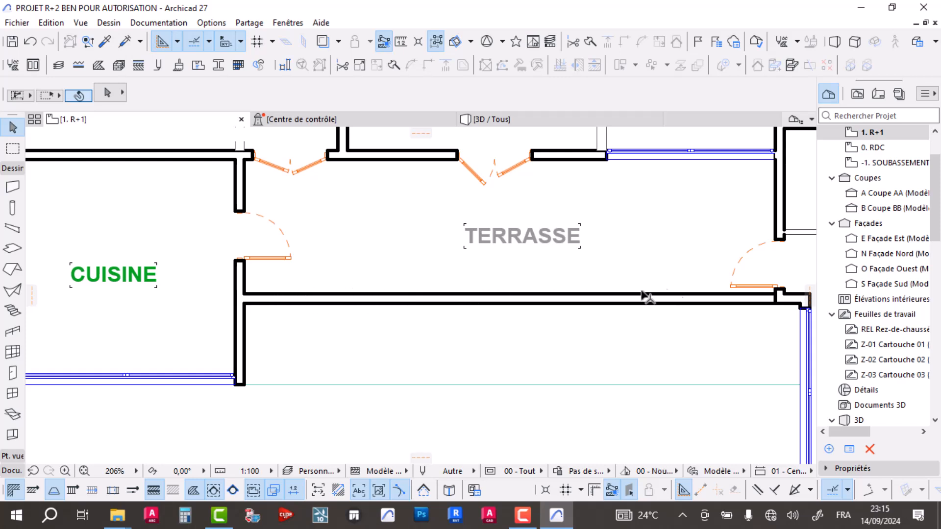
{"action": "scroll", "coordinate": [481, 297], "scroll_direction": "down", "scroll_amount": 3}
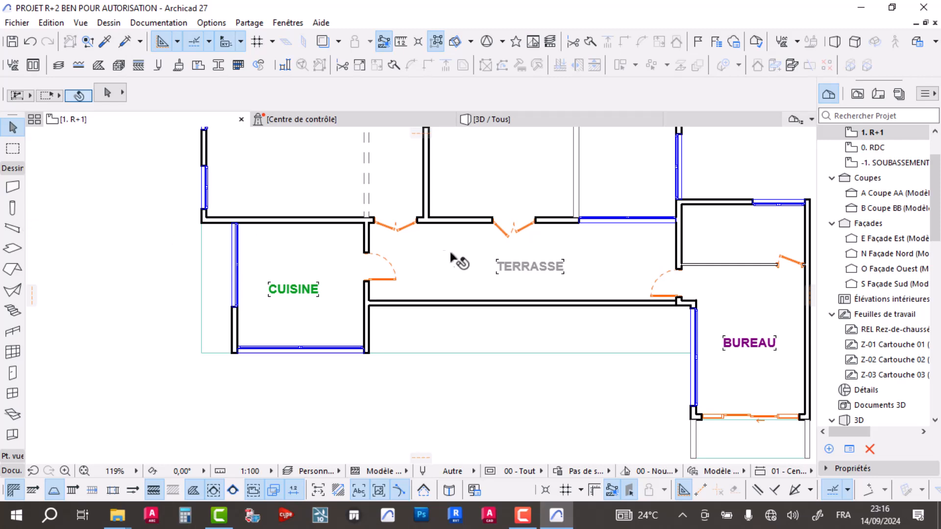
{"action": "left_click", "coordinate": [446, 304]}
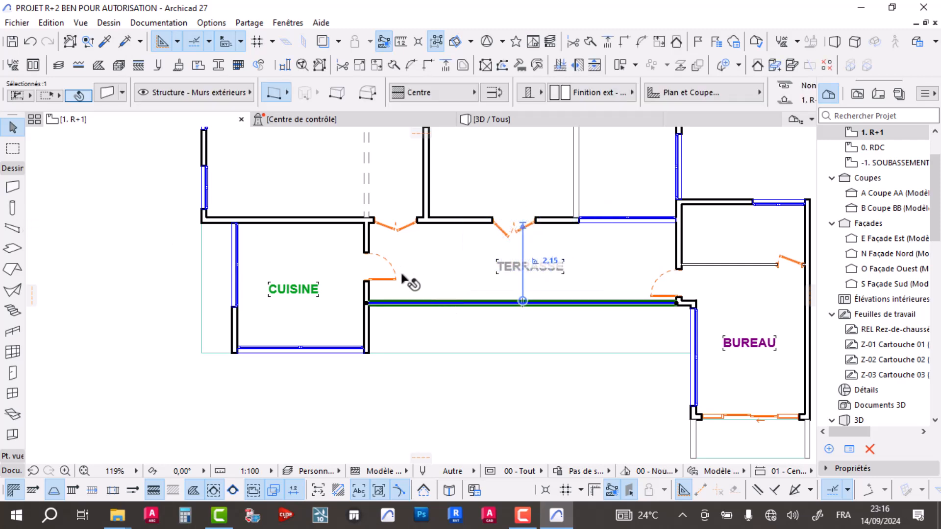
{"action": "middle_click_drag", "start_coordinate": [552, 298], "coordinate": [484, 287]}
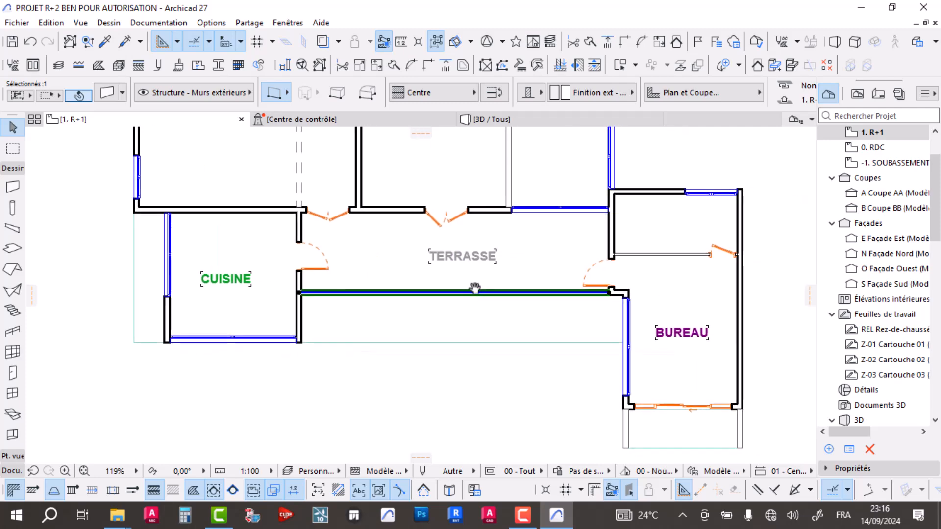
{"action": "middle_click_drag", "start_coordinate": [370, 163], "coordinate": [422, 300]}
{"action": "key", "text": "Escape"}
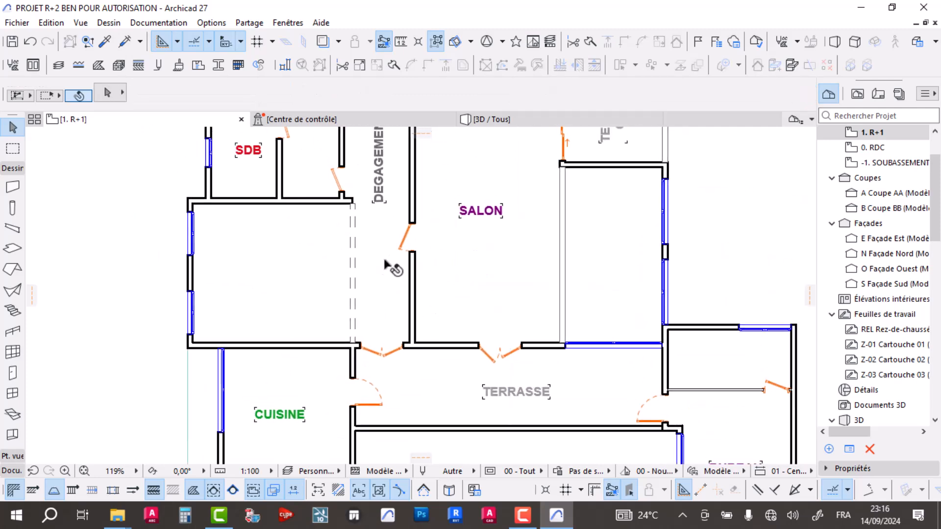
Step: Copy all the walls of the R+1 plan and paste them at the same location on the R+2 storey
{"action": "scroll", "coordinate": [389, 268], "scroll_direction": "down", "scroll_amount": 3}
{"action": "key", "text": "w"}
{"action": "key", "text": "ctrl+a"}
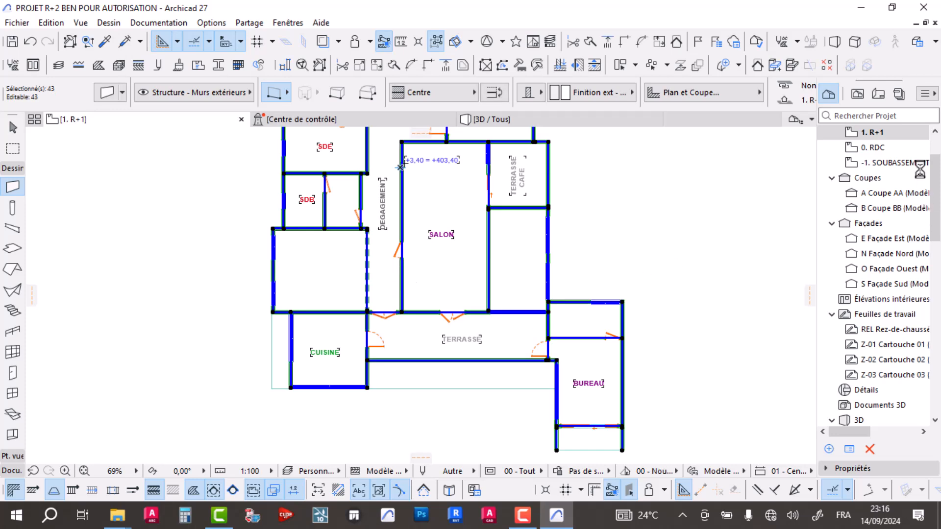
{"action": "scroll", "coordinate": [888, 172], "scroll_direction": "up", "scroll_amount": 2}
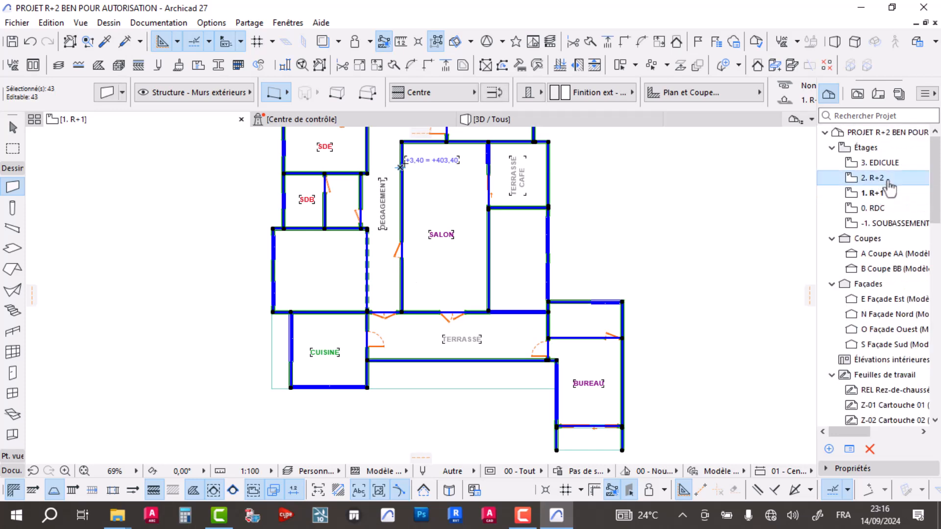
{"action": "left_click", "coordinate": [888, 181]}
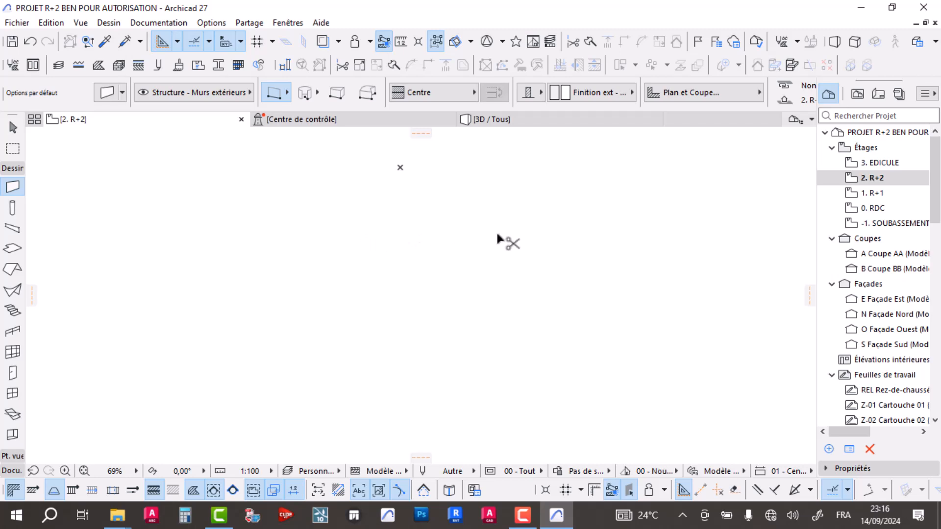
{"action": "key", "text": "ctrl+v"}
{"action": "left_click", "coordinate": [551, 278]}
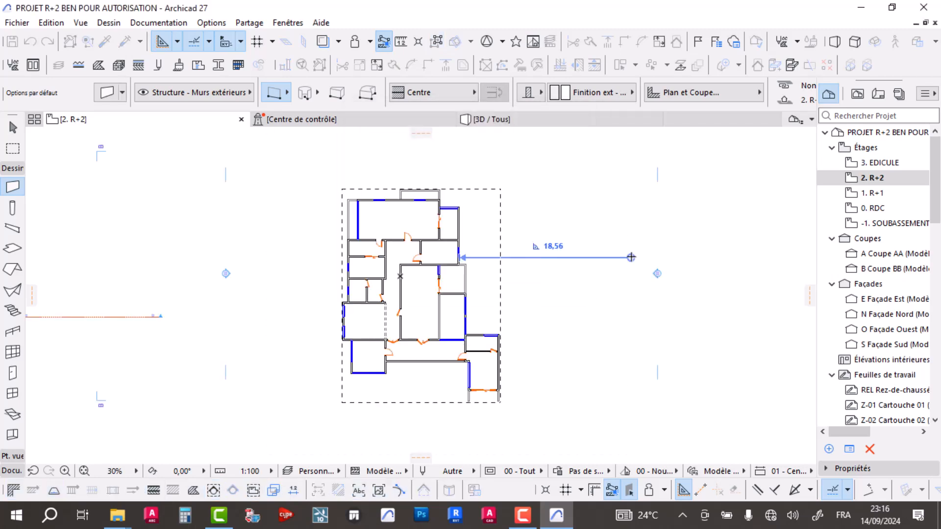
{"action": "scroll", "coordinate": [408, 200], "scroll_direction": "up", "scroll_amount": 5}
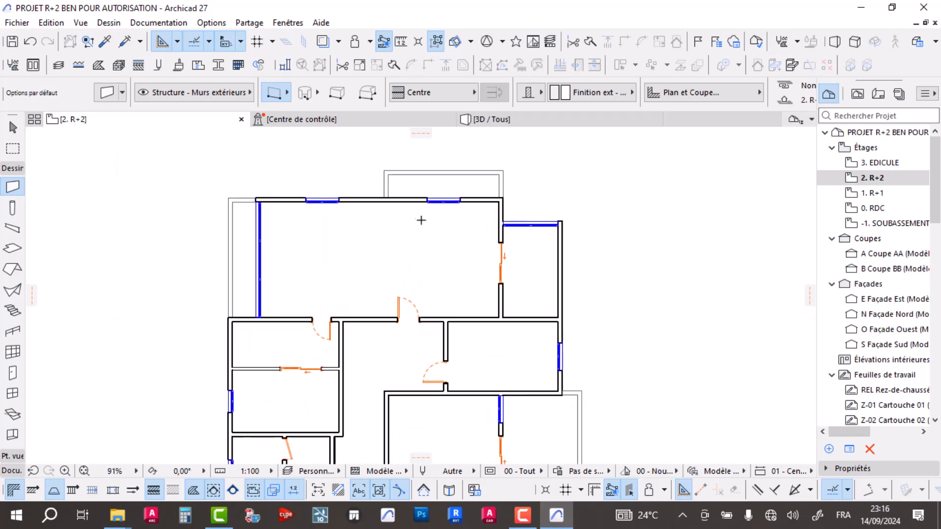
{"action": "middle_click_drag", "start_coordinate": [420, 218], "coordinate": [496, 197]}
{"action": "key", "text": "Escape"}
Step: Examine the pasted walls, doors and windows on the R+2 plan
{"action": "scroll", "coordinate": [504, 218], "scroll_direction": "down", "scroll_amount": 5}
{"action": "scroll", "coordinate": [472, 206], "scroll_direction": "up", "scroll_amount": 1}
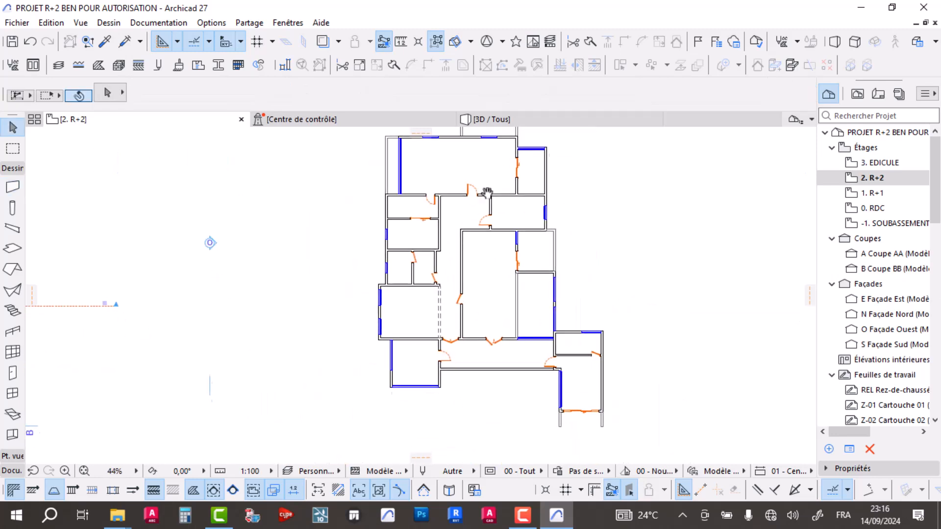
{"action": "scroll", "coordinate": [432, 265], "scroll_direction": "up", "scroll_amount": 4}
{"action": "scroll", "coordinate": [443, 246], "scroll_direction": "down", "scroll_amount": 2}
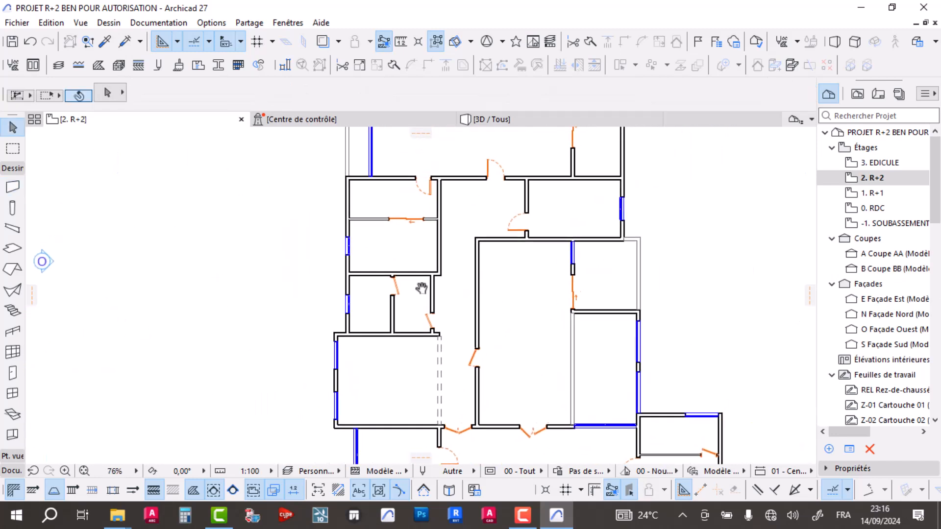
{"action": "middle_click_drag", "start_coordinate": [460, 228], "coordinate": [429, 192]}
{"action": "middle_click_drag", "start_coordinate": [490, 256], "coordinate": [476, 282]}
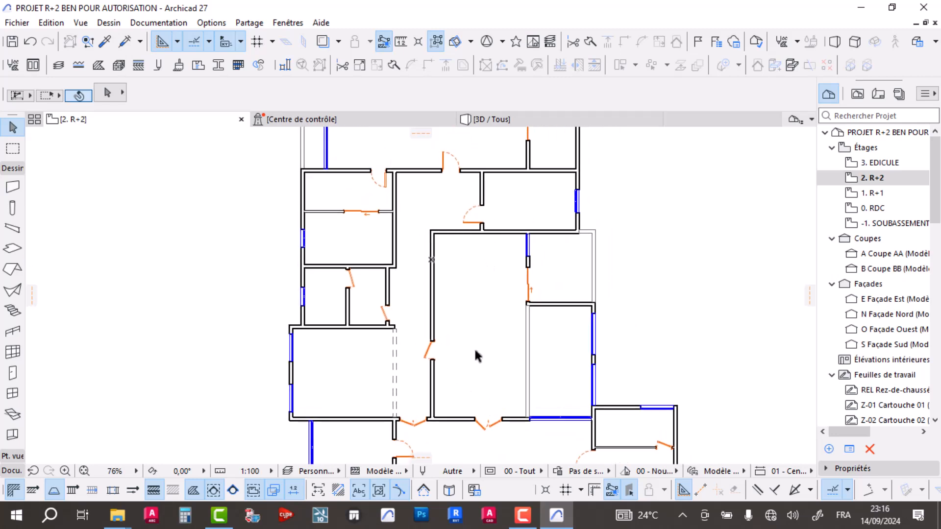
{"action": "scroll", "coordinate": [383, 275], "scroll_direction": "up", "scroll_amount": 1}
{"action": "middle_click_drag", "start_coordinate": [377, 275], "coordinate": [391, 329]}
{"action": "scroll", "coordinate": [433, 263], "scroll_direction": "down", "scroll_amount": 3}
{"action": "middle_click_drag", "start_coordinate": [441, 251], "coordinate": [437, 278]}
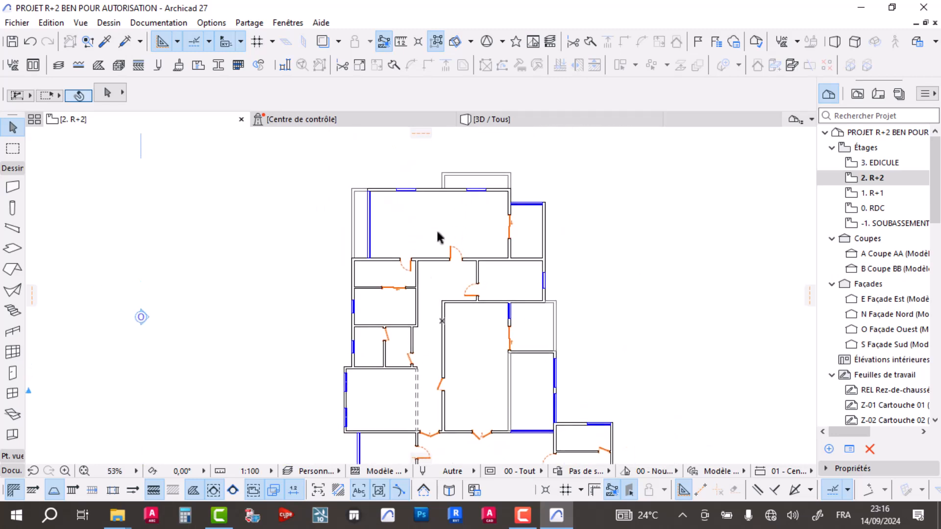
{"action": "scroll", "coordinate": [439, 238], "scroll_direction": "up", "scroll_amount": 3}
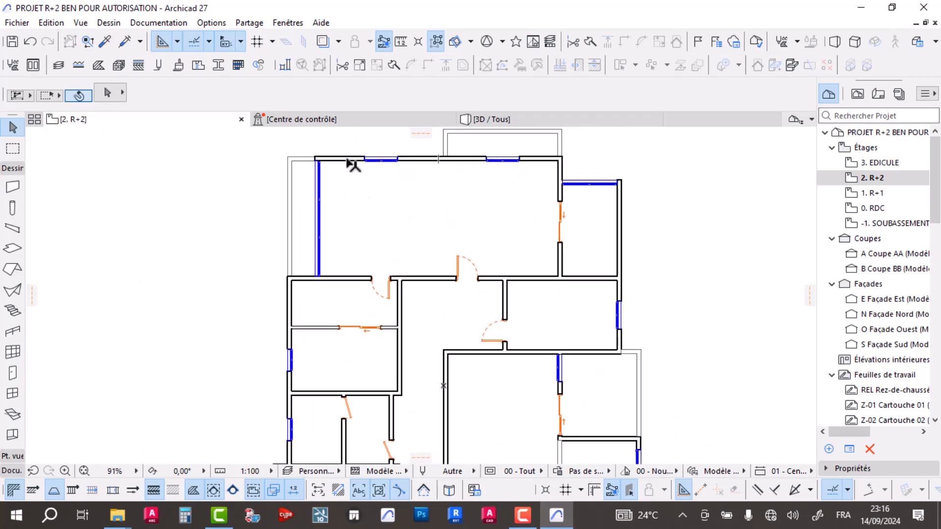
{"action": "middle_click_drag", "start_coordinate": [512, 162], "coordinate": [450, 238]}
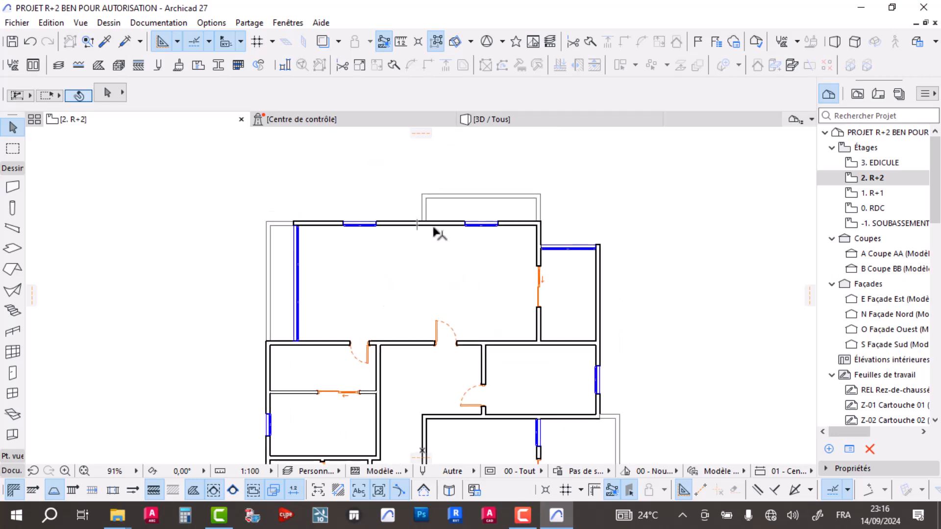
Step: Check the upper room's walls on R+2 and undo the paste of the walls
{"action": "left_click", "coordinate": [375, 219]}
{"action": "left_click_drag", "start_coordinate": [558, 263], "coordinate": [494, 289]}
{"action": "key", "text": "Escape"}
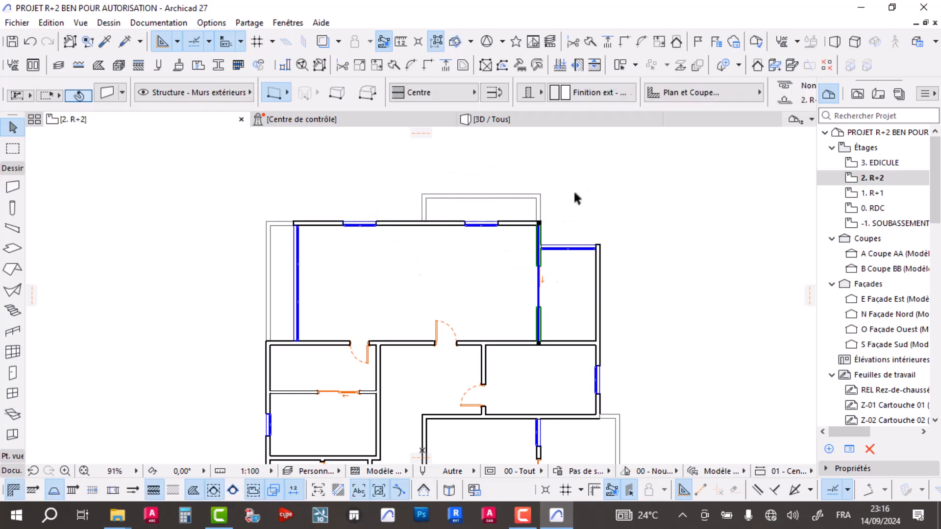
{"action": "scroll", "coordinate": [549, 228], "scroll_direction": "up", "scroll_amount": 3}
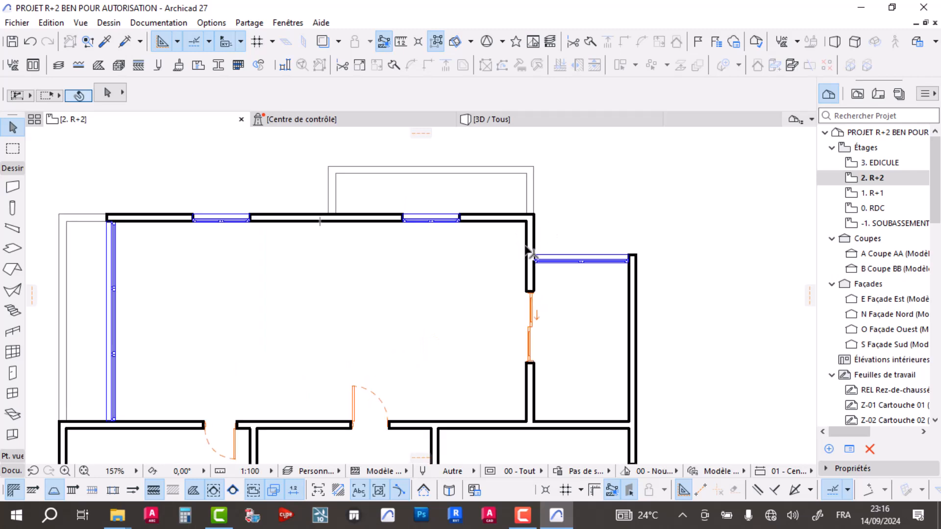
{"action": "scroll", "coordinate": [535, 249], "scroll_direction": "down", "scroll_amount": 5}
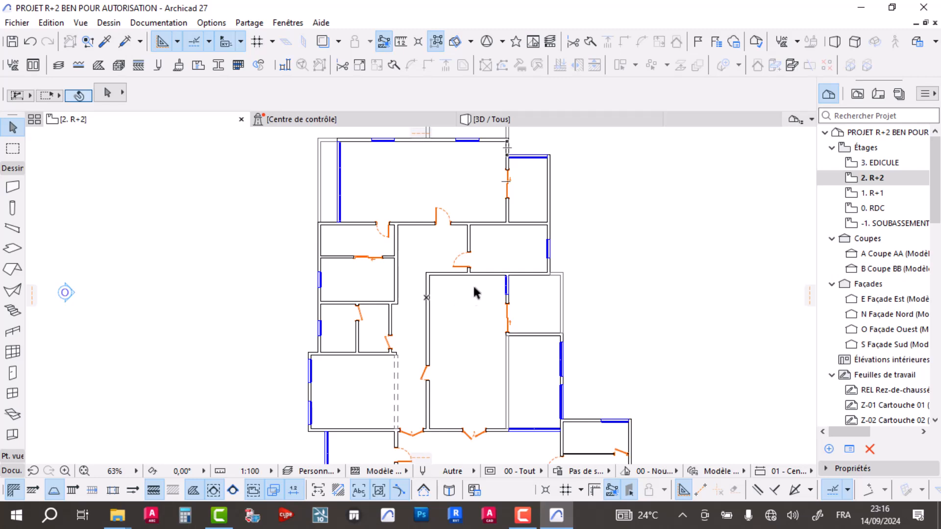
{"action": "key", "text": "ctrl+z"}
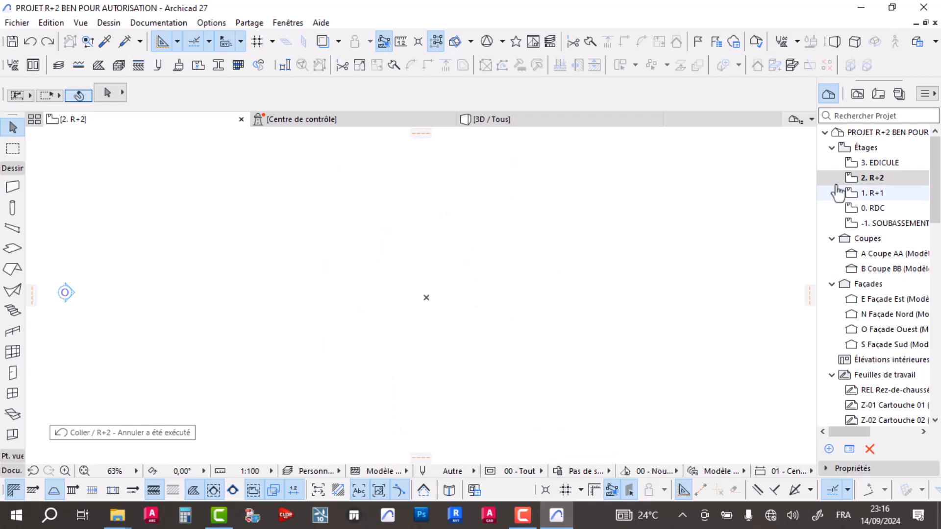
Step: Copy the complete R+1 plan, including the room labels, and paste it at the same location on the R+2 storey
{"action": "left_click", "coordinate": [883, 194]}
{"action": "scroll", "coordinate": [371, 227], "scroll_direction": "down", "scroll_amount": 3}
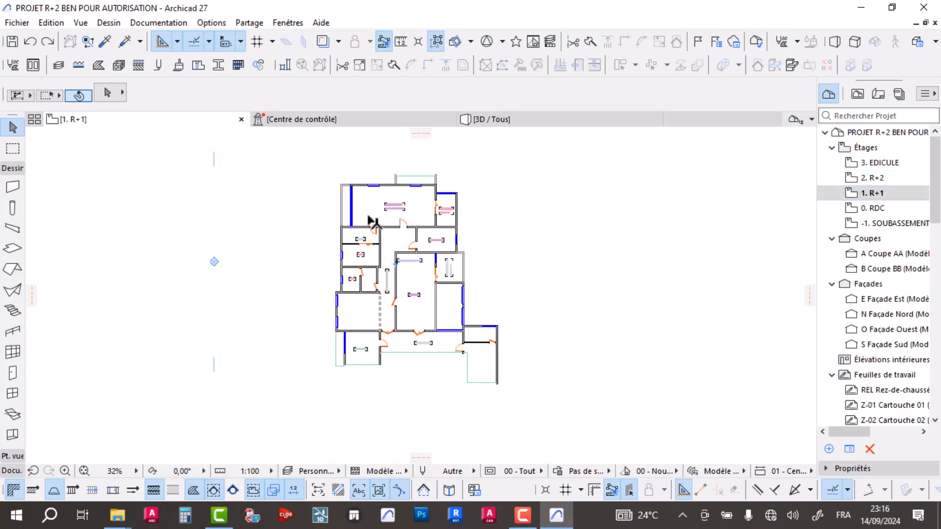
{"action": "left_click_drag", "start_coordinate": [321, 166], "coordinate": [489, 390]}
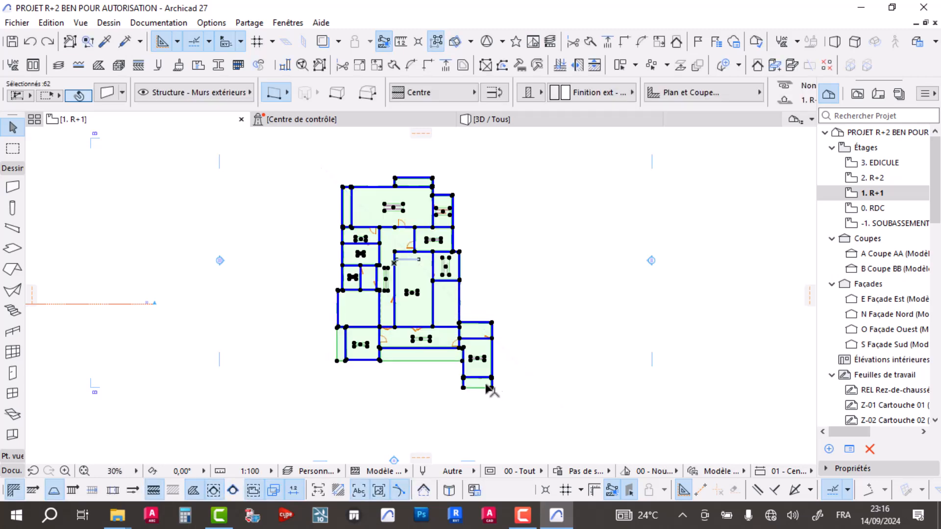
{"action": "double_click", "coordinate": [878, 178]}
{"action": "right_click", "coordinate": [504, 182]}
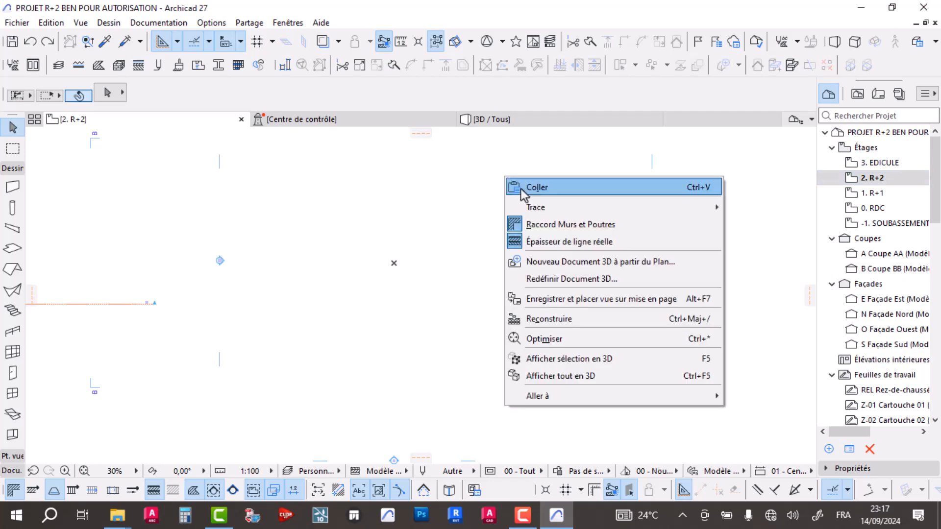
{"action": "left_click", "coordinate": [568, 189]}
{"action": "left_click", "coordinate": [539, 230]}
Step: Replace the CHAMBRE PRINCIPALE label on the R+2 plan with TERRASSE DECOUVERTE, written on two lines
{"action": "scroll", "coordinate": [428, 187], "scroll_direction": "up", "scroll_amount": 6}
{"action": "middle_click_drag", "start_coordinate": [372, 174], "coordinate": [393, 176]}
{"action": "scroll", "coordinate": [441, 233], "scroll_direction": "down", "scroll_amount": 3}
{"action": "scroll", "coordinate": [441, 277], "scroll_direction": "up", "scroll_amount": 3}
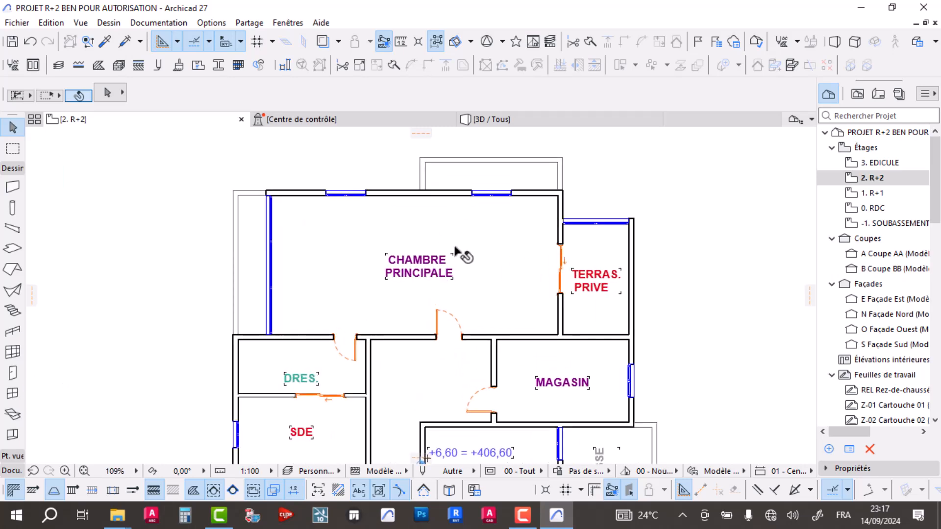
{"action": "scroll", "coordinate": [456, 250], "scroll_direction": "down", "scroll_amount": 2}
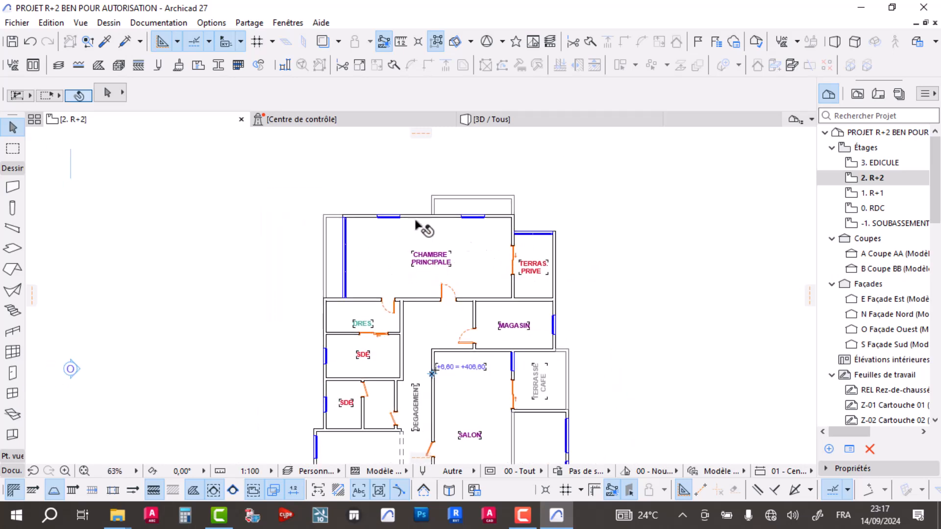
{"action": "left_click", "coordinate": [436, 262]}
{"action": "scroll", "coordinate": [438, 263], "scroll_direction": "up", "scroll_amount": 3}
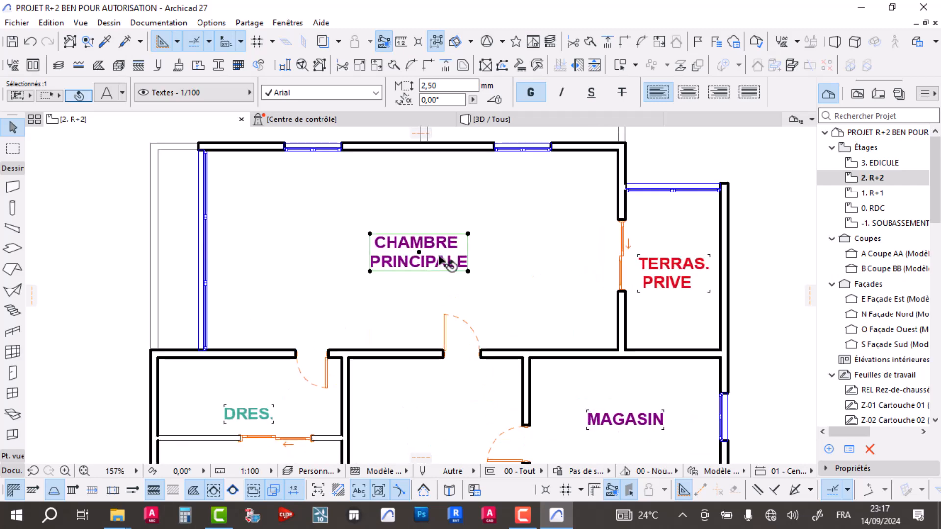
{"action": "double_click", "coordinate": [439, 258]}
{"action": "double_click", "coordinate": [440, 259]}
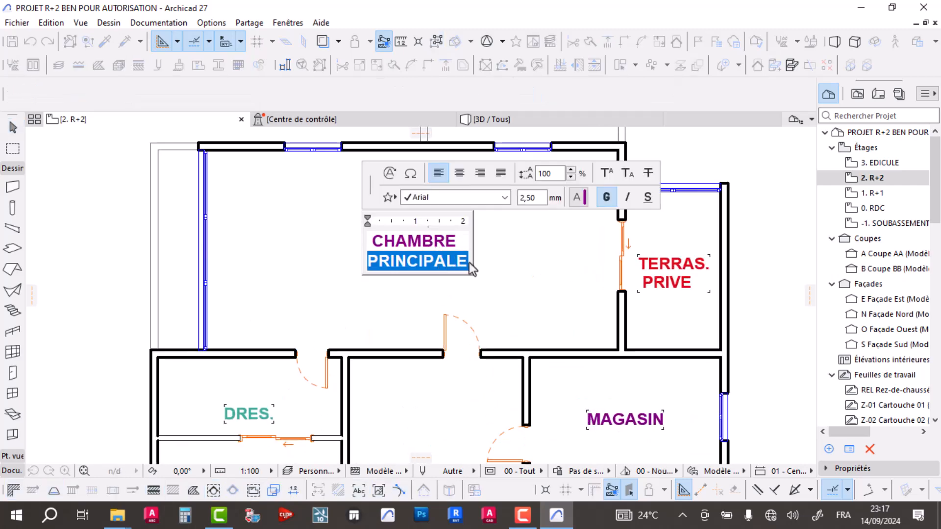
{"action": "left_click_drag", "start_coordinate": [465, 260], "coordinate": [367, 228]}
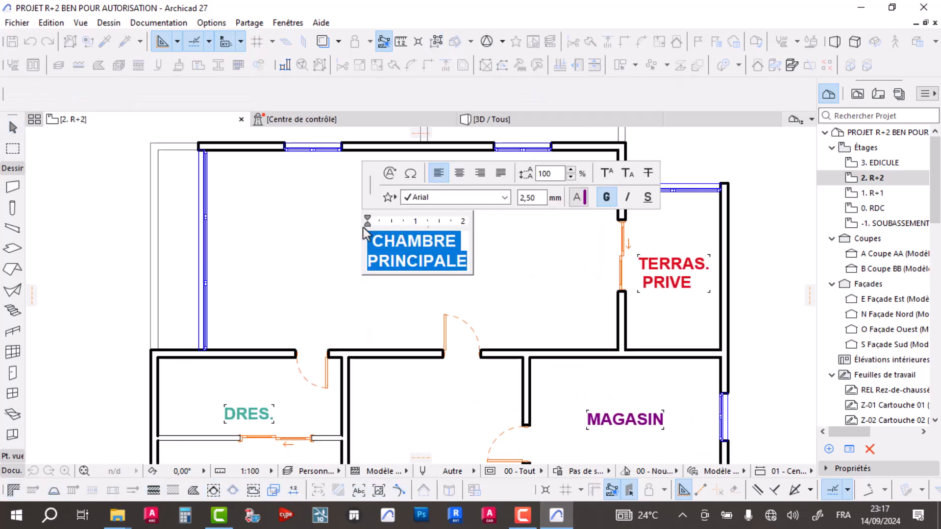
{"action": "type", "text": "TERRASSE"}
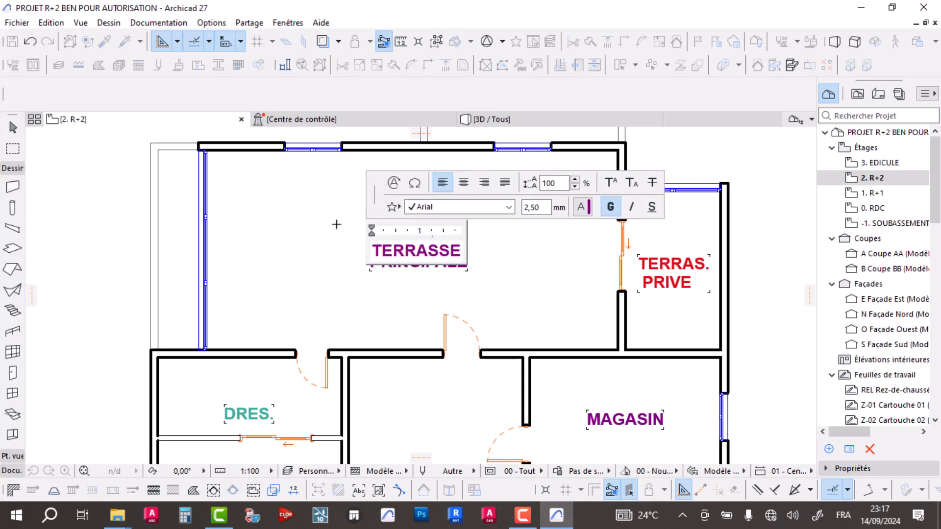
{"action": "key", "text": "Return"}
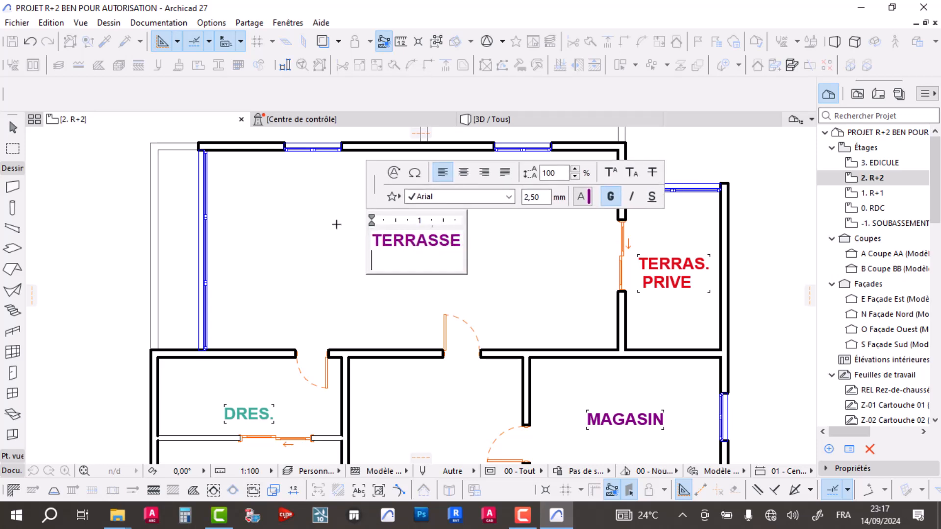
{"action": "type", "text": "DECOUVERTE"}
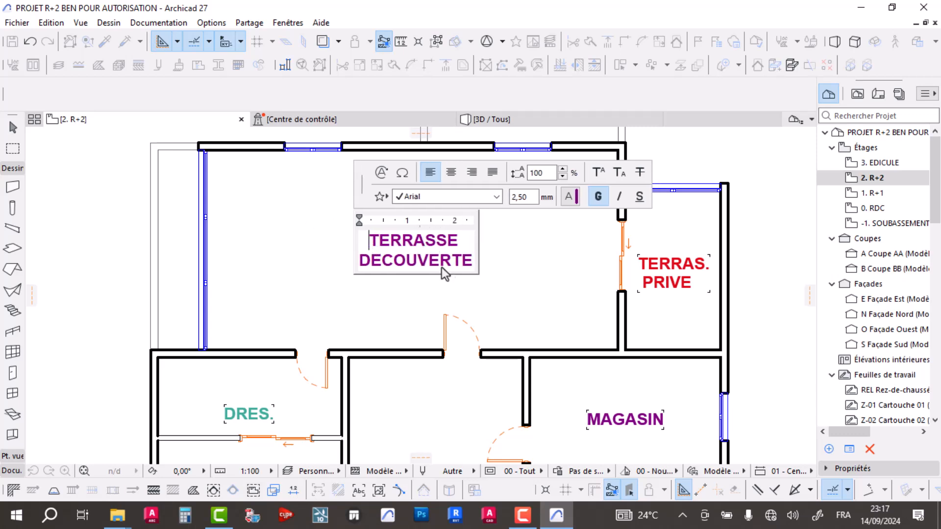
{"action": "left_click", "coordinate": [538, 254]}
Step: Delete the two windows from the upper outer wall of the TERRASSE DECOUVERTE on R+2
{"action": "scroll", "coordinate": [494, 248], "scroll_direction": "down", "scroll_amount": 2}
{"action": "left_click", "coordinate": [430, 228]}
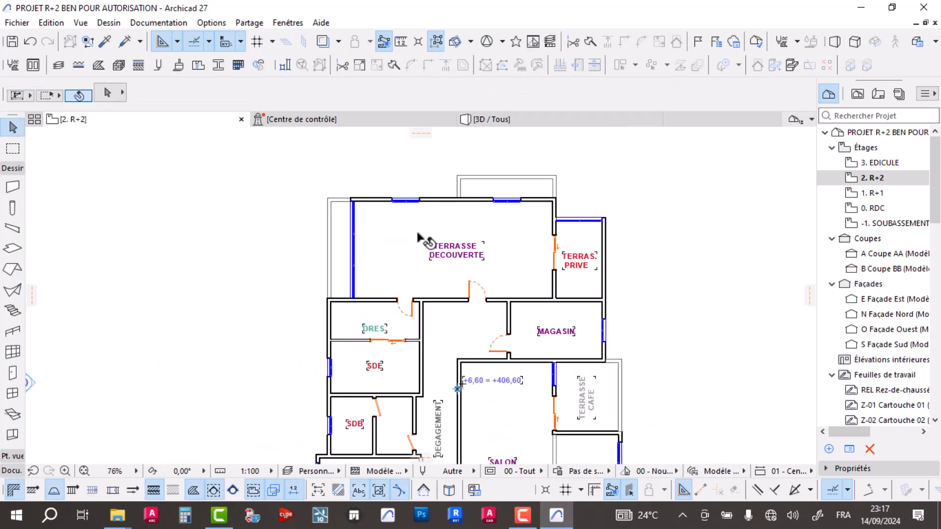
{"action": "left_click", "coordinate": [421, 200]}
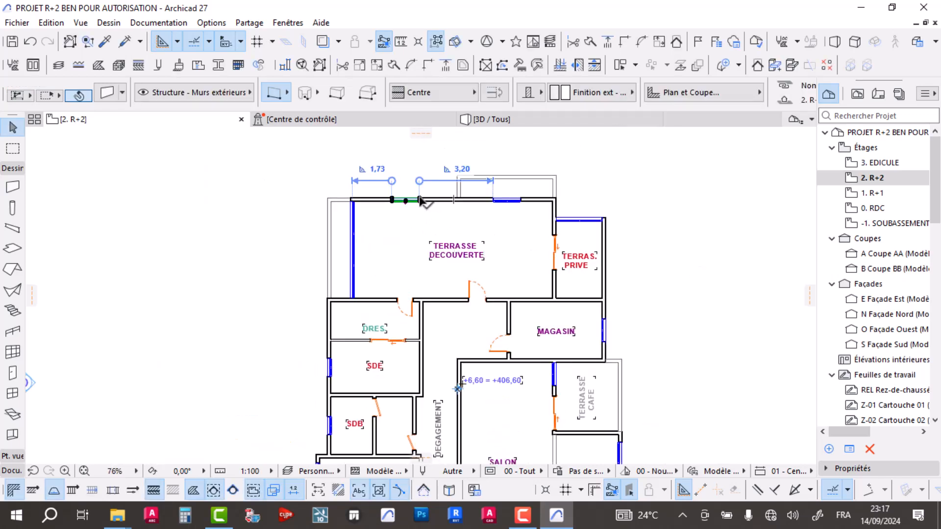
{"action": "left_click", "coordinate": [421, 200]}
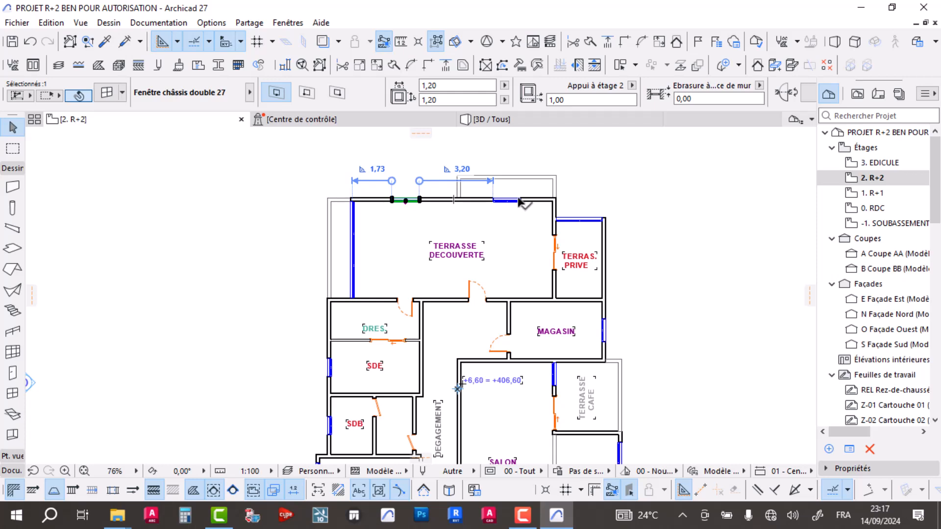
{"action": "key", "text": "Escape"}
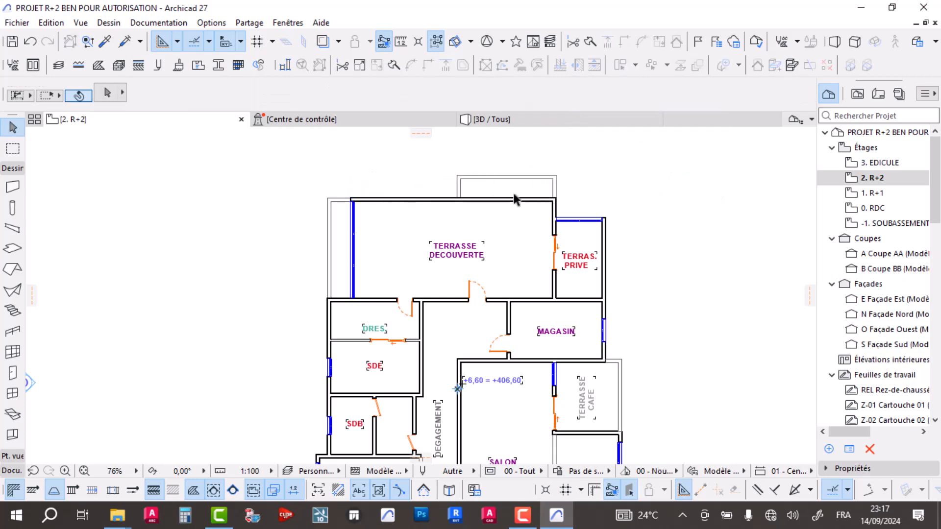
{"action": "left_click_drag", "start_coordinate": [582, 164], "coordinate": [493, 163]}
{"action": "scroll", "coordinate": [352, 219], "scroll_direction": "up", "scroll_amount": 3}
{"action": "scroll", "coordinate": [368, 214], "scroll_direction": "down", "scroll_amount": 2}
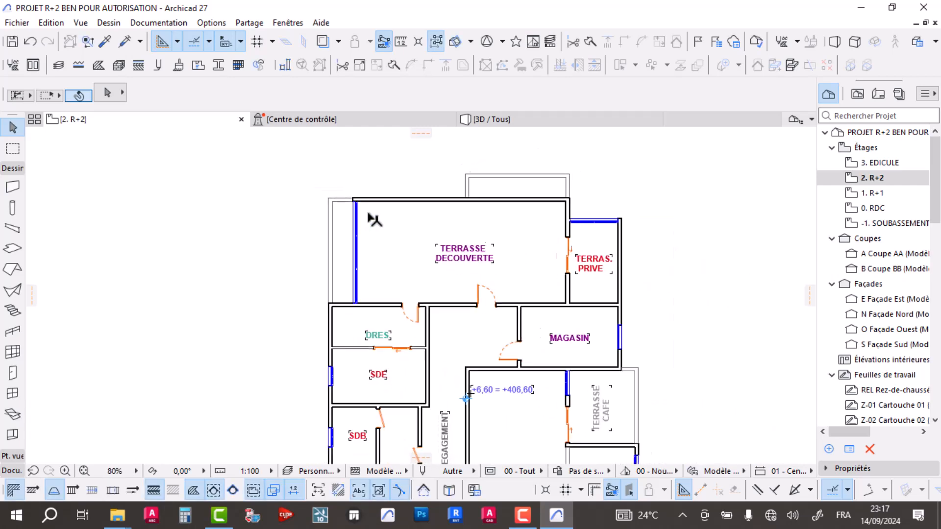
Step: Delete the large window from the left outer wall of the TERRASSE DECOUVERTE
{"action": "scroll", "coordinate": [363, 204], "scroll_direction": "up", "scroll_amount": 8}
{"action": "left_click", "coordinate": [340, 186]}
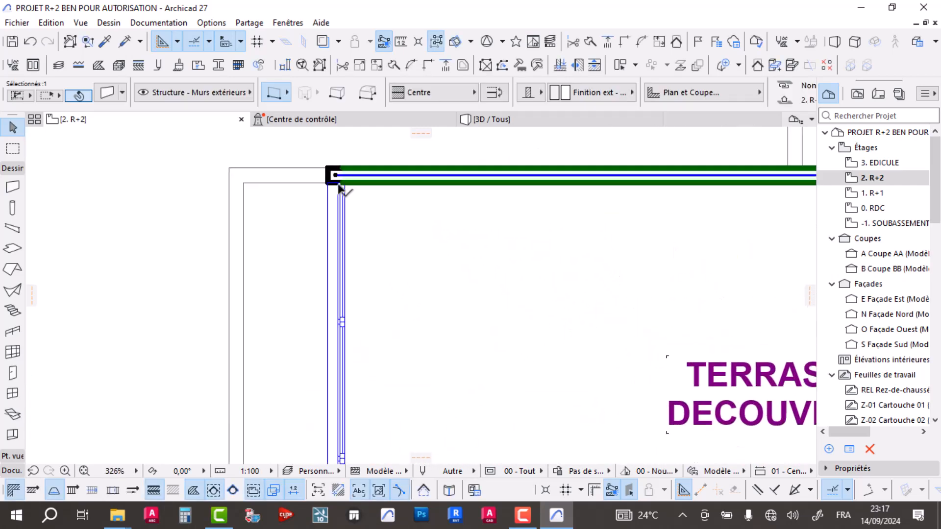
{"action": "left_click", "coordinate": [338, 188]}
{"action": "left_click", "coordinate": [438, 238]}
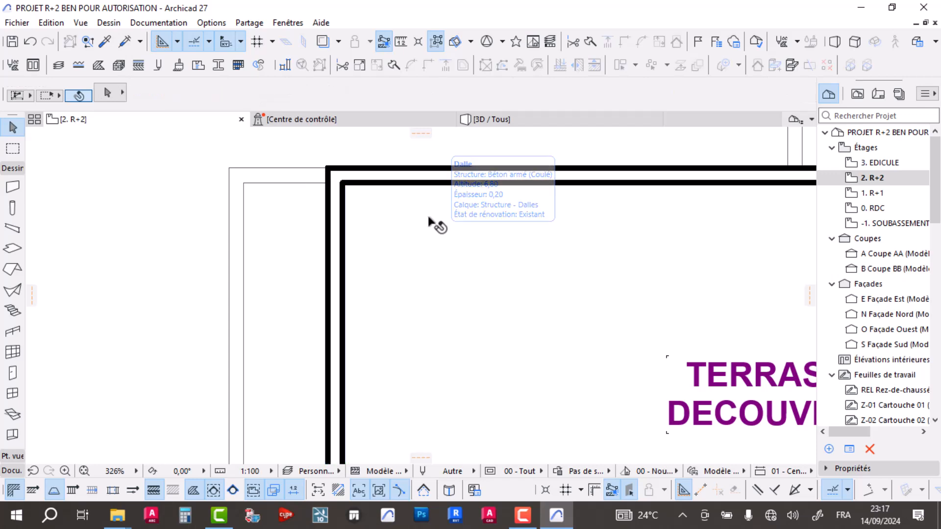
{"action": "scroll", "coordinate": [434, 235], "scroll_direction": "down", "scroll_amount": 8}
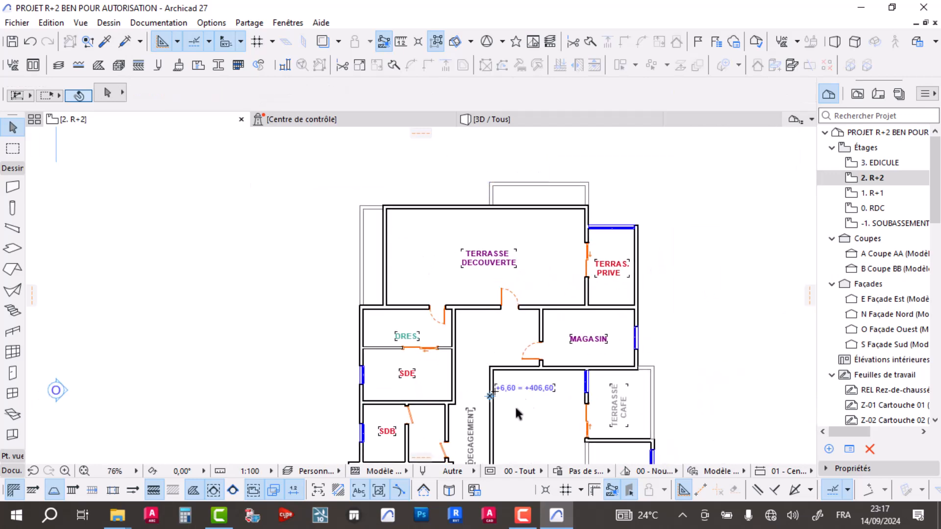
Step: Check the terrace walls on the R+2 plan and examine the whole building with its new storey in 3D
{"action": "left_click", "coordinate": [523, 521]}
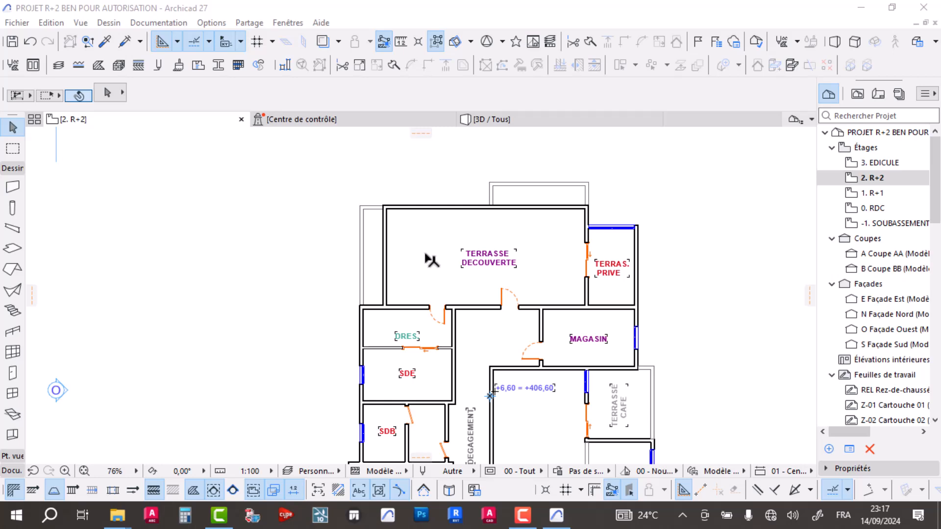
{"action": "scroll", "coordinate": [432, 261], "scroll_direction": "down", "scroll_amount": 2}
{"action": "scroll", "coordinate": [432, 262], "scroll_direction": "up", "scroll_amount": 5}
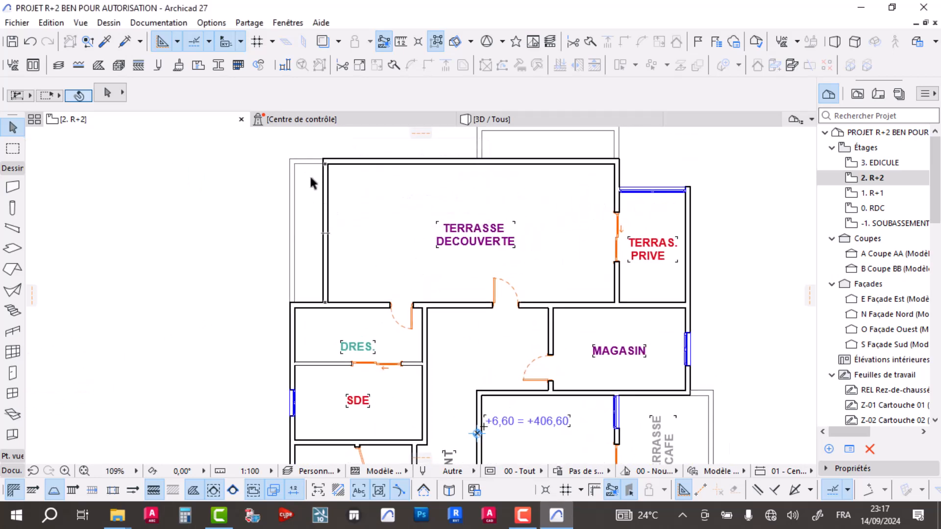
{"action": "middle_click_drag", "start_coordinate": [594, 190], "coordinate": [586, 226]}
{"action": "key", "text": "F3"}
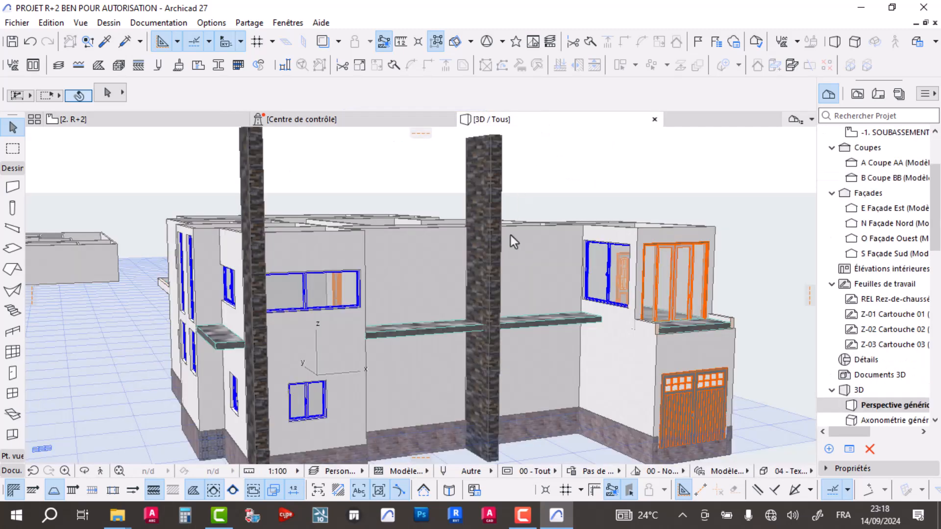
{"action": "middle_click_drag", "start_coordinate": [415, 254], "coordinate": [304, 230], "text": "shift"}
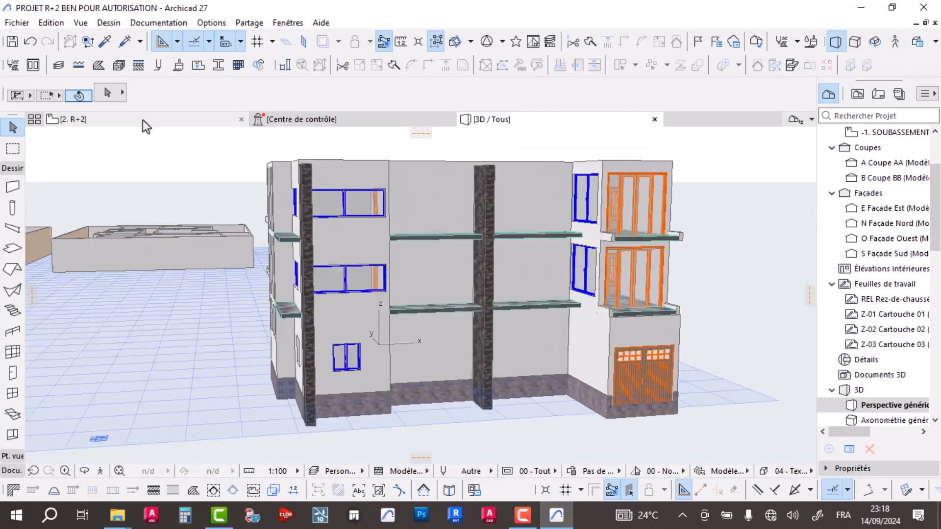
Step: Inspect the floor slab under the TERRAS. PRIVE on the R+2 plan and examine the slab edges on the facade in 3D
{"action": "left_click", "coordinate": [142, 120]}
{"action": "scroll", "coordinate": [568, 265], "scroll_direction": "up", "scroll_amount": 6}
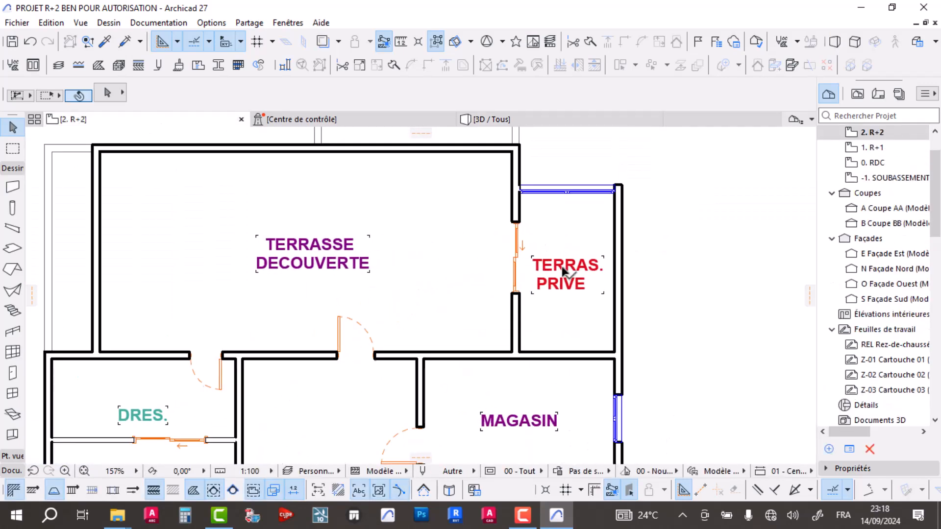
{"action": "middle_click_drag", "start_coordinate": [559, 288], "coordinate": [558, 279]}
{"action": "scroll", "coordinate": [557, 279], "scroll_direction": "down", "scroll_amount": 4}
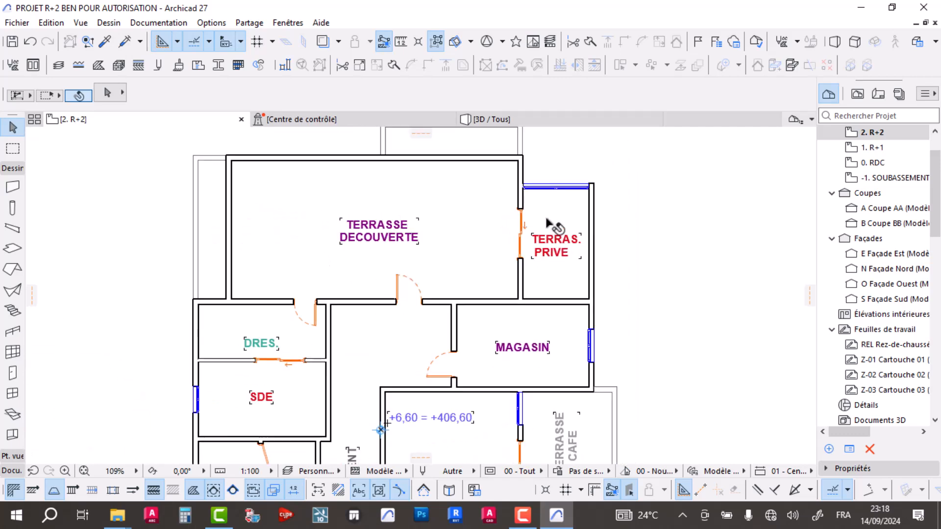
{"action": "left_click", "coordinate": [564, 226]}
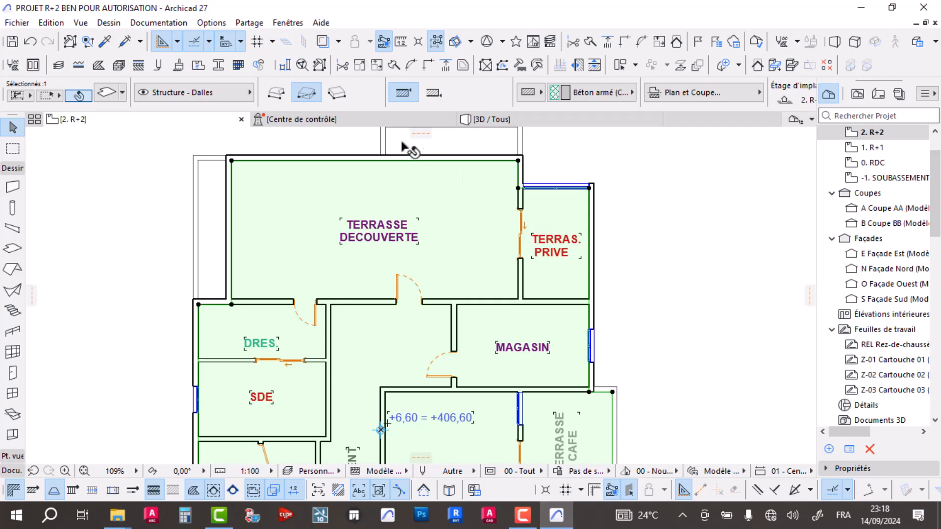
{"action": "left_click", "coordinate": [533, 120]}
{"action": "middle_click_drag", "start_coordinate": [455, 214], "coordinate": [425, 335], "text": "shift"}
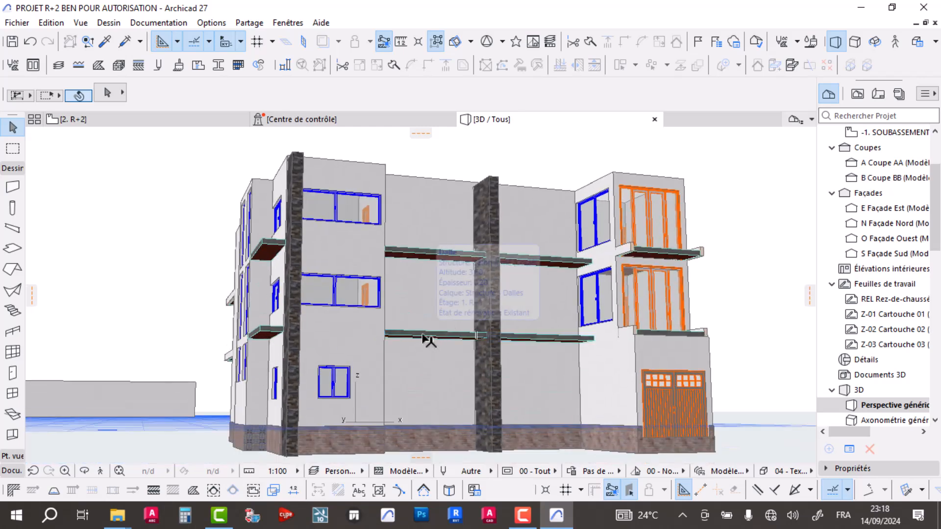
{"action": "scroll", "coordinate": [887, 174], "scroll_direction": "up", "scroll_amount": 3}
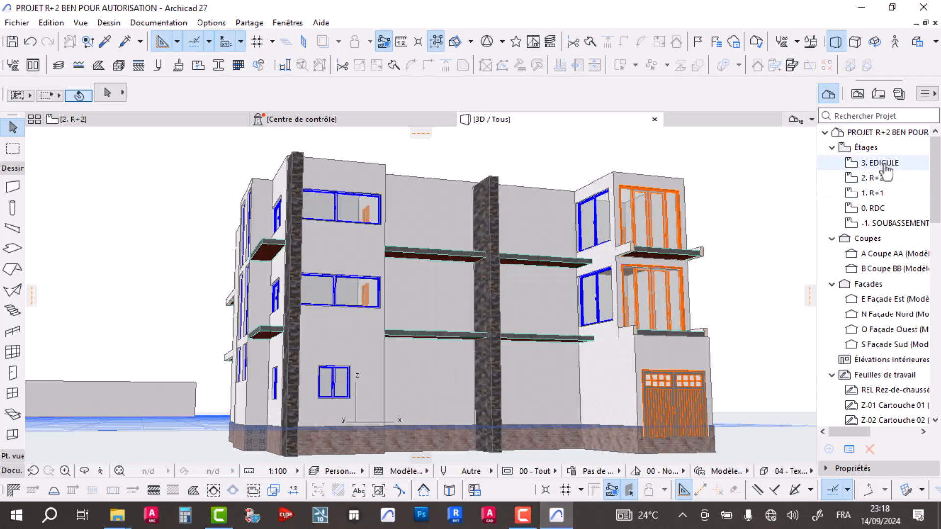
{"action": "middle_click_drag", "start_coordinate": [507, 199], "coordinate": [471, 255], "text": "shift"}
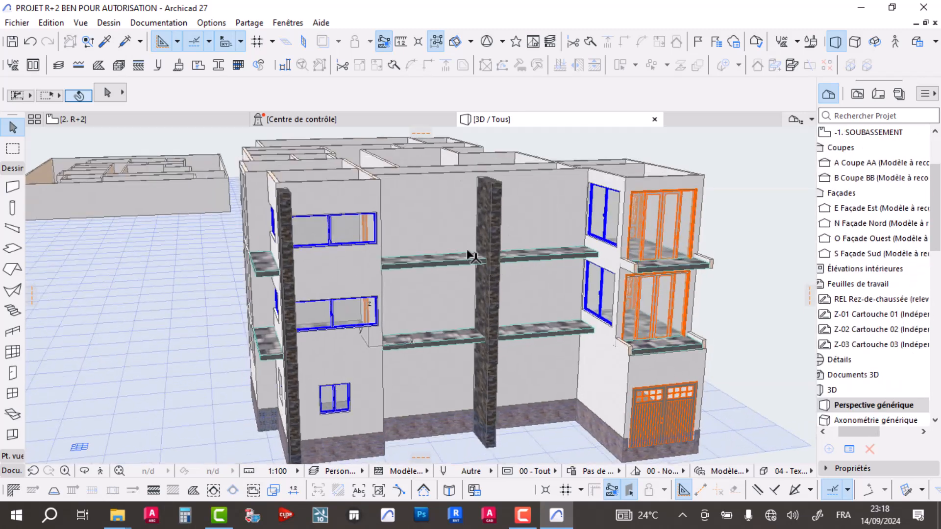
Step: Select all the slabs in 3D and set their side surface to Bois - Erable
{"action": "scroll", "coordinate": [274, 279], "scroll_direction": "up", "scroll_amount": 3}
{"action": "left_click", "coordinate": [259, 271]}
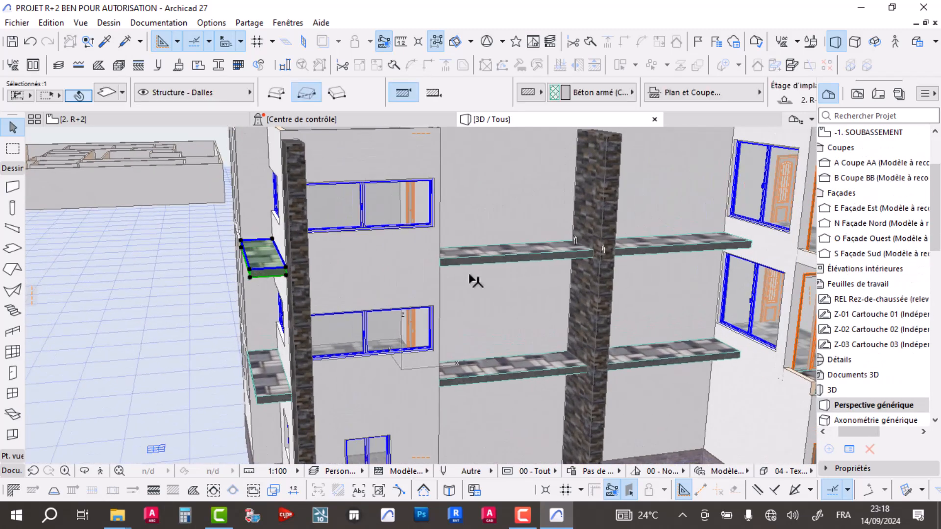
{"action": "left_click", "coordinate": [498, 372], "text": "alt"}
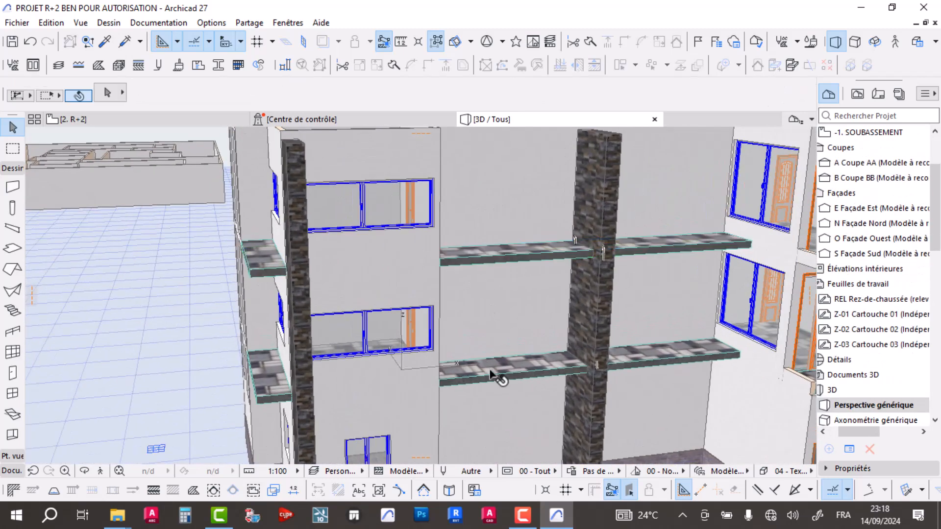
{"action": "key", "text": "ctrl+a"}
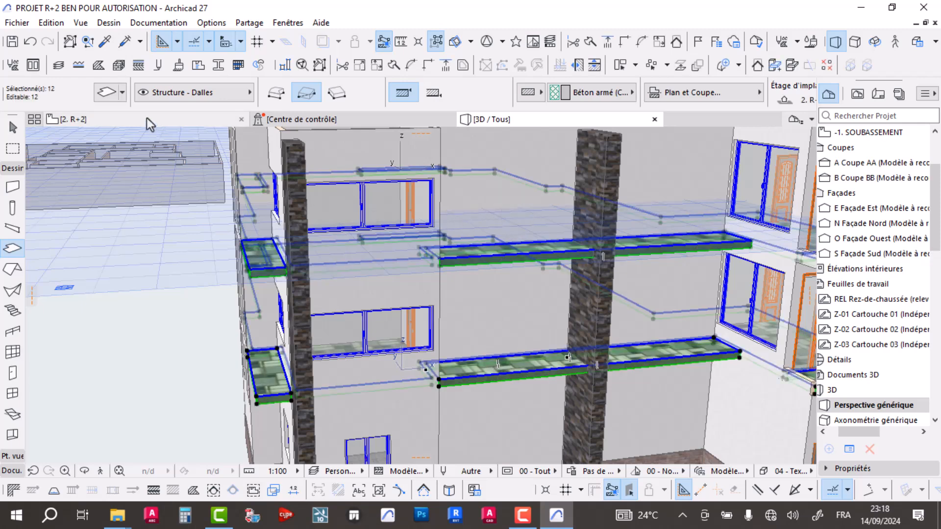
{"action": "left_click", "coordinate": [106, 92]}
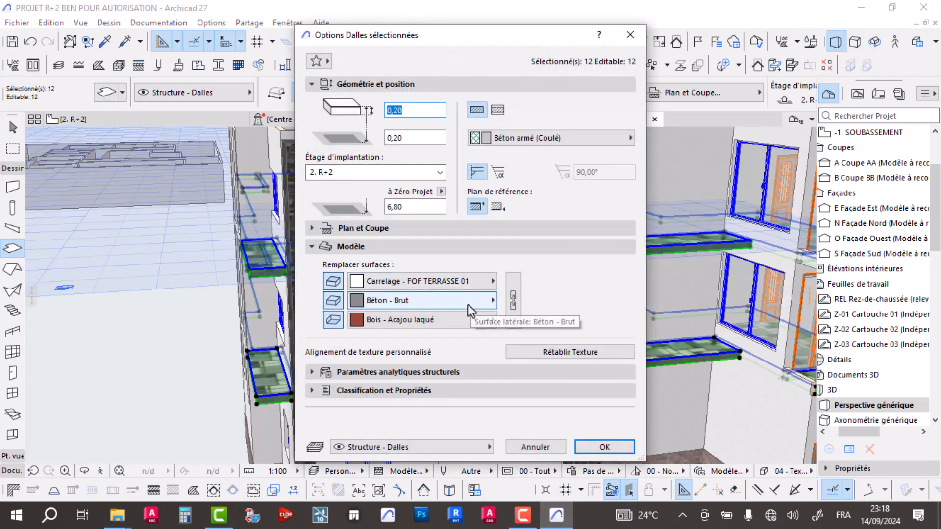
{"action": "left_click", "coordinate": [469, 302]}
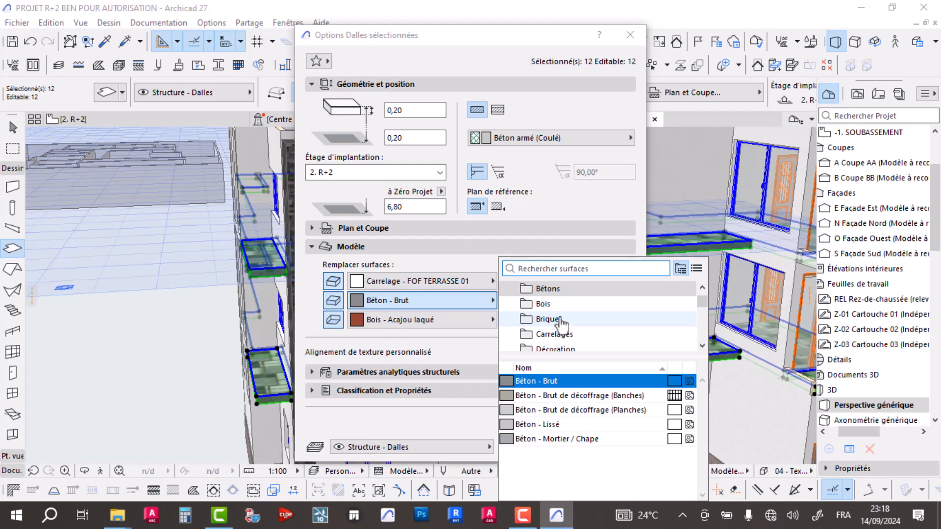
{"action": "left_click", "coordinate": [543, 304]}
{"action": "left_click", "coordinate": [552, 340]}
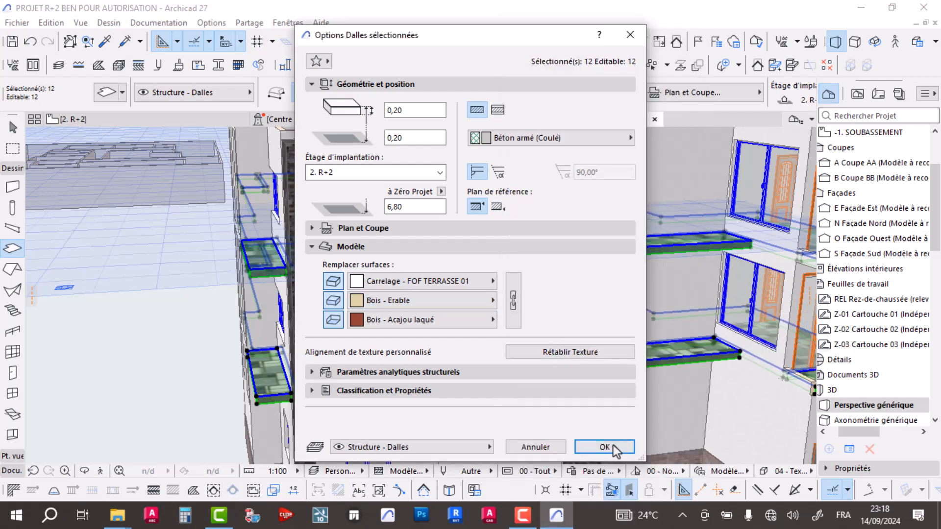
{"action": "left_click", "coordinate": [604, 447]}
{"action": "scroll", "coordinate": [481, 368], "scroll_direction": "up", "scroll_amount": 5}
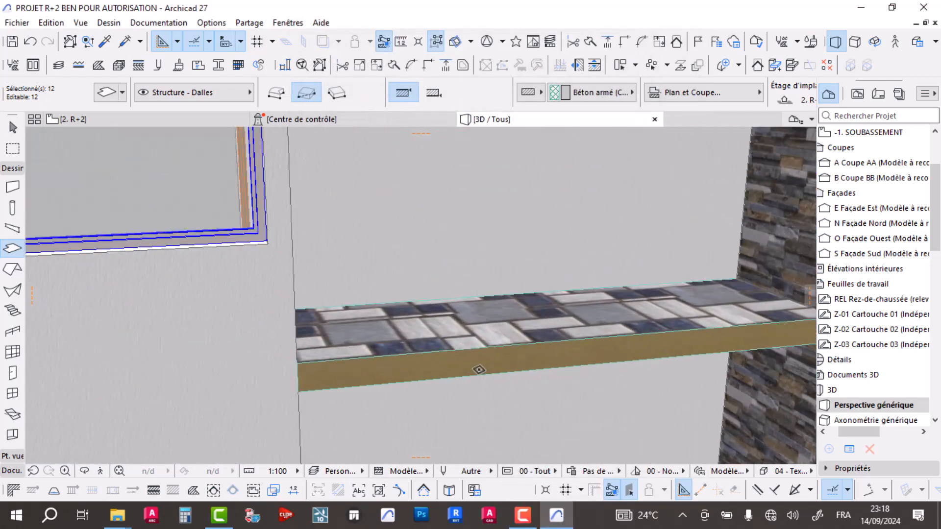
{"action": "scroll", "coordinate": [478, 361], "scroll_direction": "down", "scroll_amount": 6}
{"action": "scroll", "coordinate": [412, 258], "scroll_direction": "down", "scroll_amount": 2}
{"action": "key", "text": "Escape"}
Step: Check the surface overrides of all the slabs in their settings and examine the slab edges across the facade in 3D
{"action": "mouse_move", "coordinate": [417, 385]}
{"action": "middle_mouse_down", "text": "shift"}
{"action": "mouse_move", "coordinate": [487, 344]}
{"action": "mouse_move", "coordinate": [496, 325]}
{"action": "mouse_move", "coordinate": [448, 338]}
{"action": "mouse_move", "coordinate": [451, 306]}
{"action": "middle_mouse_up", "text": "shift"}
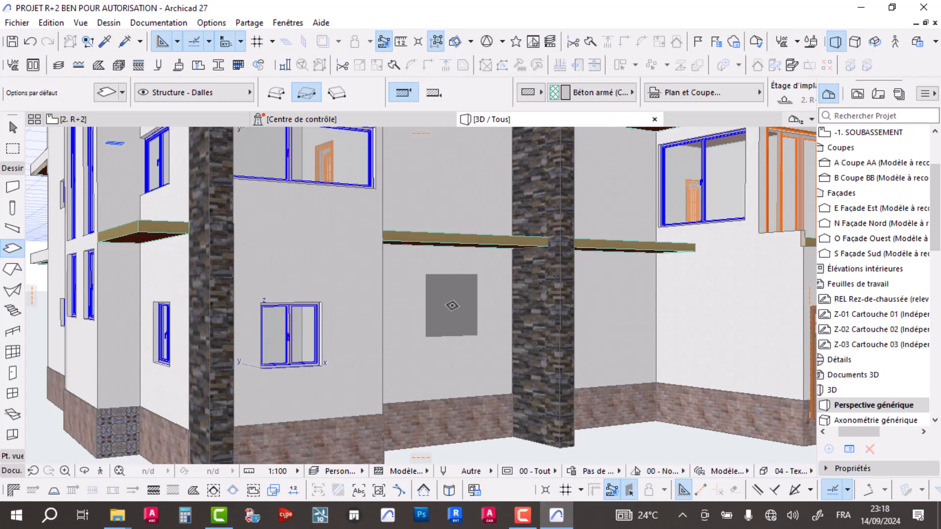
{"action": "key", "text": "ctrl+a"}
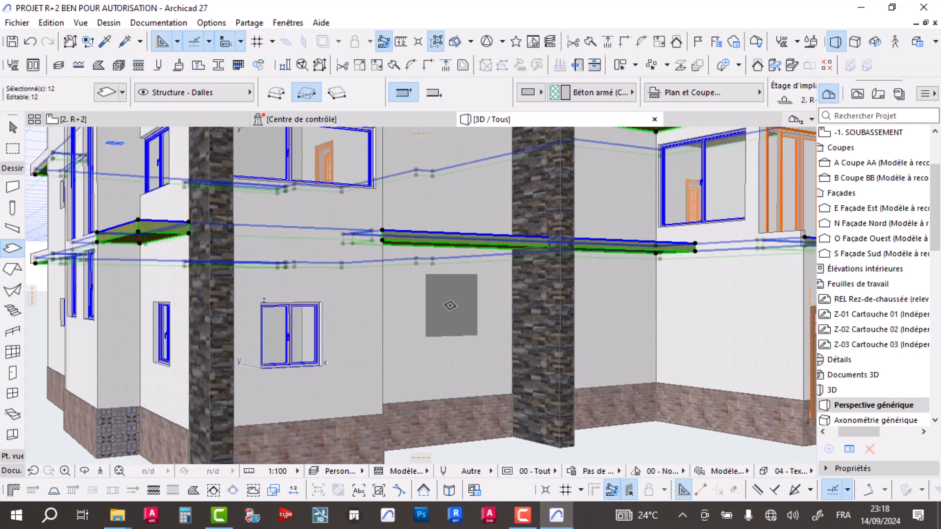
{"action": "key", "text": "ctrl+t"}
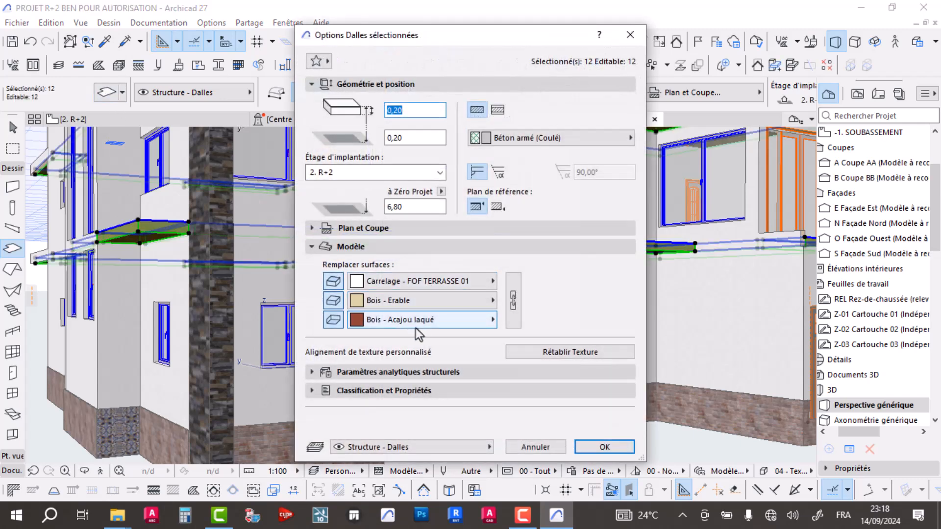
{"action": "key", "text": "Return"}
{"action": "key", "text": "Escape"}
{"action": "left_click_drag", "start_coordinate": [499, 275], "coordinate": [537, 353]}
{"action": "scroll", "coordinate": [536, 353], "scroll_direction": "down", "scroll_amount": 3}
{"action": "middle_click_drag", "start_coordinate": [536, 353], "coordinate": [477, 303], "text": "shift"}
{"action": "left_click_drag", "start_coordinate": [507, 292], "coordinate": [315, 294]}
{"action": "scroll", "coordinate": [447, 322], "scroll_direction": "up", "scroll_amount": 8}
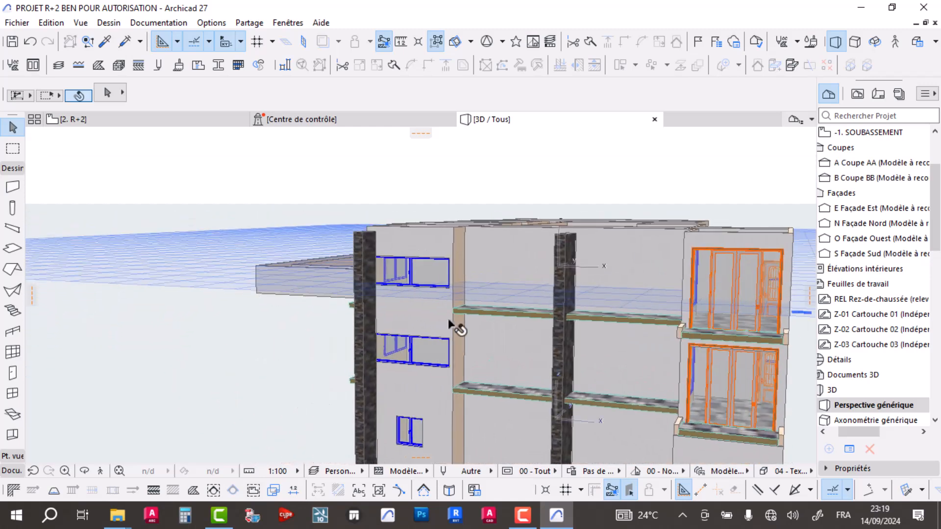
{"action": "scroll", "coordinate": [434, 362], "scroll_direction": "down", "scroll_amount": 5}
{"action": "mouse_move", "coordinate": [378, 353]}
{"action": "left_mouse_down"}
{"action": "mouse_move", "coordinate": [460, 344]}
{"action": "mouse_move", "coordinate": [390, 346]}
{"action": "left_mouse_up"}
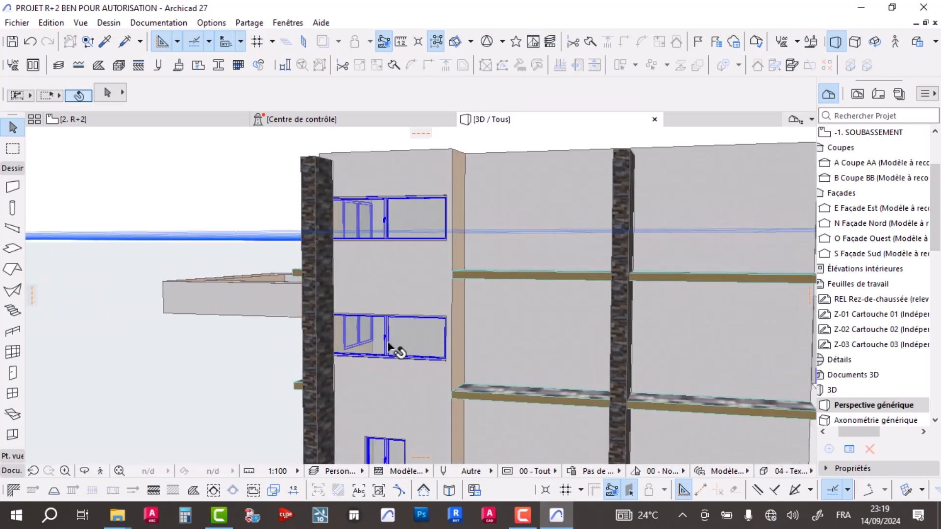
Step: Narrow the R+1 double window beside the corner stone column to a width of 3.25, aligning its edge with the column
{"action": "left_click", "coordinate": [363, 337]}
{"action": "scroll", "coordinate": [343, 322], "scroll_direction": "up", "scroll_amount": 6}
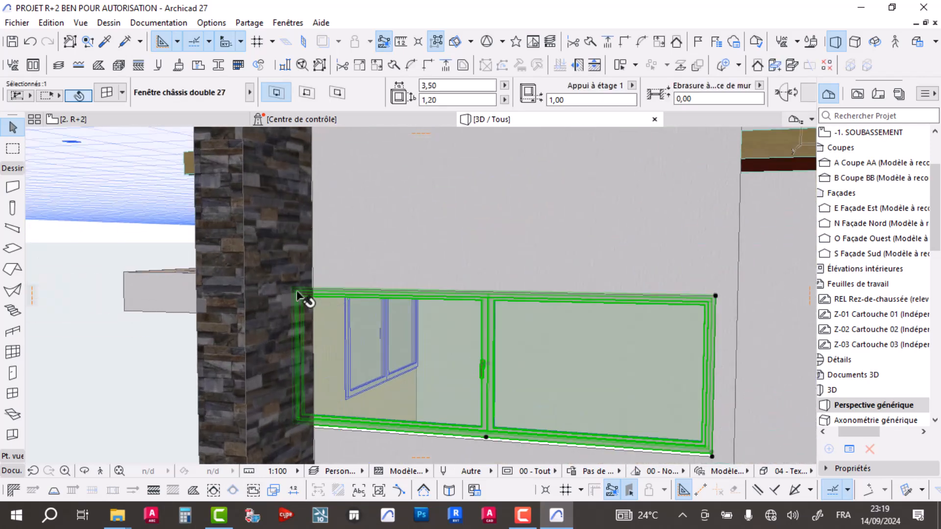
{"action": "left_click", "coordinate": [301, 293]}
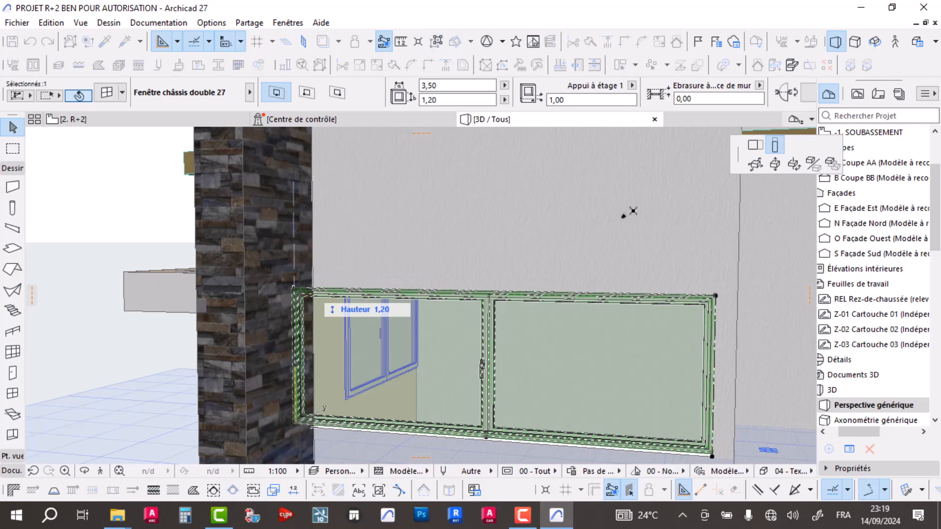
{"action": "left_click", "coordinate": [754, 148]}
{"action": "scroll", "coordinate": [498, 320], "scroll_direction": "down", "scroll_amount": 2}
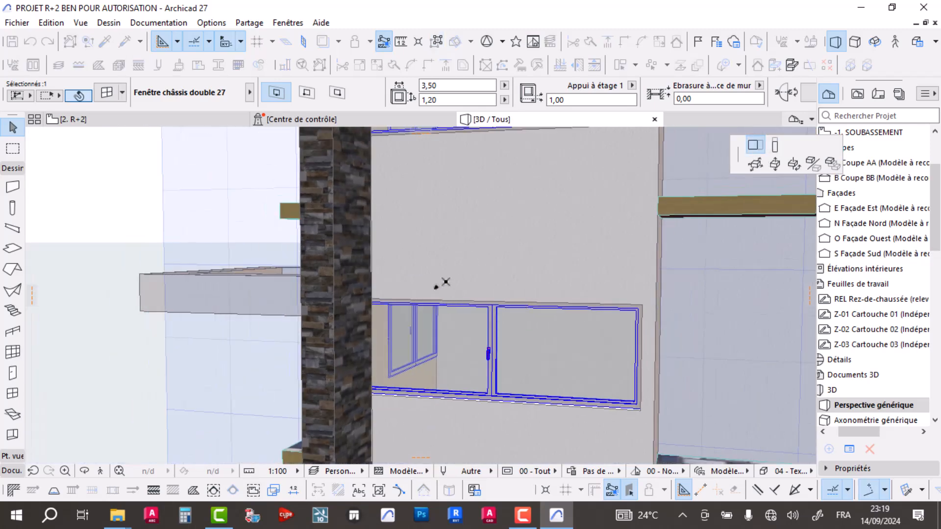
{"action": "middle_click_drag", "start_coordinate": [436, 335], "coordinate": [481, 461]}
{"action": "middle_click_drag", "start_coordinate": [462, 321], "coordinate": [486, 449]}
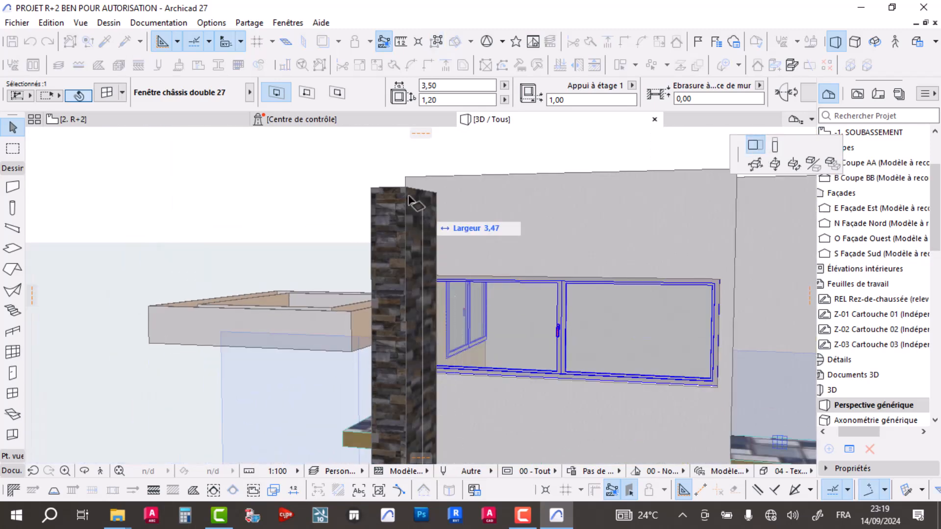
{"action": "left_click", "coordinate": [412, 194]}
{"action": "scroll", "coordinate": [469, 264], "scroll_direction": "down", "scroll_amount": 1}
Step: Narrow the R+2 window above to a width of 3.25, aligning it with the edge of the R+1 window
{"action": "middle_click_drag", "start_coordinate": [483, 316], "coordinate": [435, 203]}
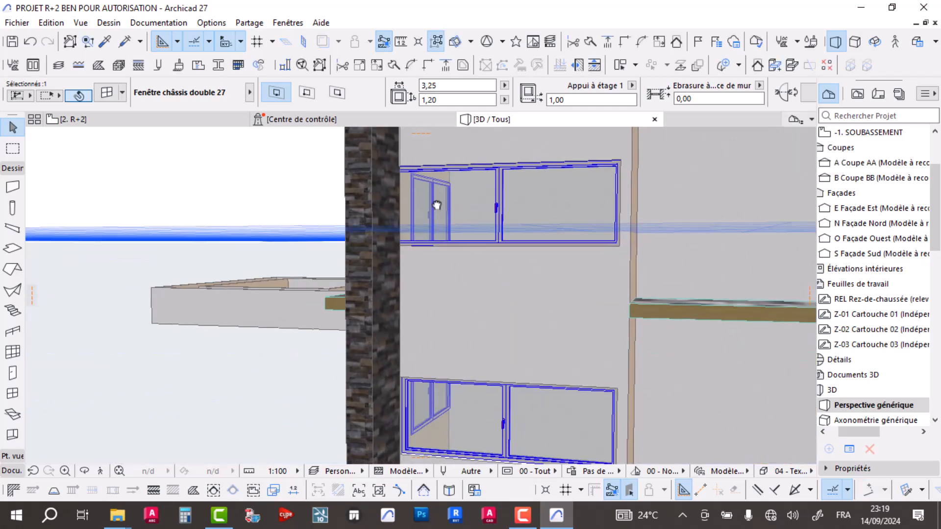
{"action": "left_click", "coordinate": [424, 190]}
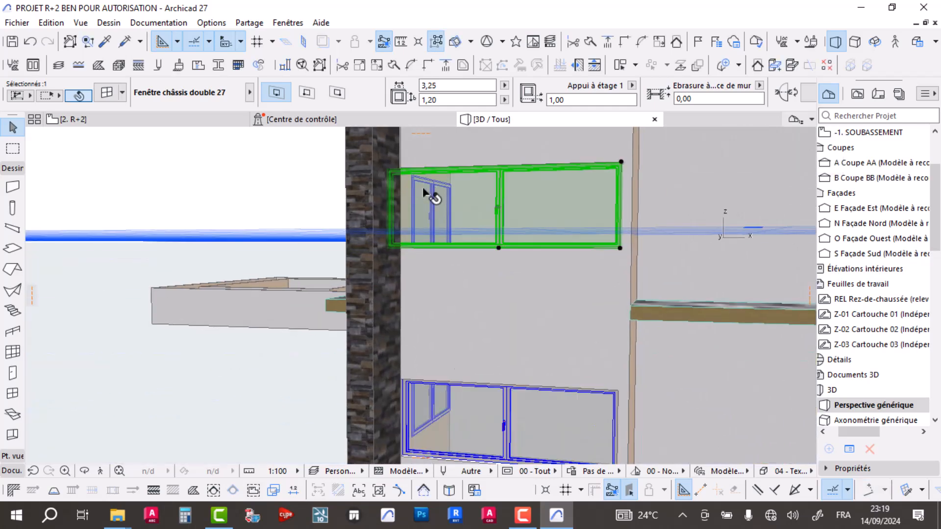
{"action": "left_click", "coordinate": [389, 175]}
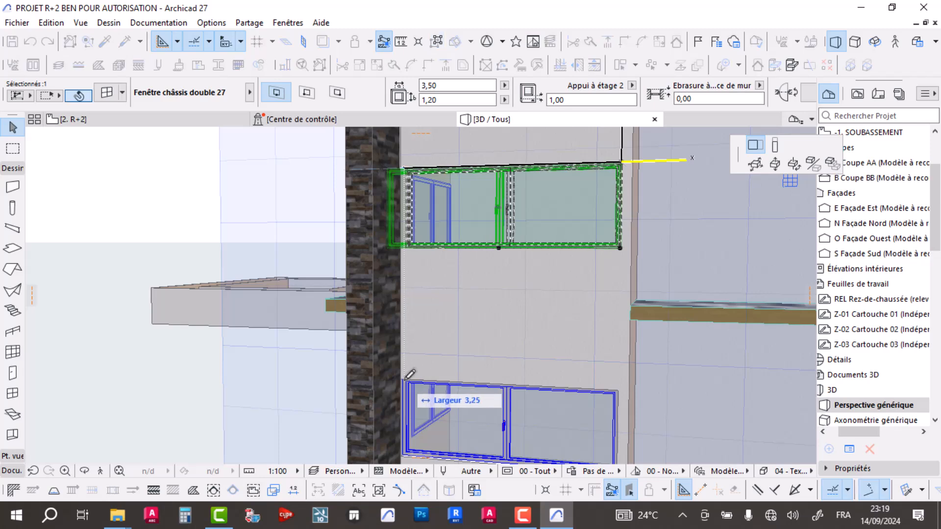
{"action": "left_click", "coordinate": [410, 374]}
{"action": "scroll", "coordinate": [405, 252], "scroll_direction": "down", "scroll_amount": 4}
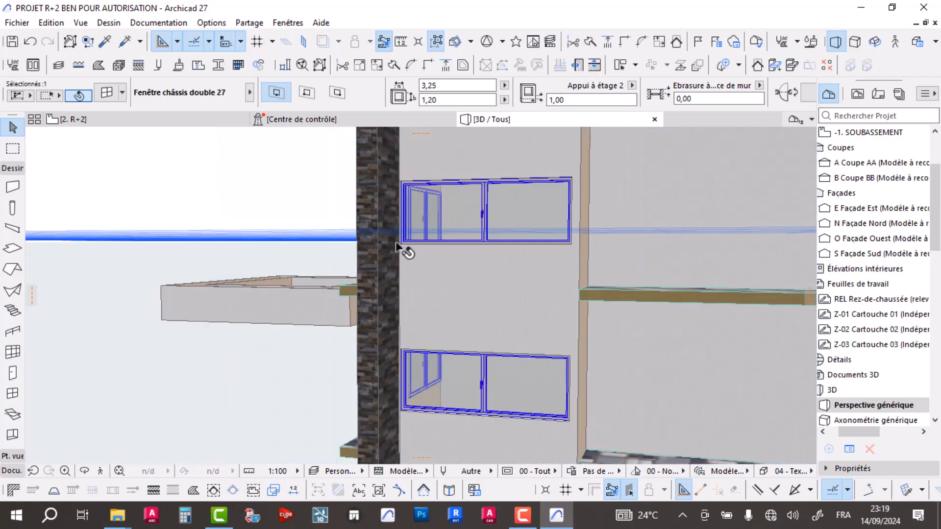
Step: Deselect the window and examine the facade's windows, slabs, stone columns and balconies from several angles in 3D
{"action": "middle_click_drag", "start_coordinate": [353, 286], "coordinate": [390, 217], "text": "shift"}
{"action": "middle_click_drag", "start_coordinate": [533, 238], "coordinate": [506, 239], "text": "shift"}
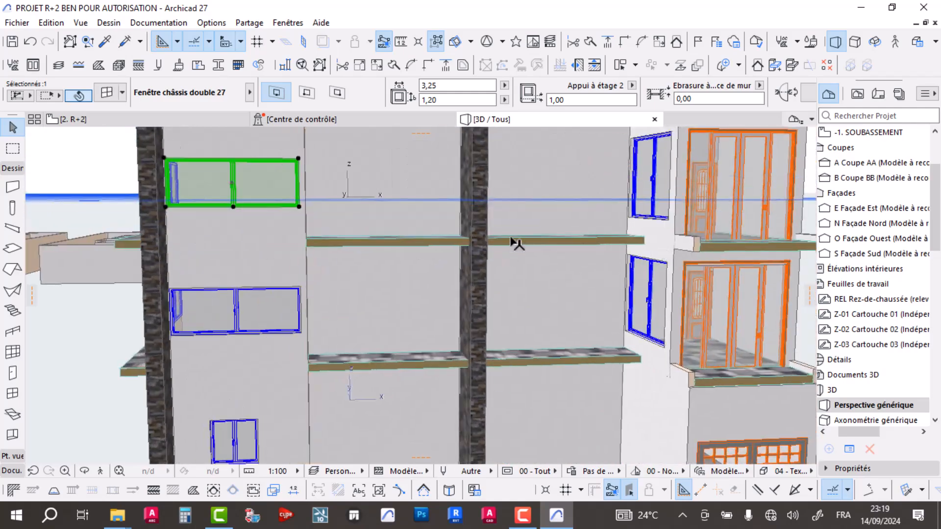
{"action": "scroll", "coordinate": [506, 240], "scroll_direction": "down", "scroll_amount": 3}
{"action": "middle_click_drag", "start_coordinate": [380, 275], "coordinate": [342, 313], "text": "shift"}
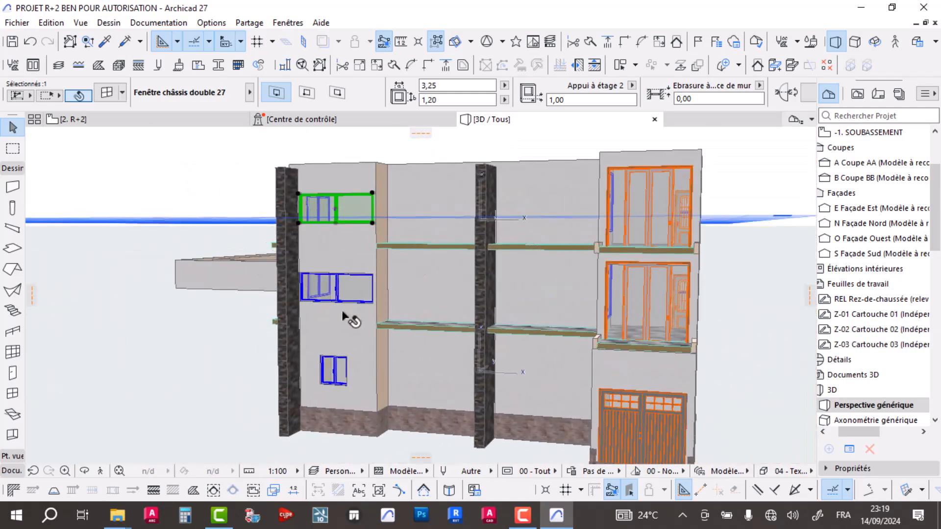
{"action": "key", "text": "Escape"}
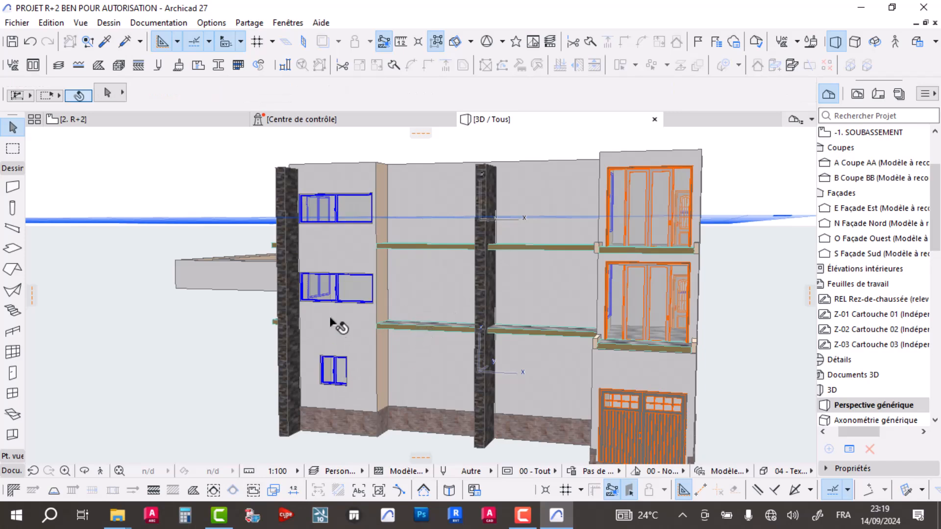
{"action": "middle_click_drag", "start_coordinate": [374, 334], "coordinate": [610, 339], "text": "shift"}
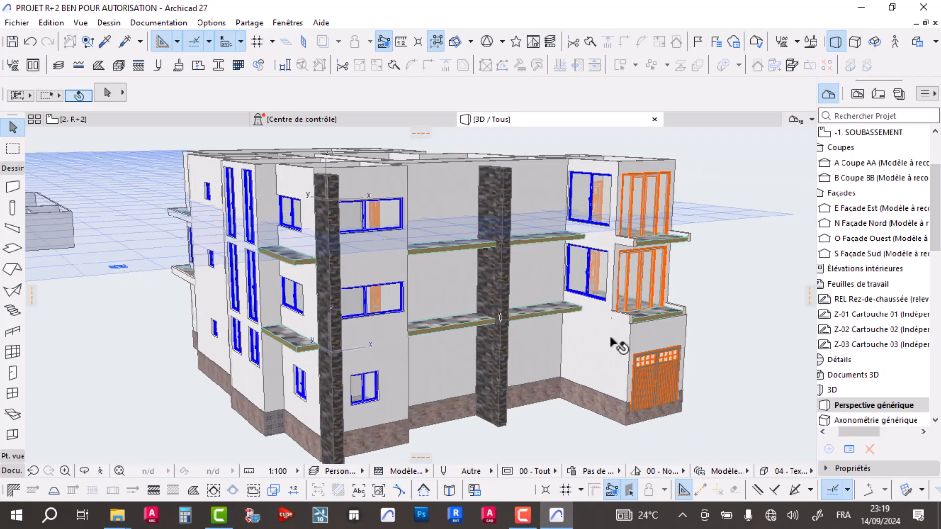
{"action": "scroll", "coordinate": [493, 306], "scroll_direction": "up", "scroll_amount": 3}
{"action": "middle_click_drag", "start_coordinate": [527, 327], "coordinate": [350, 329], "text": "shift"}
{"action": "middle_click_drag", "start_coordinate": [414, 344], "coordinate": [385, 313]}
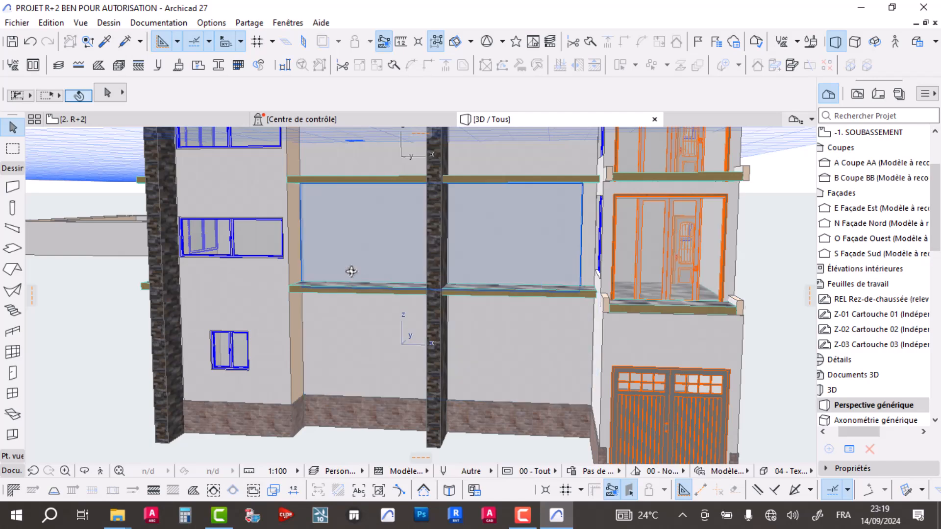
{"action": "middle_click_drag", "start_coordinate": [348, 269], "coordinate": [443, 307], "text": "shift"}
{"action": "scroll", "coordinate": [627, 293], "scroll_direction": "up", "scroll_amount": 2}
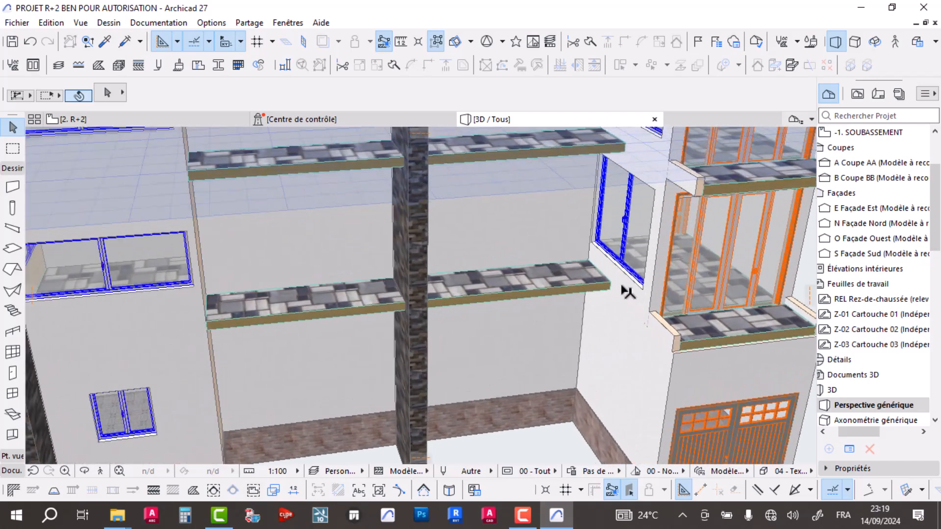
{"action": "middle_click_drag", "start_coordinate": [240, 308], "coordinate": [339, 353], "text": "shift"}
{"action": "scroll", "coordinate": [426, 348], "scroll_direction": "down", "scroll_amount": 2}
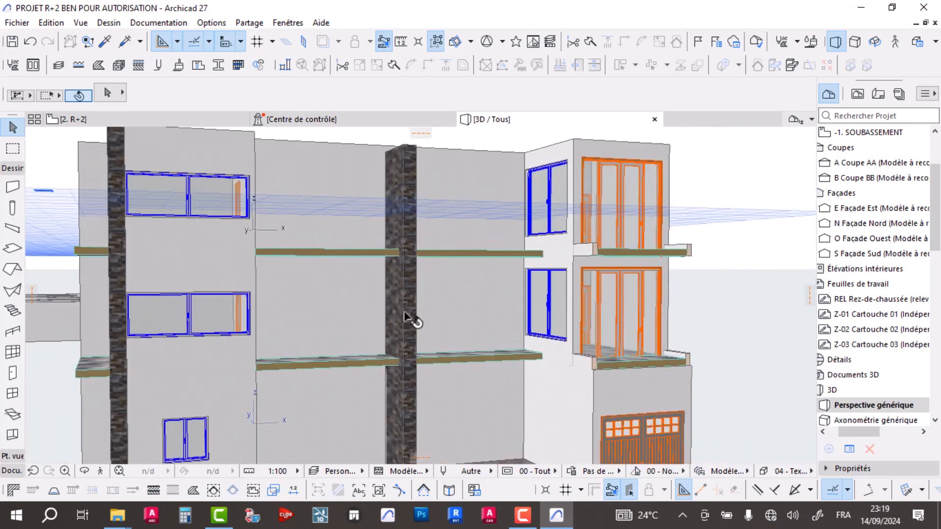
{"action": "middle_click_drag", "start_coordinate": [554, 276], "coordinate": [501, 248], "text": "shift"}
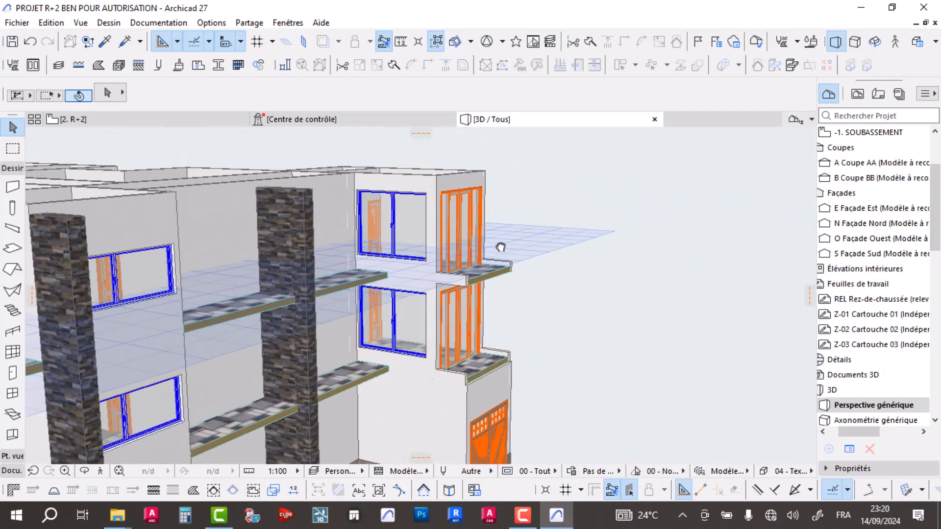
Step: Open the 2. R+2 floor plan and view the whole storey layout
{"action": "scroll", "coordinate": [853, 330], "scroll_direction": "up", "scroll_amount": 2}
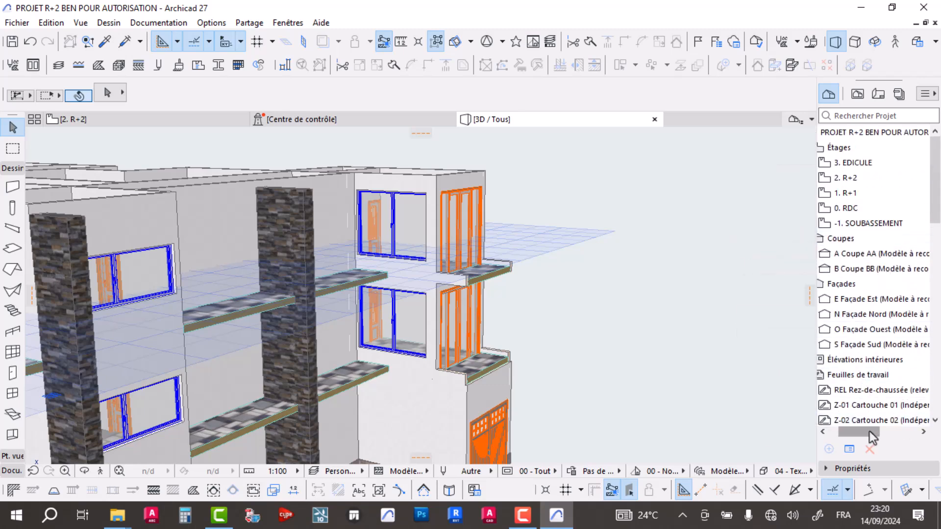
{"action": "left_click_drag", "start_coordinate": [869, 432], "coordinate": [843, 435]}
{"action": "double_click", "coordinate": [890, 179]}
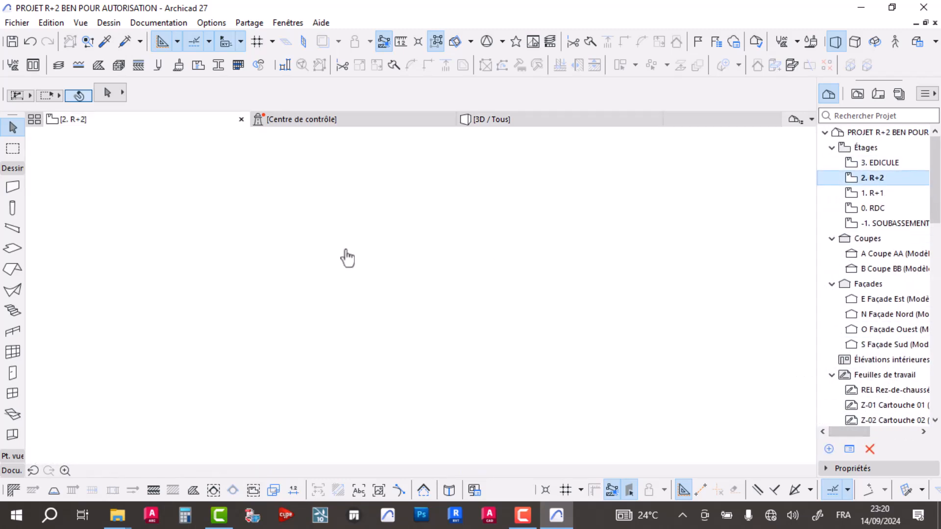
{"action": "scroll", "coordinate": [411, 269], "scroll_direction": "down", "scroll_amount": 5}
{"action": "middle_click_drag", "start_coordinate": [459, 267], "coordinate": [454, 224]}
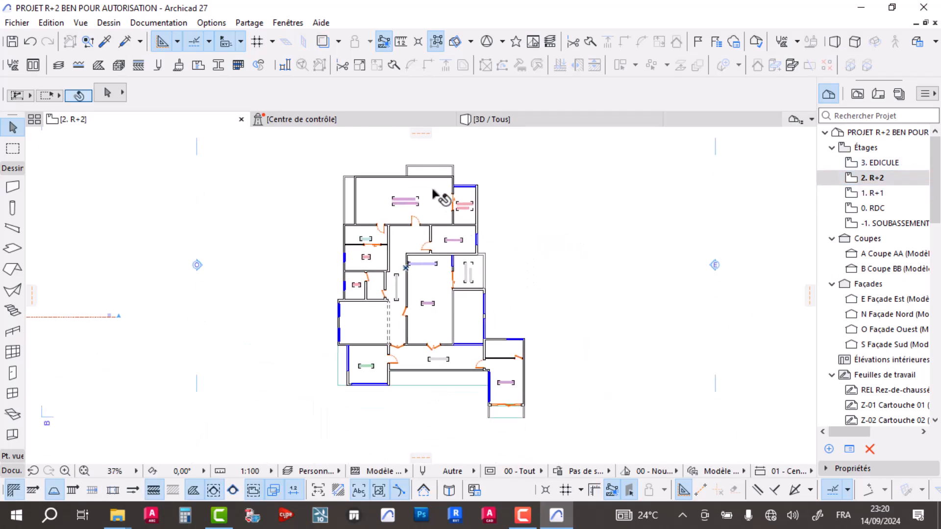
{"action": "key", "text": "w"}
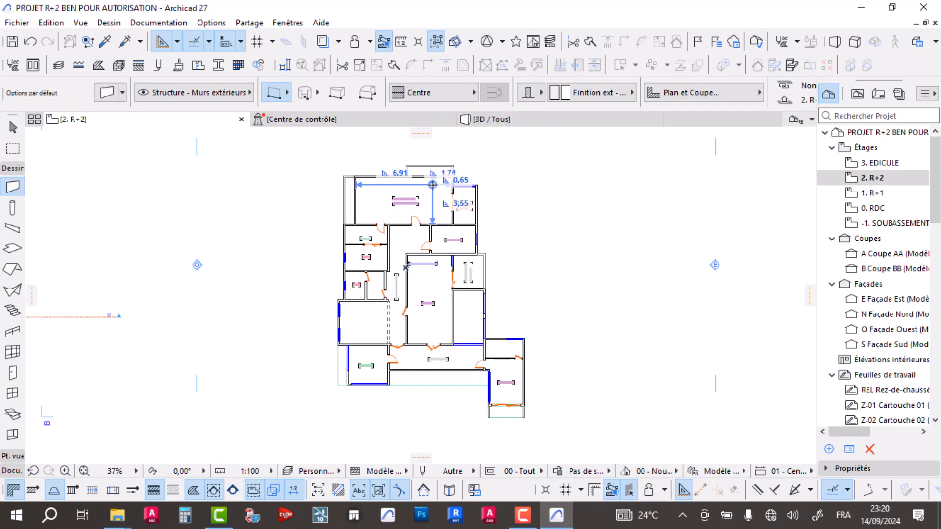
{"action": "key", "text": "Escape"}
Step: Open the 3. EDICULE floor plan and bring up the Éditer éléments par étages settings
{"action": "double_click", "coordinate": [876, 163]}
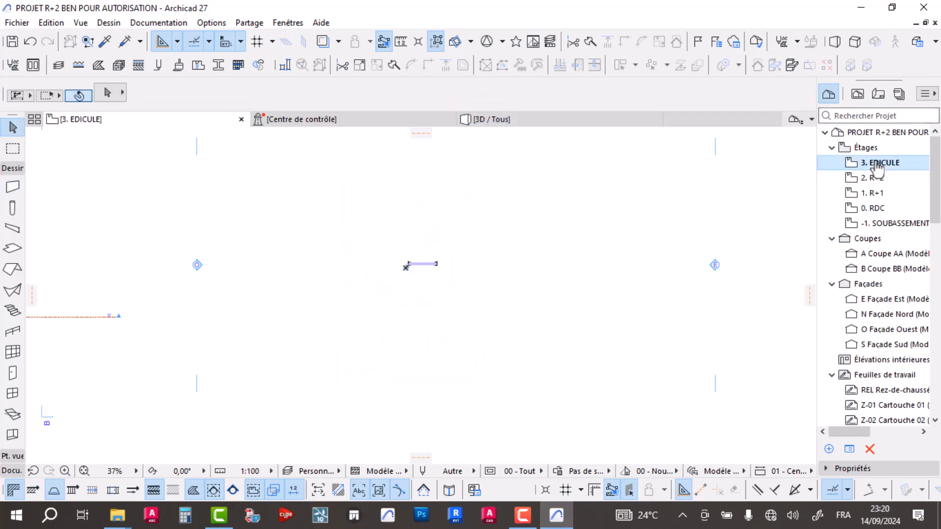
{"action": "right_click", "coordinate": [822, 180]}
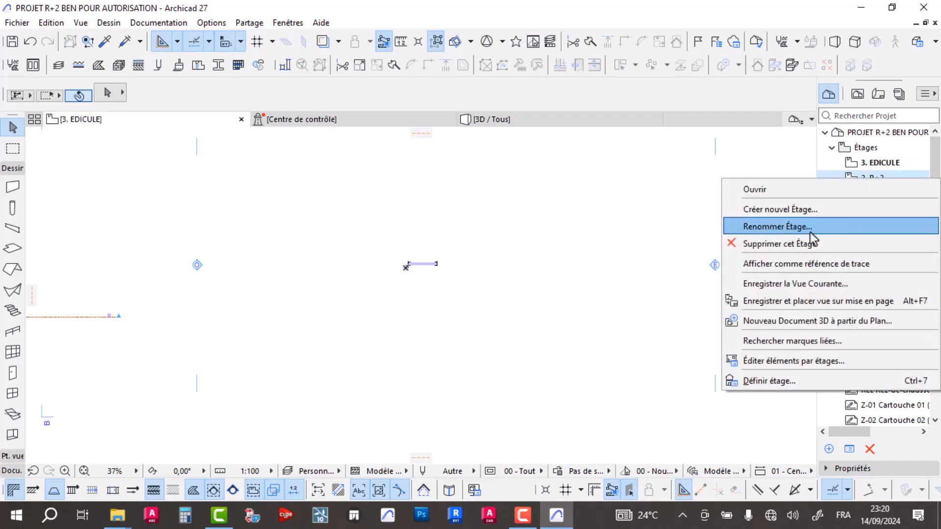
{"action": "left_click", "coordinate": [764, 363]}
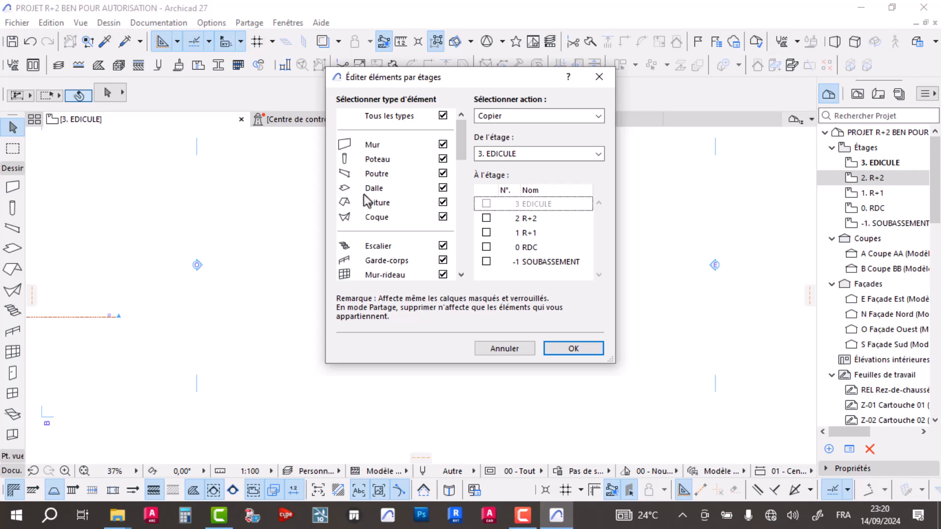
Step: Review the element types included in the copy between storeys and close the settings without choosing a destination storey
{"action": "scroll", "coordinate": [371, 203], "scroll_direction": "down", "scroll_amount": 4}
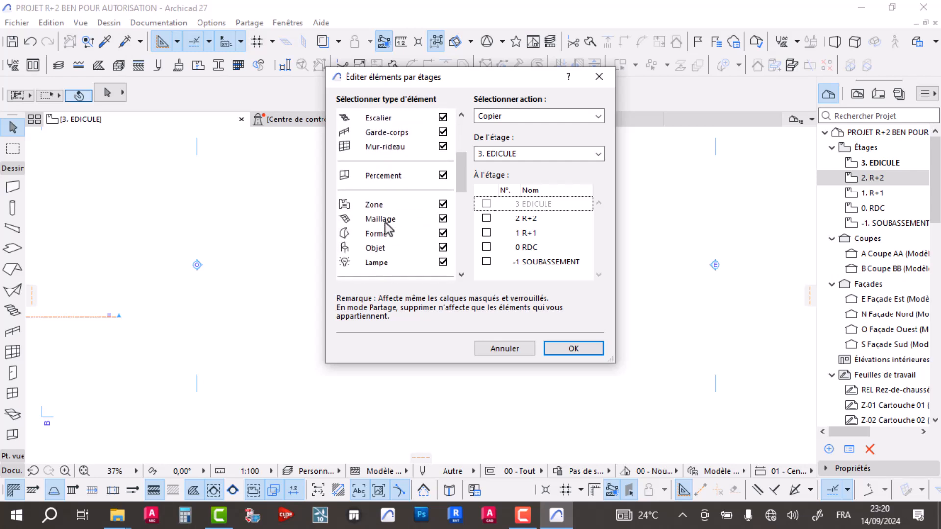
{"action": "scroll", "coordinate": [386, 226], "scroll_direction": "down", "scroll_amount": 6}
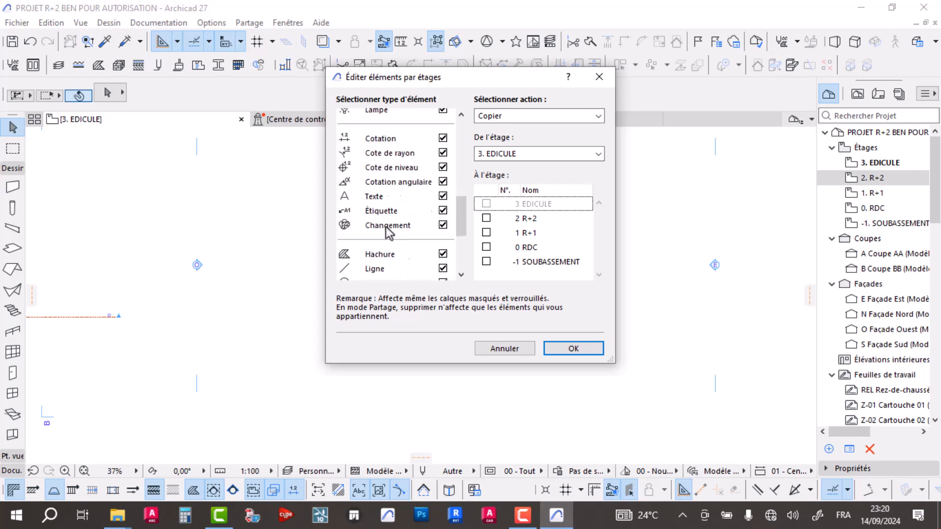
{"action": "scroll", "coordinate": [387, 229], "scroll_direction": "down", "scroll_amount": 4}
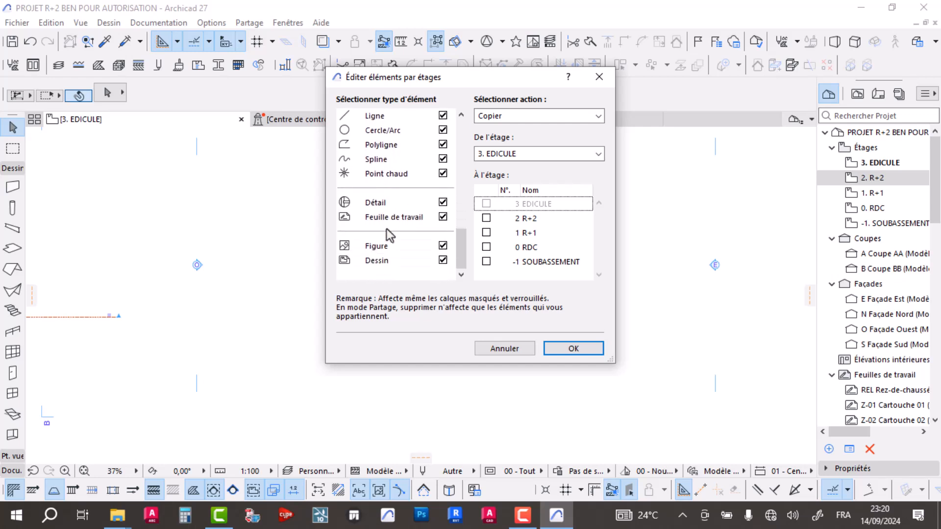
{"action": "scroll", "coordinate": [382, 200], "scroll_direction": "up", "scroll_amount": 6}
{"action": "scroll", "coordinate": [382, 199], "scroll_direction": "up", "scroll_amount": 5}
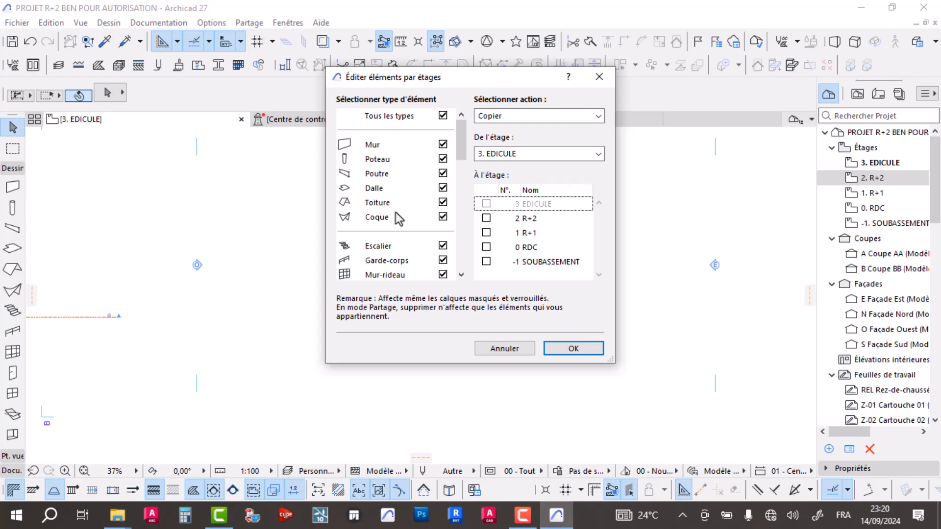
{"action": "scroll", "coordinate": [393, 242], "scroll_direction": "down", "scroll_amount": 1}
{"action": "scroll", "coordinate": [385, 242], "scroll_direction": "down", "scroll_amount": 3}
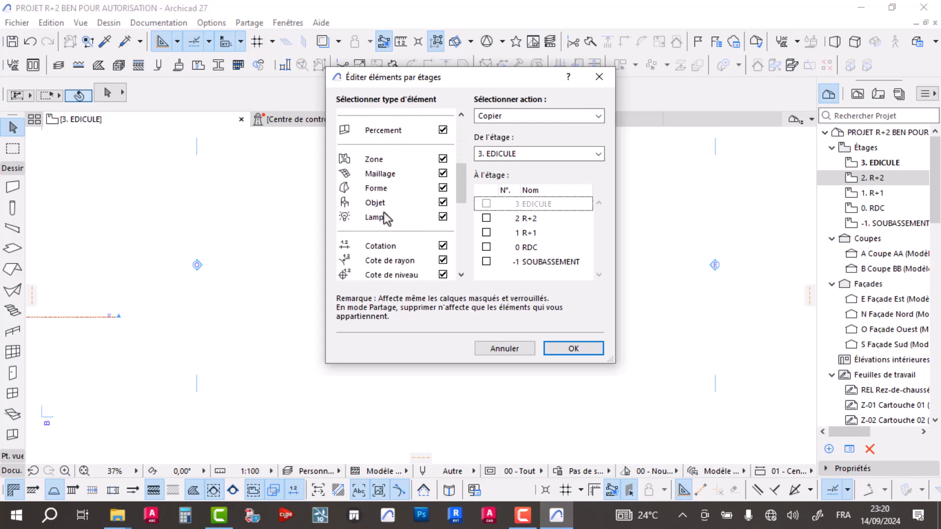
{"action": "scroll", "coordinate": [382, 225], "scroll_direction": "down", "scroll_amount": 3}
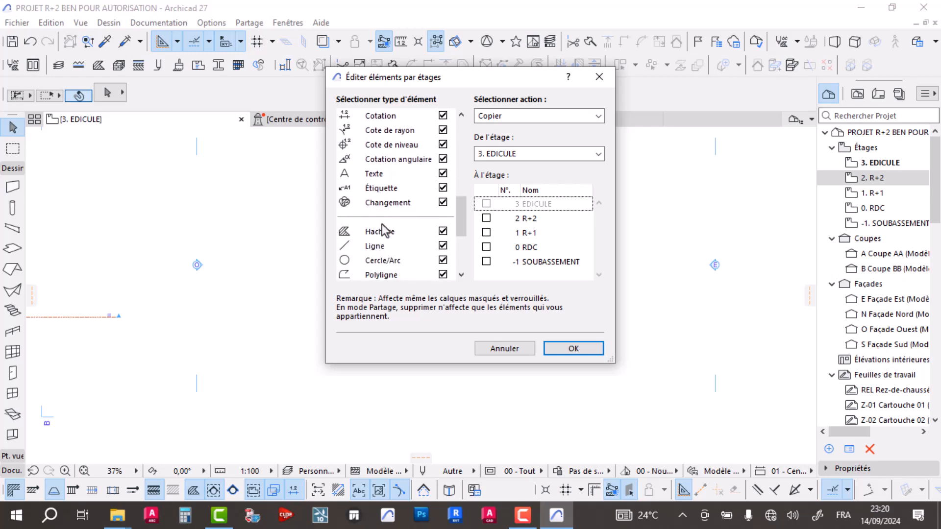
{"action": "scroll", "coordinate": [382, 223], "scroll_direction": "down", "scroll_amount": 3}
{"action": "scroll", "coordinate": [385, 202], "scroll_direction": "up", "scroll_amount": 12}
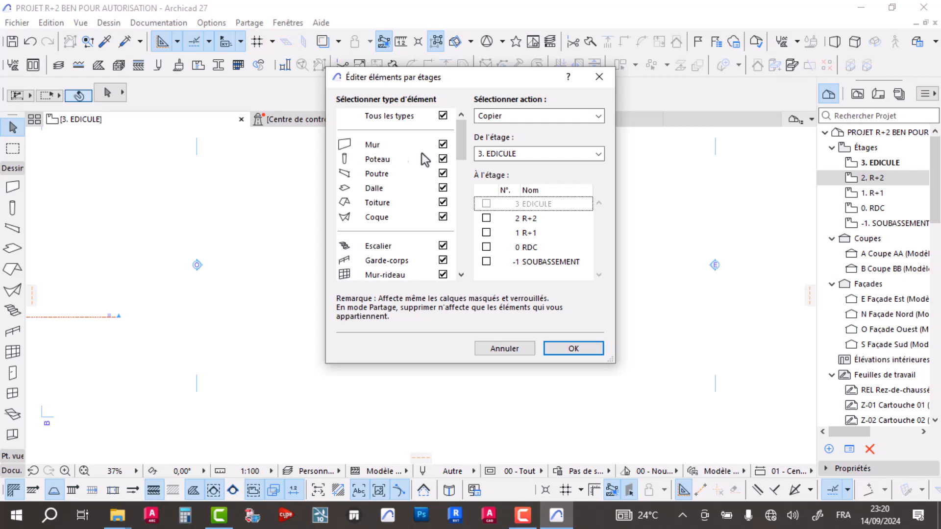
{"action": "left_click", "coordinate": [571, 349]}
Step: Open the 2. R+2 floor plan and delete the partition wall between the DRES. and SDE rooms
{"action": "scroll", "coordinate": [563, 342], "scroll_direction": "down", "scroll_amount": 4}
{"action": "left_click", "coordinate": [883, 179]}
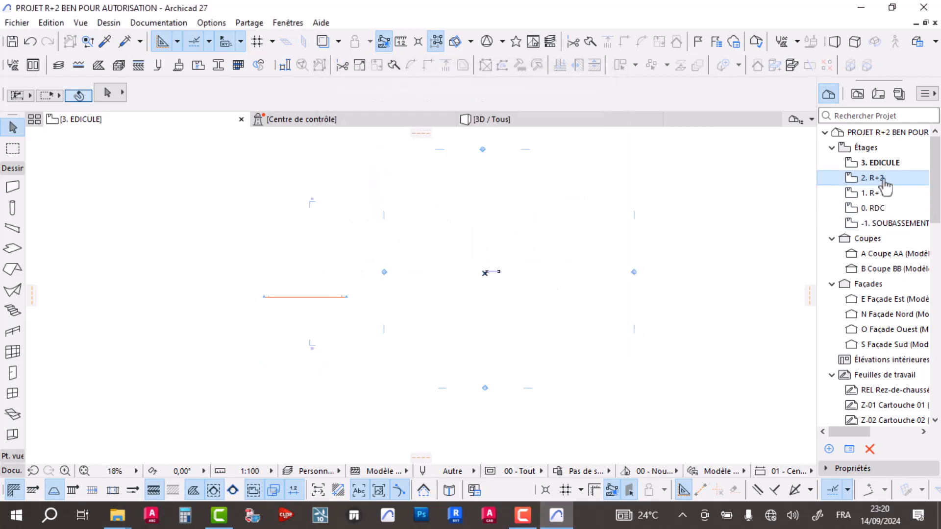
{"action": "scroll", "coordinate": [468, 243], "scroll_direction": "up", "scroll_amount": 8}
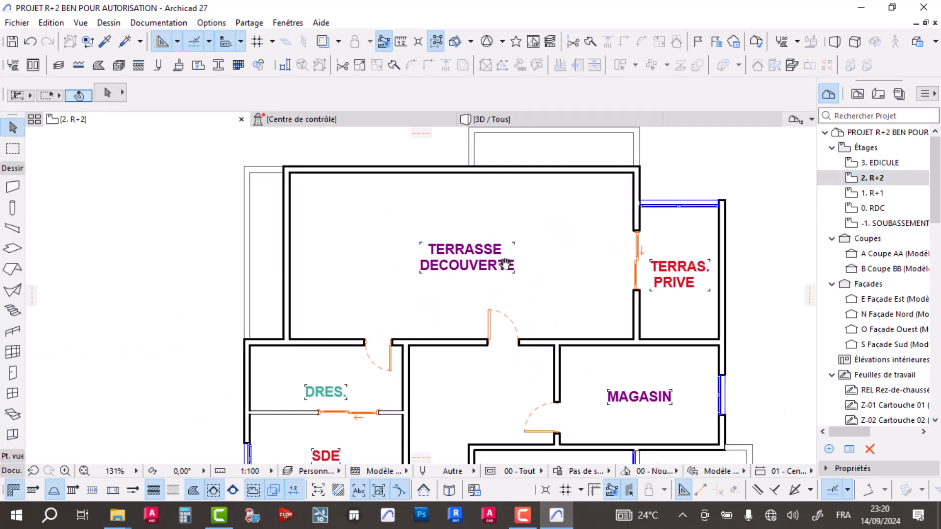
{"action": "scroll", "coordinate": [464, 235], "scroll_direction": "down", "scroll_amount": 4}
{"action": "middle_click_drag", "start_coordinate": [500, 254], "coordinate": [496, 229]}
{"action": "scroll", "coordinate": [490, 197], "scroll_direction": "up", "scroll_amount": 2}
{"action": "middle_click_drag", "start_coordinate": [388, 263], "coordinate": [368, 206]}
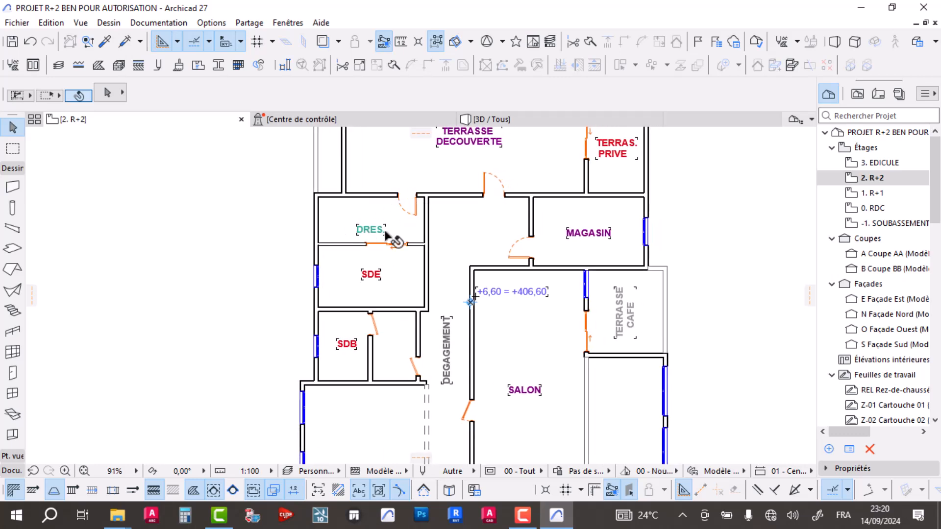
{"action": "left_click", "coordinate": [416, 247]}
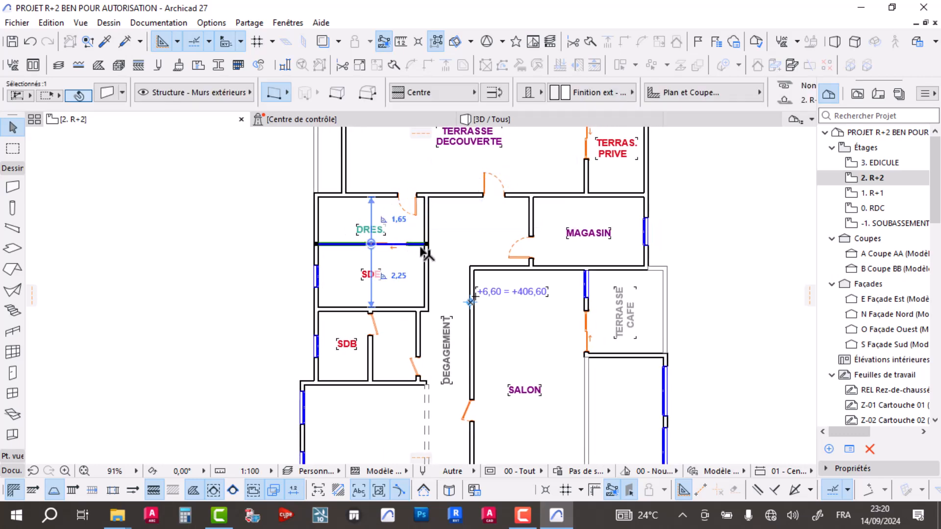
{"action": "key", "text": "Delete"}
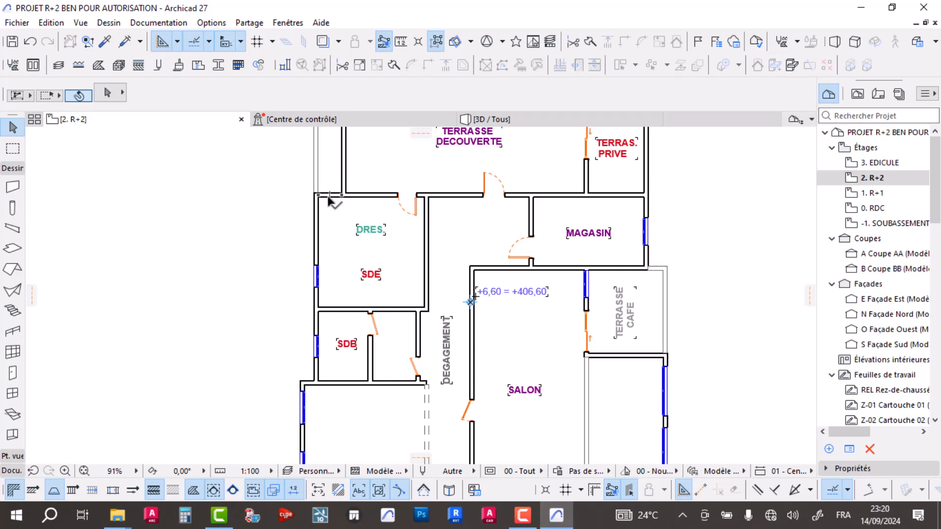
Step: Delete the wall with the door that separates the space beside SDB from the DEGAGEMENT
{"action": "middle_click_drag", "start_coordinate": [365, 198], "coordinate": [384, 210]}
{"action": "scroll", "coordinate": [374, 275], "scroll_direction": "up", "scroll_amount": 1}
{"action": "scroll", "coordinate": [338, 237], "scroll_direction": "down", "scroll_amount": 2}
{"action": "middle_click_drag", "start_coordinate": [346, 280], "coordinate": [405, 213]}
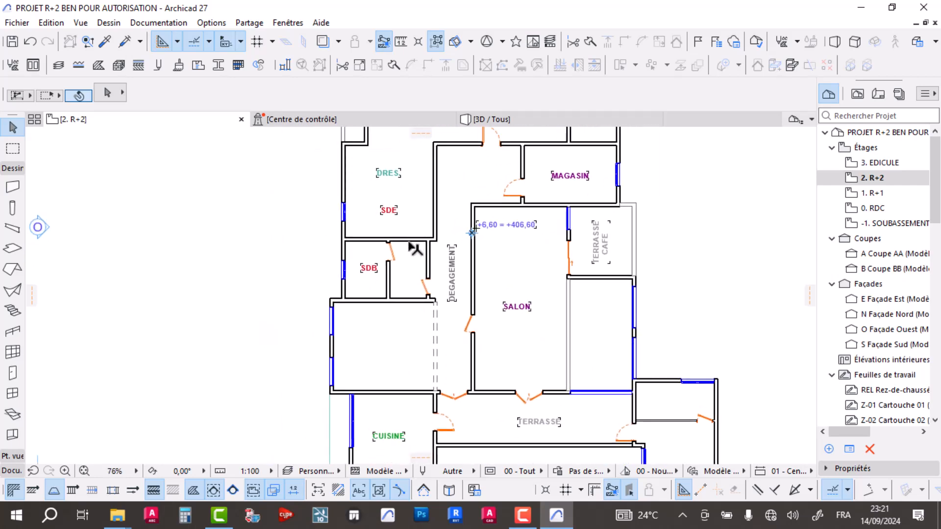
{"action": "scroll", "coordinate": [427, 255], "scroll_direction": "up", "scroll_amount": 3}
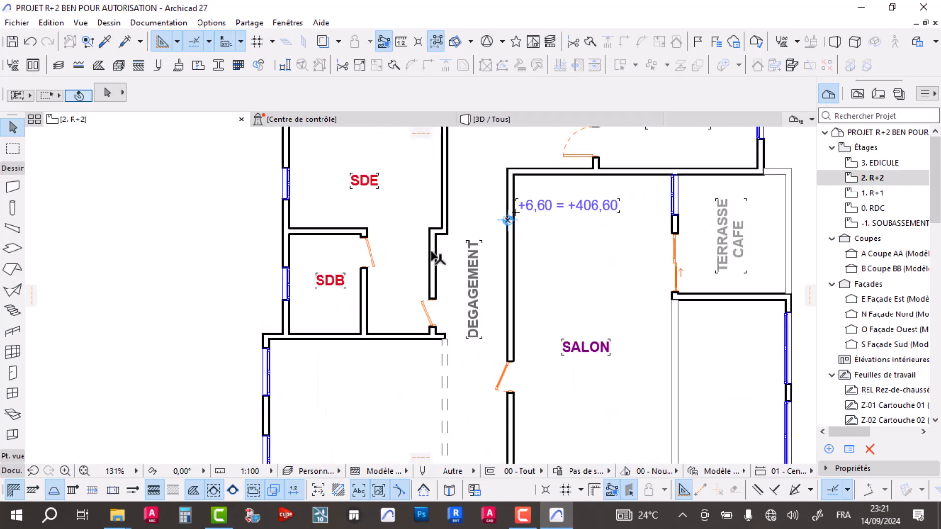
{"action": "left_click", "coordinate": [439, 253]}
{"action": "key", "text": "Delete"}
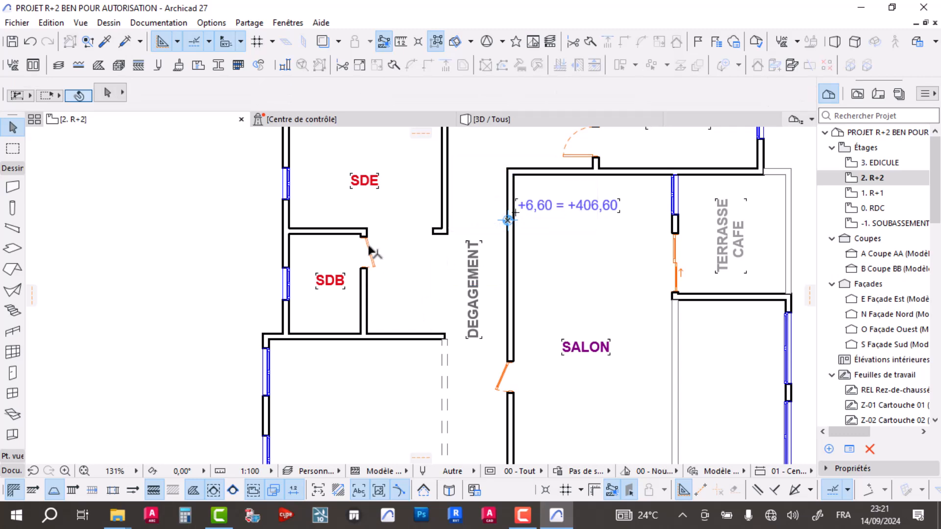
Step: Delete the wall between SDE and SDB, the short wall stub beside the DEGAGEMENT and the SDB door wall
{"action": "left_click", "coordinate": [355, 233]}
{"action": "key", "text": "Delete"}
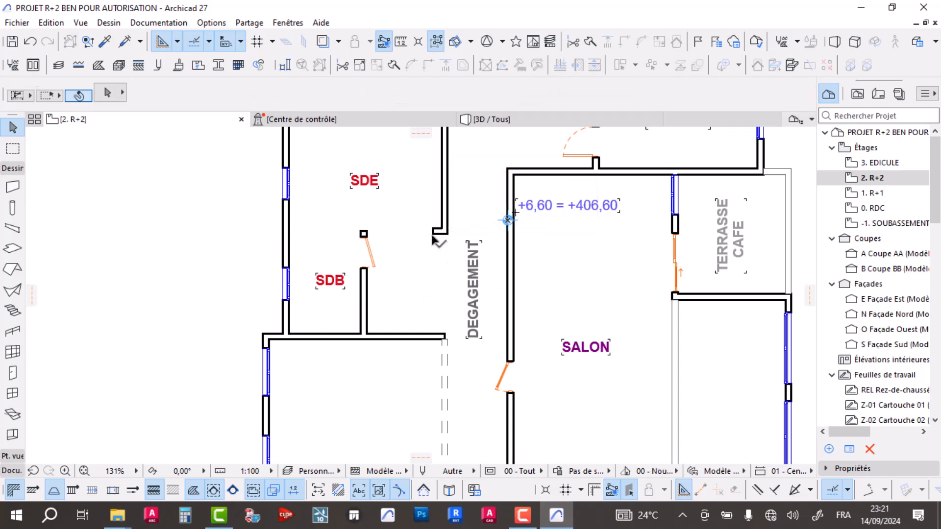
{"action": "left_click", "coordinate": [434, 234]}
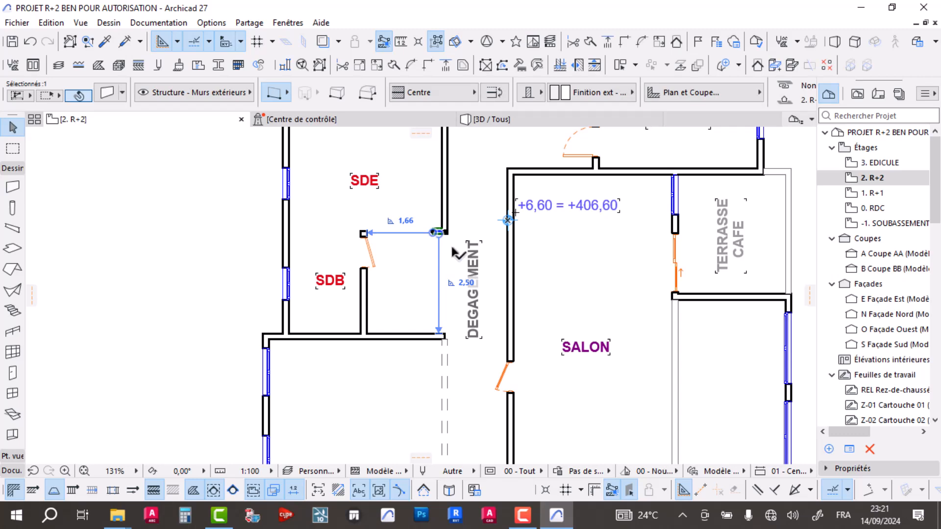
{"action": "key", "text": "Delete"}
{"action": "left_click", "coordinate": [367, 235]}
{"action": "key", "text": "Delete"}
Step: Undo the last wall deletions around the SDB room
{"action": "scroll", "coordinate": [382, 263], "scroll_direction": "down", "scroll_amount": 4}
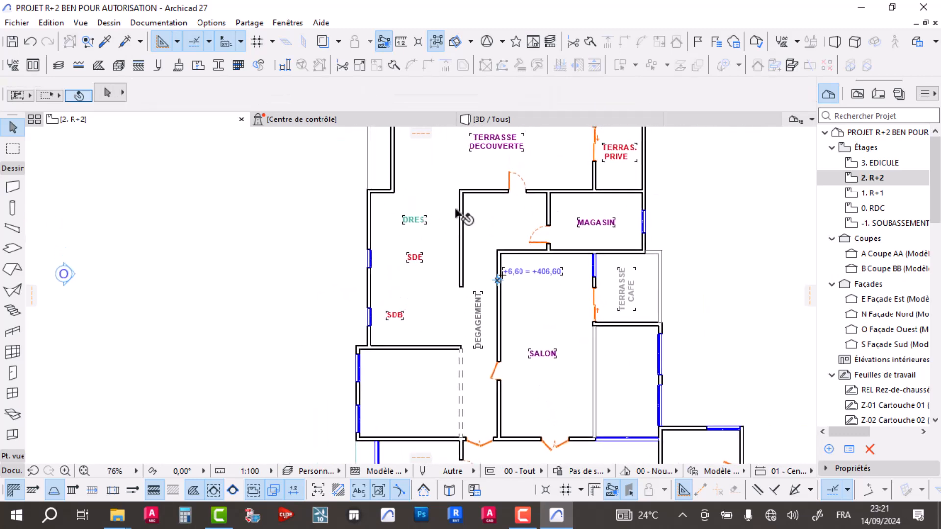
{"action": "scroll", "coordinate": [428, 304], "scroll_direction": "down", "scroll_amount": 3}
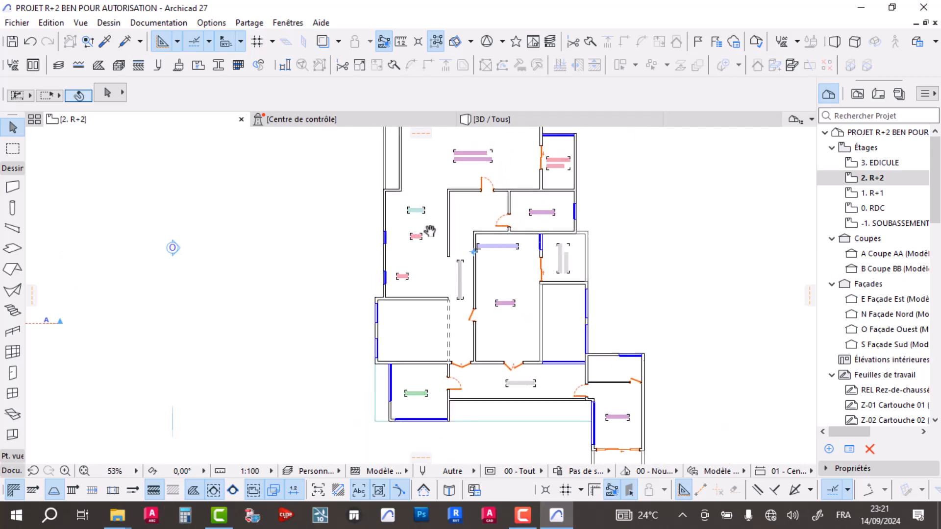
{"action": "scroll", "coordinate": [439, 270], "scroll_direction": "up", "scroll_amount": 4}
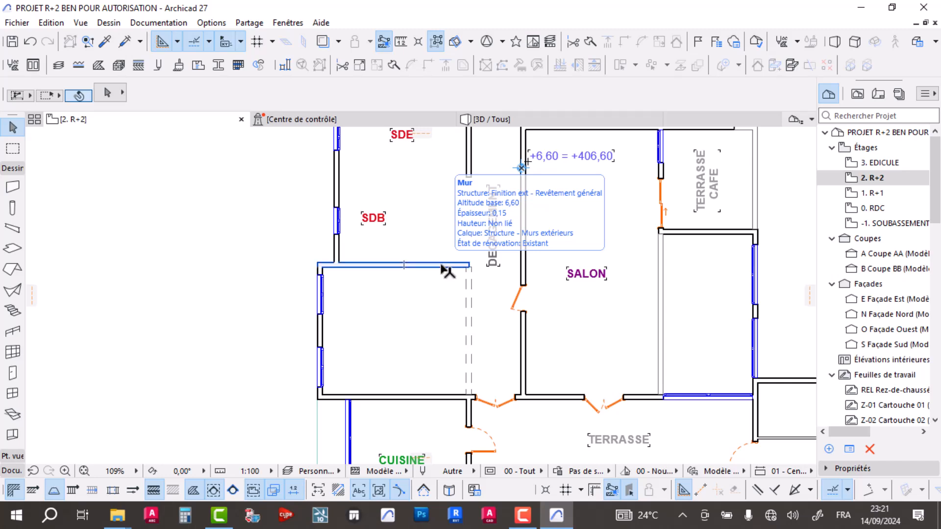
{"action": "scroll", "coordinate": [444, 267], "scroll_direction": "down", "scroll_amount": 3}
{"action": "middle_click_drag", "start_coordinate": [439, 257], "coordinate": [432, 294]}
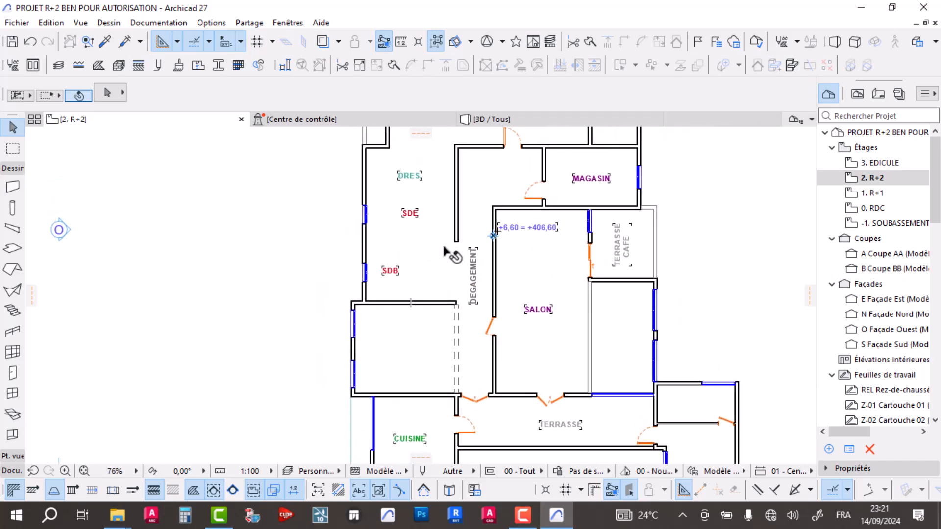
{"action": "scroll", "coordinate": [444, 249], "scroll_direction": "up", "scroll_amount": 4}
{"action": "key", "text": "ctrl+z"}
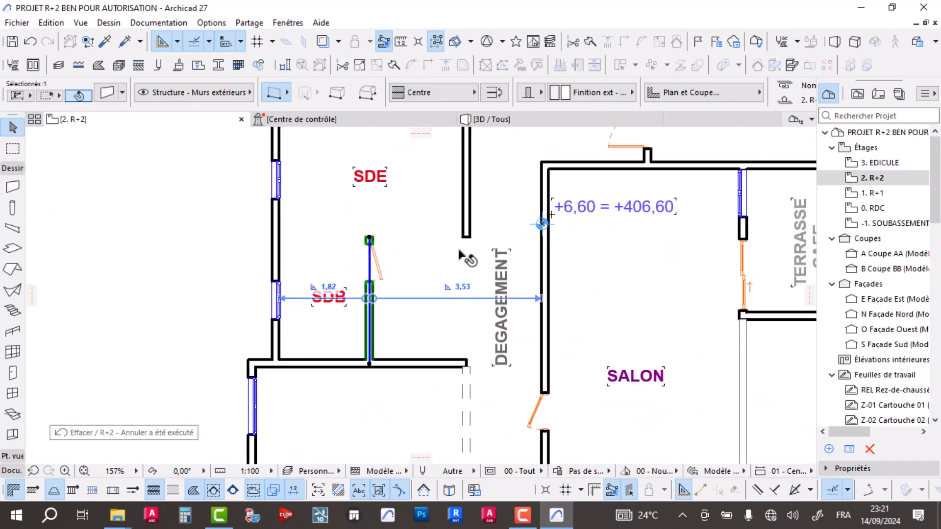
{"action": "key", "text": "ctrl+z"}
Step: Delete the DRES. and SDE room labels
{"action": "scroll", "coordinate": [443, 265], "scroll_direction": "down", "scroll_amount": 1}
{"action": "middle_click_drag", "start_coordinate": [441, 292], "coordinate": [448, 312]}
{"action": "scroll", "coordinate": [439, 249], "scroll_direction": "down", "scroll_amount": 1}
{"action": "left_click", "coordinate": [395, 199]}
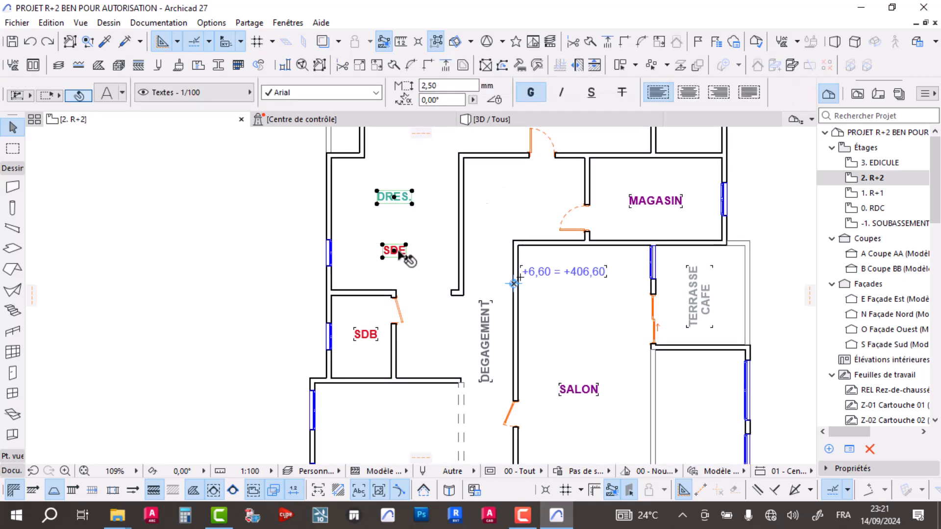
{"action": "key", "text": "Delete"}
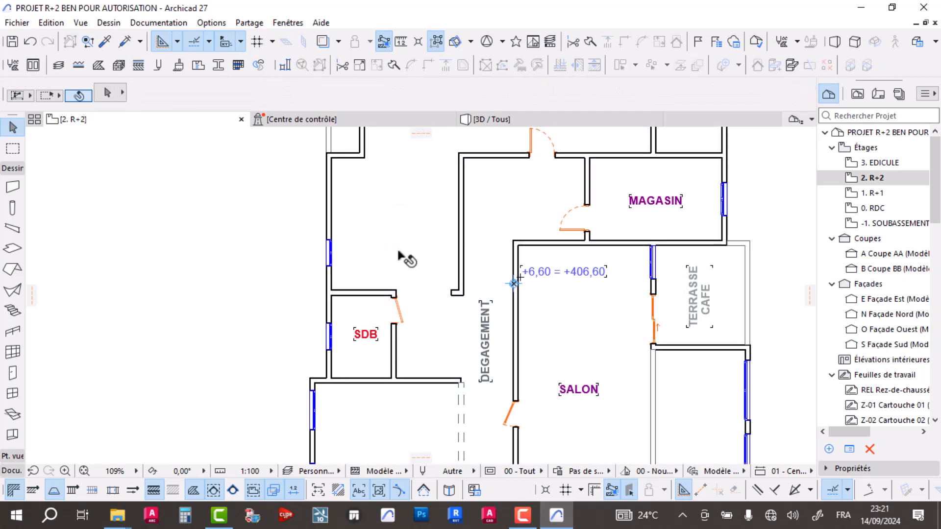
Step: Stretch the short wall stub beside the DEGAGEMENT to meet the end of SDB's upper wall
{"action": "left_click", "coordinate": [456, 294]}
{"action": "scroll", "coordinate": [458, 294], "scroll_direction": "up", "scroll_amount": 4}
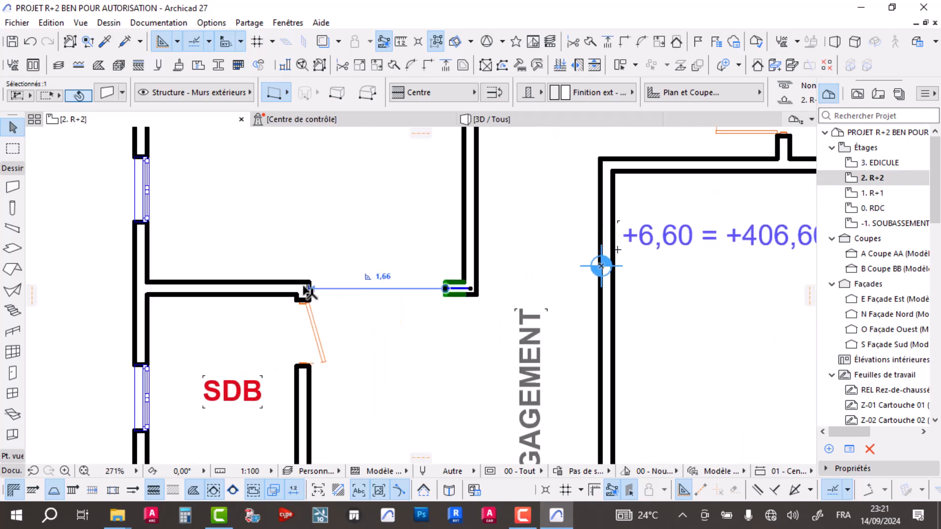
{"action": "scroll", "coordinate": [306, 291], "scroll_direction": "up", "scroll_amount": 4}
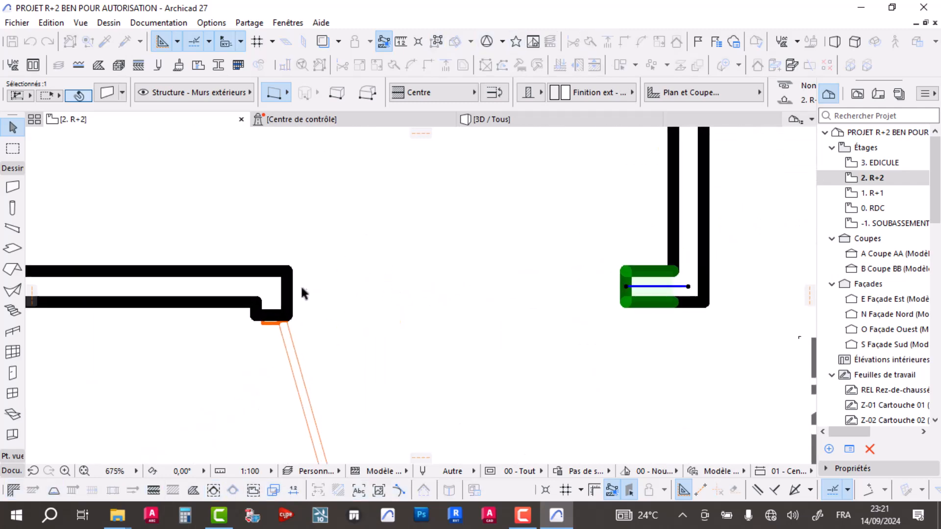
{"action": "left_click", "coordinate": [290, 304]}
{"action": "scroll", "coordinate": [334, 216], "scroll_direction": "down", "scroll_amount": 2}
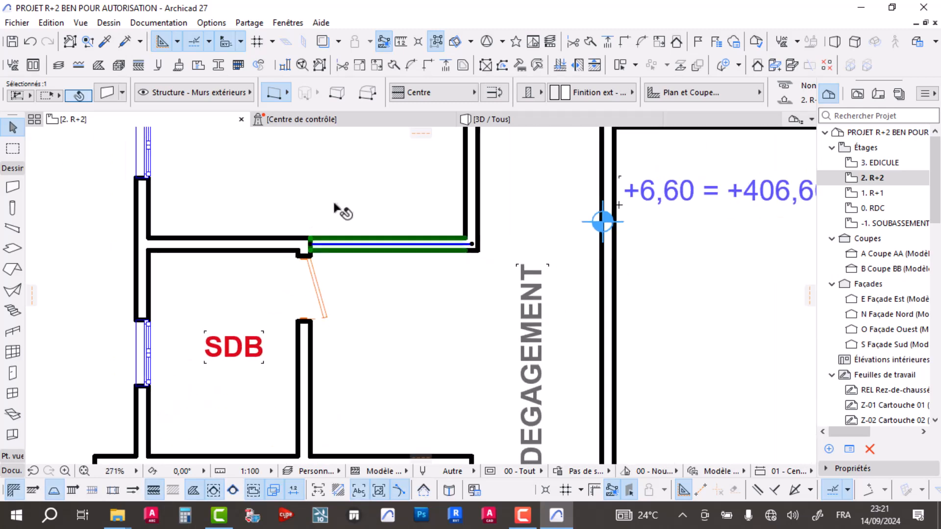
{"action": "key", "text": "Escape"}
Step: Split the exterior wall along the upper edge of SDB's upper wall and join its lower part to that wall
{"action": "scroll", "coordinate": [300, 252], "scroll_direction": "down", "scroll_amount": 6}
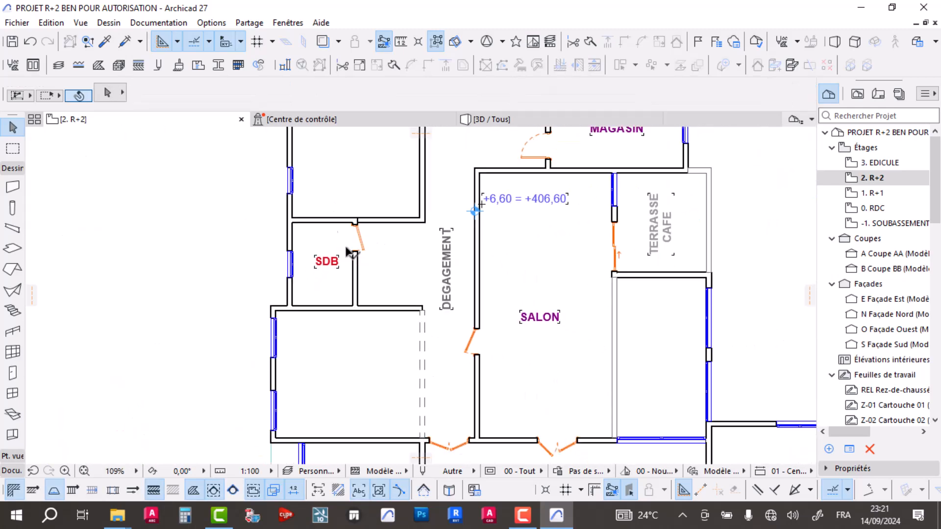
{"action": "scroll", "coordinate": [293, 216], "scroll_direction": "up", "scroll_amount": 4}
{"action": "left_click", "coordinate": [293, 214]}
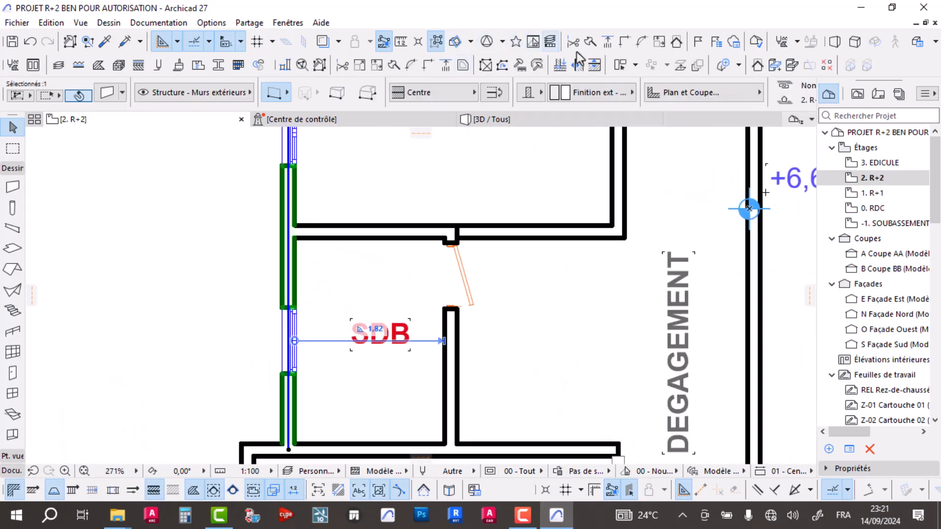
{"action": "left_click", "coordinate": [591, 43]}
{"action": "left_click", "coordinate": [295, 228]}
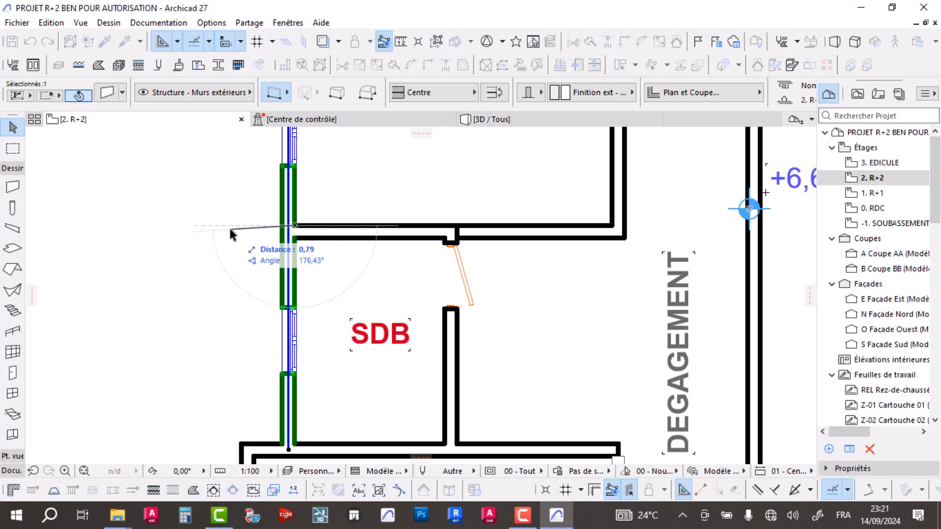
{"action": "left_click", "coordinate": [235, 230]}
{"action": "left_click", "coordinate": [357, 235], "text": "shift"}
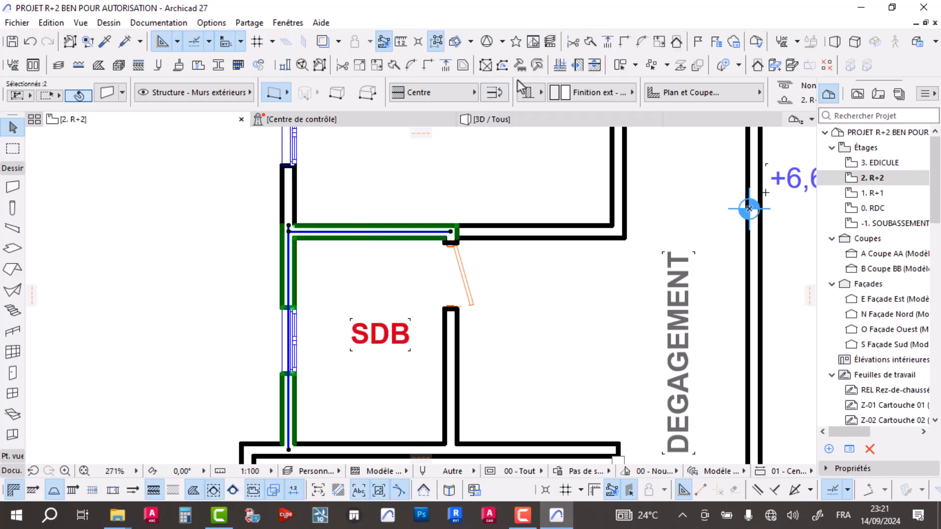
{"action": "left_click", "coordinate": [237, 219]}
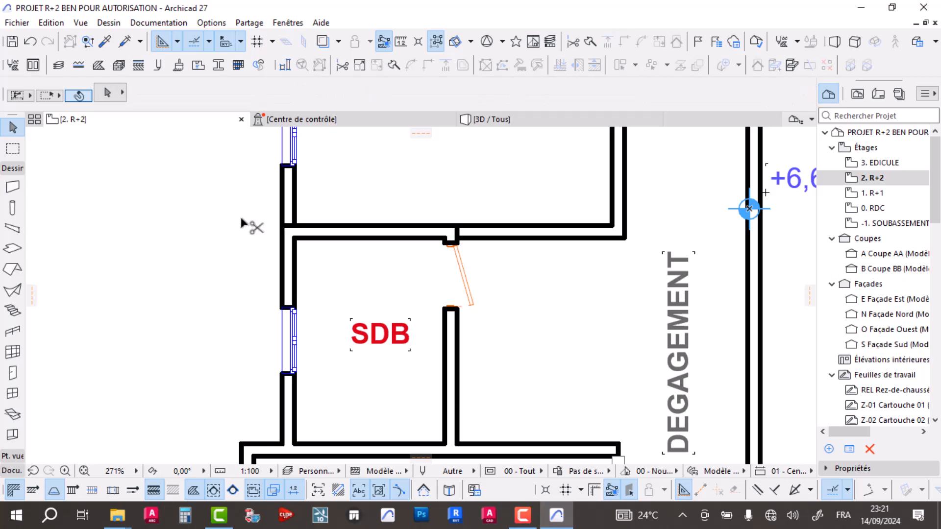
Step: Split the wall below SDB at the exterior wall's edge and join its inner part to SDB's exterior wall
{"action": "scroll", "coordinate": [304, 274], "scroll_direction": "down", "scroll_amount": 5}
{"action": "scroll", "coordinate": [314, 351], "scroll_direction": "up", "scroll_amount": 7}
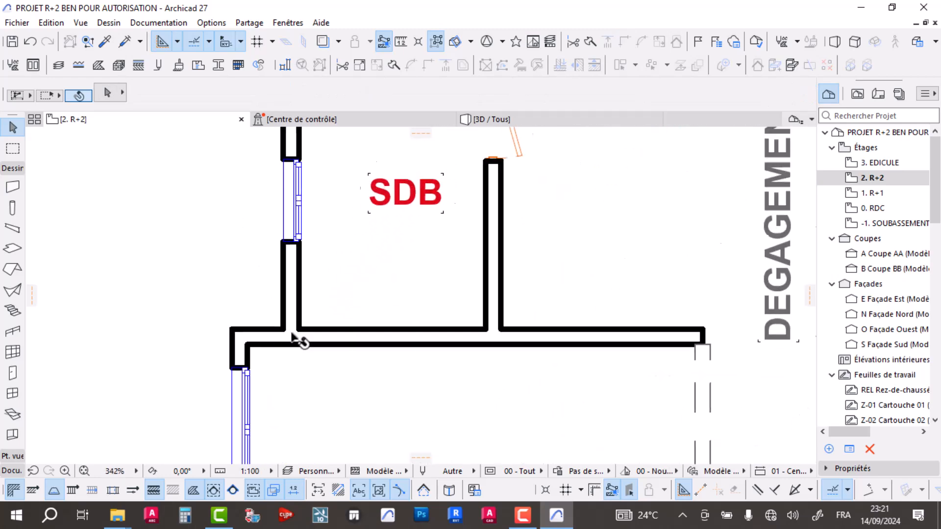
{"action": "left_click", "coordinate": [251, 346]}
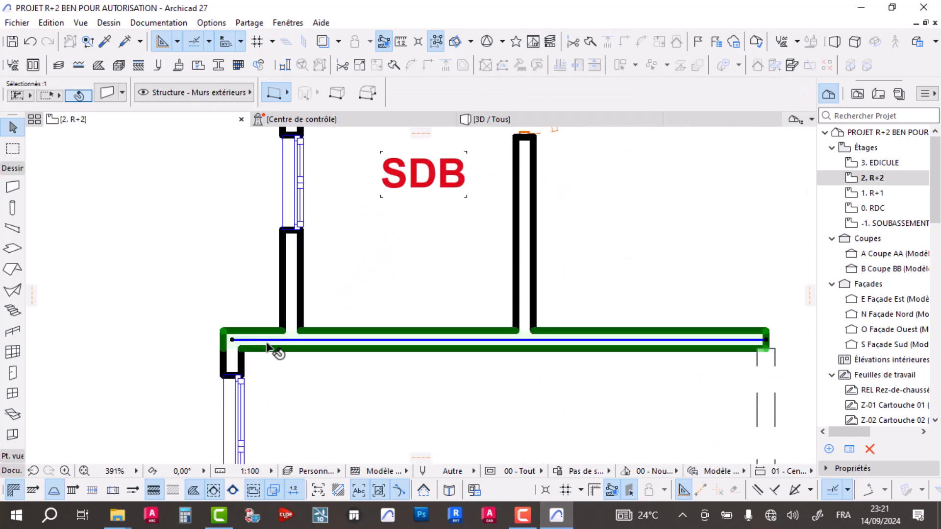
{"action": "left_click", "coordinate": [588, 42]}
{"action": "left_click", "coordinate": [283, 362]}
{"action": "left_click", "coordinate": [351, 380]}
{"action": "left_click", "coordinate": [296, 311], "text": "shift"}
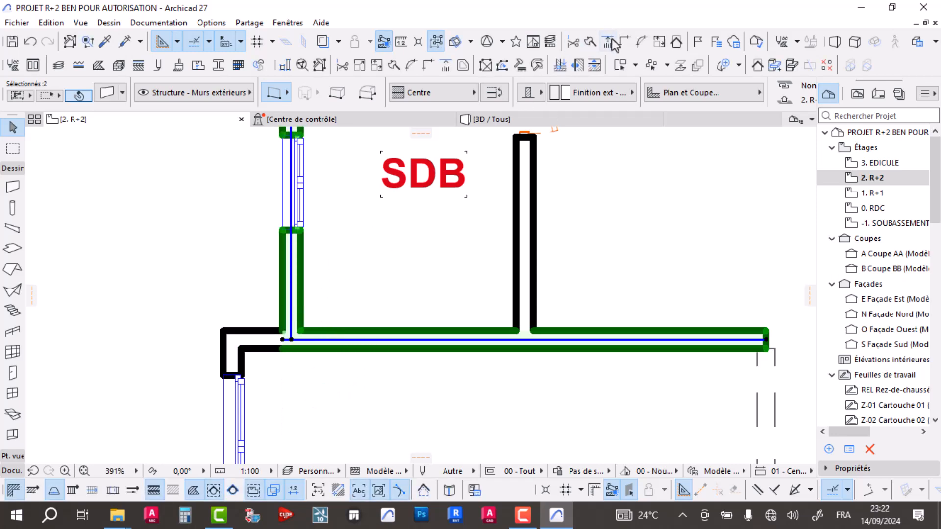
{"action": "left_click", "coordinate": [221, 244]}
Step: Split the wall above CUISINE along the edge of the kitchen's exterior window wall and join its inner part to that wall
{"action": "scroll", "coordinate": [252, 240], "scroll_direction": "down", "scroll_amount": 4}
{"action": "middle_click_drag", "start_coordinate": [261, 420], "coordinate": [313, 300]}
{"action": "scroll", "coordinate": [325, 349], "scroll_direction": "up", "scroll_amount": 4}
{"action": "scroll", "coordinate": [326, 337], "scroll_direction": "up", "scroll_amount": 1}
{"action": "left_click", "coordinate": [326, 336]}
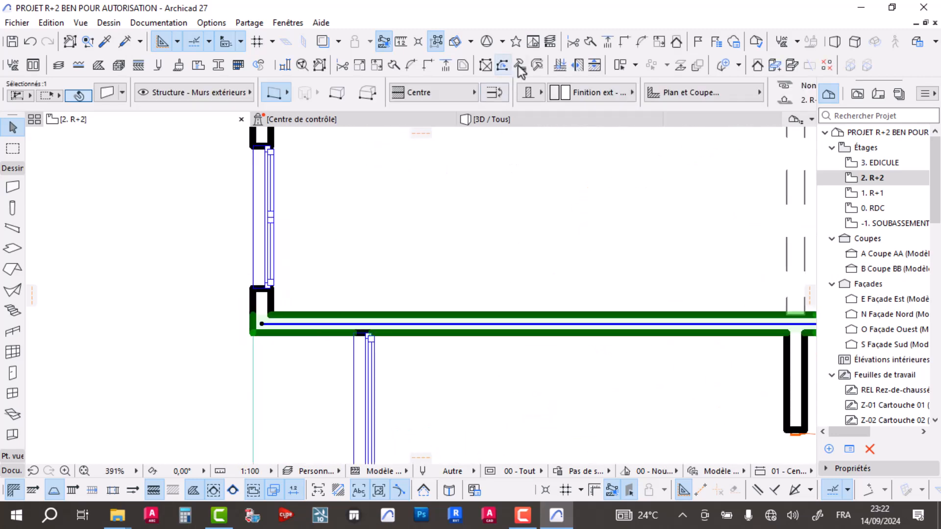
{"action": "left_click", "coordinate": [592, 40]}
{"action": "scroll", "coordinate": [496, 164], "scroll_direction": "down", "scroll_amount": 8}
{"action": "scroll", "coordinate": [406, 294], "scroll_direction": "up", "scroll_amount": 8}
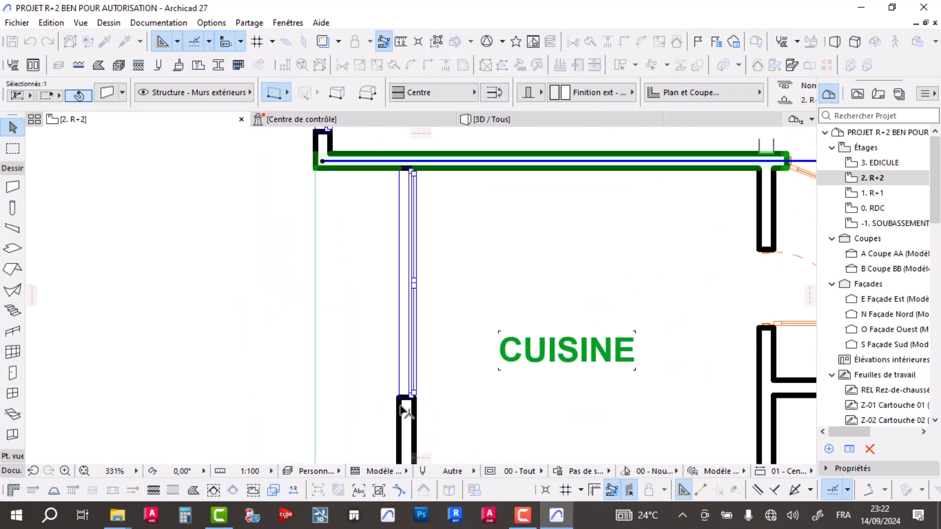
{"action": "left_click", "coordinate": [395, 343]}
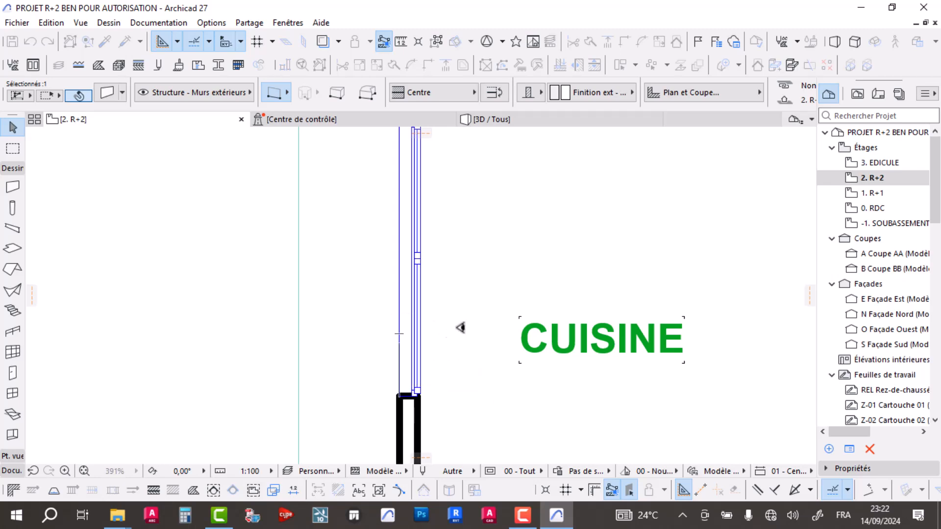
{"action": "scroll", "coordinate": [421, 294], "scroll_direction": "down", "scroll_amount": 5}
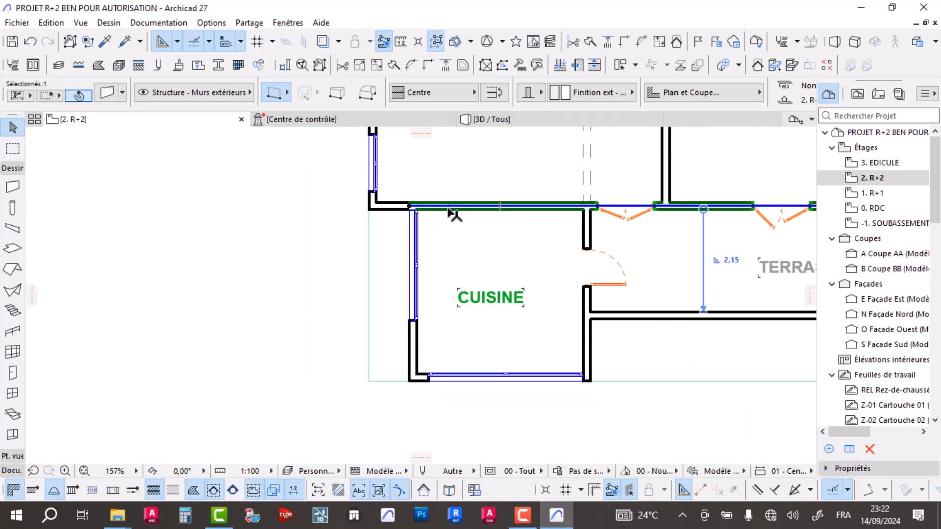
{"action": "left_click", "coordinate": [415, 356], "text": "shift"}
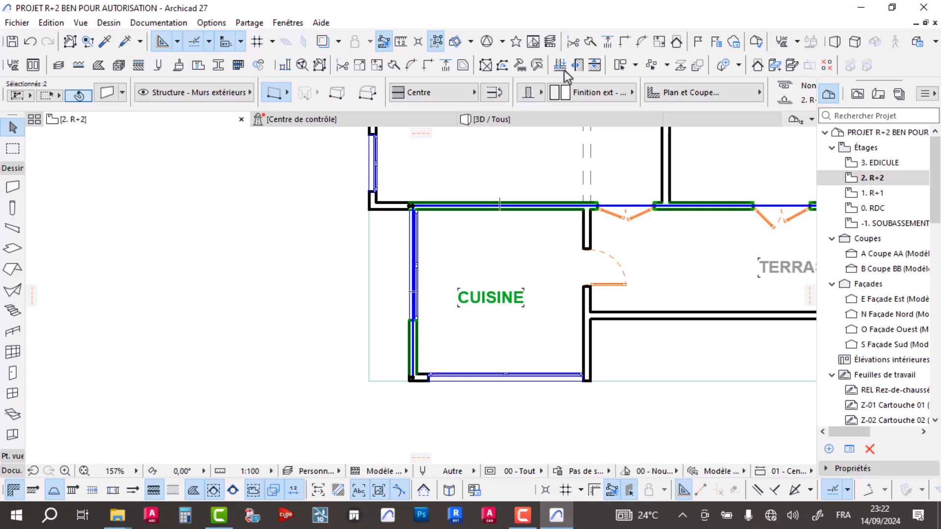
{"action": "left_click", "coordinate": [296, 278]}
Step: Review the R+2 plan from SDB and DEGAGEMENT up to the terraces and MAGASIN
{"action": "scroll", "coordinate": [399, 230], "scroll_direction": "down", "scroll_amount": 3}
{"action": "scroll", "coordinate": [372, 267], "scroll_direction": "up", "scroll_amount": 3}
{"action": "middle_click_drag", "start_coordinate": [394, 183], "coordinate": [327, 338]}
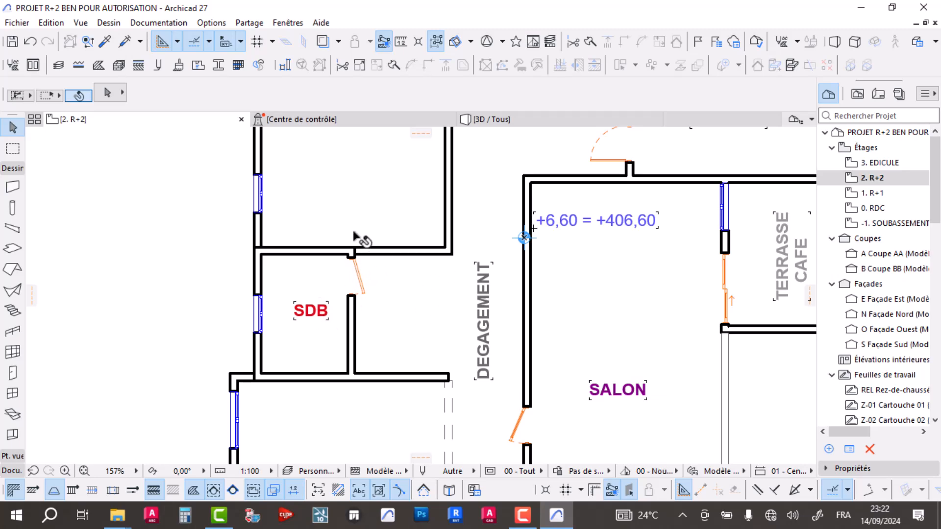
{"action": "middle_click_drag", "start_coordinate": [394, 211], "coordinate": [393, 263]}
{"action": "scroll", "coordinate": [387, 235], "scroll_direction": "down", "scroll_amount": 3}
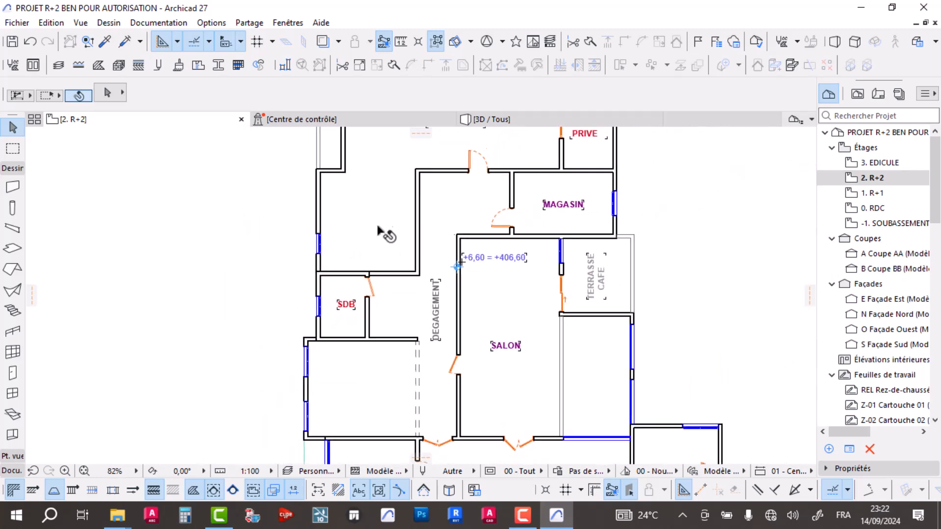
{"action": "middle_click_drag", "start_coordinate": [433, 269], "coordinate": [414, 232]}
{"action": "middle_click_drag", "start_coordinate": [524, 151], "coordinate": [486, 242]}
{"action": "scroll", "coordinate": [486, 242], "scroll_direction": "up", "scroll_amount": 4}
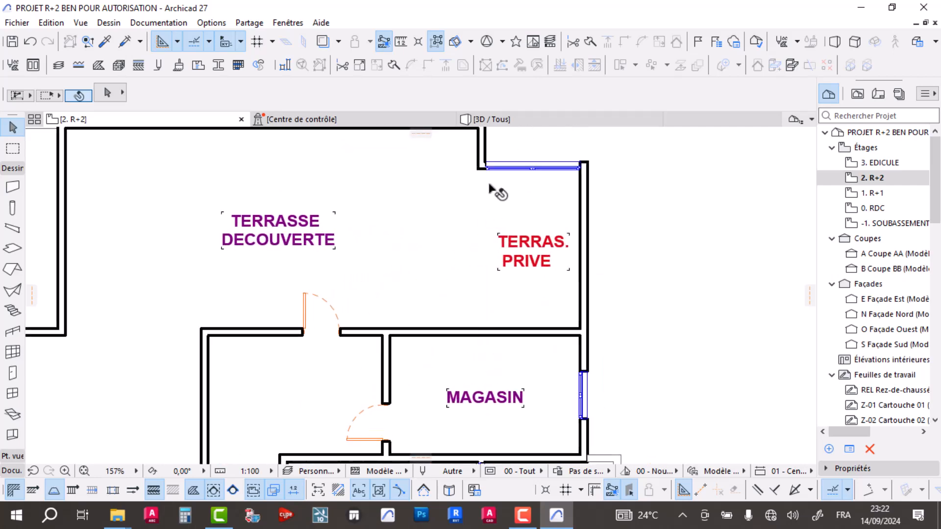
{"action": "scroll", "coordinate": [492, 187], "scroll_direction": "down", "scroll_amount": 4}
{"action": "scroll", "coordinate": [510, 230], "scroll_direction": "up", "scroll_amount": 2}
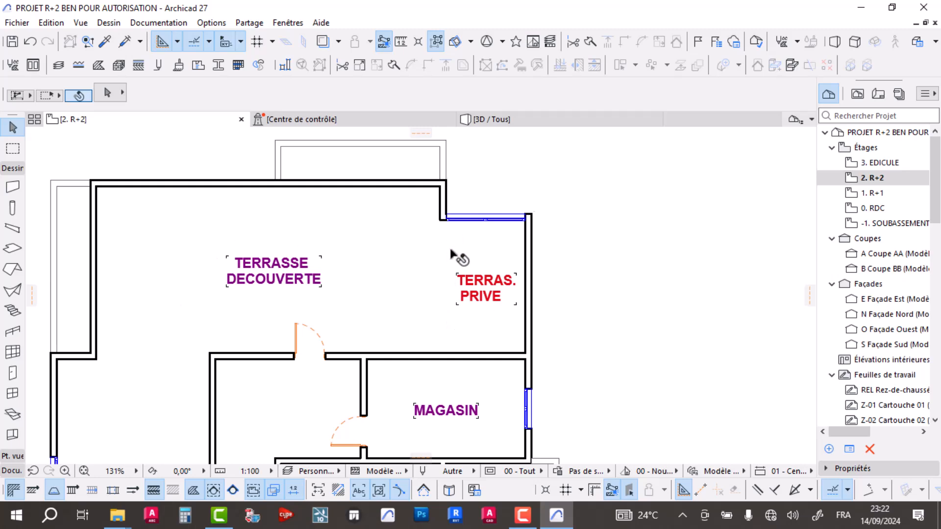
{"action": "scroll", "coordinate": [451, 253], "scroll_direction": "down", "scroll_amount": 5}
{"action": "scroll", "coordinate": [404, 264], "scroll_direction": "up", "scroll_amount": 5}
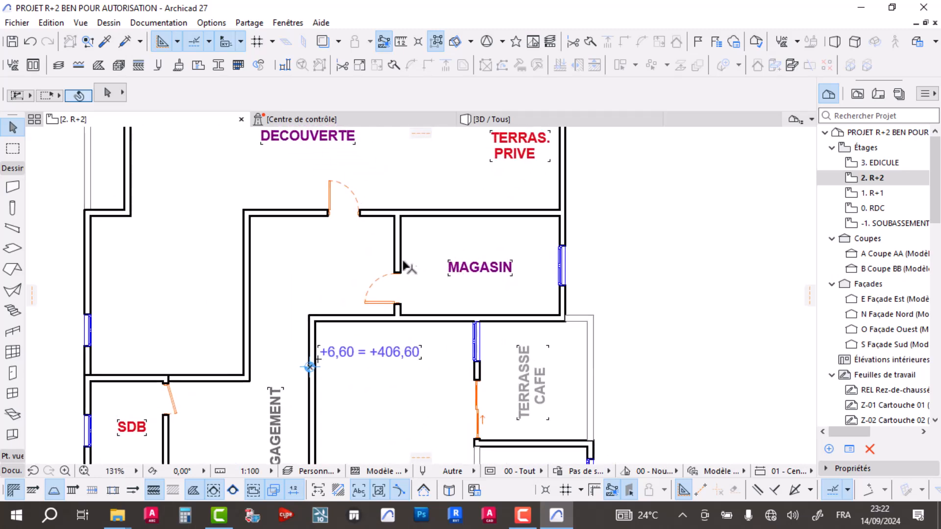
Step: Move MAGASIN's partition with the door so the room is 5 m wide up to the exterior window wall
{"action": "left_click", "coordinate": [400, 255]}
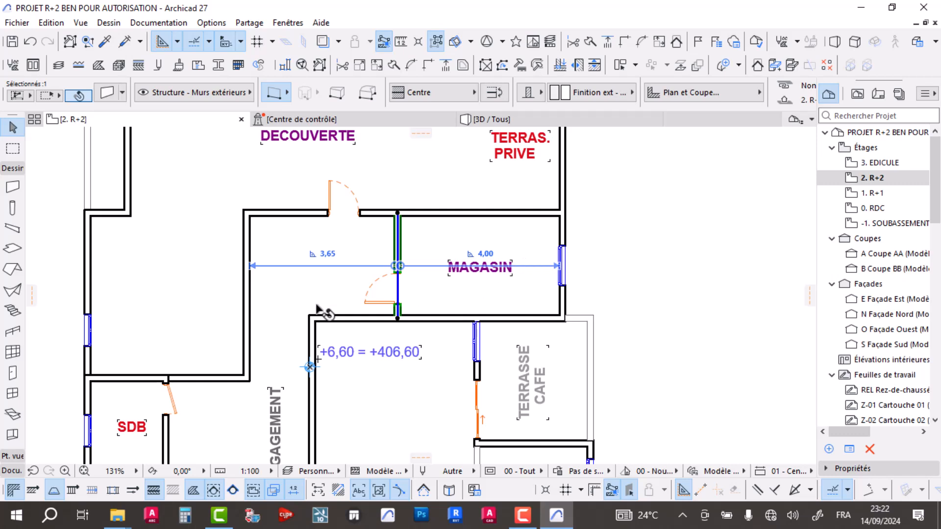
{"action": "left_click", "coordinate": [492, 253]}
{"action": "type", "text": "5"}
{"action": "key", "text": "Return"}
{"action": "key", "text": "Escape"}
Step: Slide the 0.80 m door to TERRASSE DECOUVERTE about 1.20 m along its wall, away from MAGASIN's partition
{"action": "left_click", "coordinate": [361, 214]}
{"action": "left_click", "coordinate": [365, 208]}
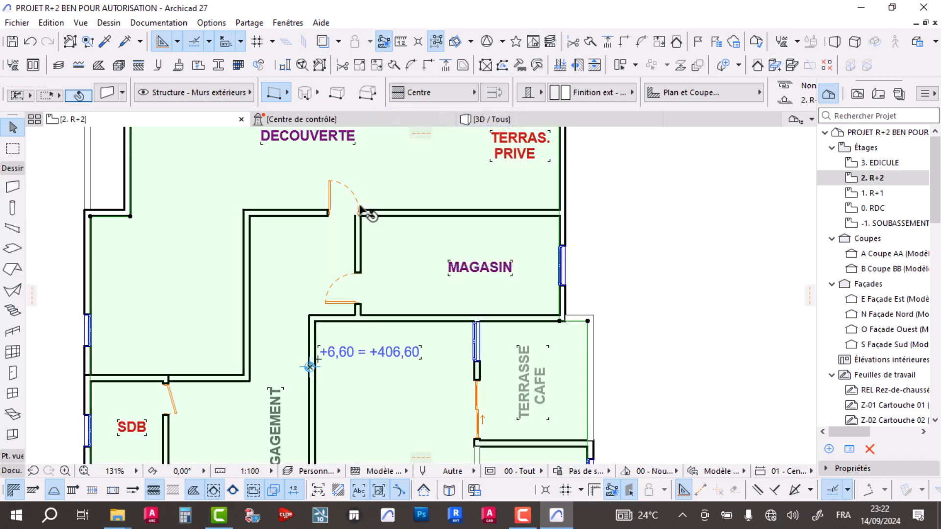
{"action": "left_click", "coordinate": [330, 186]}
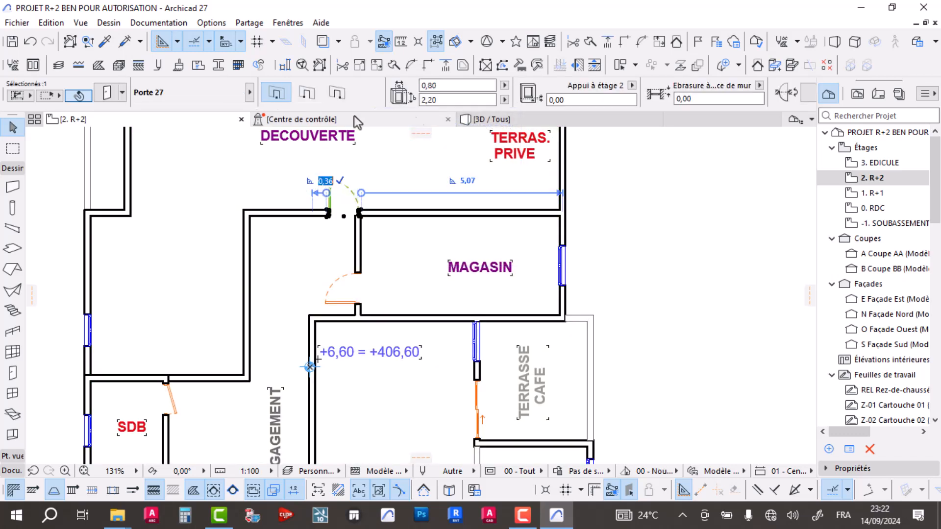
{"action": "left_click", "coordinate": [328, 212]}
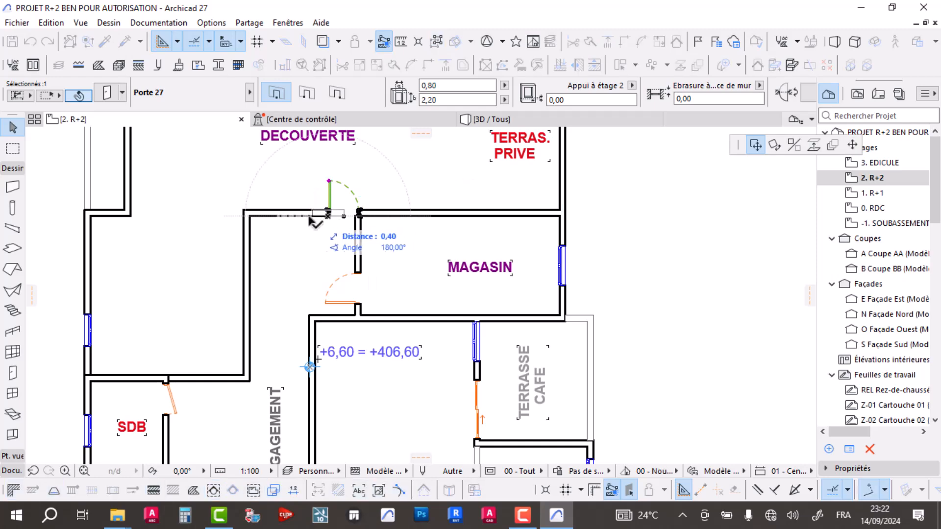
{"action": "left_click", "coordinate": [326, 211]}
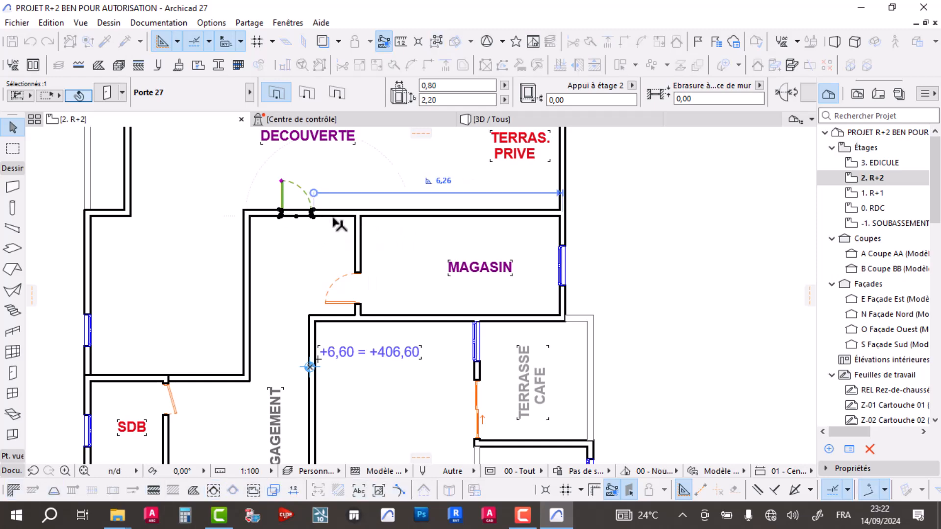
{"action": "scroll", "coordinate": [406, 245], "scroll_direction": "down", "scroll_amount": 5}
{"action": "key", "text": "Escape"}
Step: Transfer the Porte coulissante 27 settings, 1.50 m wide and 2.20 m high, to the door leading to TERRASSE DECOUVERTE
{"action": "scroll", "coordinate": [391, 372], "scroll_direction": "up", "scroll_amount": 4}
{"action": "scroll", "coordinate": [538, 372], "scroll_direction": "down", "scroll_amount": 3}
{"action": "left_click", "coordinate": [557, 212], "text": "alt"}
{"action": "middle_click_drag", "start_coordinate": [494, 188], "coordinate": [464, 378]}
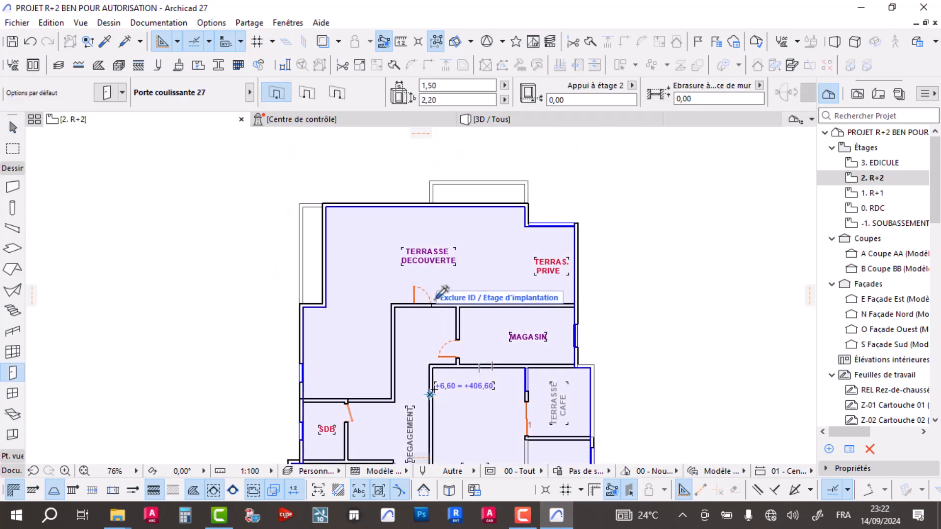
{"action": "scroll", "coordinate": [433, 307], "scroll_direction": "up", "scroll_amount": 5}
{"action": "key", "text": "Escape"}
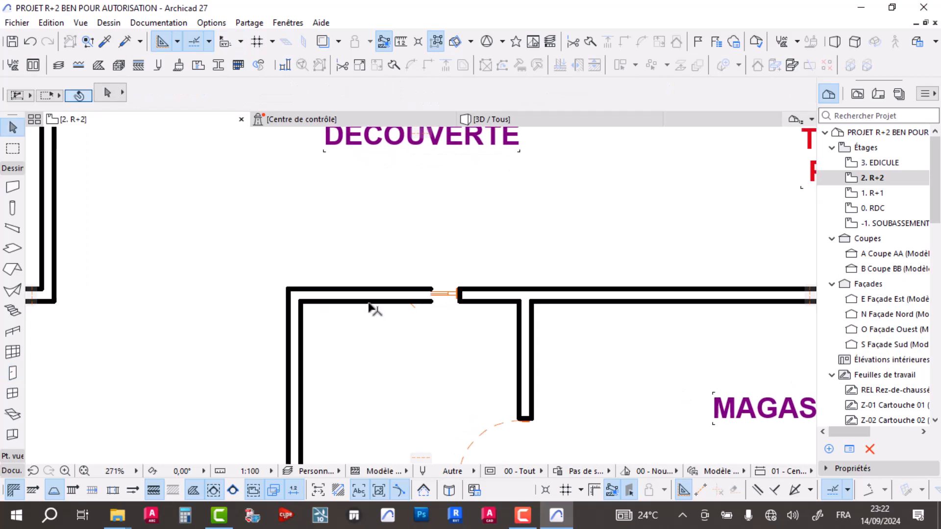
Step: Delete the short wall overlapping the sliding door and join the remaining terrace wall to the perpendicular wall at the corner
{"action": "left_click", "coordinate": [369, 299]}
{"action": "key", "text": "Delete"}
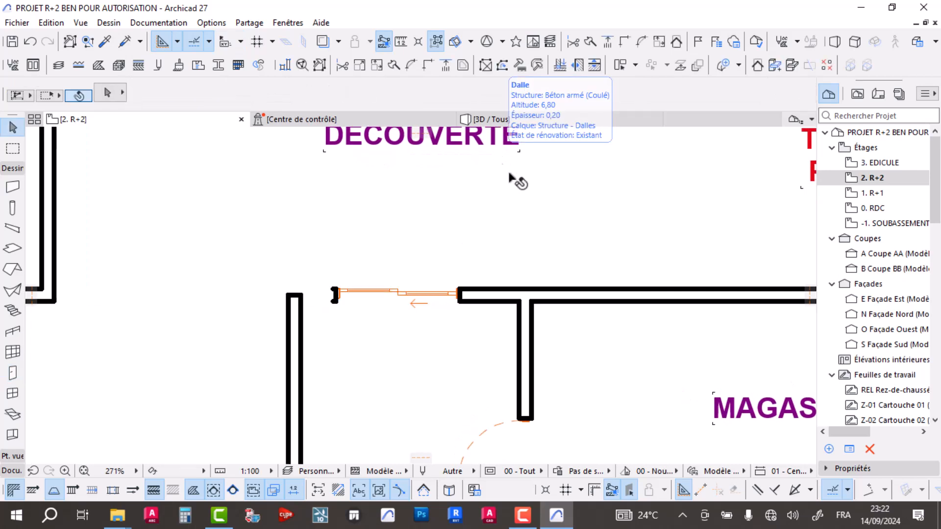
{"action": "left_click", "coordinate": [335, 301]}
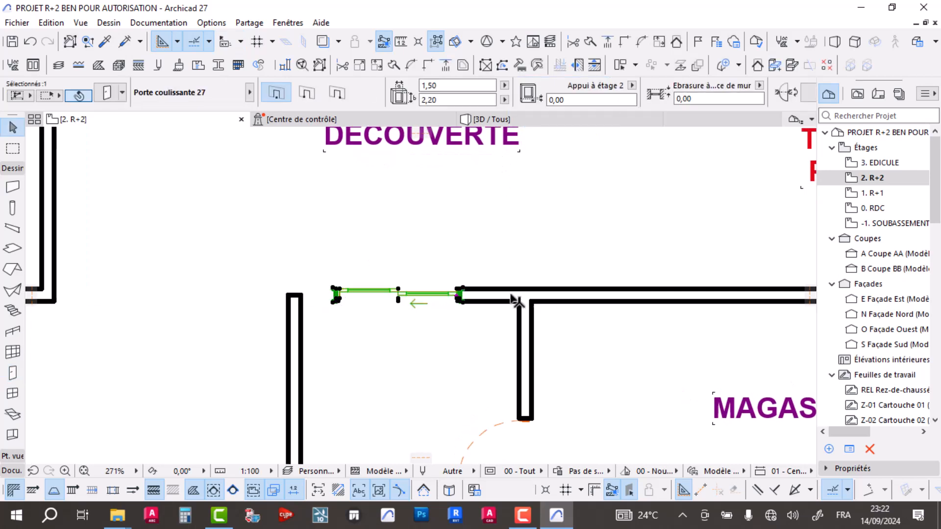
{"action": "left_click", "coordinate": [466, 300]}
{"action": "left_click", "coordinate": [297, 326], "text": "shift"}
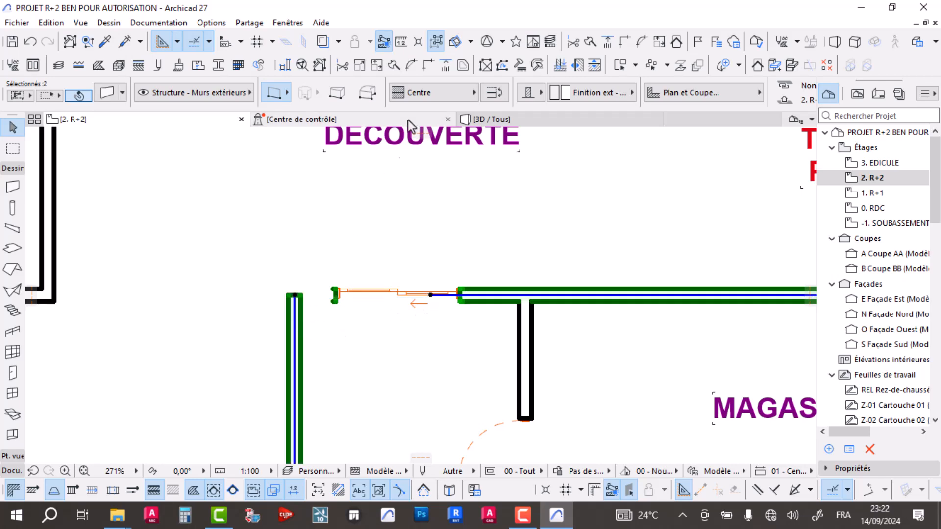
{"action": "left_click", "coordinate": [627, 43]}
{"action": "left_click", "coordinate": [381, 258]}
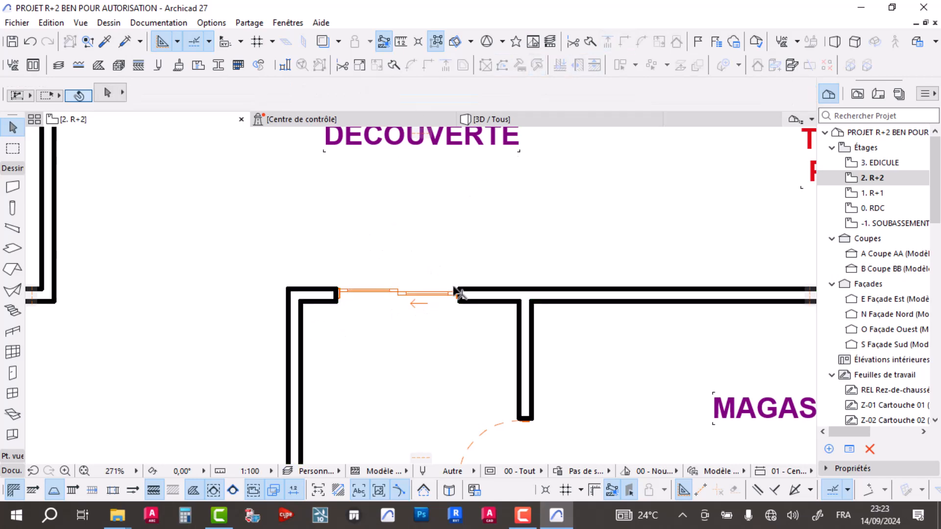
Step: Set the width of the sliding door to TERRASSE DECOUVERTE to 2 m
{"action": "left_click", "coordinate": [458, 289]}
{"action": "left_click", "coordinate": [460, 289]}
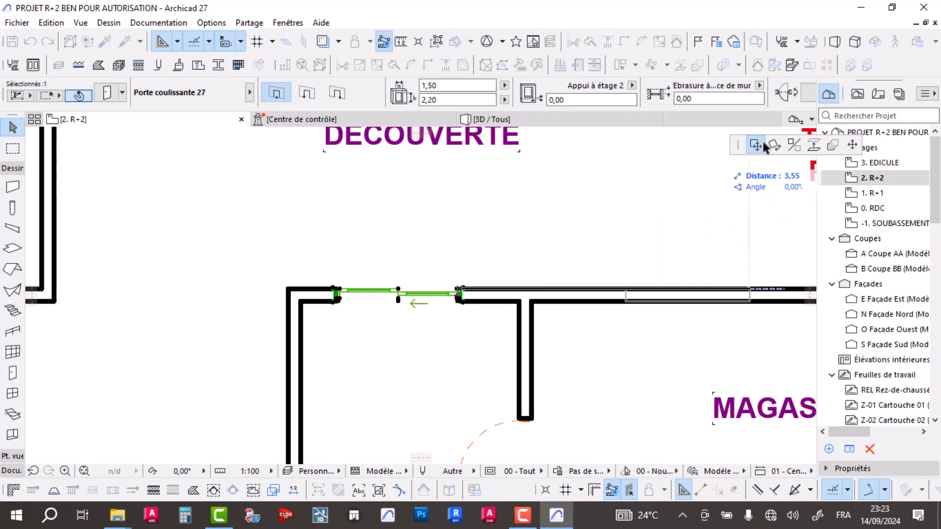
{"action": "left_click_drag", "start_coordinate": [442, 85], "coordinate": [359, 89]}
{"action": "type", "text": "2"}
{"action": "key", "text": "Return"}
{"action": "key", "text": "Escape"}
{"action": "left_click", "coordinate": [445, 85]}
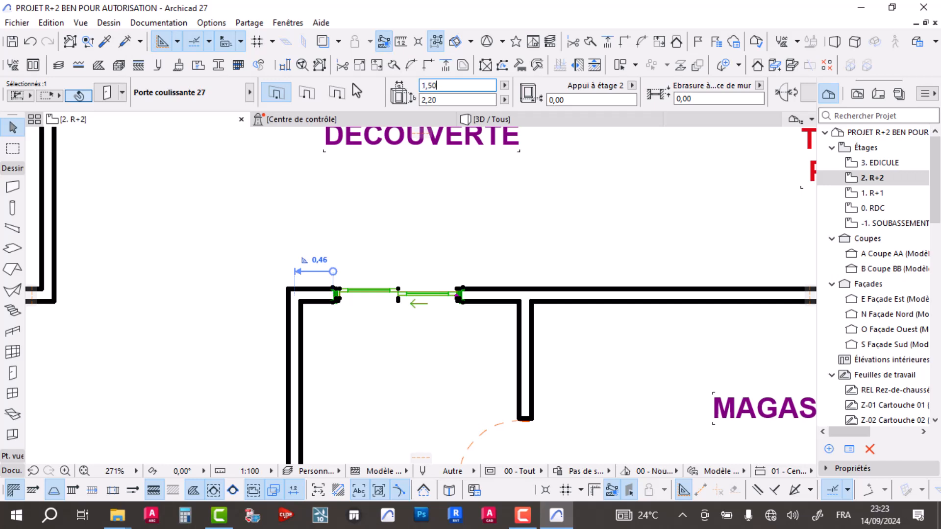
{"action": "type", "text": "2"}
{"action": "key", "text": "Return"}
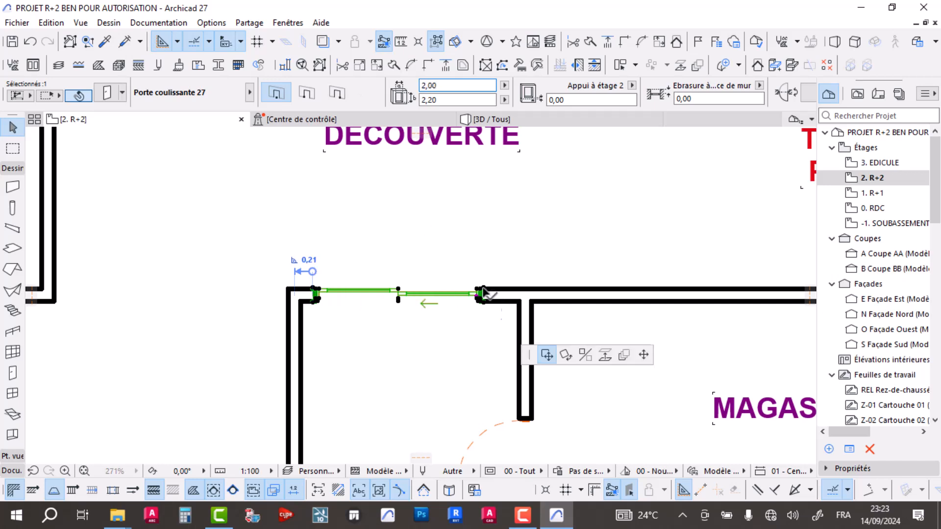
Step: Replace the MAGASIN room label with SALLE DE SPORT on two lines
{"action": "scroll", "coordinate": [323, 243], "scroll_direction": "down", "scroll_amount": 6}
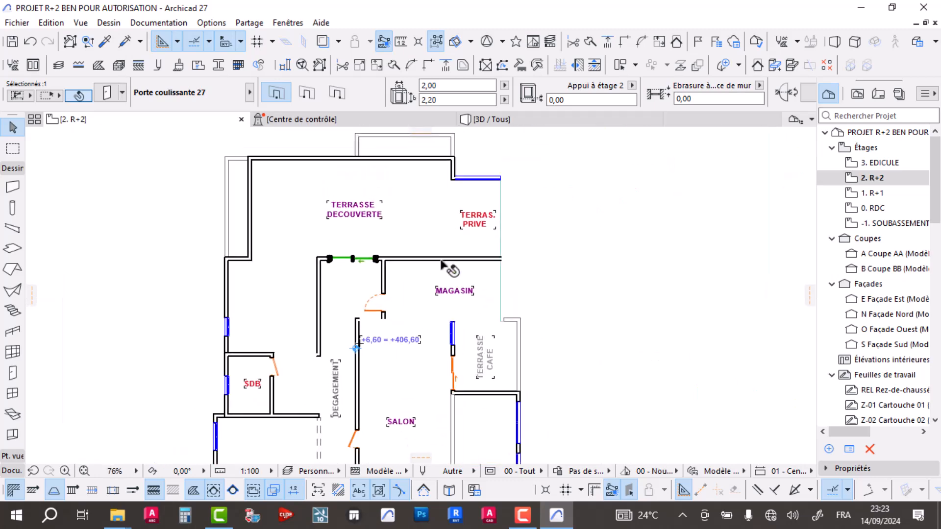
{"action": "left_click", "coordinate": [455, 289]}
{"action": "scroll", "coordinate": [458, 289], "scroll_direction": "up", "scroll_amount": 4}
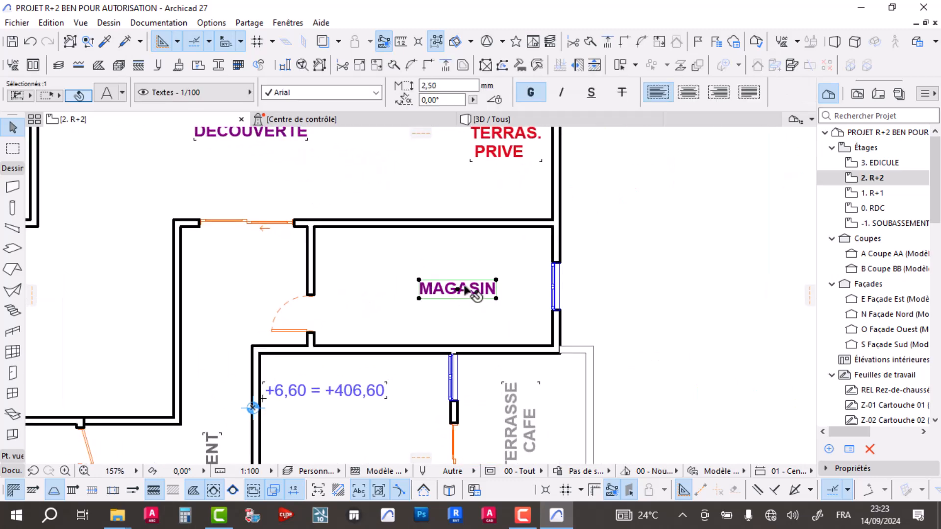
{"action": "double_click", "coordinate": [463, 289]}
{"action": "type", "text": "SALLE DE "}
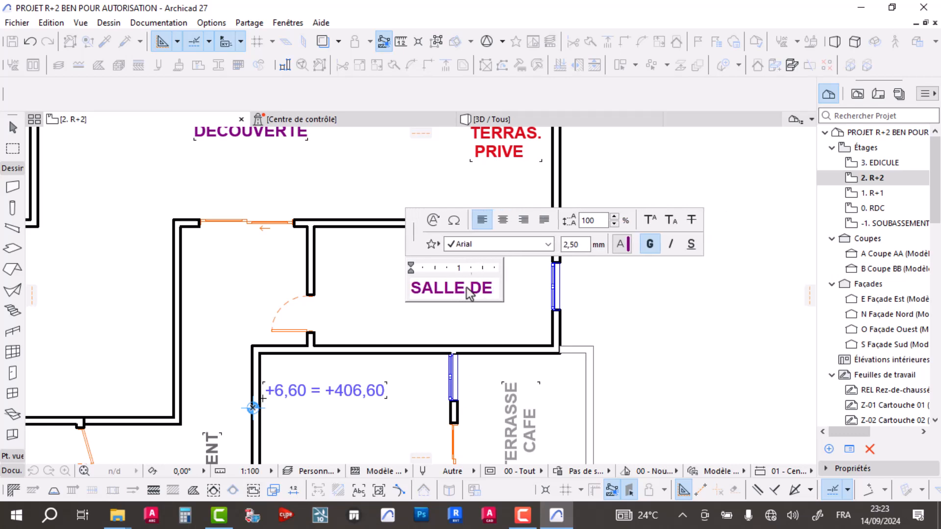
{"action": "type", "text": "SPORT"}
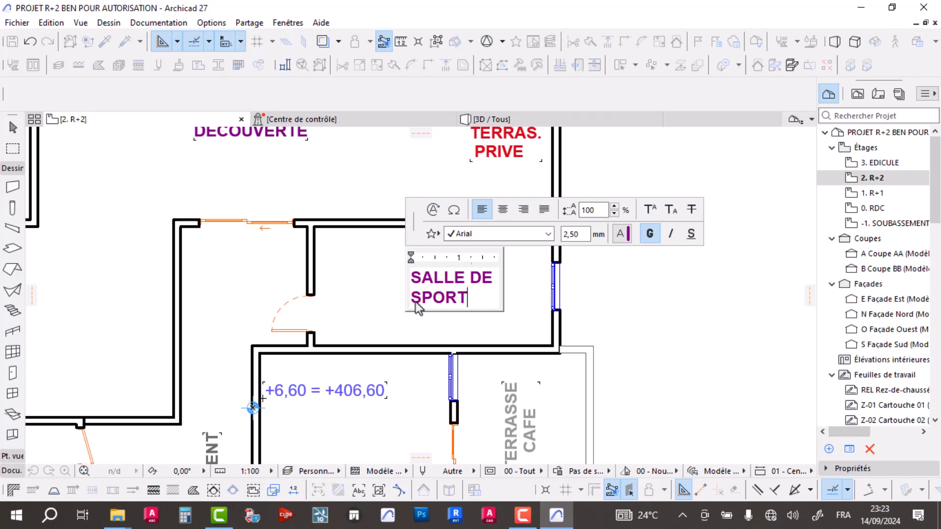
{"action": "left_click", "coordinate": [379, 290]}
Step: Review the R+2 layout around SALLE DE SPORT, the terraces, DEGAGEMENT and SDB
{"action": "scroll", "coordinate": [399, 318], "scroll_direction": "down", "scroll_amount": 3}
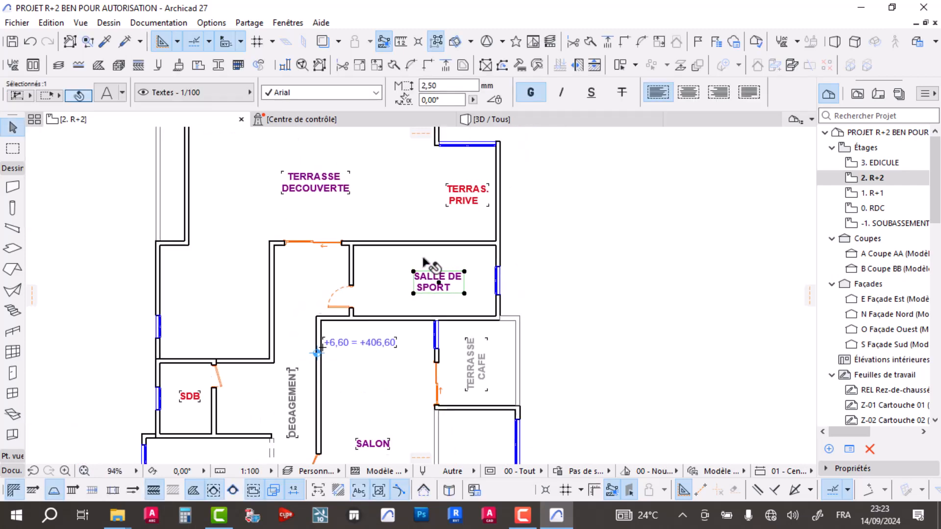
{"action": "scroll", "coordinate": [414, 258], "scroll_direction": "up", "scroll_amount": 2}
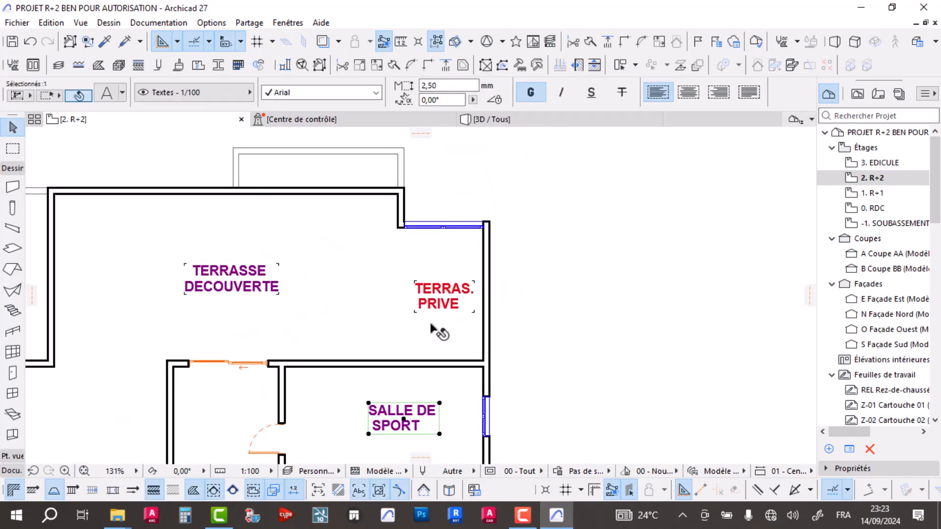
{"action": "scroll", "coordinate": [429, 325], "scroll_direction": "down", "scroll_amount": 2}
{"action": "middle_click_drag", "start_coordinate": [407, 267], "coordinate": [434, 283]}
{"action": "middle_click_drag", "start_coordinate": [336, 290], "coordinate": [376, 214]}
{"action": "scroll", "coordinate": [369, 229], "scroll_direction": "up", "scroll_amount": 1}
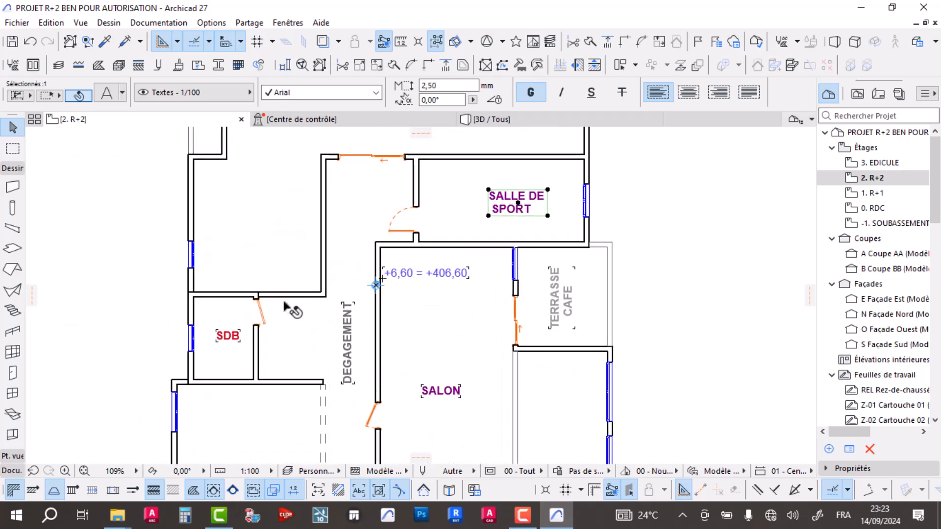
{"action": "middle_click_drag", "start_coordinate": [458, 240], "coordinate": [435, 307]}
{"action": "scroll", "coordinate": [509, 271], "scroll_direction": "up", "scroll_amount": 2}
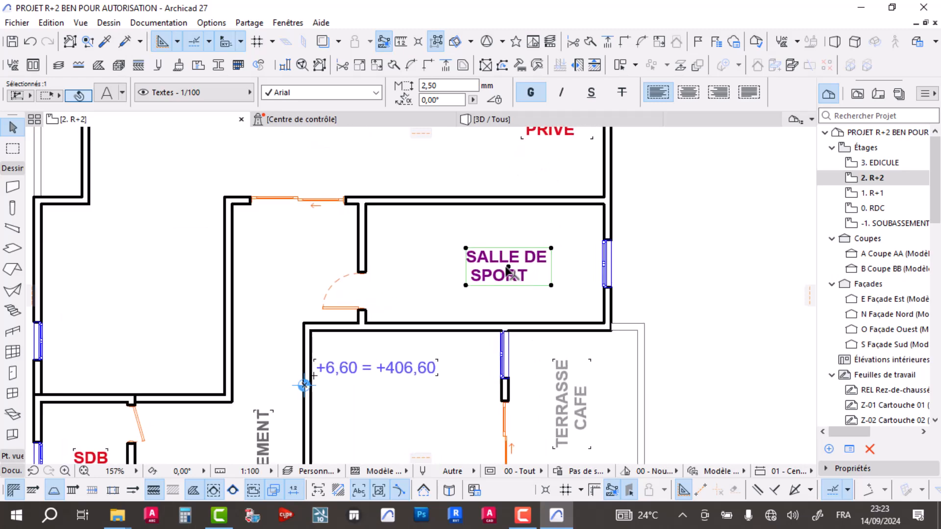
Step: Move the SALLE DE SPORT label horizontally toward the middle of its room
{"action": "left_click_drag", "start_coordinate": [509, 269], "coordinate": [475, 269]}
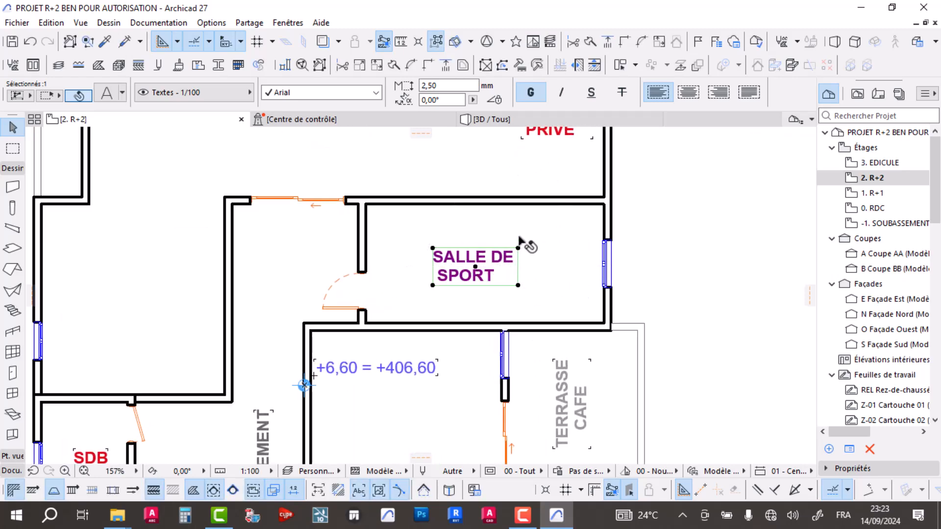
{"action": "left_click", "coordinate": [575, 261]}
{"action": "left_click", "coordinate": [664, 243]}
Step: Subtract a rectangle about 2.78 m by 5.15 m from the R+2 slab in the unlabelled room between SALON and the east wall, below TERRASSE CAFE
{"action": "scroll", "coordinate": [659, 244], "scroll_direction": "down", "scroll_amount": 4}
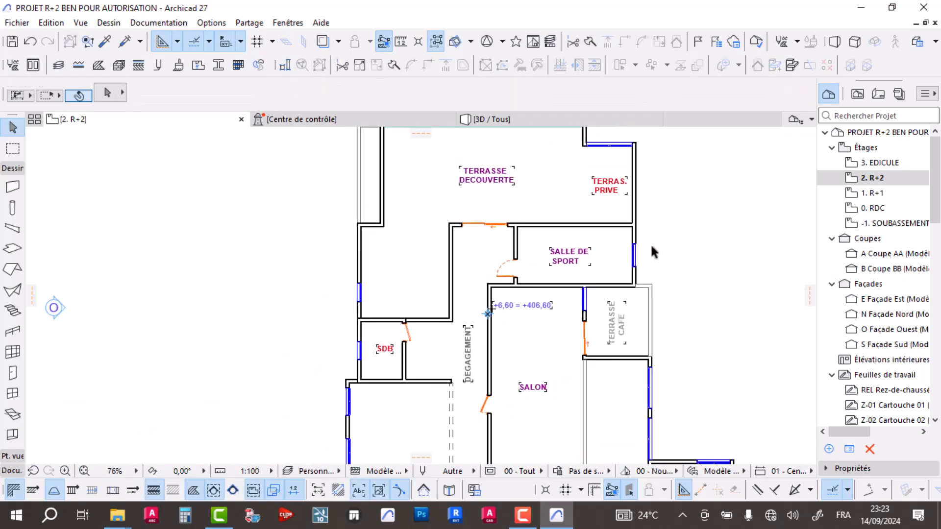
{"action": "middle_click_drag", "start_coordinate": [667, 270], "coordinate": [583, 240]}
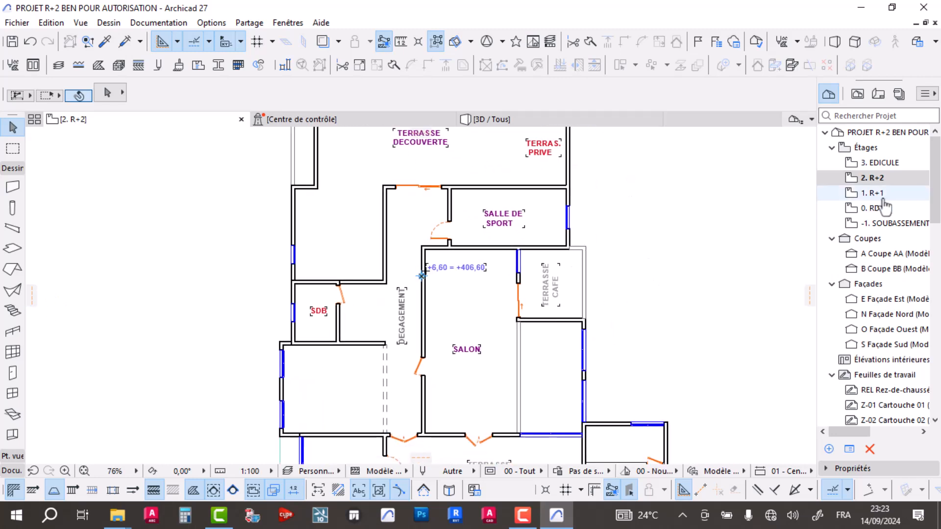
{"action": "middle_click_drag", "start_coordinate": [522, 296], "coordinate": [519, 307]}
{"action": "scroll", "coordinate": [541, 322], "scroll_direction": "up", "scroll_amount": 2}
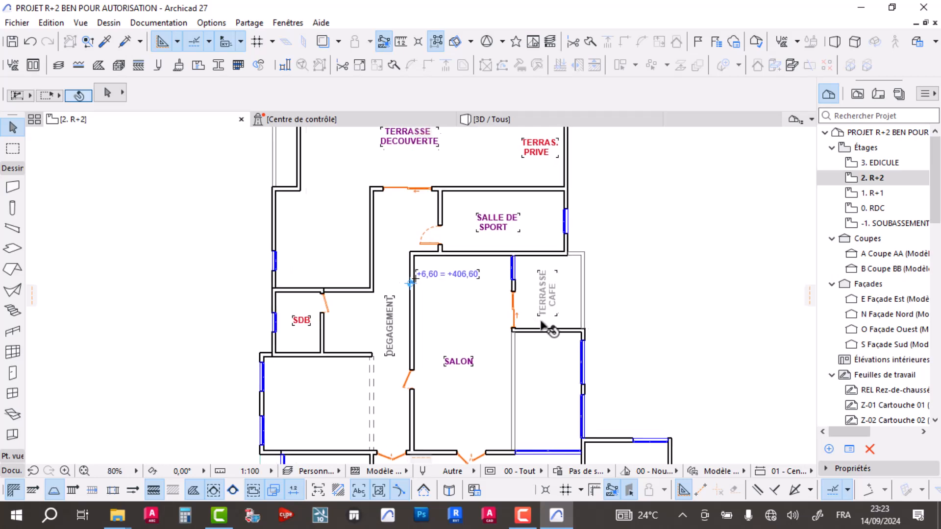
{"action": "scroll", "coordinate": [532, 287], "scroll_direction": "down", "scroll_amount": 2}
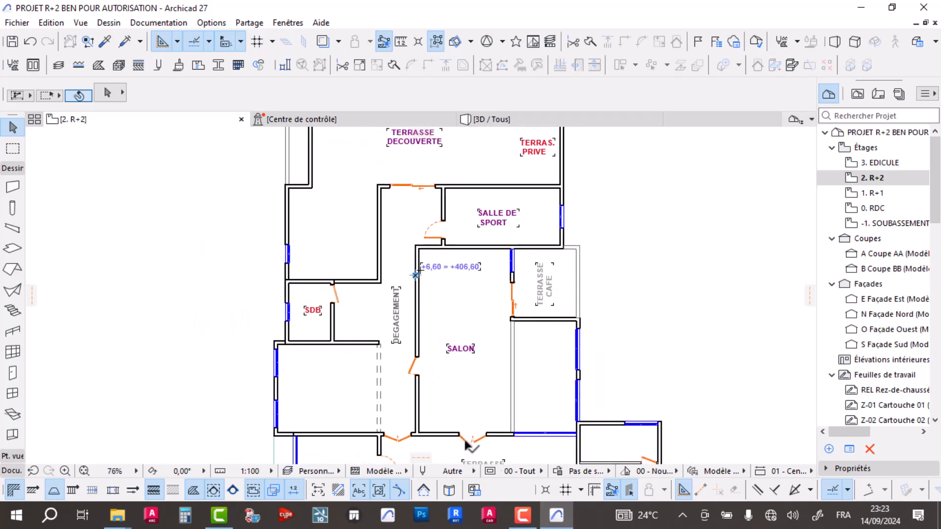
{"action": "left_click", "coordinate": [539, 356]}
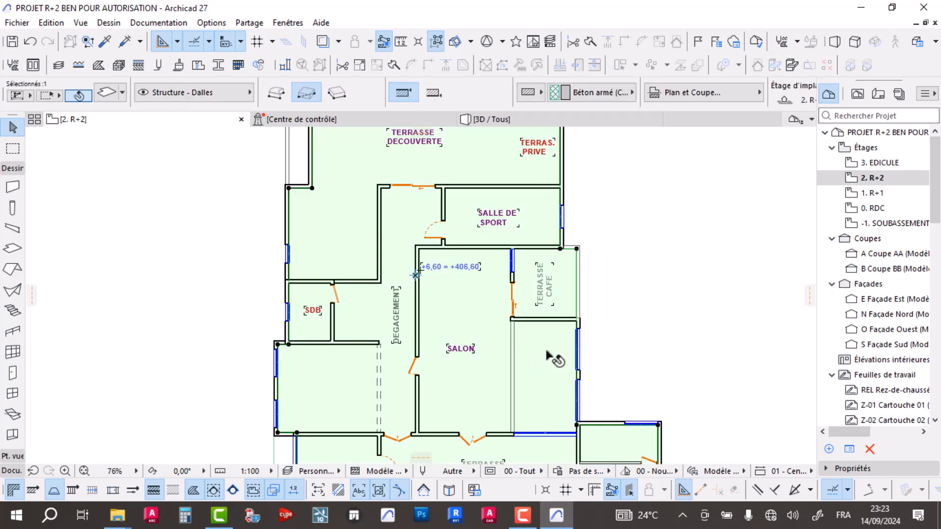
{"action": "left_click", "coordinate": [578, 249]}
{"action": "scroll", "coordinate": [569, 365], "scroll_direction": "up", "scroll_amount": 3}
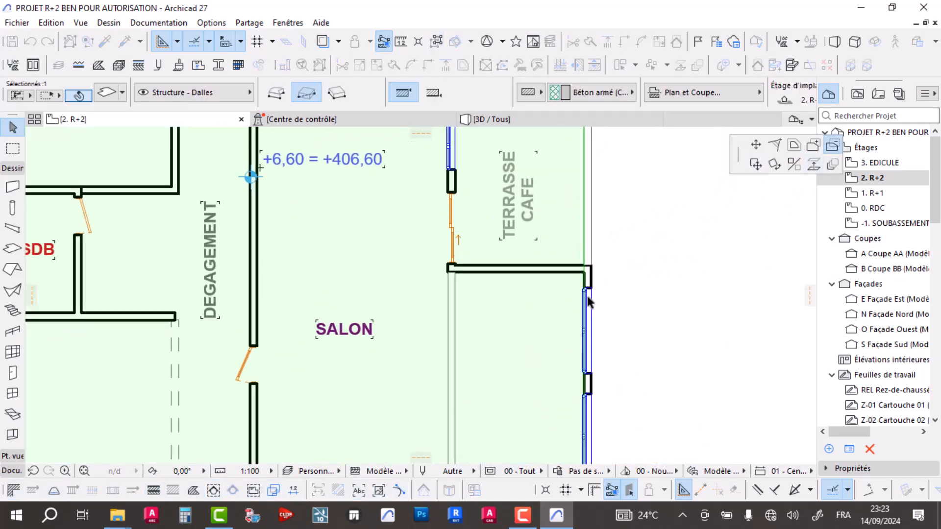
{"action": "left_click", "coordinate": [586, 265]}
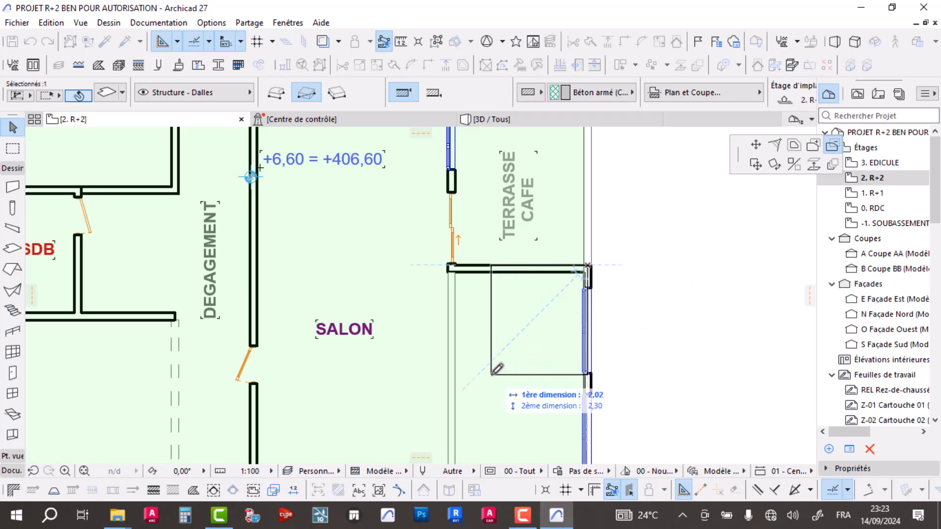
{"action": "scroll", "coordinate": [490, 372], "scroll_direction": "up", "scroll_amount": 1}
{"action": "middle_click_drag", "start_coordinate": [490, 371], "coordinate": [502, 269]}
{"action": "scroll", "coordinate": [460, 429], "scroll_direction": "up", "scroll_amount": 2}
{"action": "scroll", "coordinate": [457, 426], "scroll_direction": "up", "scroll_amount": 1}
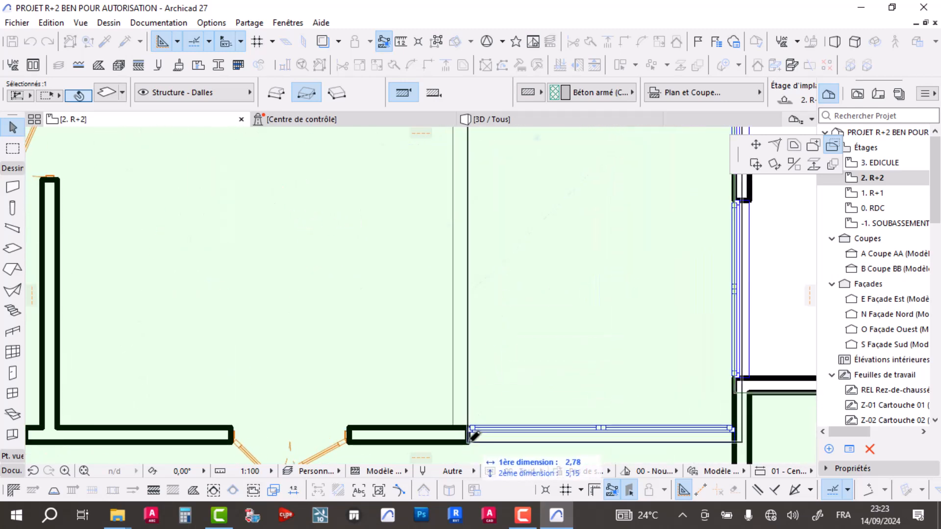
{"action": "left_click", "coordinate": [469, 429]}
Step: Examine in 3D how the glazed door's base meets the tiled slab and check the slab's height above its storey
{"action": "scroll", "coordinate": [504, 368], "scroll_direction": "down", "scroll_amount": 4}
{"action": "left_click", "coordinate": [534, 120]}
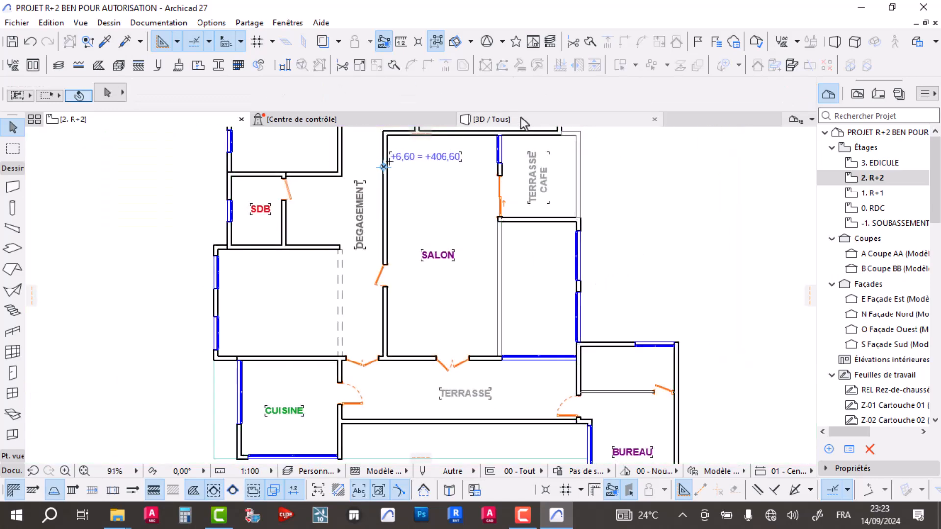
{"action": "scroll", "coordinate": [437, 297], "scroll_direction": "down", "scroll_amount": 2}
{"action": "middle_click_drag", "start_coordinate": [367, 267], "coordinate": [364, 378], "text": "shift"}
{"action": "scroll", "coordinate": [347, 380], "scroll_direction": "up", "scroll_amount": 2}
{"action": "middle_click_drag", "start_coordinate": [289, 245], "coordinate": [568, 304]}
{"action": "scroll", "coordinate": [347, 380], "scroll_direction": "up", "scroll_amount": 1}
{"action": "scroll", "coordinate": [568, 304], "scroll_direction": "up", "scroll_amount": 2}
{"action": "scroll", "coordinate": [368, 347], "scroll_direction": "up", "scroll_amount": 4}
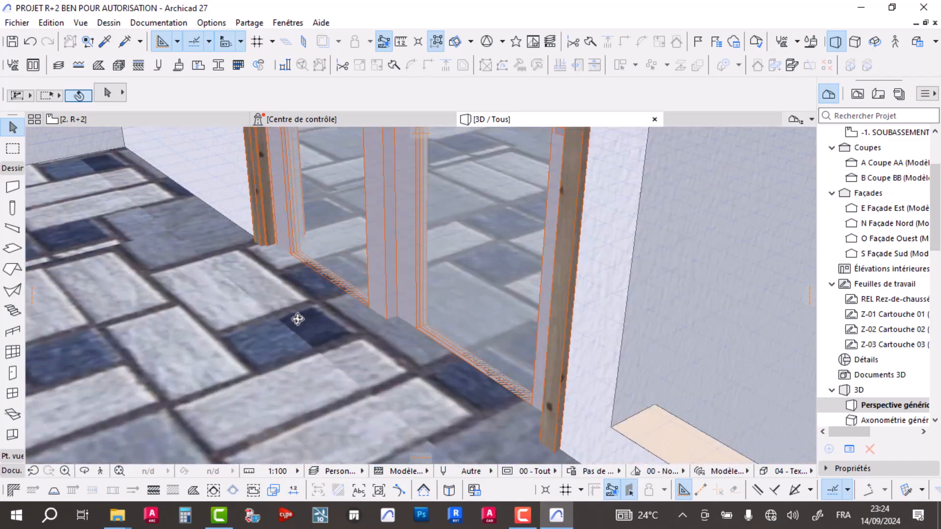
{"action": "left_click", "coordinate": [286, 317]}
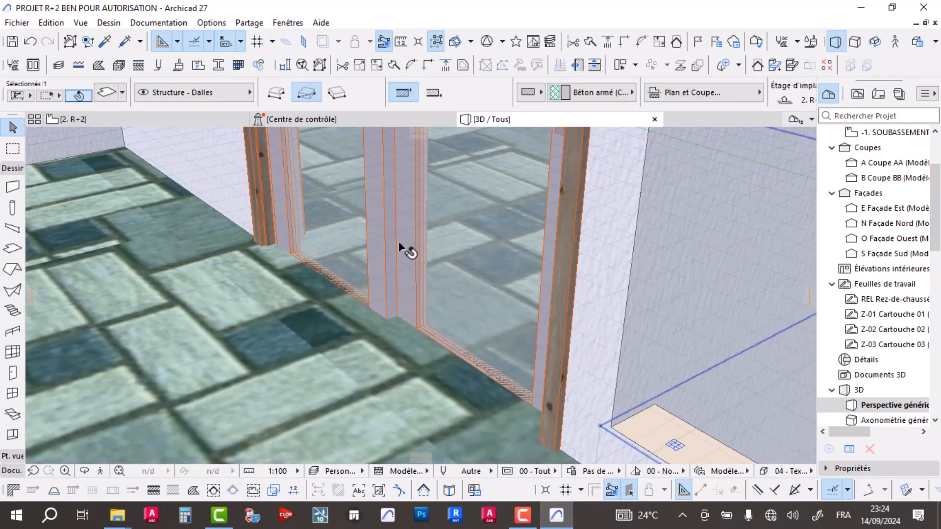
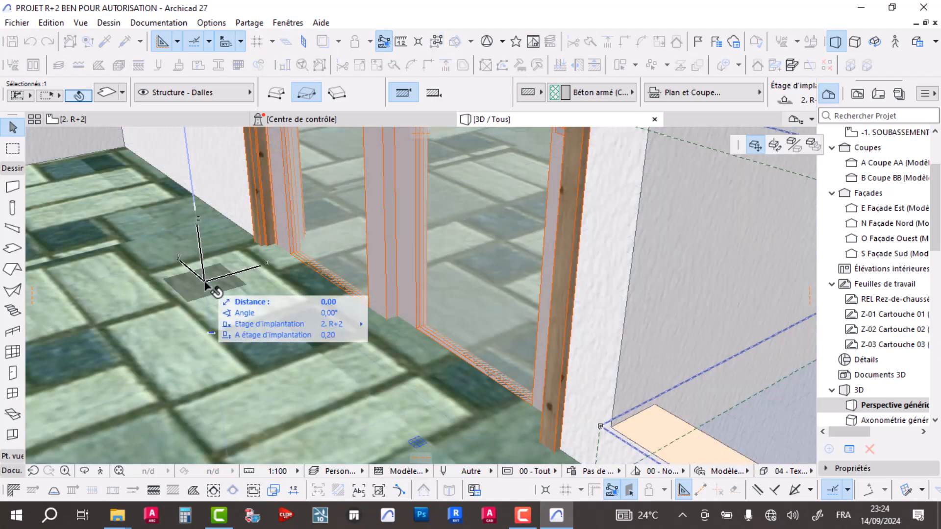
{"action": "key", "text": "Escape"}
Step: Inspect the base of the panelled double door against the tiled floor in 3D
{"action": "scroll", "coordinate": [360, 274], "scroll_direction": "down", "scroll_amount": 10}
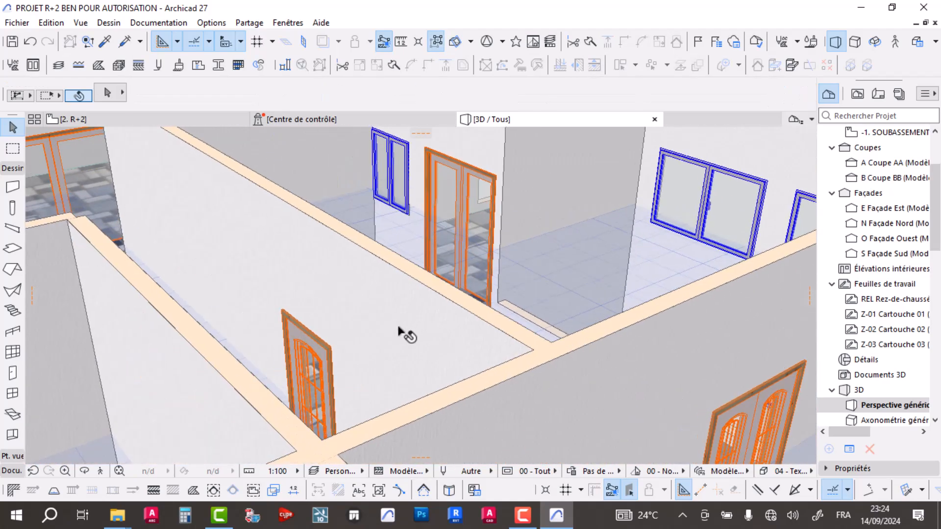
{"action": "middle_click_drag", "start_coordinate": [399, 327], "coordinate": [248, 241], "text": "shift"}
{"action": "middle_click_drag", "start_coordinate": [504, 342], "coordinate": [334, 257], "text": "shift"}
{"action": "left_click", "coordinate": [346, 259]}
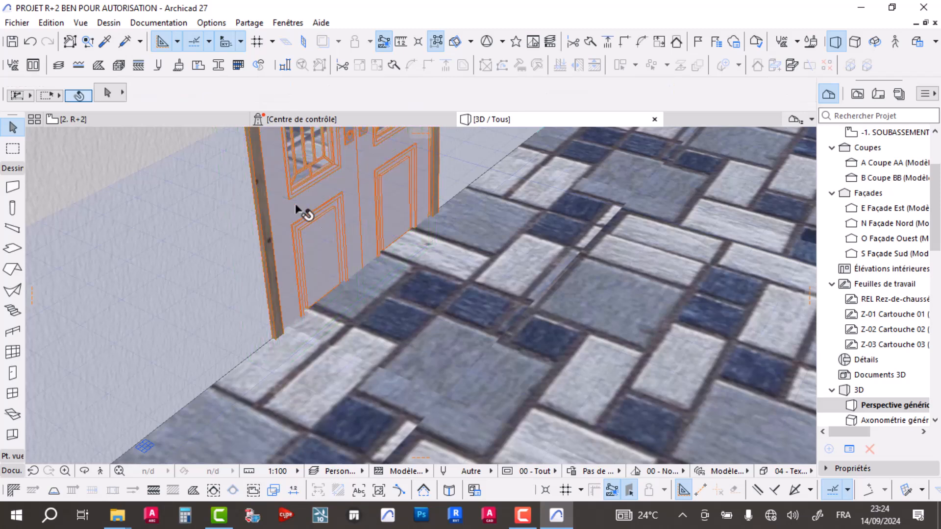
Step: Set the sill height of all the R+2 doors to 0.20 m relative to the storey
{"action": "left_click", "coordinate": [201, 120]}
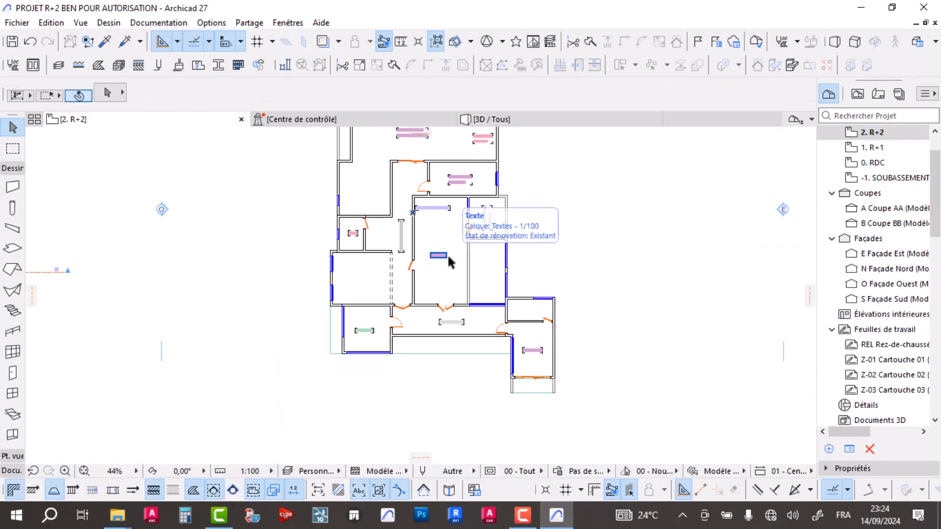
{"action": "key", "text": "w"}
{"action": "key", "text": "ctrl+a"}
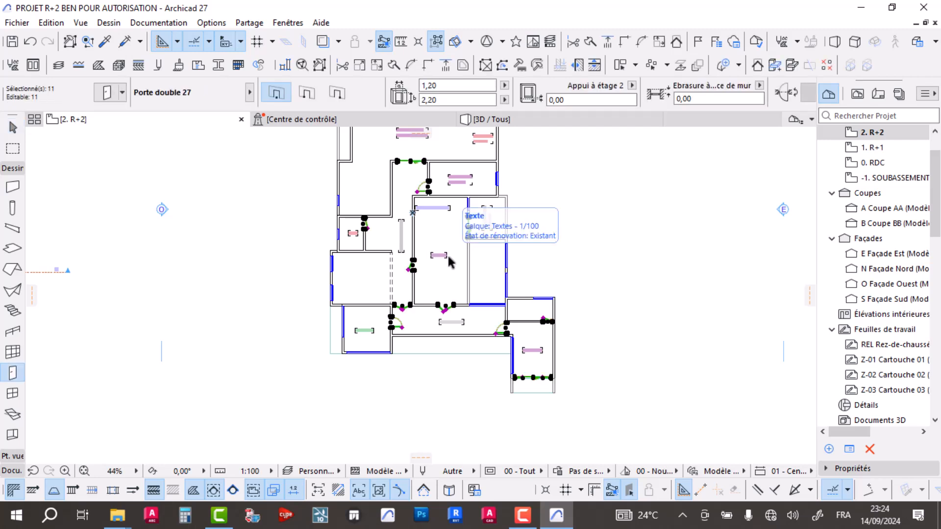
{"action": "left_click", "coordinate": [556, 100]}
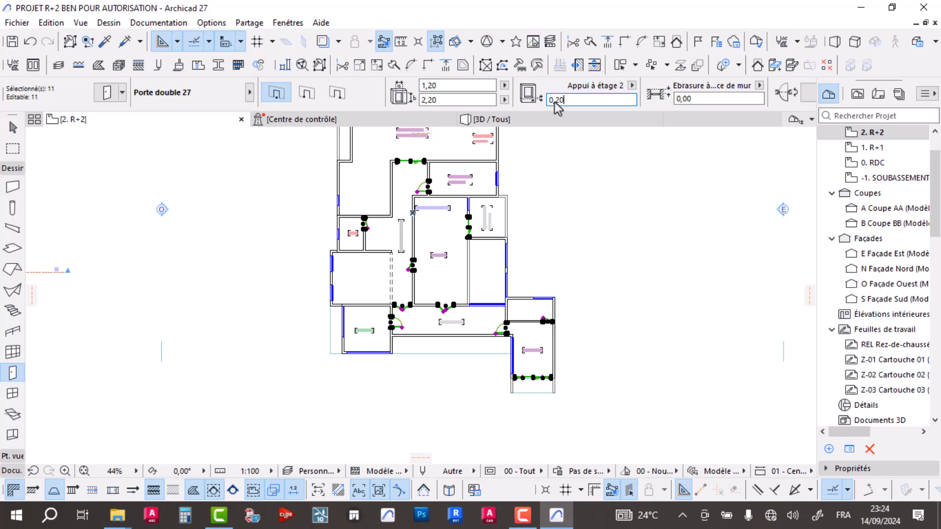
{"action": "key", "text": "Escape"}
{"action": "key", "text": "Escape"}
Step: Check in 3D that the double door sits on the slab and inspect the other R+2 openings and walls
{"action": "left_click", "coordinate": [518, 123]}
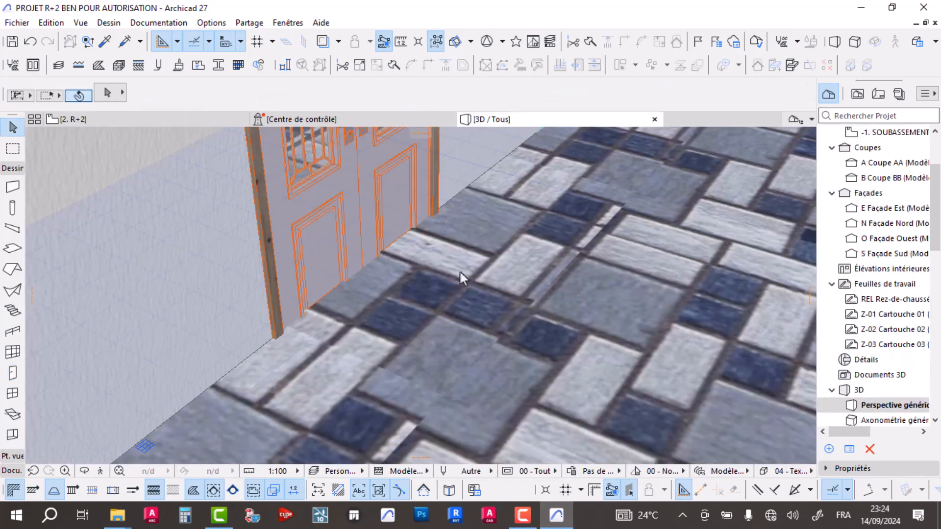
{"action": "scroll", "coordinate": [372, 277], "scroll_direction": "up", "scroll_amount": 1}
{"action": "left_click", "coordinate": [328, 265]}
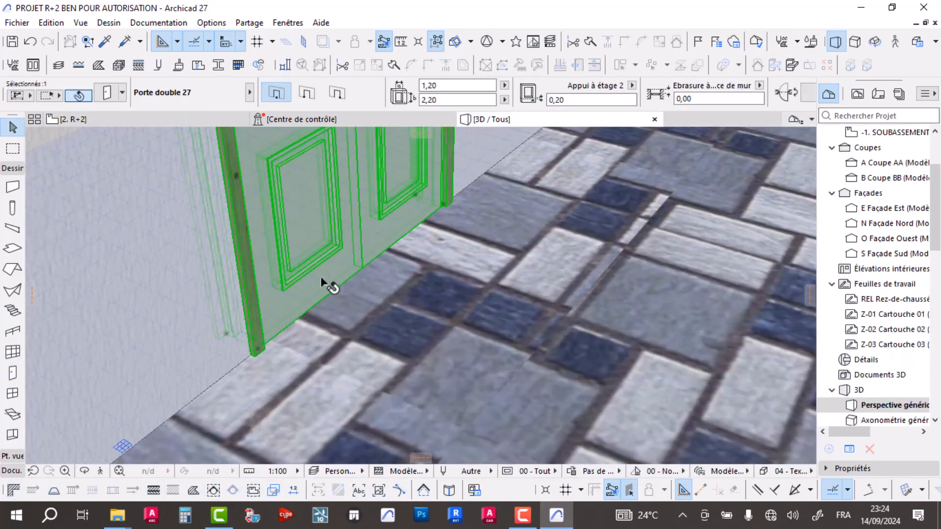
{"action": "scroll", "coordinate": [447, 259], "scroll_direction": "down", "scroll_amount": 3}
{"action": "key", "text": "Escape"}
{"action": "middle_click_drag", "start_coordinate": [441, 260], "coordinate": [431, 407]}
{"action": "scroll", "coordinate": [362, 319], "scroll_direction": "down", "scroll_amount": 4}
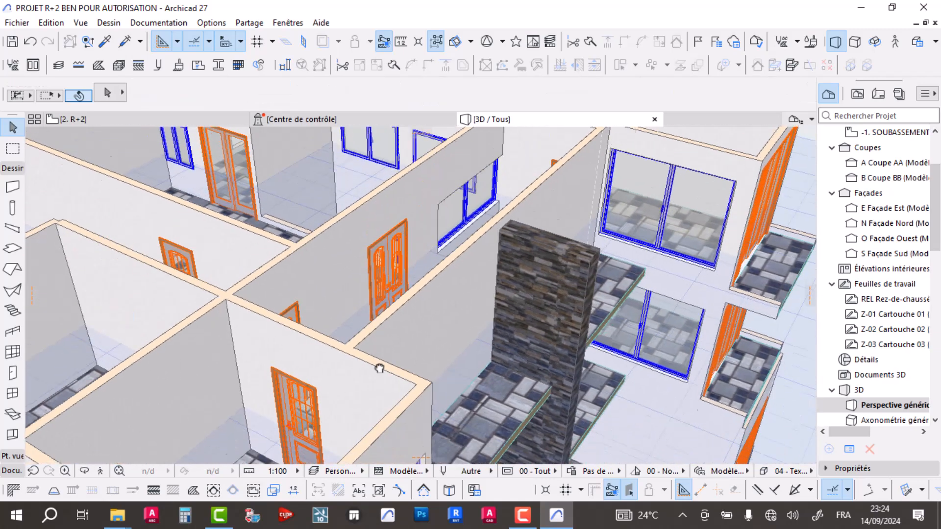
{"action": "middle_click_drag", "start_coordinate": [382, 379], "coordinate": [404, 295]}
{"action": "middle_click_drag", "start_coordinate": [361, 352], "coordinate": [340, 297]}
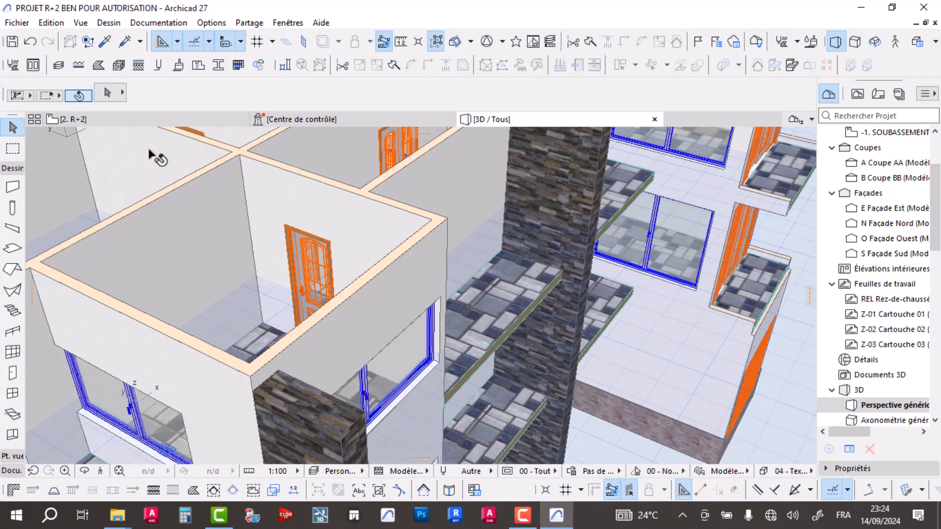
Step: Review the R+2 floor plan from TERRASSE DECOUVERTE down to CUISINE, TERRASSE and BUREAU
{"action": "left_click", "coordinate": [143, 122]}
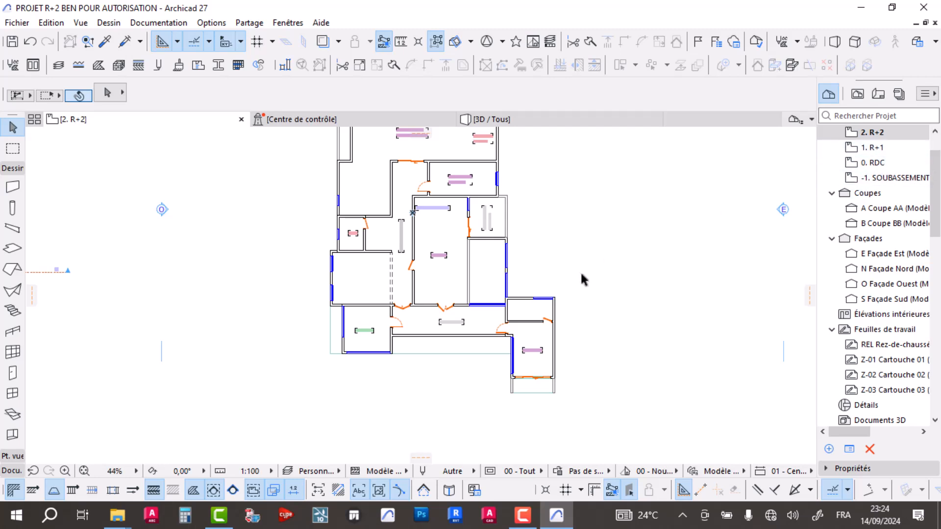
{"action": "middle_click_drag", "start_coordinate": [461, 210], "coordinate": [470, 300]}
{"action": "scroll", "coordinate": [419, 218], "scroll_direction": "up", "scroll_amount": 5}
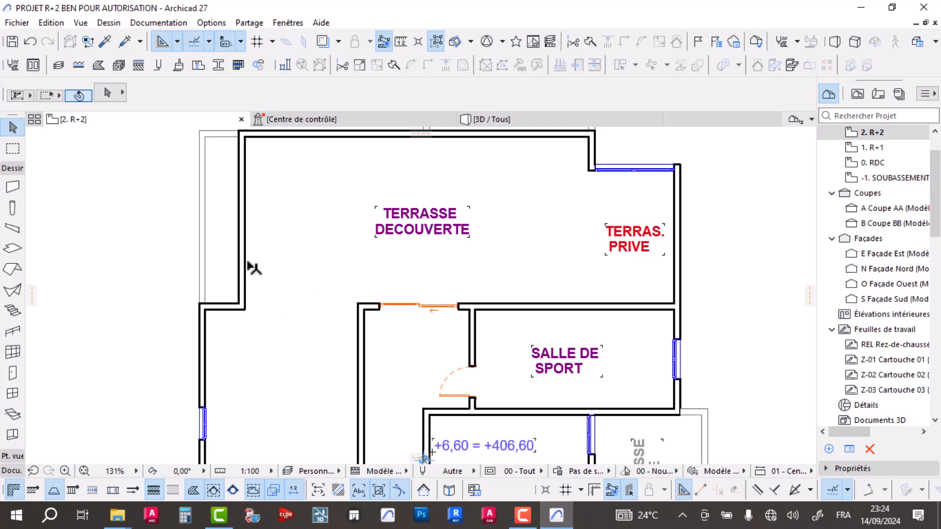
{"action": "scroll", "coordinate": [395, 267], "scroll_direction": "down", "scroll_amount": 5}
{"action": "scroll", "coordinate": [405, 266], "scroll_direction": "up", "scroll_amount": 4}
{"action": "middle_click_drag", "start_coordinate": [458, 344], "coordinate": [542, 175]}
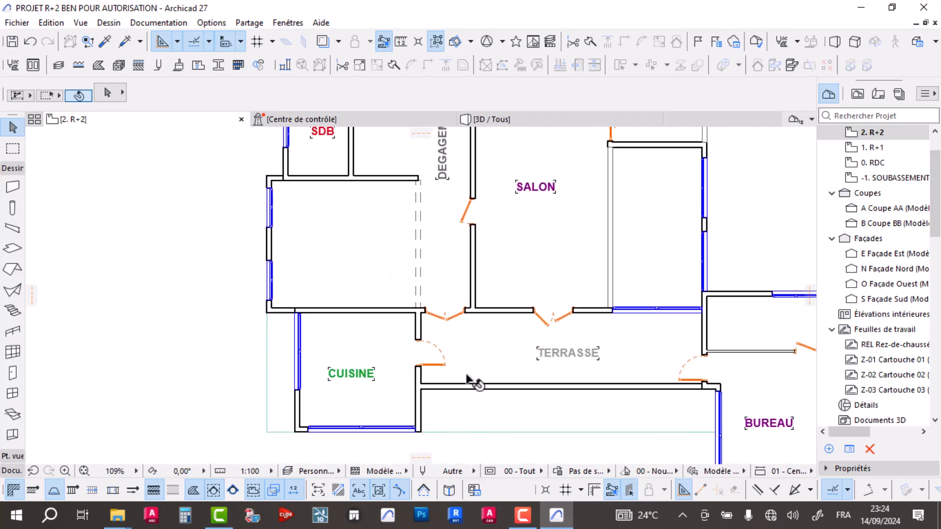
{"action": "middle_click_drag", "start_coordinate": [432, 349], "coordinate": [359, 315]}
{"action": "scroll", "coordinate": [359, 315], "scroll_direction": "up", "scroll_amount": 1}
{"action": "scroll", "coordinate": [289, 328], "scroll_direction": "down", "scroll_amount": 3}
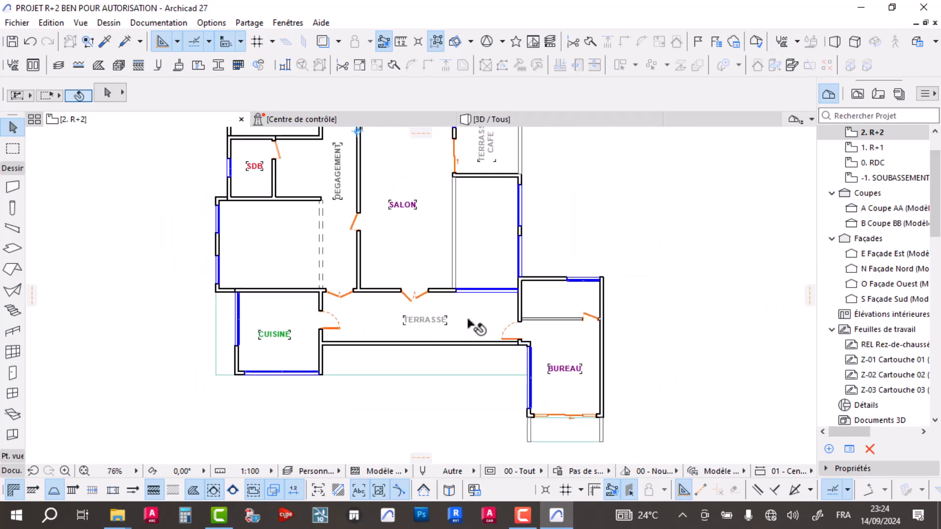
{"action": "middle_click_drag", "start_coordinate": [475, 326], "coordinate": [468, 387]}
{"action": "middle_click_drag", "start_coordinate": [453, 196], "coordinate": [457, 309]}
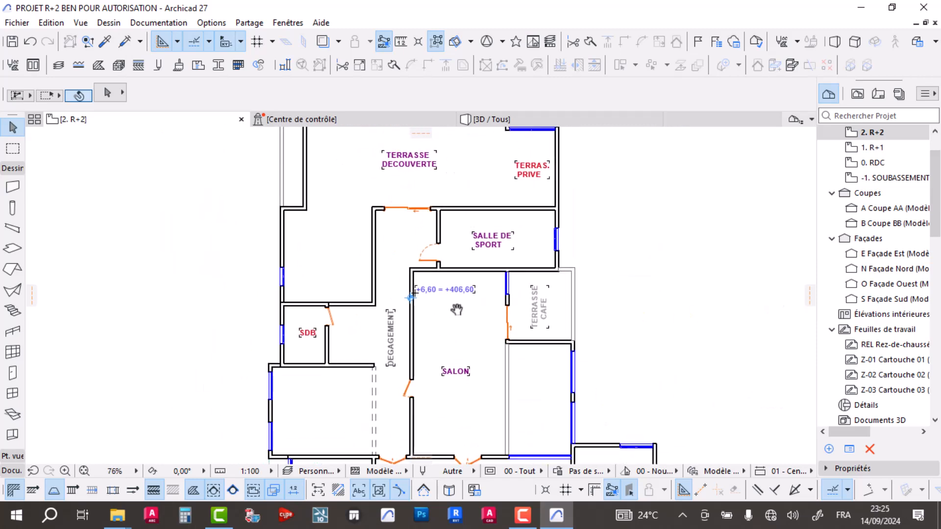
Step: Delete the window in the short exterior wall above TERRAS. PRIVE
{"action": "middle_click_drag", "start_coordinate": [447, 265], "coordinate": [461, 361]}
{"action": "scroll", "coordinate": [564, 235], "scroll_direction": "up", "scroll_amount": 3}
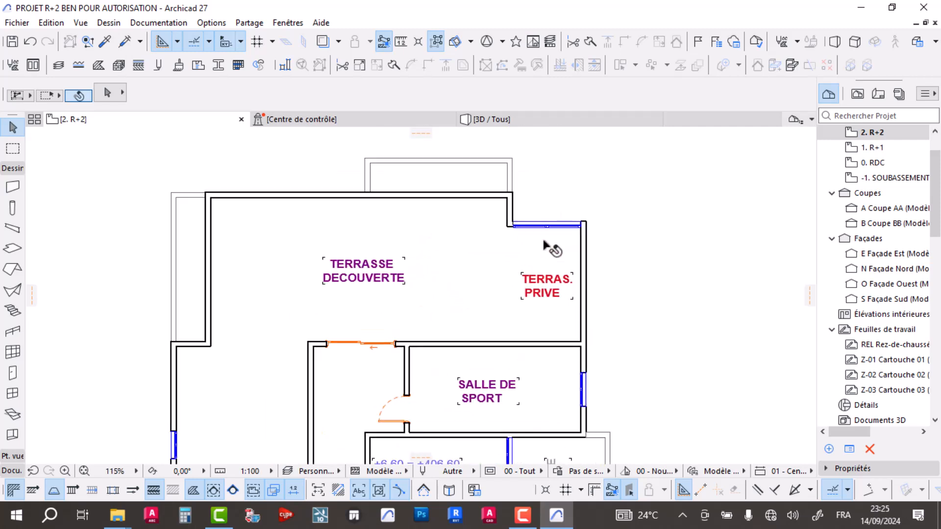
{"action": "left_click", "coordinate": [590, 220]}
{"action": "key", "text": "Delete"}
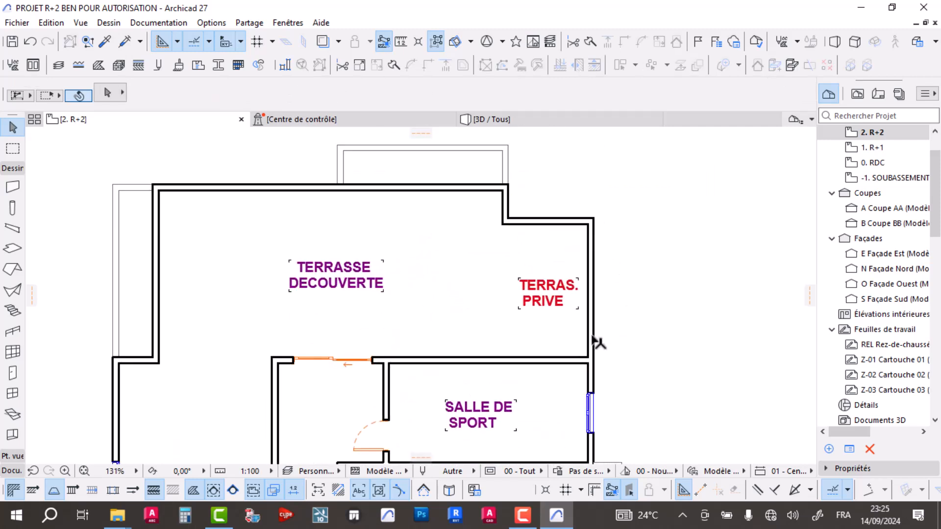
Step: Split the east exterior wall at the SALLE DE SPORT partition and join its lower part to that partition
{"action": "left_click", "coordinate": [592, 338]}
{"action": "scroll", "coordinate": [596, 397], "scroll_direction": "up", "scroll_amount": 3}
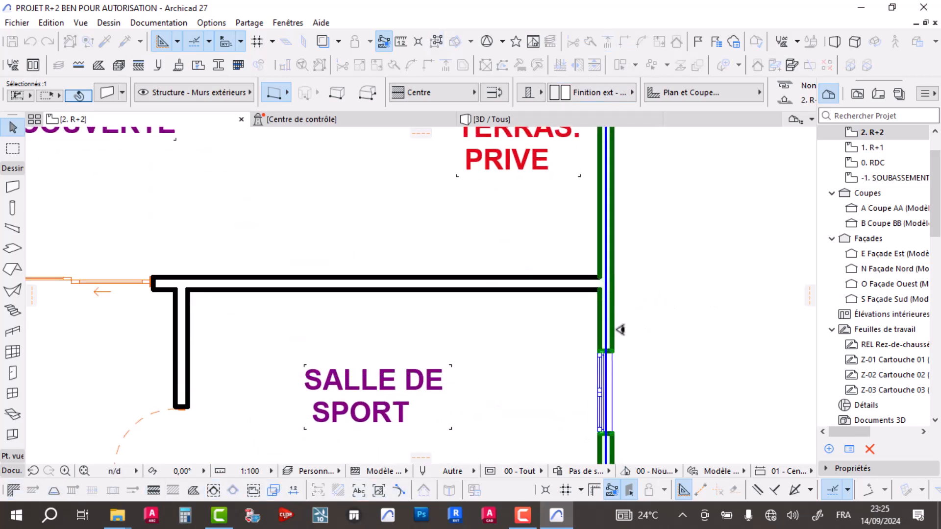
{"action": "left_click", "coordinate": [608, 285], "text": "shift"}
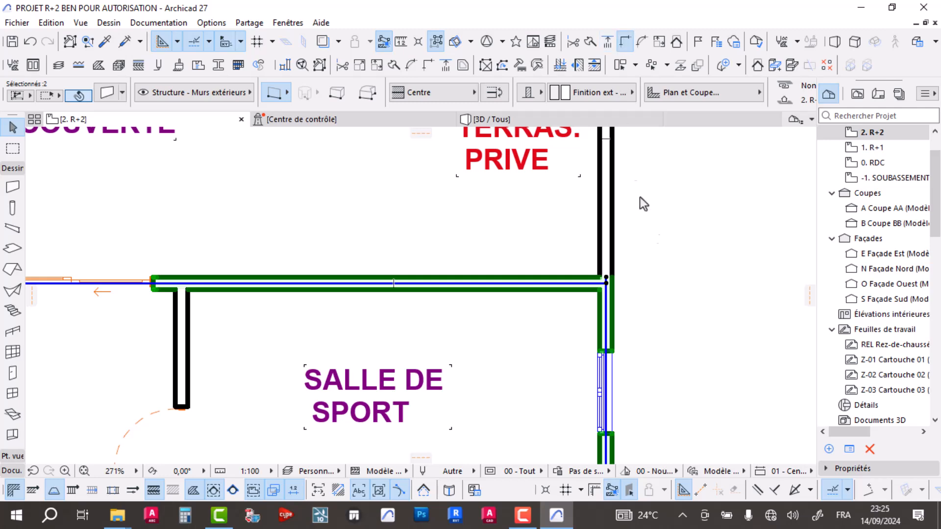
{"action": "left_click", "coordinate": [633, 171]}
{"action": "scroll", "coordinate": [657, 248], "scroll_direction": "down", "scroll_amount": 5}
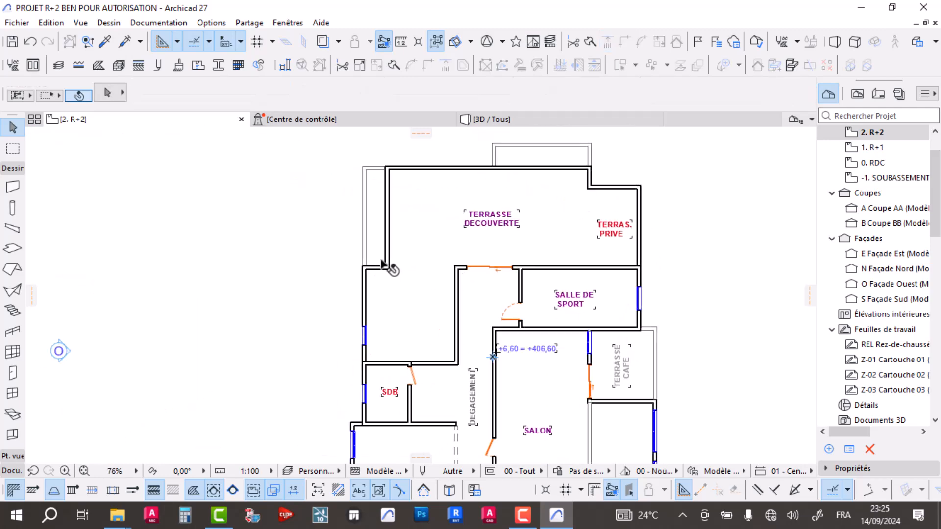
Step: Delete the window in the west exterior wall of the unlabelled room above SDB
{"action": "scroll", "coordinate": [388, 274], "scroll_direction": "up", "scroll_amount": 3}
{"action": "scroll", "coordinate": [392, 407], "scroll_direction": "down", "scroll_amount": 3}
{"action": "scroll", "coordinate": [390, 407], "scroll_direction": "up", "scroll_amount": 3}
{"action": "scroll", "coordinate": [368, 356], "scroll_direction": "up", "scroll_amount": 1}
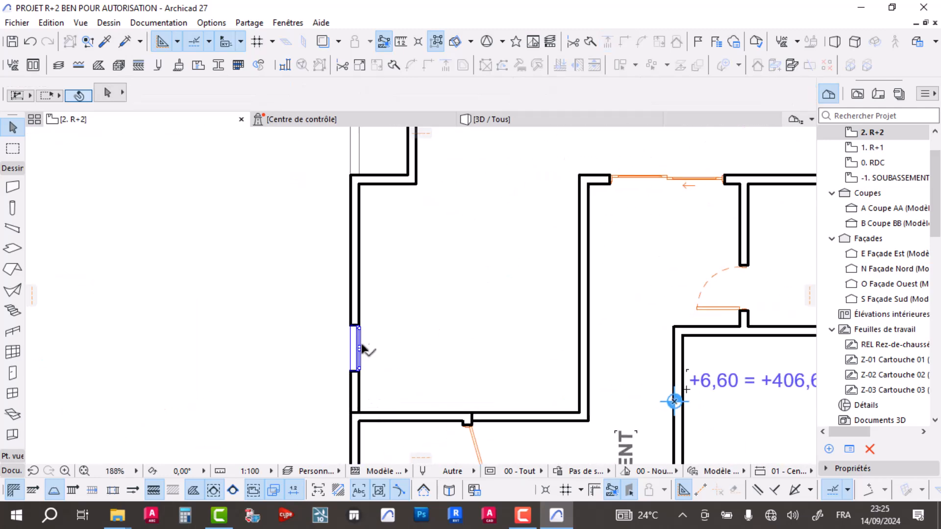
{"action": "left_click", "coordinate": [363, 329]}
{"action": "left_click", "coordinate": [406, 311]}
{"action": "scroll", "coordinate": [412, 352], "scroll_direction": "down", "scroll_amount": 4}
{"action": "scroll", "coordinate": [557, 281], "scroll_direction": "down", "scroll_amount": 1}
{"action": "scroll", "coordinate": [572, 250], "scroll_direction": "up", "scroll_amount": 2}
{"action": "scroll", "coordinate": [581, 328], "scroll_direction": "down", "scroll_amount": 3}
{"action": "middle_click_drag", "start_coordinate": [578, 326], "coordinate": [540, 254]}
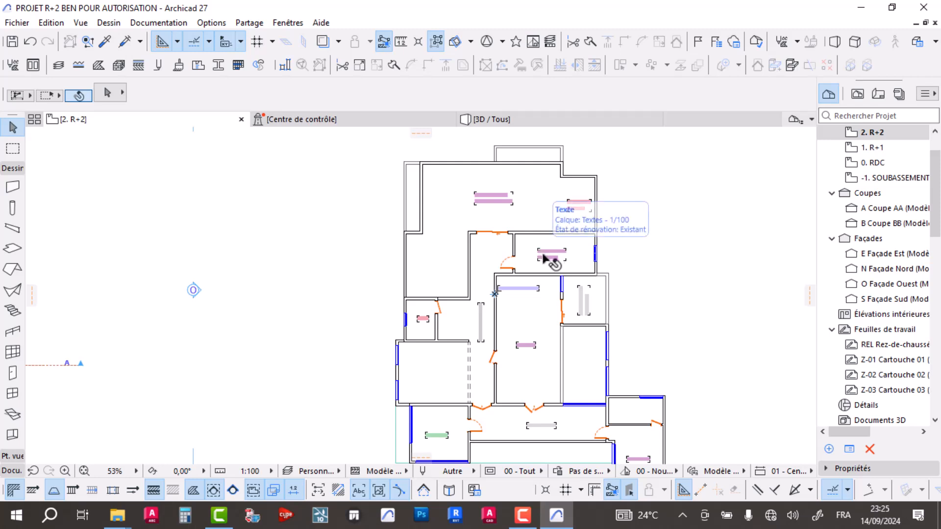
{"action": "left_click", "coordinate": [471, 251]}
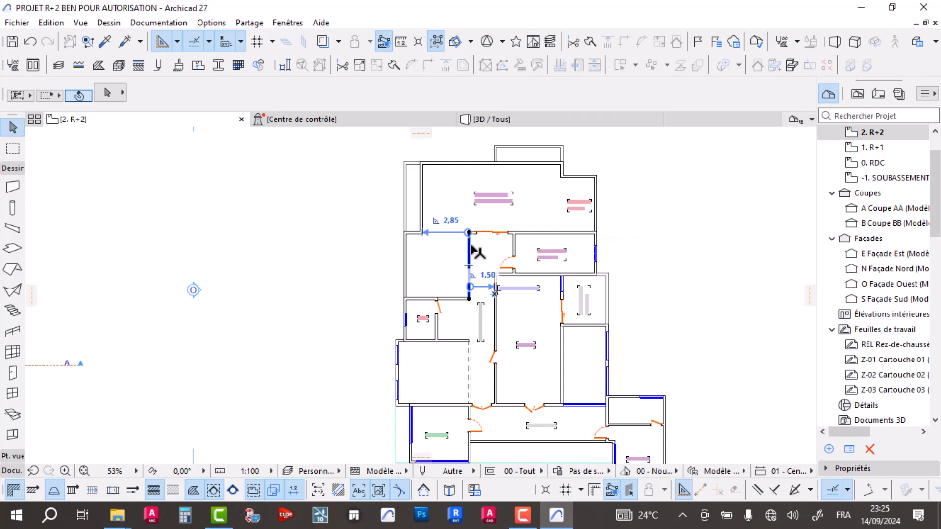
{"action": "left_click", "coordinate": [459, 299], "text": "shift"}
{"action": "left_click", "coordinate": [381, 220]}
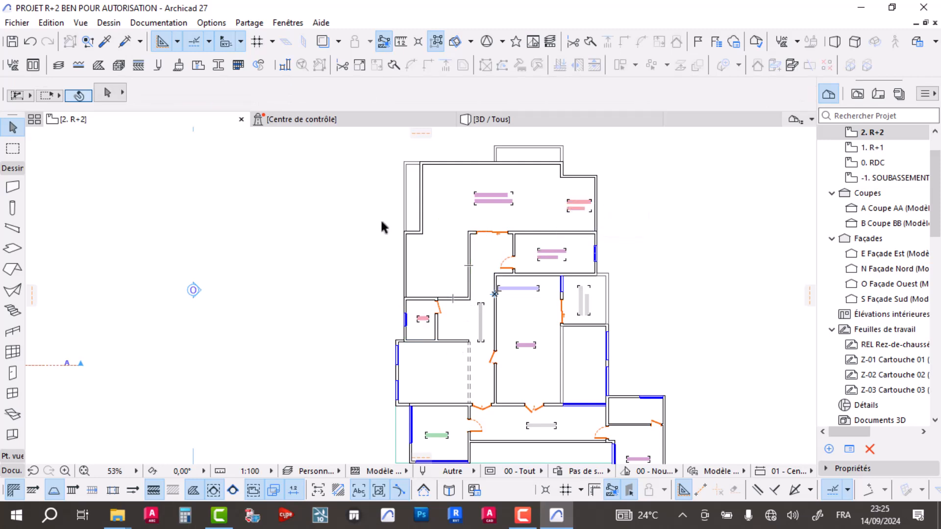
Step: Delete the projecting balcony with its slab and low walls above TERRASSE DECOUVERTE, and the matching strip along the terrace's west wall
{"action": "scroll", "coordinate": [493, 201], "scroll_direction": "up", "scroll_amount": 4}
{"action": "scroll", "coordinate": [472, 256], "scroll_direction": "up", "scroll_amount": 2}
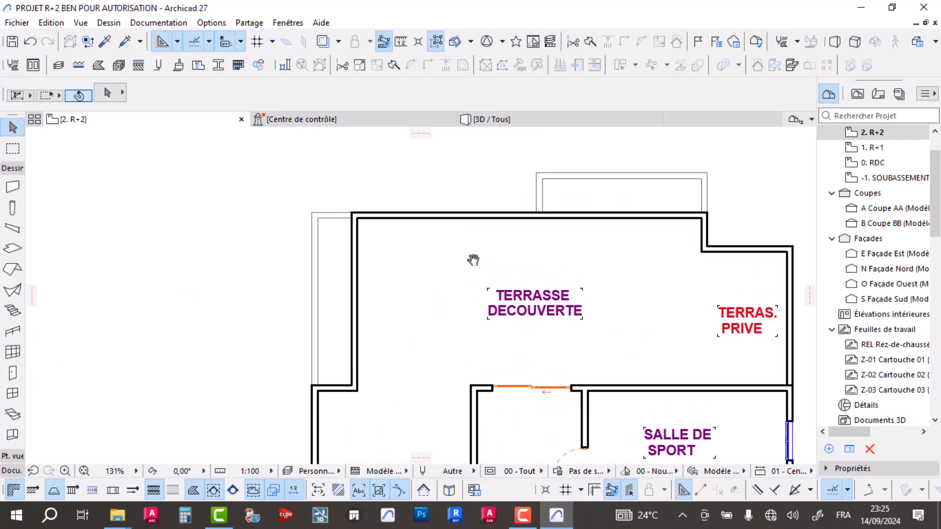
{"action": "scroll", "coordinate": [499, 269], "scroll_direction": "down", "scroll_amount": 3}
{"action": "scroll", "coordinate": [499, 269], "scroll_direction": "up", "scroll_amount": 3}
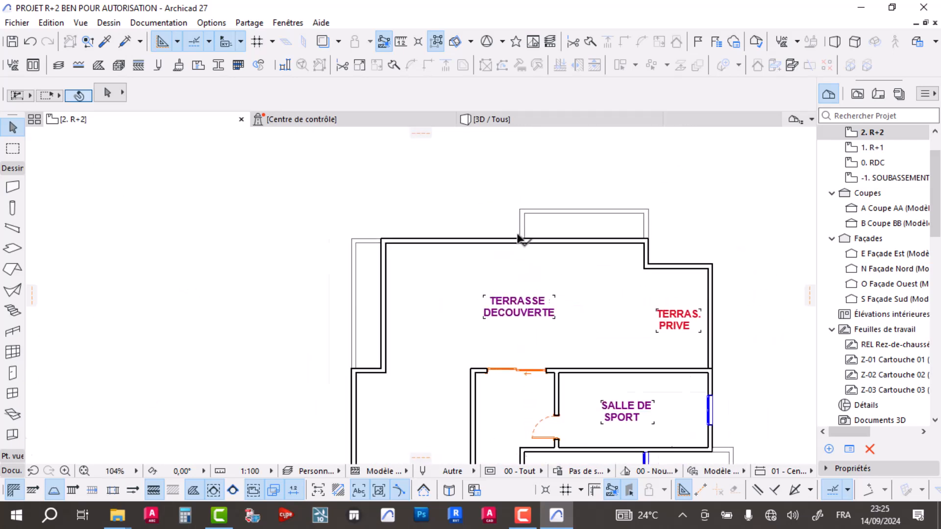
{"action": "left_click_drag", "start_coordinate": [716, 185], "coordinate": [488, 223]}
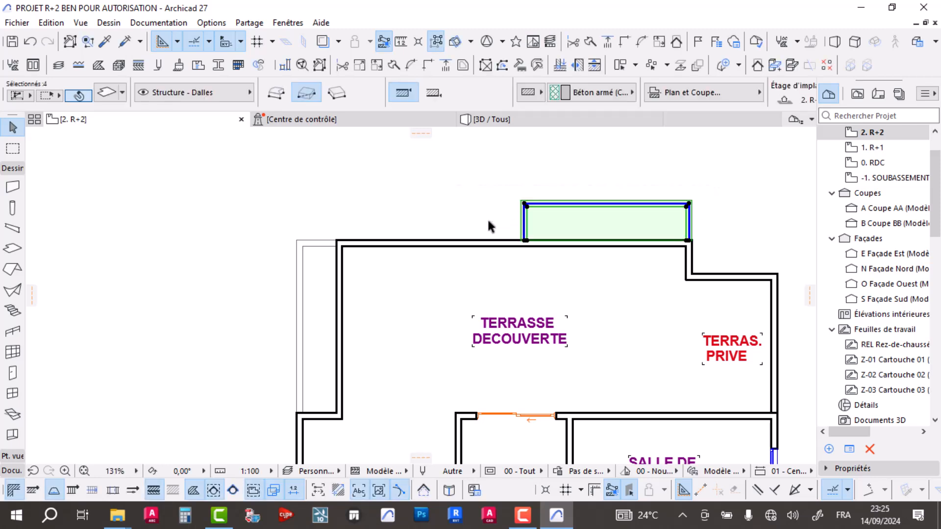
{"action": "key", "text": "Delete"}
{"action": "left_click_drag", "start_coordinate": [319, 224], "coordinate": [269, 321]}
{"action": "key", "text": "Delete"}
Step: Delete the slab projecting beyond the west wall of CUISINE
{"action": "scroll", "coordinate": [268, 322], "scroll_direction": "down", "scroll_amount": 3}
{"action": "scroll", "coordinate": [349, 271], "scroll_direction": "down", "scroll_amount": 3}
{"action": "scroll", "coordinate": [346, 417], "scroll_direction": "up", "scroll_amount": 4}
{"action": "middle_click_drag", "start_coordinate": [332, 420], "coordinate": [376, 296]}
{"action": "scroll", "coordinate": [330, 345], "scroll_direction": "up", "scroll_amount": 3}
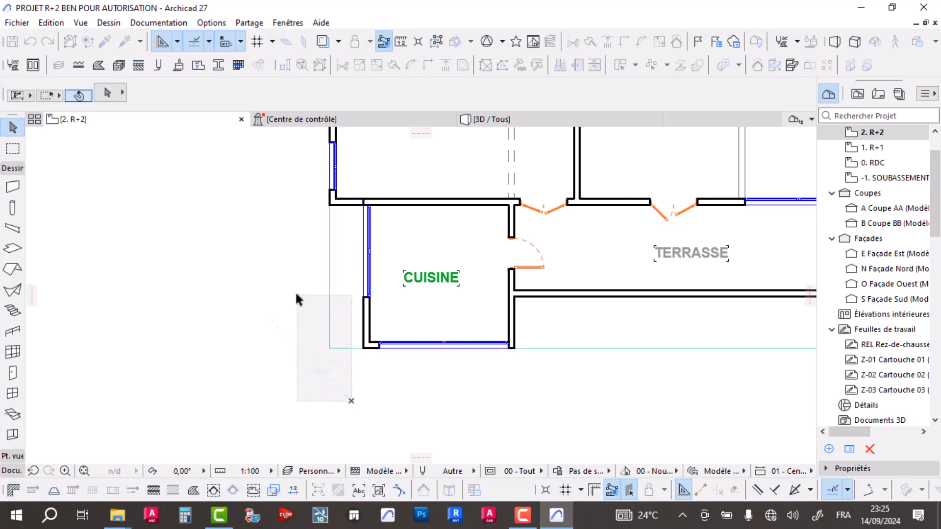
{"action": "left_click", "coordinate": [296, 294]}
{"action": "key", "text": "Delete"}
{"action": "scroll", "coordinate": [296, 299], "scroll_direction": "down", "scroll_amount": 6}
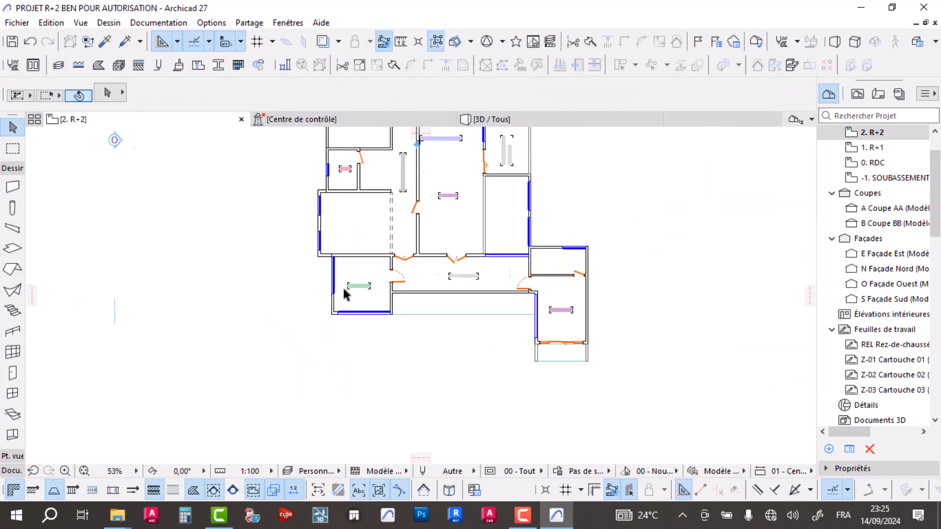
Step: In the 3D view, set the height of the R+2 exterior walls enclosing the open terraces to 1,20
{"action": "left_click", "coordinate": [491, 120]}
{"action": "left_click_drag", "start_coordinate": [473, 279], "coordinate": [601, 290]}
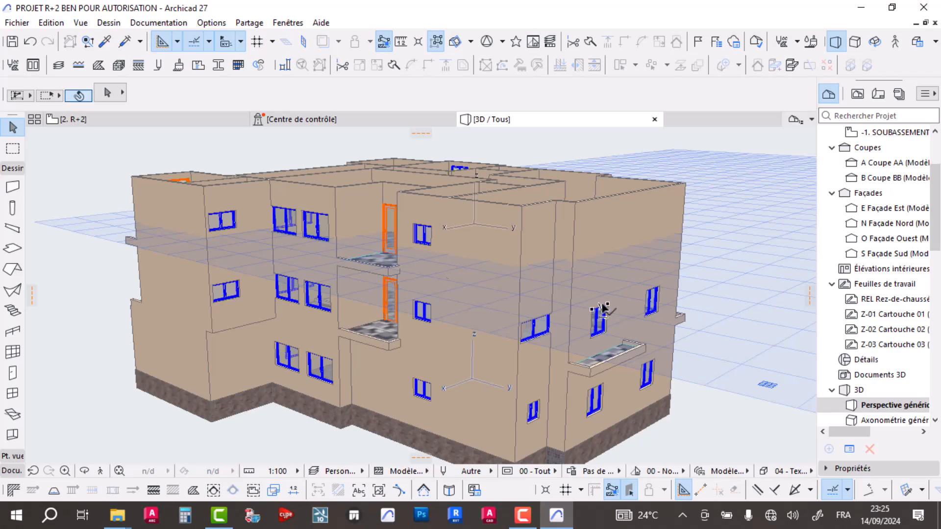
{"action": "left_click_drag", "start_coordinate": [563, 258], "coordinate": [581, 207]}
{"action": "left_click_drag", "start_coordinate": [627, 228], "coordinate": [463, 255]}
{"action": "middle_click_drag", "start_coordinate": [462, 256], "coordinate": [292, 294], "text": "shift"}
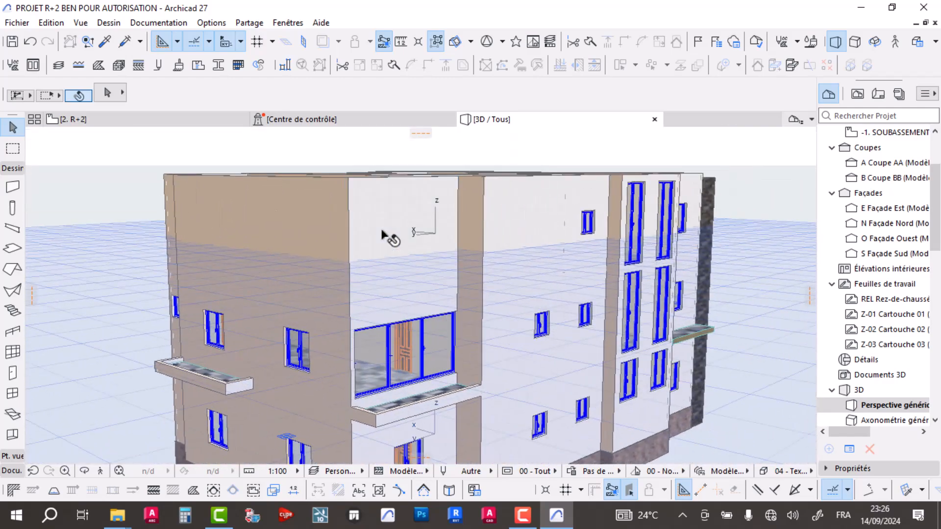
{"action": "key", "text": "Escape"}
{"action": "middle_click_drag", "start_coordinate": [391, 253], "coordinate": [387, 298], "text": "shift"}
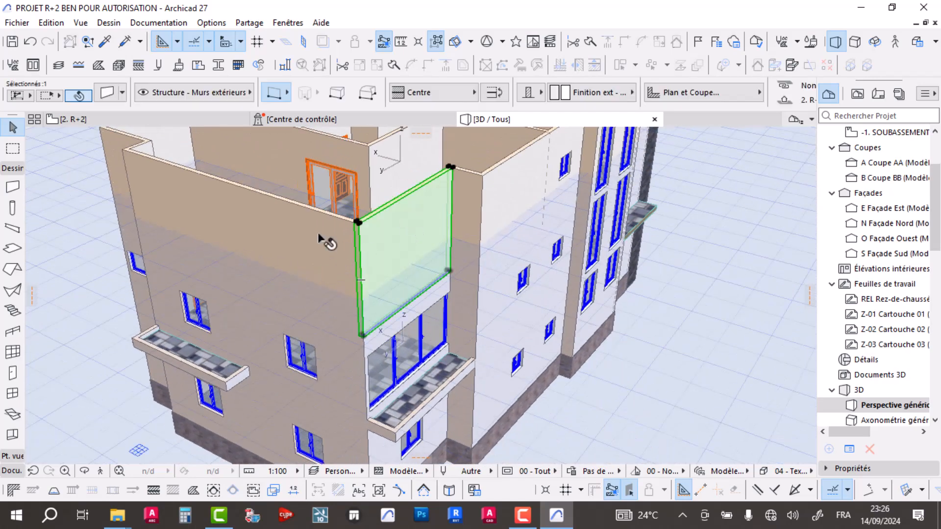
{"action": "middle_click_drag", "start_coordinate": [198, 232], "coordinate": [285, 302], "text": "shift"}
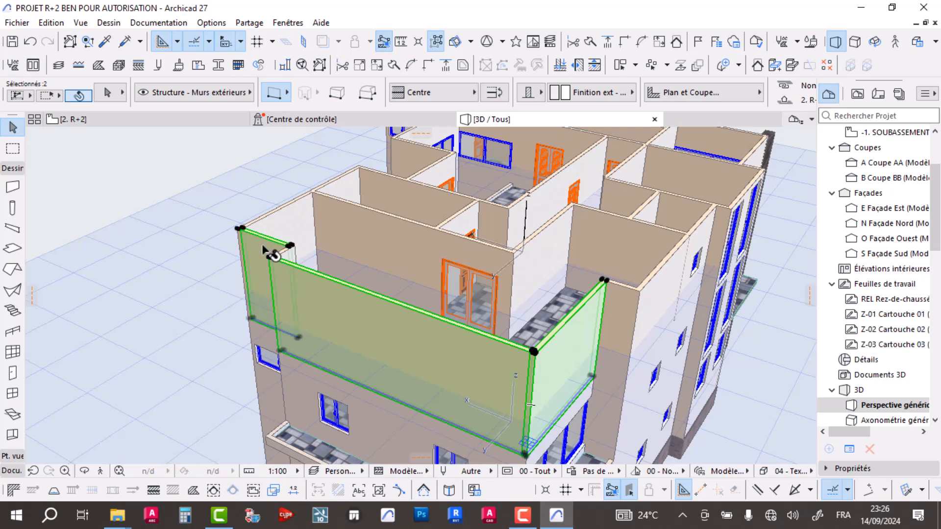
{"action": "middle_click_drag", "start_coordinate": [411, 290], "coordinate": [343, 306], "text": "shift"}
{"action": "left_click", "coordinate": [438, 293], "text": "shift"}
{"action": "left_click", "coordinate": [471, 277], "text": "shift"}
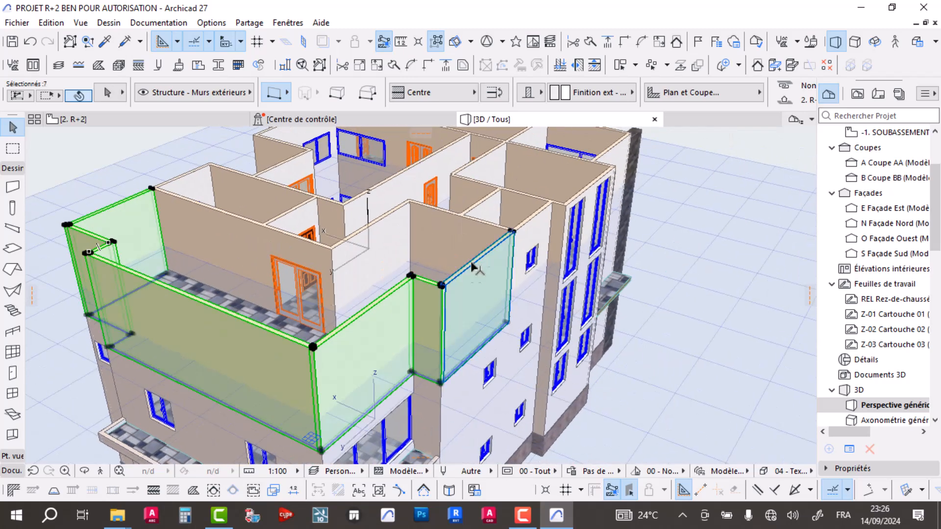
{"action": "middle_click_drag", "start_coordinate": [531, 281], "coordinate": [509, 247], "text": "shift"}
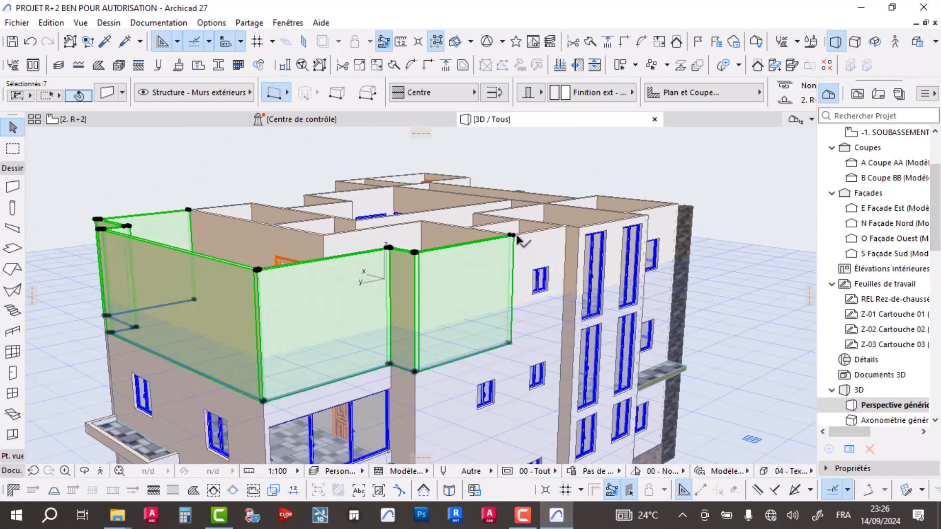
{"action": "scroll", "coordinate": [623, 98], "scroll_direction": "down", "scroll_amount": 3}
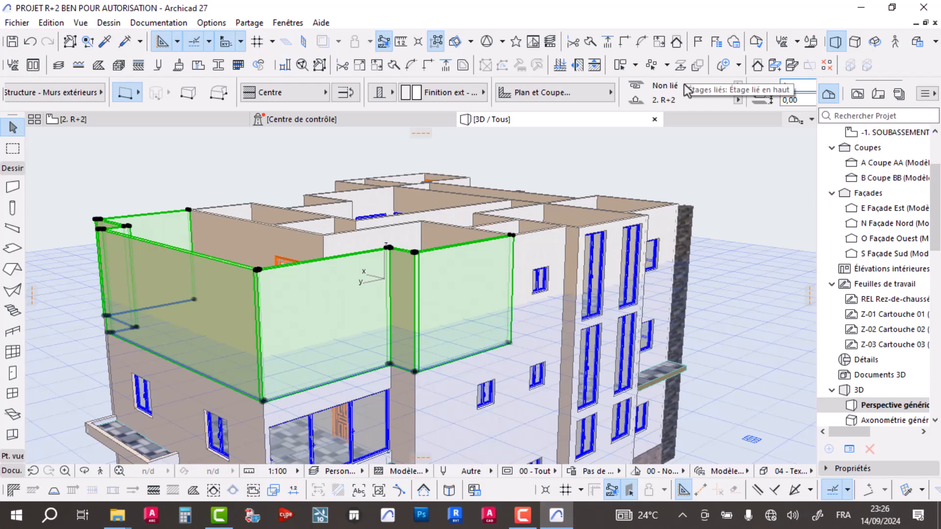
{"action": "type", "text": ",20"}
{"action": "key", "text": "Return"}
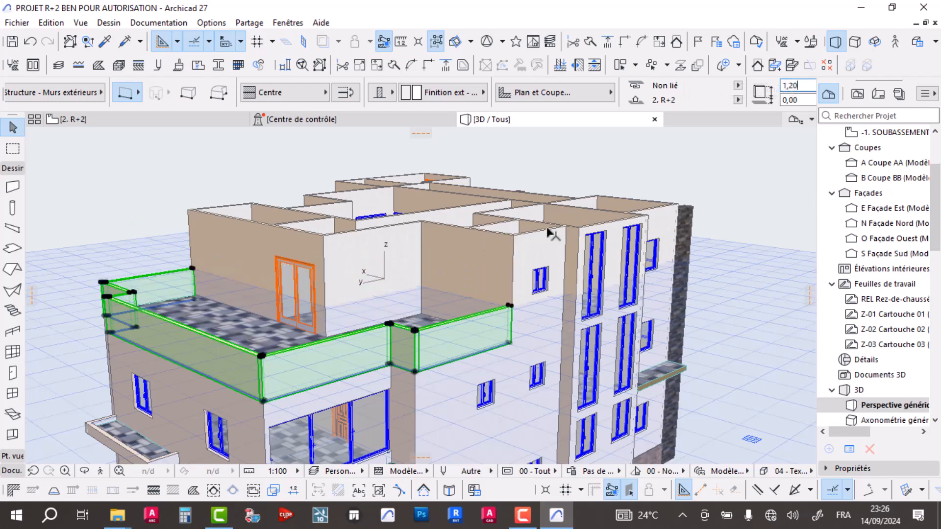
{"action": "left_click", "coordinate": [784, 181]}
{"action": "scroll", "coordinate": [475, 230], "scroll_direction": "down", "scroll_amount": 2}
{"action": "middle_click_drag", "start_coordinate": [384, 309], "coordinate": [481, 316], "text": "shift"}
{"action": "scroll", "coordinate": [481, 316], "scroll_direction": "up", "scroll_amount": 2}
{"action": "middle_click_drag", "start_coordinate": [415, 303], "coordinate": [413, 347], "text": "shift"}
{"action": "left_click", "coordinate": [411, 353]}
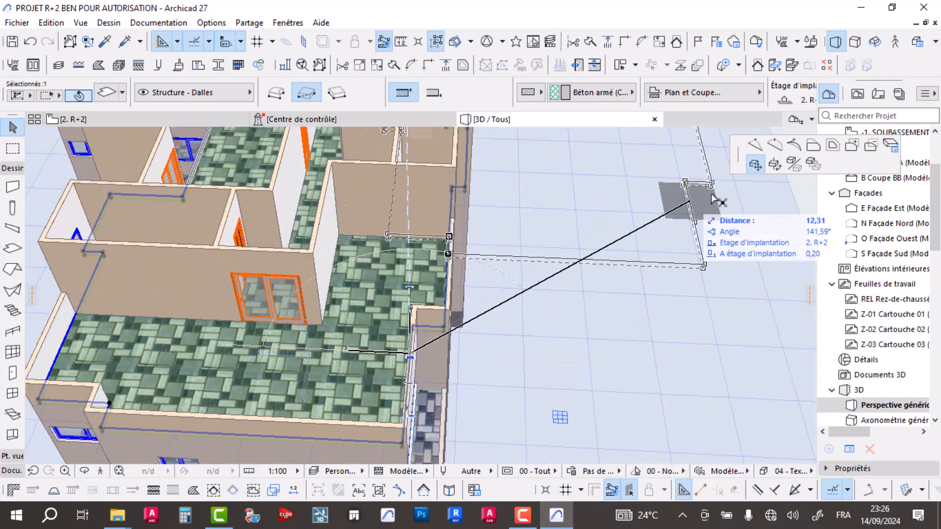
{"action": "left_click", "coordinate": [812, 147]}
{"action": "scroll", "coordinate": [447, 295], "scroll_direction": "up", "scroll_amount": 5}
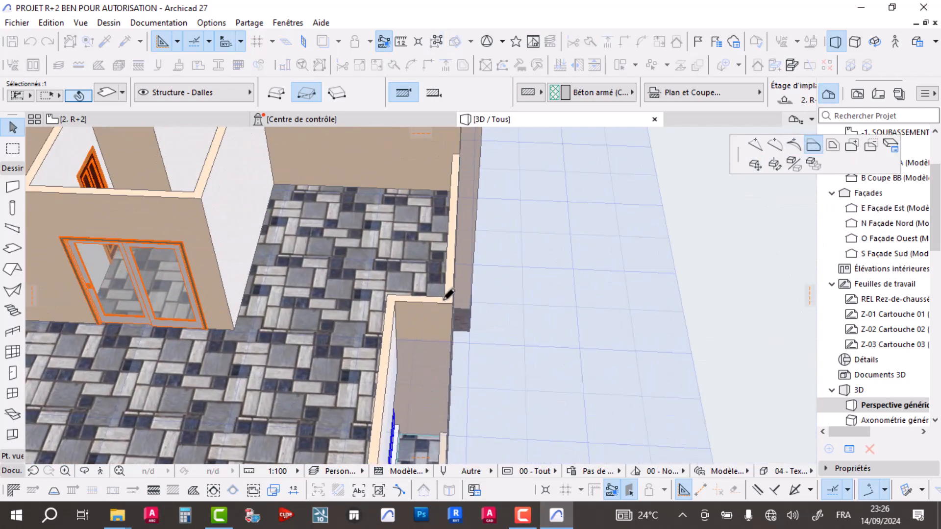
{"action": "scroll", "coordinate": [447, 300], "scroll_direction": "down", "scroll_amount": 6}
{"action": "middle_click_drag", "start_coordinate": [463, 361], "coordinate": [374, 279], "text": "shift"}
{"action": "key", "text": "Escape"}
Step: Stretch the end of the long low terrace wall to the outer edge of the adjoining R+2 balcony slab
{"action": "middle_click_drag", "start_coordinate": [244, 275], "coordinate": [415, 207], "text": "shift"}
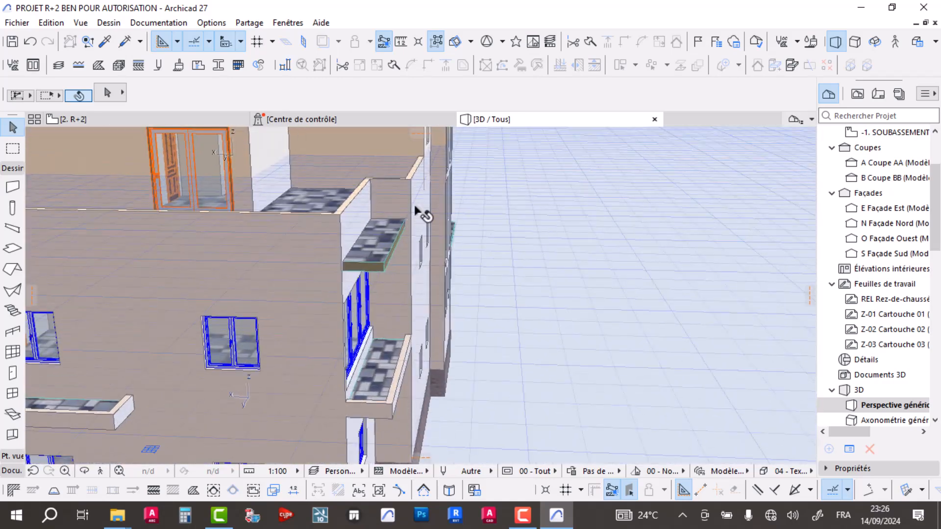
{"action": "middle_click_drag", "start_coordinate": [416, 243], "coordinate": [350, 314], "text": "shift"}
{"action": "left_click", "coordinate": [332, 232]}
{"action": "scroll", "coordinate": [349, 261], "scroll_direction": "up", "scroll_amount": 5}
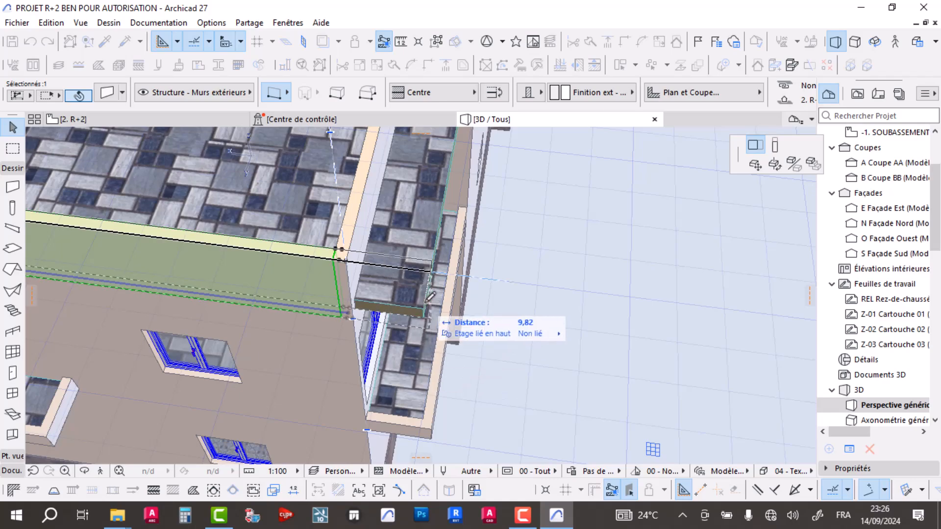
{"action": "left_click", "coordinate": [425, 306]}
{"action": "scroll", "coordinate": [461, 302], "scroll_direction": "down", "scroll_amount": 3}
{"action": "middle_click_drag", "start_coordinate": [477, 344], "coordinate": [372, 286], "text": "shift"}
{"action": "scroll", "coordinate": [451, 251], "scroll_direction": "down", "scroll_amount": 3}
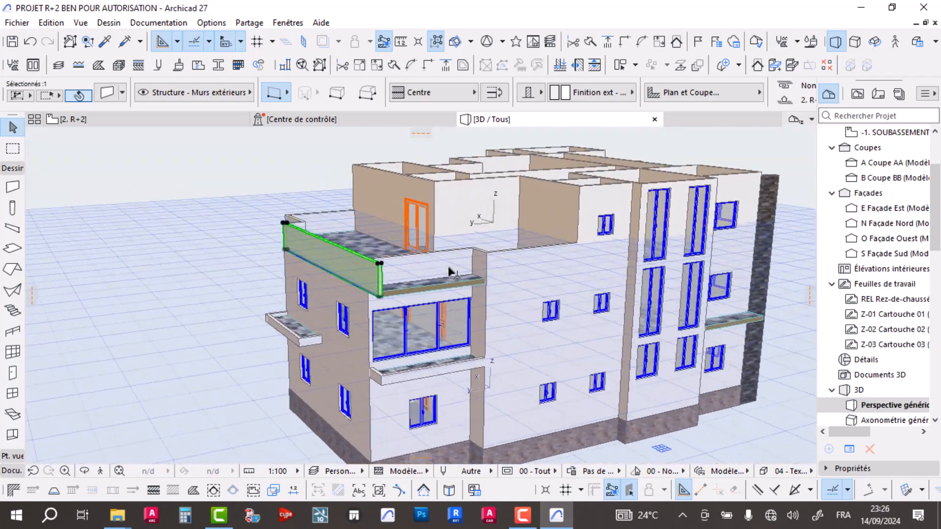
Step: Try to lower the terrace wall behind the balcony slab by stretching its height, and undo the stretch
{"action": "left_click", "coordinate": [427, 257]}
{"action": "scroll", "coordinate": [458, 253], "scroll_direction": "up", "scroll_amount": 5}
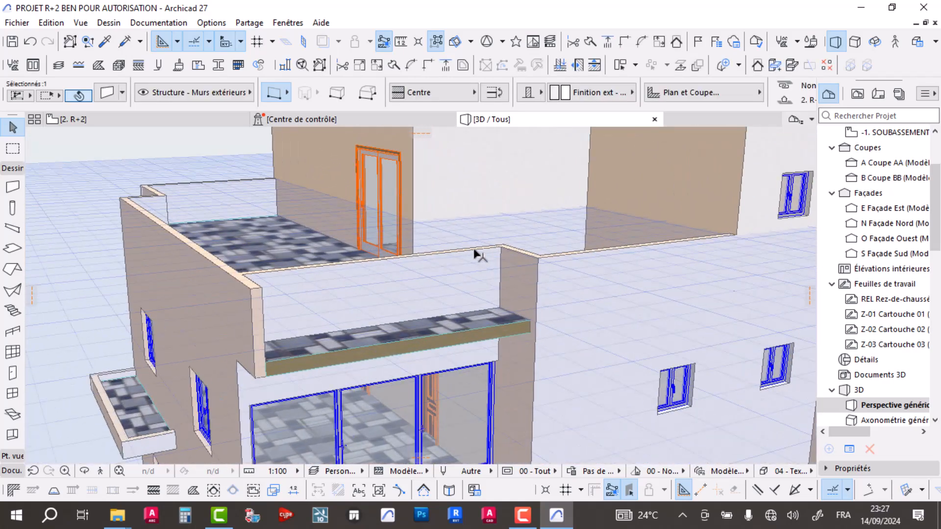
{"action": "left_click", "coordinate": [512, 236]}
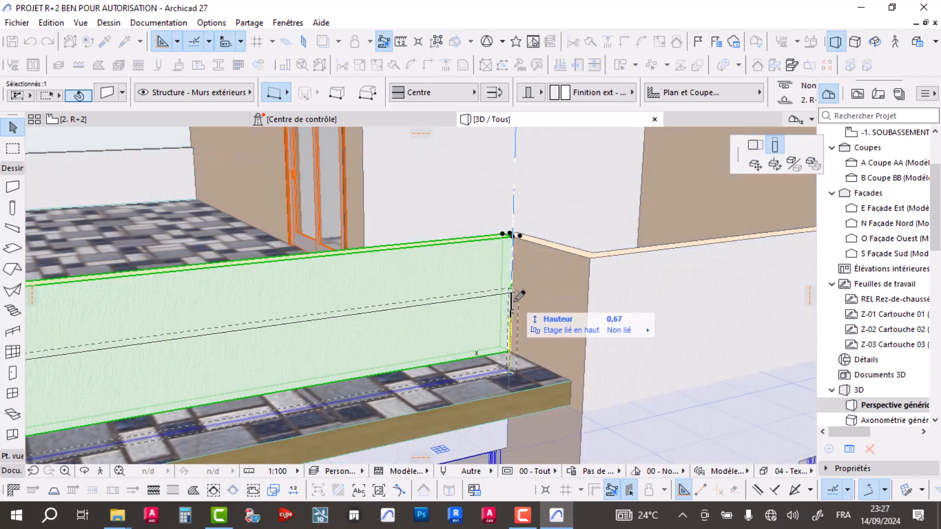
{"action": "scroll", "coordinate": [486, 270], "scroll_direction": "down", "scroll_amount": 4}
{"action": "middle_click_drag", "start_coordinate": [355, 283], "coordinate": [465, 276], "text": "shift"}
{"action": "key", "text": "ctrl+z"}
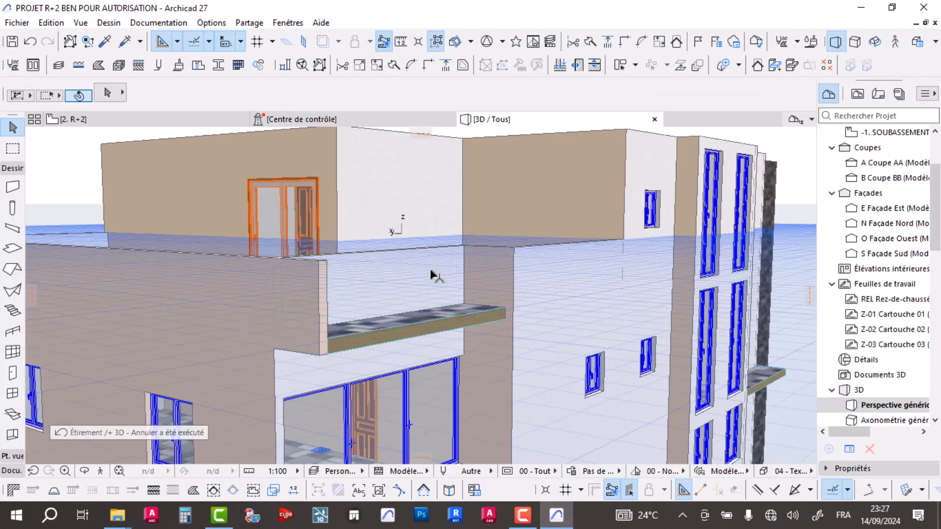
Step: Examine the terrace parapets, the stone-clad façade and the front edges of the balconies beside BUREAU in 3D
{"action": "mouse_move", "coordinate": [423, 299]}
{"action": "middle_mouse_down", "text": "shift"}
{"action": "mouse_move", "coordinate": [414, 326]}
{"action": "mouse_move", "coordinate": [414, 304]}
{"action": "middle_mouse_up", "text": "shift"}
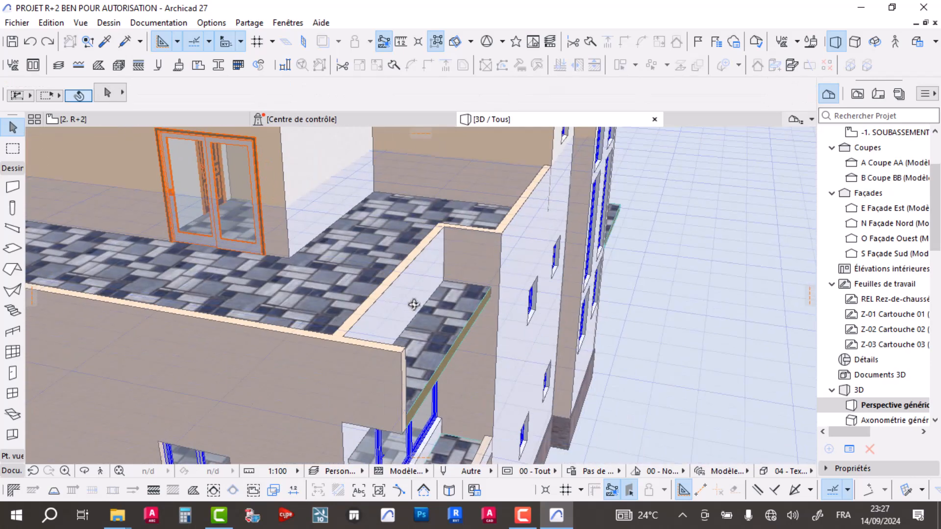
{"action": "middle_click_drag", "start_coordinate": [439, 349], "coordinate": [482, 338], "text": "shift"}
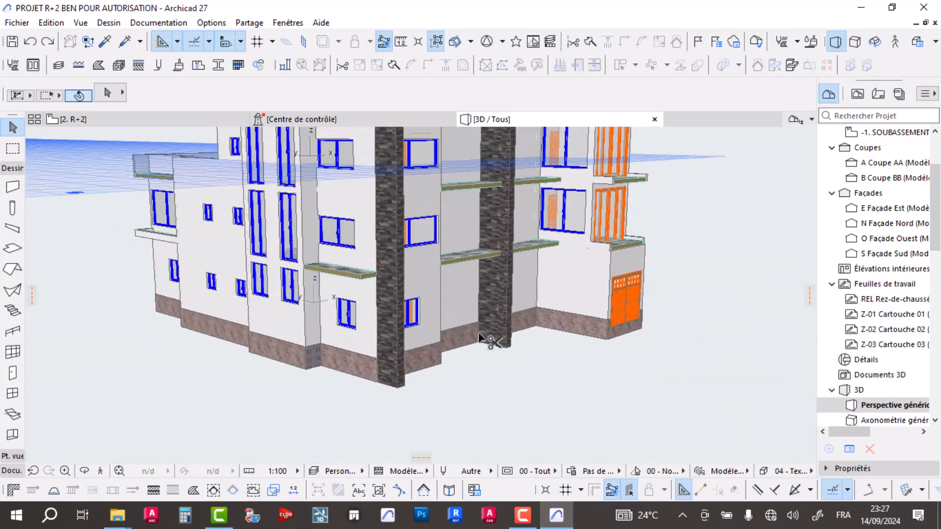
{"action": "middle_click_drag", "start_coordinate": [423, 349], "coordinate": [361, 253], "text": "shift"}
{"action": "middle_click_drag", "start_coordinate": [469, 304], "coordinate": [655, 353], "text": "shift"}
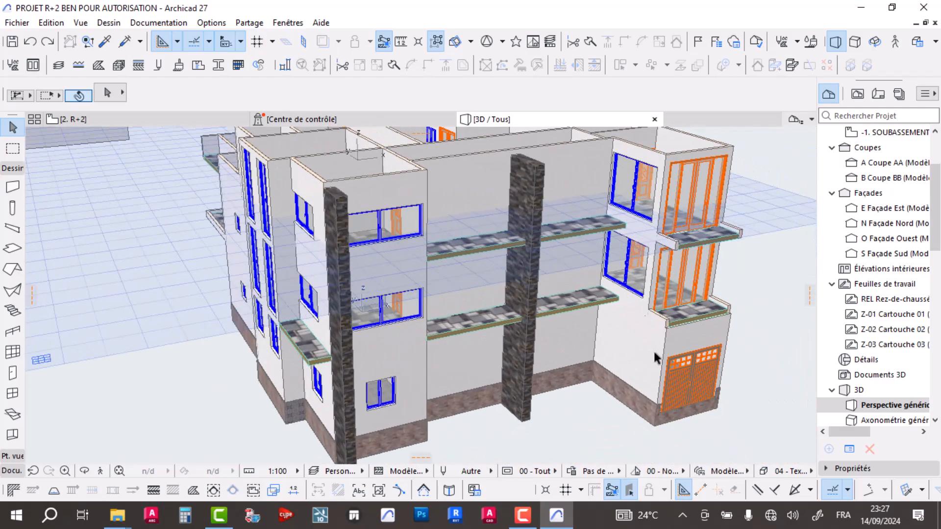
{"action": "scroll", "coordinate": [643, 369], "scroll_direction": "down", "scroll_amount": 1}
{"action": "middle_click_drag", "start_coordinate": [631, 321], "coordinate": [551, 328], "text": "shift"}
{"action": "scroll", "coordinate": [578, 281], "scroll_direction": "up", "scroll_amount": 5}
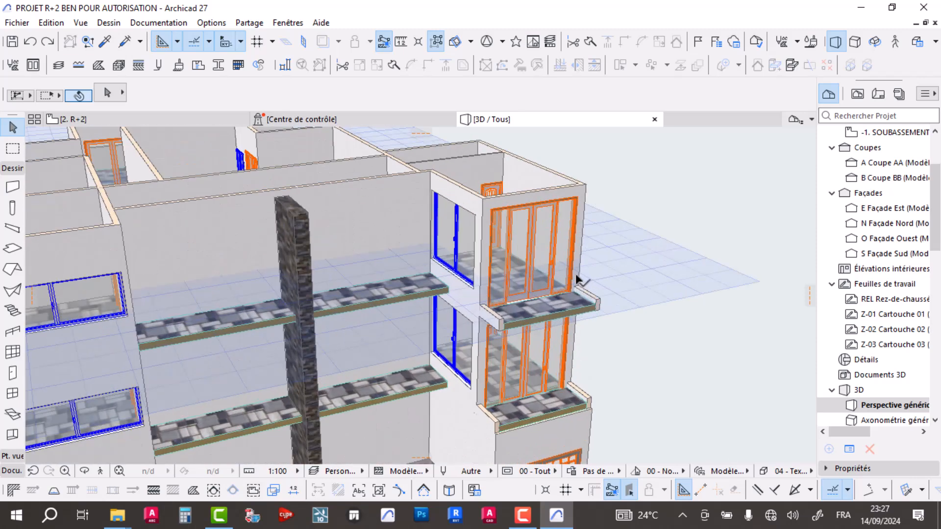
{"action": "scroll", "coordinate": [552, 305], "scroll_direction": "up", "scroll_amount": 3}
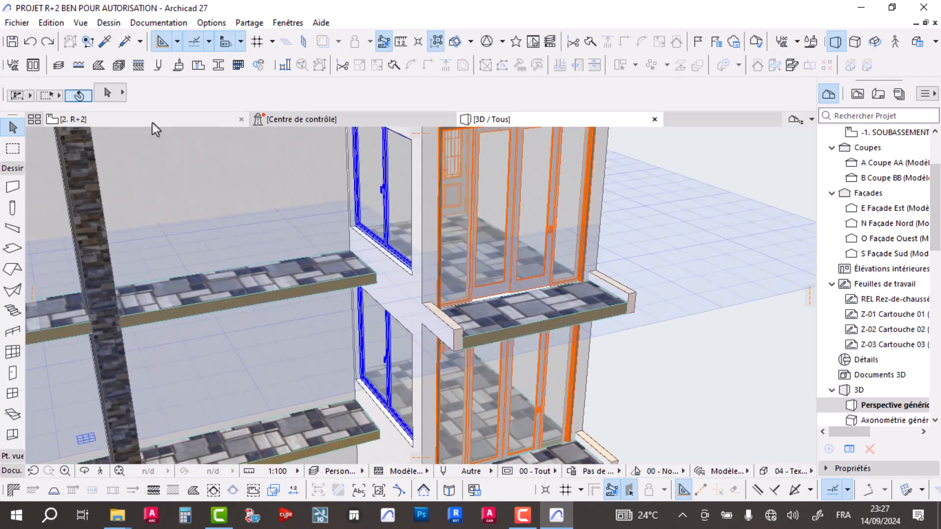
Step: On the R+2 plan, draw a wall along the front edge of the BUREAU balcony using the settings of its side wall
{"action": "left_click", "coordinate": [157, 125]}
{"action": "scroll", "coordinate": [590, 388], "scroll_direction": "up", "scroll_amount": 5}
{"action": "scroll", "coordinate": [509, 345], "scroll_direction": "up", "scroll_amount": 3}
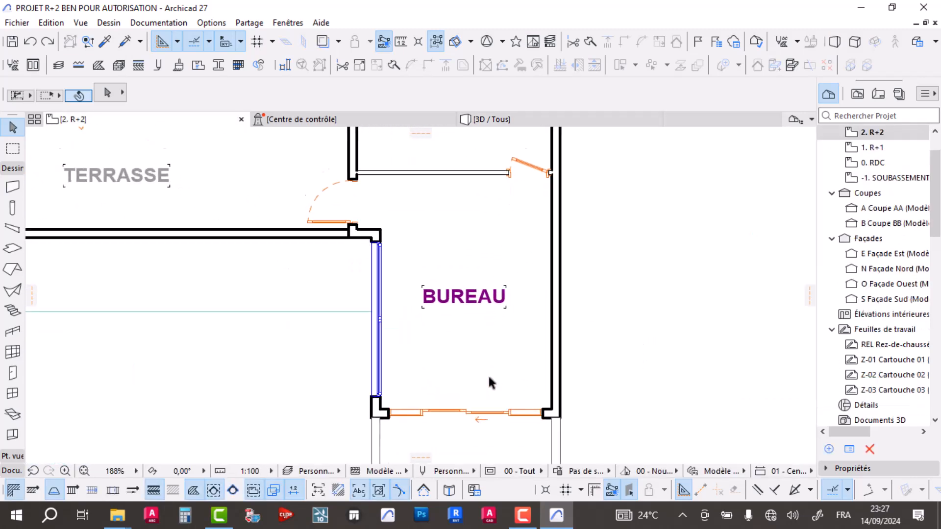
{"action": "scroll", "coordinate": [497, 382], "scroll_direction": "up", "scroll_amount": 1}
{"action": "middle_click_drag", "start_coordinate": [472, 460], "coordinate": [487, 372]}
{"action": "left_click", "coordinate": [372, 339], "text": "alt"}
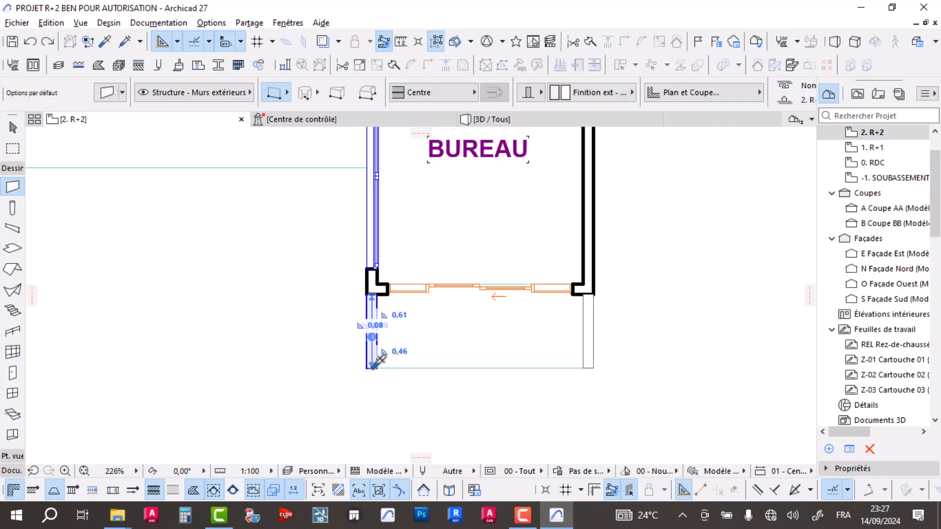
{"action": "left_click", "coordinate": [371, 368]}
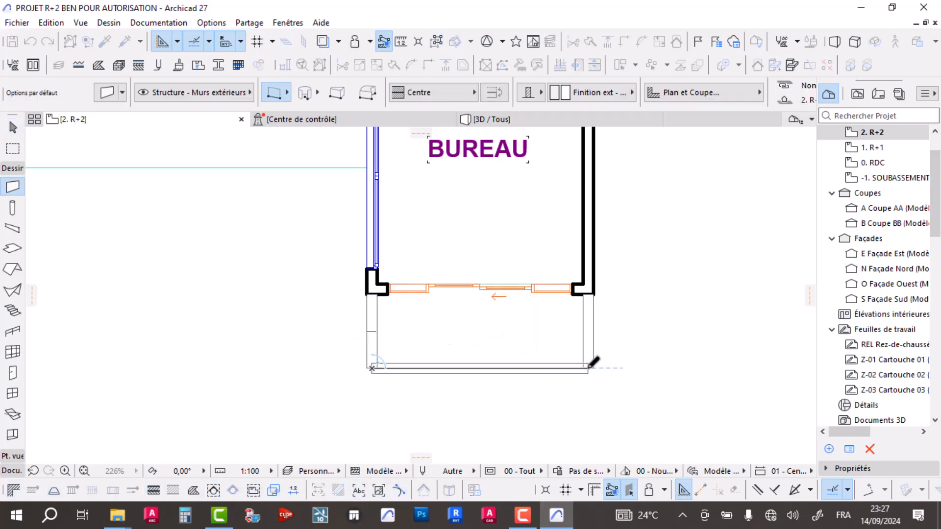
{"action": "key", "text": "Escape"}
{"action": "key", "text": "Escape"}
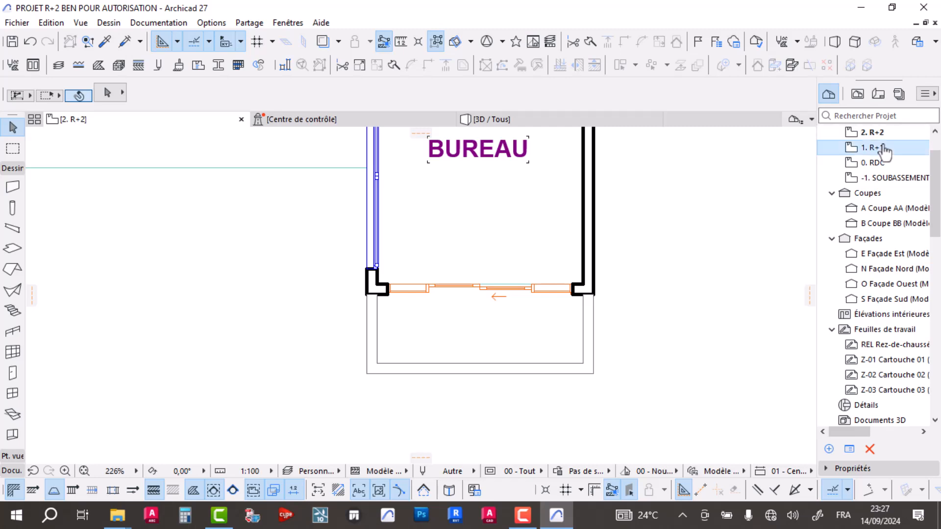
Step: On the R+1 plan, draw a wall along the front edge of the BUREAU balcony using the settings of its side wall
{"action": "scroll", "coordinate": [386, 377], "scroll_direction": "up", "scroll_amount": 2}
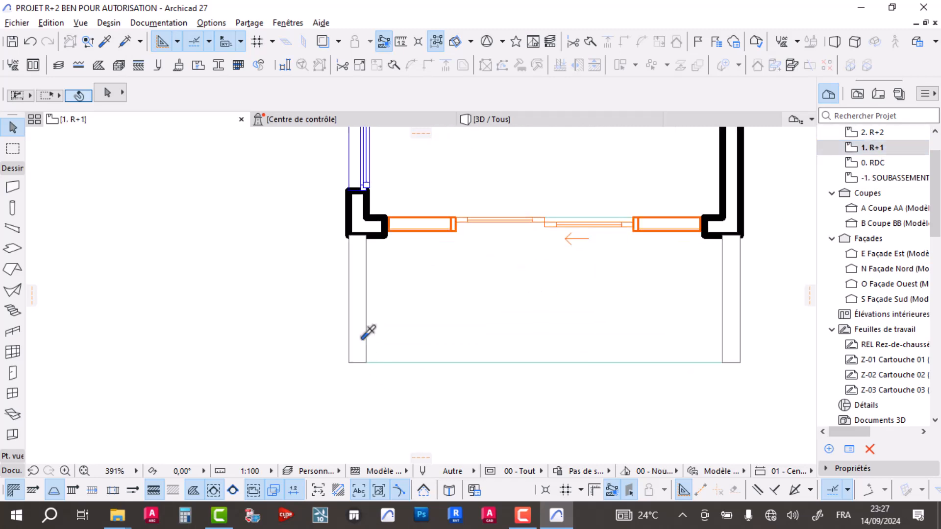
{"action": "left_click", "coordinate": [368, 329], "text": "alt"}
{"action": "left_click", "coordinate": [358, 362]}
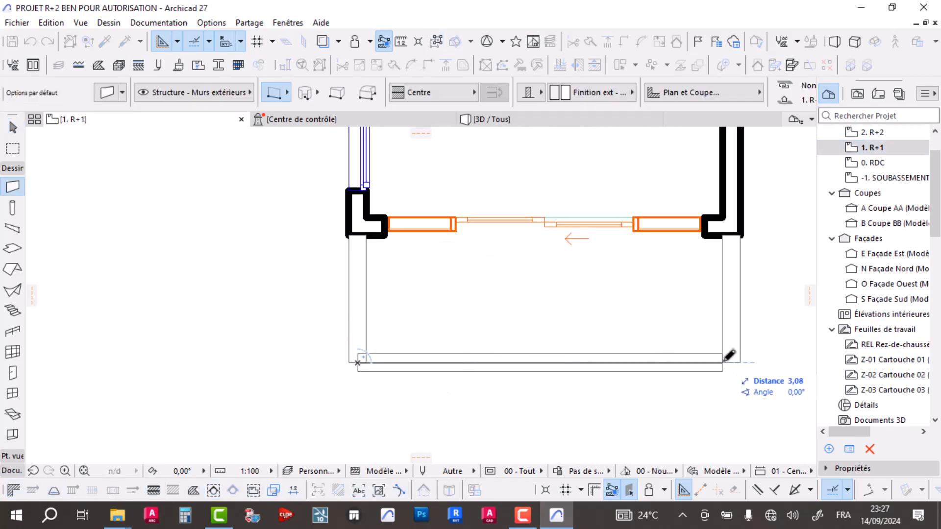
{"action": "left_click", "coordinate": [736, 360]}
{"action": "key", "text": "Escape"}
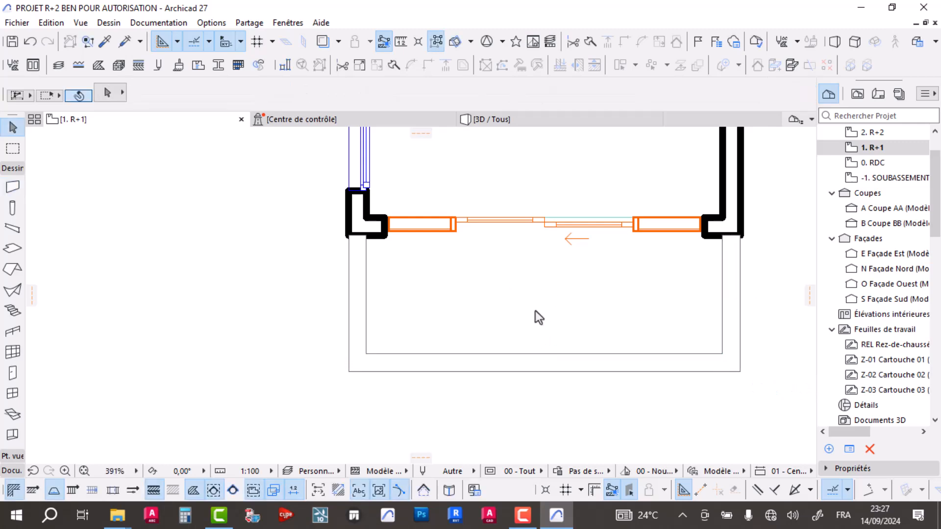
Step: Examine the enclosed BUREAU balconies and terraces in 3D, and the BUREAU area on the R+1 plan
{"action": "left_click", "coordinate": [552, 119]}
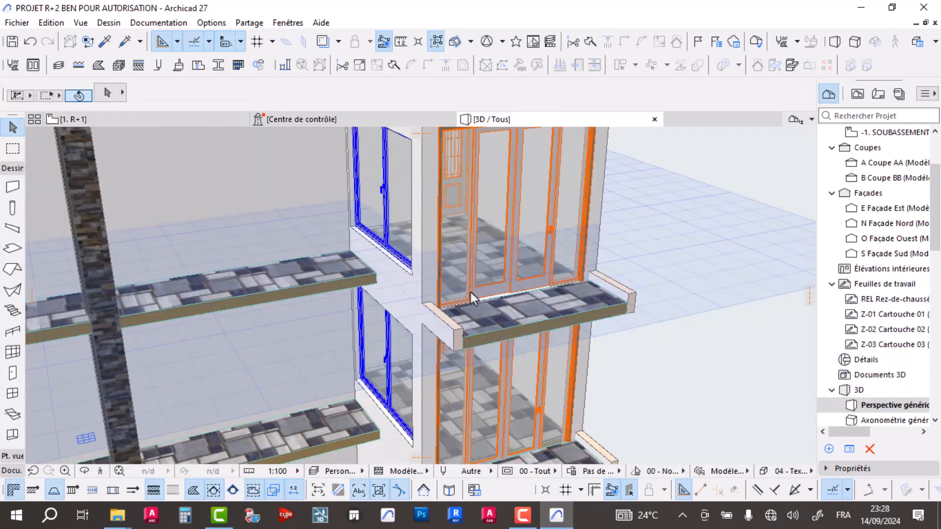
{"action": "scroll", "coordinate": [492, 273], "scroll_direction": "down", "scroll_amount": 1}
{"action": "middle_click_drag", "start_coordinate": [567, 300], "coordinate": [575, 268], "text": "shift"}
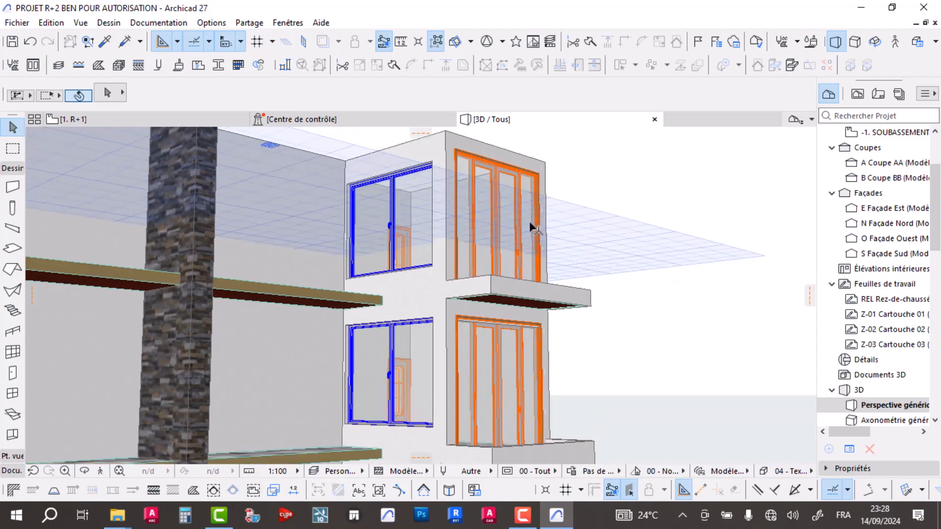
{"action": "scroll", "coordinate": [489, 243], "scroll_direction": "down", "scroll_amount": 2}
{"action": "middle_click_drag", "start_coordinate": [492, 249], "coordinate": [433, 289], "text": "shift"}
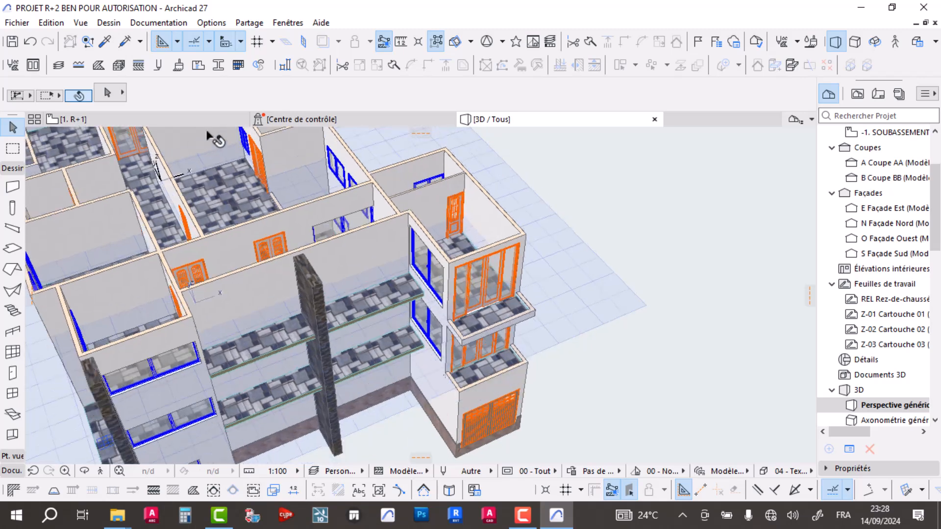
{"action": "left_click", "coordinate": [182, 120]}
{"action": "scroll", "coordinate": [512, 239], "scroll_direction": "down", "scroll_amount": 3}
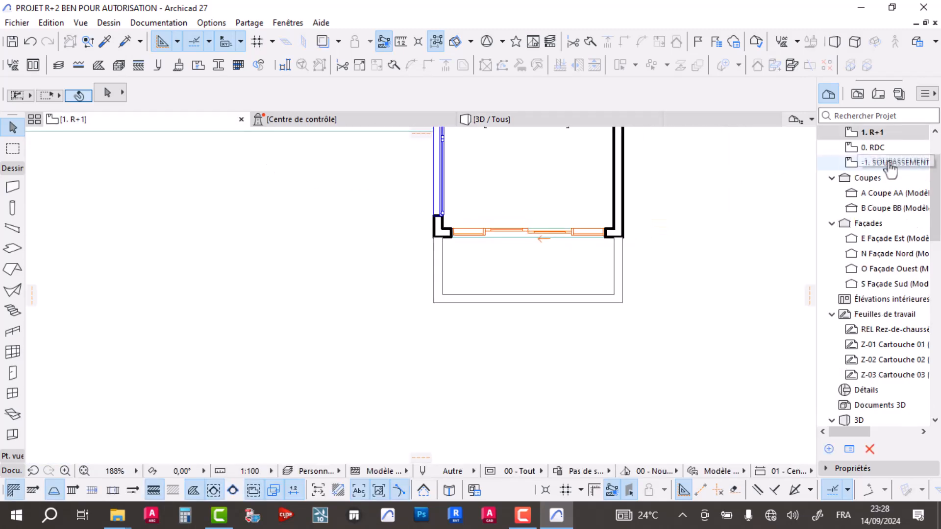
{"action": "middle_click_drag", "start_coordinate": [521, 159], "coordinate": [496, 323]}
{"action": "scroll", "coordinate": [905, 164], "scroll_direction": "up", "scroll_amount": 2}
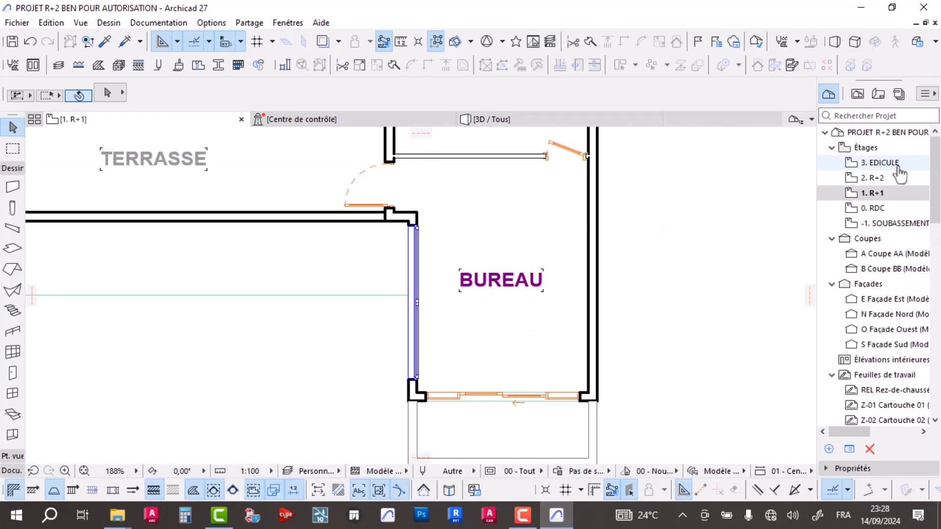
Step: Examine the R+2 plan from the BUREAU and CUISINE up to the TERRASSE DECOUVERTE and TERRAS. PRIVE
{"action": "scroll", "coordinate": [484, 283], "scroll_direction": "down", "scroll_amount": 3}
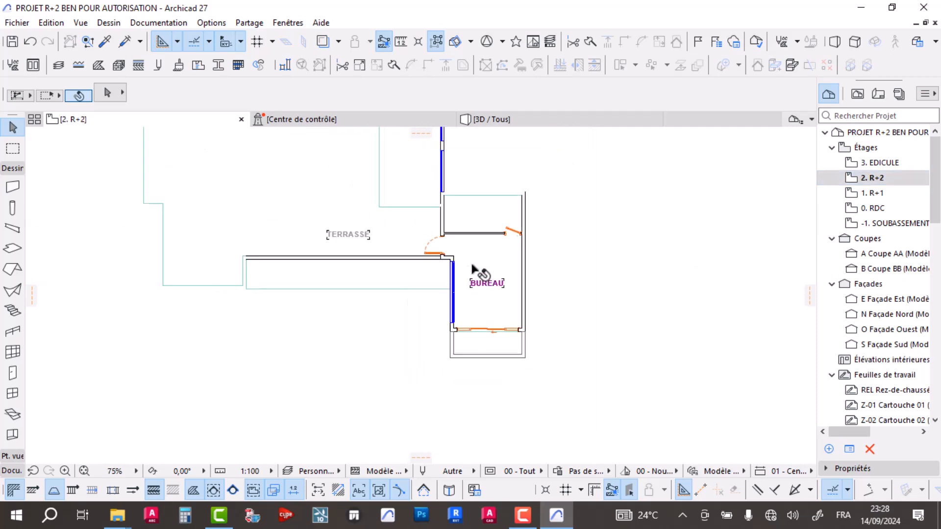
{"action": "middle_click_drag", "start_coordinate": [391, 277], "coordinate": [393, 338]}
{"action": "scroll", "coordinate": [432, 235], "scroll_direction": "up", "scroll_amount": 3}
{"action": "scroll", "coordinate": [433, 247], "scroll_direction": "down", "scroll_amount": 2}
{"action": "scroll", "coordinate": [433, 246], "scroll_direction": "up", "scroll_amount": 1}
{"action": "middle_click_drag", "start_coordinate": [310, 398], "coordinate": [265, 304]}
{"action": "middle_click_drag", "start_coordinate": [345, 258], "coordinate": [387, 390]}
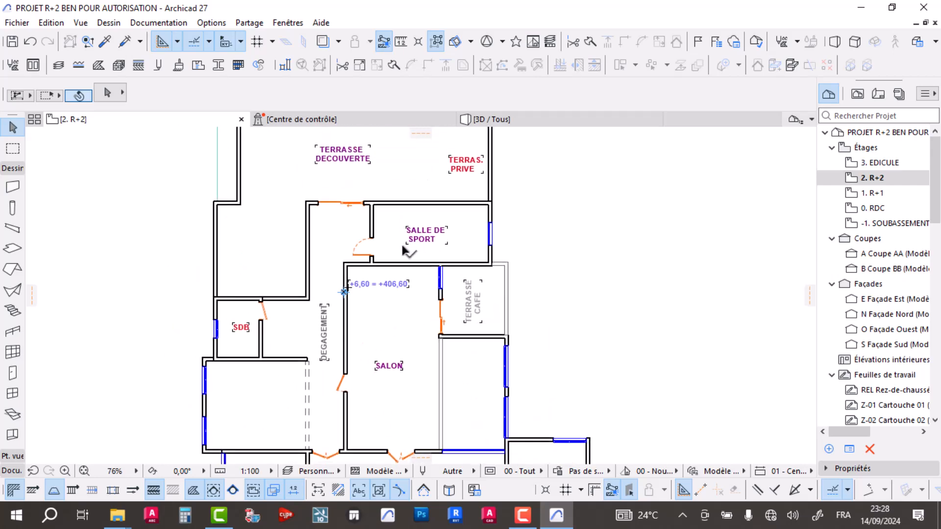
{"action": "scroll", "coordinate": [375, 191], "scroll_direction": "down", "scroll_amount": 3}
{"action": "scroll", "coordinate": [375, 190], "scroll_direction": "up", "scroll_amount": 6}
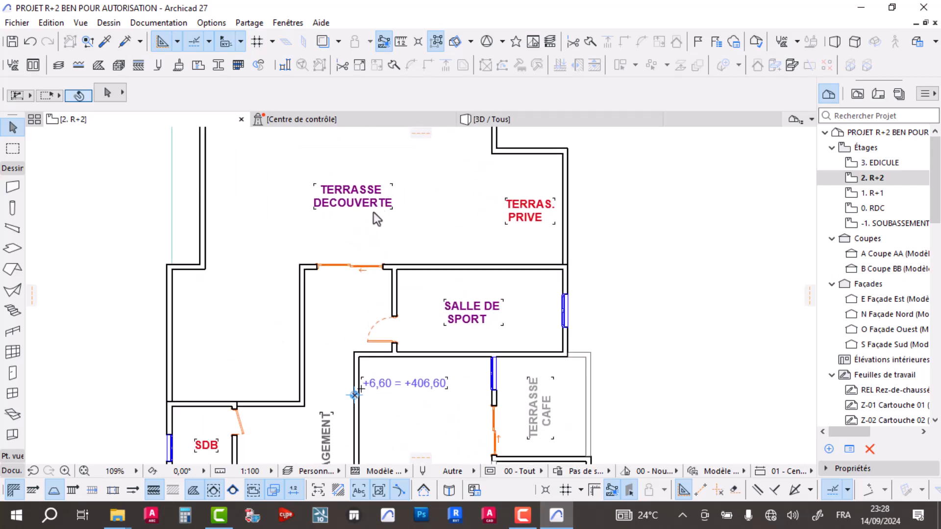
{"action": "scroll", "coordinate": [402, 211], "scroll_direction": "down", "scroll_amount": 4}
{"action": "middle_click_drag", "start_coordinate": [420, 215], "coordinate": [510, 343]}
{"action": "scroll", "coordinate": [521, 294], "scroll_direction": "up", "scroll_amount": 5}
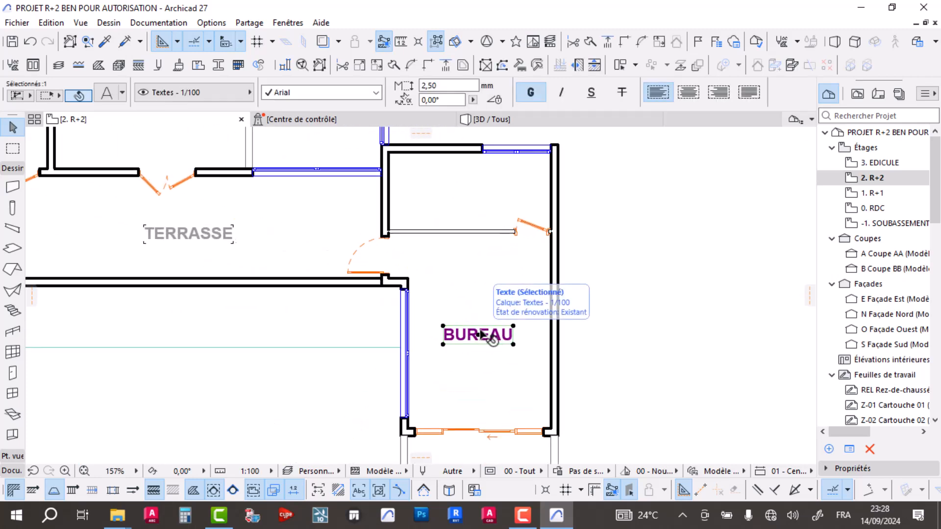
{"action": "scroll", "coordinate": [480, 335], "scroll_direction": "down", "scroll_amount": 5}
{"action": "scroll", "coordinate": [466, 294], "scroll_direction": "up", "scroll_amount": 1}
{"action": "scroll", "coordinate": [437, 287], "scroll_direction": "down", "scroll_amount": 1}
{"action": "middle_click_drag", "start_coordinate": [437, 288], "coordinate": [384, 262]}
{"action": "scroll", "coordinate": [395, 252], "scroll_direction": "up", "scroll_amount": 5}
{"action": "scroll", "coordinate": [368, 235], "scroll_direction": "down", "scroll_amount": 4}
{"action": "middle_click_drag", "start_coordinate": [458, 289], "coordinate": [401, 175]}
{"action": "scroll", "coordinate": [482, 325], "scroll_direction": "up", "scroll_amount": 1}
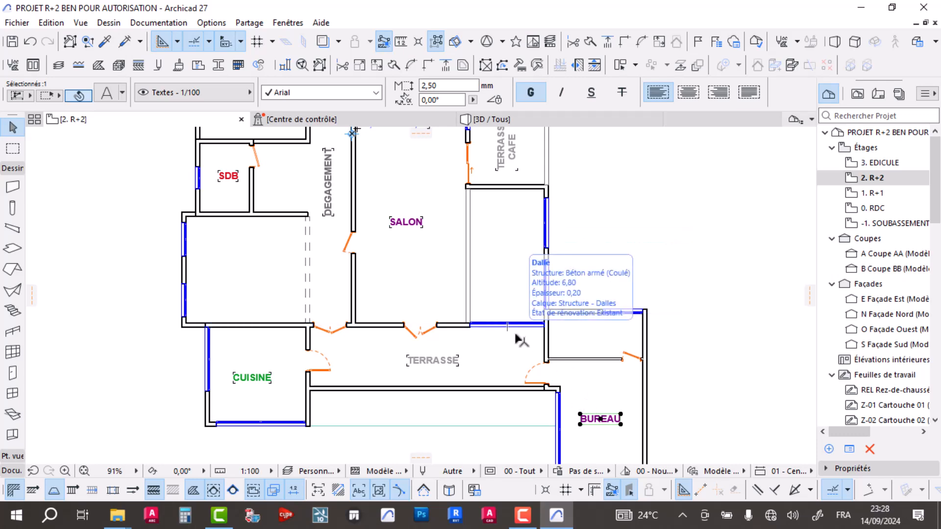
{"action": "middle_click_drag", "start_coordinate": [608, 374], "coordinate": [593, 292]}
{"action": "scroll", "coordinate": [605, 328], "scroll_direction": "up", "scroll_amount": 1}
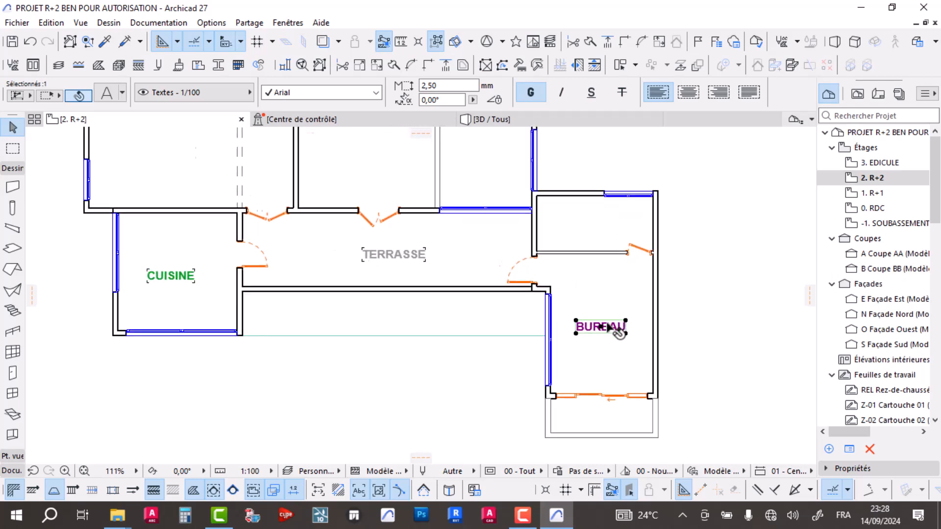
{"action": "scroll", "coordinate": [607, 333], "scroll_direction": "up", "scroll_amount": 3}
{"action": "scroll", "coordinate": [595, 280], "scroll_direction": "down", "scroll_amount": 3}
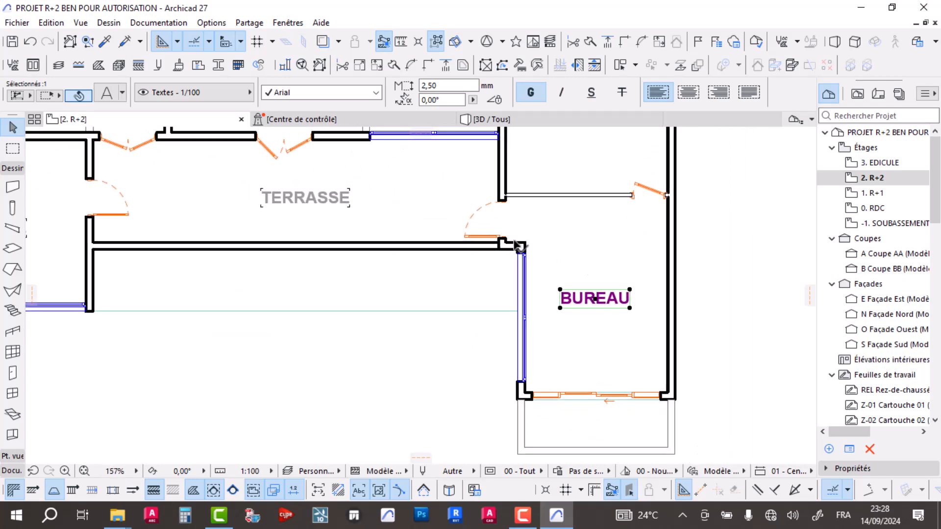
{"action": "scroll", "coordinate": [604, 318], "scroll_direction": "down", "scroll_amount": 2}
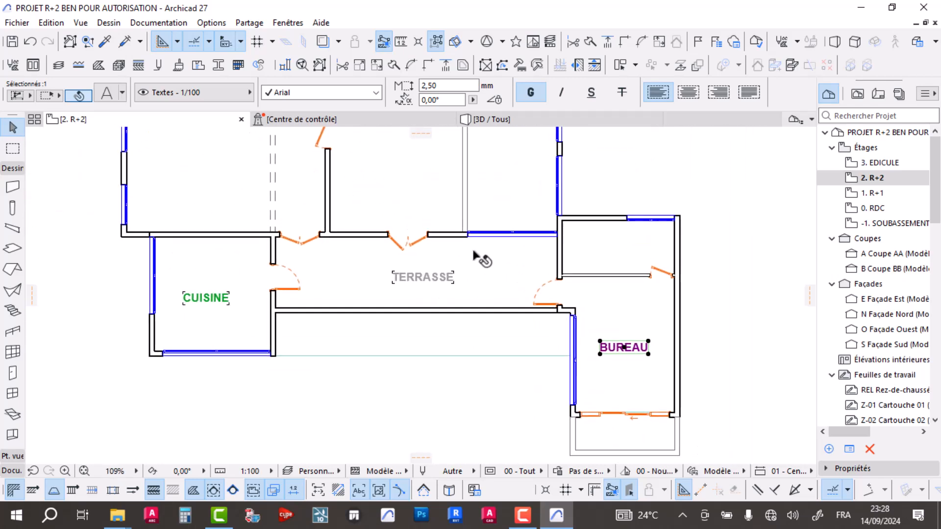
{"action": "middle_click_drag", "start_coordinate": [479, 262], "coordinate": [512, 354]}
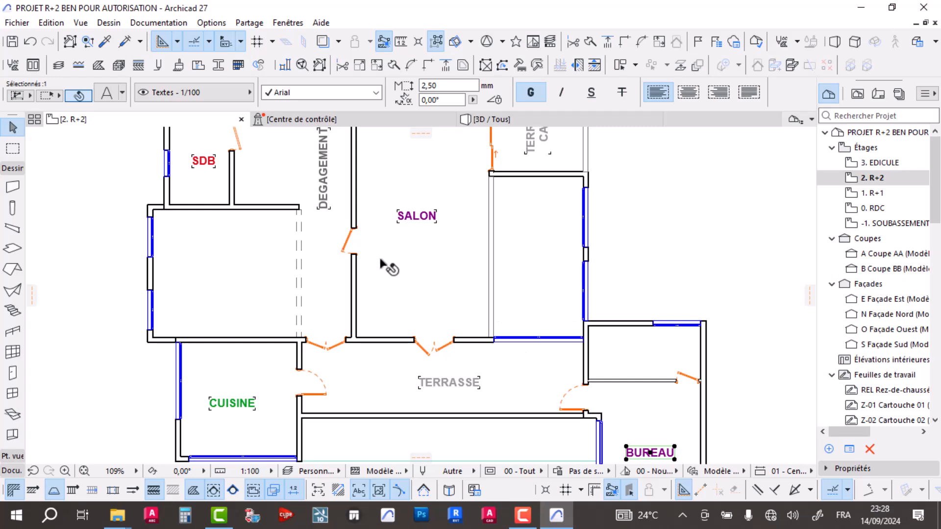
{"action": "scroll", "coordinate": [381, 260], "scroll_direction": "down", "scroll_amount": 3}
{"action": "middle_click_drag", "start_coordinate": [358, 225], "coordinate": [399, 284]}
{"action": "scroll", "coordinate": [366, 253], "scroll_direction": "up", "scroll_amount": 6}
{"action": "scroll", "coordinate": [488, 255], "scroll_direction": "down", "scroll_amount": 4}
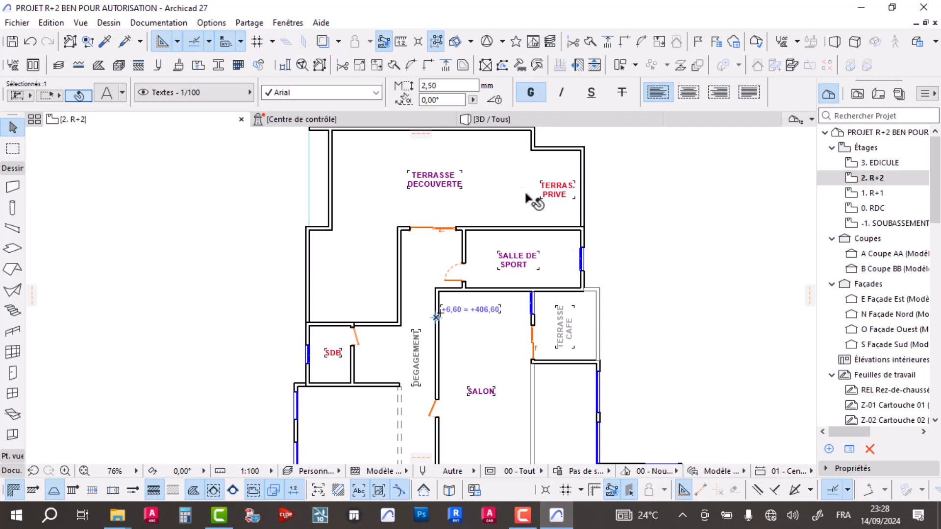
Step: Copy all the R+2 walls, with their doors and windows, and paste them onto the 3. EDICULE storey
{"action": "middle_click_drag", "start_coordinate": [533, 203], "coordinate": [510, 259]}
{"action": "scroll", "coordinate": [488, 288], "scroll_direction": "up", "scroll_amount": 1}
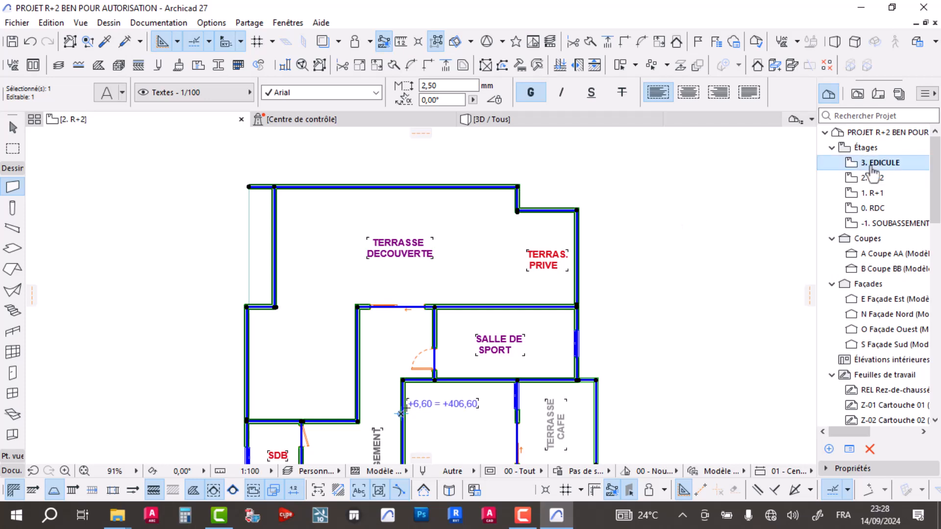
{"action": "right_click", "coordinate": [597, 175]}
{"action": "left_click", "coordinate": [662, 178]}
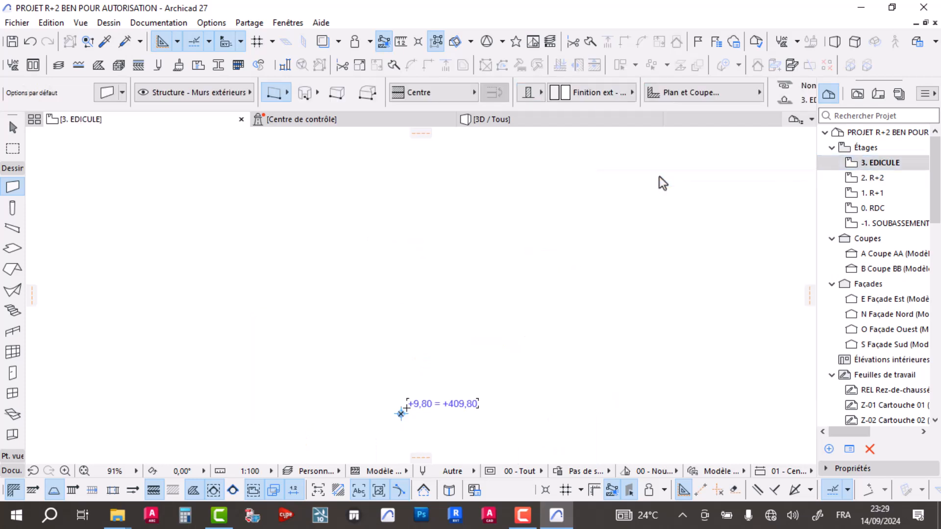
{"action": "left_click", "coordinate": [552, 278]}
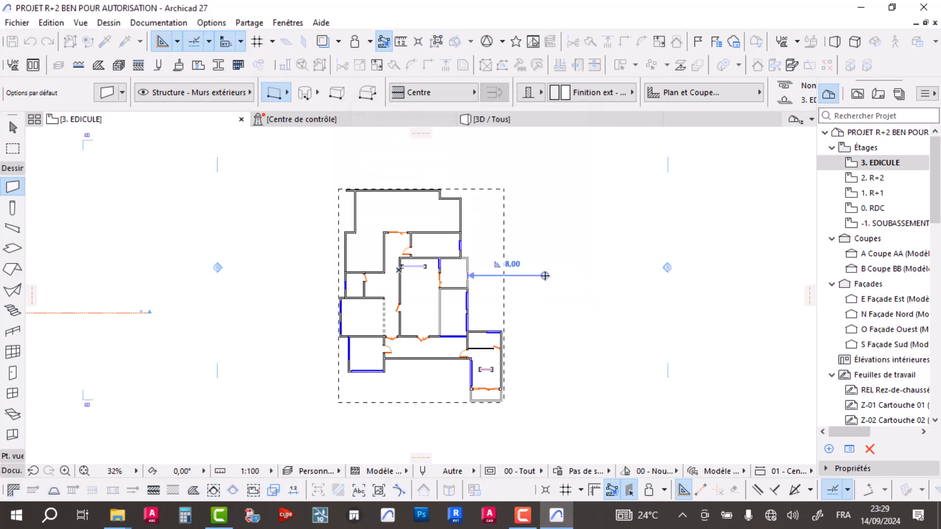
{"action": "left_click", "coordinate": [497, 329]}
Step: Delete all the windows from the copied walls on the EDICULE storey
{"action": "scroll", "coordinate": [544, 324], "scroll_direction": "up", "scroll_amount": 4}
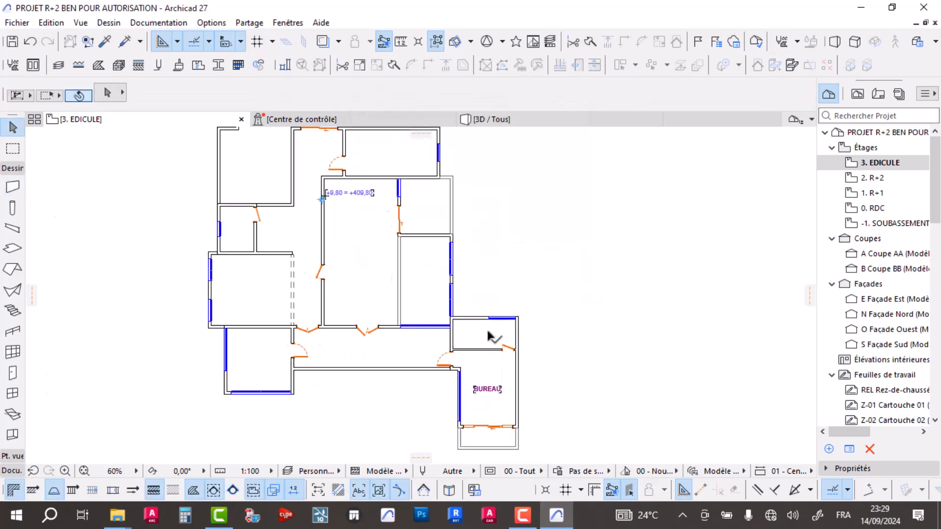
{"action": "scroll", "coordinate": [539, 290], "scroll_direction": "down", "scroll_amount": 1}
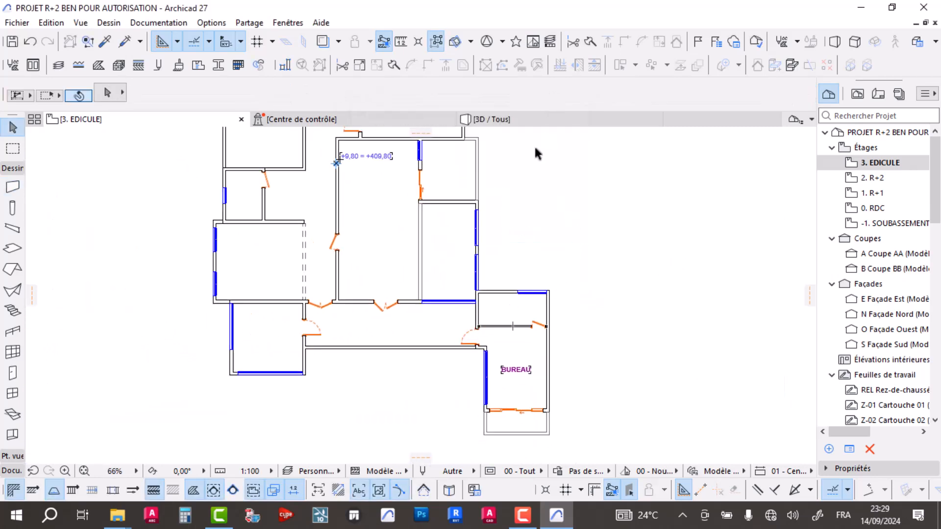
{"action": "scroll", "coordinate": [501, 217], "scroll_direction": "down", "scroll_amount": 4}
{"action": "middle_click_drag", "start_coordinate": [501, 217], "coordinate": [506, 236]}
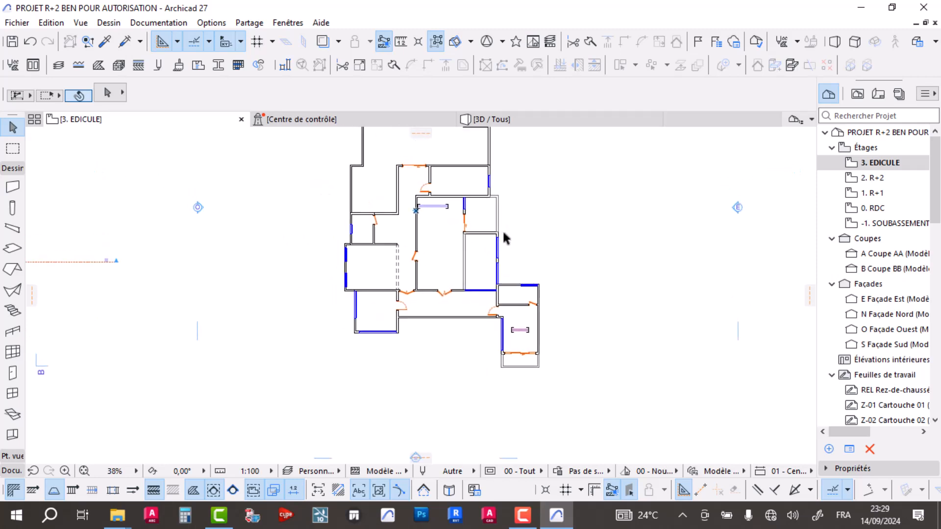
{"action": "key", "text": "w"}
{"action": "key", "text": "ctrl+a"}
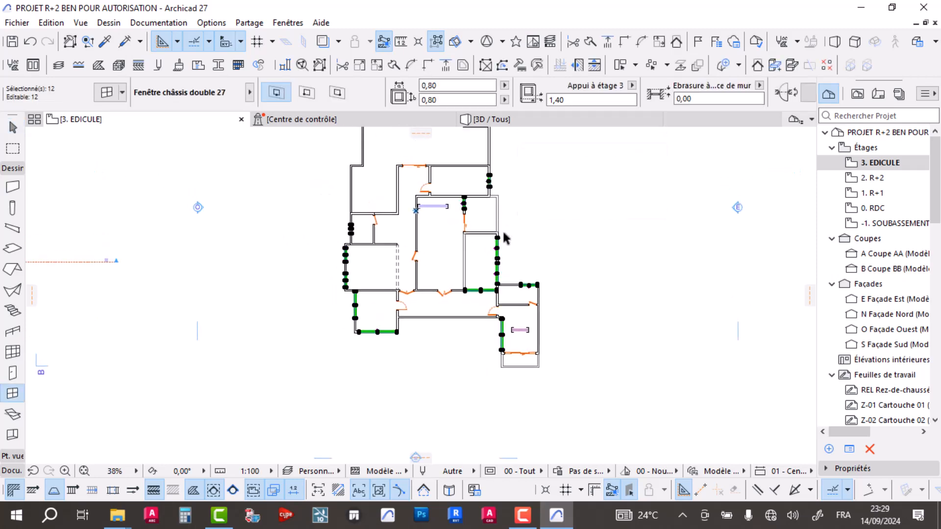
{"action": "key", "text": "Delete"}
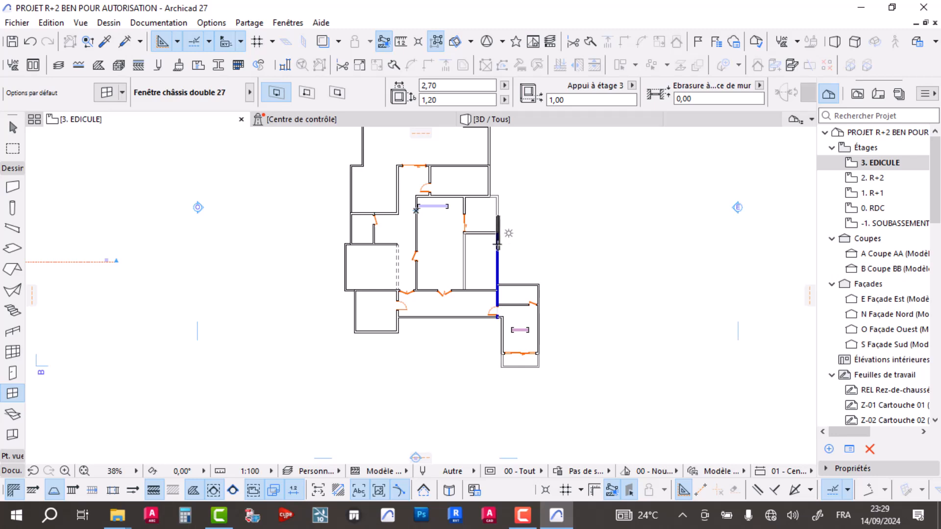
{"action": "key", "text": "Escape"}
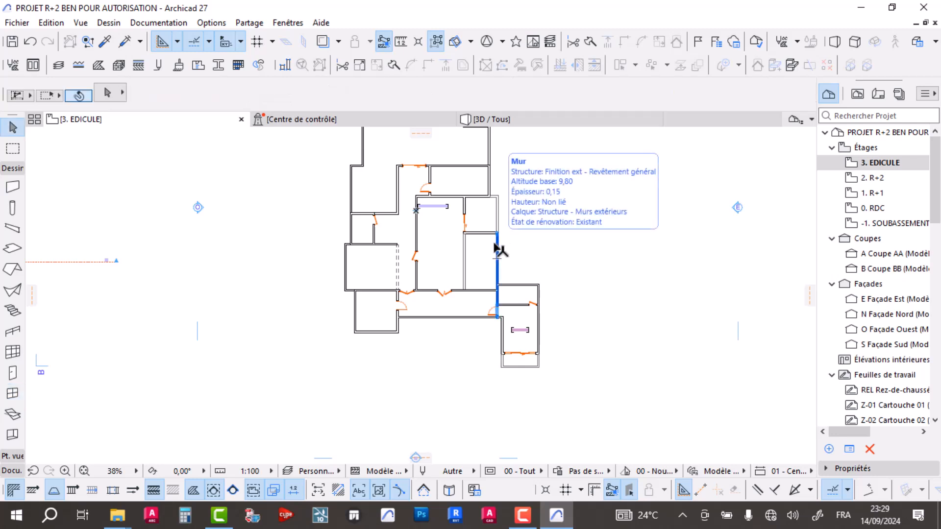
Step: Delete all the doors from the copied walls on the EDICULE storey
{"action": "key", "text": "d"}
{"action": "key", "text": "ctrl+a"}
{"action": "key", "text": "Delete"}
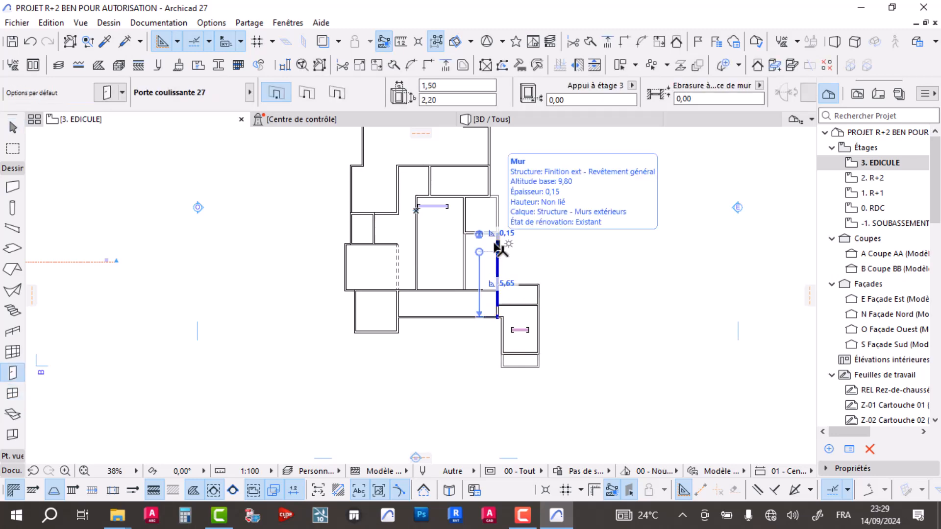
{"action": "key", "text": "Escape"}
Step: In the 3D view, delete the copied low parapet walls floating above the R+2 terrace edges
{"action": "middle_click_drag", "start_coordinate": [464, 157], "coordinate": [485, 247]}
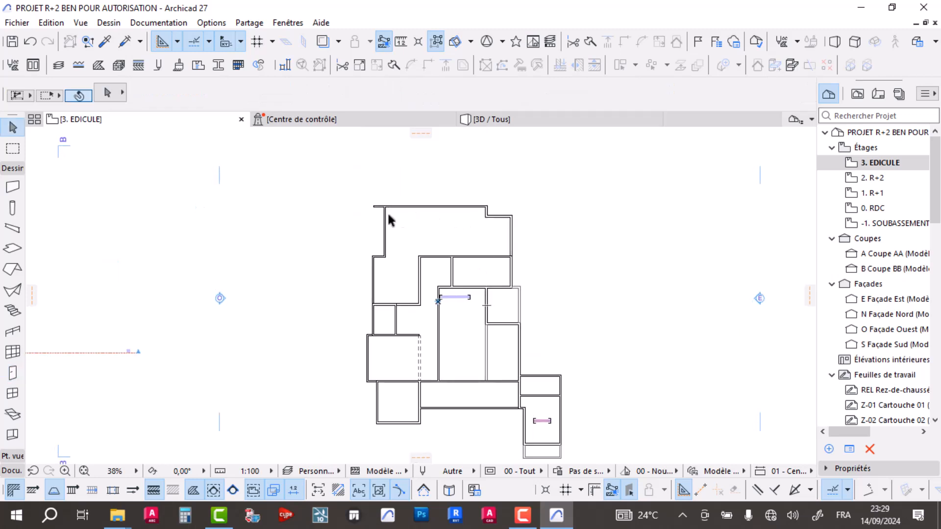
{"action": "scroll", "coordinate": [399, 216], "scroll_direction": "up", "scroll_amount": 6}
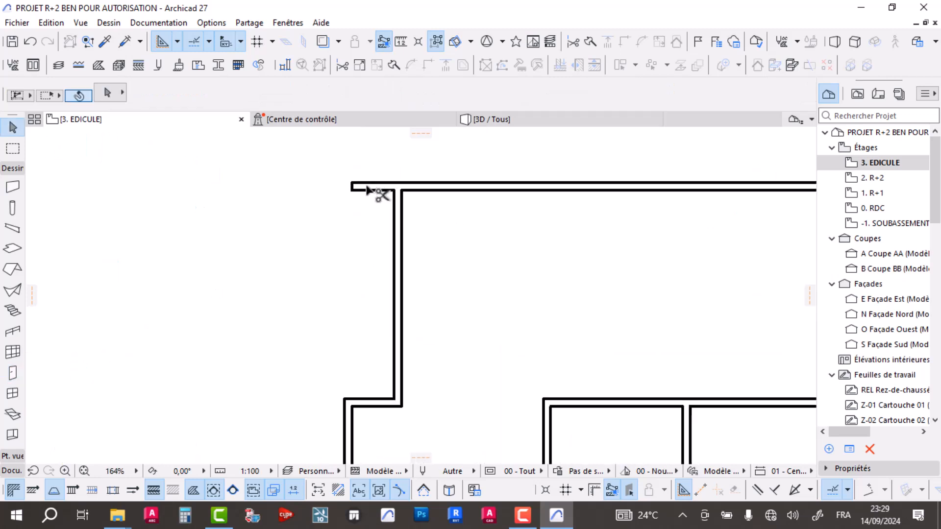
{"action": "scroll", "coordinate": [369, 190], "scroll_direction": "down", "scroll_amount": 5}
{"action": "scroll", "coordinate": [363, 192], "scroll_direction": "up", "scroll_amount": 1}
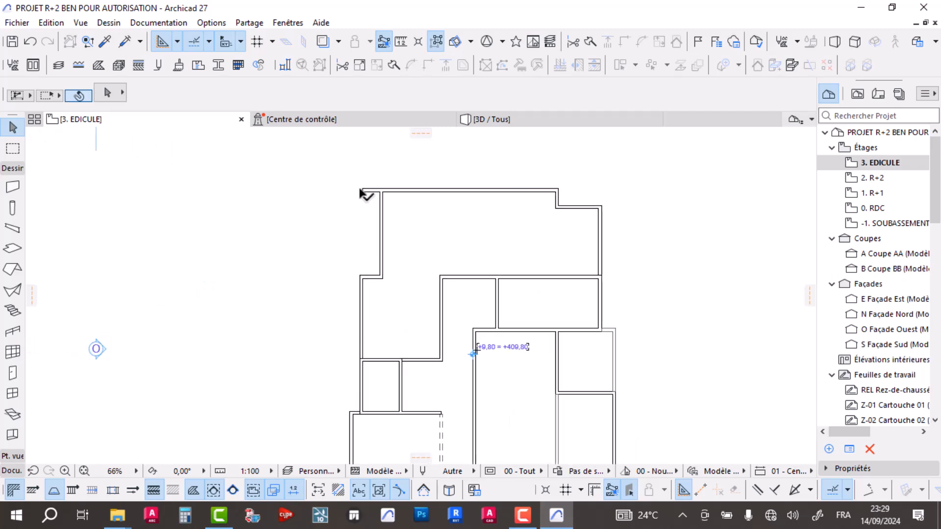
{"action": "scroll", "coordinate": [362, 191], "scroll_direction": "up", "scroll_amount": 1}
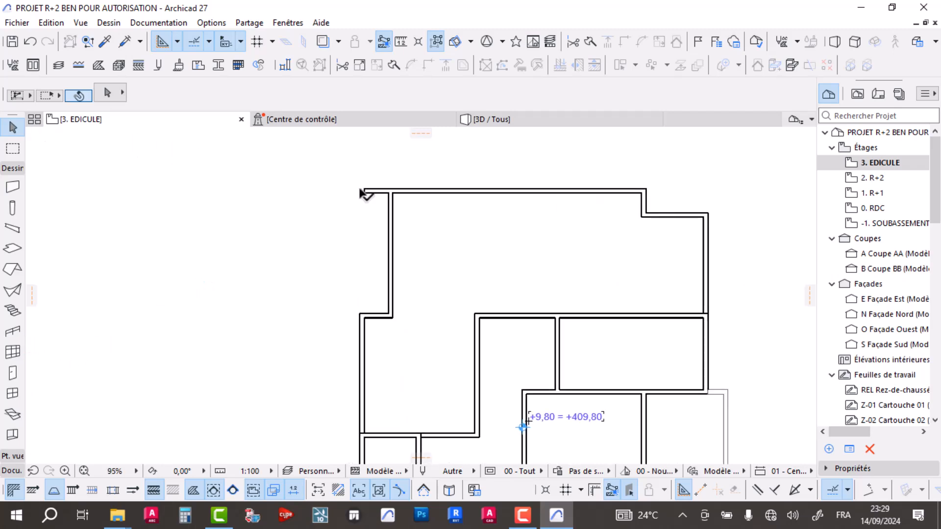
{"action": "left_click", "coordinate": [464, 119]}
{"action": "scroll", "coordinate": [451, 252], "scroll_direction": "up", "scroll_amount": 3}
{"action": "left_click_drag", "start_coordinate": [452, 253], "coordinate": [358, 260]}
{"action": "left_click", "coordinate": [352, 252]}
{"action": "left_click", "coordinate": [265, 256], "text": "shift"}
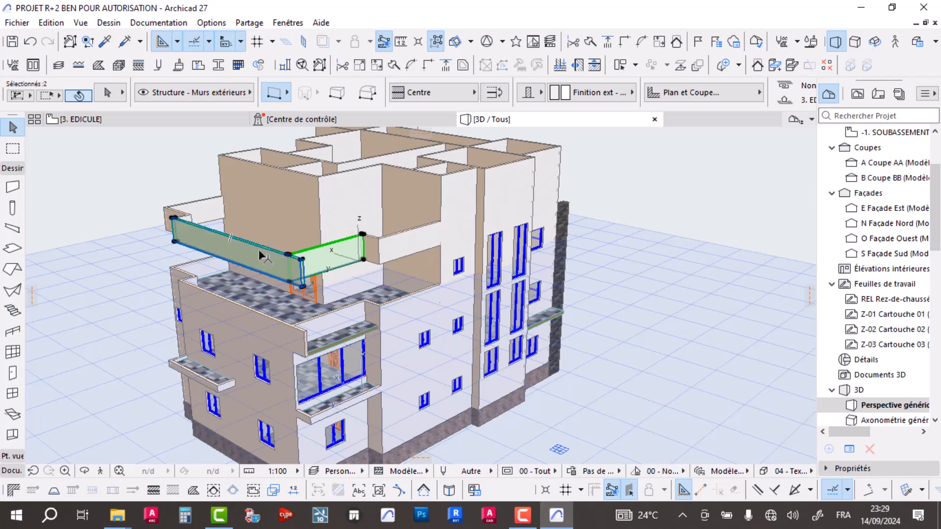
{"action": "left_click_drag", "start_coordinate": [185, 220], "coordinate": [378, 238]}
{"action": "left_click", "coordinate": [404, 226], "text": "shift"}
{"action": "middle_click_drag", "start_coordinate": [403, 228], "coordinate": [302, 262], "text": "shift"}
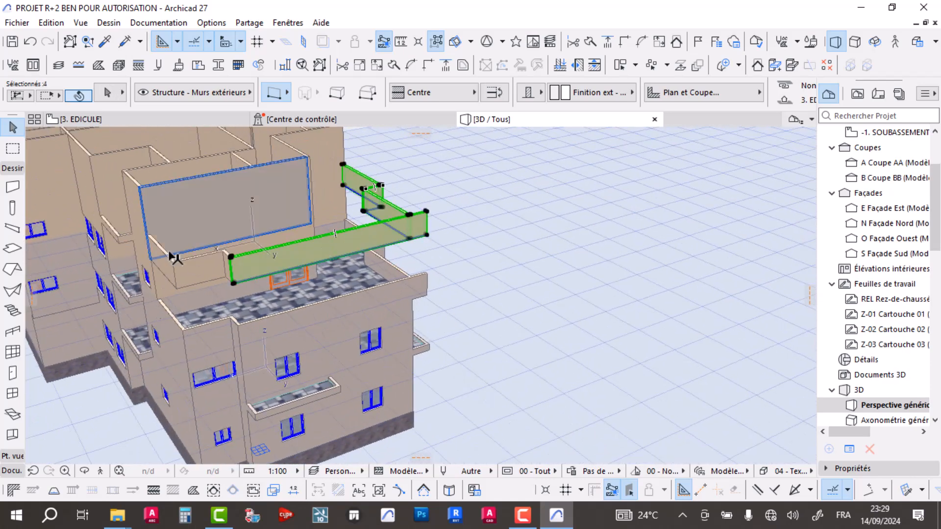
{"action": "left_click", "coordinate": [222, 269], "text": "shift"}
{"action": "key", "text": "Delete"}
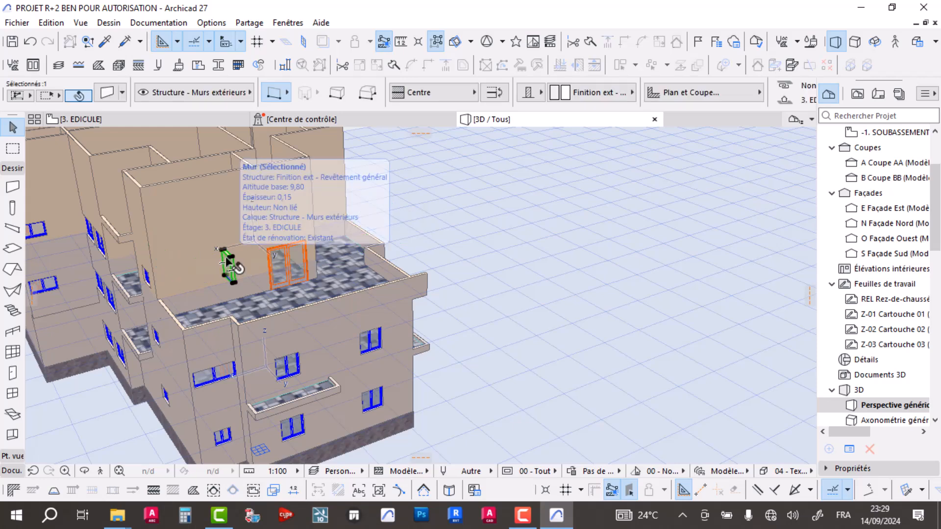
Step: Select the EDICULE storey's outer perimeter walls all around the building in 3D and set their height to 1,20
{"action": "middle_click_drag", "start_coordinate": [225, 257], "coordinate": [222, 342], "text": "shift"}
{"action": "scroll", "coordinate": [255, 362], "scroll_direction": "up", "scroll_amount": 10}
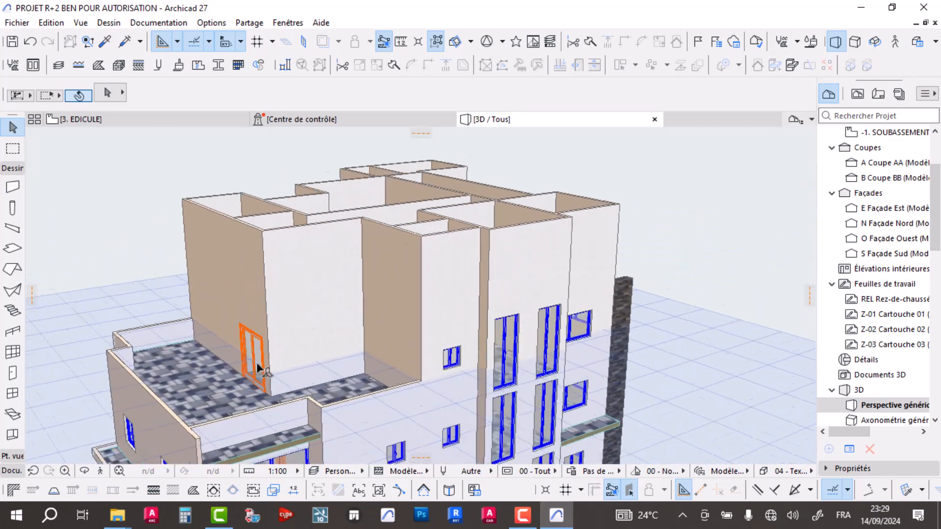
{"action": "middle_click_drag", "start_coordinate": [241, 392], "coordinate": [357, 324], "text": "shift"}
{"action": "scroll", "coordinate": [367, 315], "scroll_direction": "down", "scroll_amount": 6}
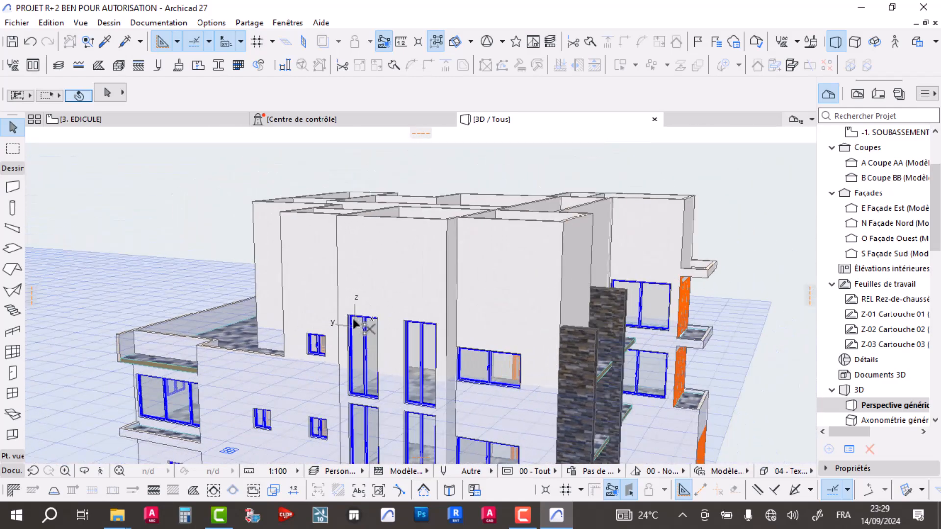
{"action": "middle_click_drag", "start_coordinate": [452, 313], "coordinate": [328, 313], "text": "shift"}
{"action": "left_click", "coordinate": [167, 266]}
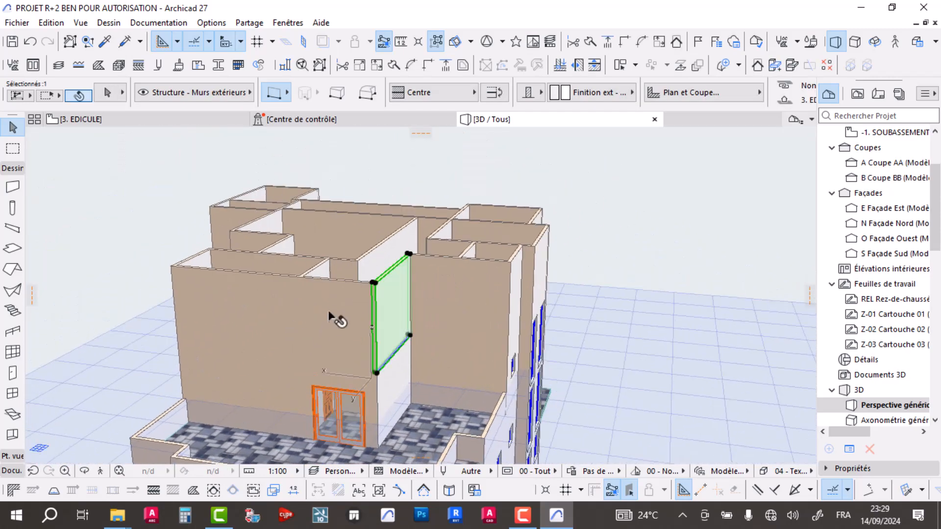
{"action": "left_click", "coordinate": [334, 302], "text": "shift"}
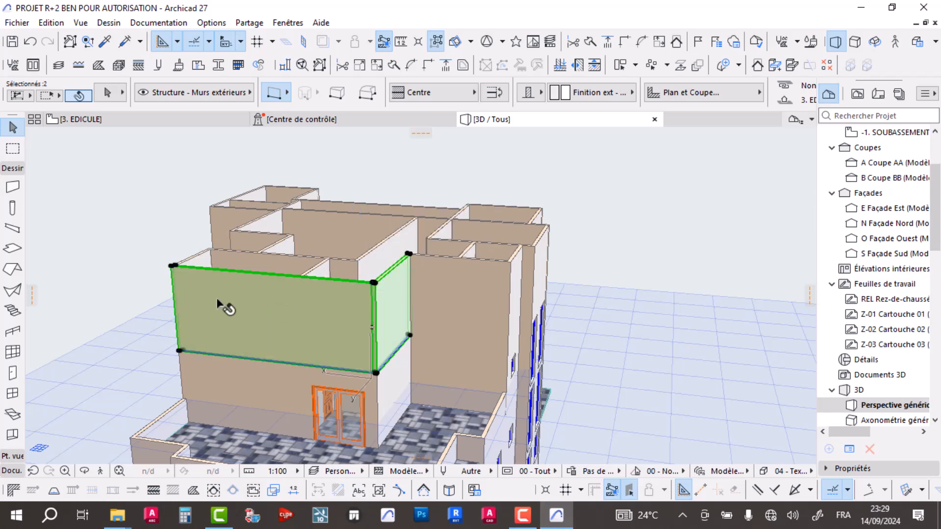
{"action": "middle_click_drag", "start_coordinate": [221, 305], "coordinate": [320, 315], "text": "shift"}
{"action": "left_click", "coordinate": [197, 305], "text": "shift"}
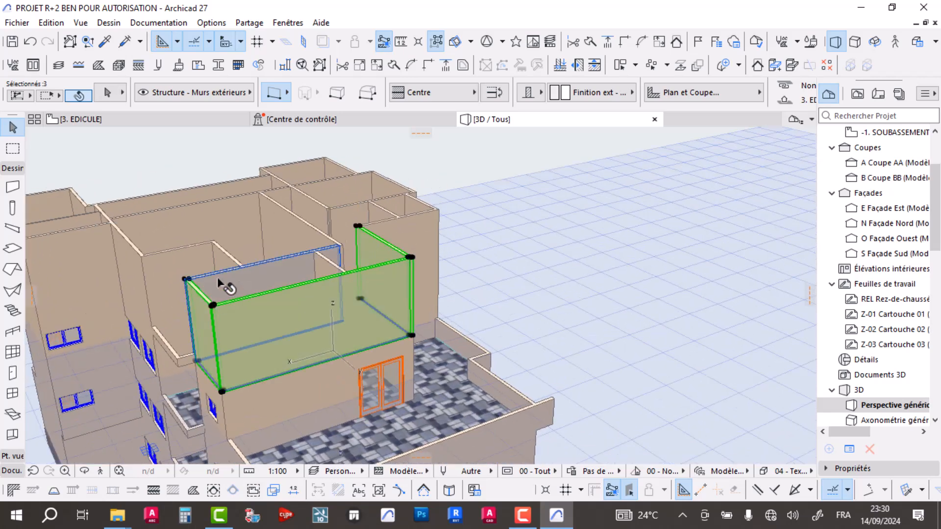
{"action": "middle_click_drag", "start_coordinate": [205, 289], "coordinate": [363, 324], "text": "shift"}
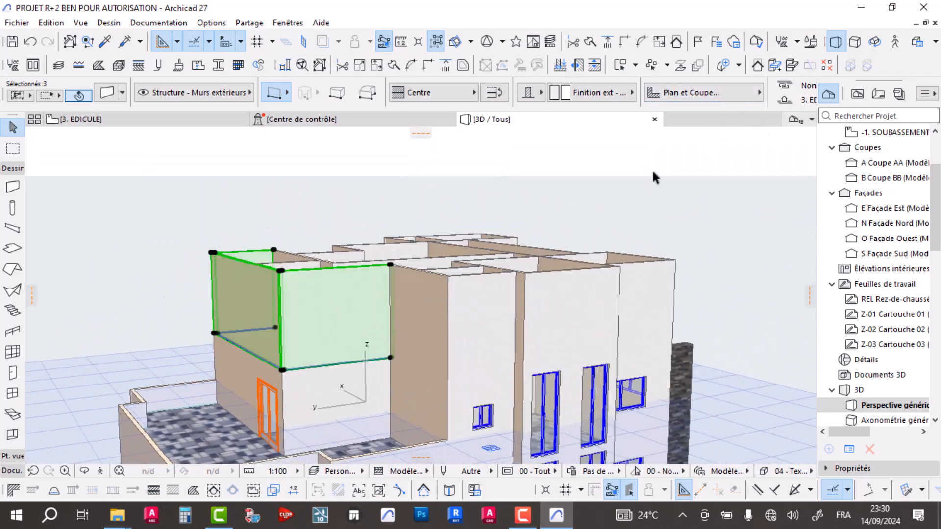
{"action": "left_click", "coordinate": [402, 296], "text": "shift"}
{"action": "left_click", "coordinate": [475, 301], "text": "shift"}
{"action": "middle_click_drag", "start_coordinate": [483, 306], "coordinate": [269, 317], "text": "shift"}
{"action": "left_click", "coordinate": [387, 299], "text": "shift"}
{"action": "left_click", "coordinate": [269, 317], "text": "shift"}
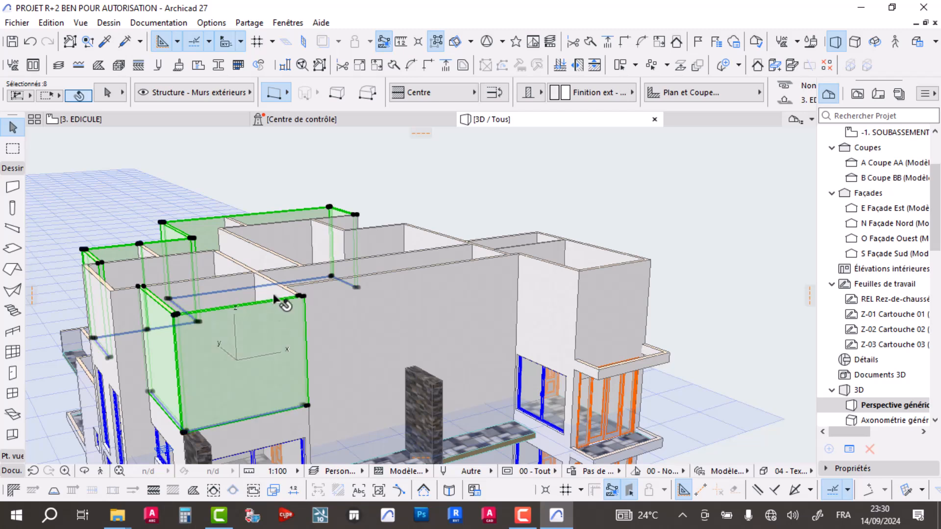
{"action": "left_click", "coordinate": [362, 293], "text": "shift"}
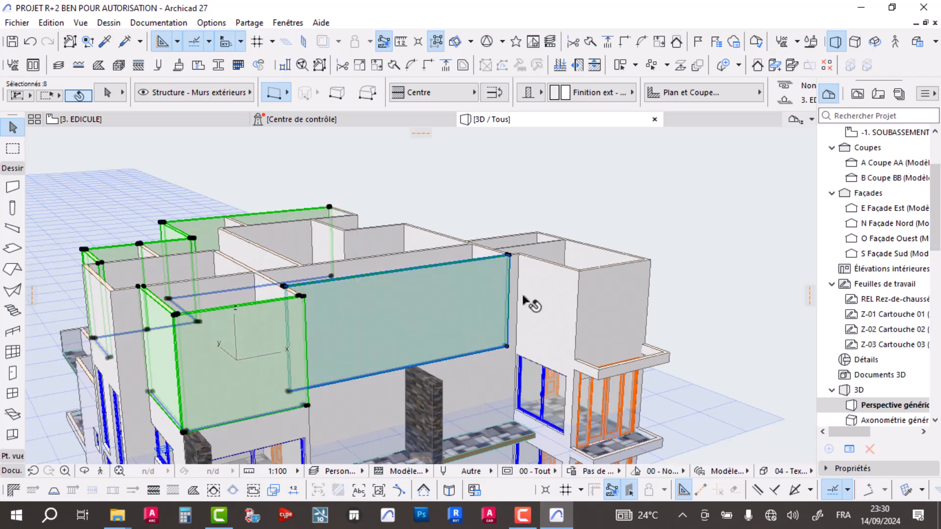
{"action": "left_click", "coordinate": [536, 289], "text": "shift"}
{"action": "left_click", "coordinate": [620, 293], "text": "shift"}
{"action": "middle_click_drag", "start_coordinate": [619, 293], "coordinate": [332, 388], "text": "shift"}
{"action": "left_click", "coordinate": [413, 372], "text": "shift"}
{"action": "middle_click_drag", "start_coordinate": [461, 361], "coordinate": [189, 322], "text": "shift"}
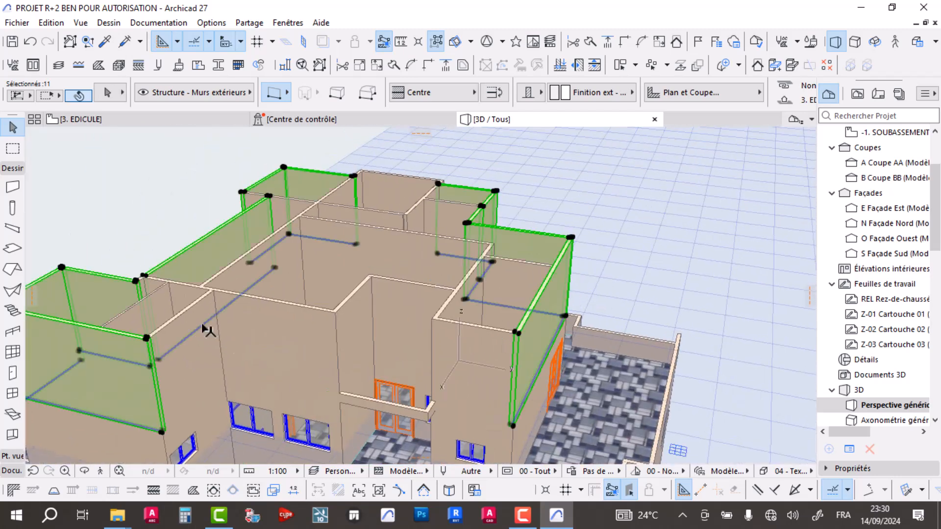
{"action": "left_click", "coordinate": [189, 321], "text": "shift"}
{"action": "left_click", "coordinate": [267, 327], "text": "shift"}
{"action": "left_click", "coordinate": [353, 336], "text": "shift"}
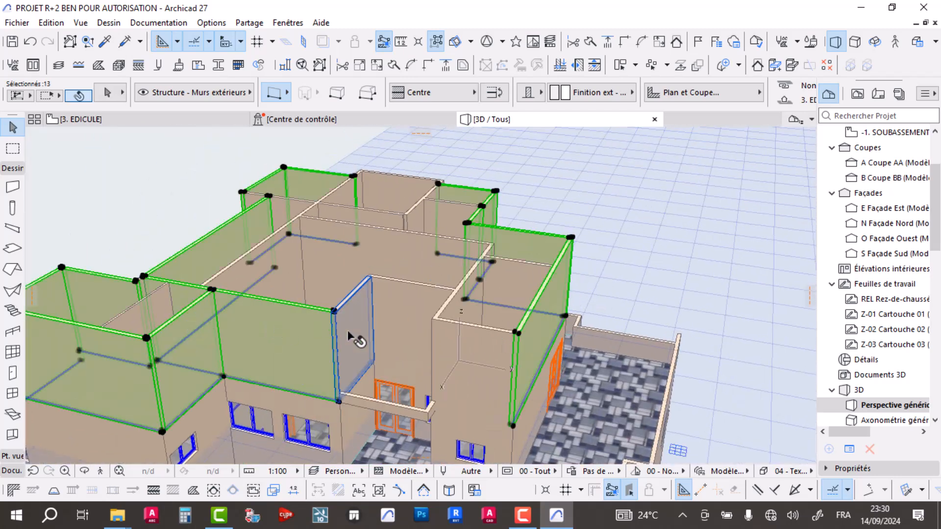
{"action": "left_click", "coordinate": [415, 303], "text": "shift"}
{"action": "middle_click_drag", "start_coordinate": [428, 308], "coordinate": [501, 266], "text": "shift"}
{"action": "left_click", "coordinate": [527, 305], "text": "shift"}
{"action": "left_click", "coordinate": [500, 264], "text": "shift"}
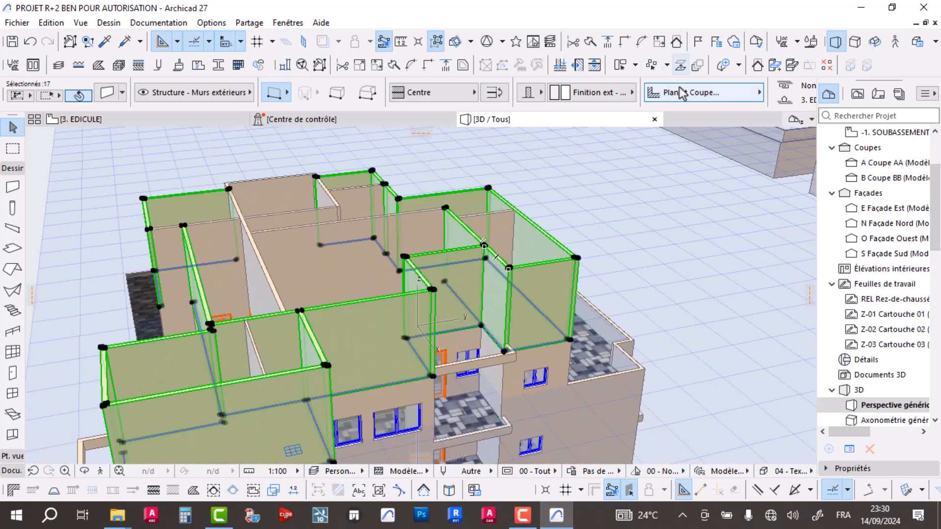
{"action": "scroll", "coordinate": [681, 94], "scroll_direction": "down", "scroll_amount": 3}
{"action": "left_click", "coordinate": [786, 85]}
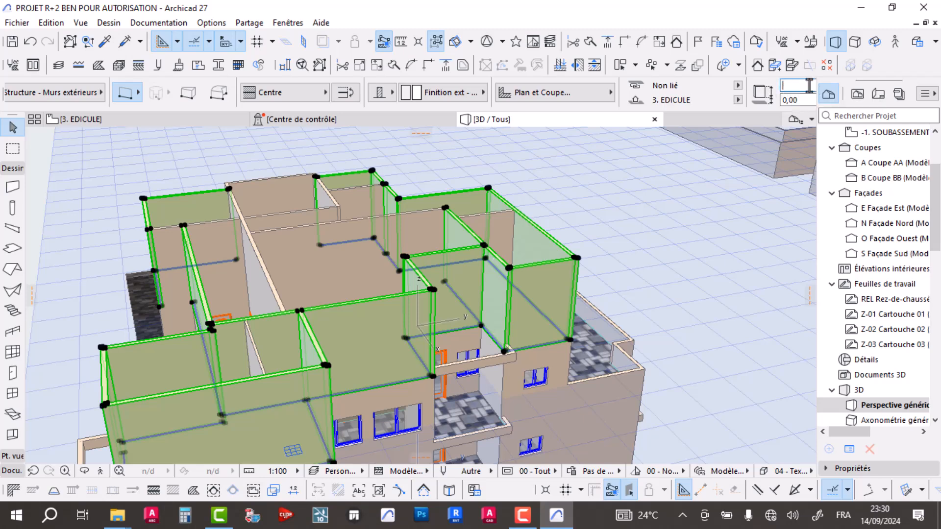
{"action": "key", "text": "Return"}
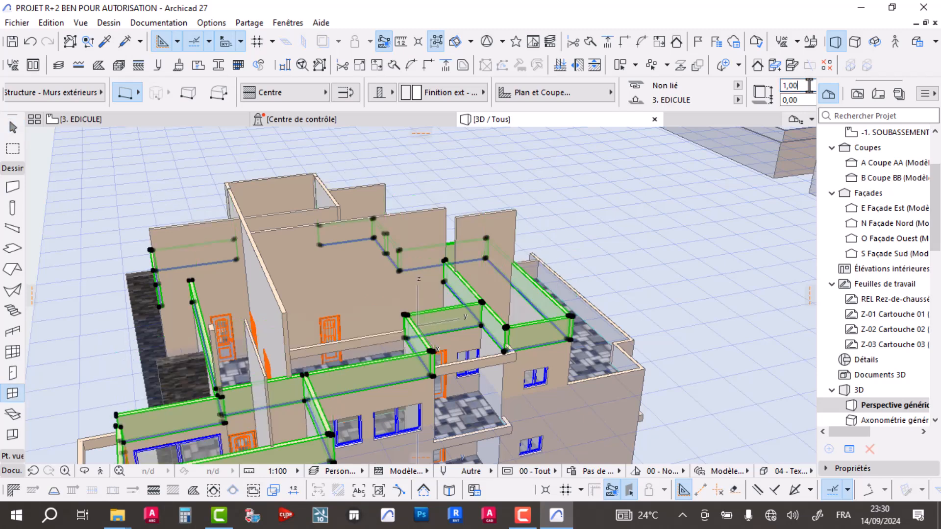
{"action": "left_click", "coordinate": [793, 85]}
{"action": "key", "text": "Return"}
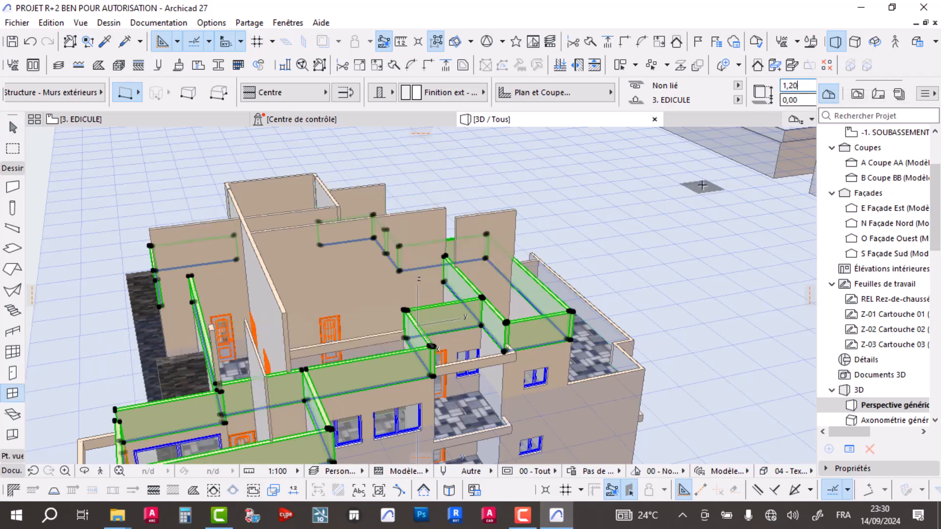
{"action": "key", "text": "Escape"}
{"action": "key", "text": "Escape"}
{"action": "scroll", "coordinate": [505, 247], "scroll_direction": "down", "scroll_amount": 2}
{"action": "middle_click_drag", "start_coordinate": [261, 293], "coordinate": [307, 314], "text": "shift"}
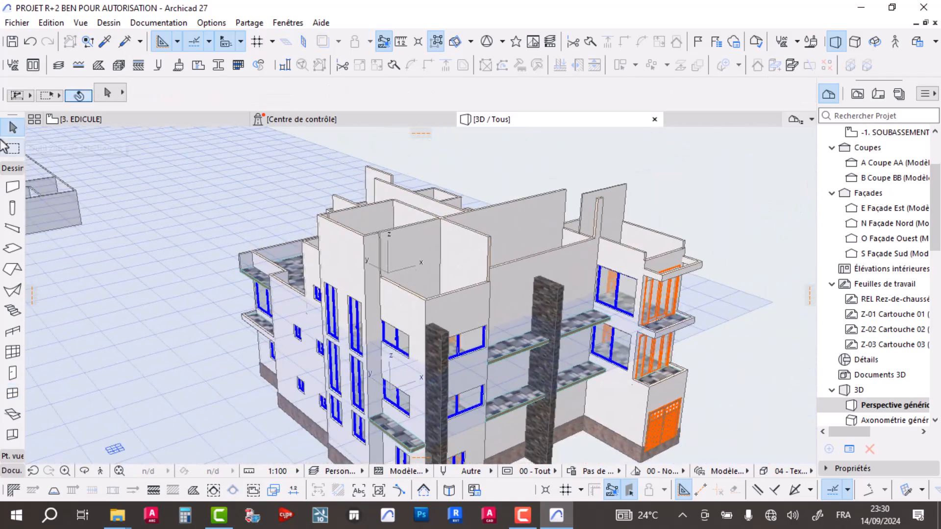
Step: On the EDICULE plan, transfer the settings of the horizontal exterior wall to the dashed vertical wall near its end
{"action": "left_click", "coordinate": [113, 117]}
{"action": "scroll", "coordinate": [452, 211], "scroll_direction": "down", "scroll_amount": 2}
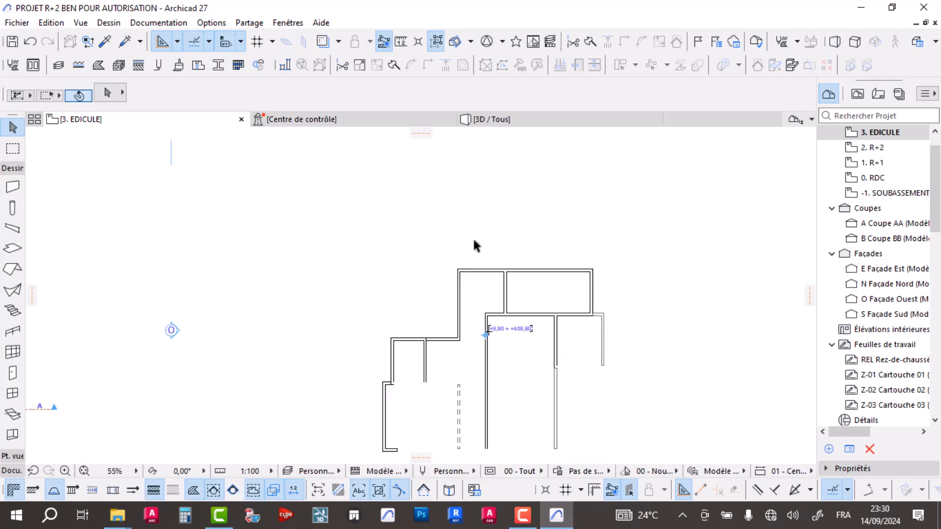
{"action": "scroll", "coordinate": [487, 307], "scroll_direction": "up", "scroll_amount": 1}
{"action": "middle_click_drag", "start_coordinate": [487, 278], "coordinate": [497, 134]}
{"action": "scroll", "coordinate": [446, 267], "scroll_direction": "up", "scroll_amount": 3}
{"action": "scroll", "coordinate": [455, 244], "scroll_direction": "up", "scroll_amount": 3}
{"action": "scroll", "coordinate": [456, 247], "scroll_direction": "down", "scroll_amount": 3}
{"action": "scroll", "coordinate": [459, 252], "scroll_direction": "up", "scroll_amount": 3}
{"action": "left_click", "coordinate": [486, 289]}
{"action": "key", "text": "Escape"}
{"action": "left_click", "coordinate": [457, 249], "text": "alt"}
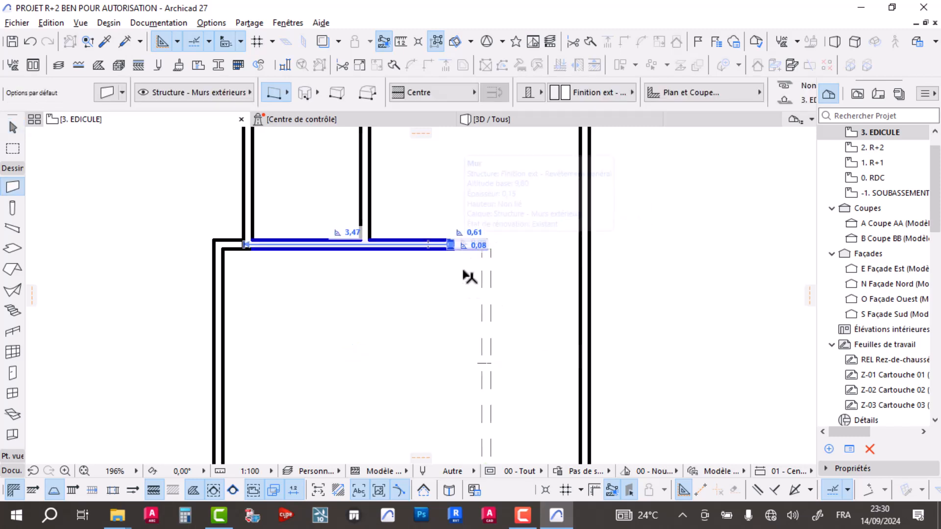
{"action": "left_click", "coordinate": [485, 303], "text": "ctrl+alt"}
{"action": "key", "text": "Escape"}
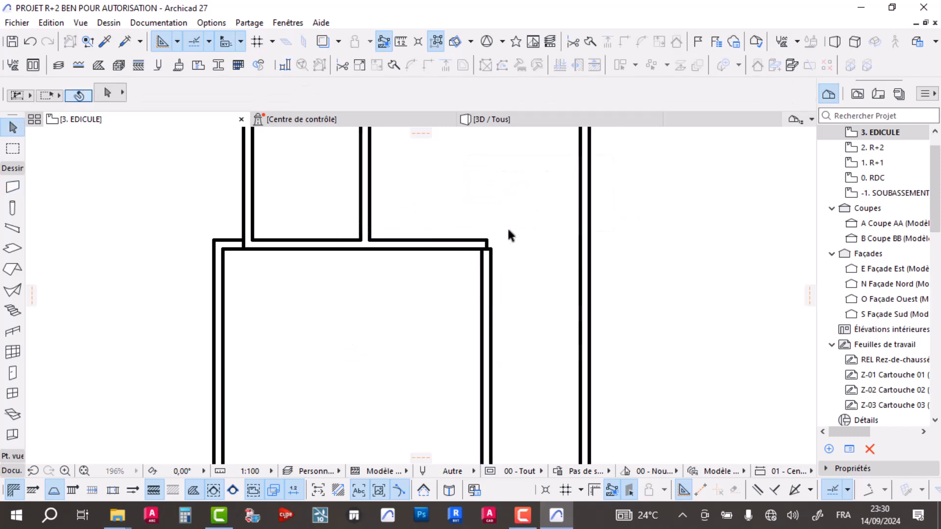
Step: Intersect the horizontal exterior wall with the former dashed vertical wall so they meet in a clean corner
{"action": "left_click_drag", "start_coordinate": [509, 230], "coordinate": [468, 267]}
{"action": "left_click", "coordinate": [627, 41]}
{"action": "key", "text": "Escape"}
Step: Delete the small west room's partition and the short upper wall segment beside it
{"action": "scroll", "coordinate": [422, 211], "scroll_direction": "down", "scroll_amount": 4}
{"action": "middle_click_drag", "start_coordinate": [424, 218], "coordinate": [405, 285]}
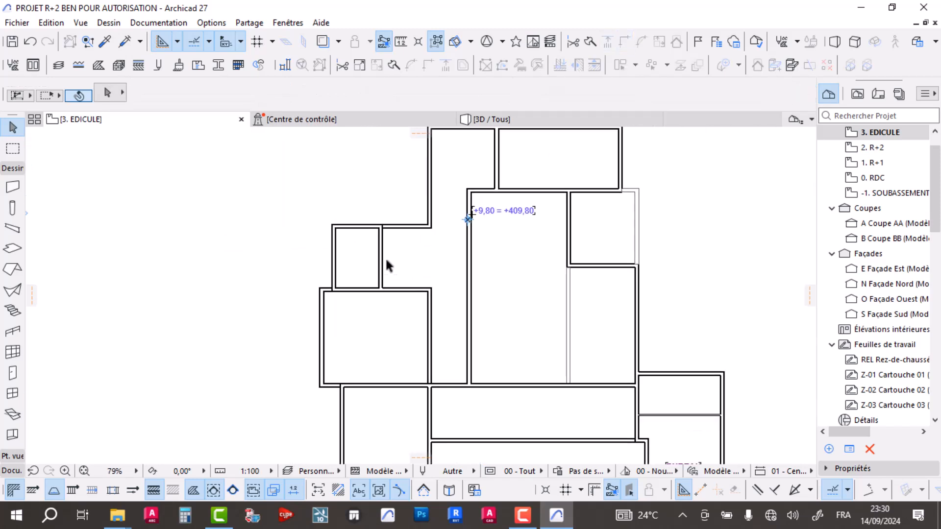
{"action": "left_click", "coordinate": [367, 228]}
{"action": "key", "text": "Delete"}
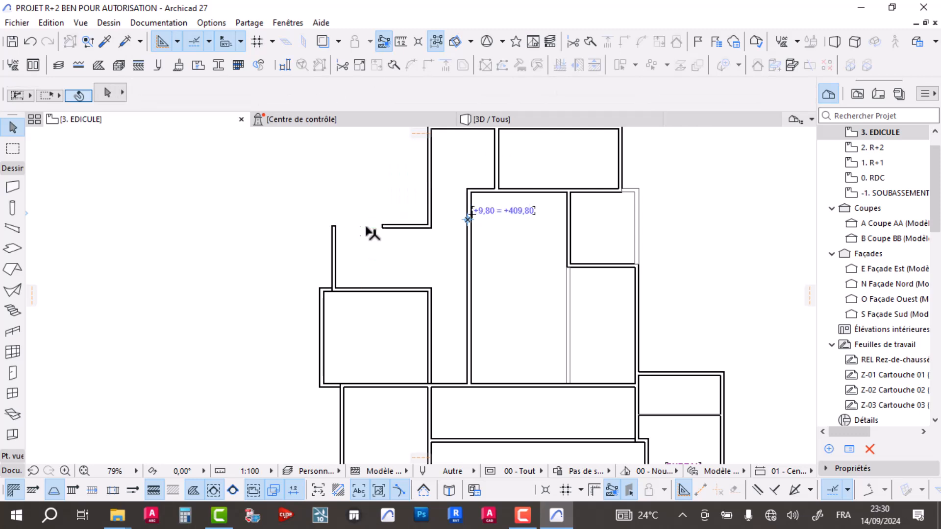
Step: Intersect the remaining upper horizontal wall with the west vertical wall to close the corner
{"action": "left_click_drag", "start_coordinate": [405, 211], "coordinate": [294, 232]}
{"action": "left_click", "coordinate": [622, 43]}
{"action": "scroll", "coordinate": [672, 97], "scroll_direction": "down", "scroll_amount": 3}
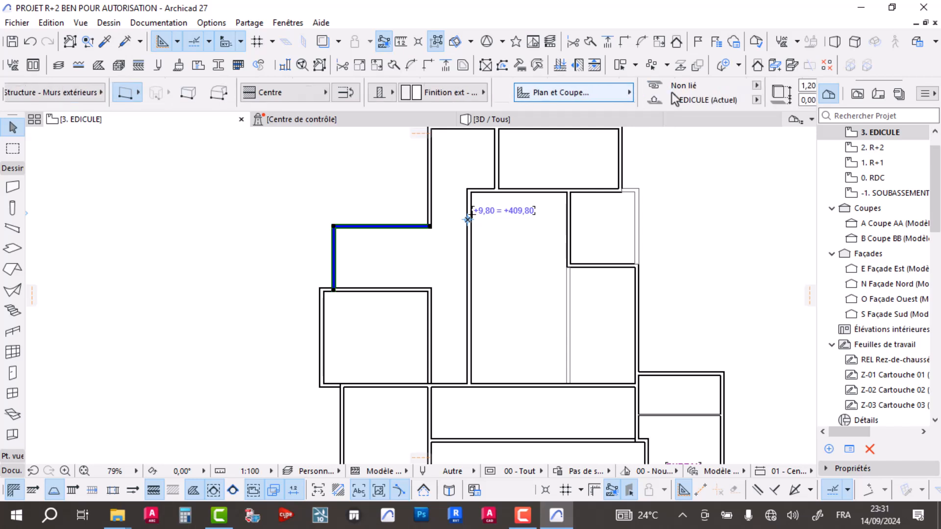
{"action": "left_click", "coordinate": [287, 188]}
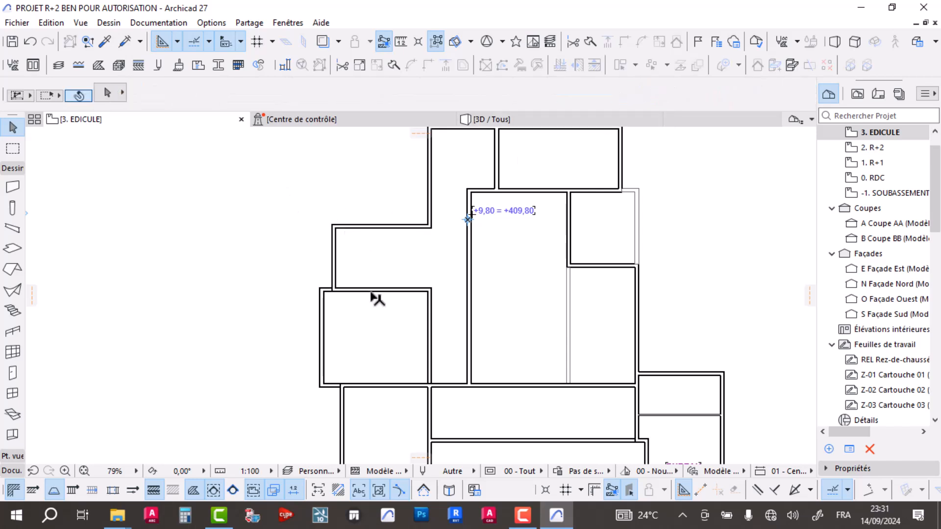
Step: Try deleting the central space's west wall and the long horizontal wall below it, and undo the deletion
{"action": "scroll", "coordinate": [398, 317], "scroll_direction": "down", "scroll_amount": 3}
{"action": "left_click", "coordinate": [400, 312]}
{"action": "left_click", "coordinate": [343, 337]}
{"action": "scroll", "coordinate": [619, 92], "scroll_direction": "down", "scroll_amount": 3}
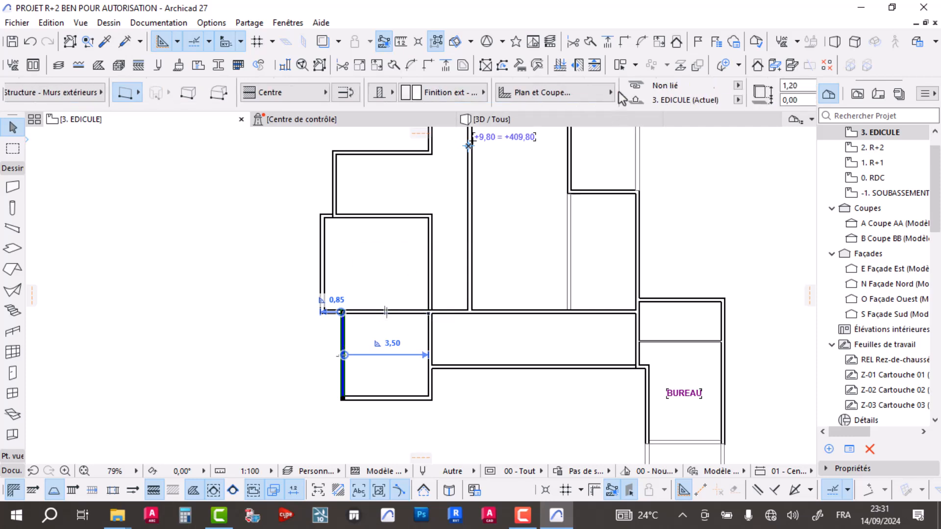
{"action": "left_click", "coordinate": [468, 278]}
{"action": "left_click_drag", "start_coordinate": [504, 277], "coordinate": [460, 325]}
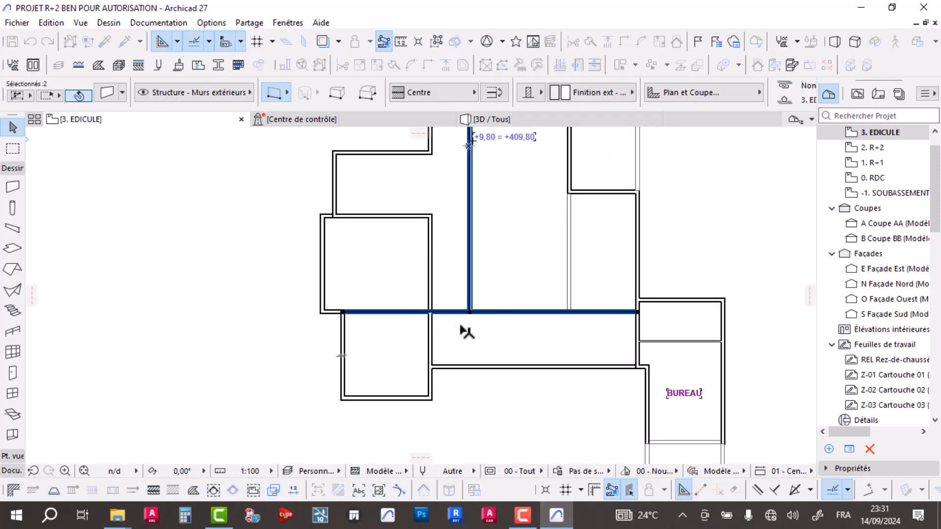
{"action": "key", "text": "Delete"}
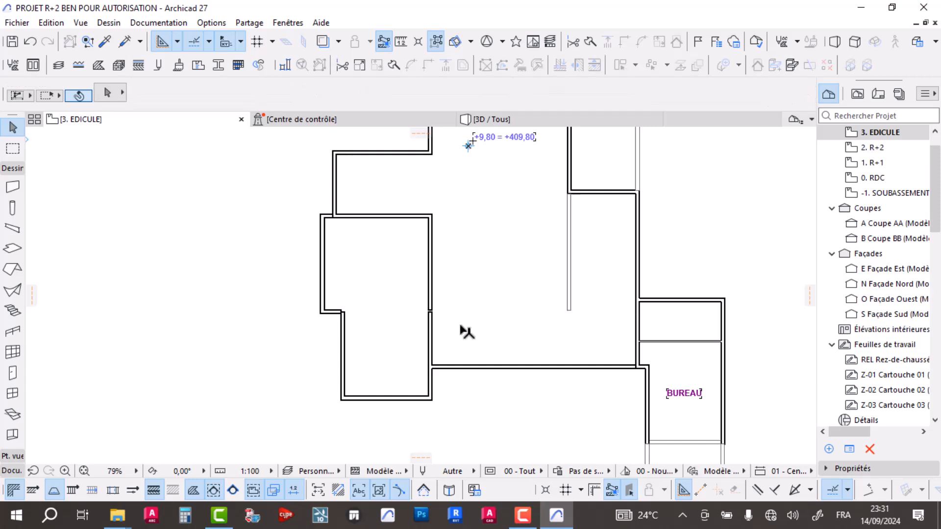
{"action": "key", "text": "ctrl+z"}
{"action": "key", "text": "Escape"}
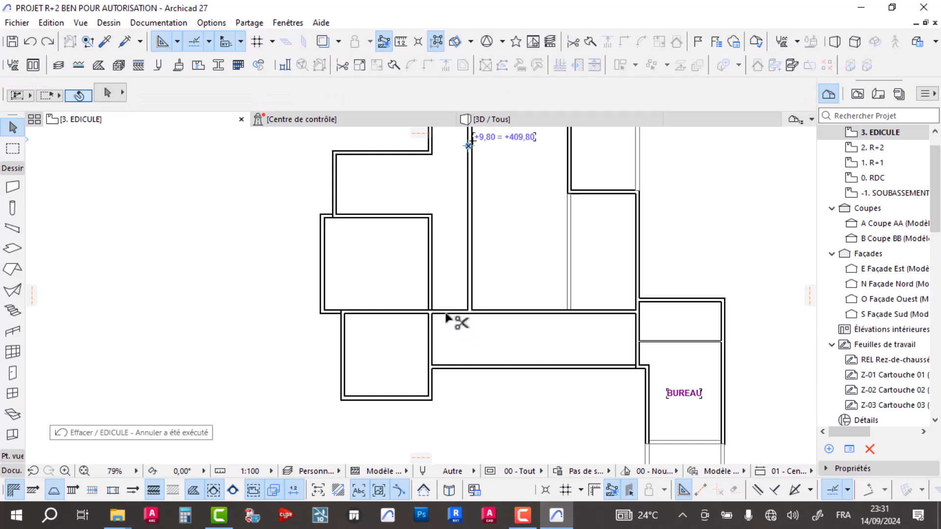
Step: Delete the interior walls around the central space, including the upper partition, the east room dividers and the long wall below
{"action": "scroll", "coordinate": [494, 300], "scroll_direction": "down", "scroll_amount": 2}
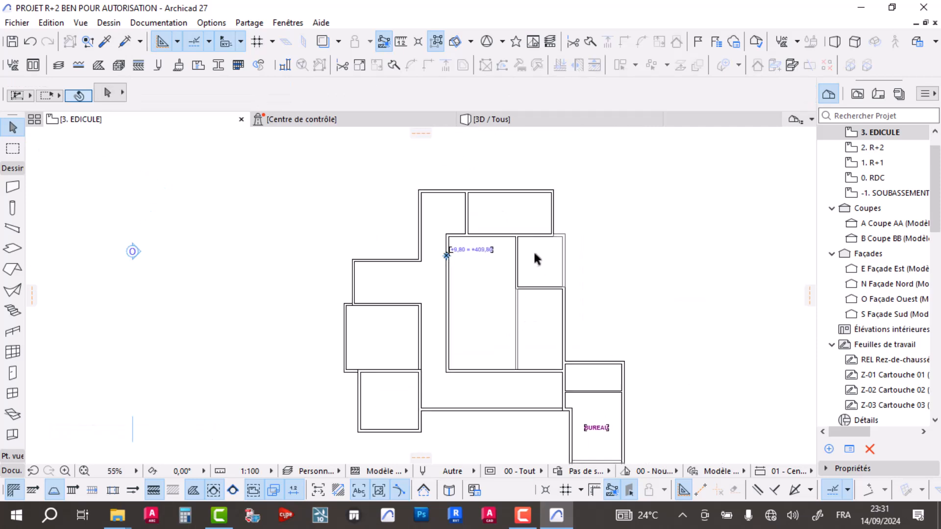
{"action": "left_click_drag", "start_coordinate": [477, 202], "coordinate": [446, 235]}
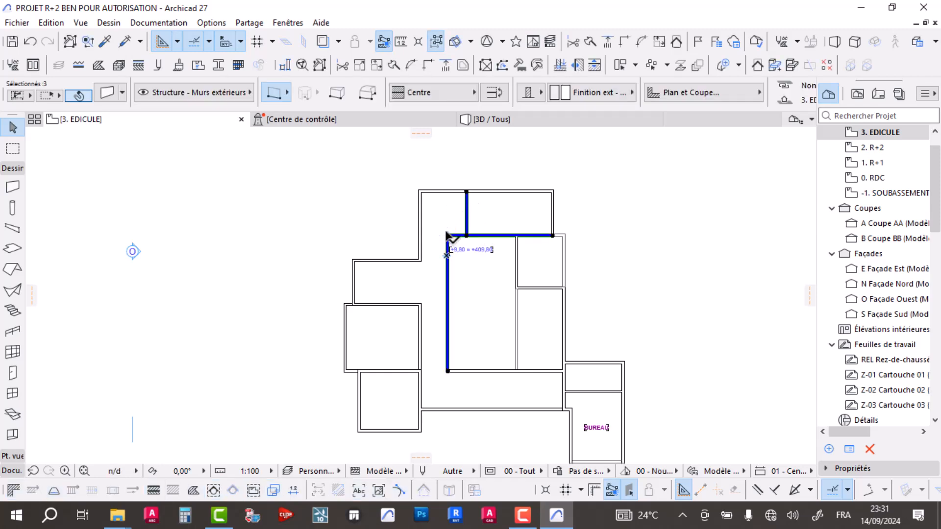
{"action": "key", "text": "Delete"}
{"action": "left_click_drag", "start_coordinate": [511, 215], "coordinate": [488, 380]}
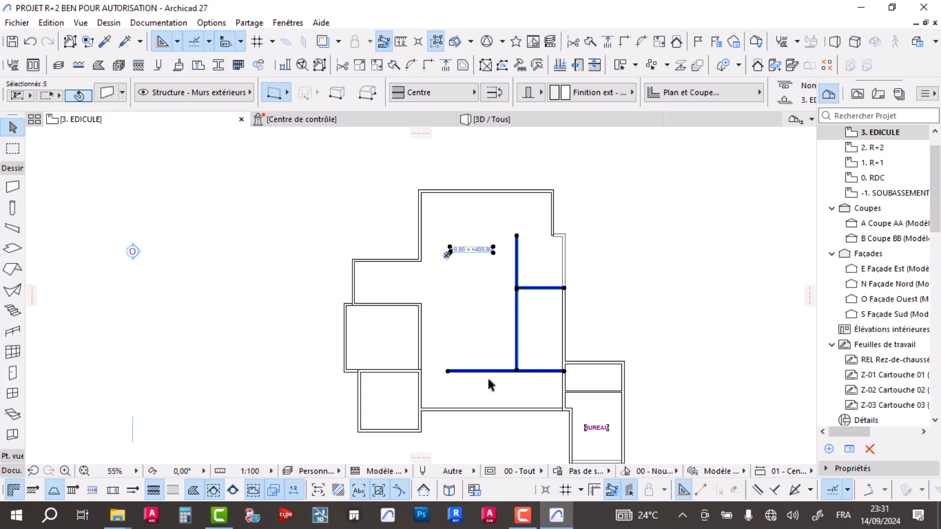
{"action": "left_click", "coordinate": [487, 377]}
{"action": "left_click_drag", "start_coordinate": [539, 276], "coordinate": [510, 379]}
{"action": "key", "text": "Delete"}
Step: Delete the thin partition above the BUREAU label and the vertical wall separating that area from the central space
{"action": "scroll", "coordinate": [599, 414], "scroll_direction": "up", "scroll_amount": 5}
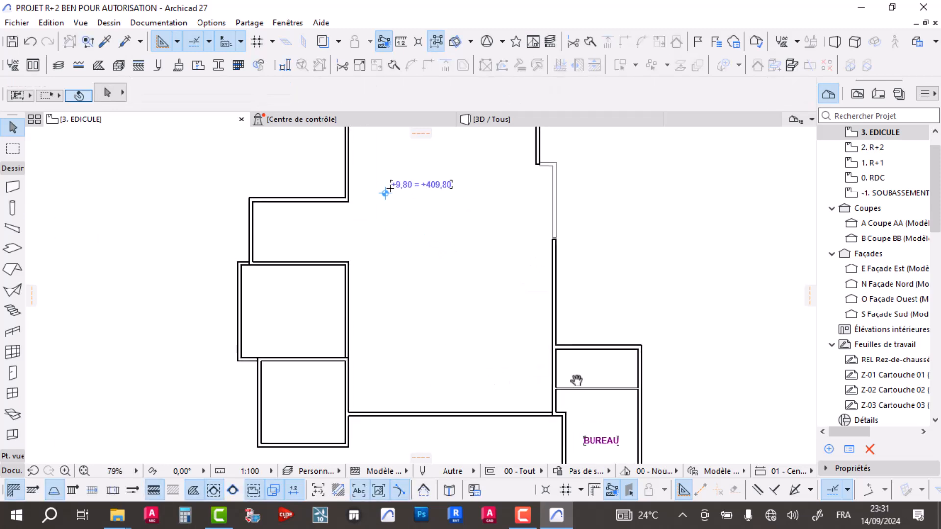
{"action": "left_click_drag", "start_coordinate": [541, 276], "coordinate": [474, 311]}
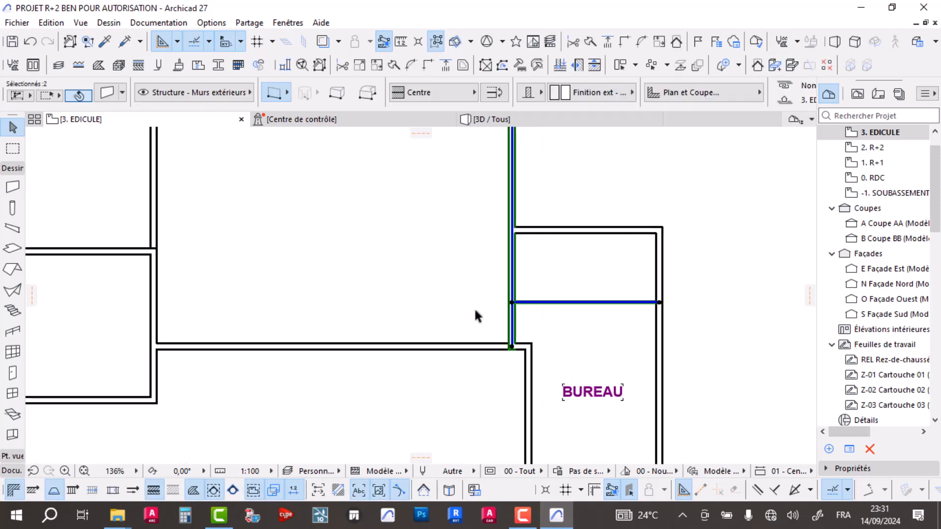
{"action": "left_click", "coordinate": [575, 214]}
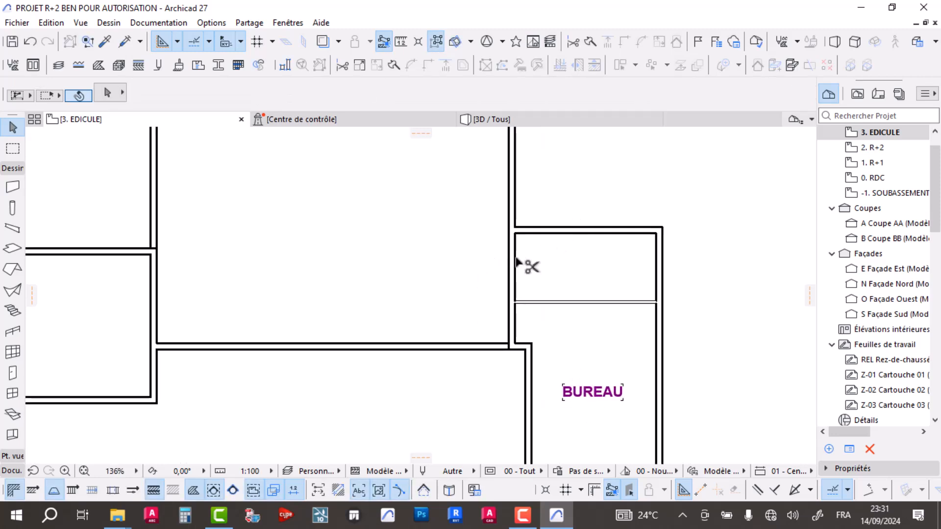
{"action": "left_click_drag", "start_coordinate": [577, 276], "coordinate": [475, 312]}
{"action": "key", "text": "Delete"}
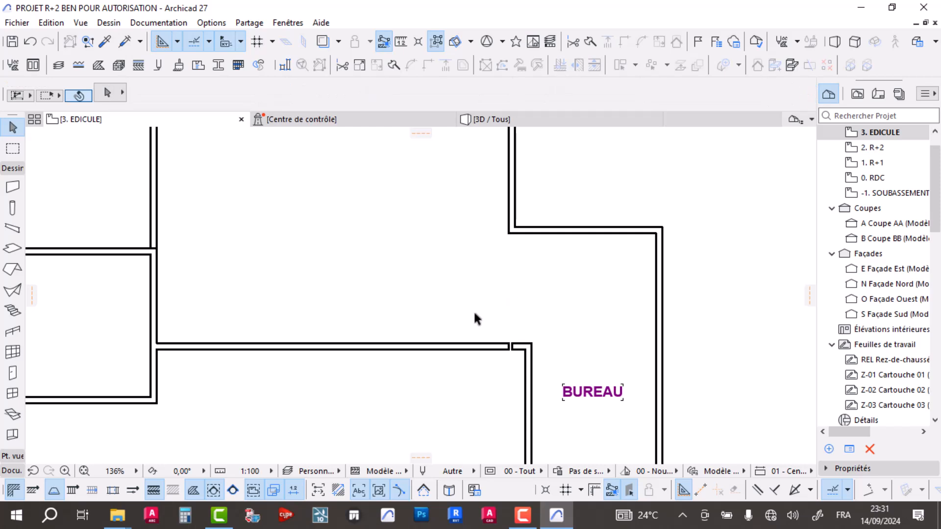
Step: Delete the short wall stub near BUREAU and intersect the long horizontal wall with BUREAU's west wall
{"action": "left_click", "coordinate": [513, 346]}
{"action": "key", "text": "Delete"}
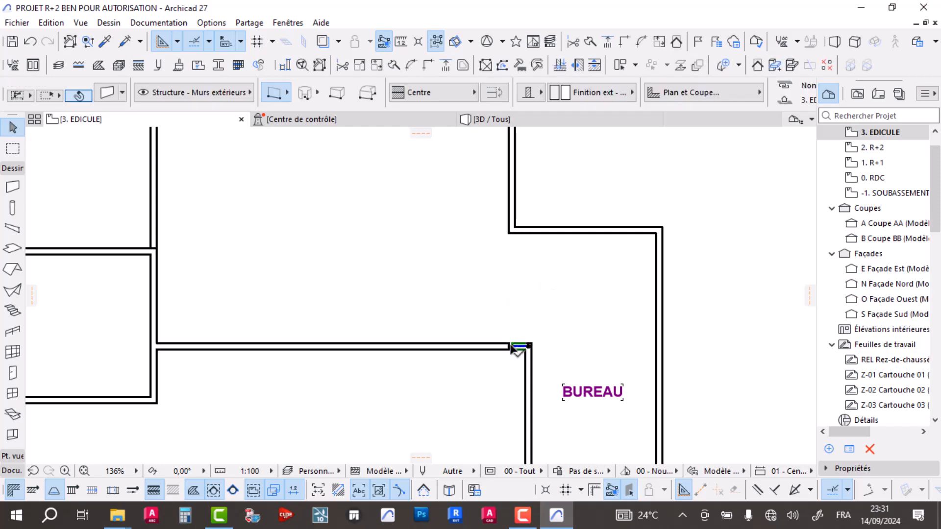
{"action": "left_click_drag", "start_coordinate": [549, 316], "coordinate": [409, 397]}
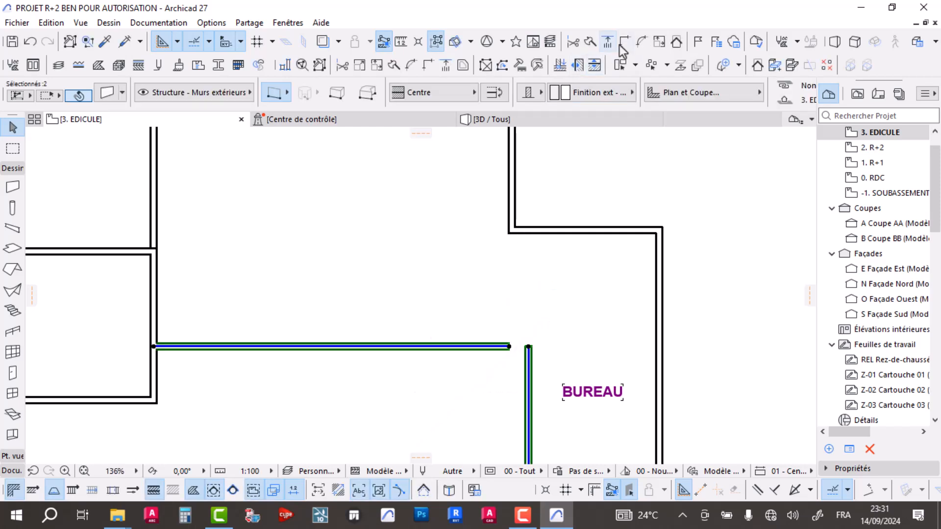
{"action": "left_click", "coordinate": [622, 208]}
{"action": "left_click", "coordinate": [620, 230]}
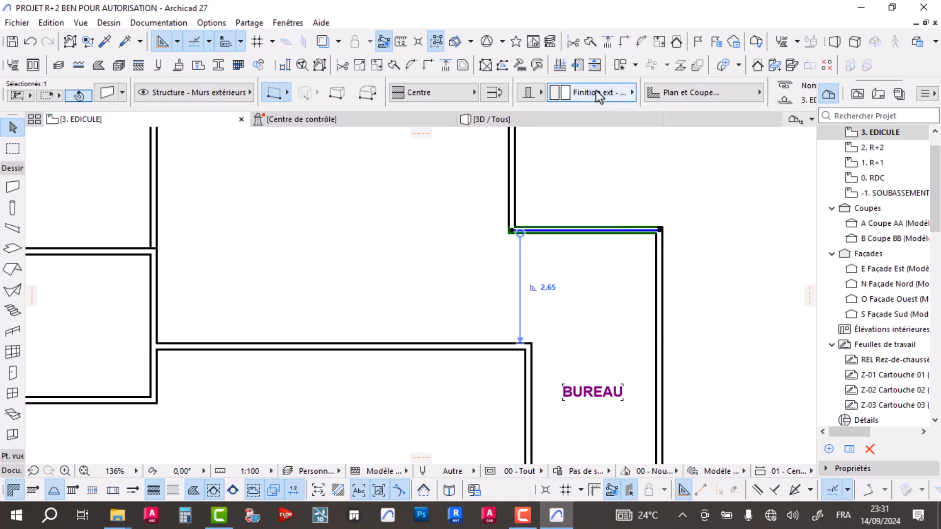
{"action": "left_click", "coordinate": [663, 281]}
{"action": "left_click", "coordinate": [532, 375]}
{"action": "scroll", "coordinate": [544, 273], "scroll_direction": "down", "scroll_amount": 2}
{"action": "scroll", "coordinate": [545, 270], "scroll_direction": "down", "scroll_amount": 1}
{"action": "middle_click_drag", "start_coordinate": [567, 385], "coordinate": [524, 377]}
{"action": "left_click", "coordinate": [516, 360]}
{"action": "left_click", "coordinate": [603, 335]}
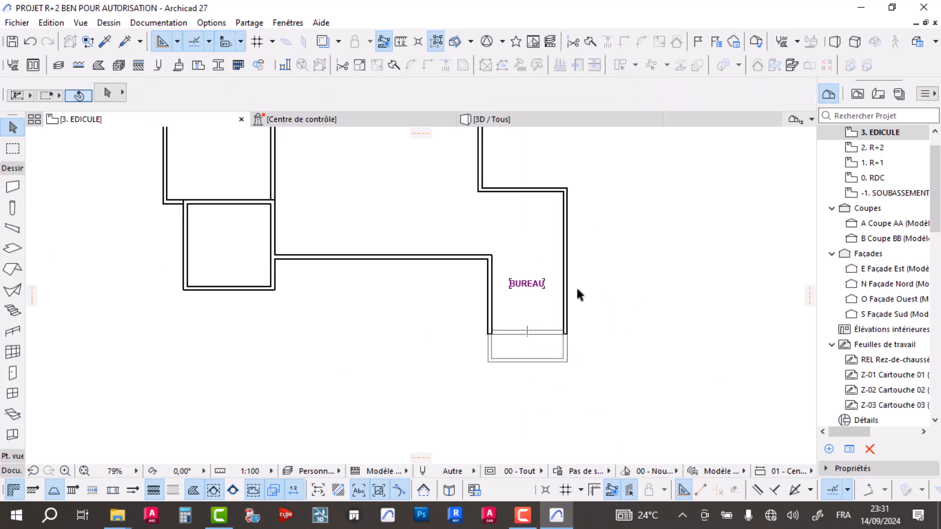
Step: Remove the upper east wall portion of the lower southwest room and intersect the adjoining walls of the room above into a corner
{"action": "scroll", "coordinate": [441, 288], "scroll_direction": "down", "scroll_amount": 2}
{"action": "scroll", "coordinate": [374, 325], "scroll_direction": "up", "scroll_amount": 4}
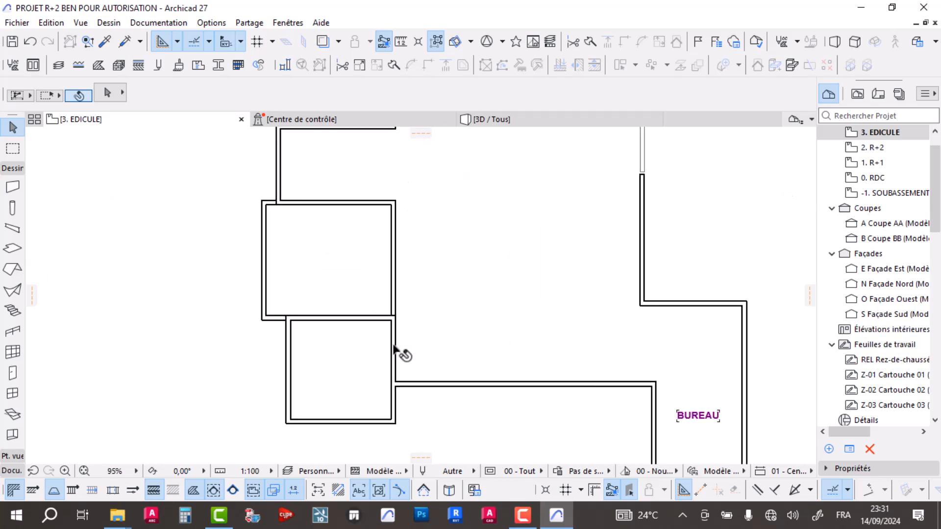
{"action": "left_click", "coordinate": [392, 301]}
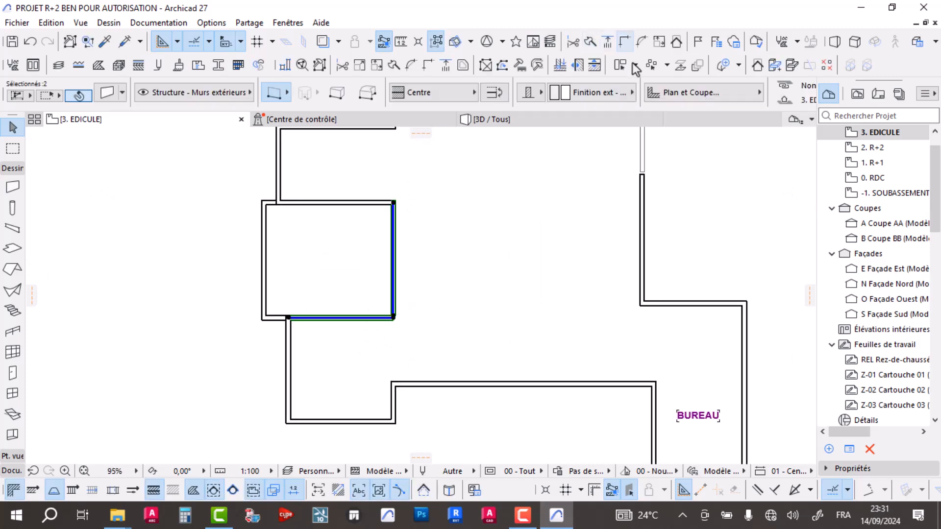
{"action": "left_click", "coordinate": [509, 223]}
Step: Transfer the perimeter wall's settings to the thin walls at the small recess on the east side
{"action": "scroll", "coordinate": [416, 227], "scroll_direction": "down", "scroll_amount": 2}
{"action": "scroll", "coordinate": [336, 238], "scroll_direction": "up", "scroll_amount": 4}
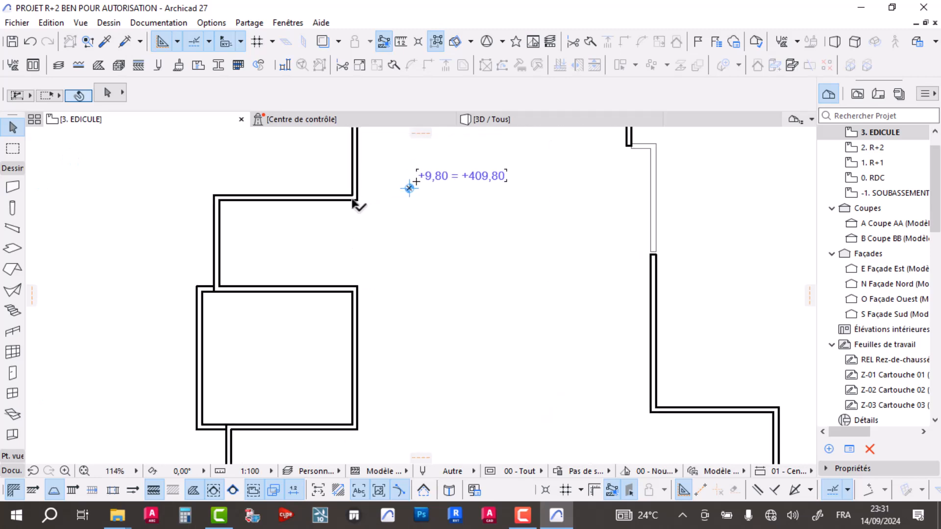
{"action": "middle_click_drag", "start_coordinate": [402, 314], "coordinate": [345, 233]}
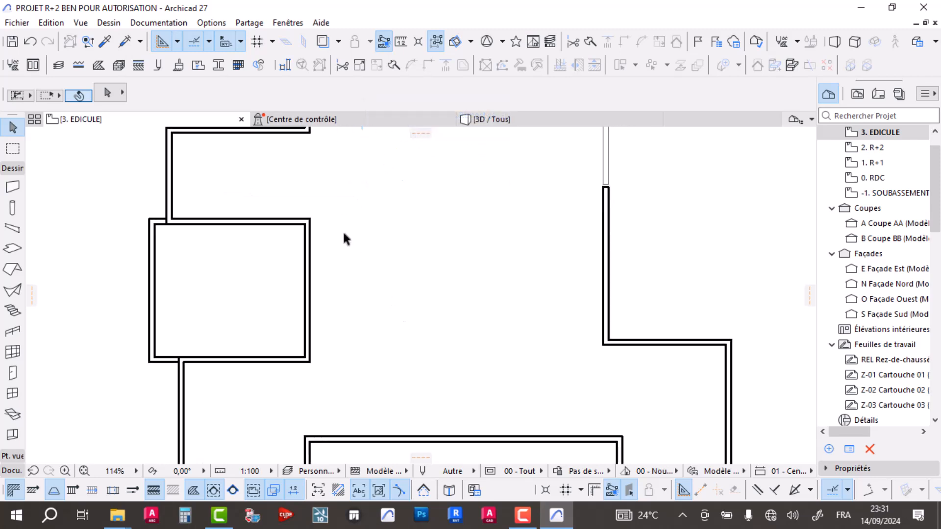
{"action": "scroll", "coordinate": [377, 294], "scroll_direction": "down", "scroll_amount": 3}
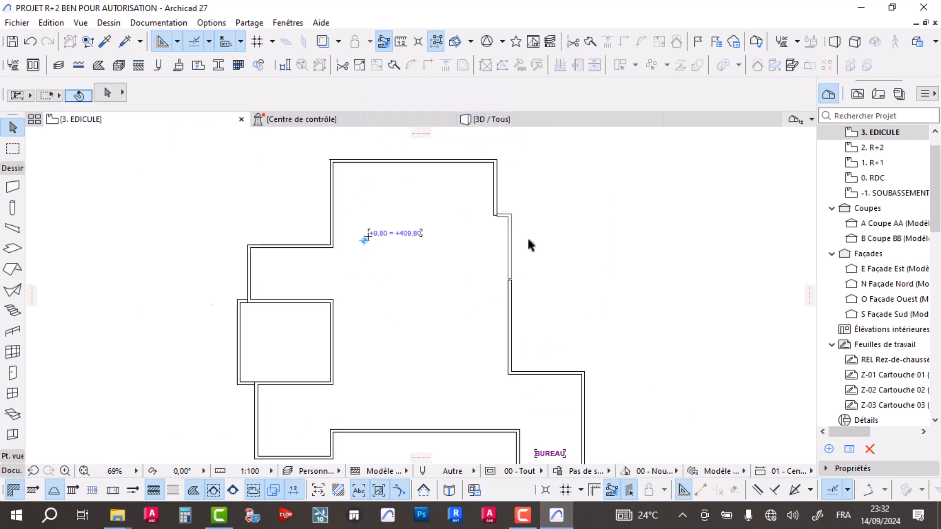
{"action": "scroll", "coordinate": [519, 198], "scroll_direction": "up", "scroll_amount": 5}
{"action": "left_click", "coordinate": [492, 268]}
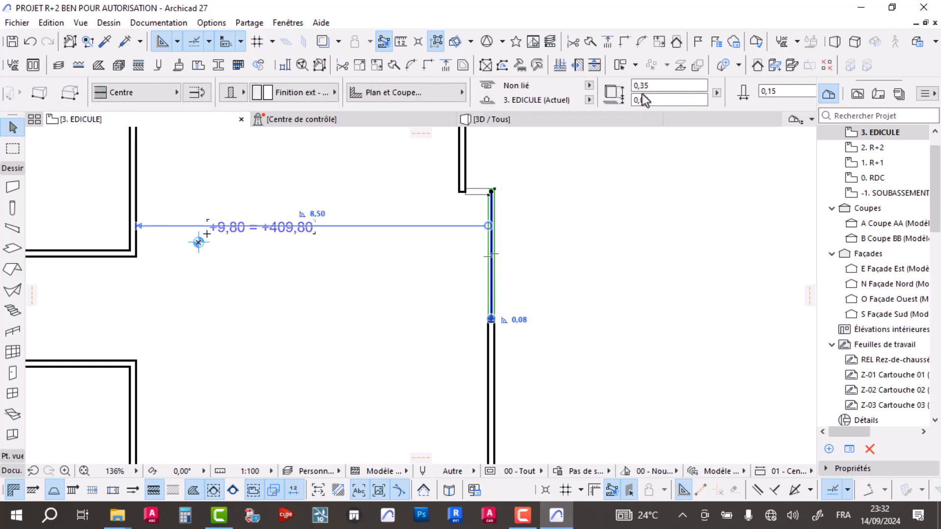
{"action": "key", "text": "Escape"}
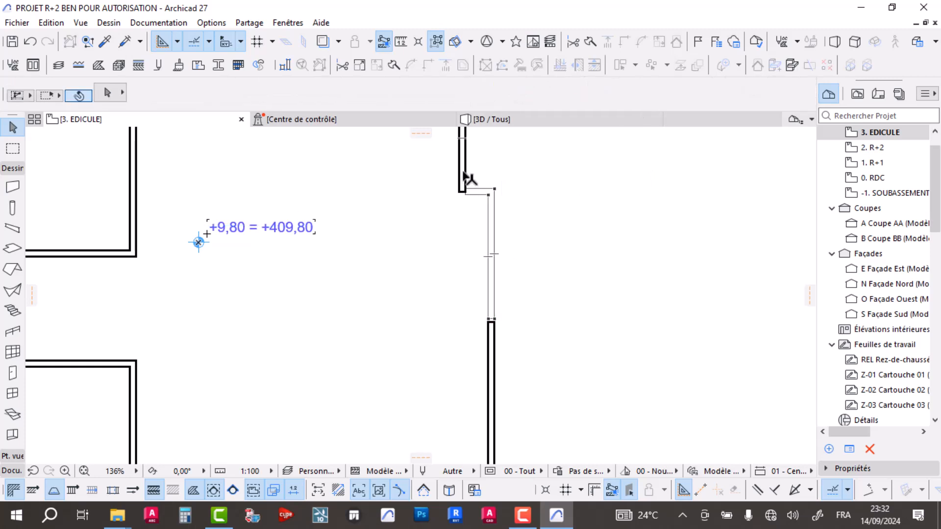
{"action": "left_click", "coordinate": [465, 177], "text": "alt"}
{"action": "left_click", "coordinate": [491, 192]}
{"action": "key", "text": "Escape"}
{"action": "key", "text": "Escape"}
Step: Delete the east recess's vertical wall segment and intersect the remaining perimeter walls to close its corners
{"action": "left_click", "coordinate": [489, 280]}
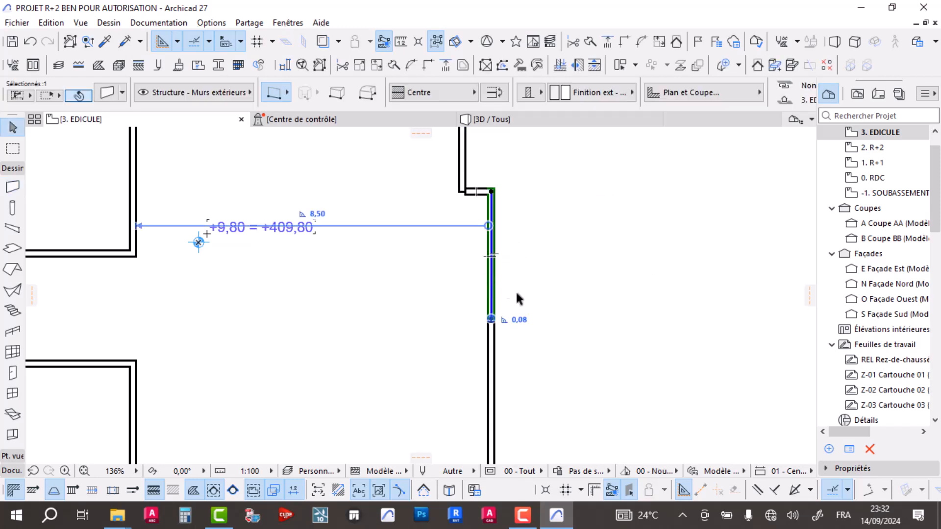
{"action": "key", "text": "Delete"}
{"action": "left_click_drag", "start_coordinate": [514, 167], "coordinate": [475, 333]}
{"action": "left_click", "coordinate": [621, 44]}
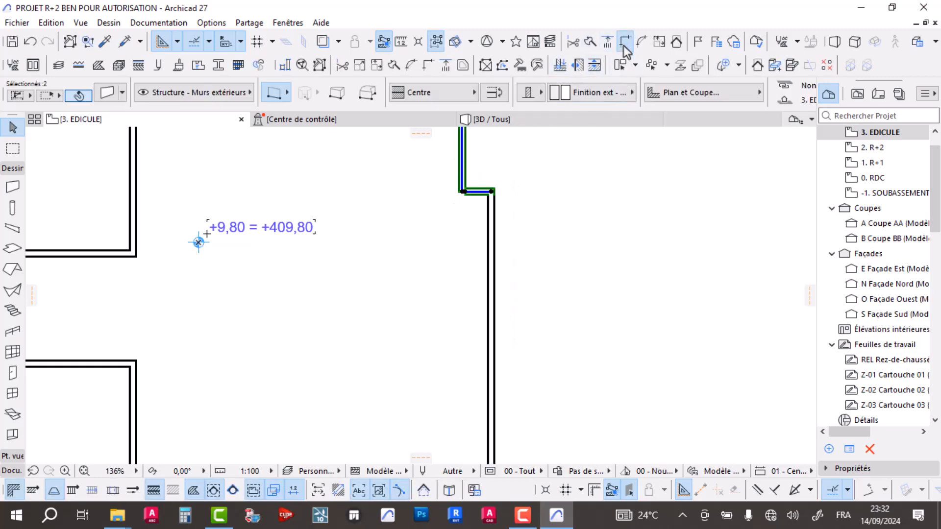
{"action": "left_click", "coordinate": [607, 213]}
{"action": "scroll", "coordinate": [520, 196], "scroll_direction": "down", "scroll_amount": 3}
Step: In the 3D view, lower the tall wall stub to parapet height by transferring the neighbouring parapet wall's settings
{"action": "left_click", "coordinate": [490, 119]}
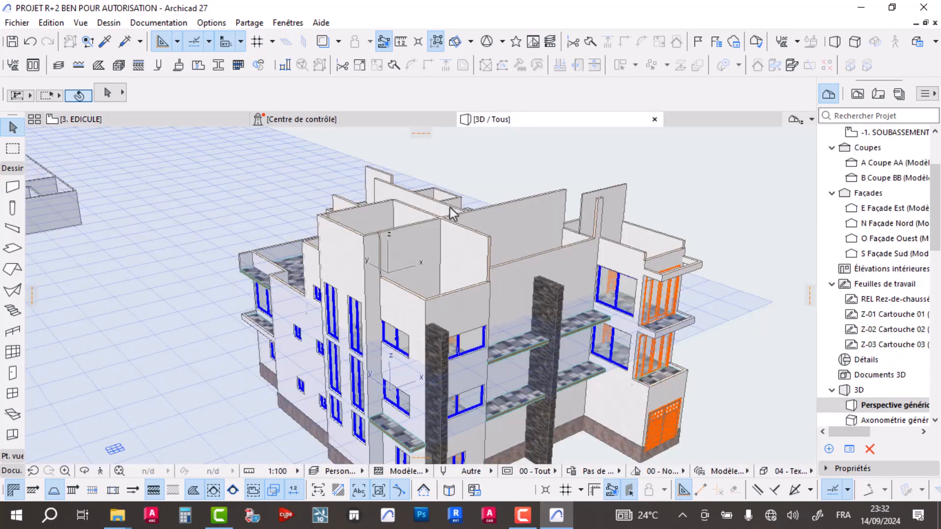
{"action": "middle_click_drag", "start_coordinate": [441, 325], "coordinate": [441, 286], "text": "shift"}
{"action": "scroll", "coordinate": [458, 302], "scroll_direction": "up", "scroll_amount": 5}
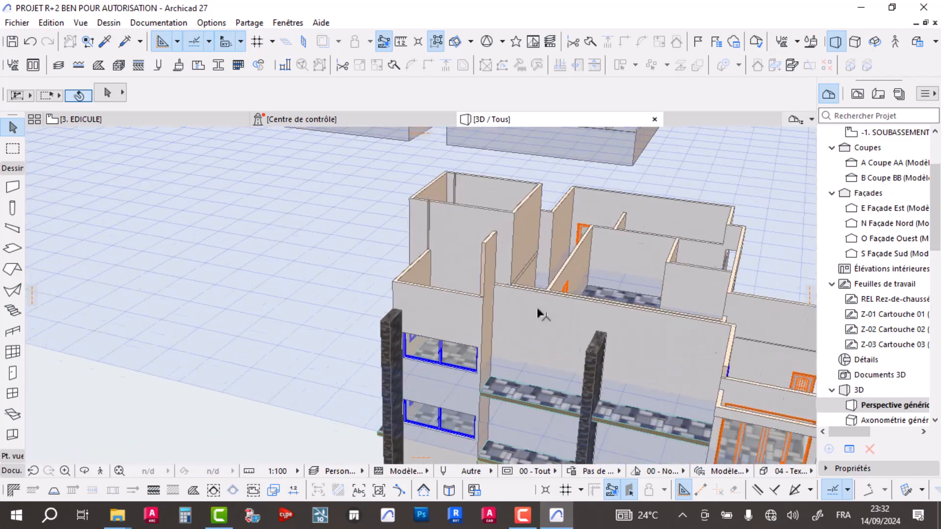
{"action": "left_click", "coordinate": [391, 259], "text": "alt"}
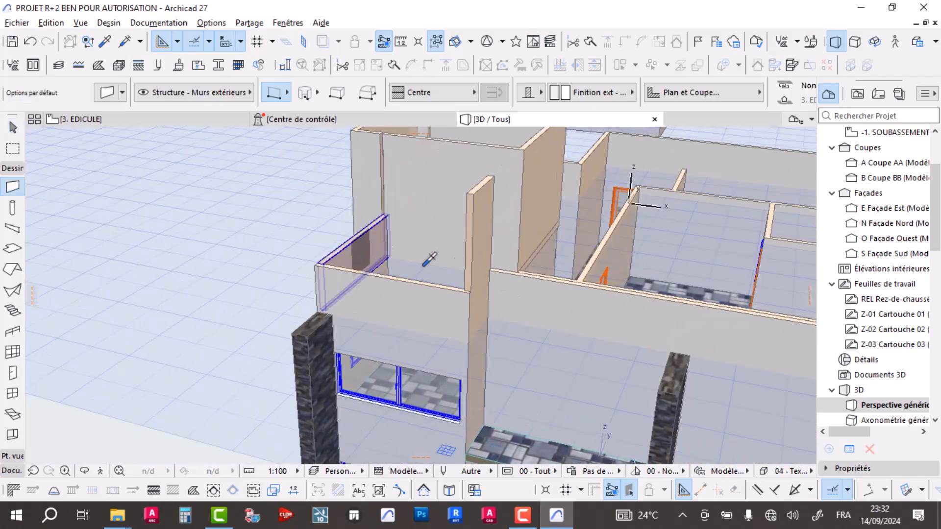
{"action": "key", "text": "Escape"}
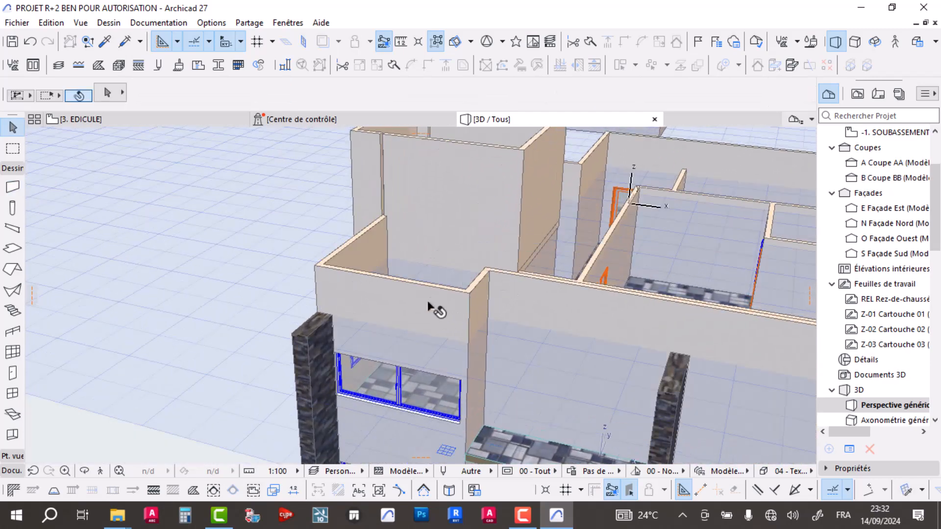
Step: Replace the tall block's short end wall with a corner by deleting it and intersecting its neighbours, and return to the EDICULE plan
{"action": "scroll", "coordinate": [427, 302], "scroll_direction": "down", "scroll_amount": 2}
{"action": "middle_click_drag", "start_coordinate": [431, 292], "coordinate": [347, 231], "text": "shift"}
{"action": "scroll", "coordinate": [347, 231], "scroll_direction": "up", "scroll_amount": 3}
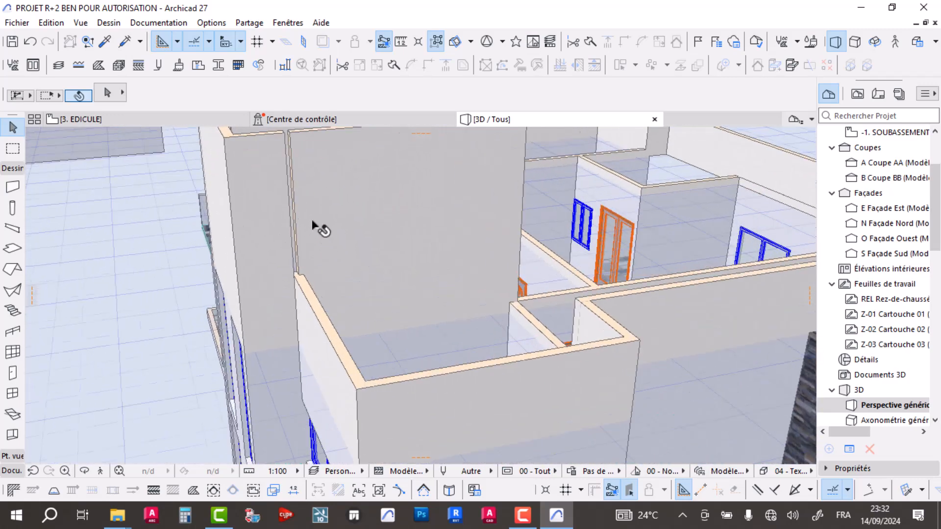
{"action": "left_click", "coordinate": [273, 172]}
{"action": "middle_click_drag", "start_coordinate": [273, 173], "coordinate": [309, 273], "text": "shift"}
{"action": "scroll", "coordinate": [259, 203], "scroll_direction": "up", "scroll_amount": 2}
{"action": "left_click", "coordinate": [260, 203]}
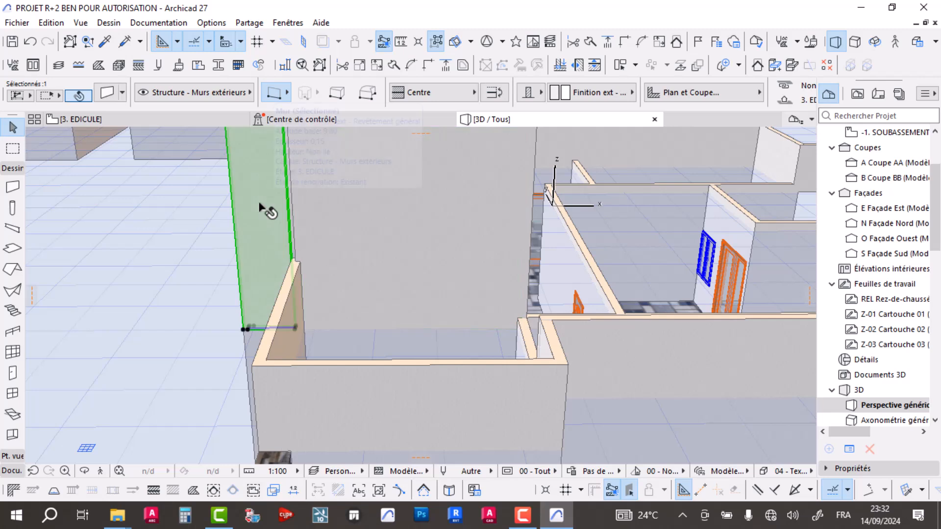
{"action": "left_click", "coordinate": [367, 191]}
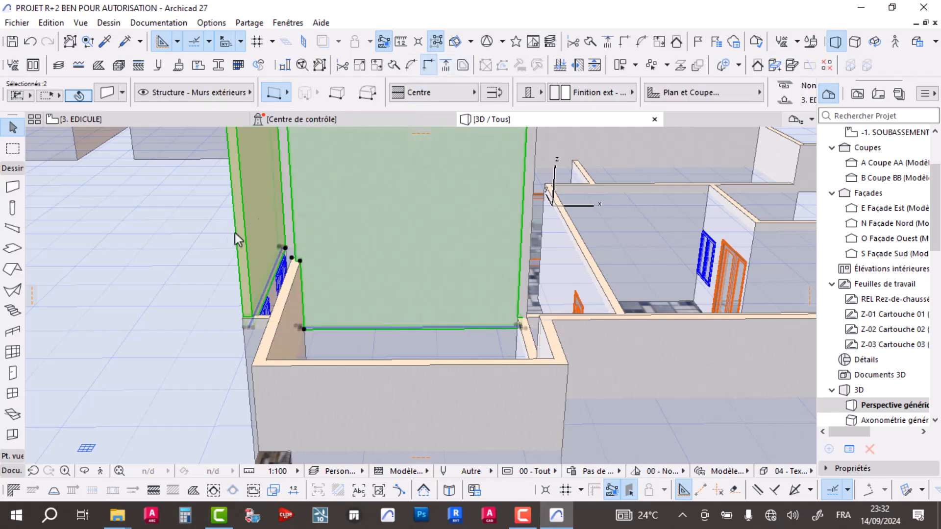
{"action": "left_click", "coordinate": [174, 219]}
{"action": "scroll", "coordinate": [225, 240], "scroll_direction": "down", "scroll_amount": 4}
{"action": "middle_click_drag", "start_coordinate": [418, 279], "coordinate": [354, 205], "text": "shift"}
{"action": "left_click", "coordinate": [160, 120]}
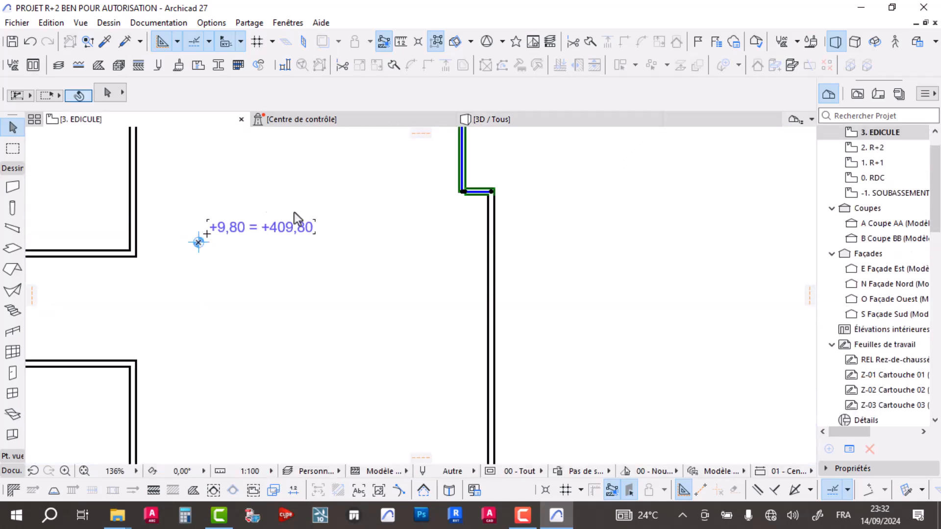
{"action": "key", "text": "d"}
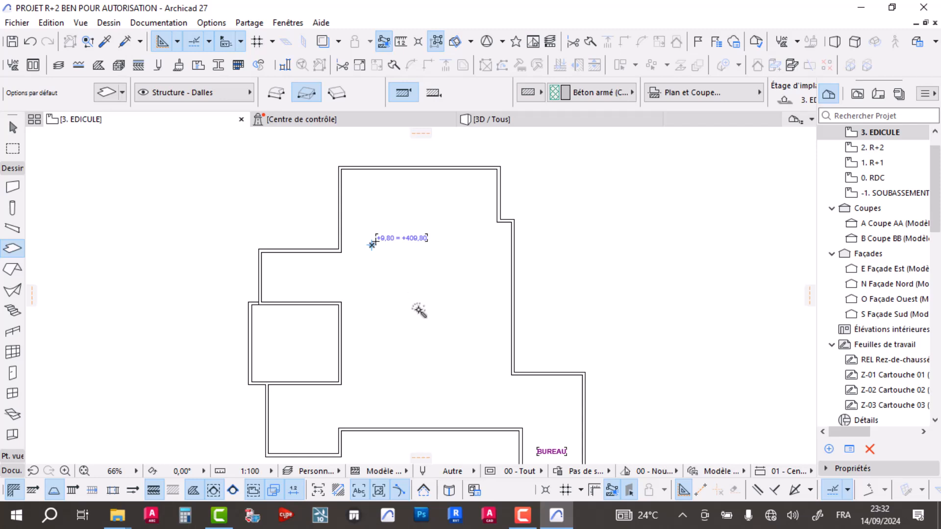
{"action": "middle_click_drag", "start_coordinate": [427, 306], "coordinate": [406, 256]}
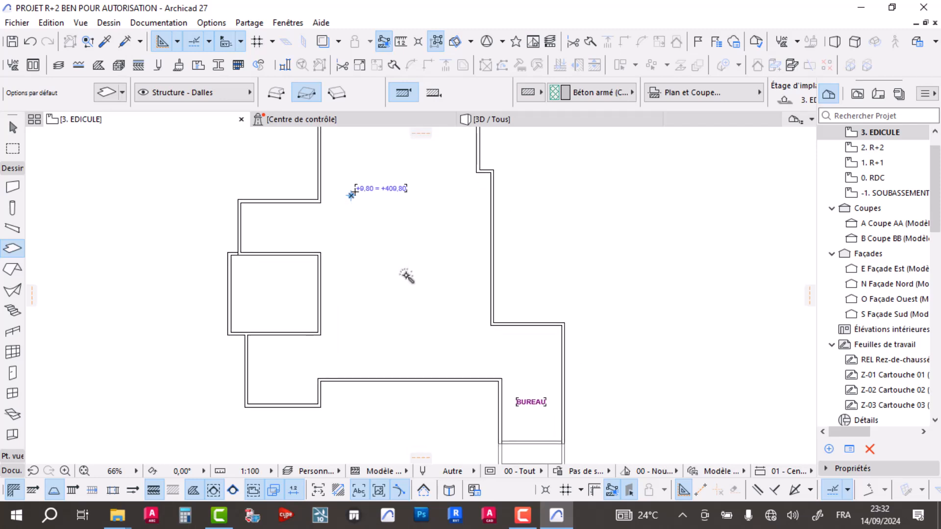
{"action": "middle_click_drag", "start_coordinate": [539, 414], "coordinate": [495, 331]}
{"action": "key", "text": "Escape"}
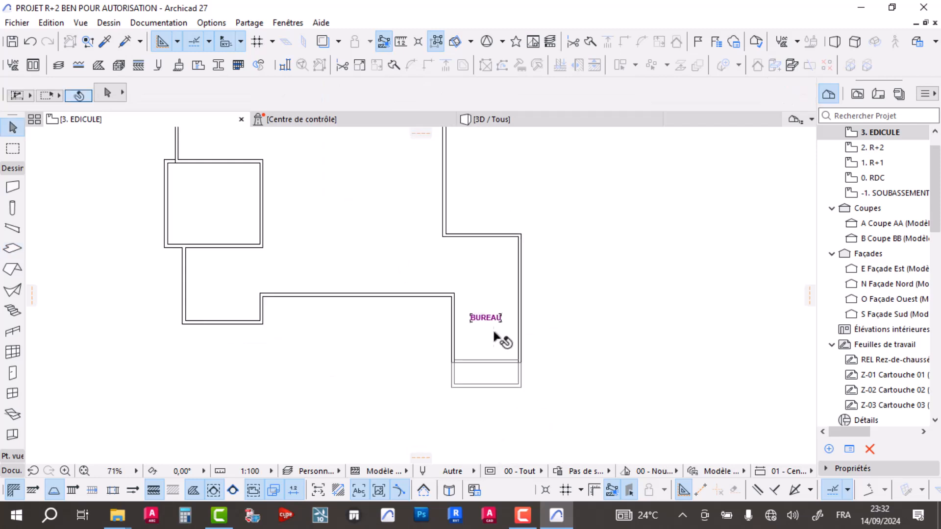
Step: Delete the thin cross wall below BUREAU and the two thin side walls beneath it
{"action": "scroll", "coordinate": [493, 334], "scroll_direction": "up", "scroll_amount": 4}
{"action": "left_click", "coordinate": [493, 392]}
{"action": "key", "text": "Delete"}
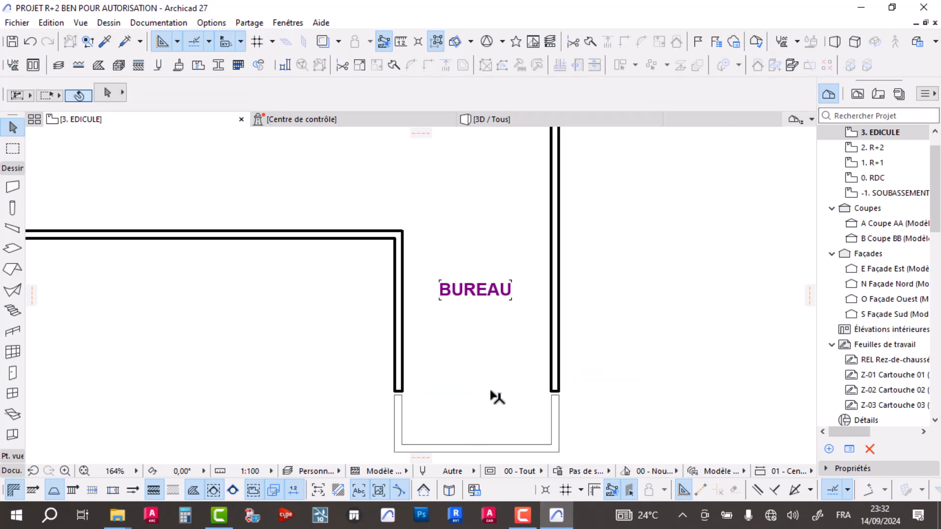
{"action": "left_click_drag", "start_coordinate": [591, 415], "coordinate": [375, 423]}
{"action": "key", "text": "Delete"}
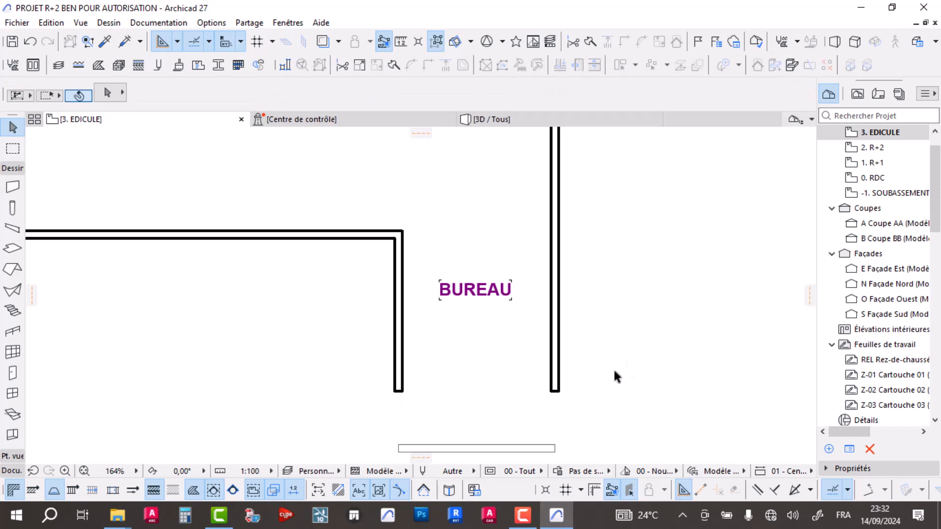
Step: Transfer the adjoining exterior wall's settings to the thin cross wall below BUREAU and intersect it with both side walls
{"action": "left_click", "coordinate": [553, 396], "text": "alt"}
{"action": "left_click", "coordinate": [540, 446], "text": "ctrl+alt"}
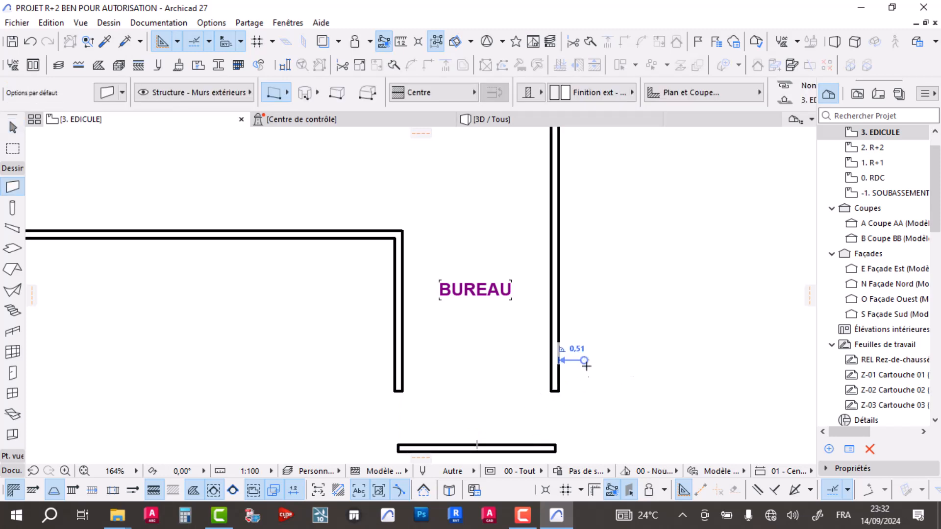
{"action": "key", "text": "Escape"}
{"action": "left_click_drag", "start_coordinate": [618, 369], "coordinate": [381, 452]}
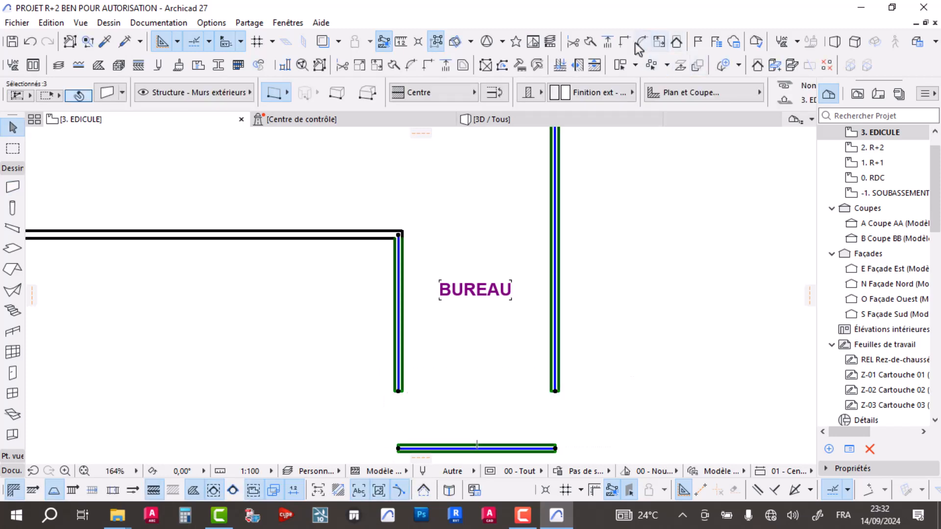
{"action": "left_click", "coordinate": [722, 236]}
Step: Delete the BUREAU label and create a slab filling the EDICULE perimeter walls with the Magic Wand
{"action": "left_click", "coordinate": [505, 300]}
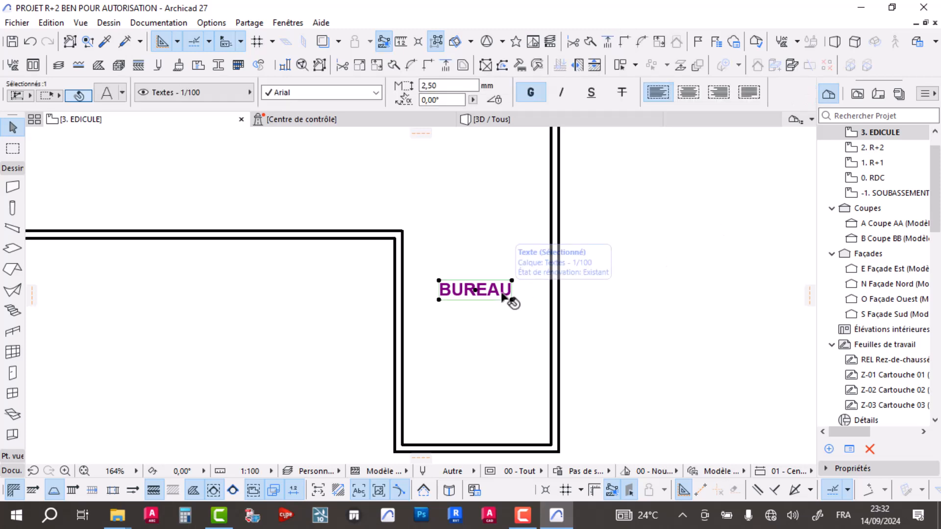
{"action": "key", "text": "Delete"}
{"action": "scroll", "coordinate": [501, 290], "scroll_direction": "down", "scroll_amount": 4}
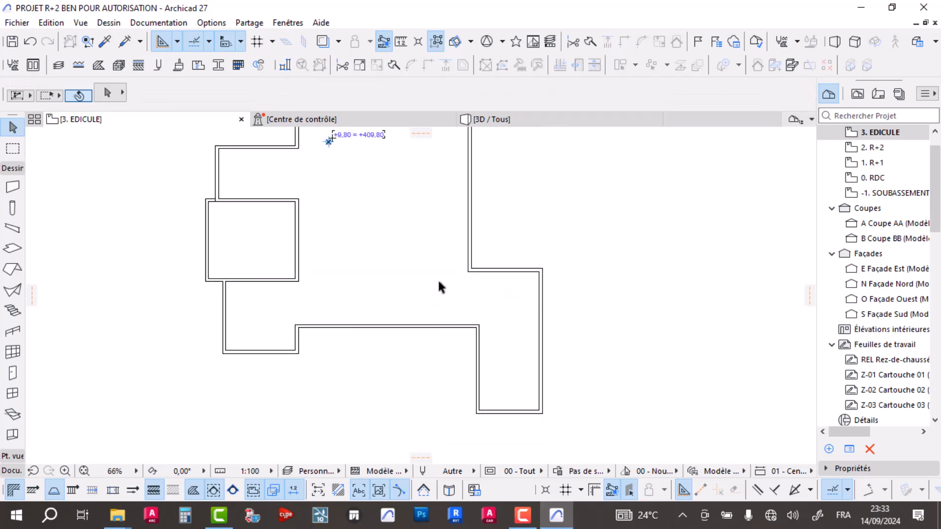
{"action": "middle_click_drag", "start_coordinate": [407, 290], "coordinate": [406, 353]}
{"action": "key", "text": "d"}
{"action": "key", "text": "space"}
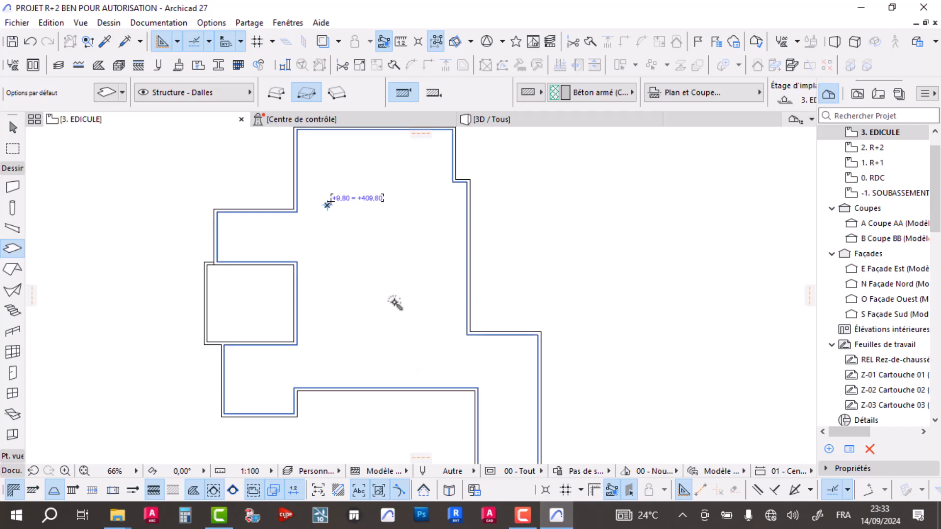
Step: In the 3D view, set the EDICULE slab's top surface to Carrelage - FOF CASSE 01
{"action": "left_click", "coordinate": [510, 121]}
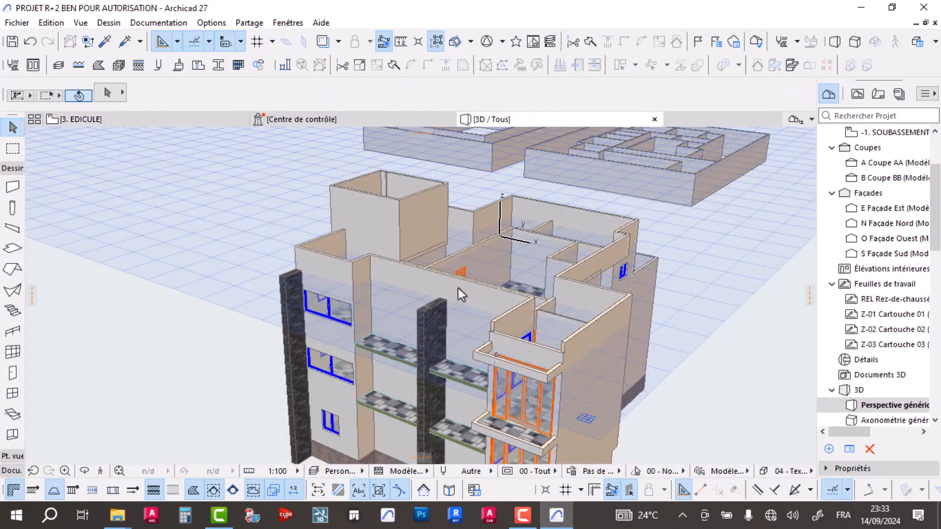
{"action": "middle_click_drag", "start_coordinate": [493, 272], "coordinate": [477, 307], "text": "shift"}
{"action": "left_click", "coordinate": [504, 266]}
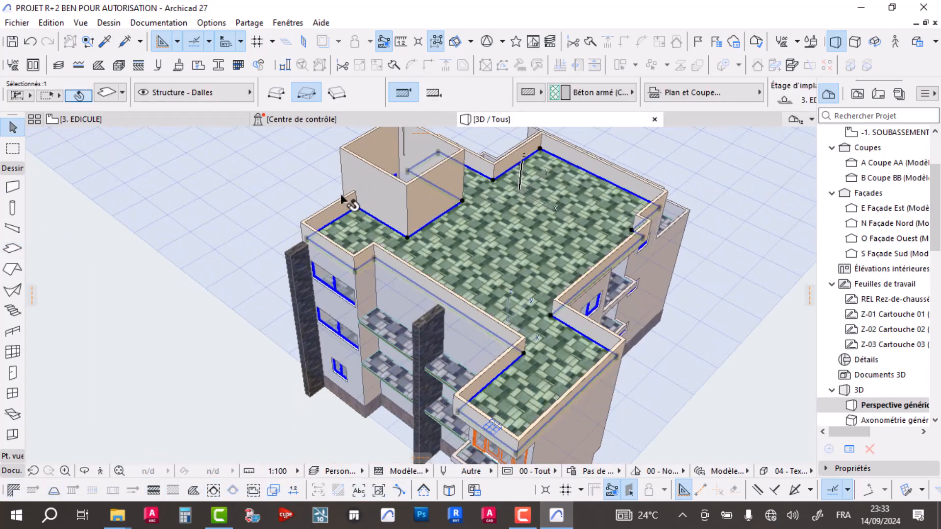
{"action": "left_click", "coordinate": [105, 96]}
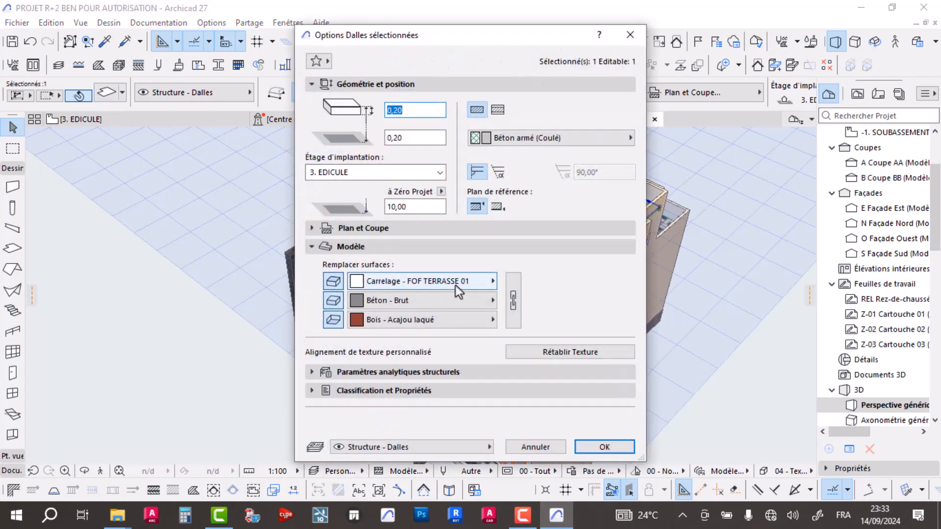
{"action": "left_click", "coordinate": [454, 284]}
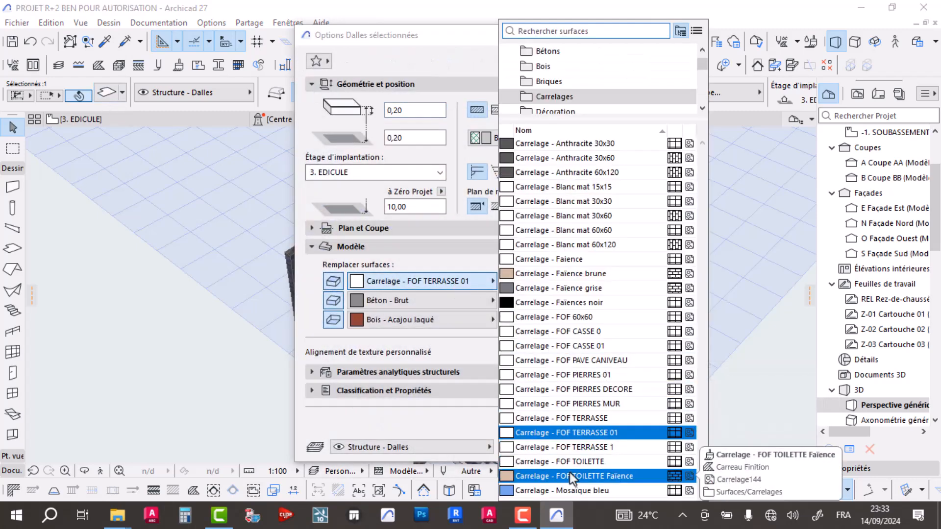
{"action": "left_click", "coordinate": [578, 347]}
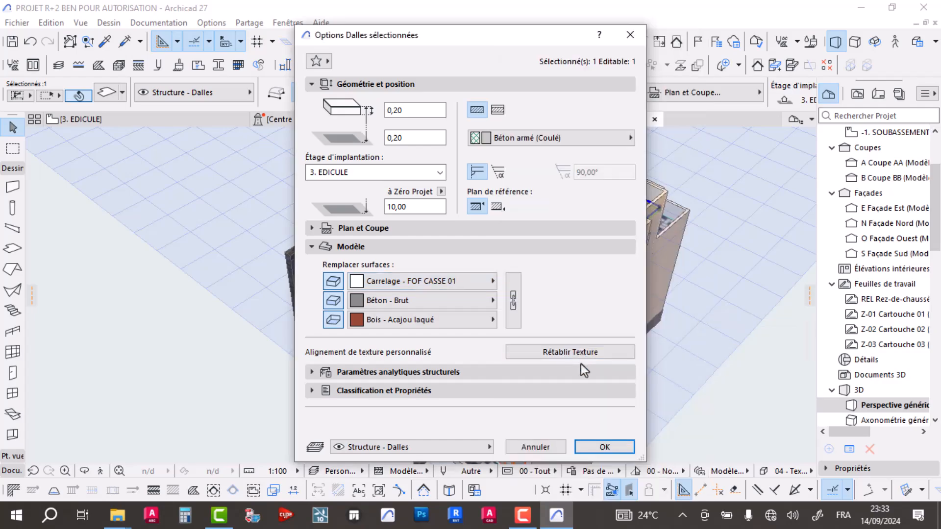
{"action": "left_click", "coordinate": [600, 446]}
{"action": "left_click", "coordinate": [700, 346]}
Step: Examine the overlap between the EDICULE parapet and the R+2 exterior wall above the paired windows
{"action": "scroll", "coordinate": [458, 193], "scroll_direction": "up", "scroll_amount": 3}
{"action": "middle_click_drag", "start_coordinate": [483, 329], "coordinate": [309, 279], "text": "shift"}
{"action": "scroll", "coordinate": [312, 254], "scroll_direction": "up", "scroll_amount": 4}
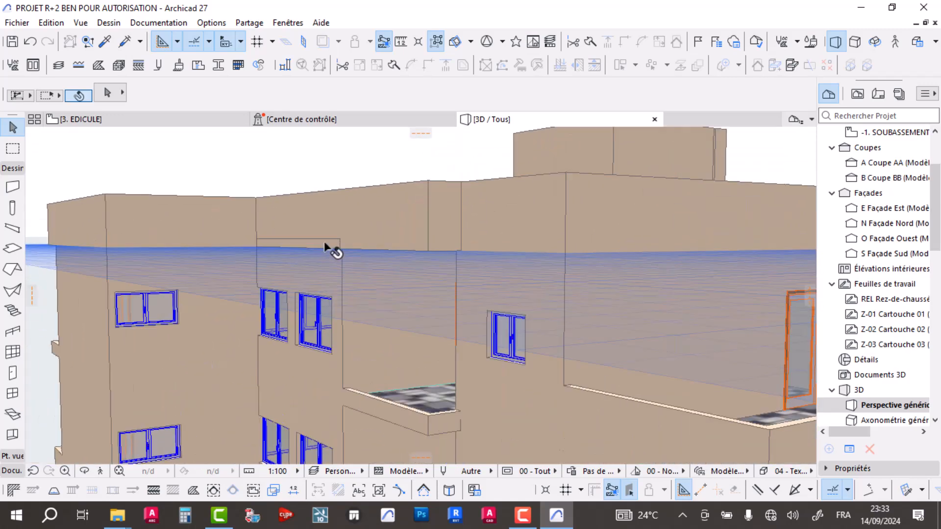
{"action": "middle_click_drag", "start_coordinate": [343, 249], "coordinate": [337, 276], "text": "shift"}
{"action": "left_click", "coordinate": [343, 222]}
{"action": "left_click", "coordinate": [324, 279], "text": "shift"}
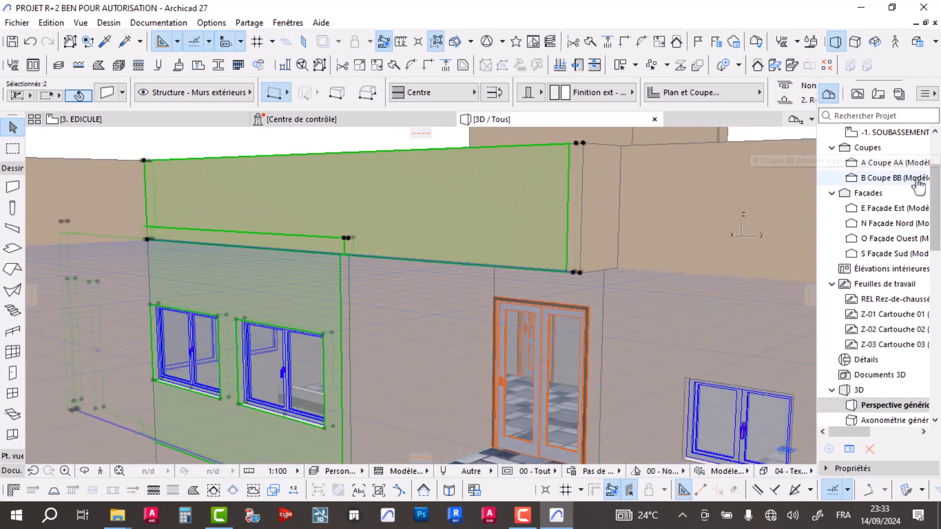
{"action": "scroll", "coordinate": [883, 201], "scroll_direction": "up", "scroll_amount": 2}
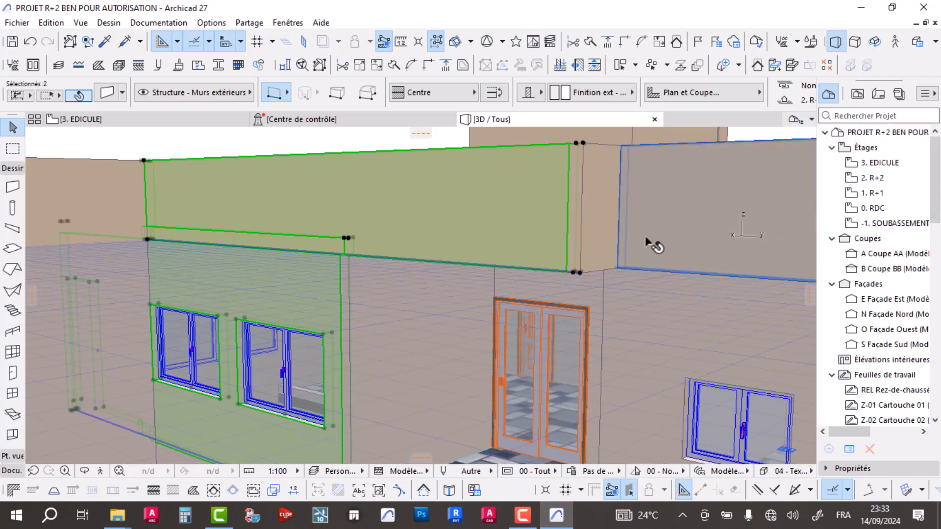
{"action": "scroll", "coordinate": [323, 295], "scroll_direction": "down", "scroll_amount": 2}
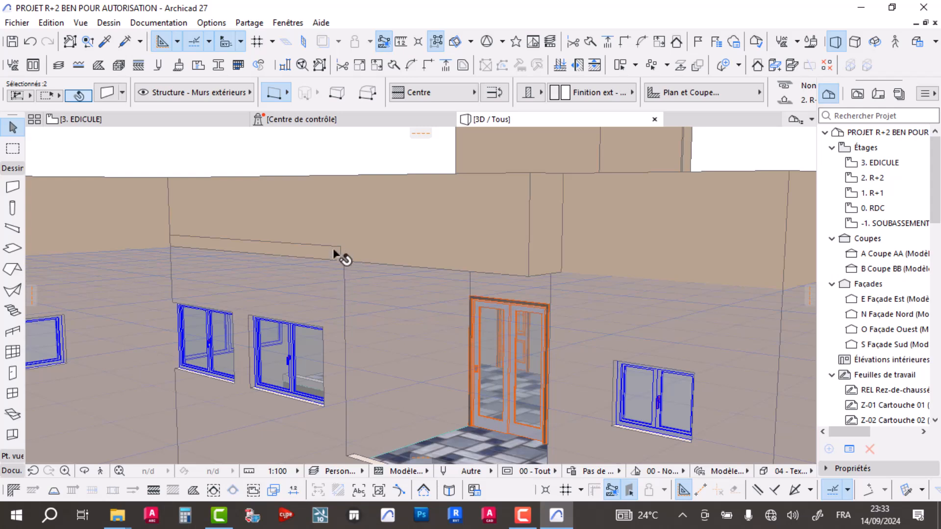
{"action": "left_click", "coordinate": [205, 137]}
Step: Review the R+2 storey's altitude and height in the storey settings, leaving them without changes
{"action": "left_click", "coordinate": [107, 23]}
{"action": "left_click", "coordinate": [166, 93]}
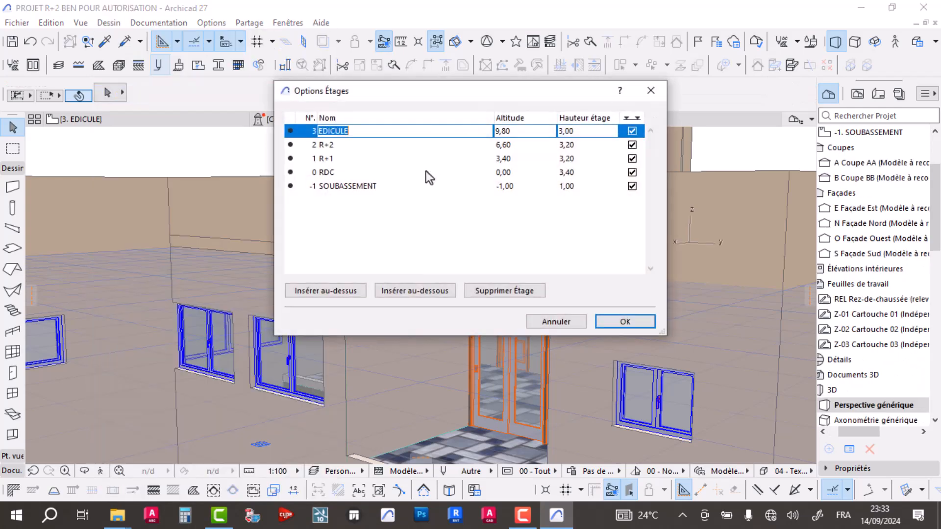
{"action": "left_click", "coordinate": [335, 145]}
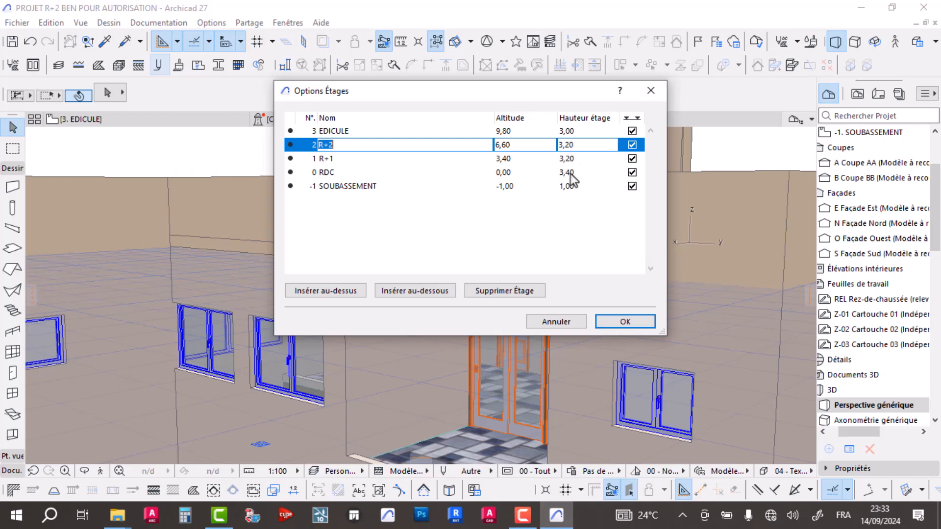
{"action": "key", "text": "Escape"}
Step: Check the height and base storey of the stacked R+1 and R+2 walls around the paired windows and the adjacent R+2 wall
{"action": "scroll", "coordinate": [366, 252], "scroll_direction": "down", "scroll_amount": 3}
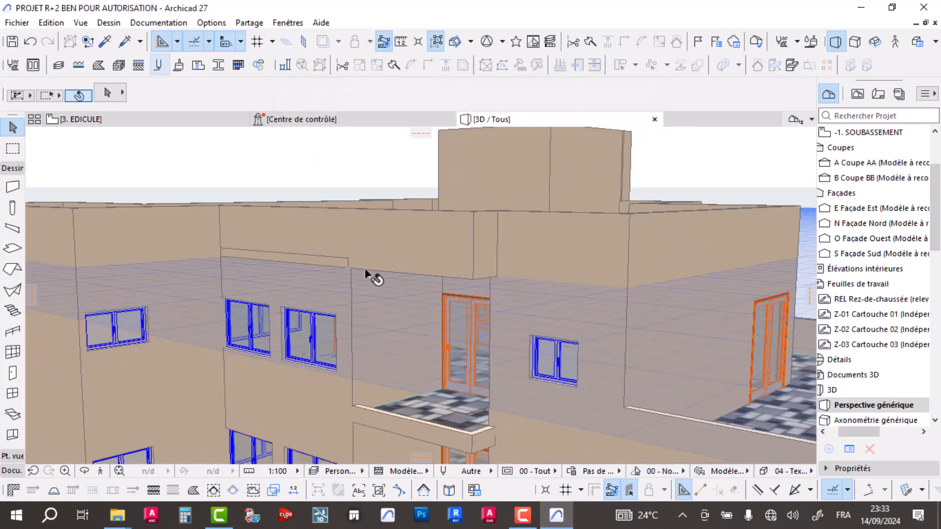
{"action": "middle_click_drag", "start_coordinate": [444, 407], "coordinate": [363, 256]}
{"action": "left_click", "coordinate": [216, 236]}
{"action": "scroll", "coordinate": [214, 280], "scroll_direction": "up", "scroll_amount": 3}
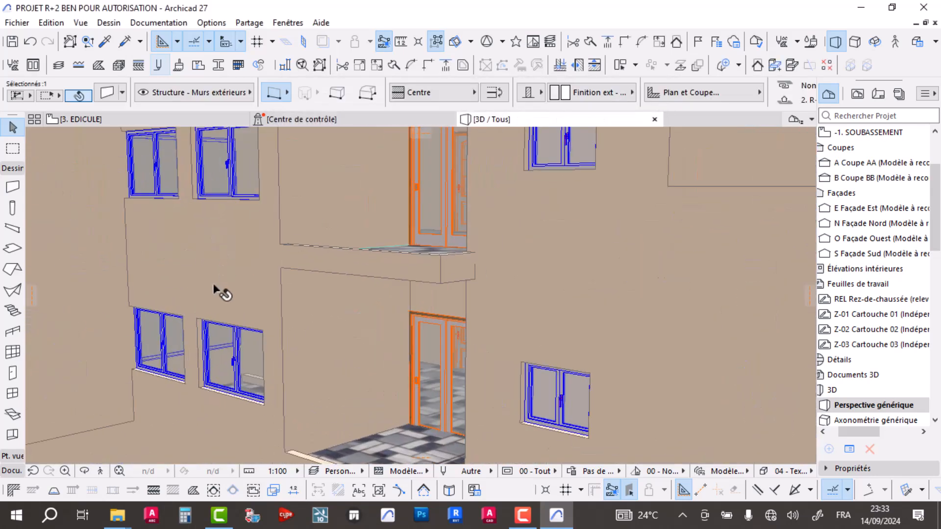
{"action": "left_click", "coordinate": [217, 283], "text": "shift"}
{"action": "scroll", "coordinate": [259, 257], "scroll_direction": "down", "scroll_amount": 5}
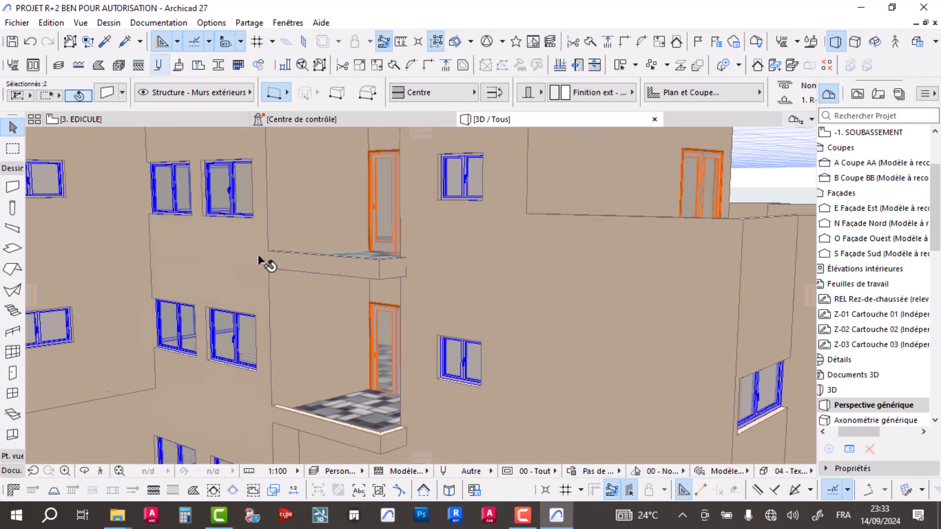
{"action": "scroll", "coordinate": [676, 98], "scroll_direction": "down", "scroll_amount": 3}
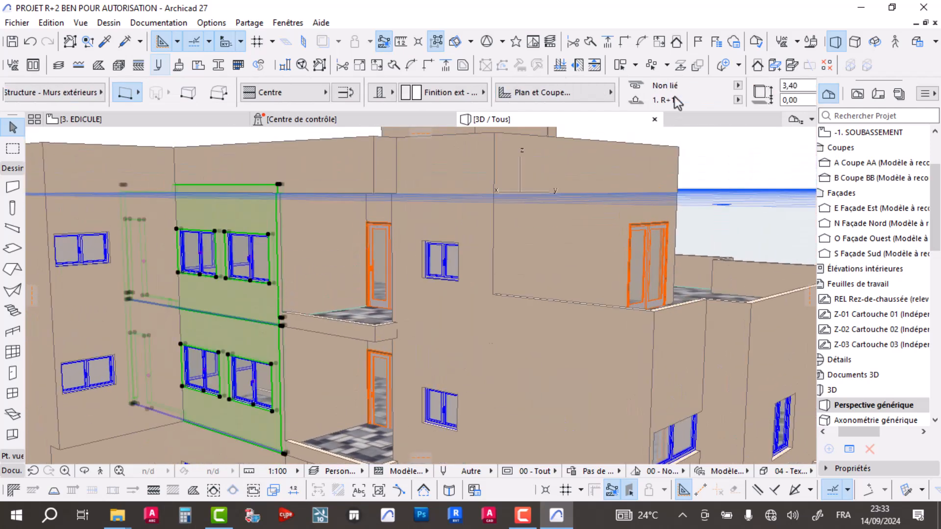
{"action": "key", "text": "Escape"}
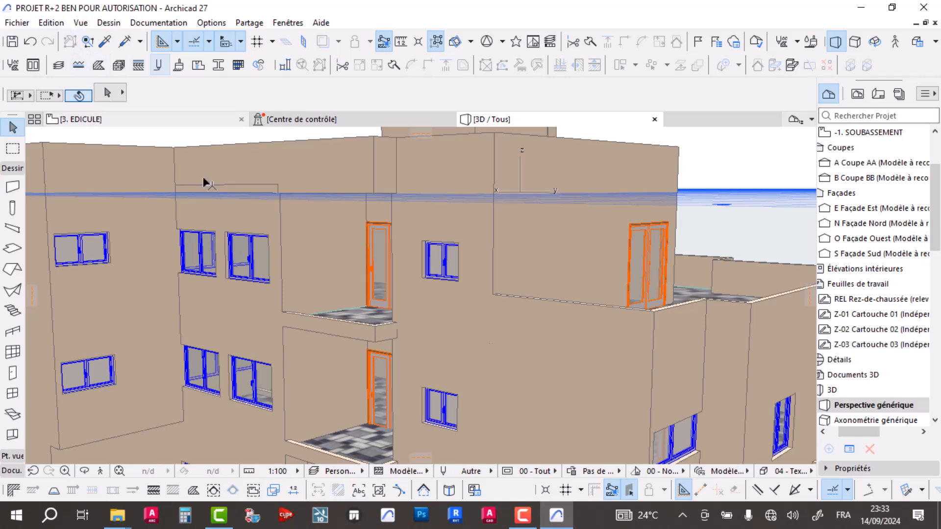
{"action": "left_click", "coordinate": [99, 65]}
{"action": "left_click", "coordinate": [142, 317]}
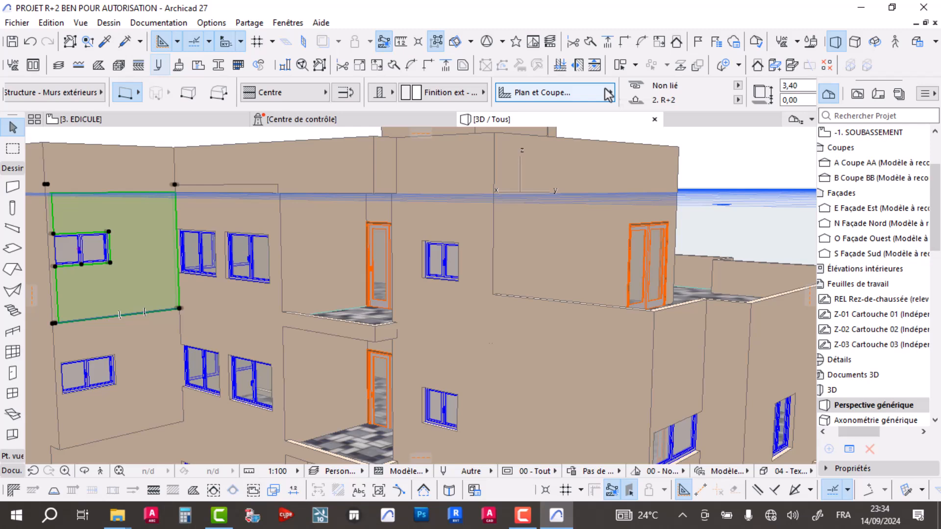
{"action": "scroll", "coordinate": [332, 309], "scroll_direction": "down", "scroll_amount": 1}
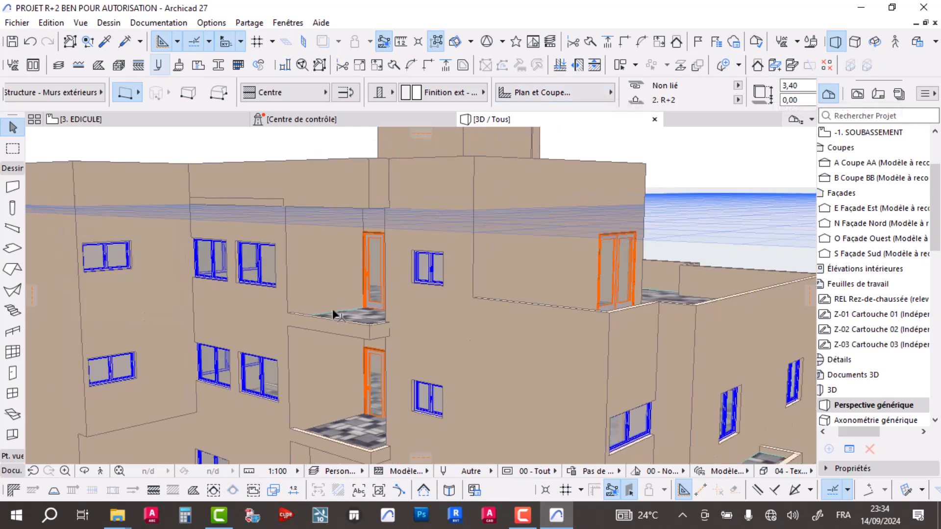
{"action": "key", "text": "Escape"}
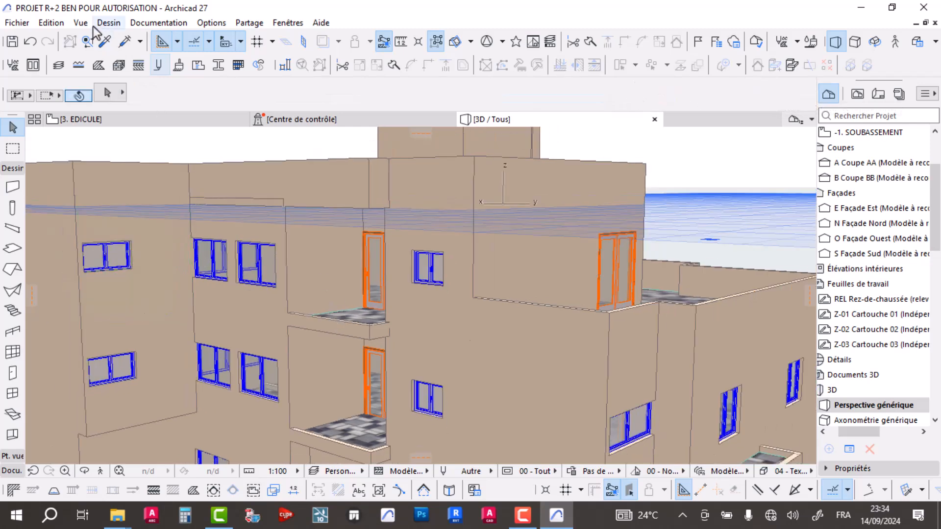
Step: Set the storey heights of R+2 and R+1 to 3,40 in the storey settings
{"action": "left_click", "coordinate": [108, 23]}
{"action": "left_click", "coordinate": [142, 93]}
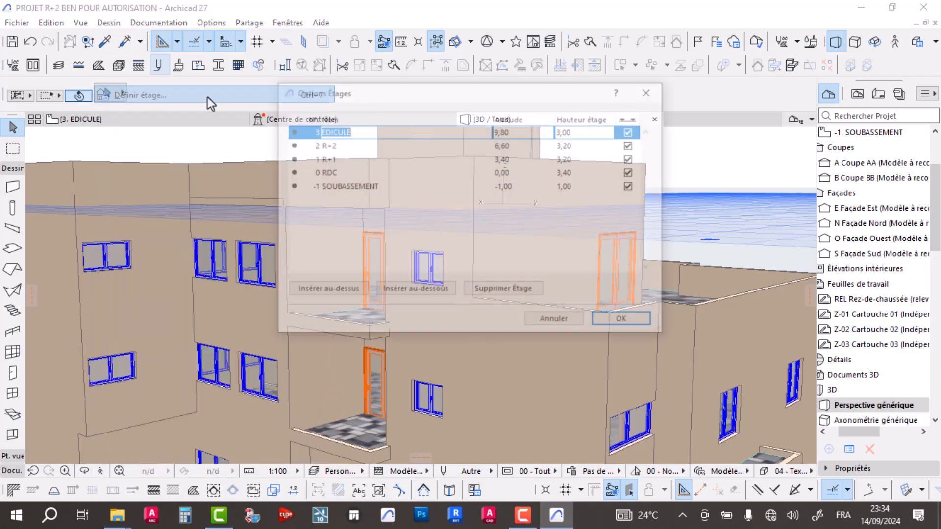
{"action": "left_click", "coordinate": [430, 145]}
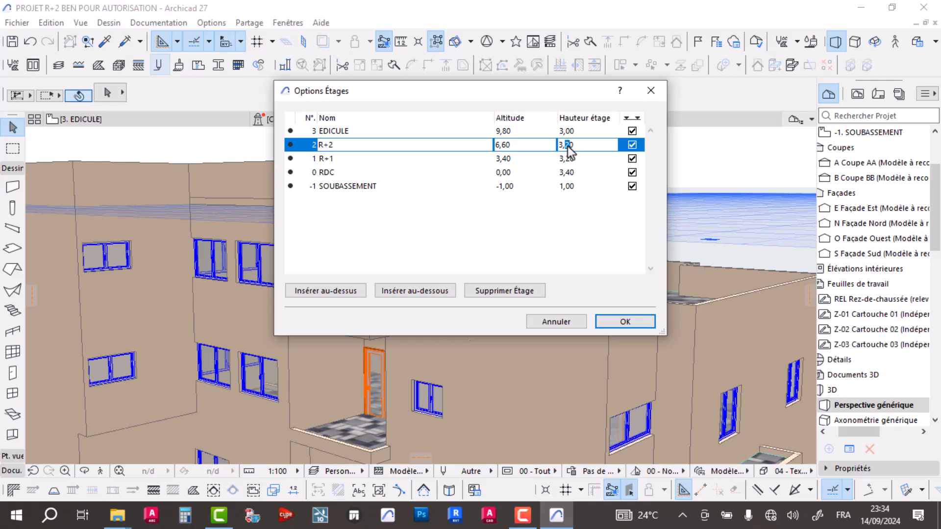
{"action": "left_click", "coordinate": [565, 158]}
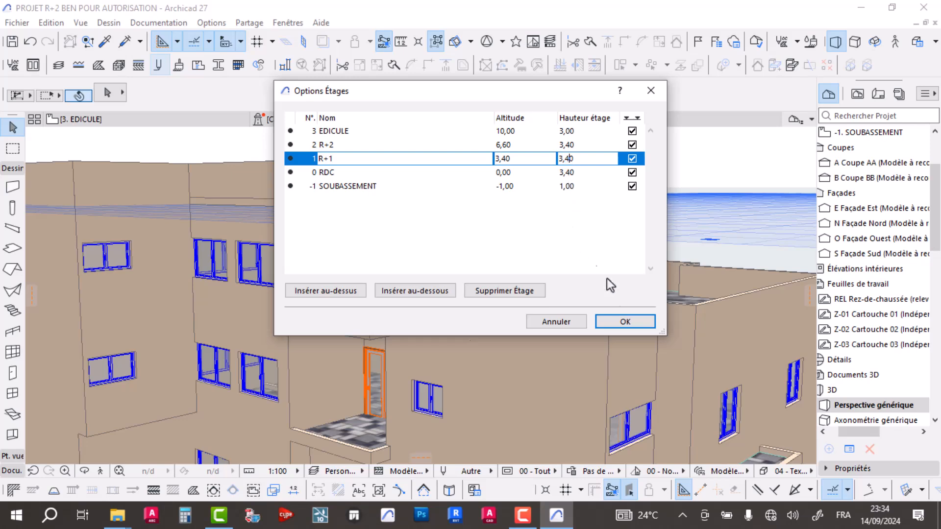
{"action": "left_click", "coordinate": [625, 322]}
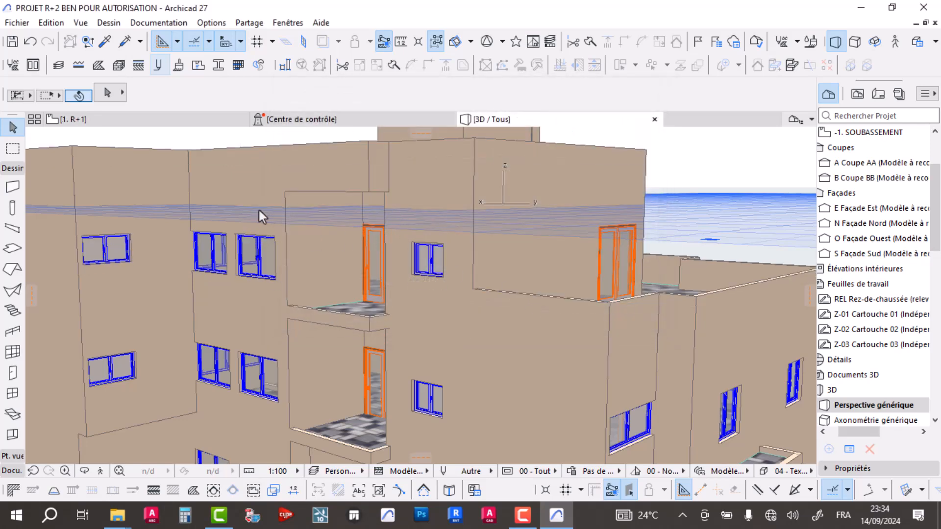
Step: Inspect the stacked exterior walls around the paired windows, and examine the façades, balconies and roof terraces from several sides
{"action": "left_click_drag", "start_coordinate": [507, 301], "coordinate": [412, 316]}
{"action": "left_click", "coordinate": [217, 276]}
{"action": "left_click", "coordinate": [233, 318], "text": "shift"}
{"action": "scroll", "coordinate": [242, 297], "scroll_direction": "up", "scroll_amount": 2}
{"action": "scroll", "coordinate": [242, 297], "scroll_direction": "up", "scroll_amount": 5}
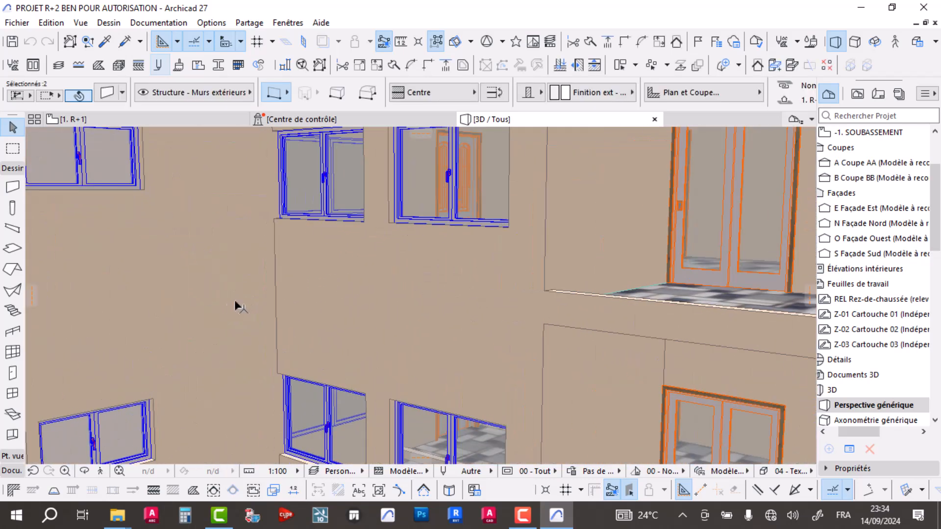
{"action": "key", "text": "Escape"}
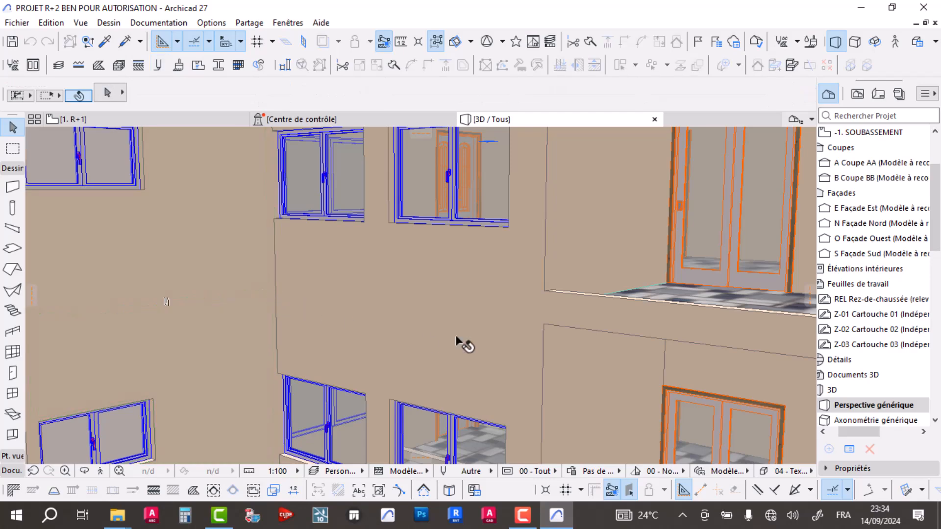
{"action": "scroll", "coordinate": [462, 342], "scroll_direction": "down", "scroll_amount": 5}
{"action": "middle_click_drag", "start_coordinate": [534, 246], "coordinate": [393, 257], "text": "shift"}
{"action": "scroll", "coordinate": [412, 276], "scroll_direction": "down", "scroll_amount": 3}
{"action": "middle_click_drag", "start_coordinate": [448, 281], "coordinate": [348, 310], "text": "shift"}
{"action": "middle_click_drag", "start_coordinate": [411, 316], "coordinate": [510, 307], "text": "shift"}
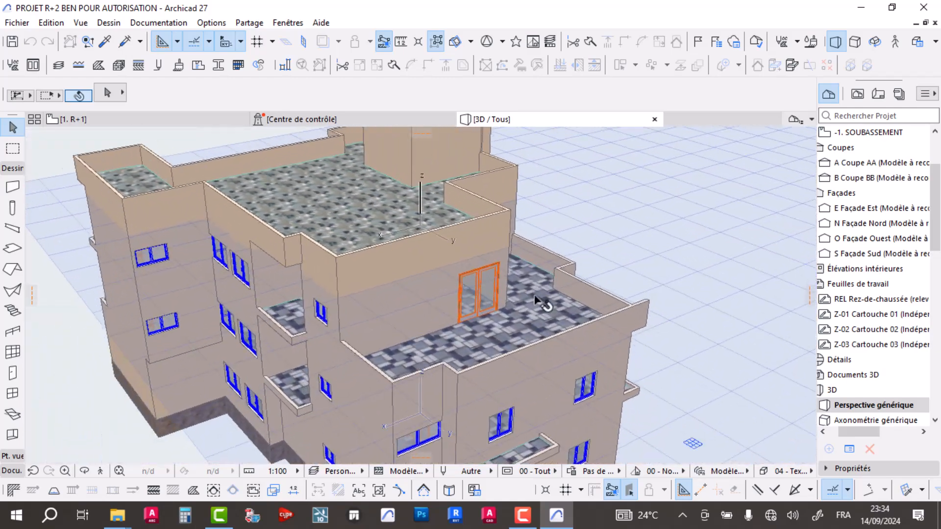
{"action": "middle_click_drag", "start_coordinate": [632, 342], "coordinate": [575, 292], "text": "shift"}
{"action": "middle_click_drag", "start_coordinate": [626, 257], "coordinate": [400, 319], "text": "shift"}
{"action": "middle_click_drag", "start_coordinate": [272, 333], "coordinate": [358, 297], "text": "shift"}
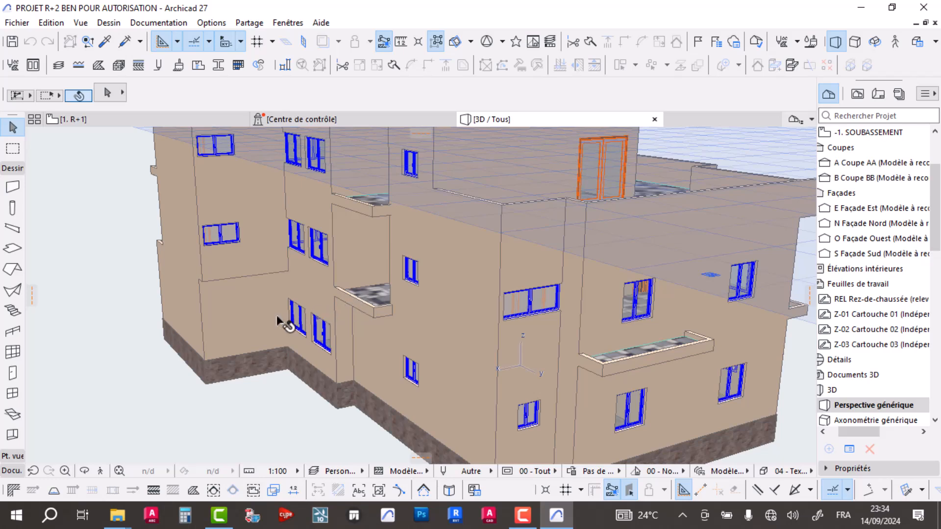
{"action": "middle_click_drag", "start_coordinate": [308, 337], "coordinate": [331, 347], "text": "shift"}
{"action": "middle_click_drag", "start_coordinate": [335, 253], "coordinate": [188, 169], "text": "shift"}
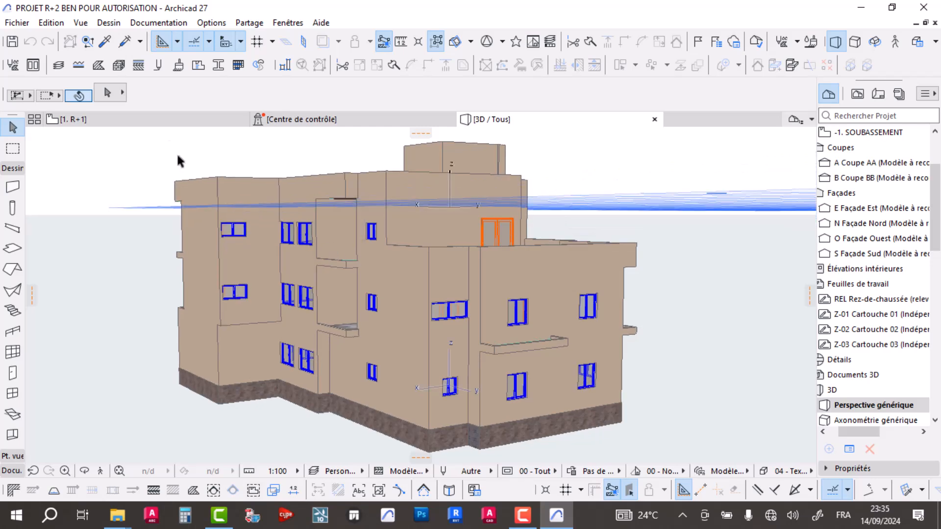
Step: Open the 0. RDC floor plan
{"action": "scroll", "coordinate": [876, 166], "scroll_direction": "up", "scroll_amount": 3}
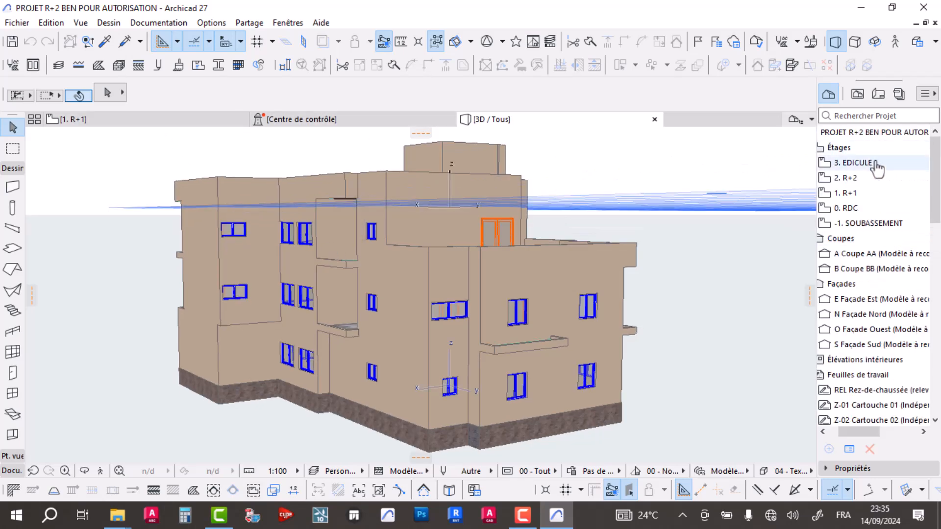
{"action": "double_click", "coordinate": [868, 208]}
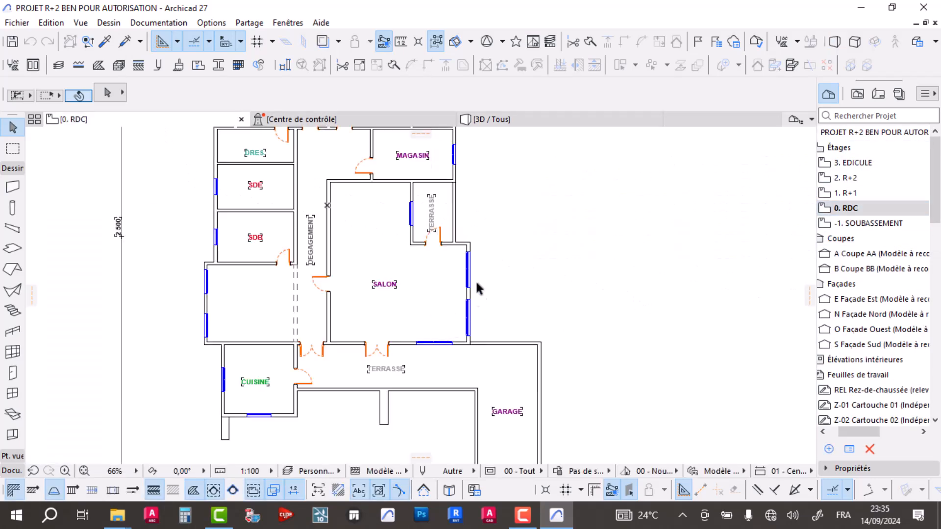
Step: Move the SALON's exterior wall with the two windows 1 m outward on the RDC plan
{"action": "scroll", "coordinate": [474, 294], "scroll_direction": "up", "scroll_amount": 5}
{"action": "scroll", "coordinate": [471, 255], "scroll_direction": "down", "scroll_amount": 4}
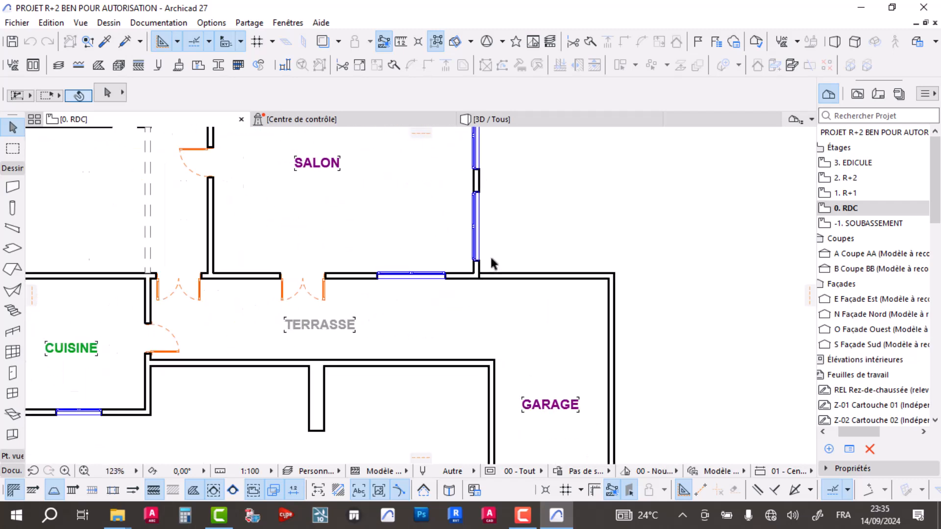
{"action": "scroll", "coordinate": [496, 372], "scroll_direction": "up", "scroll_amount": 6}
{"action": "left_click", "coordinate": [482, 293]}
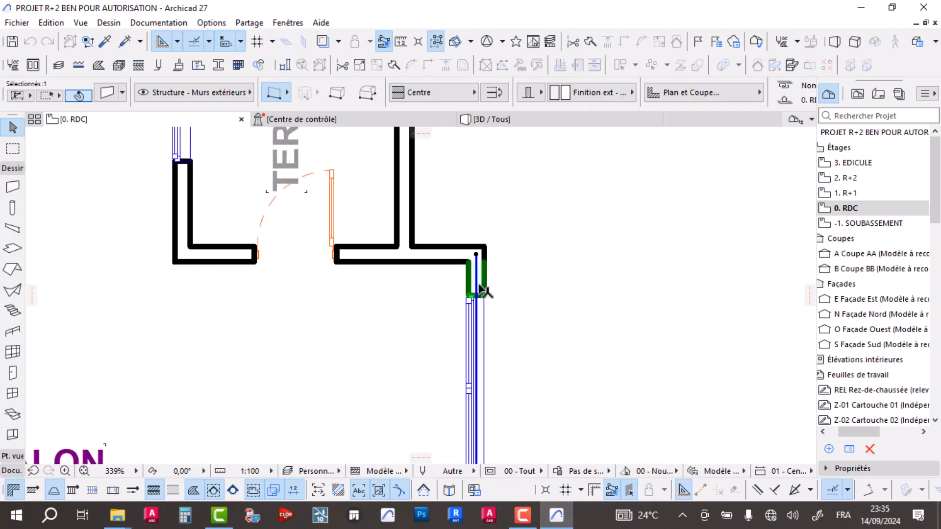
{"action": "left_click", "coordinate": [476, 282]}
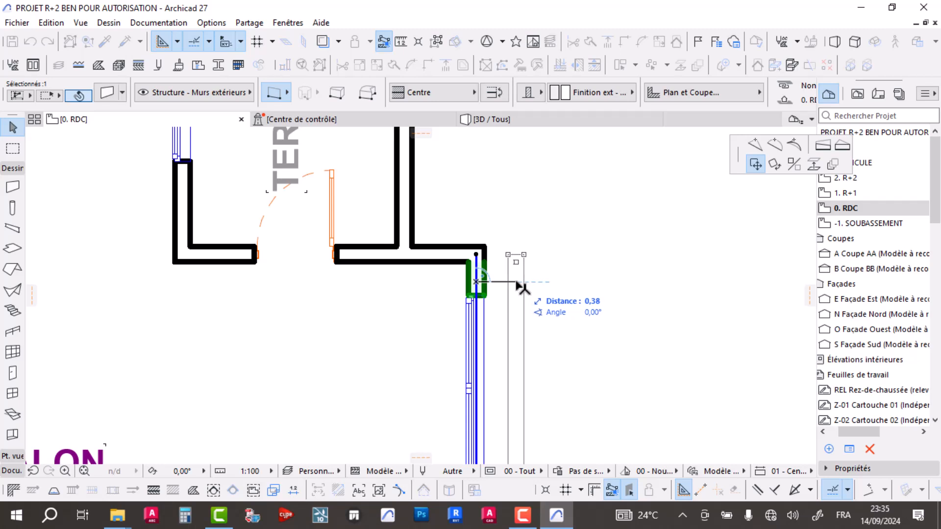
{"action": "type", "text": "1"}
{"action": "key", "text": "Return"}
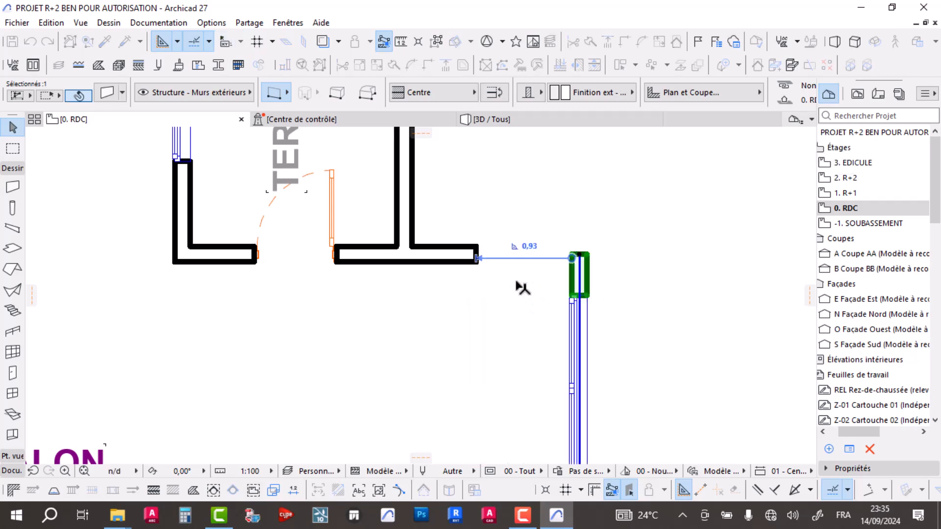
Step: Join the moved SALON wall with the wall containing the small TERRASSE's door to close their corner
{"action": "left_click", "coordinate": [457, 255], "text": "shift"}
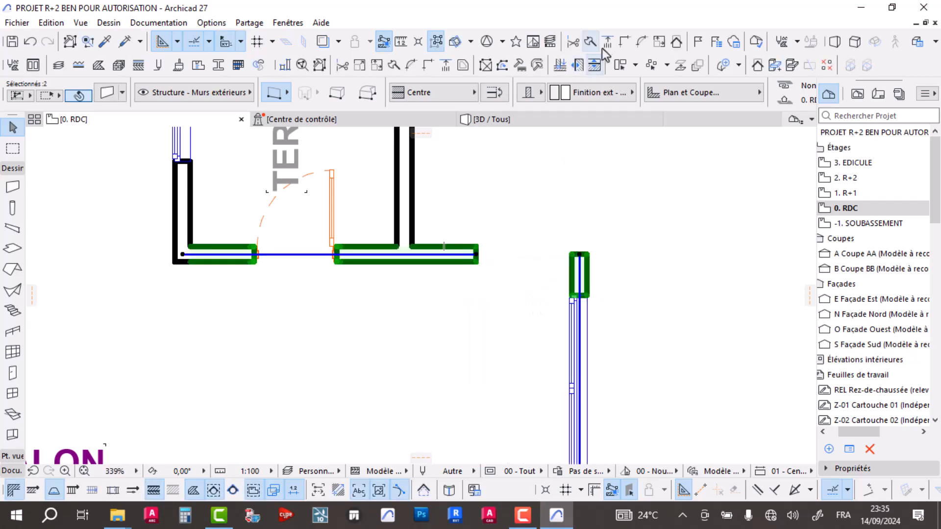
{"action": "left_click", "coordinate": [625, 42]}
{"action": "left_click", "coordinate": [596, 170]}
{"action": "scroll", "coordinate": [595, 169], "scroll_direction": "down", "scroll_amount": 5}
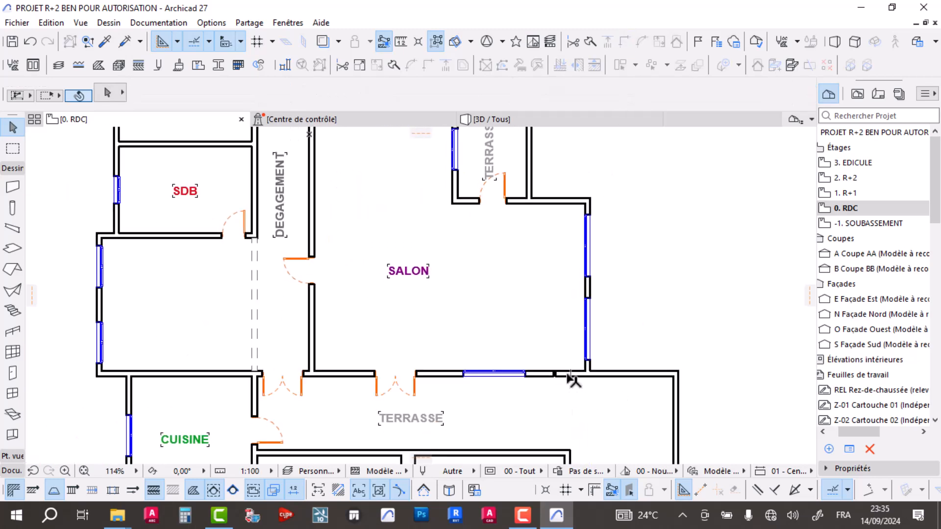
Step: Join the SALON's front wall along the large TERRASSE with the moved exterior wall
{"action": "left_click", "coordinate": [572, 375]}
{"action": "scroll", "coordinate": [602, 378], "scroll_direction": "up", "scroll_amount": 4}
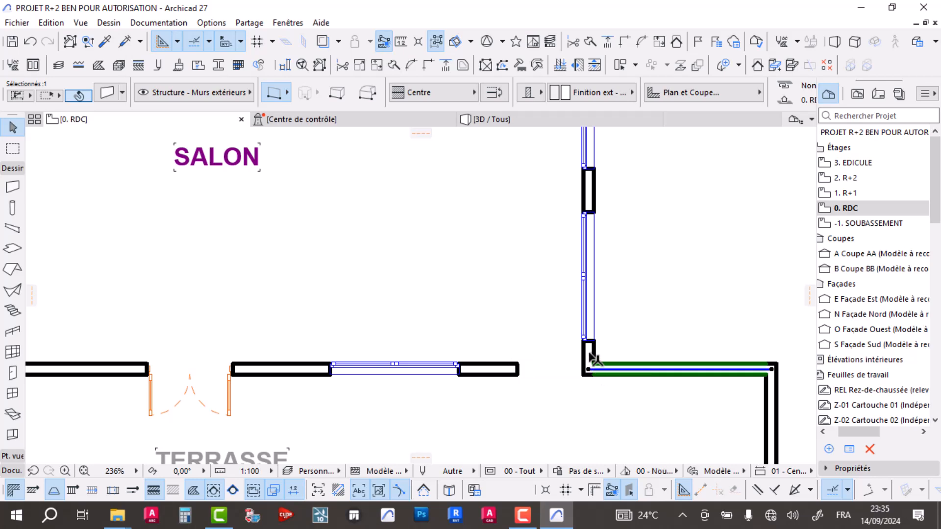
{"action": "left_click", "coordinate": [591, 356]}
{"action": "left_click", "coordinate": [510, 369], "text": "shift"}
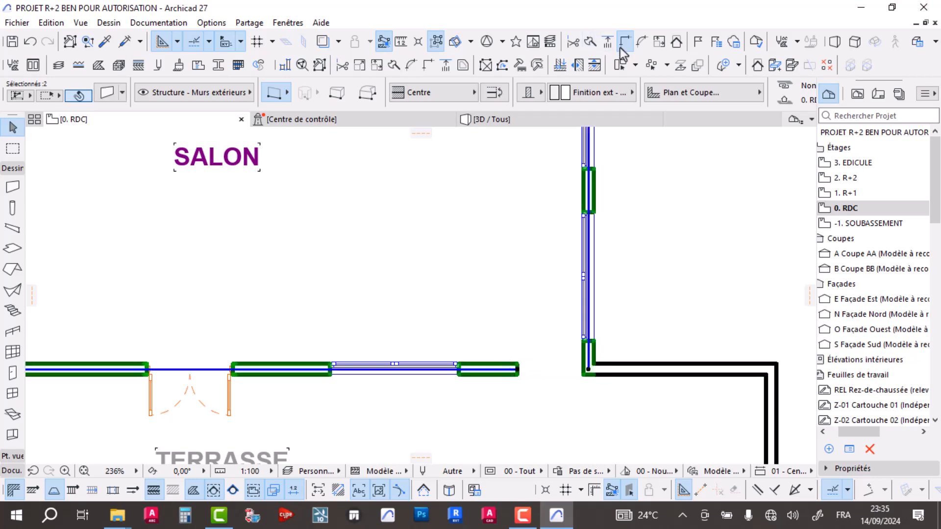
{"action": "left_click", "coordinate": [661, 255]}
Step: Adjust the wall running toward the GARAGE to meet the outer face of the moved SALON wall
{"action": "left_click", "coordinate": [635, 374]}
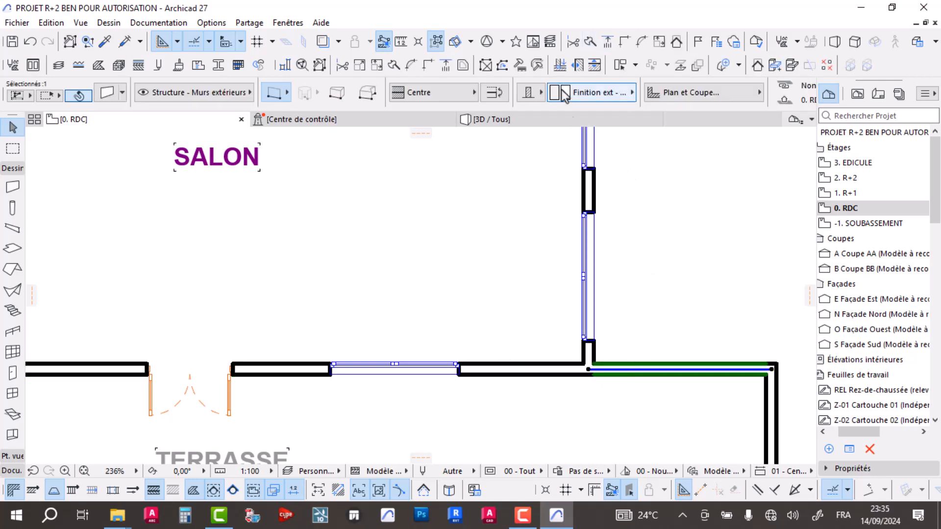
{"action": "left_click", "coordinate": [616, 44]}
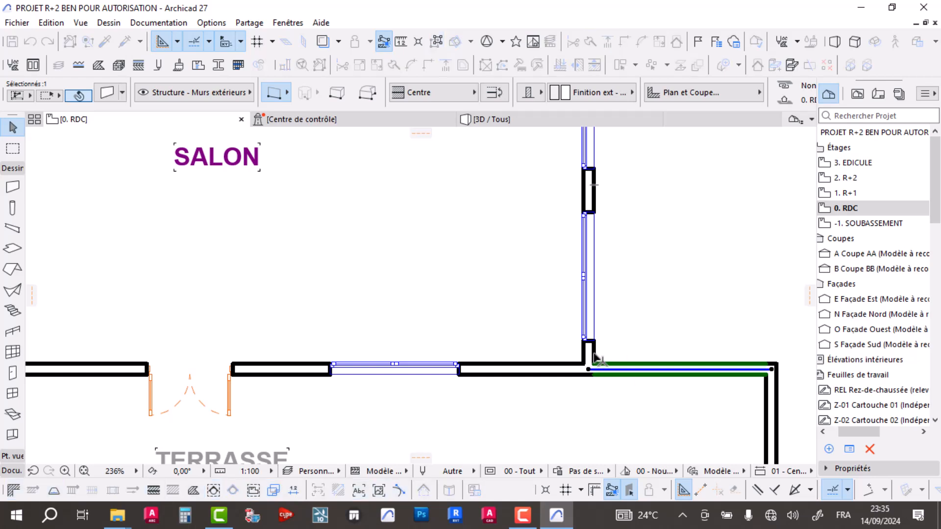
{"action": "left_click", "coordinate": [595, 358]}
{"action": "scroll", "coordinate": [633, 328], "scroll_direction": "down", "scroll_amount": 6}
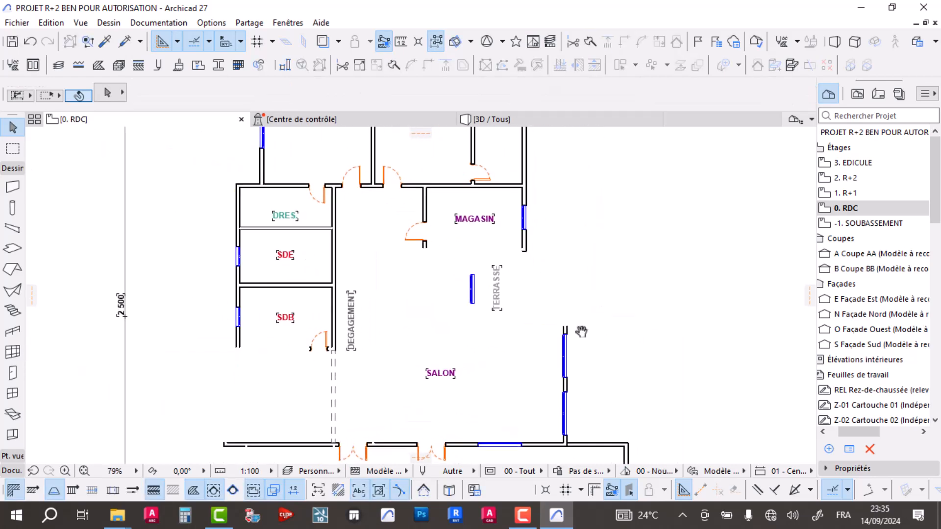
Step: Copy the moved SALON wall with its windows from the RDC and paste it in place on the R+1 plan
{"action": "left_click", "coordinate": [569, 335]}
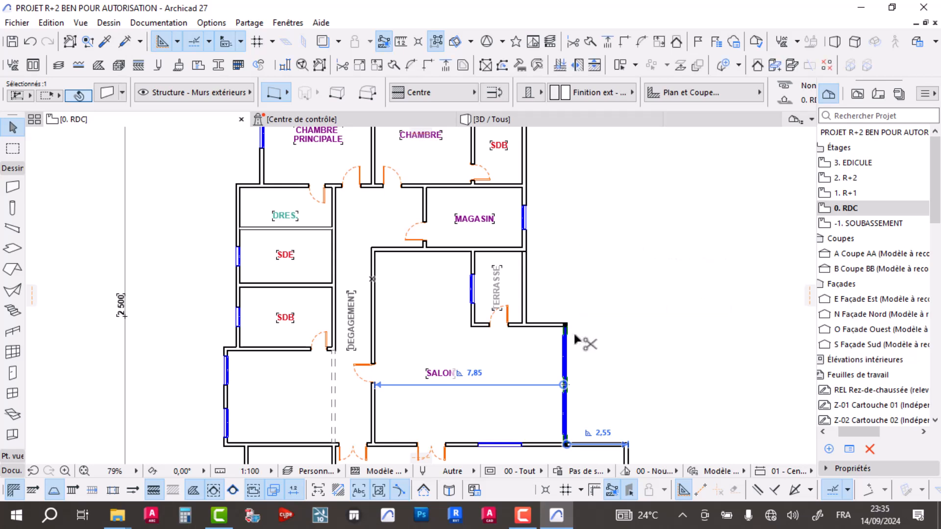
{"action": "left_click", "coordinate": [848, 193]}
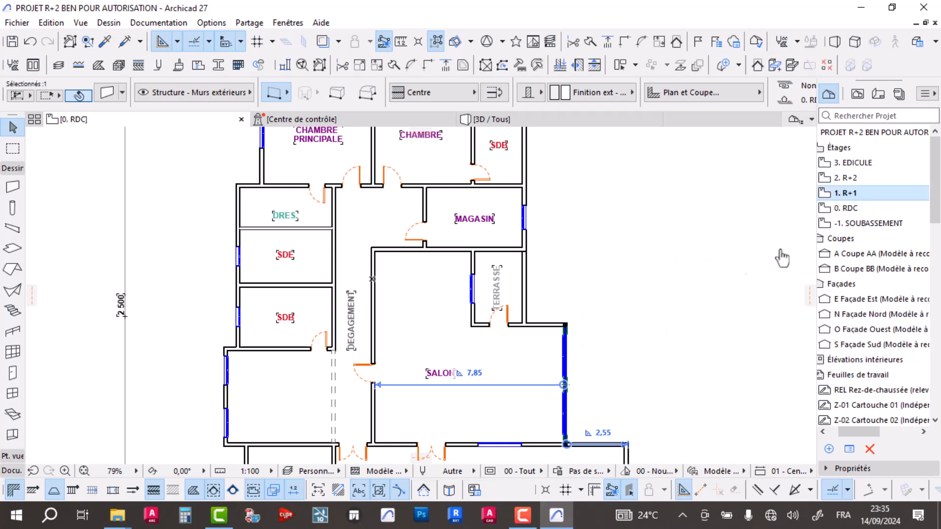
{"action": "right_click", "coordinate": [593, 311]}
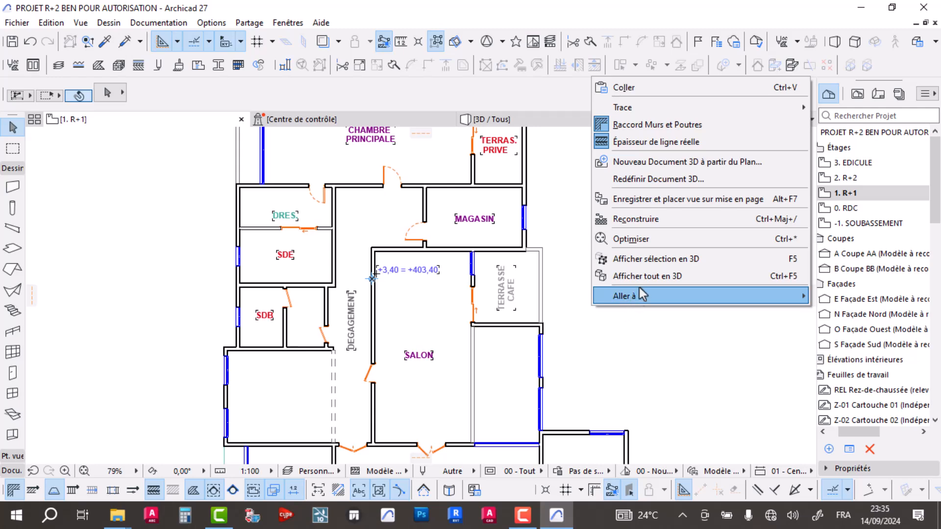
{"action": "left_click", "coordinate": [661, 87]}
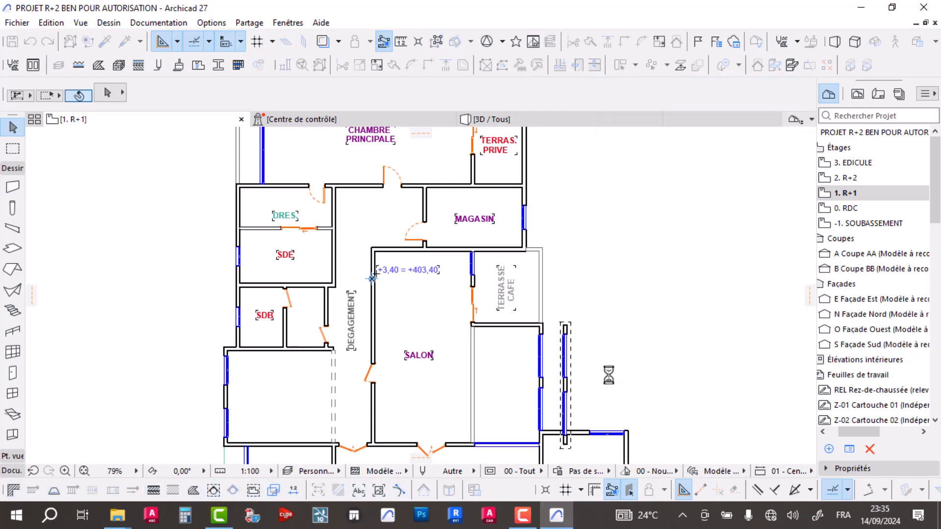
Step: Delete the two windows from the pasted R+1 wall in the 3D view
{"action": "scroll", "coordinate": [648, 375], "scroll_direction": "up", "scroll_amount": 3}
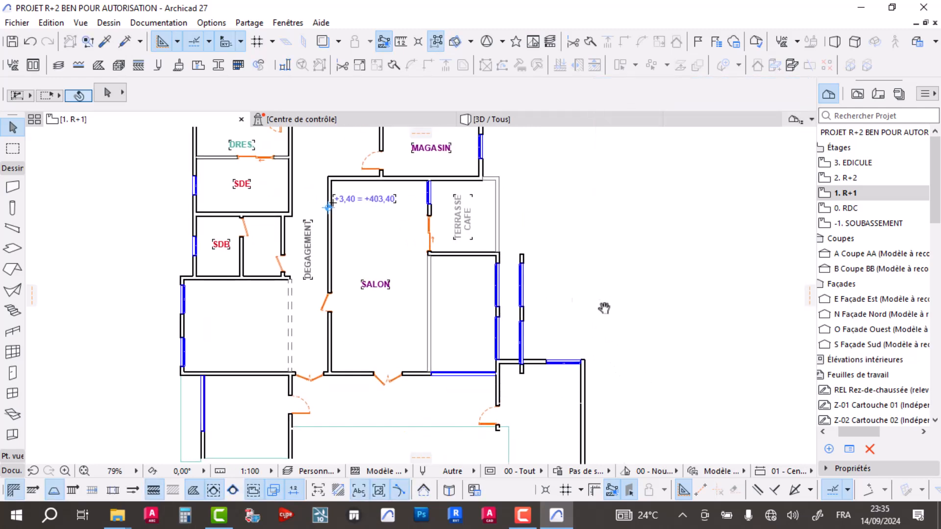
{"action": "scroll", "coordinate": [515, 260], "scroll_direction": "down", "scroll_amount": 2}
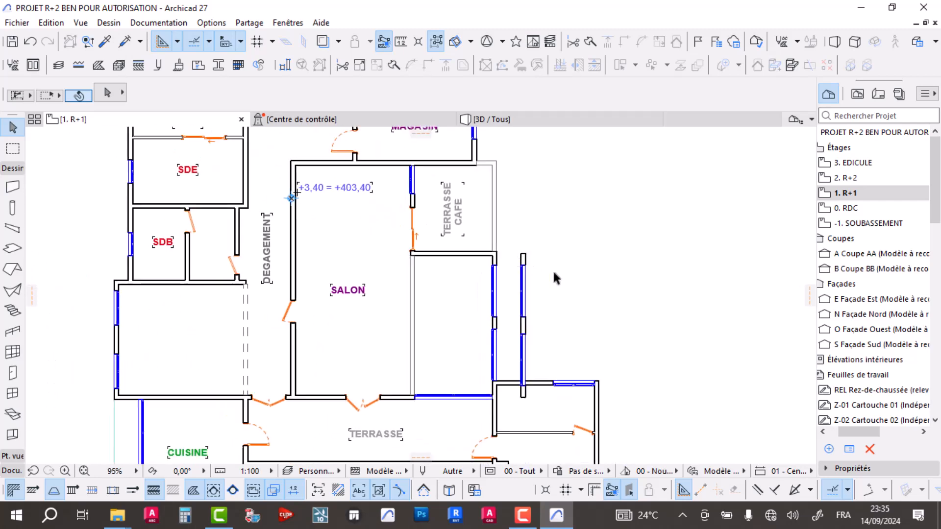
{"action": "middle_click_drag", "start_coordinate": [553, 275], "coordinate": [535, 272]}
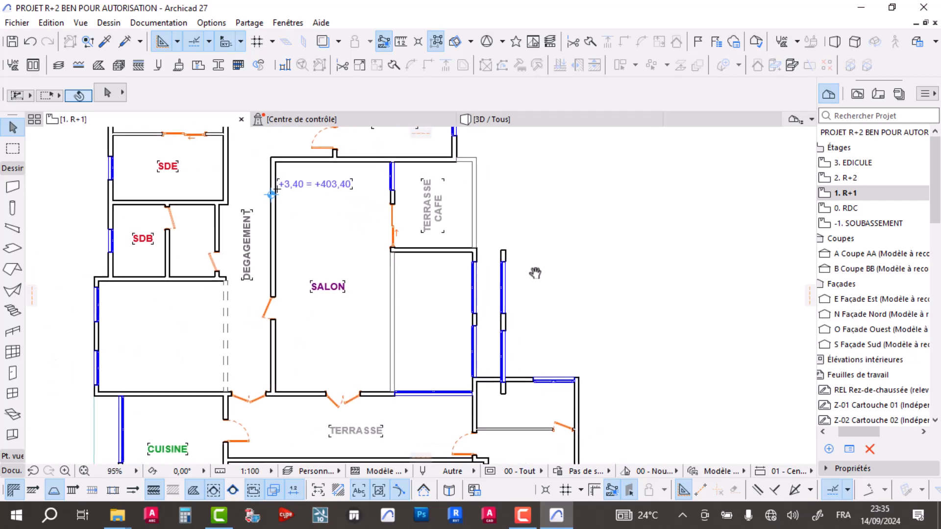
{"action": "left_click", "coordinate": [516, 119]}
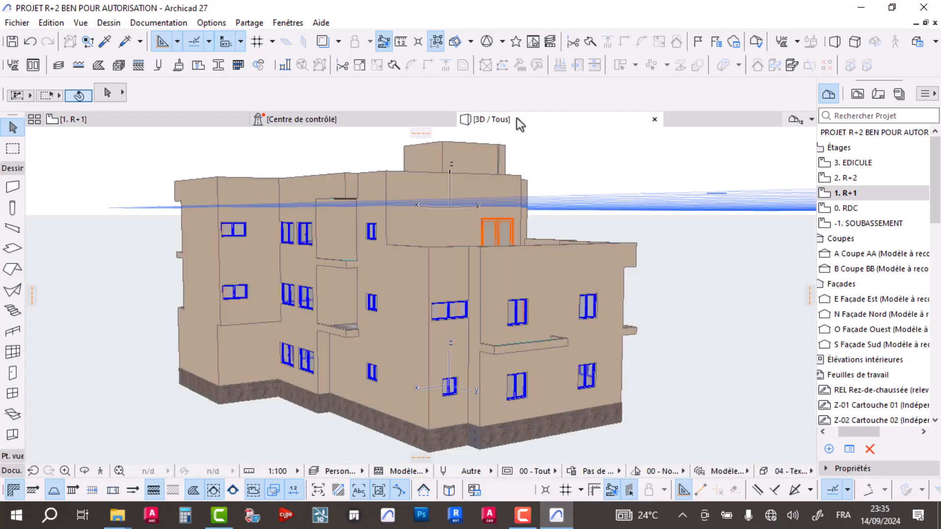
{"action": "middle_click_drag", "start_coordinate": [310, 346], "coordinate": [218, 330], "text": "shift"}
{"action": "scroll", "coordinate": [322, 240], "scroll_direction": "up", "scroll_amount": 3}
{"action": "middle_click_drag", "start_coordinate": [338, 299], "coordinate": [370, 258], "text": "shift"}
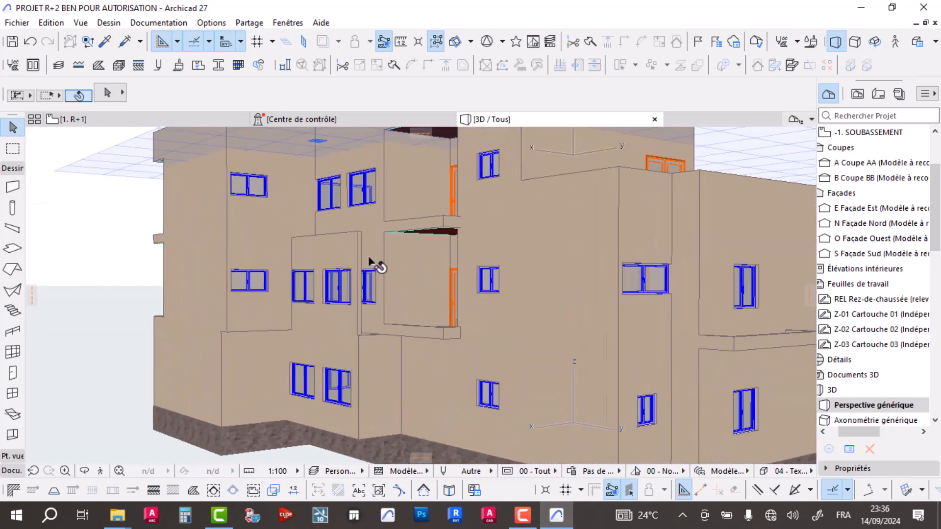
{"action": "left_click", "coordinate": [342, 277]}
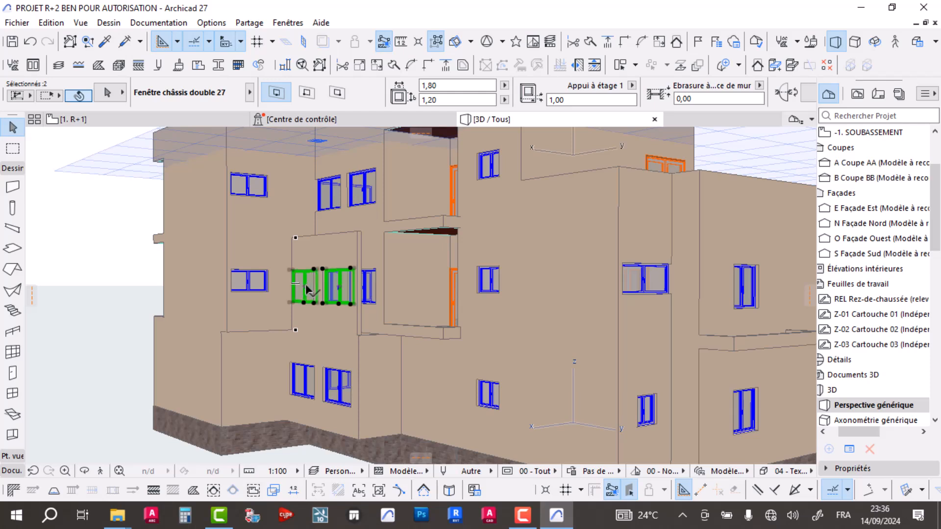
{"action": "key", "text": "Delete"}
Step: Lower the top edge of the windowless R+1 wall to parapet height
{"action": "left_click", "coordinate": [357, 239]}
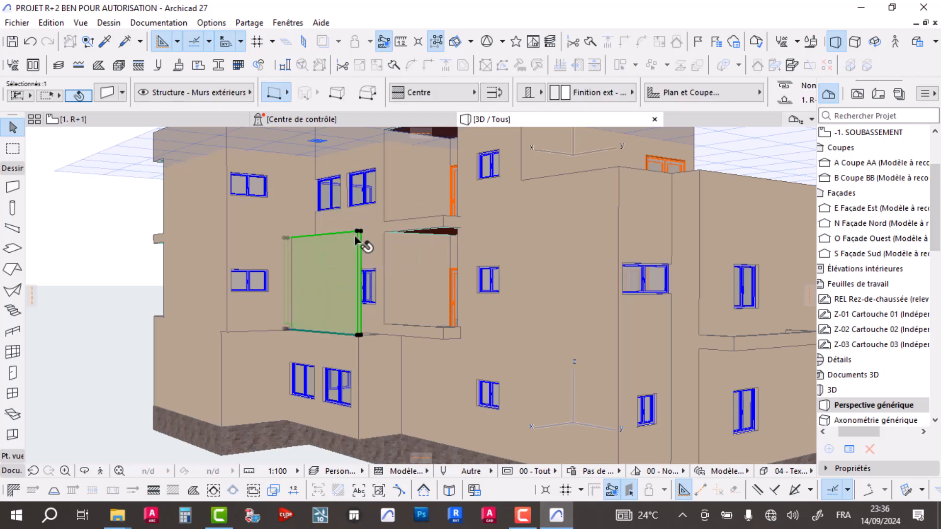
{"action": "left_click", "coordinate": [357, 236]}
{"action": "left_click", "coordinate": [444, 305]}
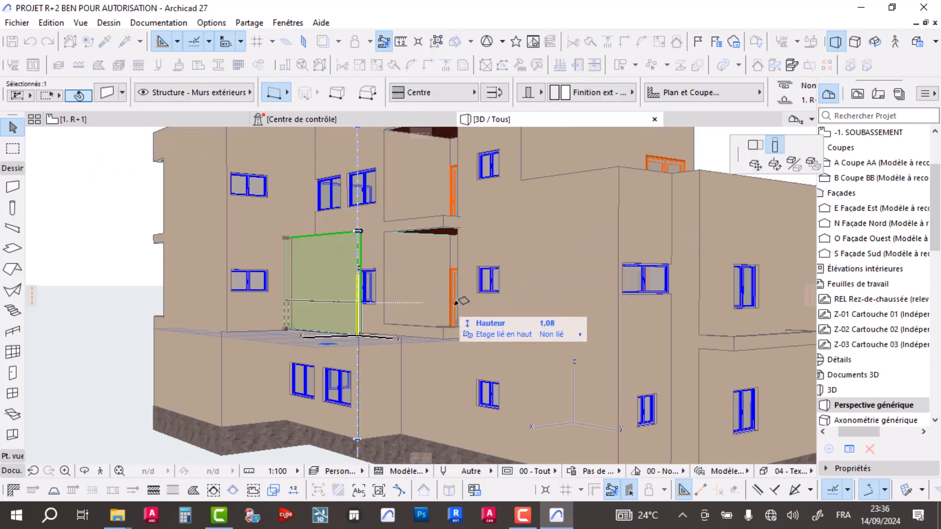
Step: Lower the first-floor outer wall in front of the two windows to parapet height
{"action": "left_click", "coordinate": [448, 321]}
{"action": "middle_click_drag", "start_coordinate": [448, 321], "coordinate": [398, 330], "text": "shift"}
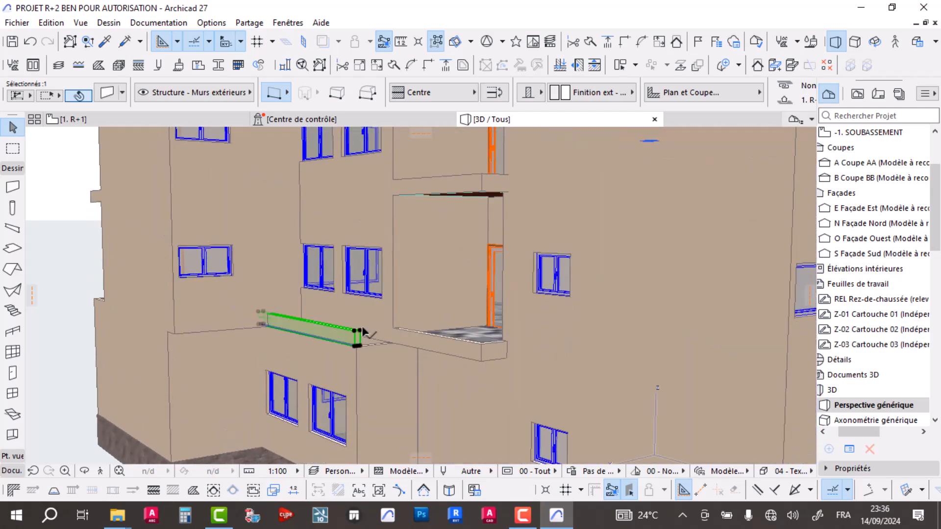
{"action": "scroll", "coordinate": [717, 98], "scroll_direction": "down", "scroll_amount": 3}
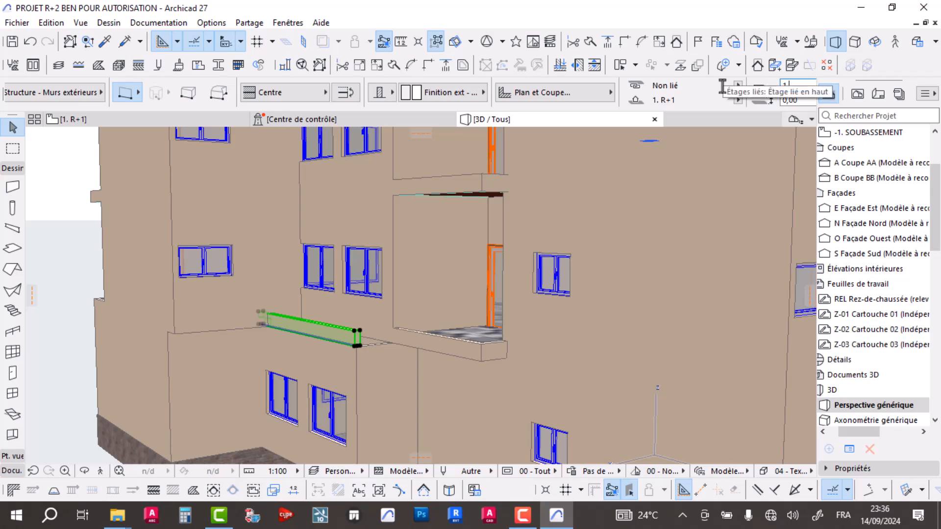
{"action": "key", "text": "Escape"}
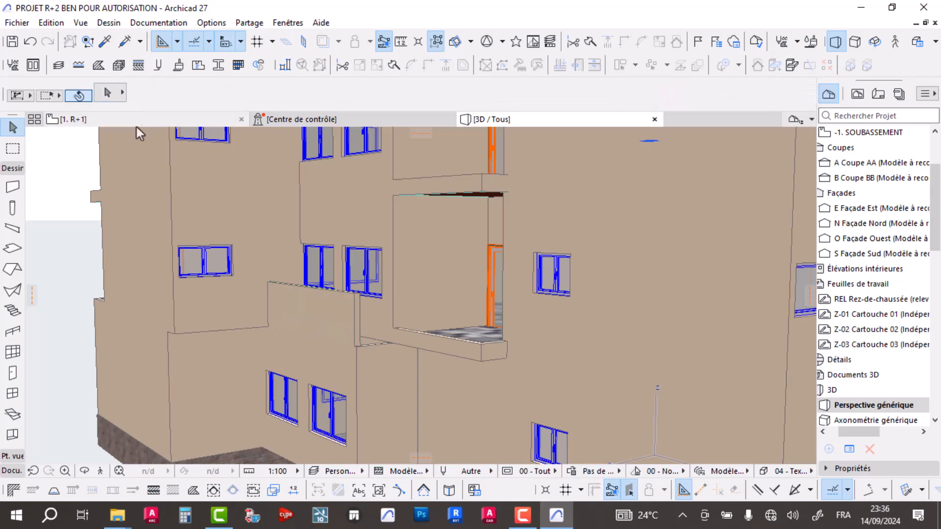
Step: On the R+1 plan, draw a short wall with the parapet's settings from the building corner to the parapet's free end
{"action": "left_click", "coordinate": [134, 121]}
{"action": "scroll", "coordinate": [482, 260], "scroll_direction": "up", "scroll_amount": 5}
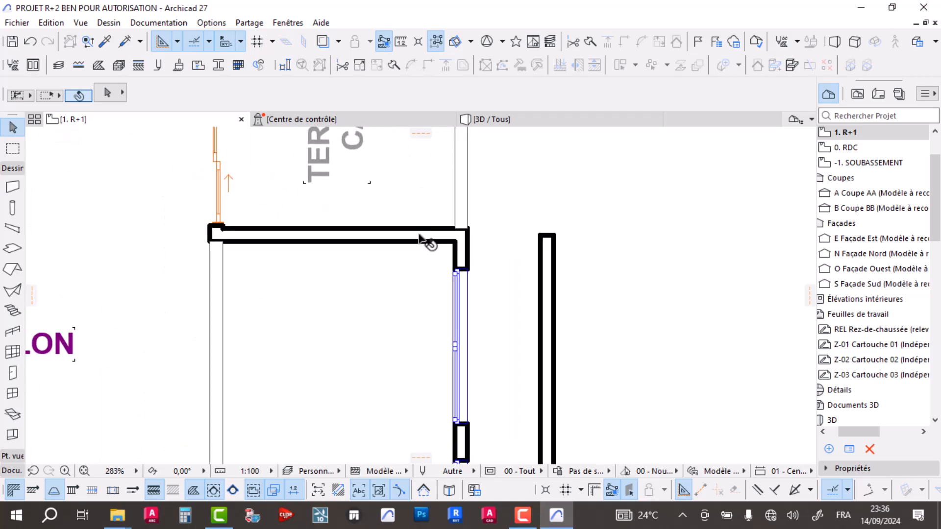
{"action": "left_click", "coordinate": [435, 242]}
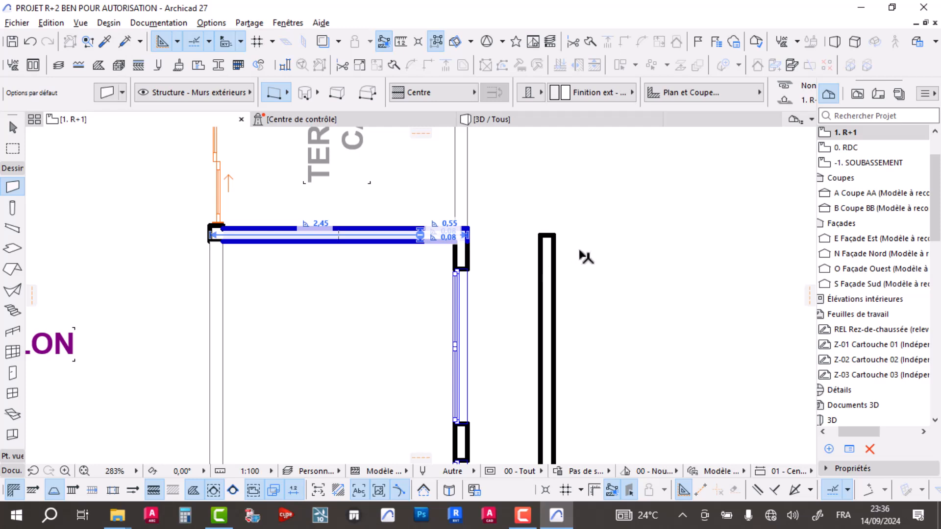
{"action": "key", "text": "Escape"}
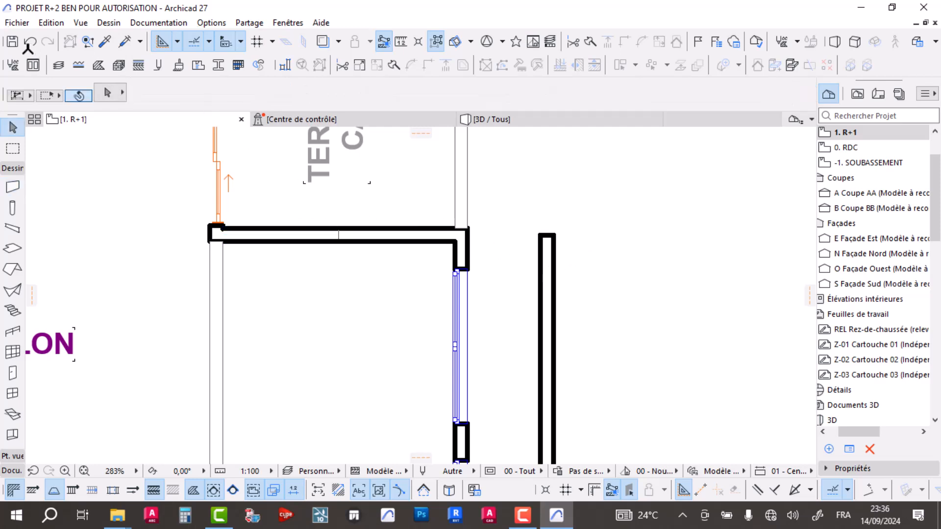
{"action": "left_click", "coordinate": [543, 270], "text": "alt"}
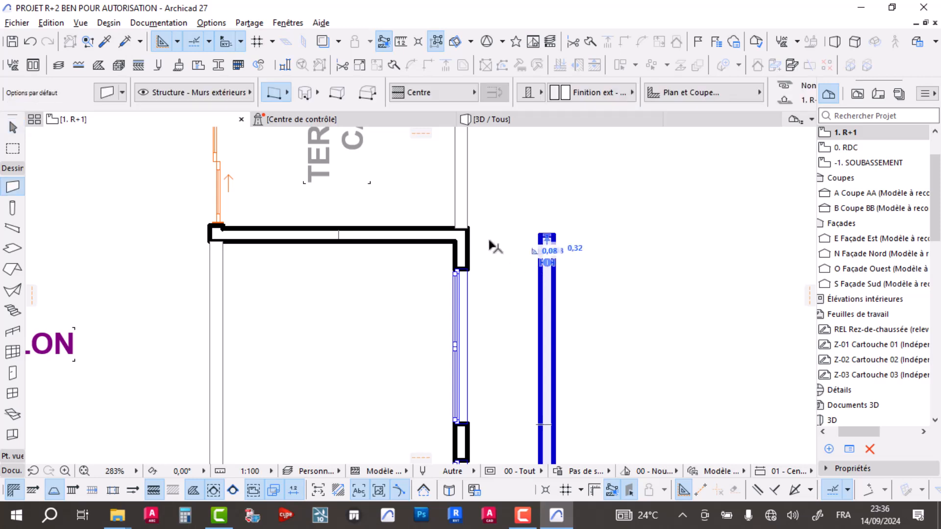
{"action": "left_click", "coordinate": [462, 235]}
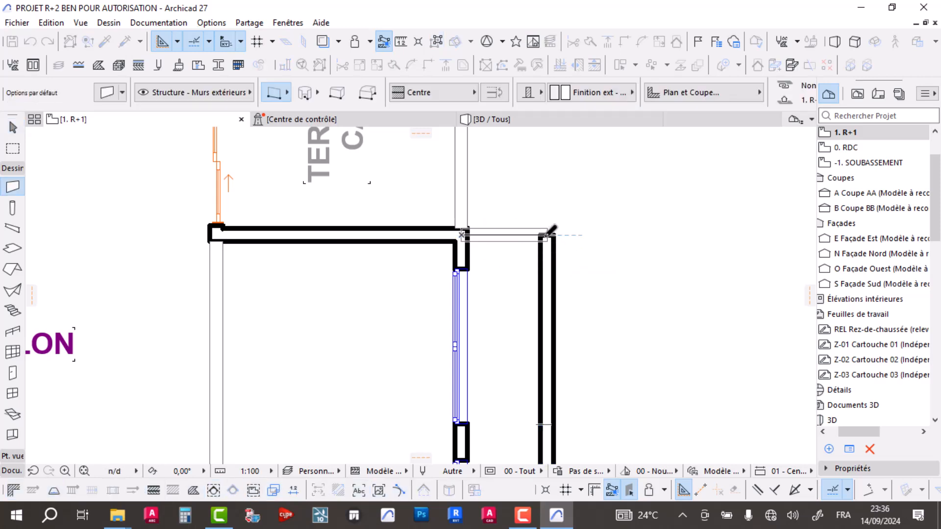
{"action": "left_click", "coordinate": [547, 234]}
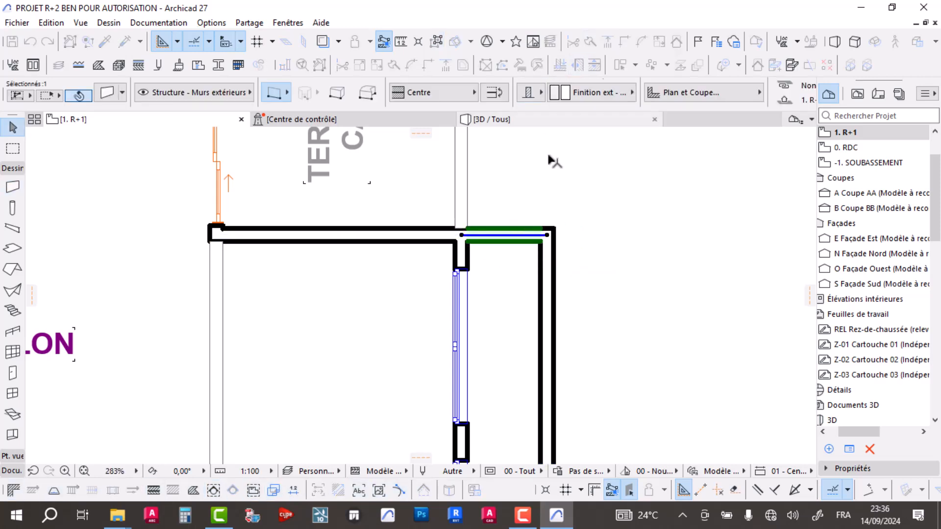
{"action": "left_click", "coordinate": [469, 258]}
{"action": "scroll", "coordinate": [645, 216], "scroll_direction": "down", "scroll_amount": 4}
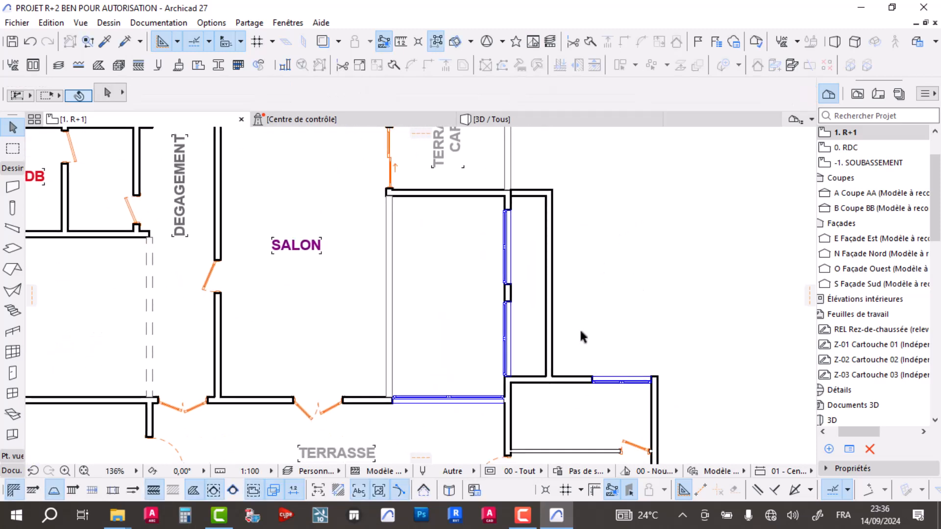
Step: In the 3D view, lower both parapet walls together to the top level of the neighbouring terrace parapet
{"action": "middle_click_drag", "start_coordinate": [581, 336], "coordinate": [568, 319]}
{"action": "middle_click_drag", "start_coordinate": [568, 244], "coordinate": [560, 315]}
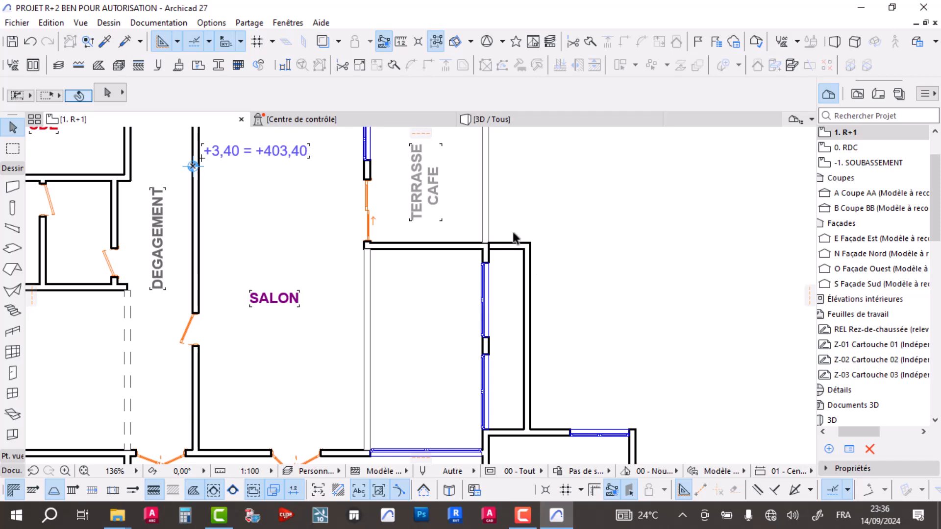
{"action": "middle_click_drag", "start_coordinate": [514, 240], "coordinate": [497, 314]}
{"action": "middle_click_drag", "start_coordinate": [485, 365], "coordinate": [443, 199]}
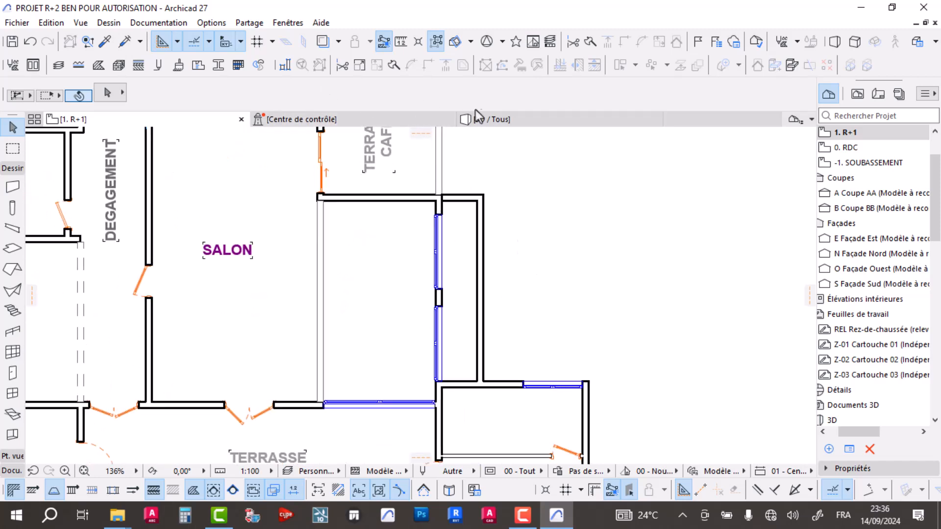
{"action": "left_click", "coordinate": [510, 118]}
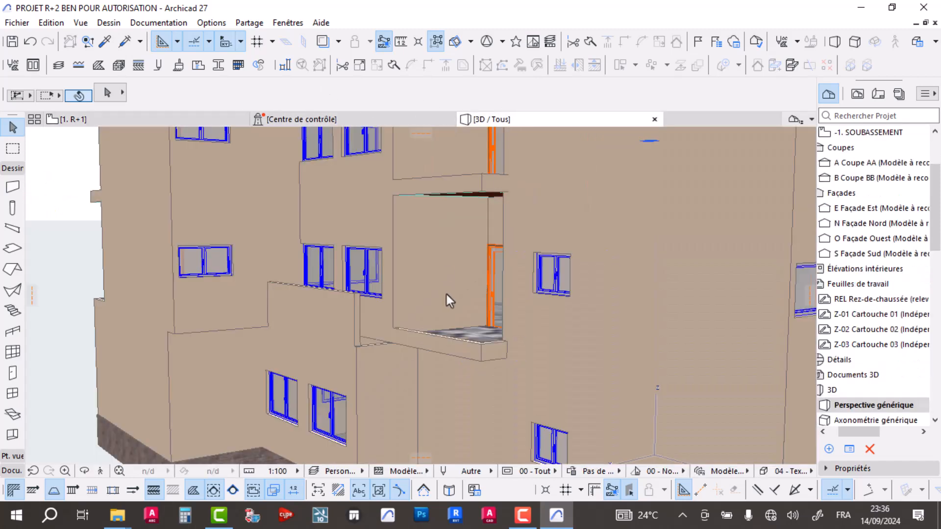
{"action": "middle_click_drag", "start_coordinate": [407, 307], "coordinate": [344, 304], "text": "shift"}
{"action": "scroll", "coordinate": [375, 294], "scroll_direction": "down", "scroll_amount": 3}
{"action": "scroll", "coordinate": [359, 312], "scroll_direction": "up", "scroll_amount": 6}
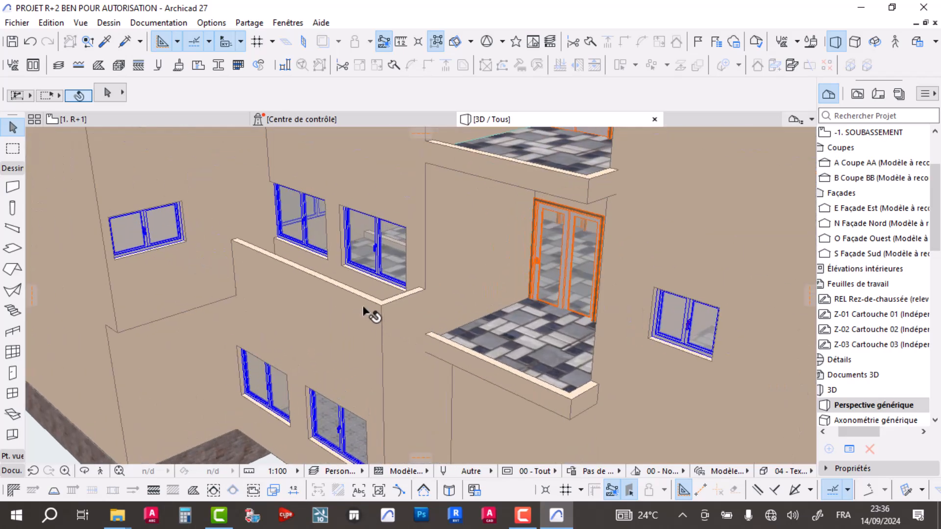
{"action": "left_click", "coordinate": [352, 294]}
{"action": "left_click", "coordinate": [405, 296], "text": "shift"}
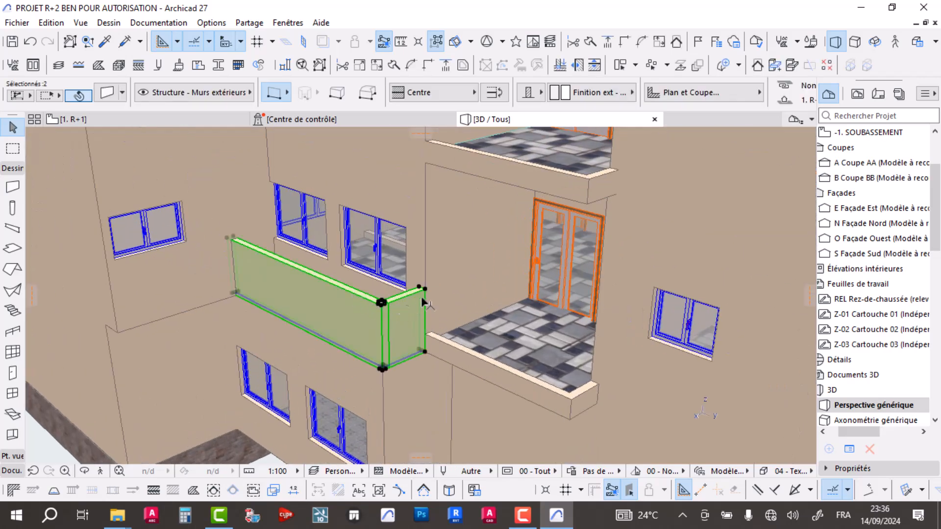
{"action": "left_click", "coordinate": [425, 289]}
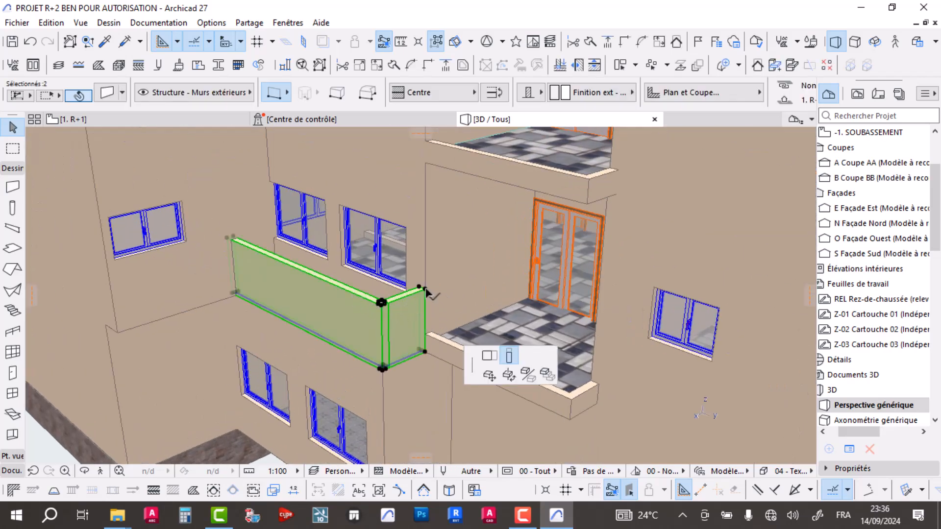
{"action": "left_click", "coordinate": [425, 332]}
Step: Raise the two selected parapet walls to a height of about 0.59 m
{"action": "scroll", "coordinate": [404, 281], "scroll_direction": "down", "scroll_amount": 1}
{"action": "scroll", "coordinate": [407, 317], "scroll_direction": "up", "scroll_amount": 6}
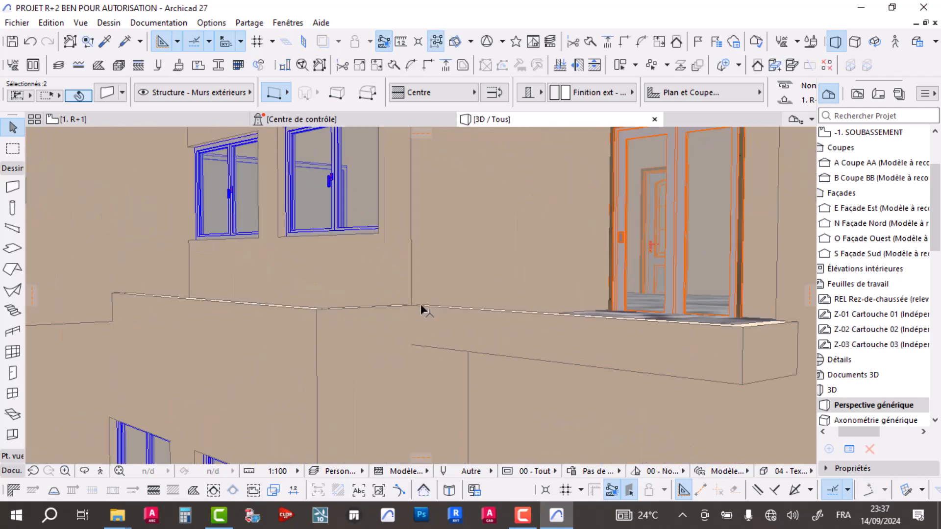
{"action": "left_click", "coordinate": [411, 307]}
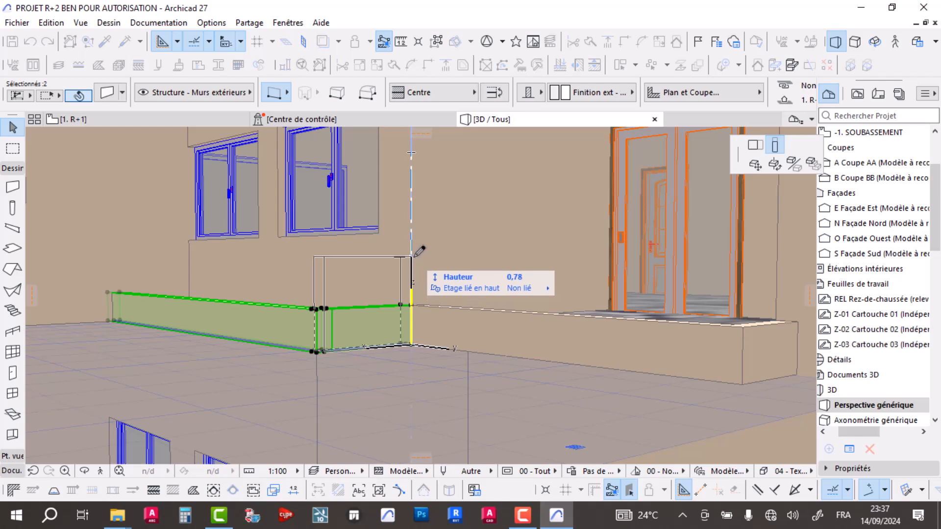
{"action": "left_click", "coordinate": [414, 267]}
{"action": "left_click", "coordinate": [414, 264]}
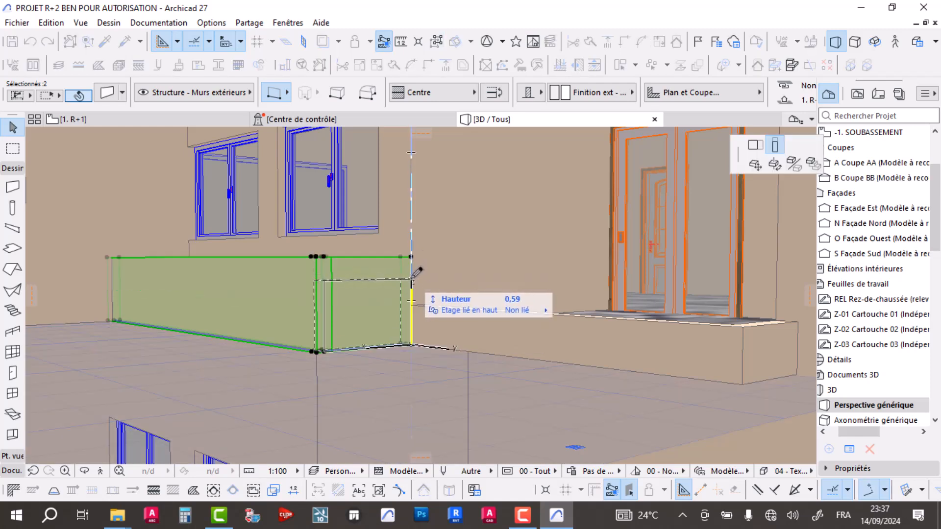
{"action": "left_click", "coordinate": [411, 279]}
{"action": "scroll", "coordinate": [439, 303], "scroll_direction": "down", "scroll_amount": 4}
{"action": "middle_click_drag", "start_coordinate": [379, 293], "coordinate": [459, 242], "text": "shift"}
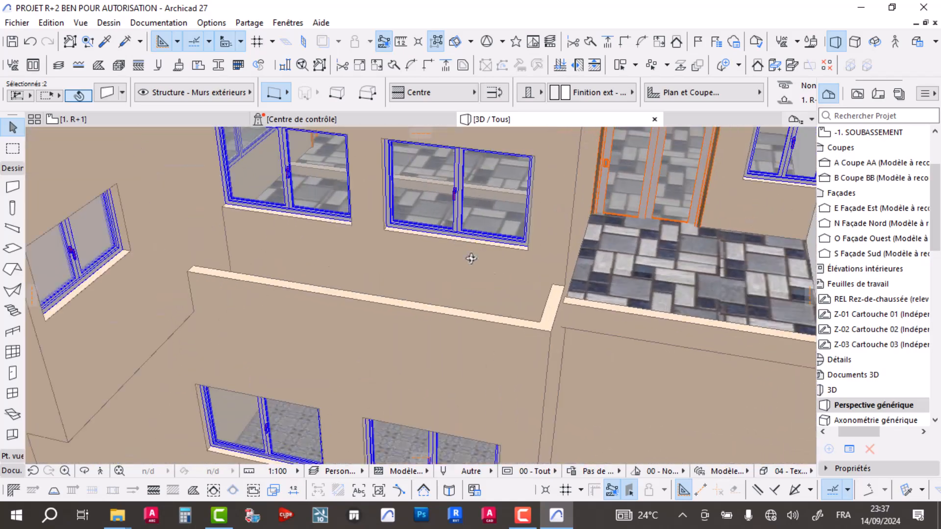
Step: On the R+1 plan, move the short parapet wall about 0.6 m at 90° towards the TERRASSE CAFE side
{"action": "left_click", "coordinate": [155, 118]}
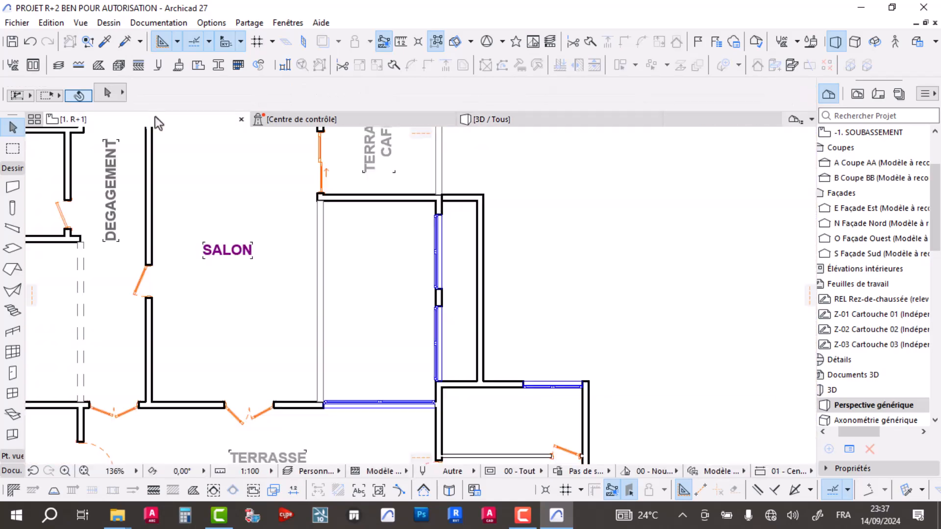
{"action": "scroll", "coordinate": [463, 204], "scroll_direction": "up", "scroll_amount": 5}
{"action": "left_click", "coordinate": [455, 194]}
{"action": "left_click", "coordinate": [452, 195]}
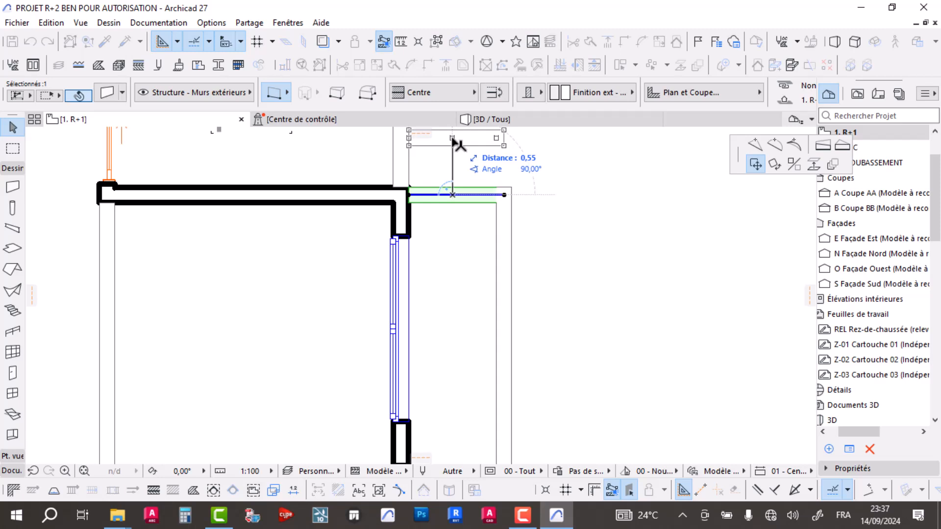
{"action": "scroll", "coordinate": [459, 157], "scroll_direction": "down", "scroll_amount": 2}
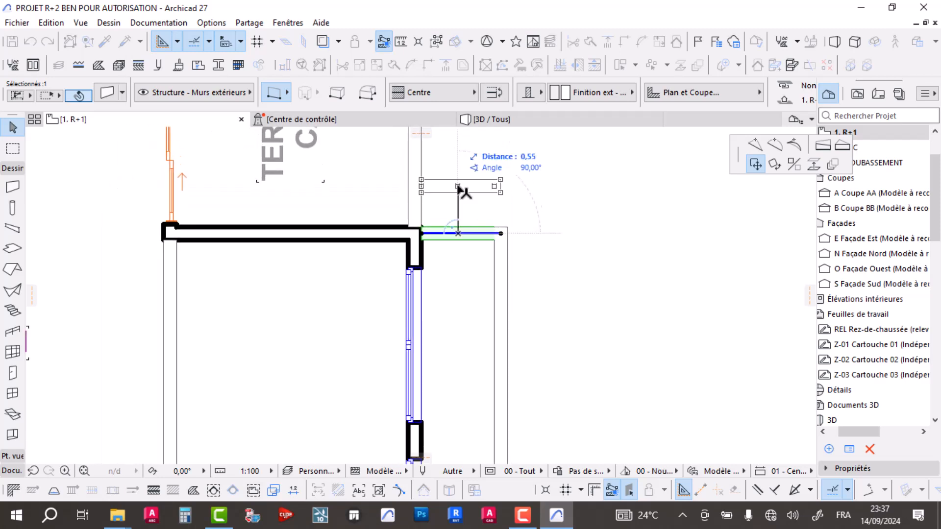
{"action": "left_click", "coordinate": [459, 188]}
Step: Intersect the moved short wall with the long parapet wall so they meet at a corner
{"action": "left_click", "coordinate": [502, 250], "text": "shift"}
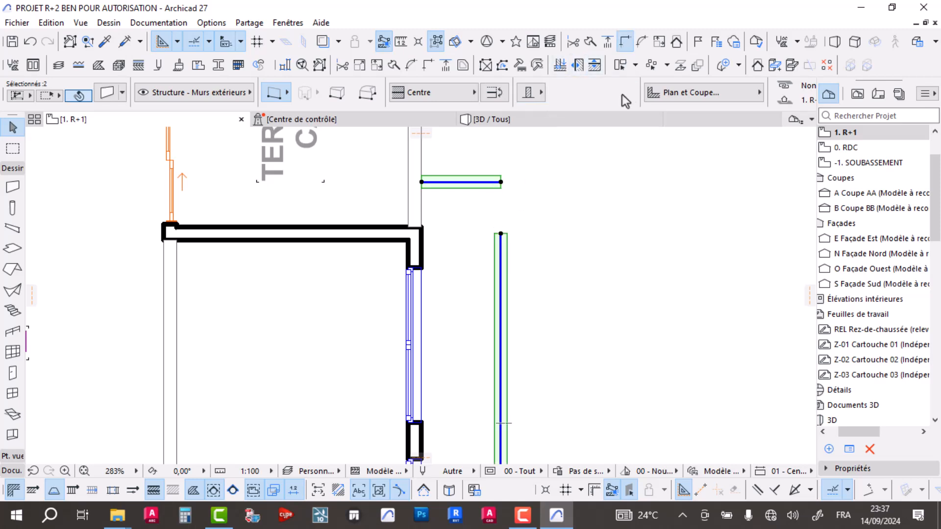
{"action": "left_click", "coordinate": [625, 44]}
{"action": "scroll", "coordinate": [432, 211], "scroll_direction": "down", "scroll_amount": 4}
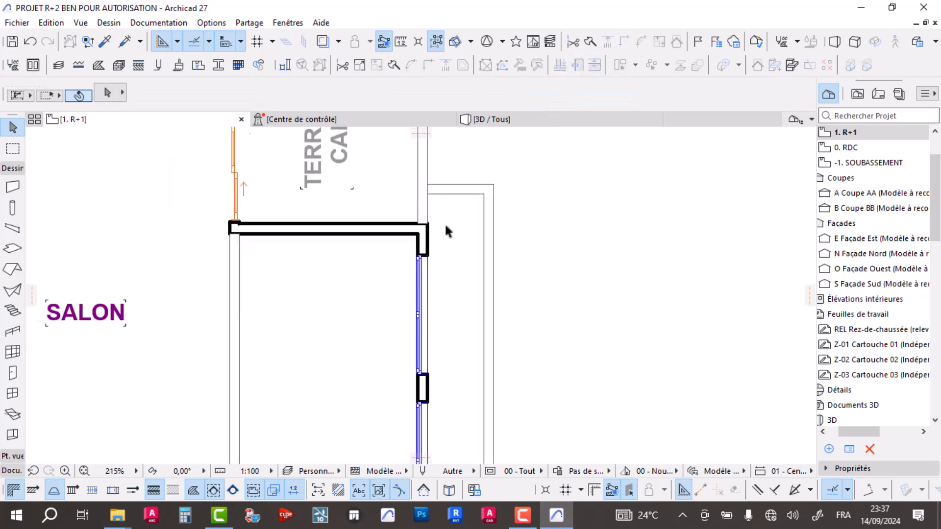
Step: Draw a rectangular slab of about 0.85 × 4.95 m between the façade and the parapet, using the existing slab's settings
{"action": "scroll", "coordinate": [456, 288], "scroll_direction": "up", "scroll_amount": 3}
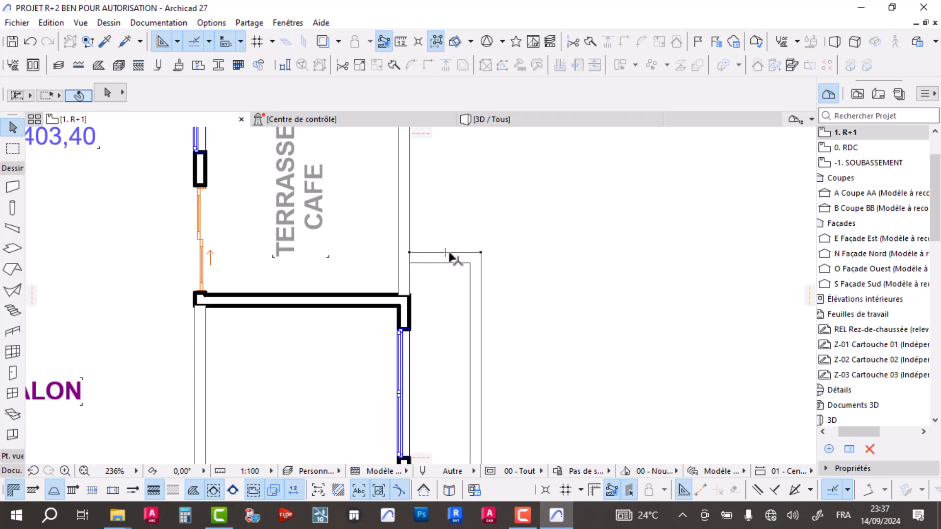
{"action": "scroll", "coordinate": [453, 298], "scroll_direction": "down", "scroll_amount": 3}
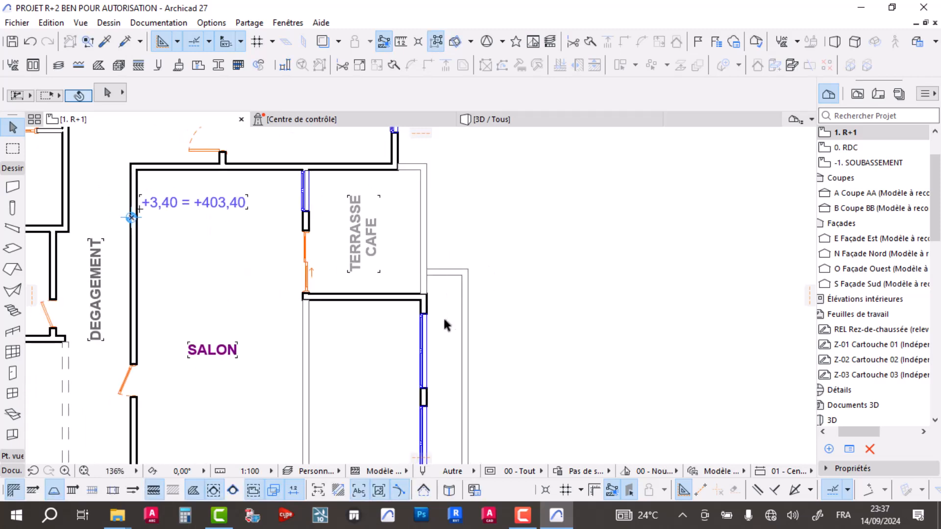
{"action": "left_click", "coordinate": [382, 342], "text": "alt"}
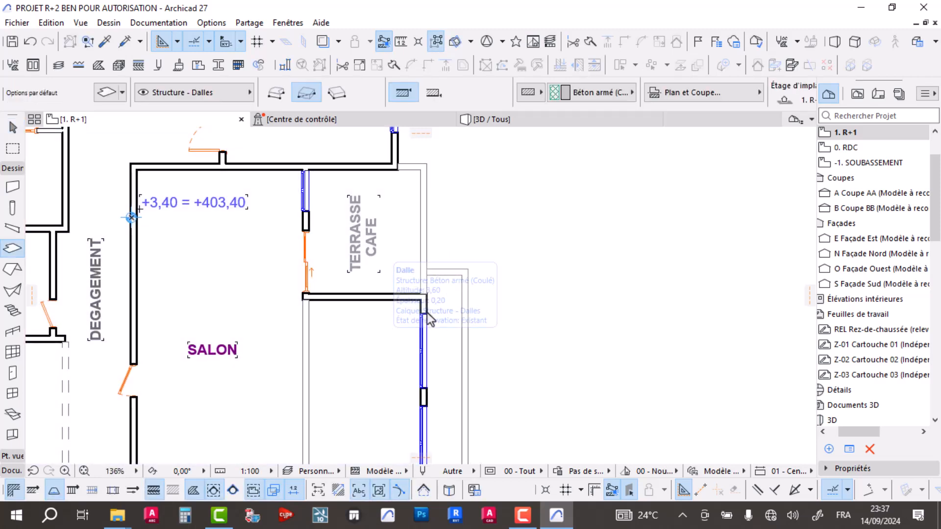
{"action": "left_click", "coordinate": [462, 275]}
{"action": "middle_click_drag", "start_coordinate": [441, 462], "coordinate": [437, 321]}
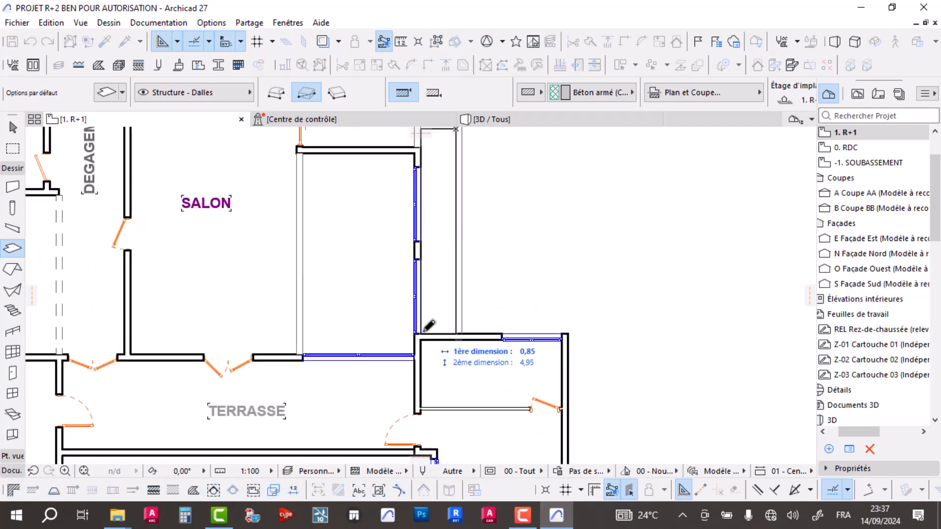
{"action": "key", "text": "Escape"}
{"action": "key", "text": "Escape"}
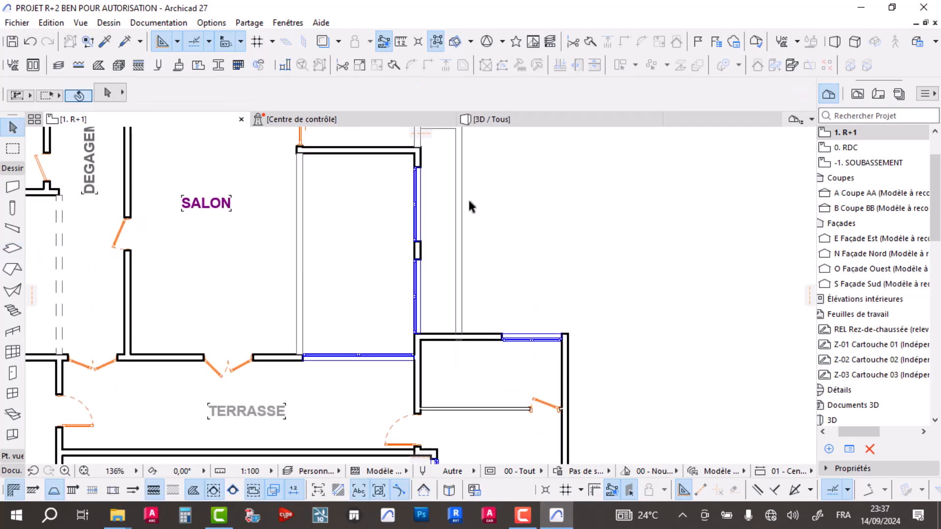
Step: Switch to the 3D view of the first-floor planter and open the surface painter
{"action": "left_click", "coordinate": [519, 120]}
{"action": "scroll", "coordinate": [430, 284], "scroll_direction": "up", "scroll_amount": 4}
{"action": "left_click_drag", "start_coordinate": [403, 315], "coordinate": [460, 245]}
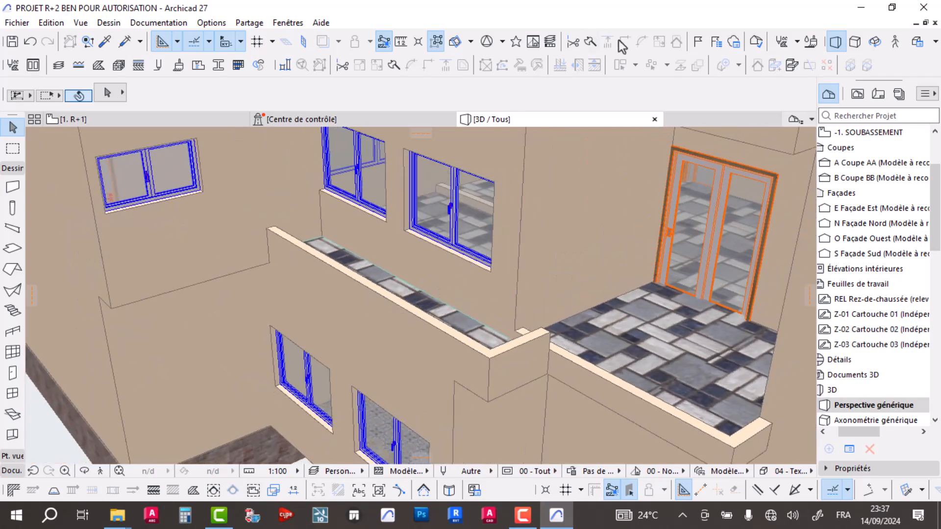
{"action": "left_click", "coordinate": [812, 42]}
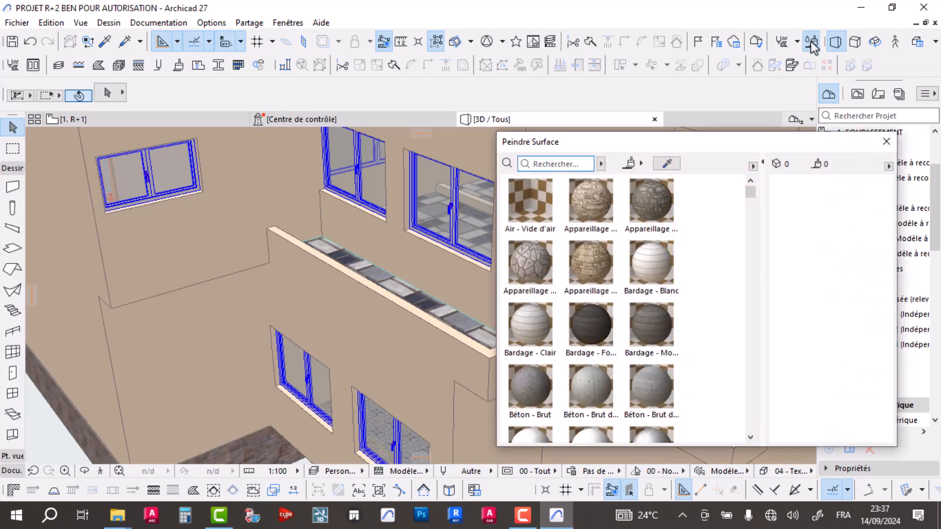
{"action": "left_click", "coordinate": [886, 142]}
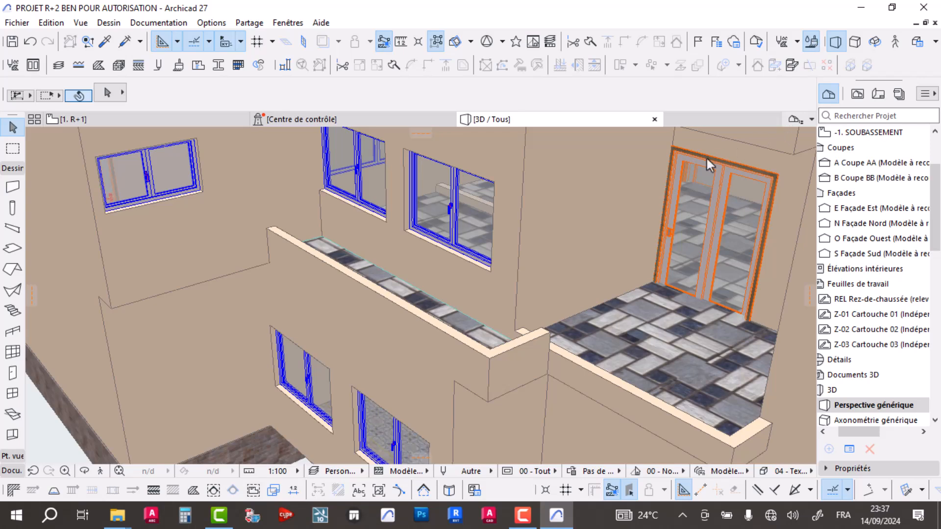
{"action": "scroll", "coordinate": [596, 220], "scroll_direction": "down", "scroll_amount": 5}
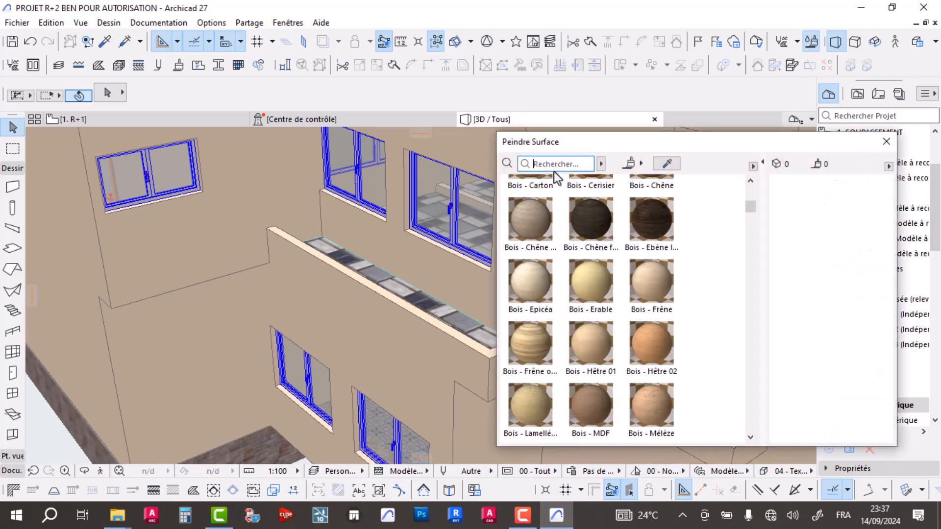
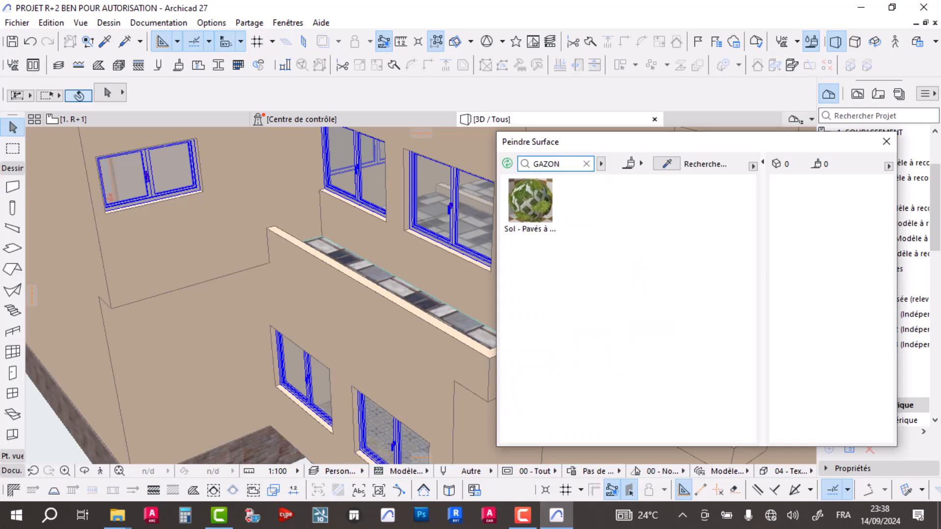
Step: Search the surfaces for GAZON and try to paint the planter slab with the Herbe - 02 27 and Herbe - 3D catalogue surfaces
{"action": "left_click", "coordinate": [643, 212]}
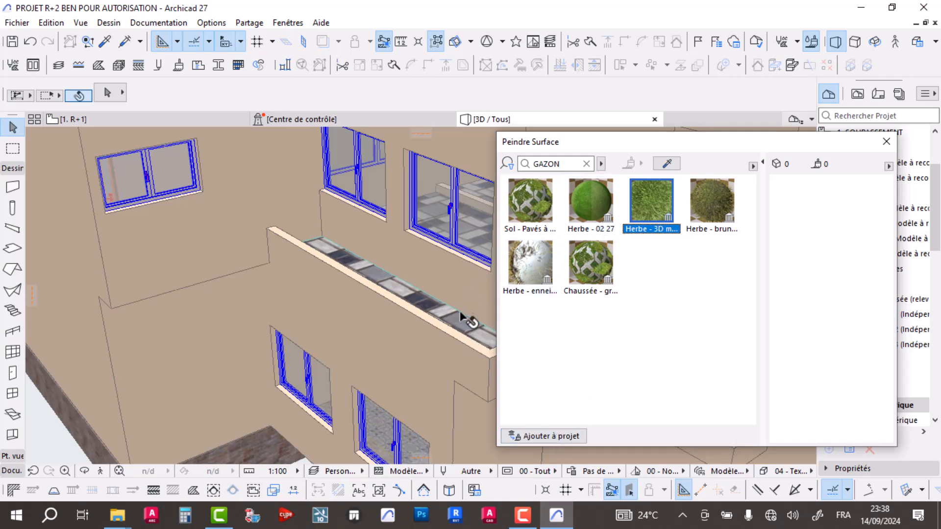
{"action": "middle_click_drag", "start_coordinate": [469, 323], "coordinate": [338, 343]}
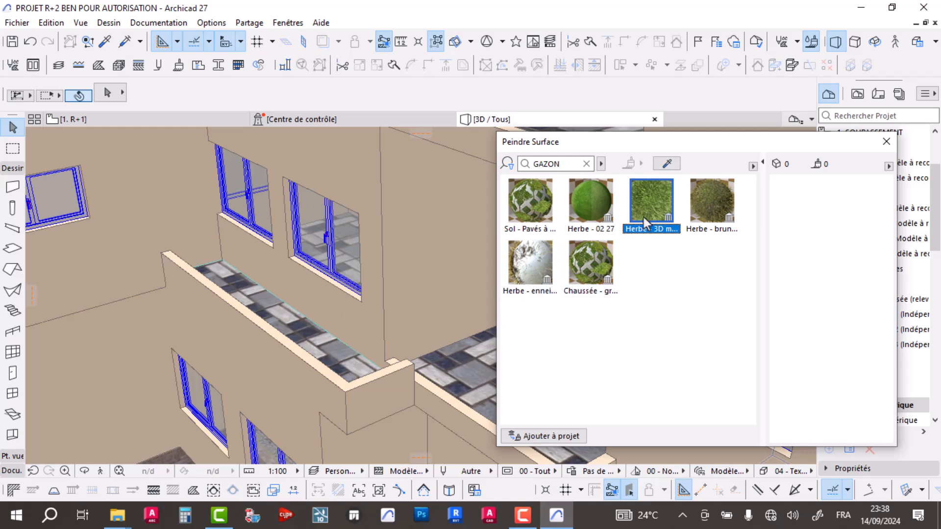
{"action": "left_click", "coordinate": [586, 209]}
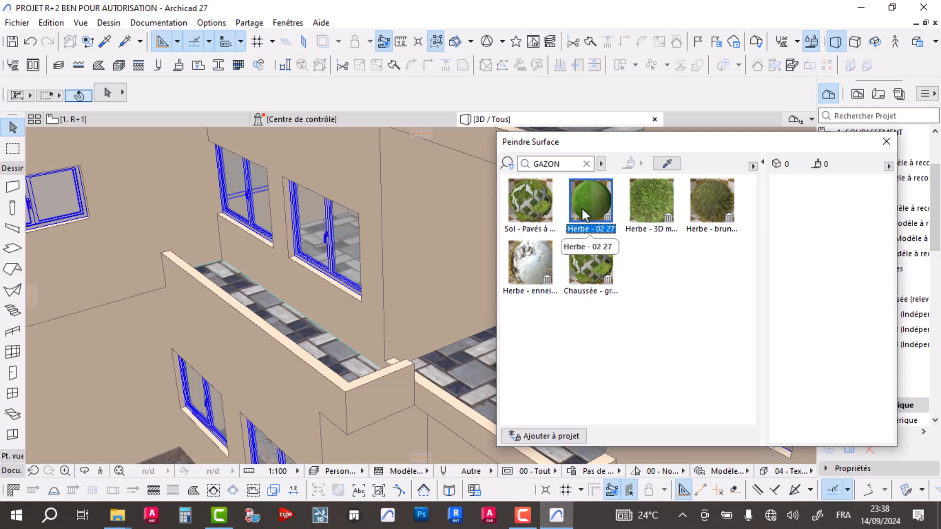
{"action": "left_click", "coordinate": [307, 335]}
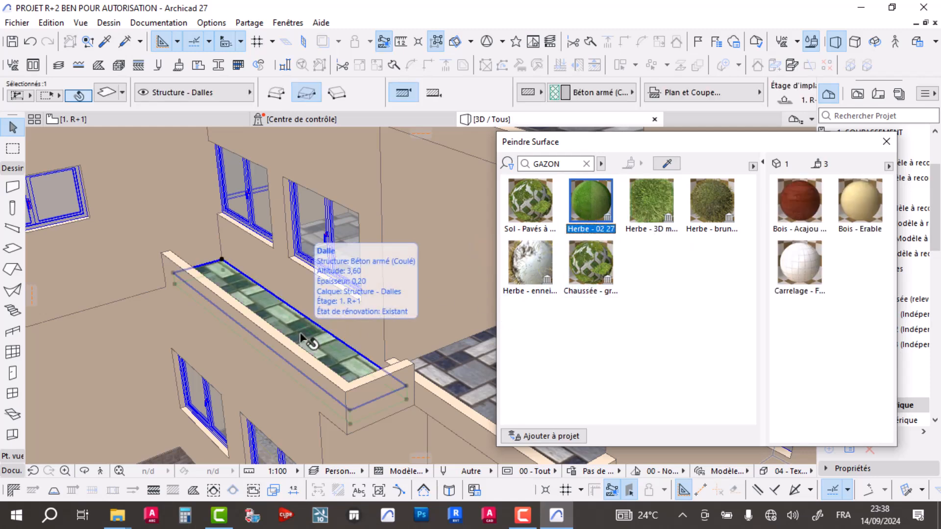
{"action": "left_click", "coordinate": [632, 212]}
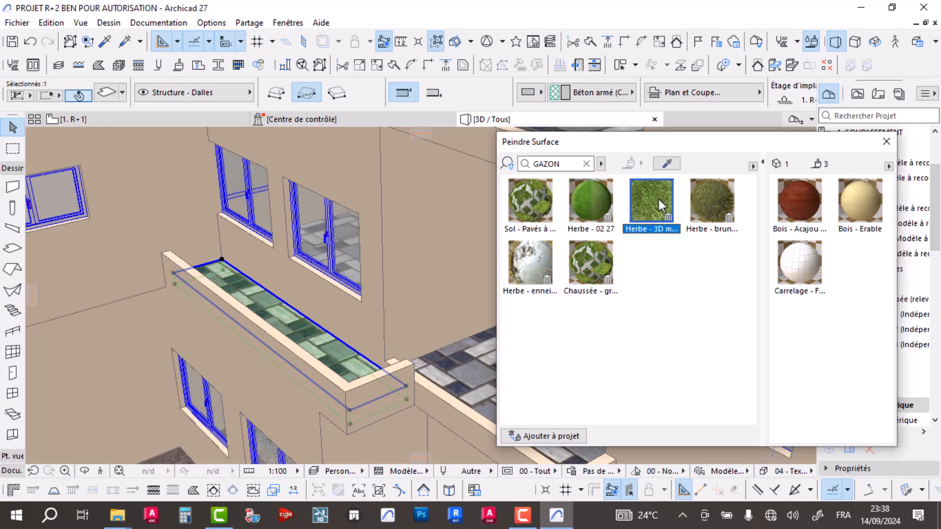
{"action": "left_click", "coordinate": [667, 163]}
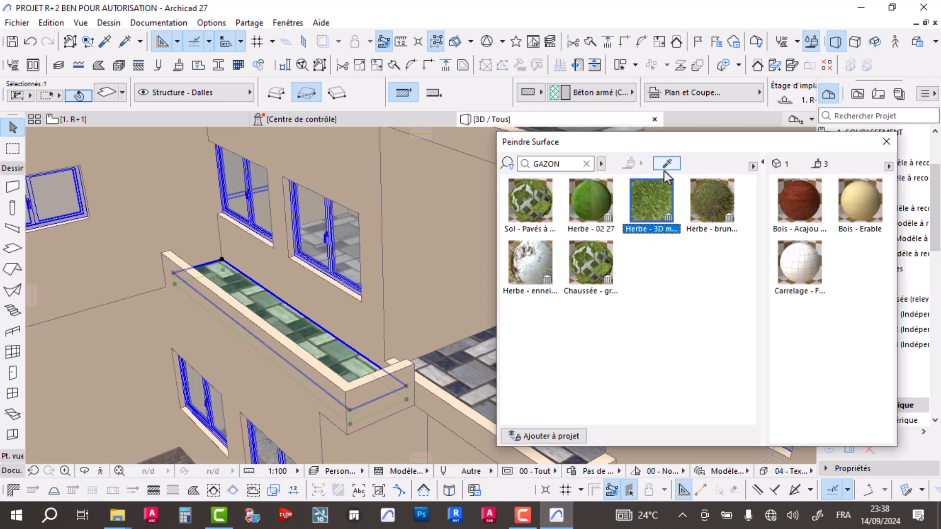
{"action": "left_click", "coordinate": [324, 342]}
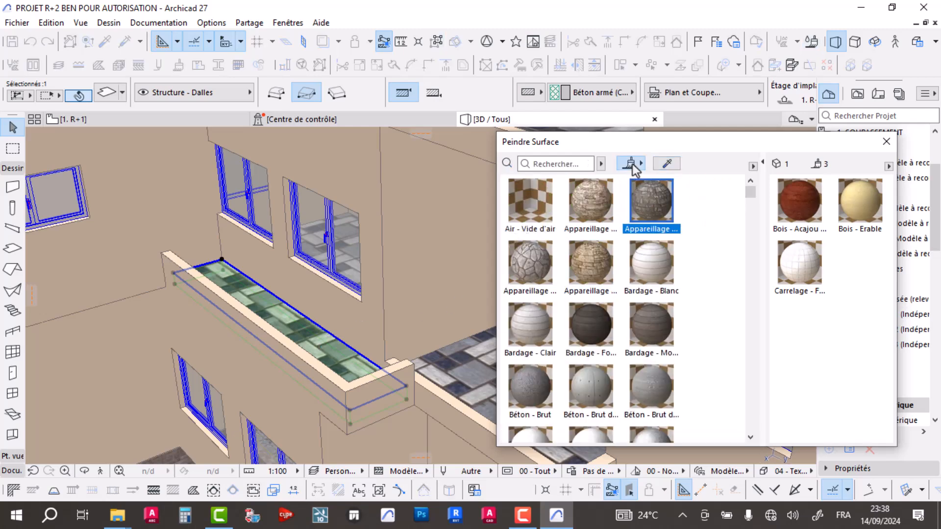
Step: Paint the top of the planter slab with the project's green grass surface "Env. - Herbe v..."
{"action": "scroll", "coordinate": [626, 317], "scroll_direction": "down", "scroll_amount": 3}
{"action": "scroll", "coordinate": [626, 318], "scroll_direction": "down", "scroll_amount": 10}
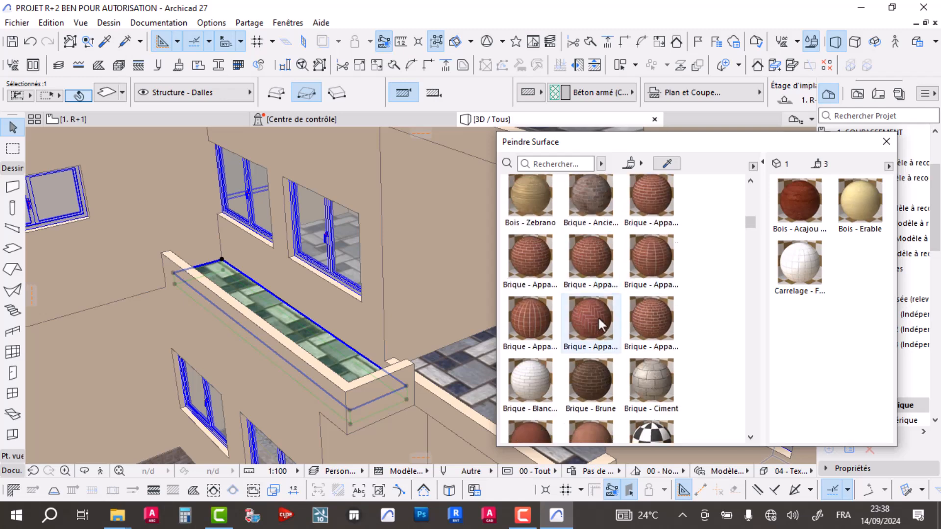
{"action": "scroll", "coordinate": [591, 338], "scroll_direction": "down", "scroll_amount": 10}
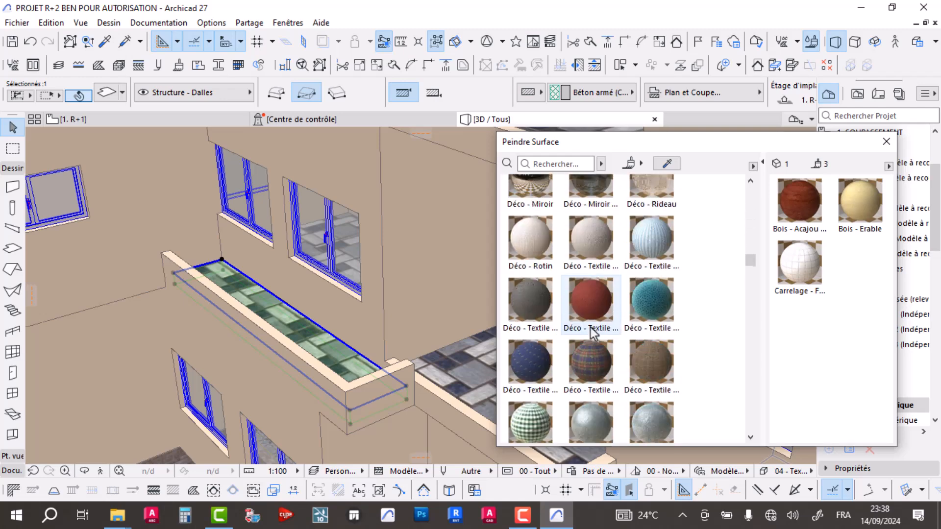
{"action": "key", "text": "Escape"}
{"action": "scroll", "coordinate": [586, 322], "scroll_direction": "down", "scroll_amount": 3}
{"action": "scroll", "coordinate": [580, 272], "scroll_direction": "up", "scroll_amount": 1}
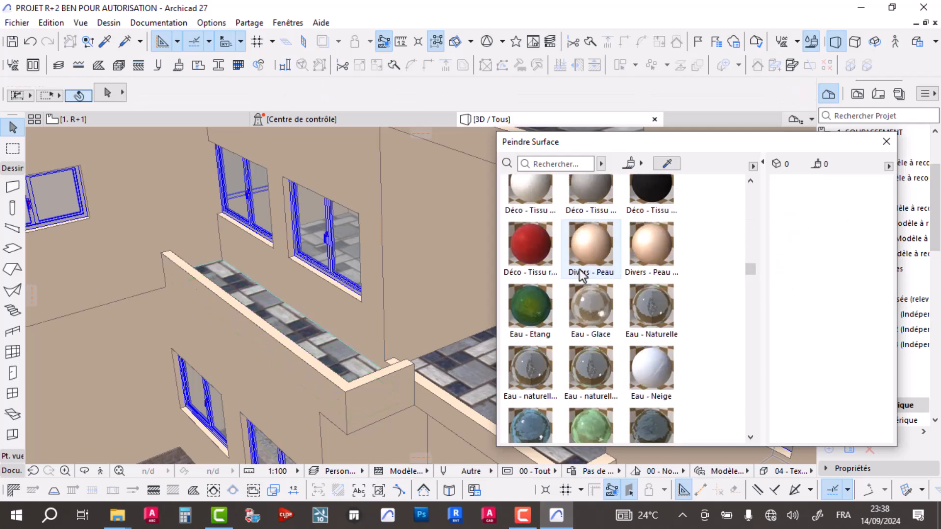
{"action": "scroll", "coordinate": [578, 269], "scroll_direction": "down", "scroll_amount": 8}
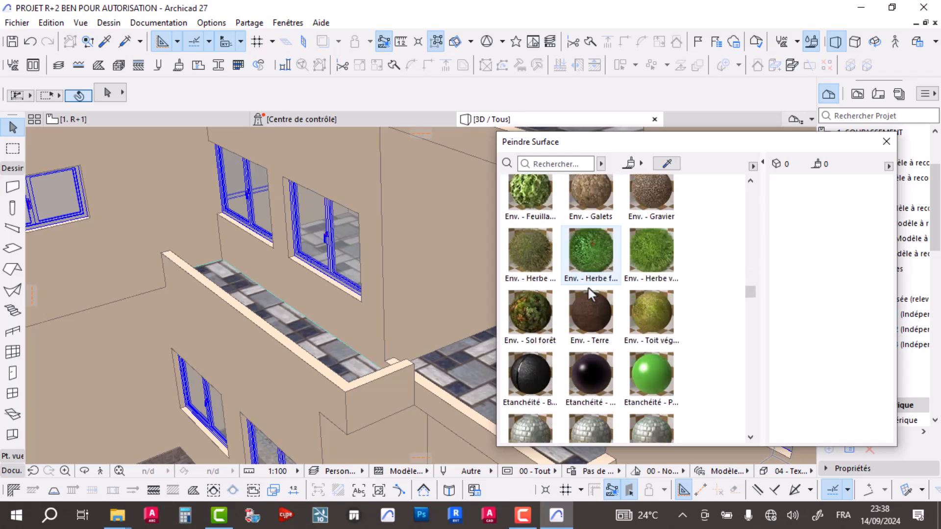
{"action": "left_click", "coordinate": [632, 293]}
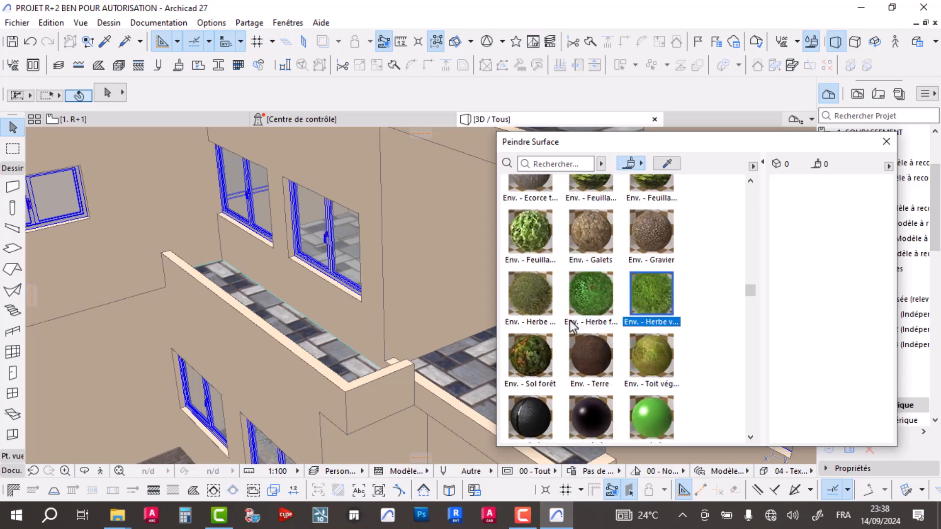
{"action": "left_click", "coordinate": [316, 349]}
{"action": "scroll", "coordinate": [317, 350], "scroll_direction": "up", "scroll_amount": 5}
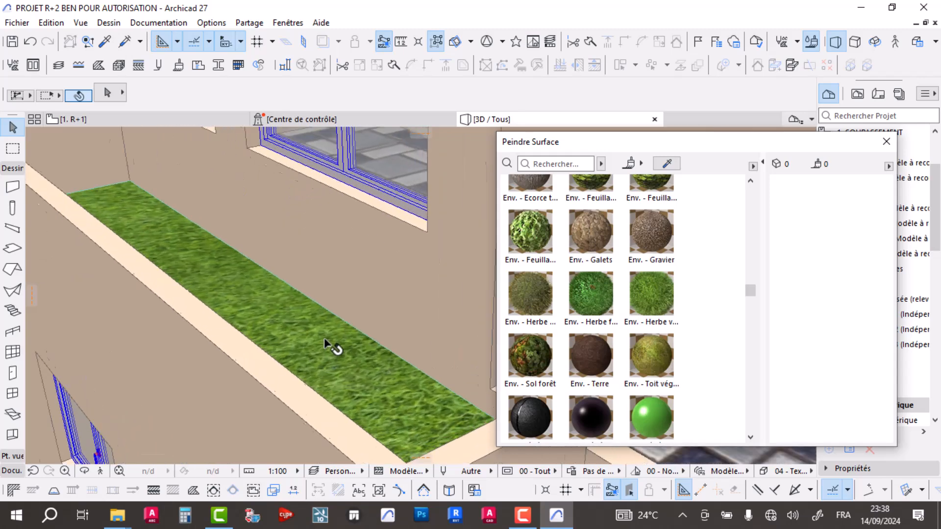
Step: Try the "Env. - Herbe f..." surface on the planter slab, then repaint it with "Env. - Herbe v..."
{"action": "left_click", "coordinate": [592, 297]}
{"action": "left_click", "coordinate": [319, 338]}
{"action": "scroll", "coordinate": [438, 333], "scroll_direction": "down", "scroll_amount": 3}
{"action": "left_click", "coordinate": [652, 294]}
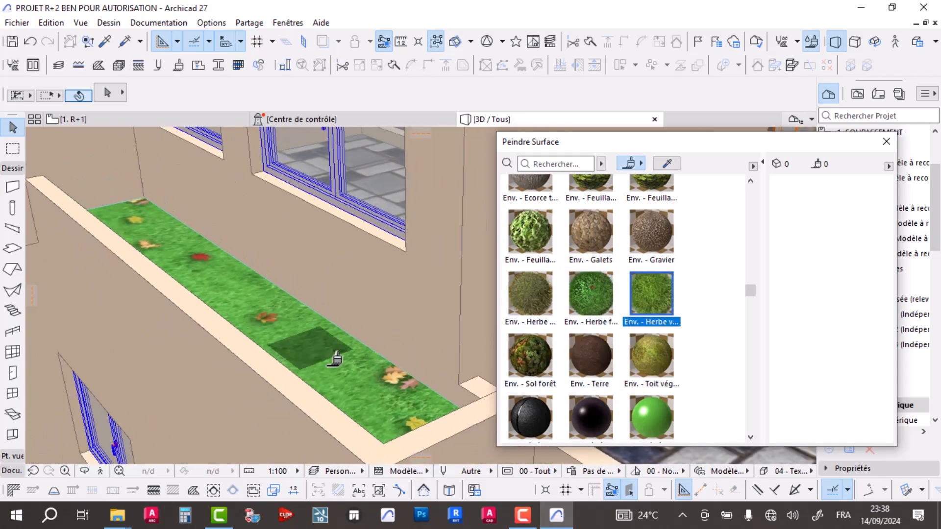
{"action": "left_click", "coordinate": [309, 348]}
{"action": "scroll", "coordinate": [309, 323], "scroll_direction": "up", "scroll_amount": 3}
{"action": "scroll", "coordinate": [310, 319], "scroll_direction": "down", "scroll_amount": 6}
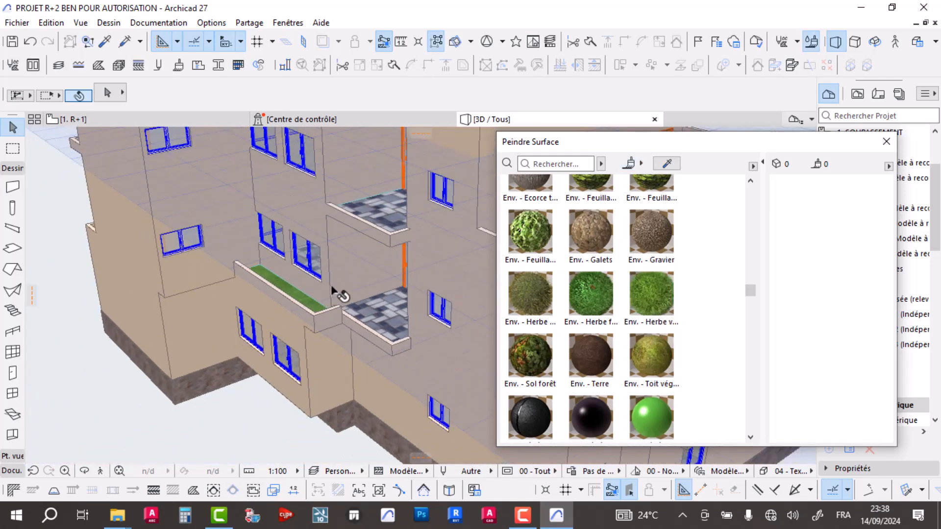
Step: Open the R+2 floor plan and select the floor slab covering TERRASSE DECOUVERTE
{"action": "middle_click_drag", "start_coordinate": [379, 262], "coordinate": [272, 350]}
{"action": "left_click_drag", "start_coordinate": [273, 352], "coordinate": [280, 307]}
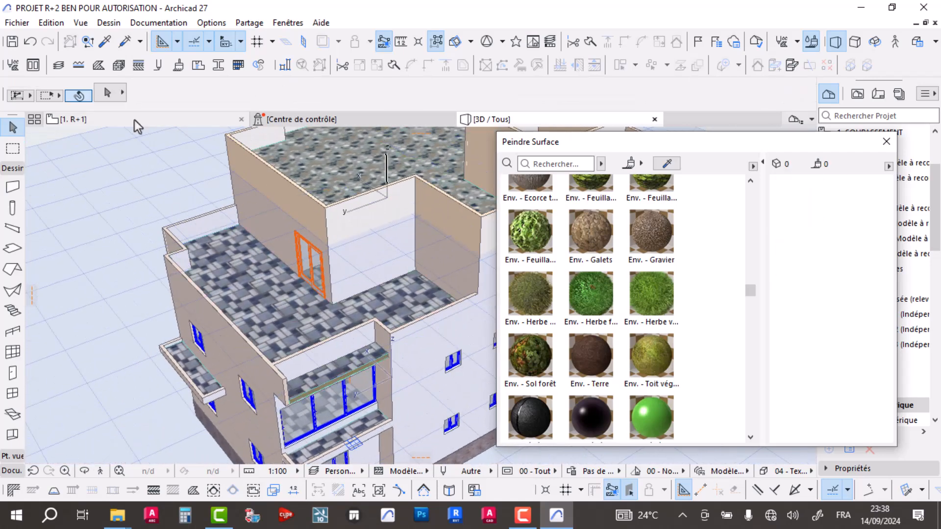
{"action": "left_click", "coordinate": [134, 120]}
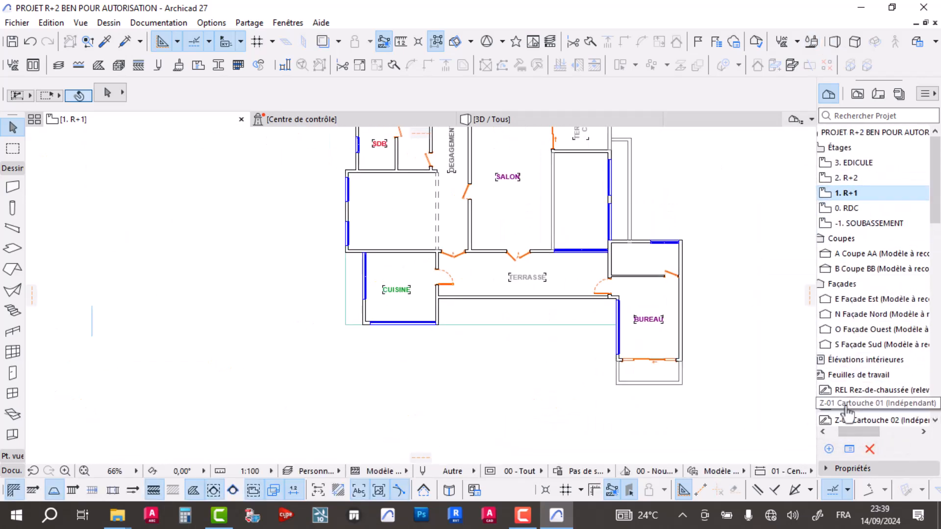
{"action": "left_click", "coordinate": [822, 432]}
{"action": "double_click", "coordinate": [895, 178]}
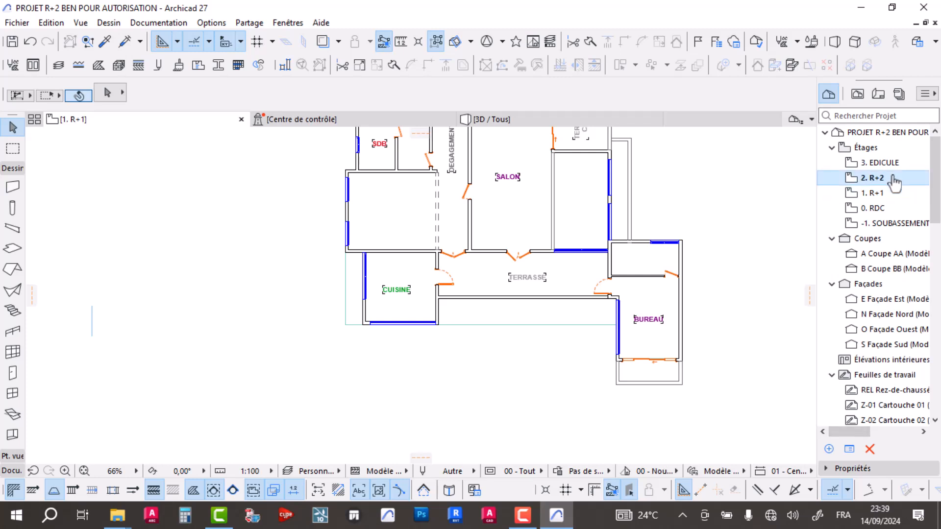
{"action": "scroll", "coordinate": [466, 347], "scroll_direction": "down", "scroll_amount": 4}
{"action": "scroll", "coordinate": [465, 341], "scroll_direction": "up", "scroll_amount": 5}
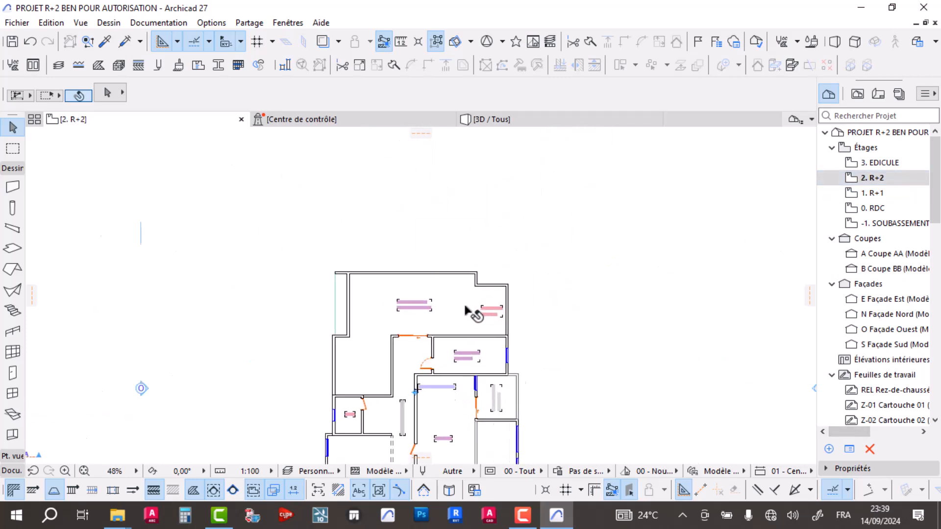
{"action": "left_click", "coordinate": [431, 290]}
{"action": "scroll", "coordinate": [426, 284], "scroll_direction": "down", "scroll_amount": 3}
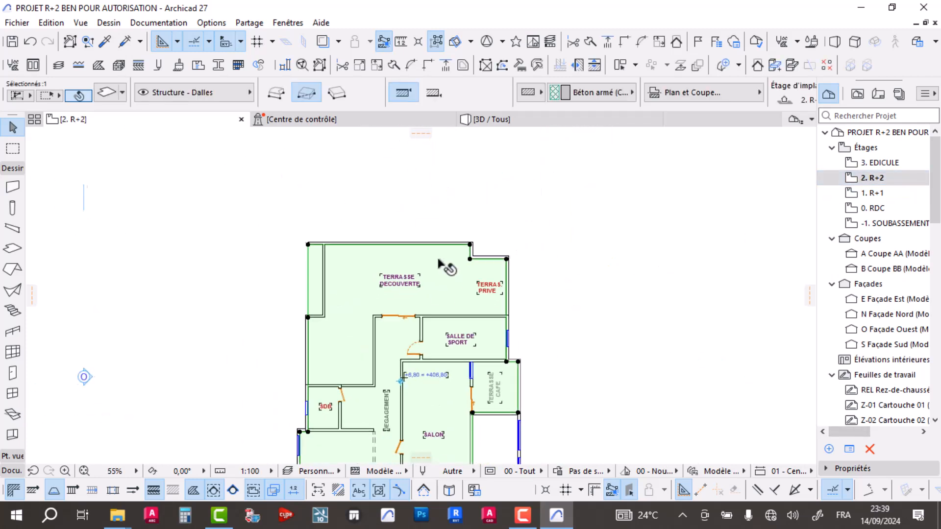
{"action": "scroll", "coordinate": [431, 296], "scroll_direction": "down", "scroll_amount": 2}
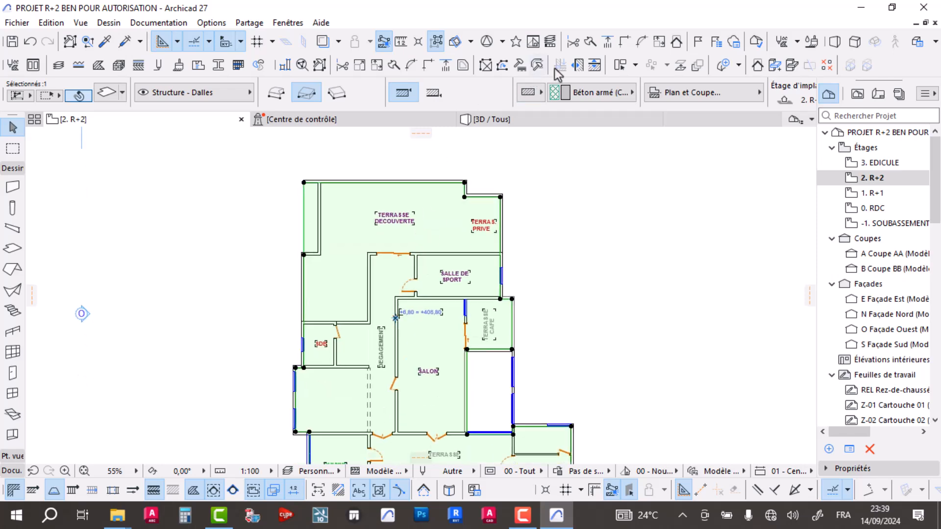
Step: Subtract a 0.15 m wide strip from the slab along the wall line between TERRASSE DECOUVERTE and SALLE DE SPORT
{"action": "left_click", "coordinate": [500, 198]}
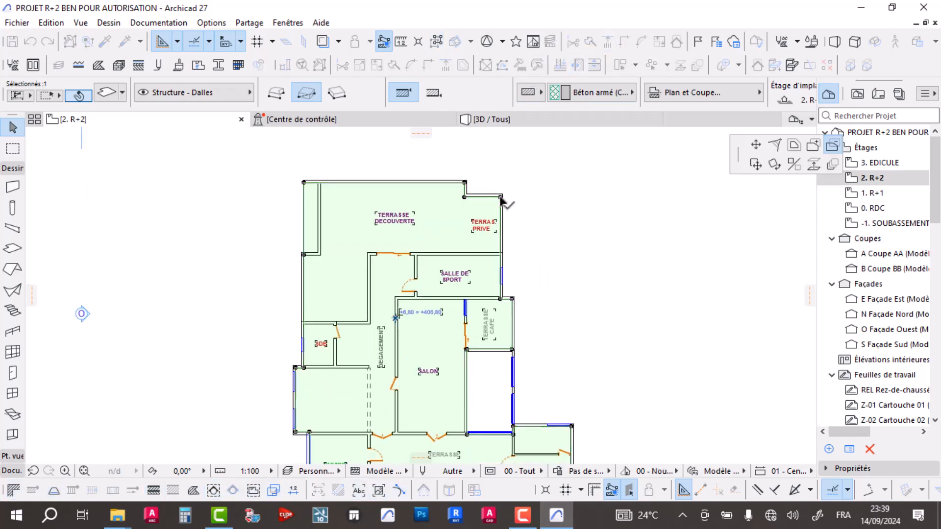
{"action": "scroll", "coordinate": [495, 255], "scroll_direction": "up", "scroll_amount": 5}
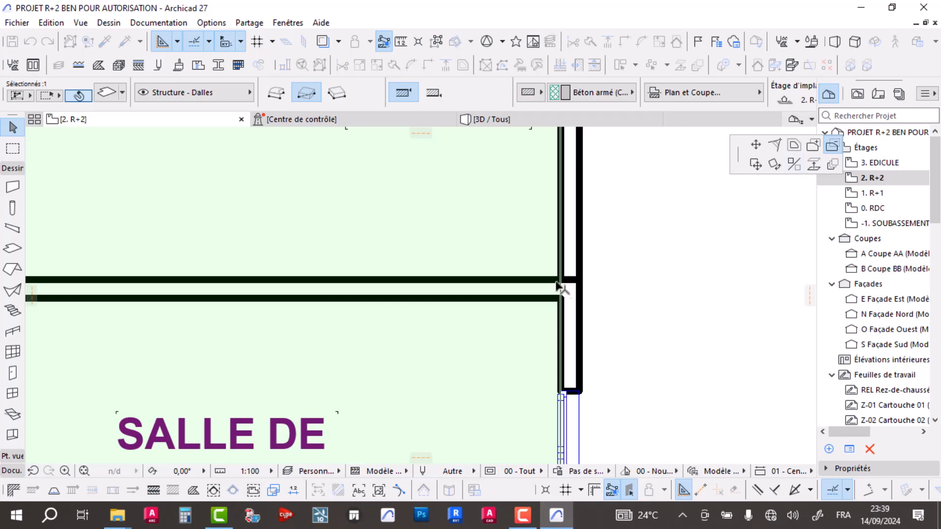
{"action": "left_click", "coordinate": [559, 278]}
{"action": "scroll", "coordinate": [332, 302], "scroll_direction": "down", "scroll_amount": 4}
{"action": "middle_click_drag", "start_coordinate": [301, 308], "coordinate": [548, 301]}
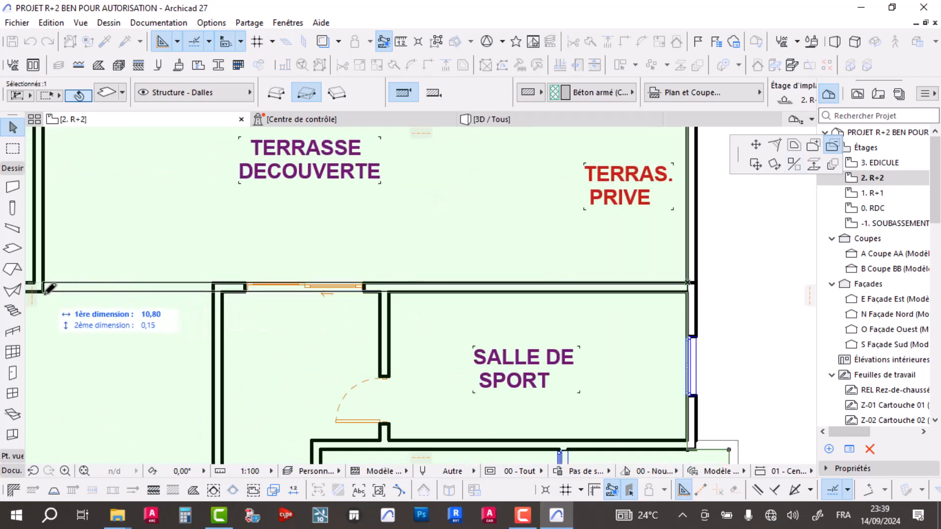
{"action": "middle_click_drag", "start_coordinate": [49, 288], "coordinate": [471, 289]}
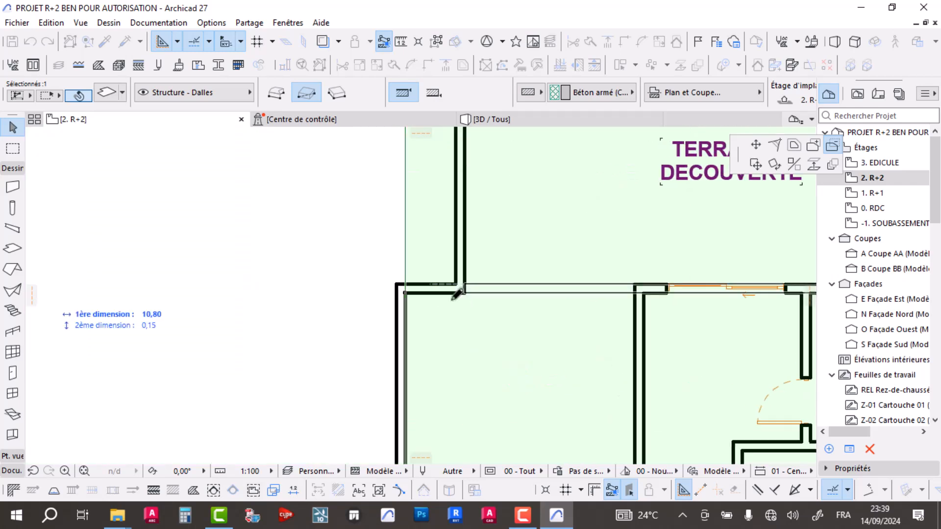
{"action": "left_click", "coordinate": [364, 296]}
{"action": "left_click", "coordinate": [315, 299]}
Step: Subtract a 0.15 × 4.20 m strip from the TERRASSE DECOUVERTE slab along the inner parapet wall to separate the narrow planter slab
{"action": "left_click", "coordinate": [601, 253]}
{"action": "scroll", "coordinate": [521, 250], "scroll_direction": "down", "scroll_amount": 5}
{"action": "middle_click_drag", "start_coordinate": [553, 290], "coordinate": [371, 334]}
{"action": "scroll", "coordinate": [279, 261], "scroll_direction": "up", "scroll_amount": 3}
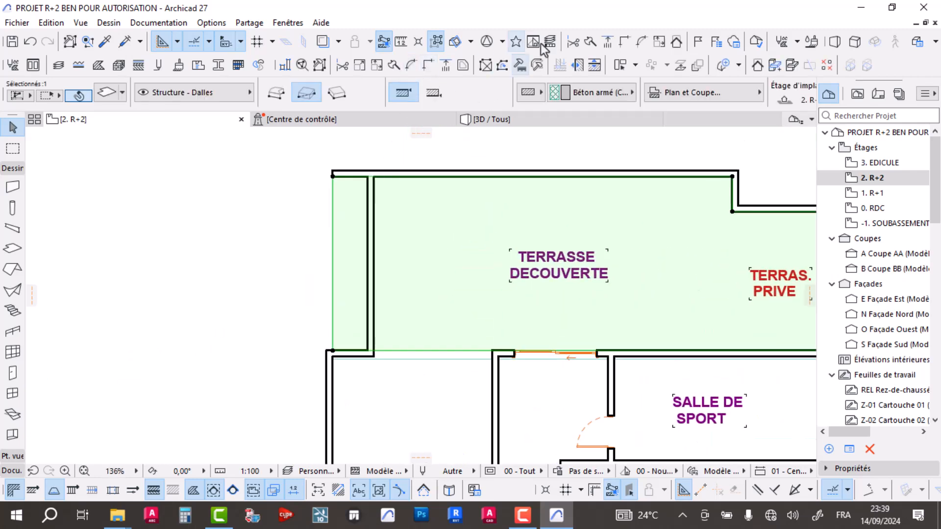
{"action": "left_click", "coordinate": [334, 177]}
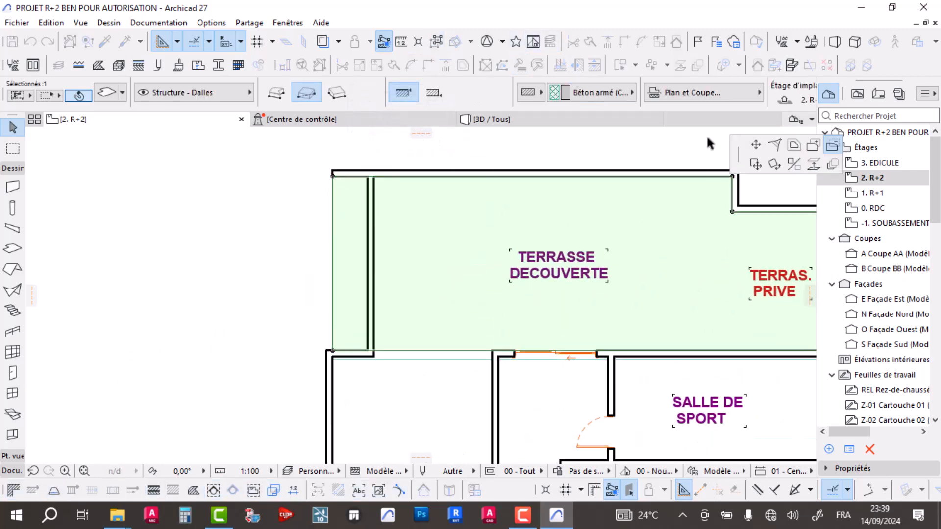
{"action": "scroll", "coordinate": [371, 189], "scroll_direction": "up", "scroll_amount": 3}
{"action": "left_click", "coordinate": [382, 163]}
{"action": "middle_click_drag", "start_coordinate": [353, 300], "coordinate": [328, 165]}
{"action": "middle_click_drag", "start_coordinate": [358, 432], "coordinate": [337, 323]}
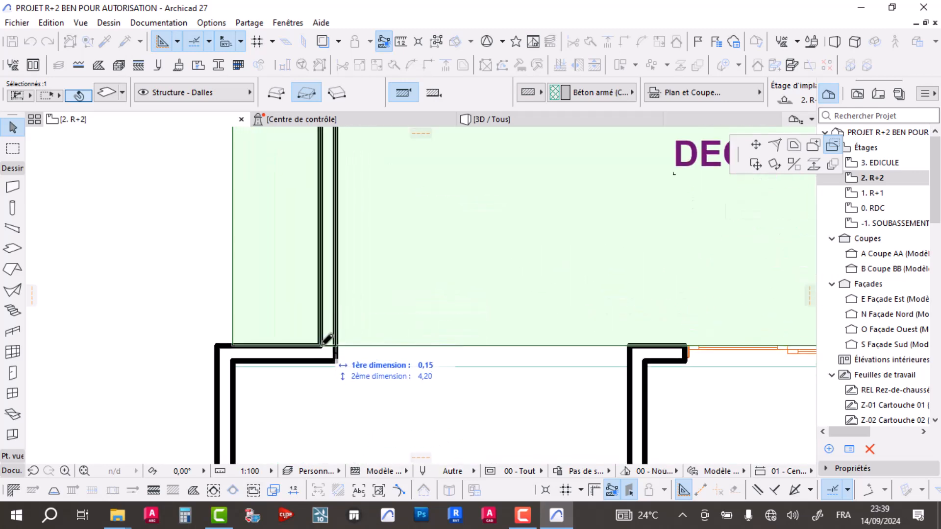
{"action": "left_click", "coordinate": [323, 345]}
{"action": "left_click", "coordinate": [189, 300]}
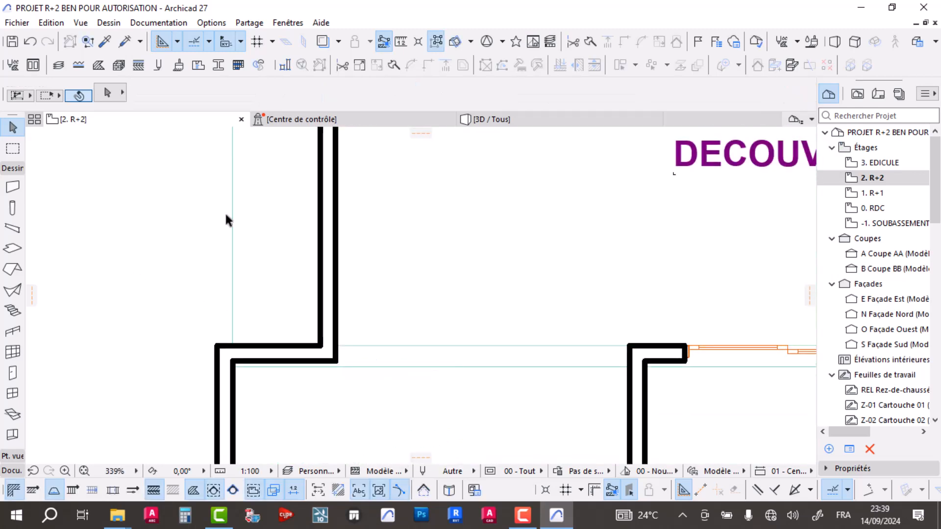
Step: Open the 3D view and select the R+2 terrace slab to inspect its cut edge beside the parapet wall
{"action": "left_click", "coordinate": [520, 117]}
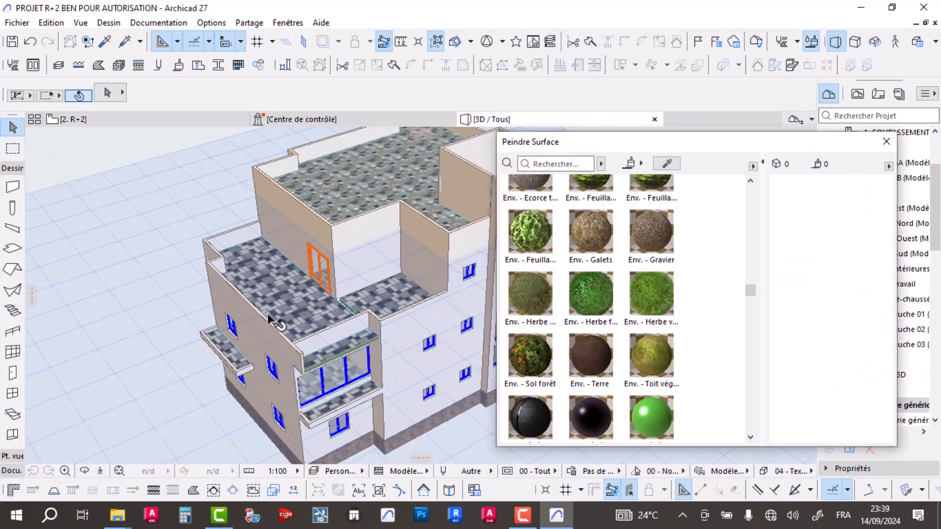
{"action": "left_click", "coordinate": [269, 317]}
{"action": "scroll", "coordinate": [322, 294], "scroll_direction": "up", "scroll_amount": 5}
{"action": "middle_click_drag", "start_coordinate": [193, 300], "coordinate": [304, 288], "text": "shift"}
{"action": "scroll", "coordinate": [294, 300], "scroll_direction": "up", "scroll_amount": 3}
{"action": "scroll", "coordinate": [295, 299], "scroll_direction": "up", "scroll_amount": 6}
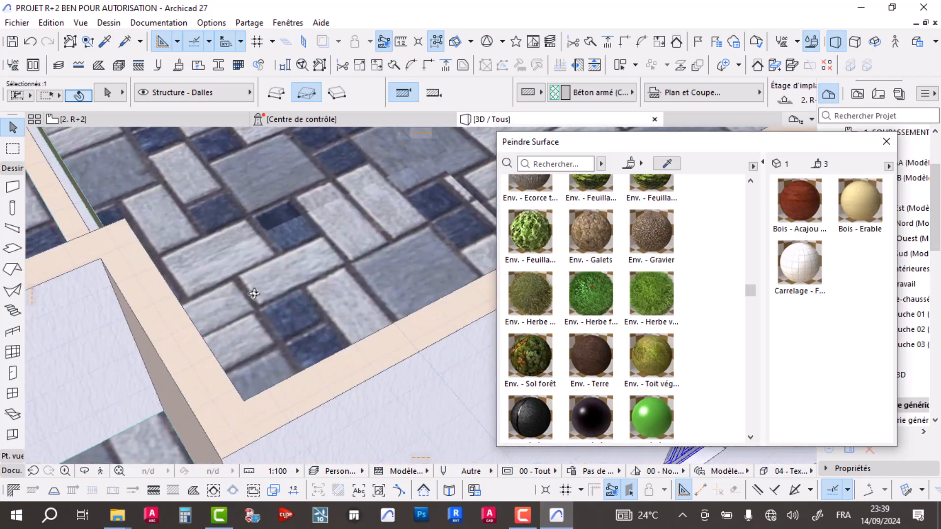
{"action": "middle_click_drag", "start_coordinate": [254, 294], "coordinate": [339, 461]}
Step: Offset the small recessed terrace slab's edge outward to the parapet wall corner so it closes the cut strip
{"action": "left_click", "coordinate": [147, 349]}
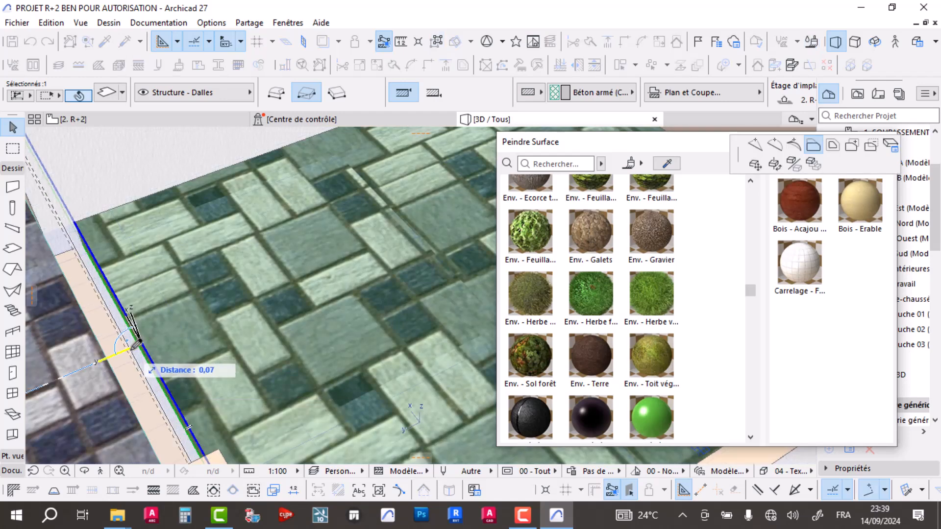
{"action": "middle_click_drag", "start_coordinate": [199, 427], "coordinate": [214, 353]}
{"action": "middle_click_drag", "start_coordinate": [140, 296], "coordinate": [211, 339]}
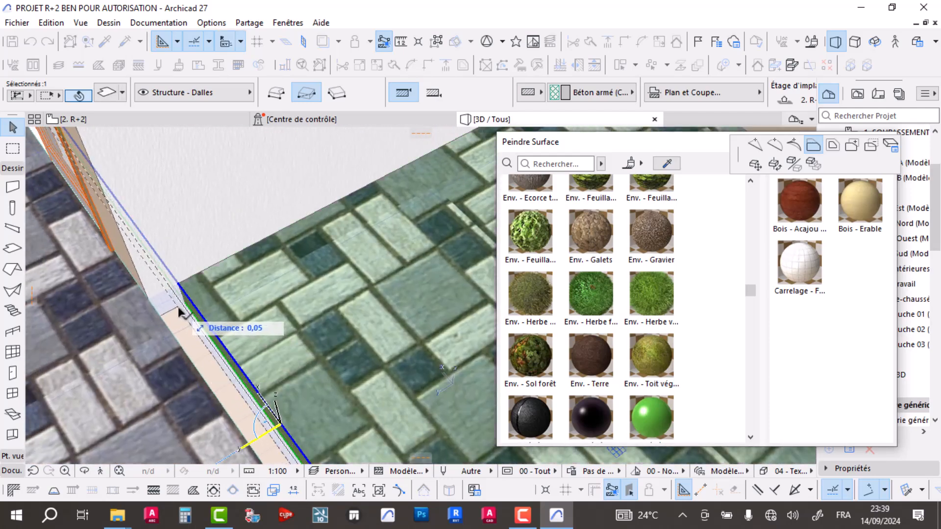
{"action": "left_click", "coordinate": [181, 313]}
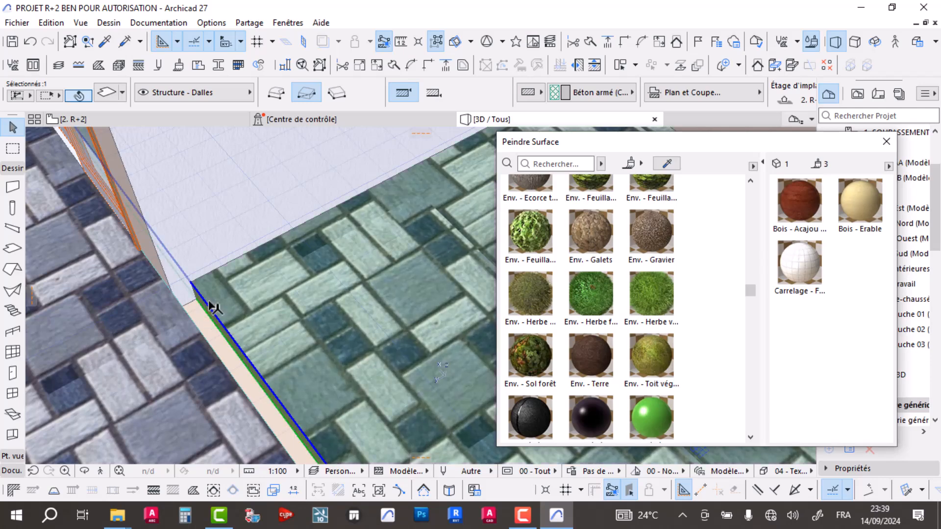
{"action": "left_click", "coordinate": [215, 312]}
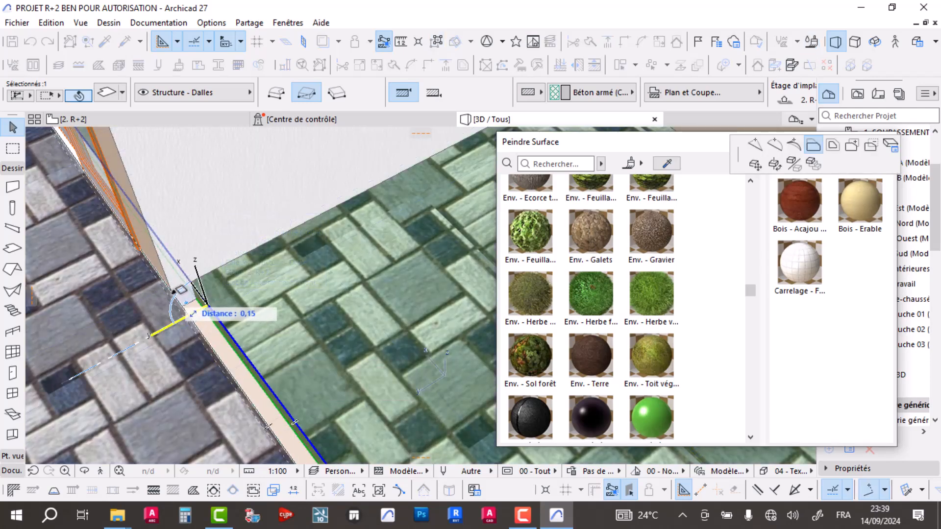
{"action": "scroll", "coordinate": [238, 271], "scroll_direction": "down", "scroll_amount": 6}
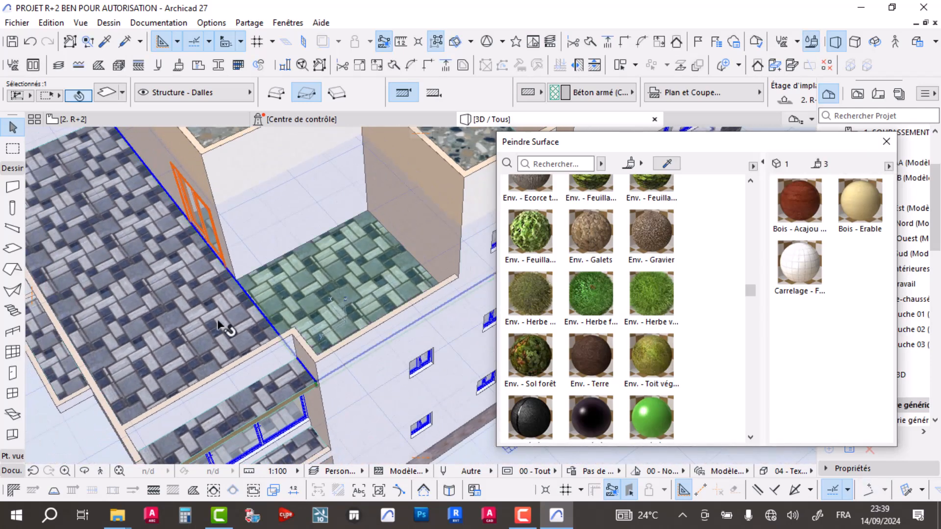
{"action": "key", "text": "Escape"}
Step: Try the "Env. - Herbe f..." surface on the large R+2 terrace slab in front of the orange door
{"action": "middle_click_drag", "start_coordinate": [175, 312], "coordinate": [311, 263]}
{"action": "middle_click_drag", "start_coordinate": [206, 333], "coordinate": [258, 263], "text": "shift"}
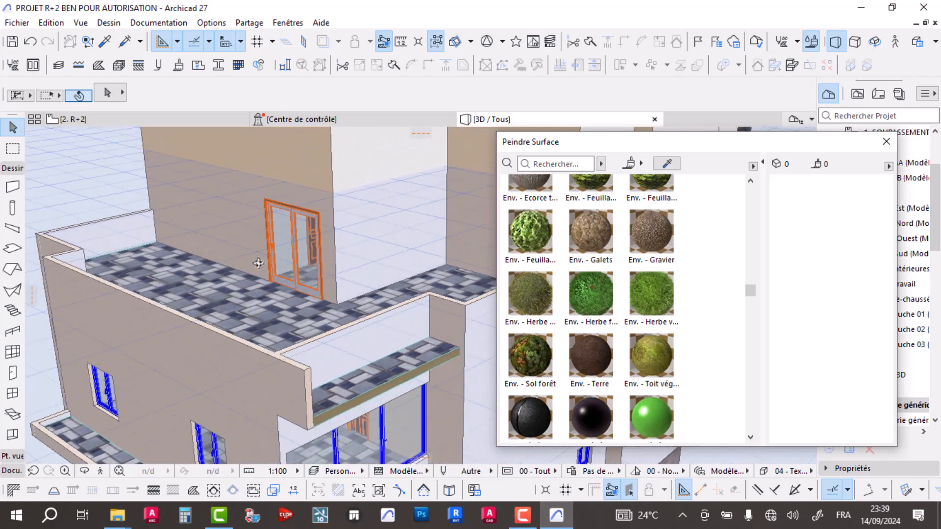
{"action": "left_click", "coordinate": [590, 294]}
{"action": "left_click", "coordinate": [270, 302]}
{"action": "middle_click_drag", "start_coordinate": [274, 304], "coordinate": [343, 274], "text": "shift"}
Step: Try the "Env. - Feuilla..." and "Env. - Herbe ..." surfaces on the large R+2 terrace slab
{"action": "left_click", "coordinate": [532, 235]}
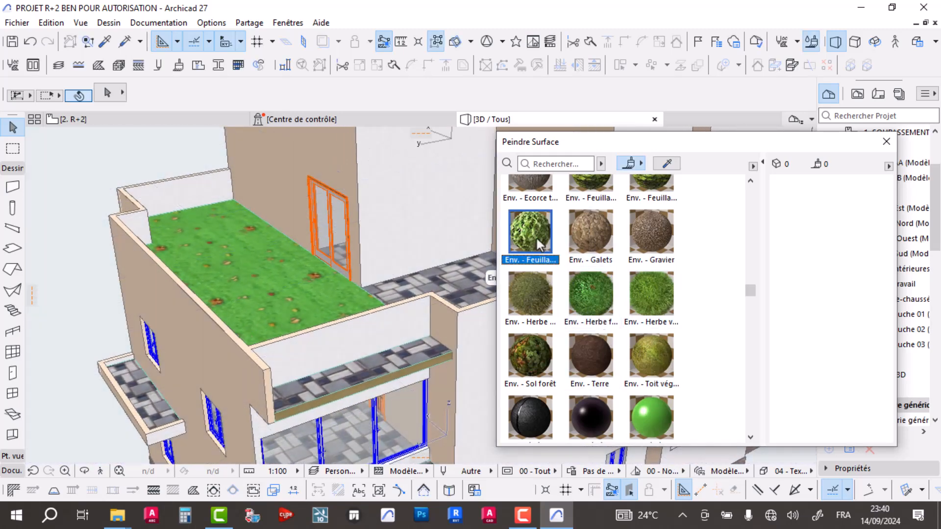
{"action": "left_click", "coordinate": [287, 282]}
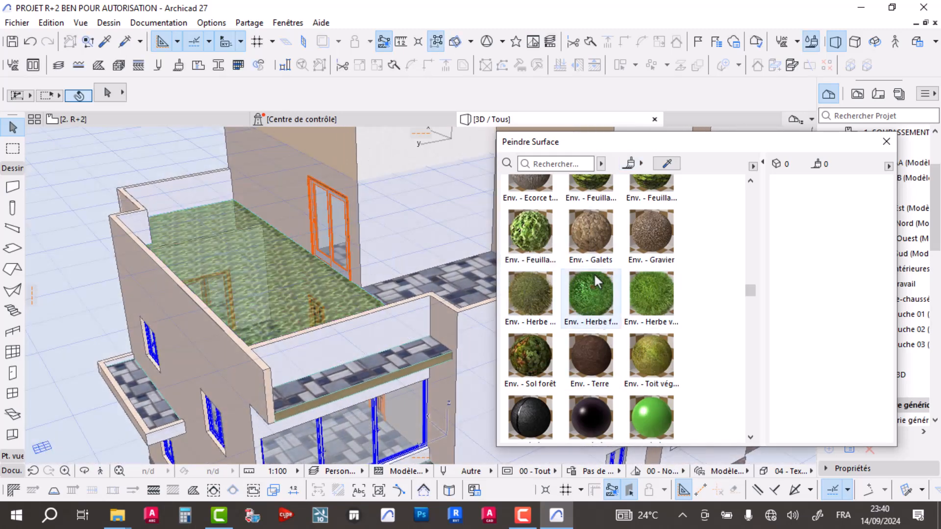
{"action": "left_click", "coordinate": [537, 306]}
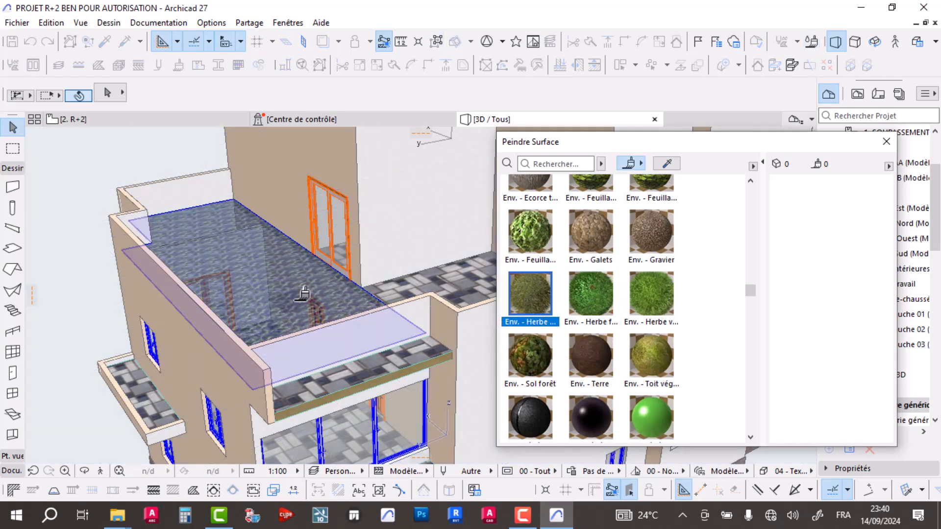
{"action": "left_click", "coordinate": [304, 306]}
Step: Paint the large R+2 terrace slab with the "Env. - Herbe v..." surface and close the surface painter
{"action": "left_click", "coordinate": [652, 306]}
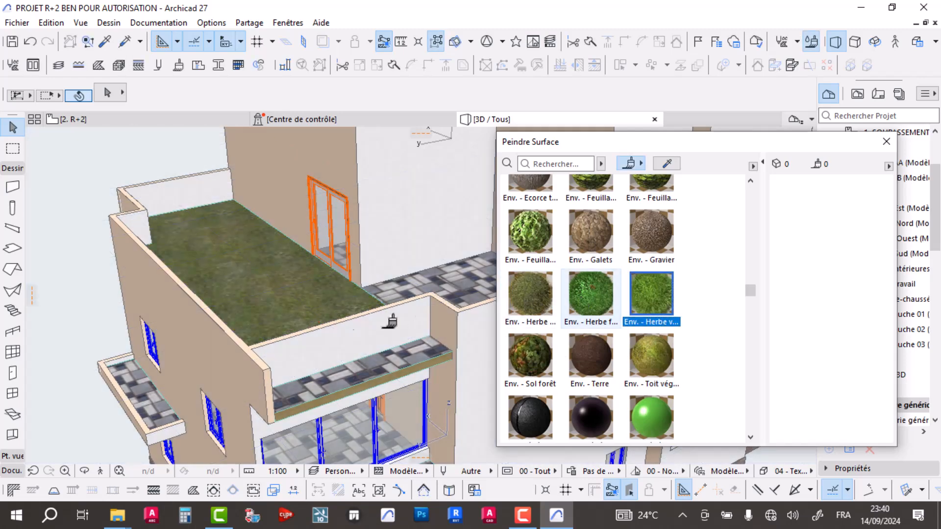
{"action": "left_click", "coordinate": [248, 305]}
{"action": "middle_click_drag", "start_coordinate": [249, 305], "coordinate": [284, 339], "text": "shift"}
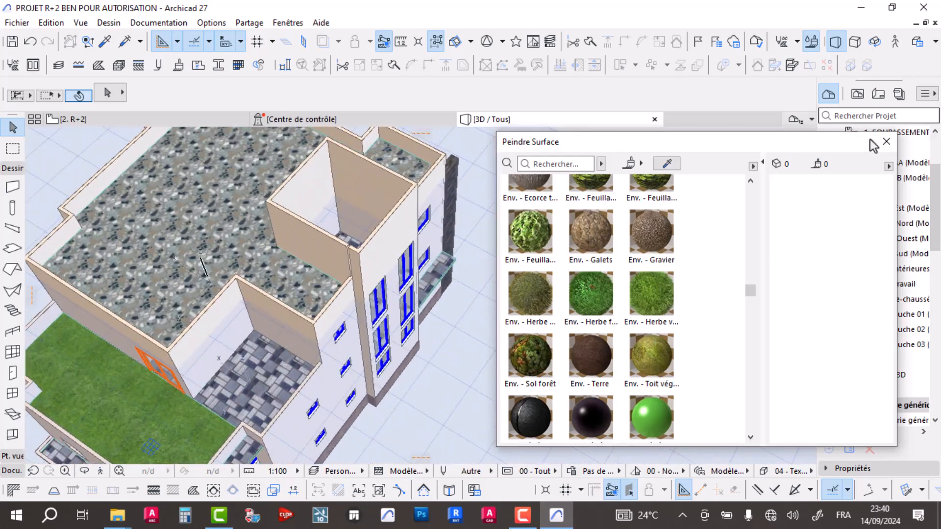
{"action": "left_click", "coordinate": [886, 142]}
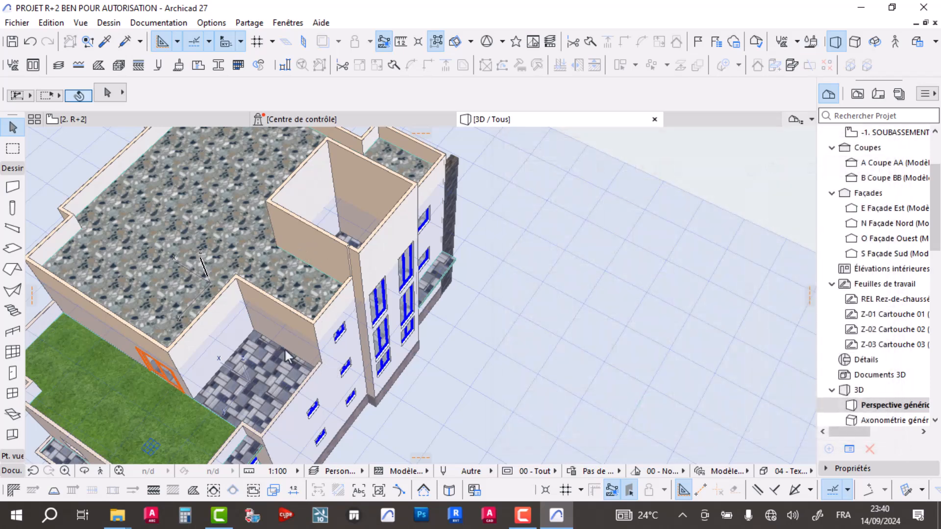
{"action": "left_click_drag", "start_coordinate": [487, 284], "coordinate": [592, 360]}
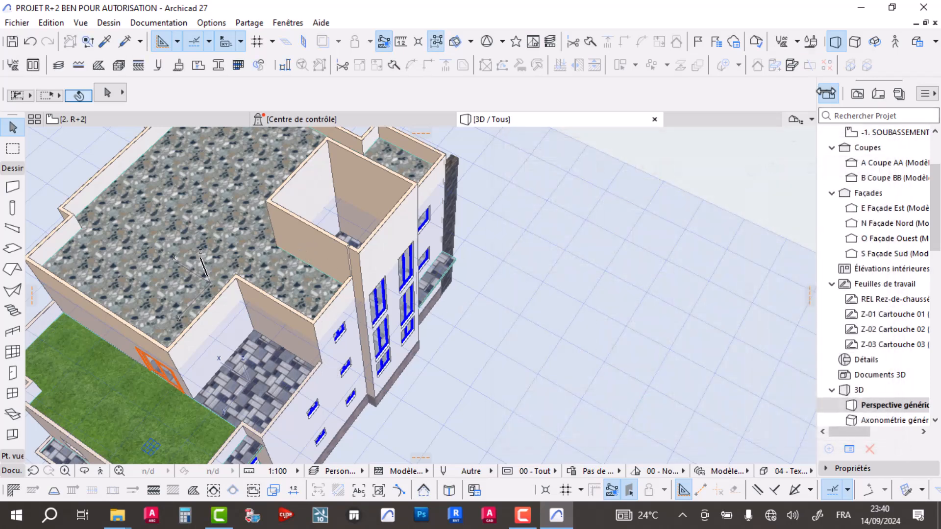
Step: Switch to File Explorer and open the Nouveau dossier renders in a past client's FICHIER LUMION 8.5 folder within DOSSIER FOF
{"action": "left_click", "coordinate": [864, 8]}
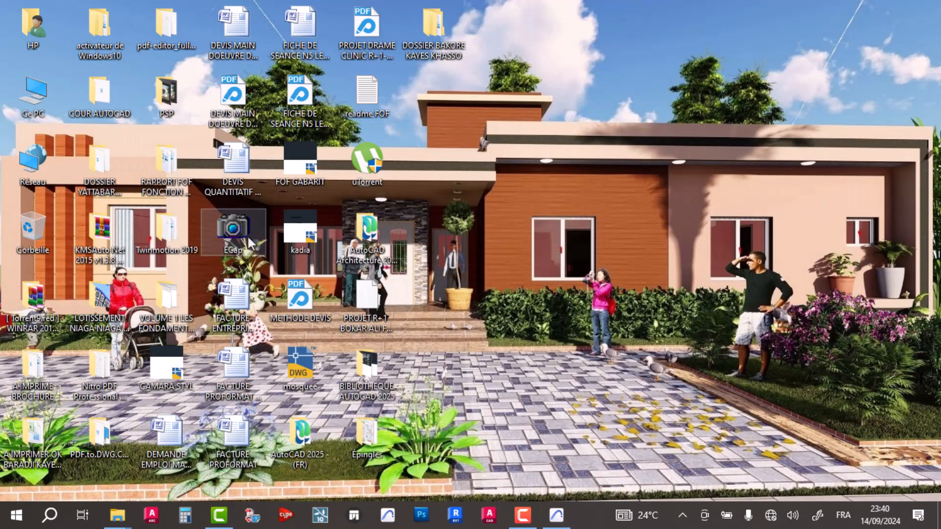
{"action": "double_click", "coordinate": [32, 48]}
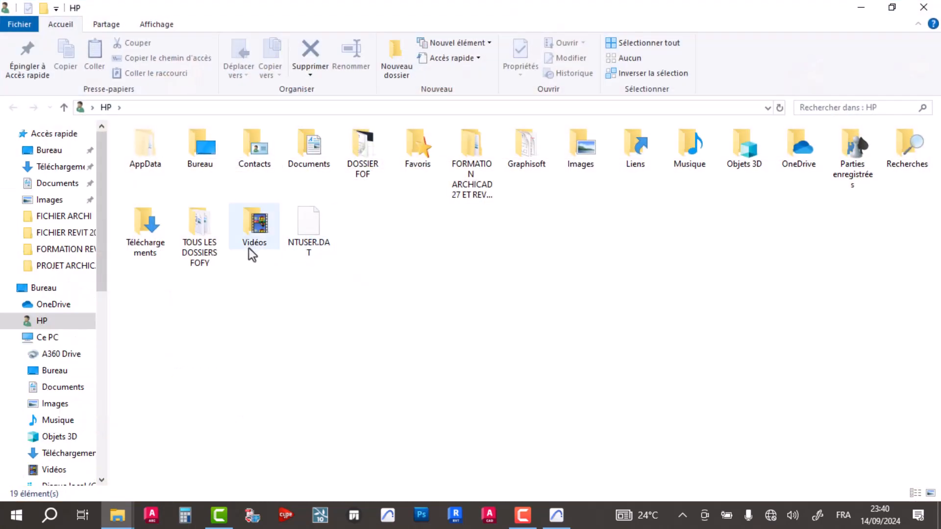
{"action": "double_click", "coordinate": [360, 144]}
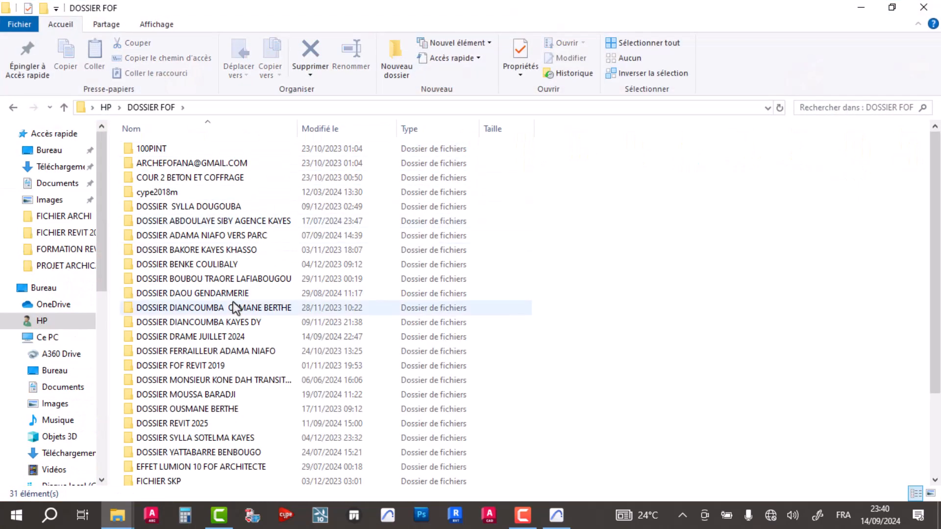
{"action": "scroll", "coordinate": [219, 333], "scroll_direction": "down", "scroll_amount": 2}
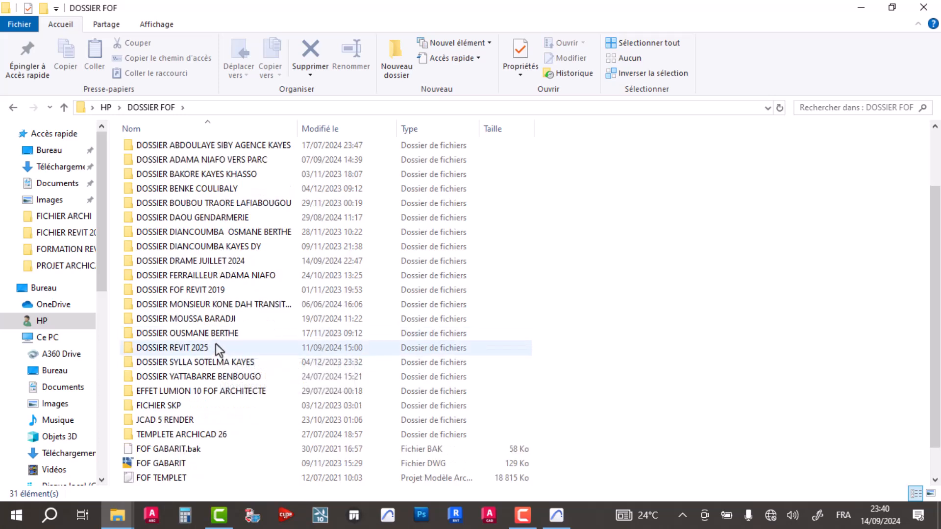
{"action": "double_click", "coordinate": [209, 305]}
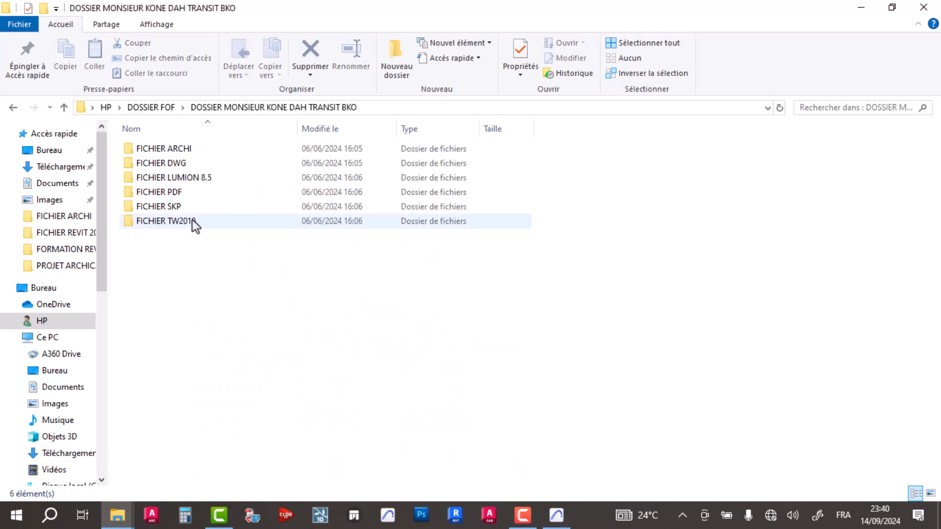
{"action": "double_click", "coordinate": [190, 178]}
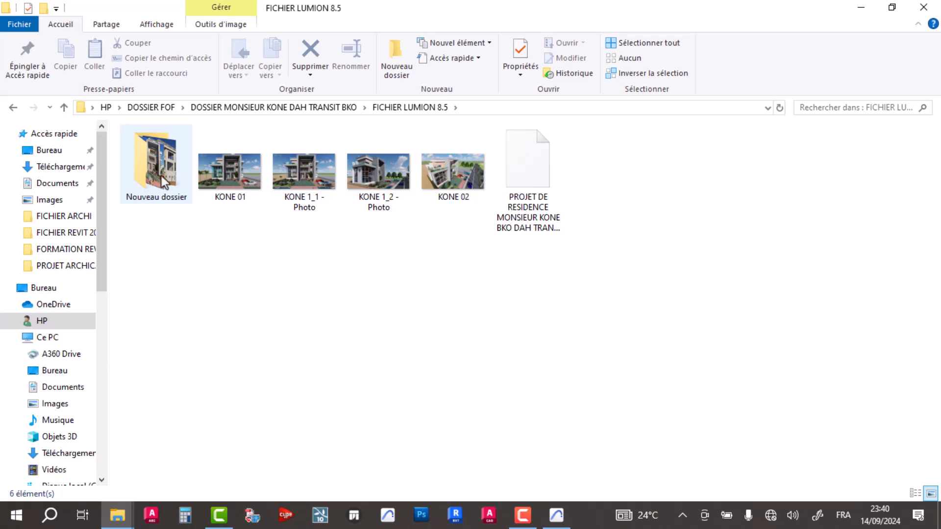
{"action": "double_click", "coordinate": [161, 175]}
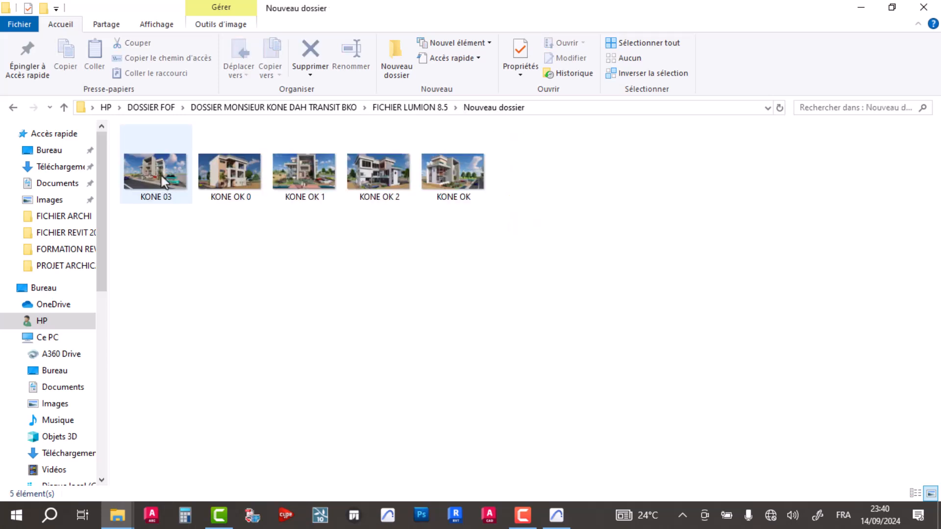
Step: Go to the same project's FICHIER TW2019 folder and open the first render in its TW2021 subfolder
{"action": "left_click", "coordinate": [13, 108]}
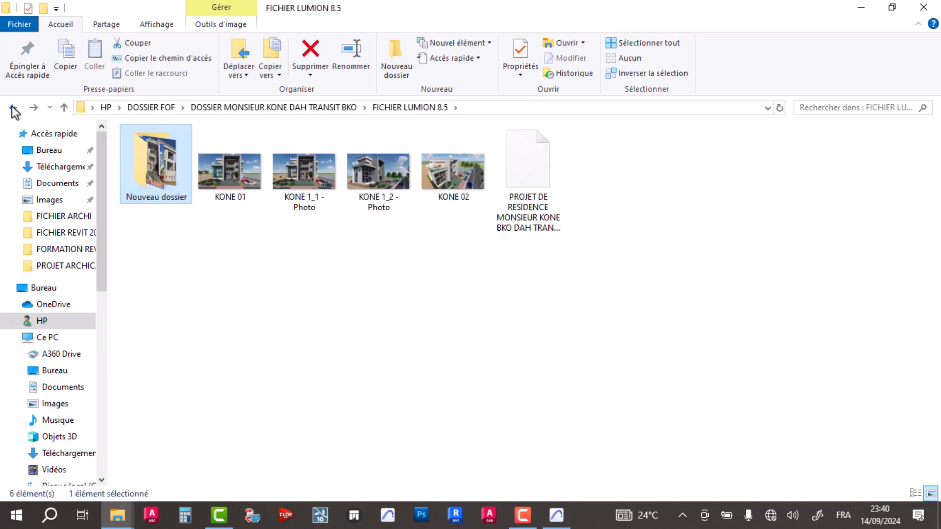
{"action": "left_click", "coordinate": [13, 108]}
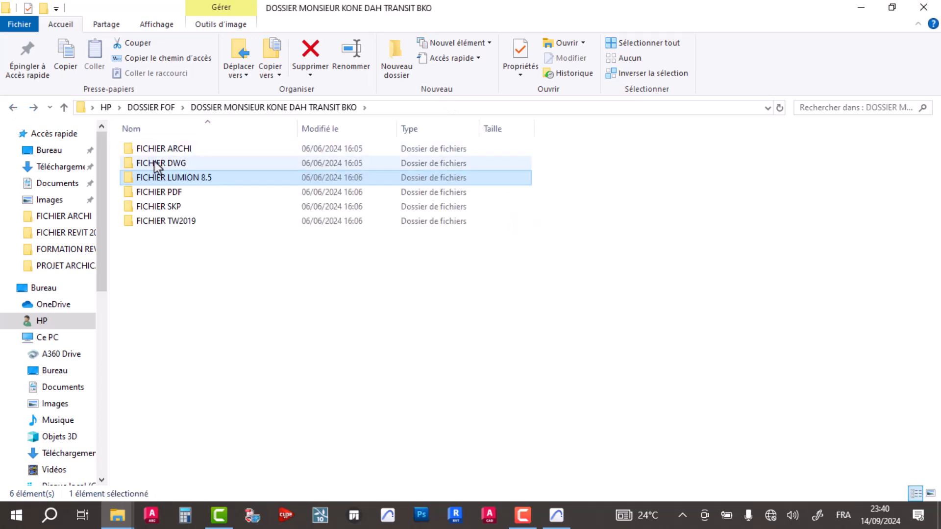
{"action": "left_click", "coordinate": [183, 220]}
{"action": "double_click", "coordinate": [183, 220]}
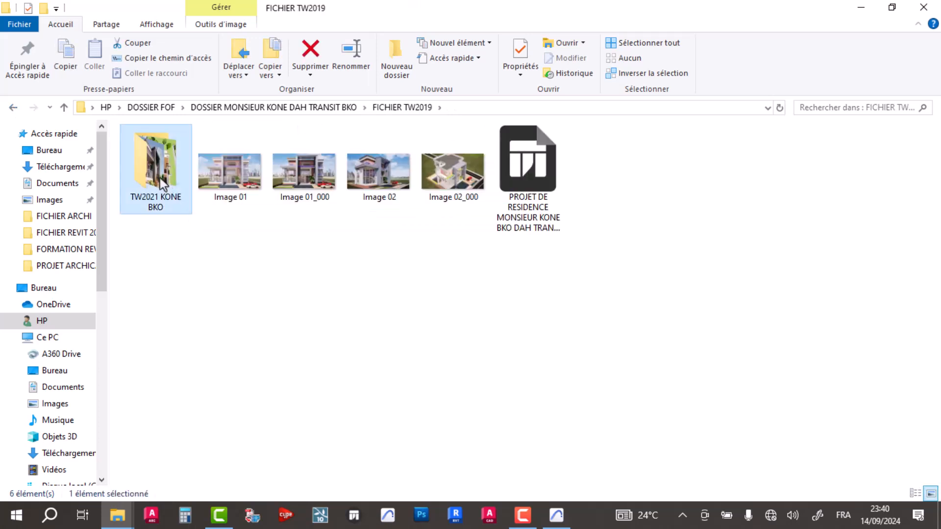
{"action": "double_click", "coordinate": [166, 181]}
{"action": "double_click", "coordinate": [177, 156]}
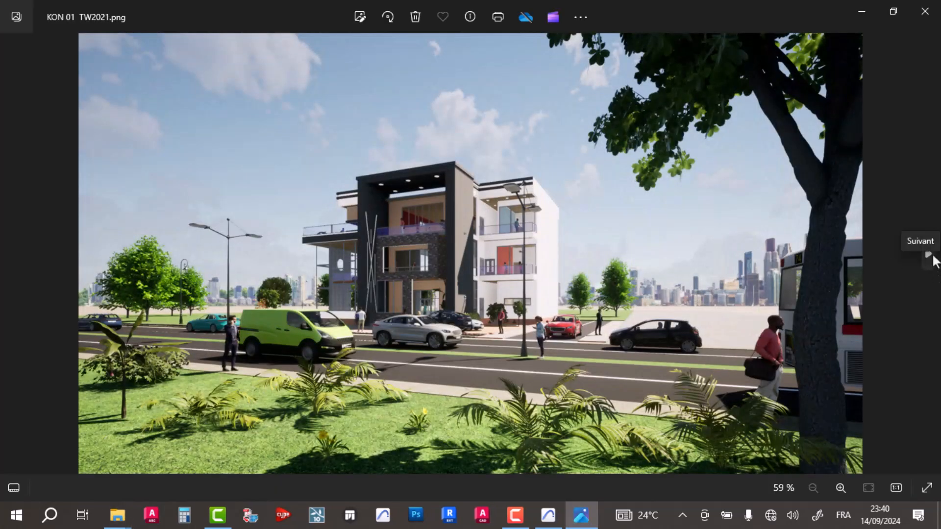
Step: Look through the TW2021 section and exterior renders for the planted terraces, and close the image viewer
{"action": "left_click", "coordinate": [929, 253]}
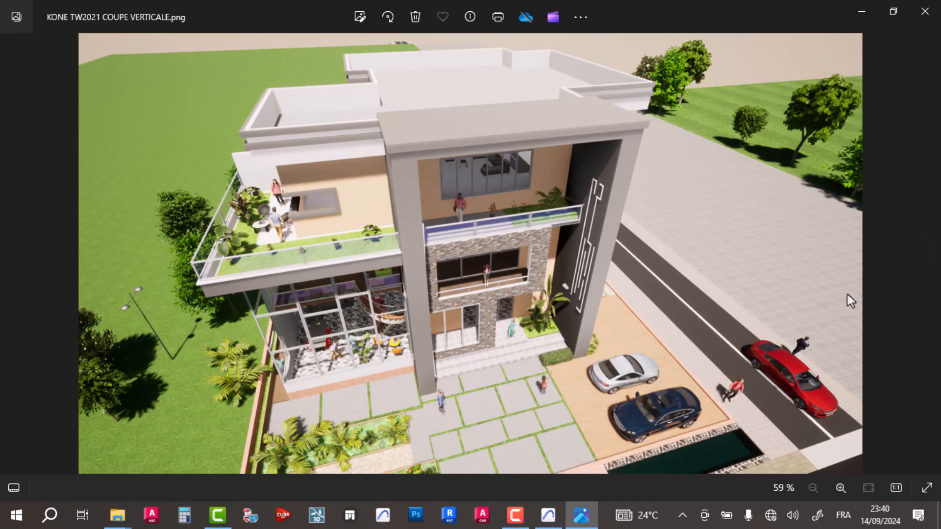
{"action": "left_click", "coordinate": [928, 254]}
{"action": "left_click", "coordinate": [933, 255]}
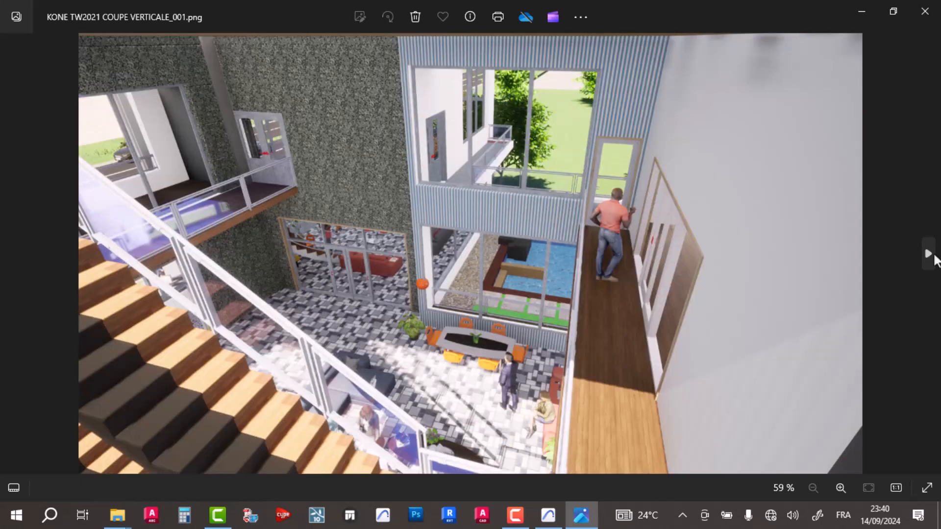
{"action": "left_click", "coordinate": [933, 255]}
{"action": "left_click", "coordinate": [933, 255]}
{"action": "left_click", "coordinate": [933, 255]}
{"action": "left_click", "coordinate": [933, 255]}
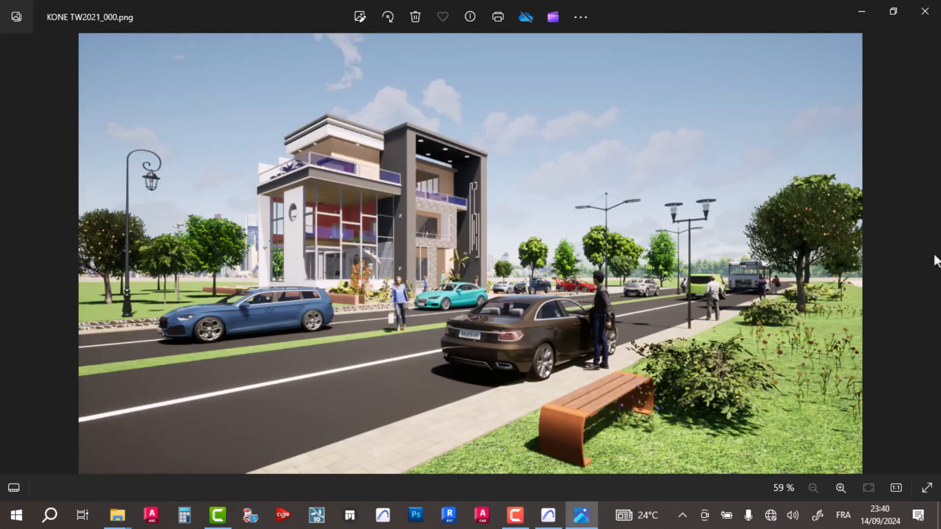
{"action": "left_click", "coordinate": [937, 8]}
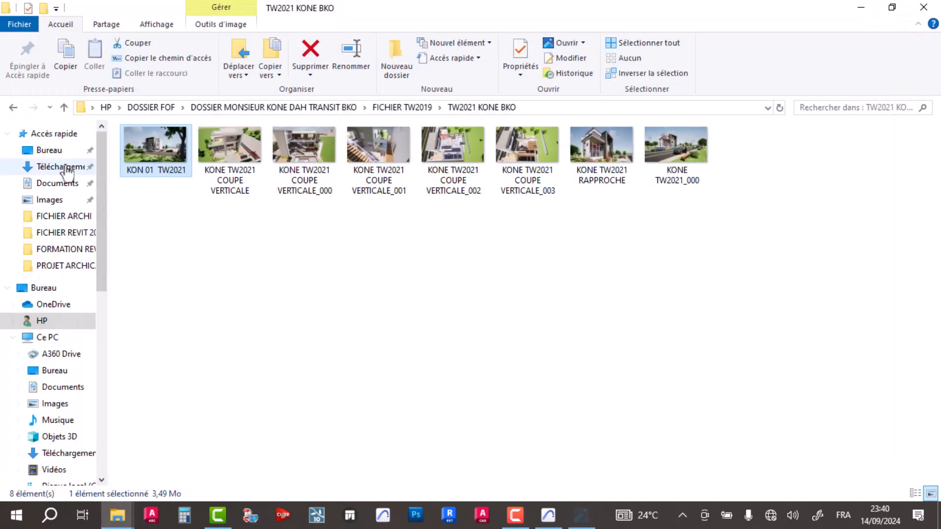
Step: Return to the FICHIER LUMION 8.5 folder and open the first render in Nouveau dossier
{"action": "left_click", "coordinate": [14, 108]}
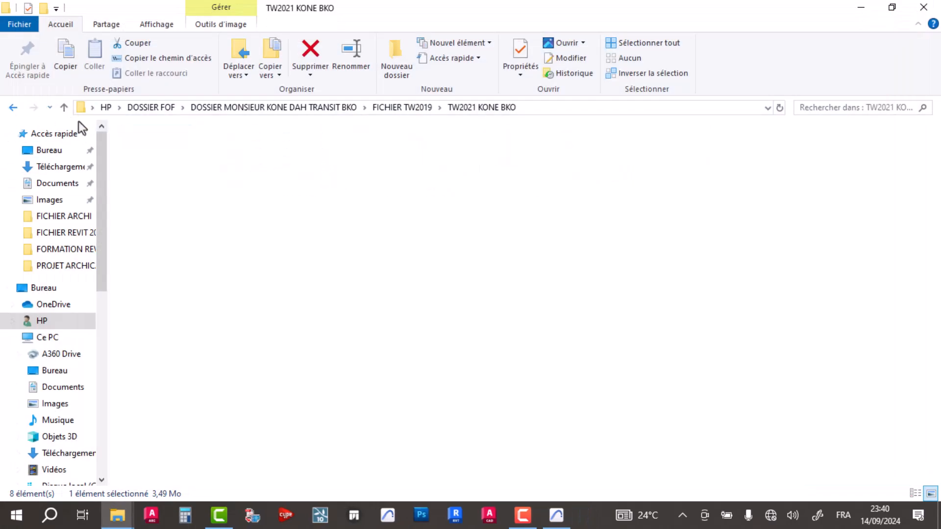
{"action": "left_click", "coordinate": [10, 108]}
{"action": "double_click", "coordinate": [169, 181]}
{"action": "double_click", "coordinate": [165, 176]}
{"action": "double_click", "coordinate": [152, 157]}
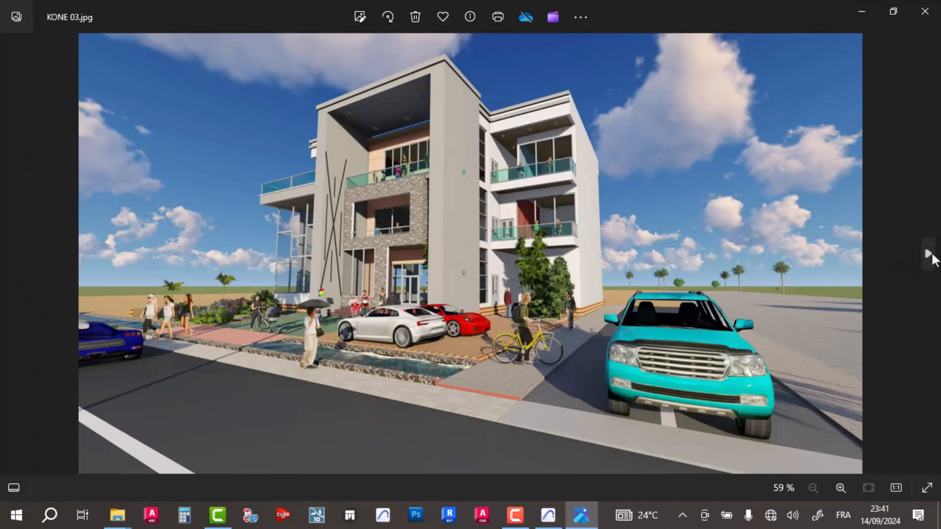
Step: Look through the remaining Lumion renders, close the image viewer and switch back to the Archicad 3D view
{"action": "left_click", "coordinate": [931, 257]}
{"action": "left_click", "coordinate": [932, 257]}
{"action": "left_click", "coordinate": [931, 257]}
{"action": "left_click", "coordinate": [931, 257]}
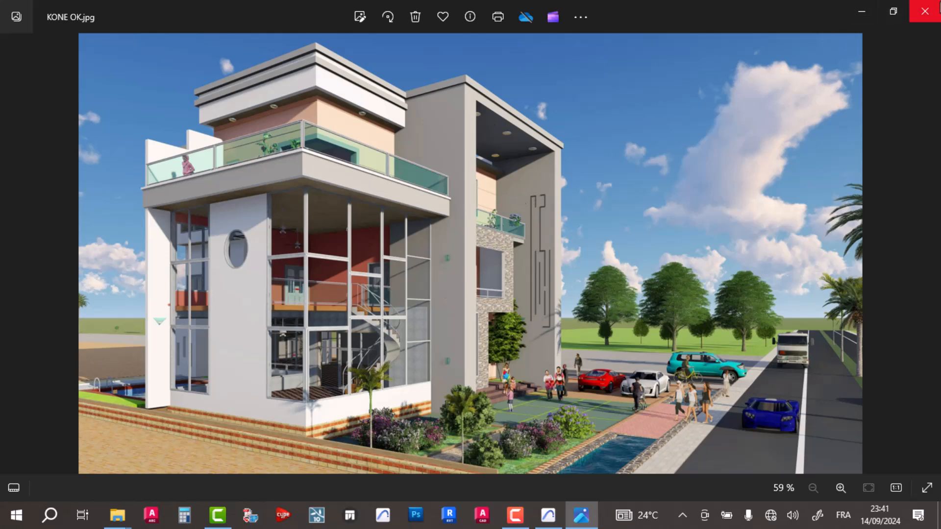
{"action": "left_click", "coordinate": [937, 7]}
{"action": "left_click", "coordinate": [858, 7]}
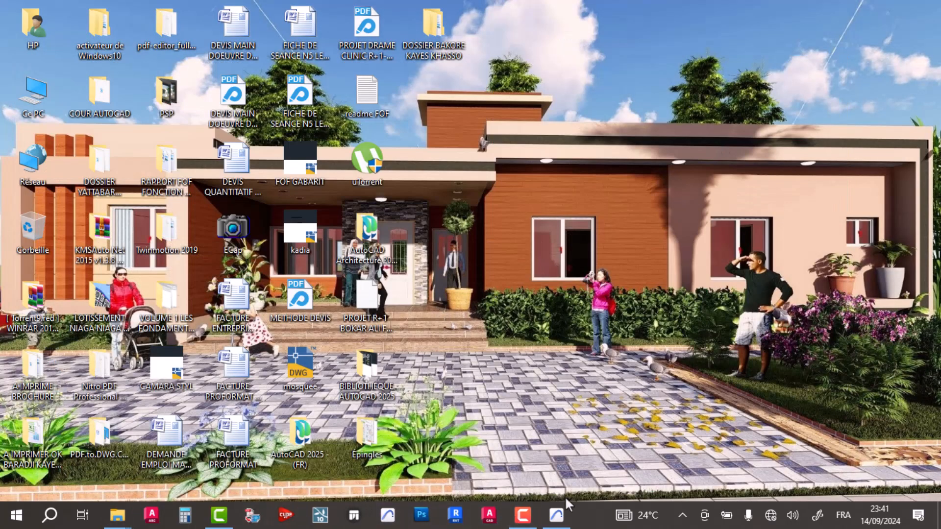
{"action": "left_click", "coordinate": [554, 518]}
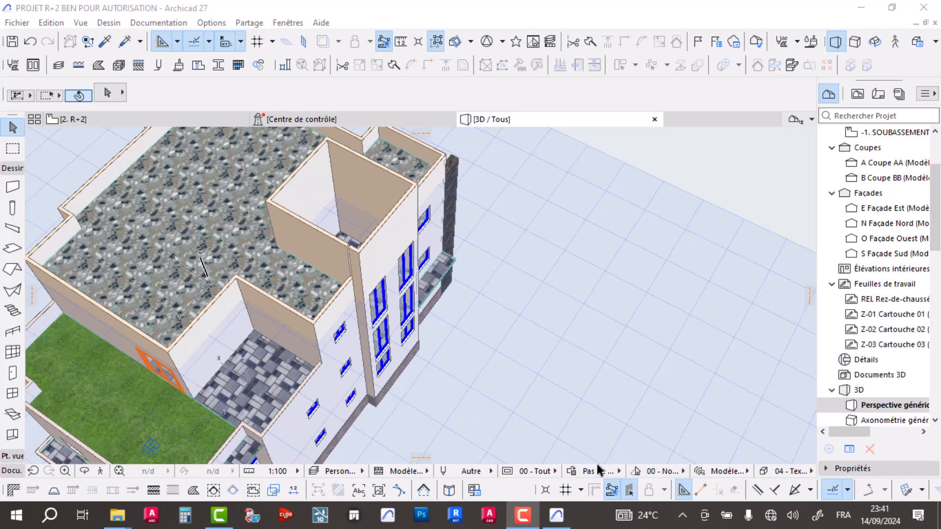
Step: Examine the grass terrace, the adjoining paved area and their surrounding parapet walls in the 3D view
{"action": "left_click_drag", "start_coordinate": [536, 240], "coordinate": [611, 332]}
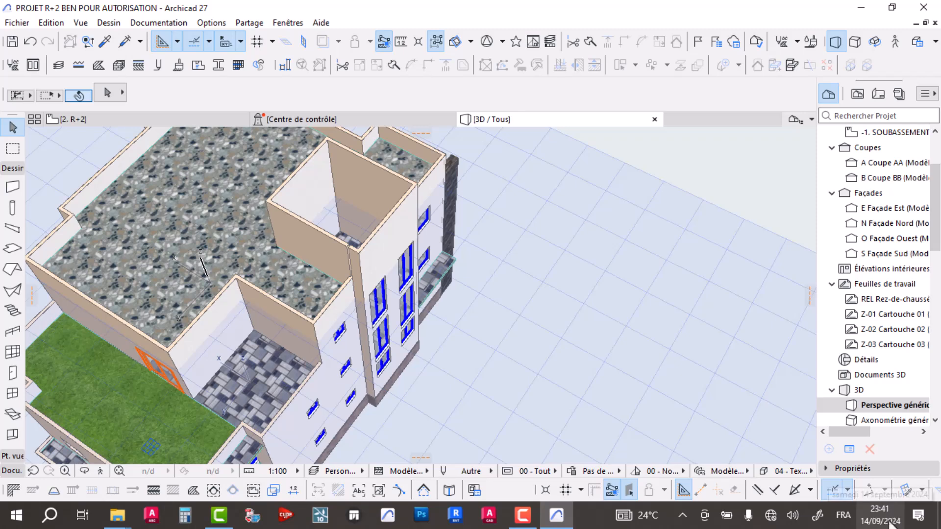
{"action": "left_click_drag", "start_coordinate": [529, 262], "coordinate": [651, 350]}
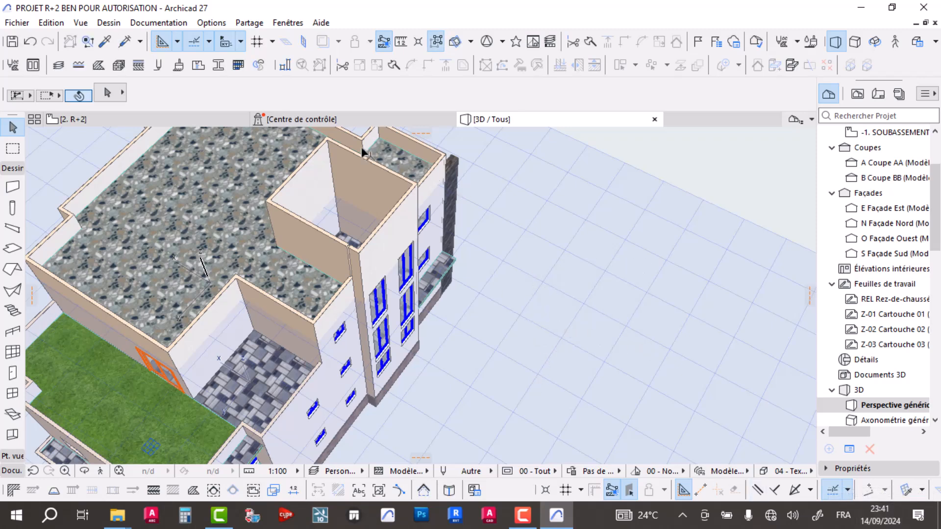
{"action": "left_click_drag", "start_coordinate": [670, 360], "coordinate": [568, 264]}
{"action": "middle_click_drag", "start_coordinate": [572, 308], "coordinate": [326, 380], "text": "shift"}
{"action": "scroll", "coordinate": [326, 380], "scroll_direction": "up", "scroll_amount": 10}
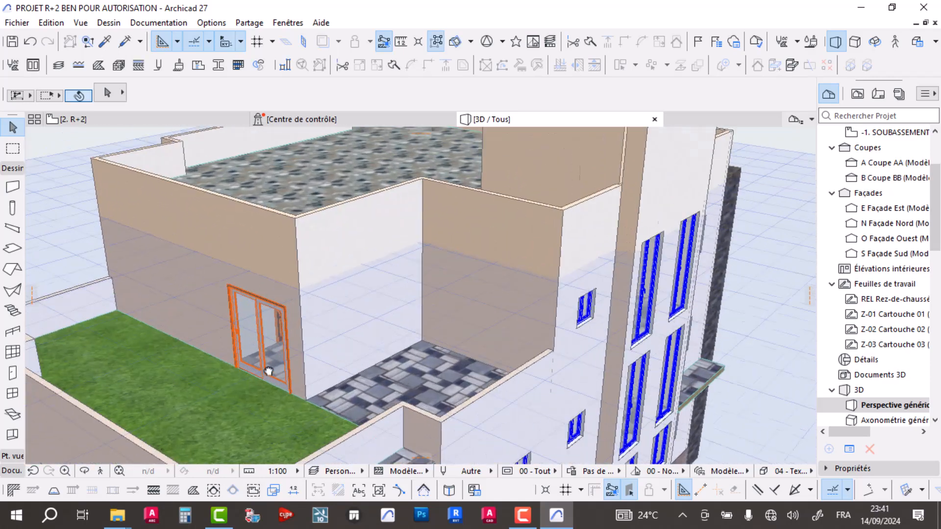
{"action": "scroll", "coordinate": [304, 367], "scroll_direction": "down", "scroll_amount": 3}
{"action": "middle_click_drag", "start_coordinate": [279, 399], "coordinate": [230, 368]}
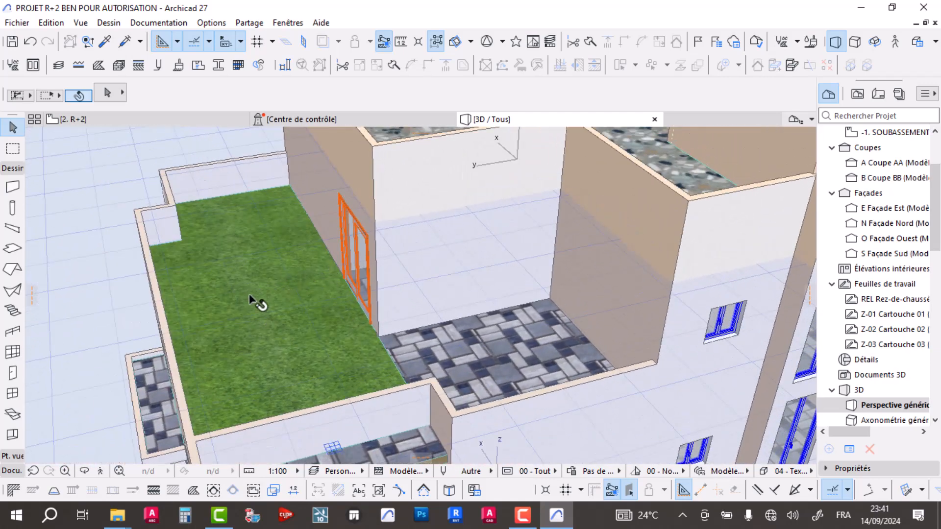
{"action": "scroll", "coordinate": [357, 325], "scroll_direction": "down", "scroll_amount": 3}
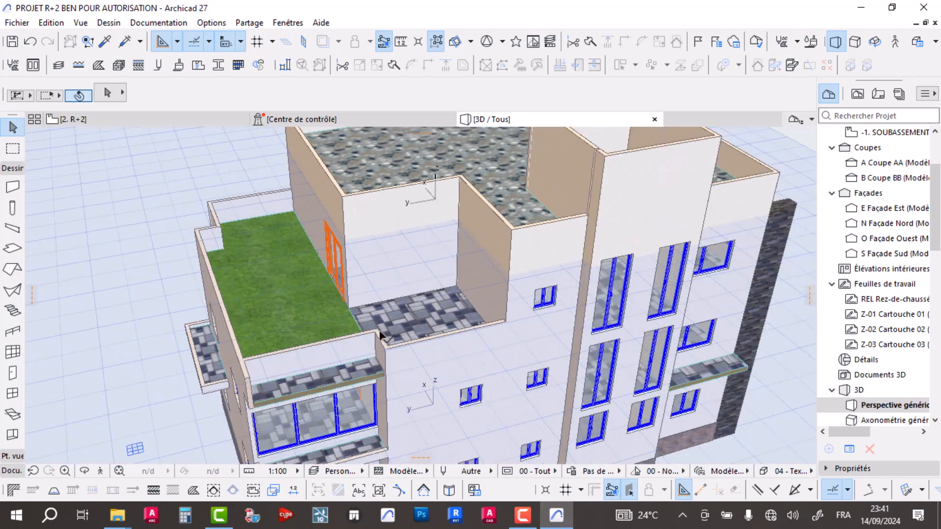
Step: On the R+2 plan, select the seven parapet walls around TERRASSE DECOUVERTE, TERRAS. PRIVE and the unlabelled area above SDB, and give their cut lines a thinner black pen
{"action": "left_click", "coordinate": [112, 120]}
{"action": "scroll", "coordinate": [361, 263], "scroll_direction": "down", "scroll_amount": 5}
{"action": "scroll", "coordinate": [697, 262], "scroll_direction": "up", "scroll_amount": 5}
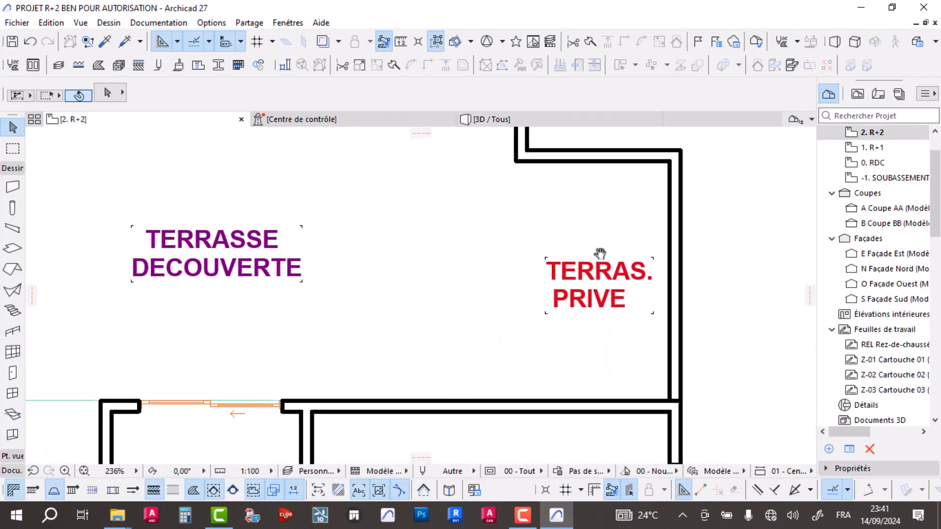
{"action": "scroll", "coordinate": [557, 265], "scroll_direction": "down", "scroll_amount": 3}
{"action": "left_click", "coordinate": [629, 265]}
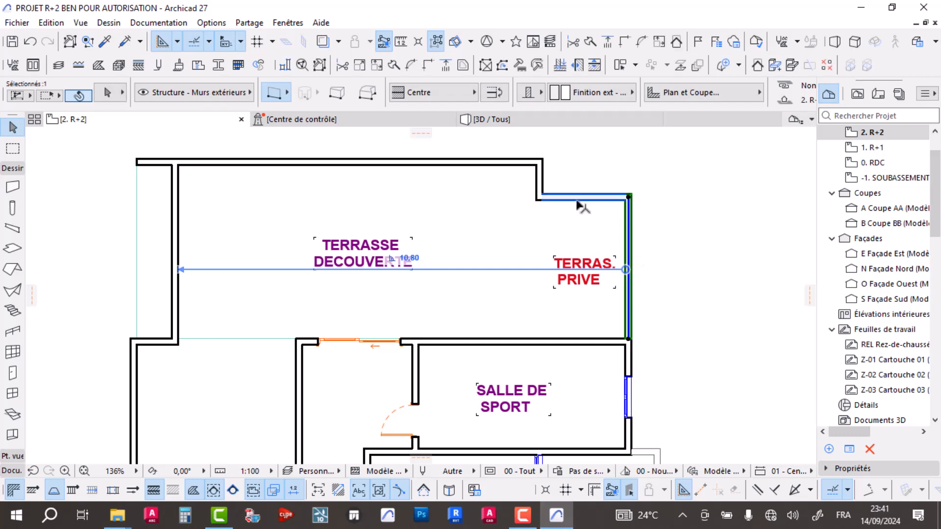
{"action": "left_click", "coordinate": [520, 162], "text": "shift"}
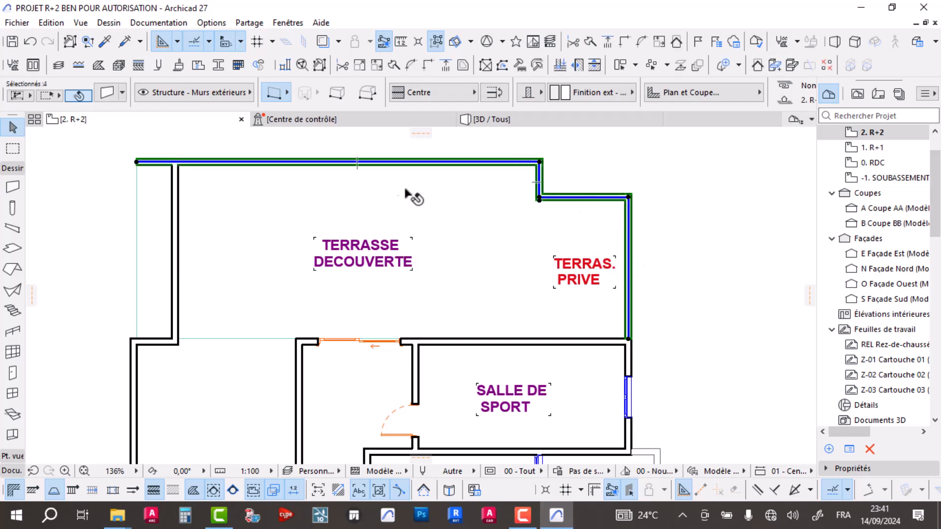
{"action": "left_click", "coordinate": [176, 231], "text": "shift"}
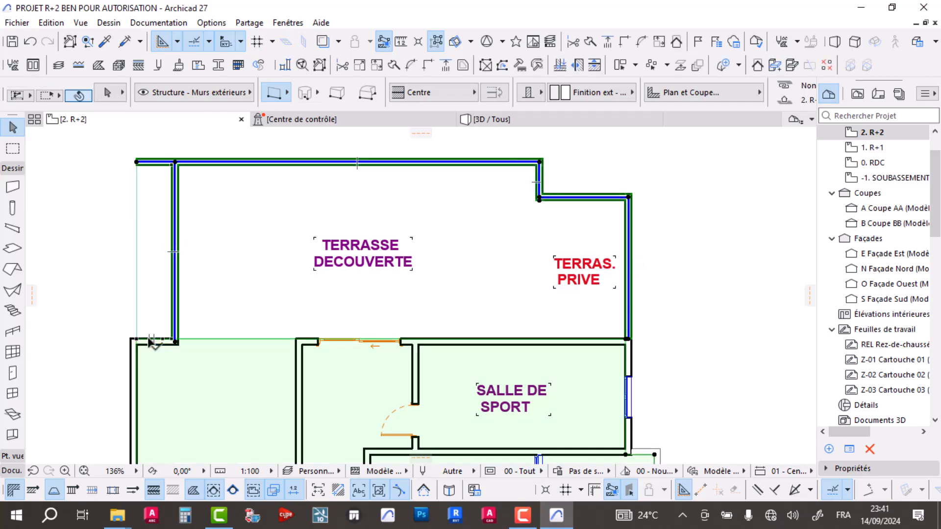
{"action": "left_click", "coordinate": [139, 369], "text": "shift"}
{"action": "left_click", "coordinate": [174, 375]}
{"action": "key", "text": "Escape"}
{"action": "left_click", "coordinate": [189, 387], "text": "shift"}
{"action": "left_click", "coordinate": [269, 352], "text": "shift"}
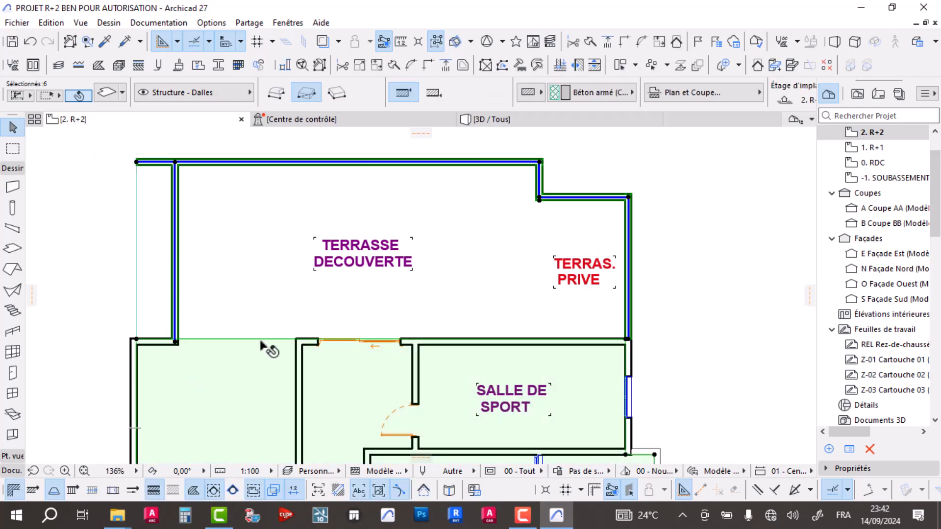
{"action": "left_click", "coordinate": [237, 366], "text": "shift"}
{"action": "scroll", "coordinate": [323, 272], "scroll_direction": "down", "scroll_amount": 3}
{"action": "scroll", "coordinate": [328, 268], "scroll_direction": "down", "scroll_amount": 1}
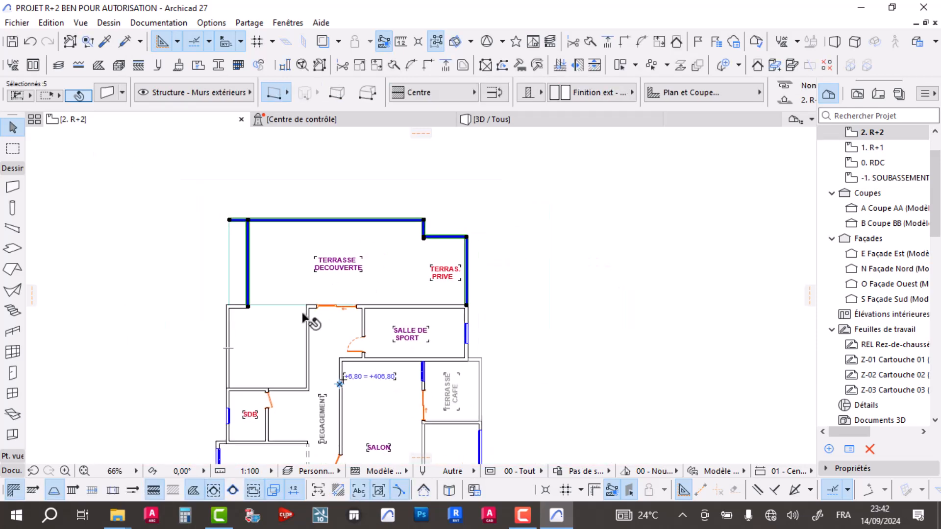
{"action": "left_click", "coordinate": [233, 334], "text": "shift"}
{"action": "left_click", "coordinate": [240, 308], "text": "shift"}
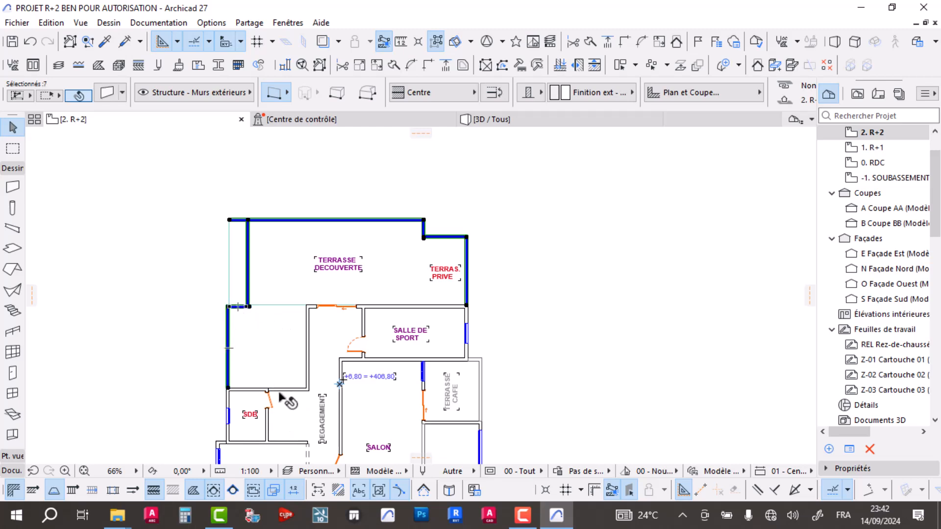
{"action": "middle_click_drag", "start_coordinate": [465, 351], "coordinate": [497, 275]}
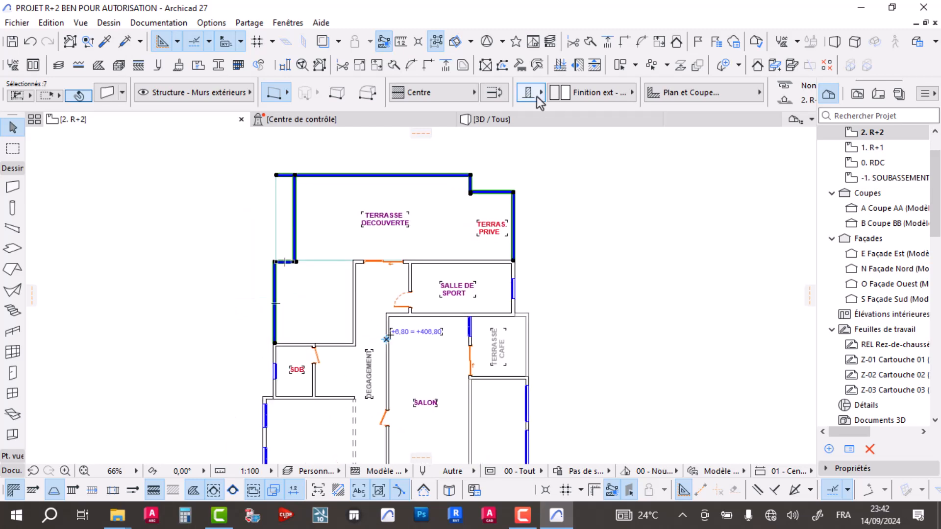
{"action": "left_click", "coordinate": [599, 92]}
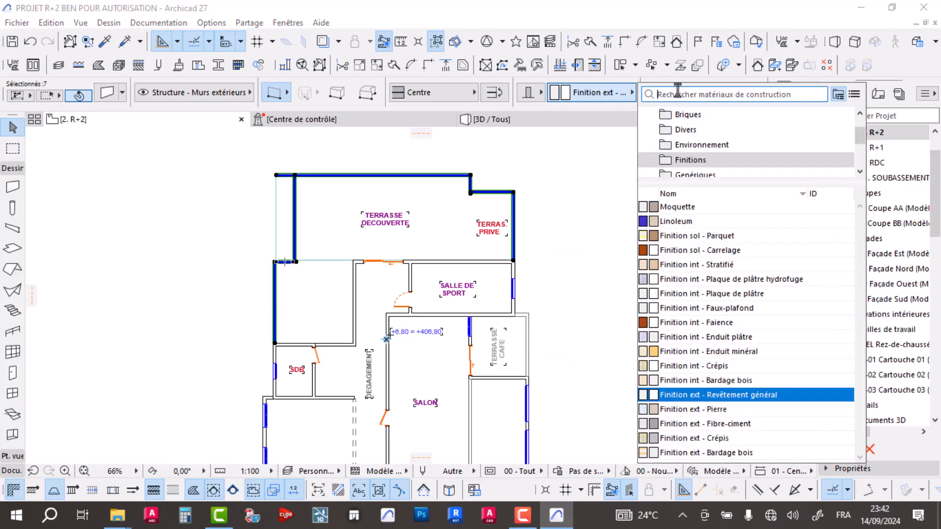
{"action": "left_click", "coordinate": [675, 76]}
{"action": "left_click", "coordinate": [681, 93]}
{"action": "left_click", "coordinate": [622, 173]}
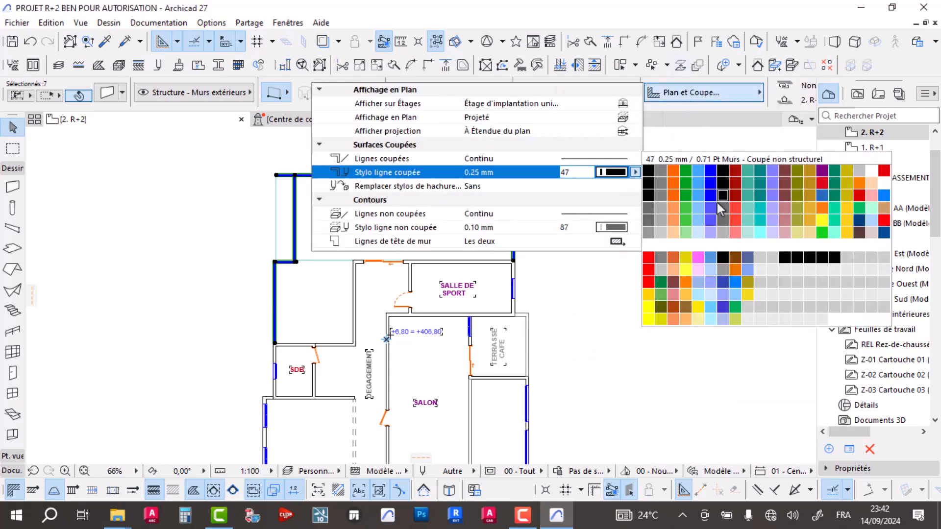
{"action": "left_click", "coordinate": [722, 169]}
{"action": "left_click", "coordinate": [407, 219]}
Step: Adjust the end of the private terrace's outer parapet wall to the SALLE DE SPORT wall
{"action": "scroll", "coordinate": [402, 216], "scroll_direction": "up", "scroll_amount": 4}
{"action": "scroll", "coordinate": [520, 245], "scroll_direction": "up", "scroll_amount": 2}
{"action": "scroll", "coordinate": [686, 299], "scroll_direction": "down", "scroll_amount": 2}
{"action": "scroll", "coordinate": [676, 319], "scroll_direction": "up", "scroll_amount": 5}
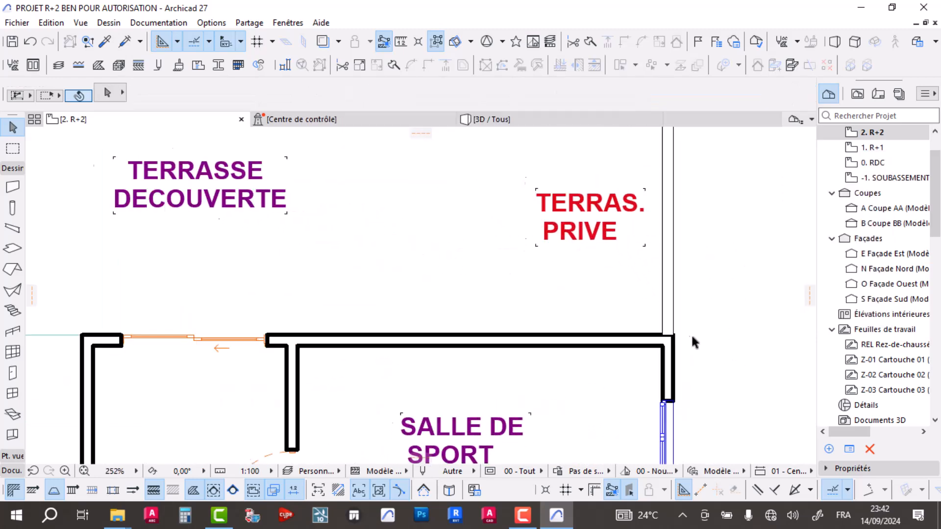
{"action": "left_click", "coordinate": [659, 307]}
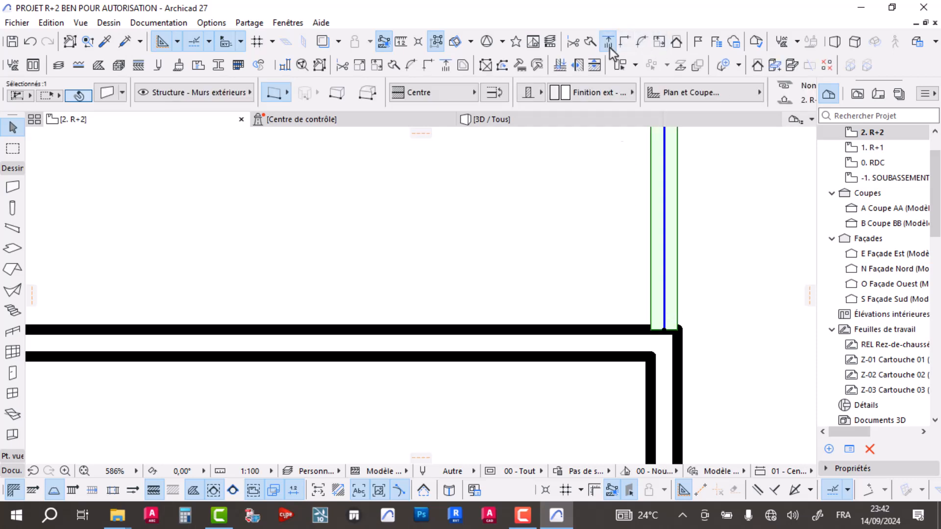
{"action": "left_click", "coordinate": [609, 41]}
{"action": "left_click", "coordinate": [647, 335]}
{"action": "scroll", "coordinate": [588, 255], "scroll_direction": "down", "scroll_amount": 7}
{"action": "key", "text": "Escape"}
Step: Examine the TERRASSE between CUISINE and BUREAU and its front wall on the R+2 plan
{"action": "middle_click_drag", "start_coordinate": [571, 282], "coordinate": [572, 278]}
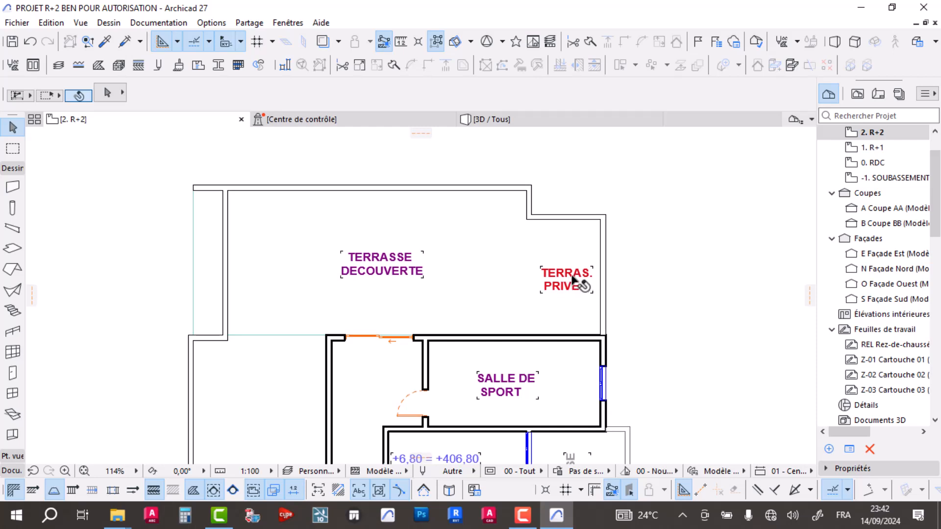
{"action": "scroll", "coordinate": [461, 284], "scroll_direction": "down", "scroll_amount": 4}
{"action": "middle_click_drag", "start_coordinate": [534, 380], "coordinate": [501, 275]}
{"action": "scroll", "coordinate": [420, 310], "scroll_direction": "up", "scroll_amount": 3}
{"action": "middle_click_drag", "start_coordinate": [520, 347], "coordinate": [507, 307]}
{"action": "middle_click_drag", "start_coordinate": [419, 415], "coordinate": [437, 311]}
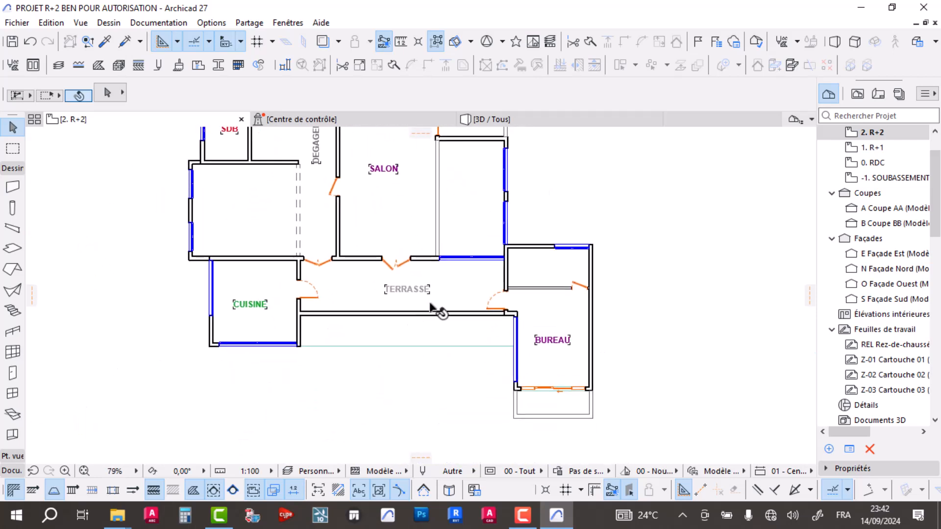
{"action": "scroll", "coordinate": [437, 311], "scroll_direction": "up", "scroll_amount": 3}
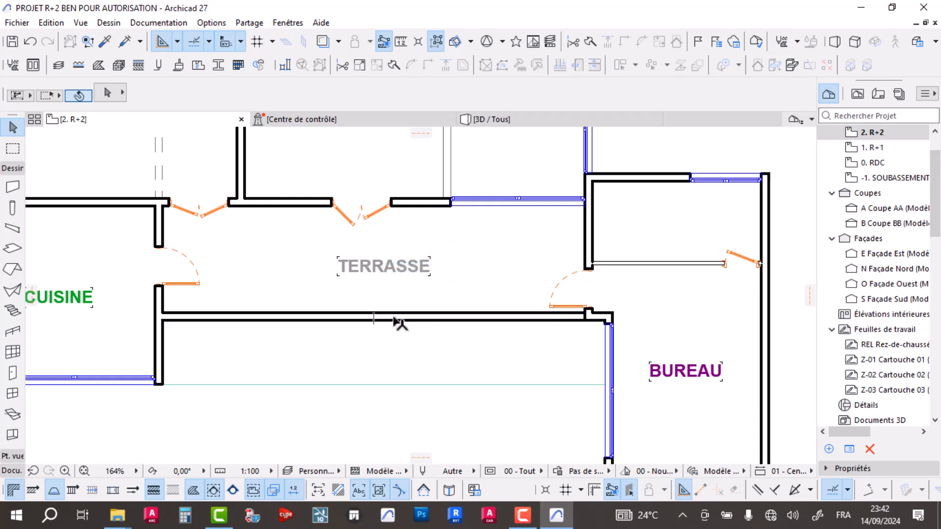
{"action": "scroll", "coordinate": [479, 324], "scroll_direction": "down", "scroll_amount": 2}
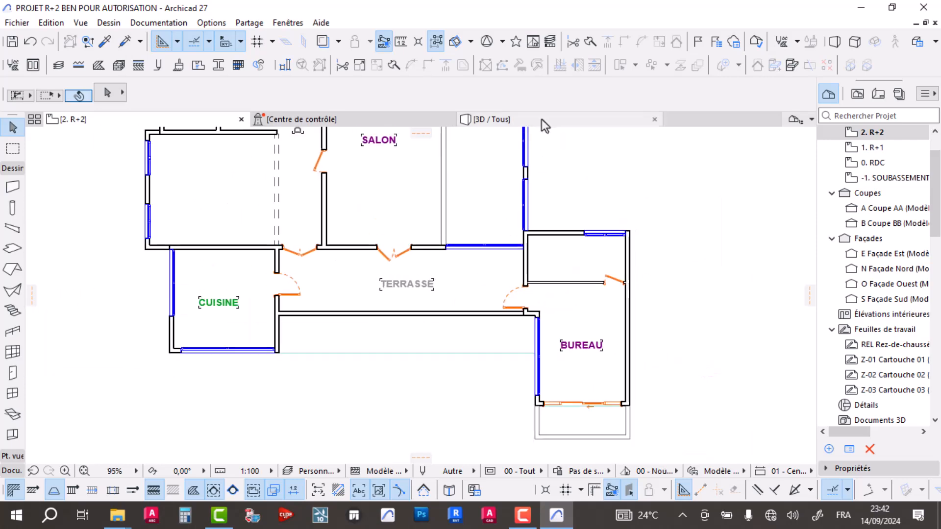
Step: In the 3D view, raise the bottom edge of the ground-floor wall closing the front terrace, leaving the wall about 1.32 m high
{"action": "left_click", "coordinate": [543, 119]}
{"action": "middle_click_drag", "start_coordinate": [485, 345], "coordinate": [363, 294], "text": "shift"}
{"action": "scroll", "coordinate": [611, 317], "scroll_direction": "down", "scroll_amount": 3}
{"action": "middle_click_drag", "start_coordinate": [674, 311], "coordinate": [470, 306], "text": "shift"}
{"action": "scroll", "coordinate": [470, 307], "scroll_direction": "up", "scroll_amount": 5}
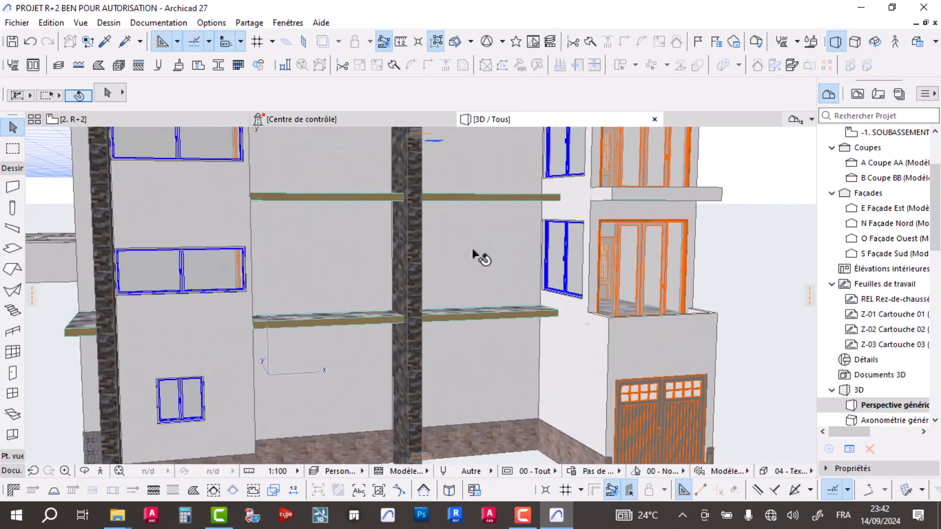
{"action": "middle_click_drag", "start_coordinate": [450, 368], "coordinate": [442, 285]}
{"action": "left_click", "coordinate": [346, 333]}
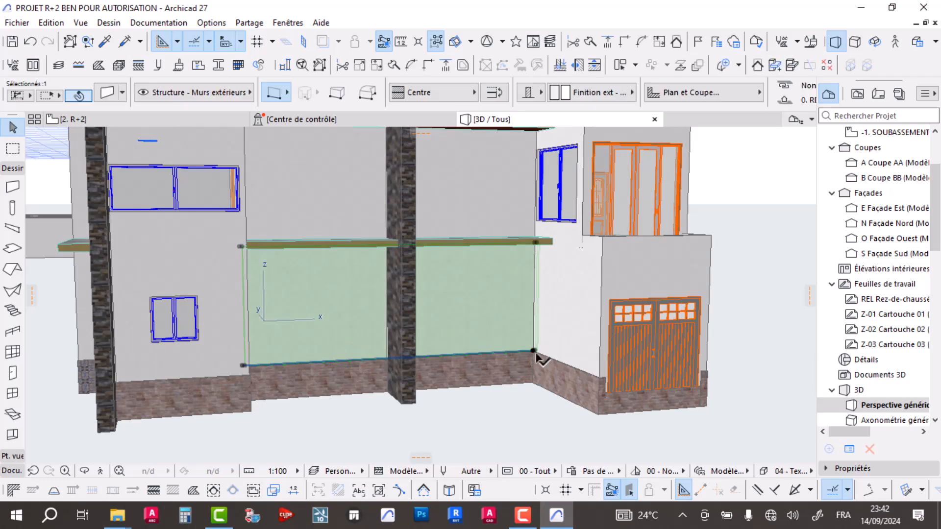
{"action": "left_click", "coordinate": [535, 351]}
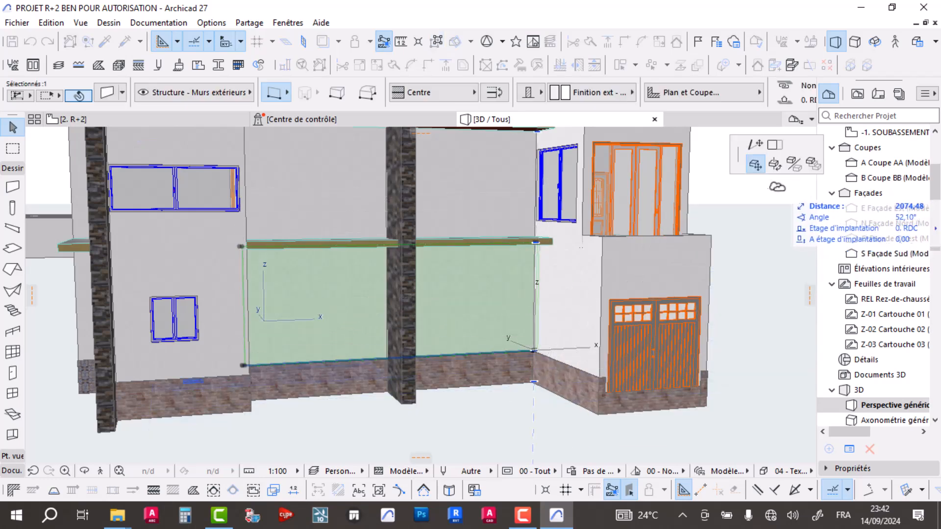
{"action": "key", "text": "Escape"}
{"action": "scroll", "coordinate": [556, 352], "scroll_direction": "up", "scroll_amount": 2}
{"action": "scroll", "coordinate": [552, 350], "scroll_direction": "up", "scroll_amount": 4}
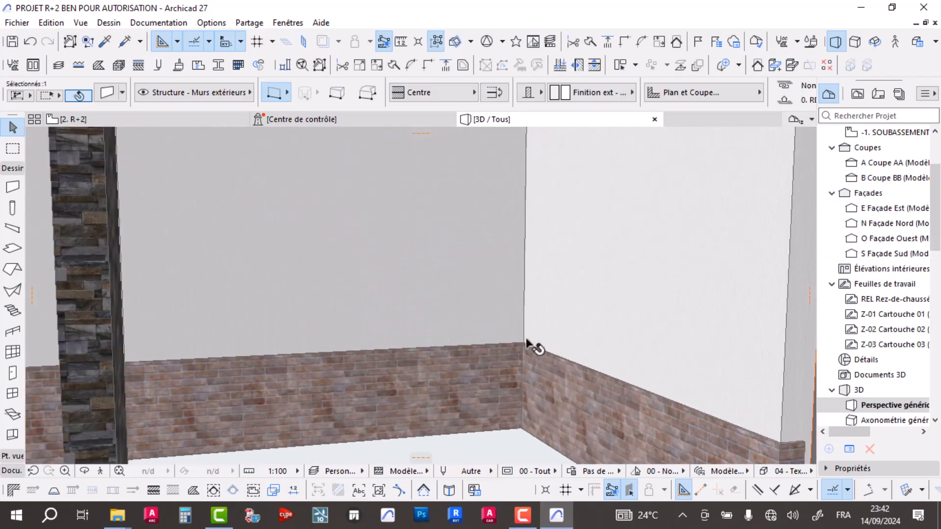
{"action": "left_click", "coordinate": [524, 344]}
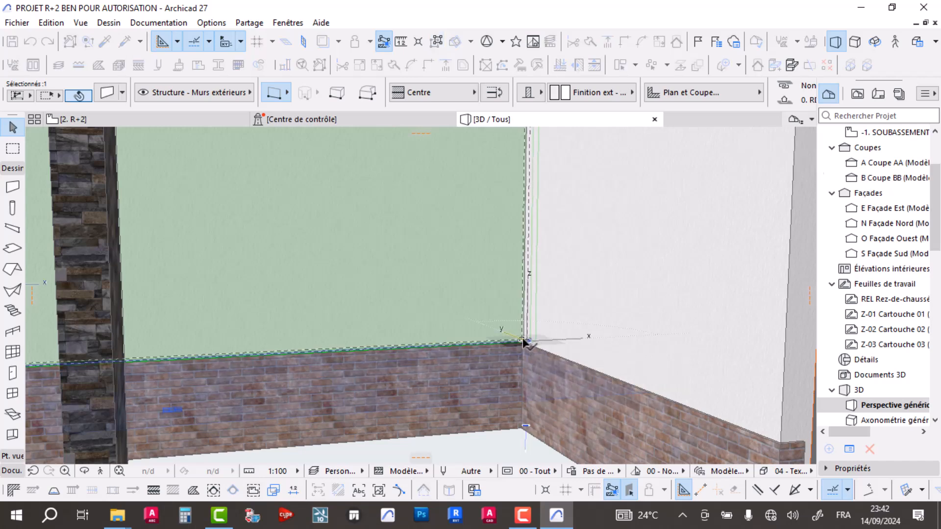
{"action": "key", "text": "Escape"}
{"action": "scroll", "coordinate": [536, 349], "scroll_direction": "up", "scroll_amount": 2}
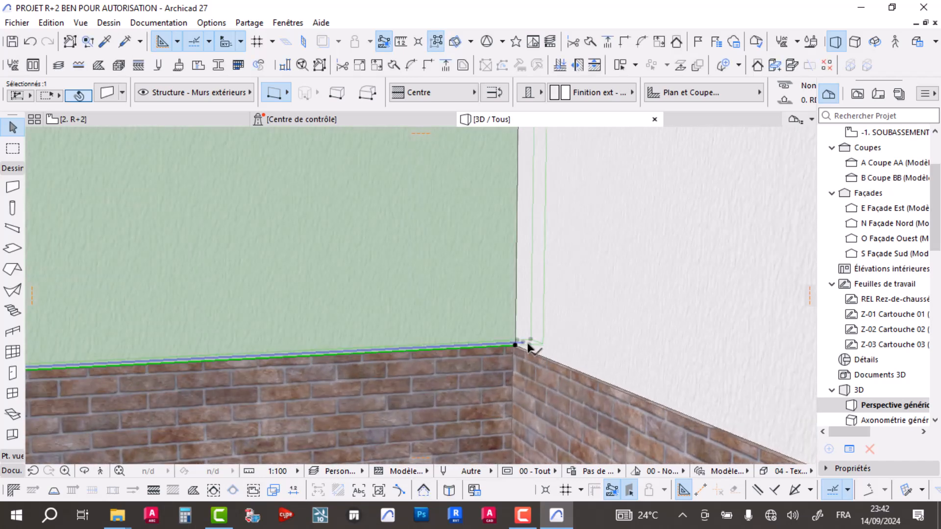
{"action": "left_click", "coordinate": [526, 344]}
{"action": "left_click", "coordinate": [775, 146]}
{"action": "scroll", "coordinate": [569, 283], "scroll_direction": "down", "scroll_amount": 4}
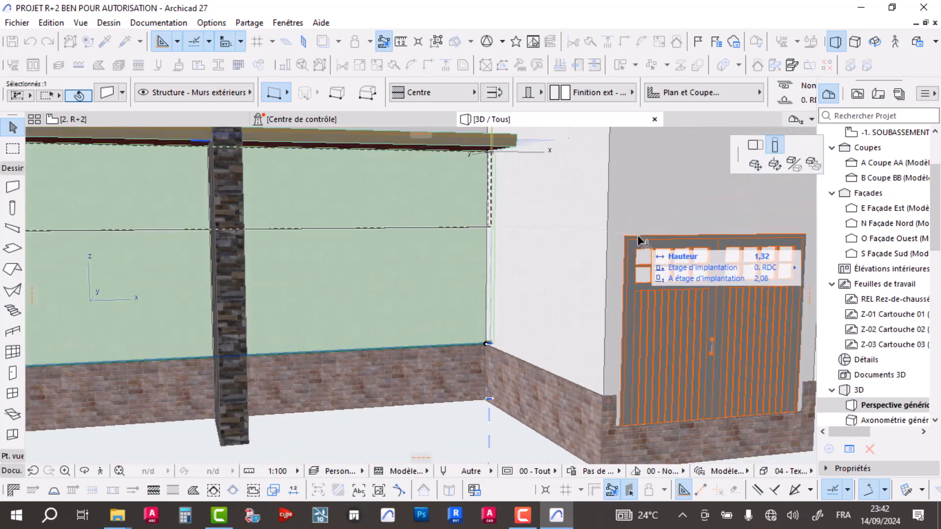
{"action": "key", "text": "Escape"}
Step: Raise the bottom edge of the same ground-floor terrace wall further, leaving a band about 0.60 m high below the slab
{"action": "scroll", "coordinate": [416, 281], "scroll_direction": "down", "scroll_amount": 8}
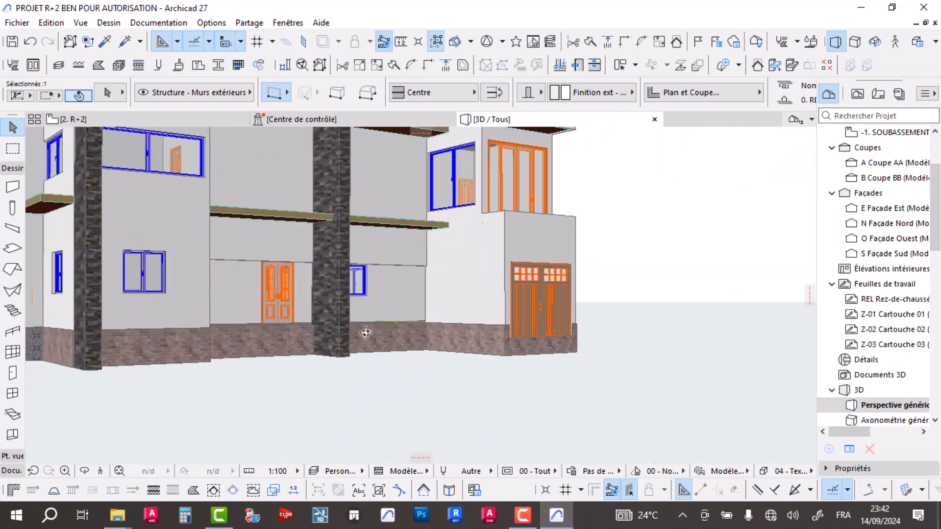
{"action": "middle_click_drag", "start_coordinate": [401, 325], "coordinate": [294, 344], "text": "shift"}
{"action": "scroll", "coordinate": [221, 268], "scroll_direction": "up", "scroll_amount": 3}
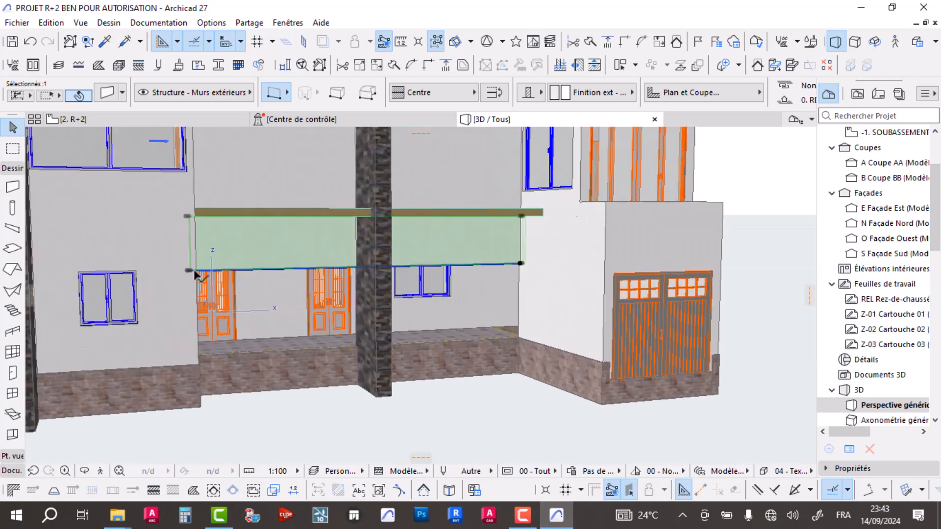
{"action": "left_click", "coordinate": [189, 270]}
{"action": "key", "text": "Escape"}
{"action": "scroll", "coordinate": [190, 273], "scroll_direction": "up", "scroll_amount": 5}
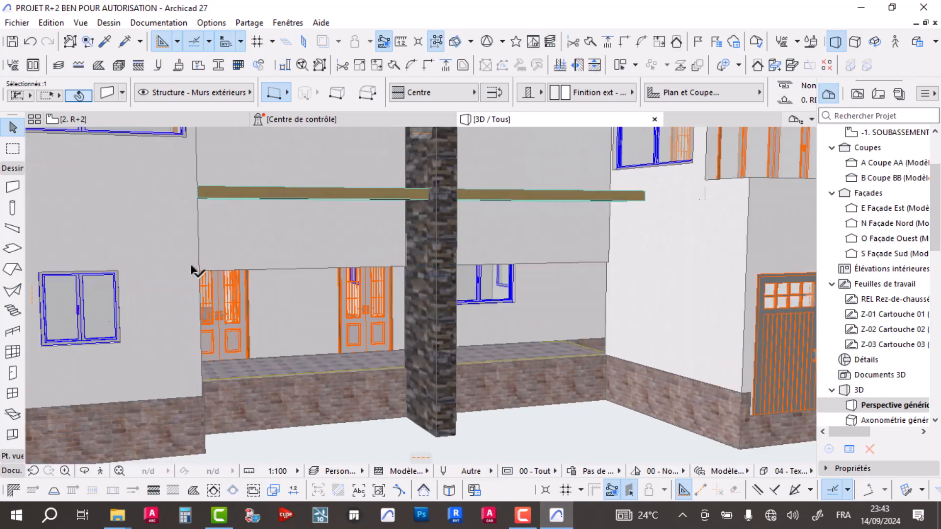
{"action": "scroll", "coordinate": [188, 275], "scroll_direction": "up", "scroll_amount": 2}
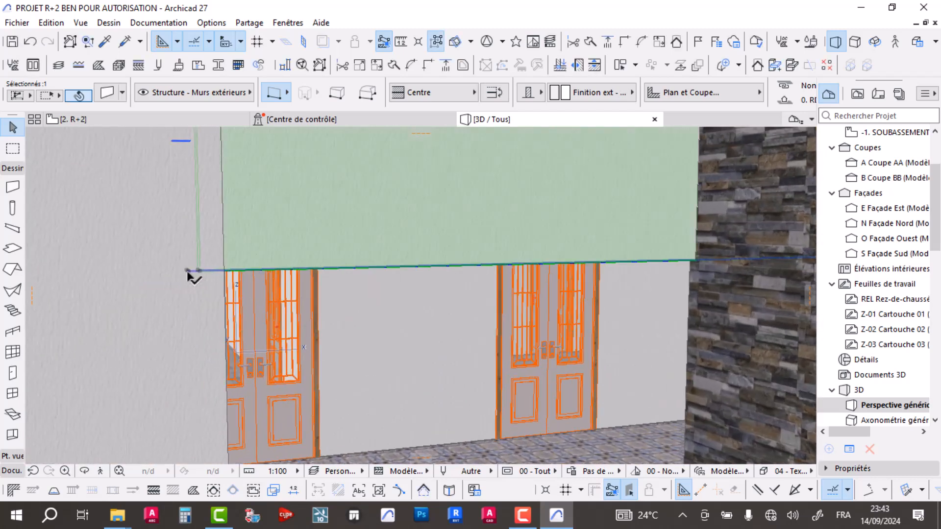
{"action": "left_click", "coordinate": [188, 270]}
{"action": "key", "text": "Escape"}
{"action": "left_click", "coordinate": [199, 270]}
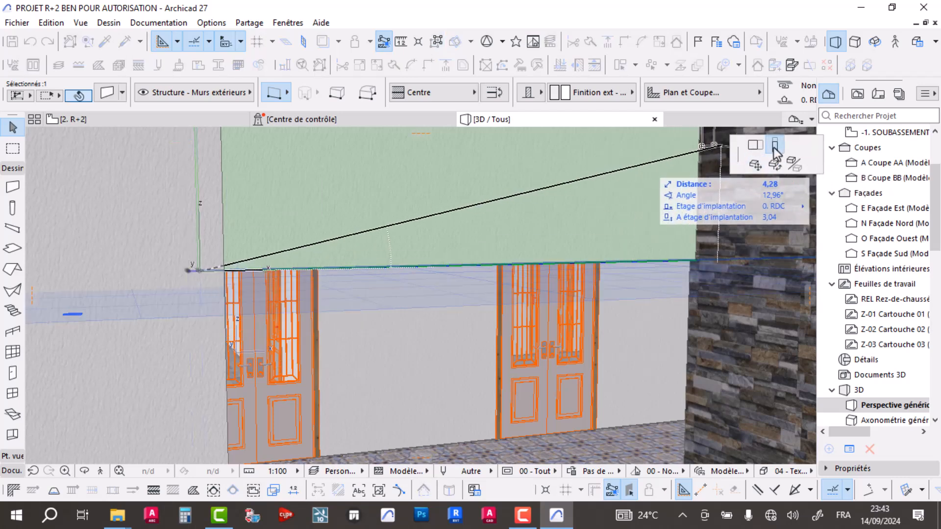
{"action": "left_click", "coordinate": [775, 147]}
{"action": "scroll", "coordinate": [281, 263], "scroll_direction": "down", "scroll_amount": 4}
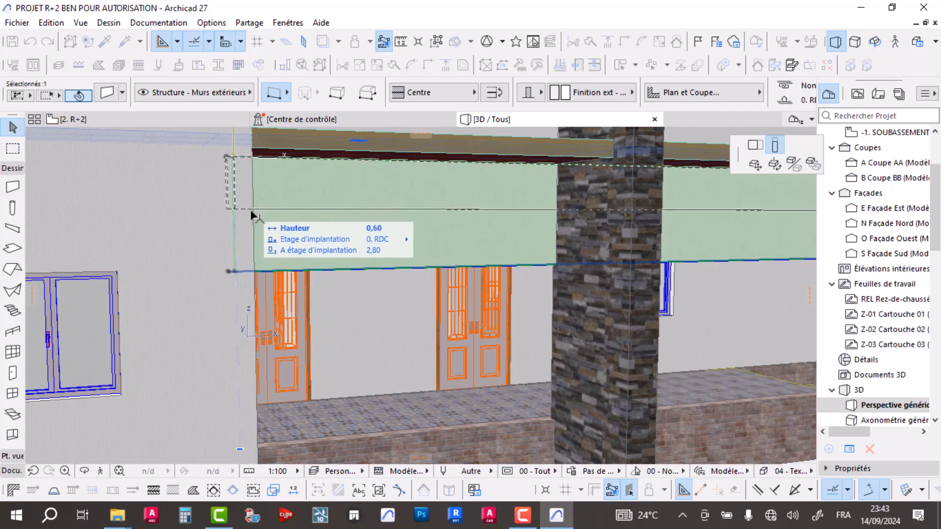
{"action": "left_click", "coordinate": [249, 216]}
Step: Raise the bottom edge of the R+1 wall closing the front terrace, leaving a band about 0.55 m high below the slab
{"action": "scroll", "coordinate": [348, 235], "scroll_direction": "down", "scroll_amount": 3}
{"action": "middle_click_drag", "start_coordinate": [318, 296], "coordinate": [361, 302], "text": "shift"}
{"action": "middle_click_drag", "start_coordinate": [528, 269], "coordinate": [497, 365]}
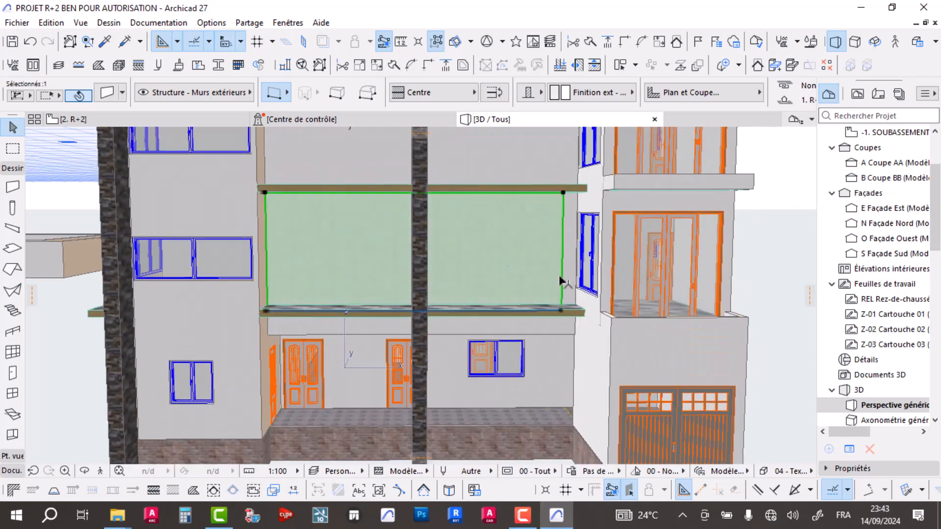
{"action": "scroll", "coordinate": [569, 314], "scroll_direction": "up", "scroll_amount": 4}
{"action": "scroll", "coordinate": [571, 314], "scroll_direction": "up", "scroll_amount": 5}
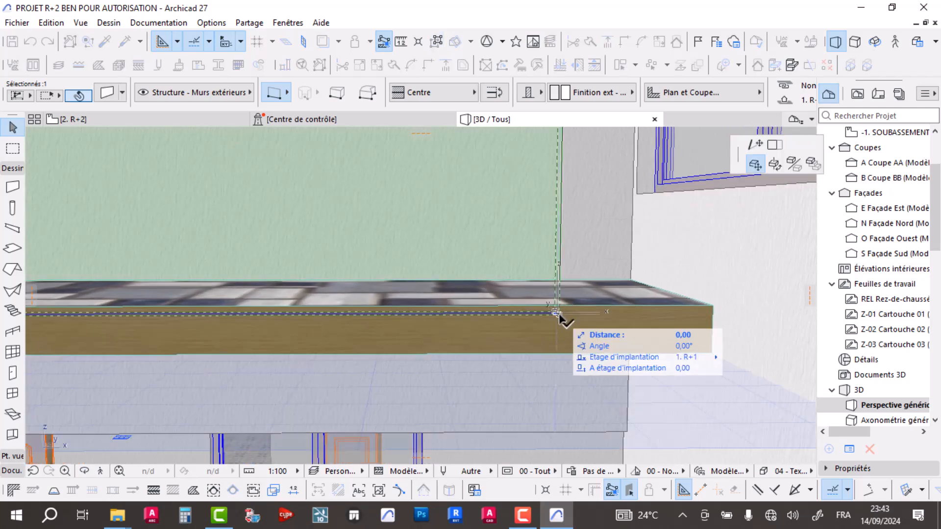
{"action": "scroll", "coordinate": [562, 318], "scroll_direction": "up", "scroll_amount": 3}
{"action": "left_click", "coordinate": [559, 313]}
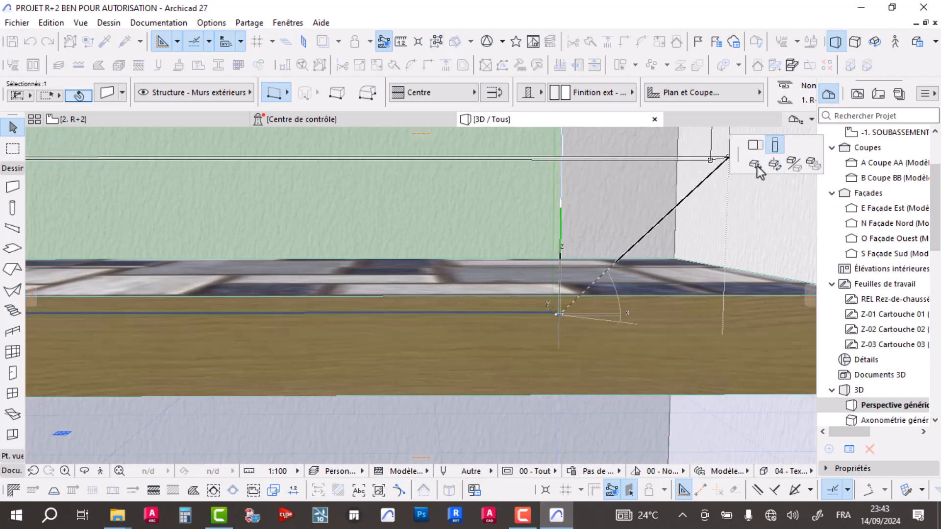
{"action": "scroll", "coordinate": [542, 277], "scroll_direction": "down", "scroll_amount": 6}
{"action": "middle_click_drag", "start_coordinate": [445, 289], "coordinate": [478, 368]}
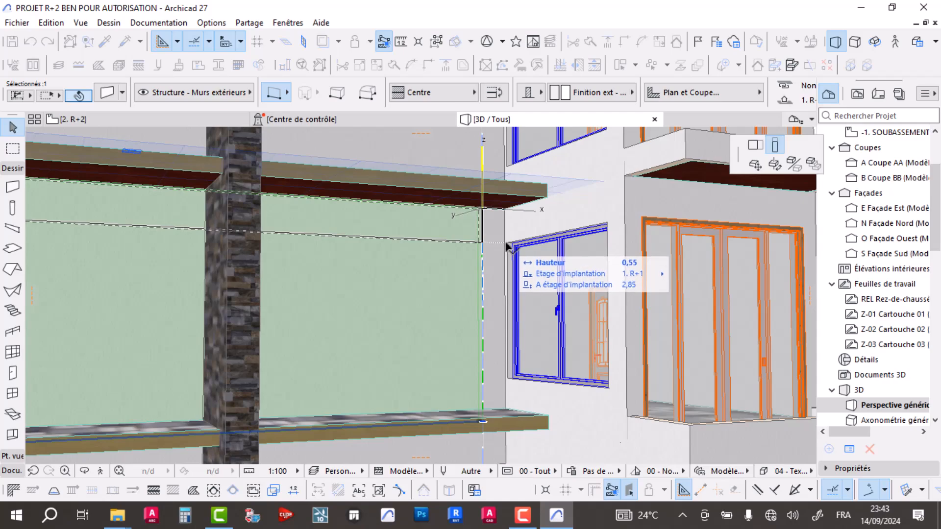
{"action": "left_click", "coordinate": [506, 243]}
Step: Stretch the inner end of the stone-clad wall to the inner edge of the R+2 parapet, making it about 1.90 m long
{"action": "scroll", "coordinate": [474, 260], "scroll_direction": "down", "scroll_amount": 4}
{"action": "middle_click_drag", "start_coordinate": [440, 310], "coordinate": [455, 284], "text": "shift"}
{"action": "scroll", "coordinate": [292, 389], "scroll_direction": "up", "scroll_amount": 2}
{"action": "scroll", "coordinate": [345, 269], "scroll_direction": "up", "scroll_amount": 3}
{"action": "scroll", "coordinate": [333, 260], "scroll_direction": "up", "scroll_amount": 1}
{"action": "mouse_move", "coordinate": [254, 303]}
{"action": "middle_mouse_down", "text": "shift"}
{"action": "mouse_move", "coordinate": [238, 302]}
{"action": "mouse_move", "coordinate": [279, 304]}
{"action": "mouse_move", "coordinate": [240, 304]}
{"action": "middle_mouse_up", "text": "shift"}
{"action": "scroll", "coordinate": [334, 247], "scroll_direction": "up", "scroll_amount": 1}
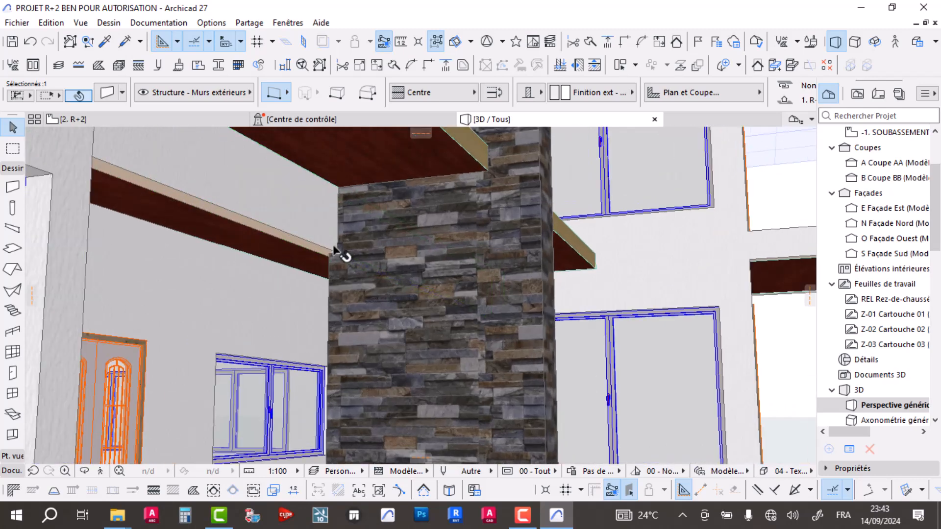
{"action": "scroll", "coordinate": [334, 251], "scroll_direction": "up", "scroll_amount": 2}
{"action": "middle_click_drag", "start_coordinate": [289, 286], "coordinate": [404, 288], "text": "shift"}
{"action": "scroll", "coordinate": [404, 287], "scroll_direction": "up", "scroll_amount": 3}
{"action": "scroll", "coordinate": [475, 222], "scroll_direction": "down", "scroll_amount": 7}
{"action": "middle_click_drag", "start_coordinate": [475, 222], "coordinate": [521, 334]}
{"action": "scroll", "coordinate": [409, 314], "scroll_direction": "down", "scroll_amount": 1}
{"action": "scroll", "coordinate": [366, 405], "scroll_direction": "up", "scroll_amount": 2}
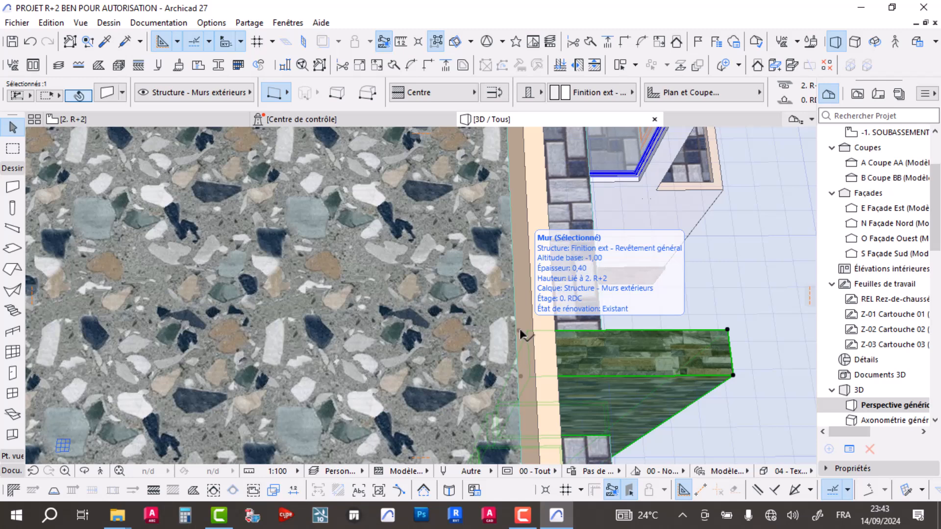
{"action": "left_click", "coordinate": [521, 333]}
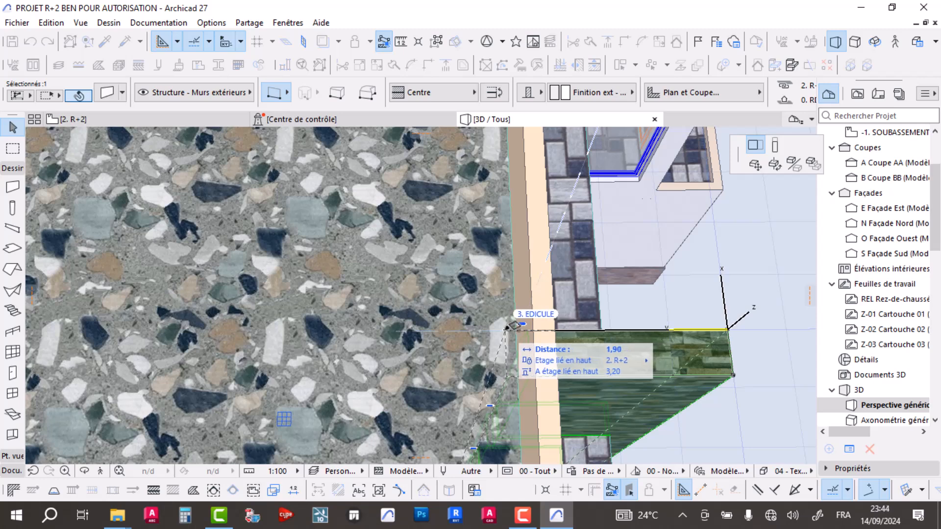
{"action": "left_click", "coordinate": [506, 328]}
{"action": "key", "text": "Escape"}
Step: On the R+1 plan, draw a railing with default settings along the TERRASSE's front edge from the CUISINE wall corner to the BUREAU wall
{"action": "scroll", "coordinate": [521, 359], "scroll_direction": "down", "scroll_amount": 3}
{"action": "middle_click_drag", "start_coordinate": [521, 360], "coordinate": [284, 316], "text": "shift"}
{"action": "middle_click_drag", "start_coordinate": [698, 332], "coordinate": [251, 196], "text": "shift"}
{"action": "left_click", "coordinate": [112, 119]}
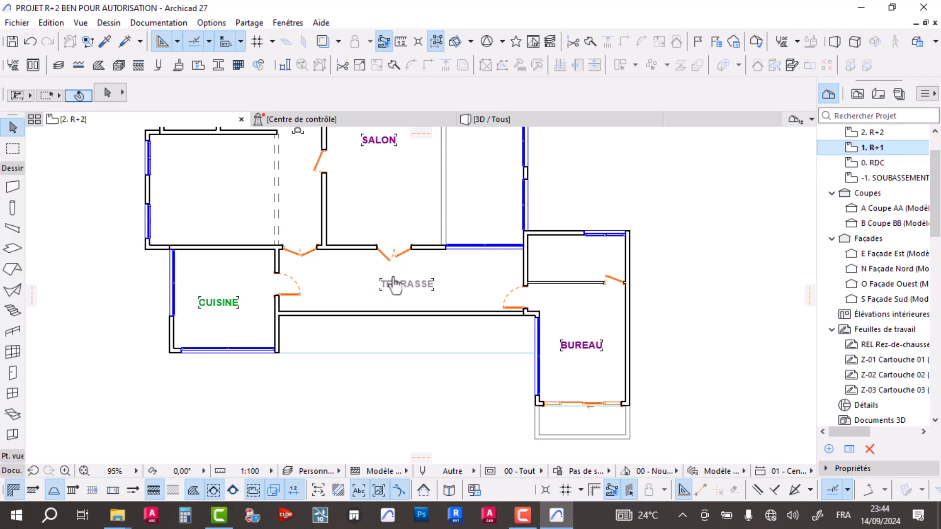
{"action": "scroll", "coordinate": [387, 326], "scroll_direction": "up", "scroll_amount": 3}
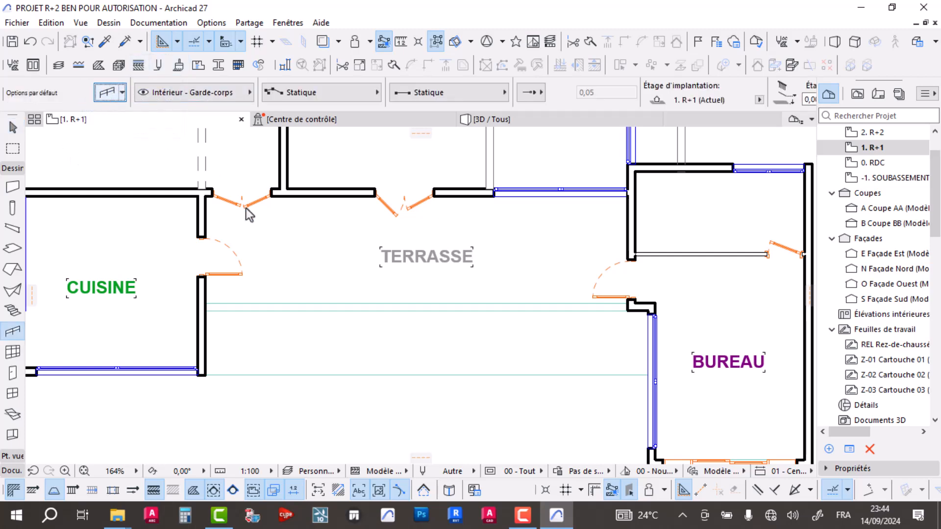
{"action": "key", "text": "ctrl+t"}
{"action": "left_click", "coordinate": [283, 90]}
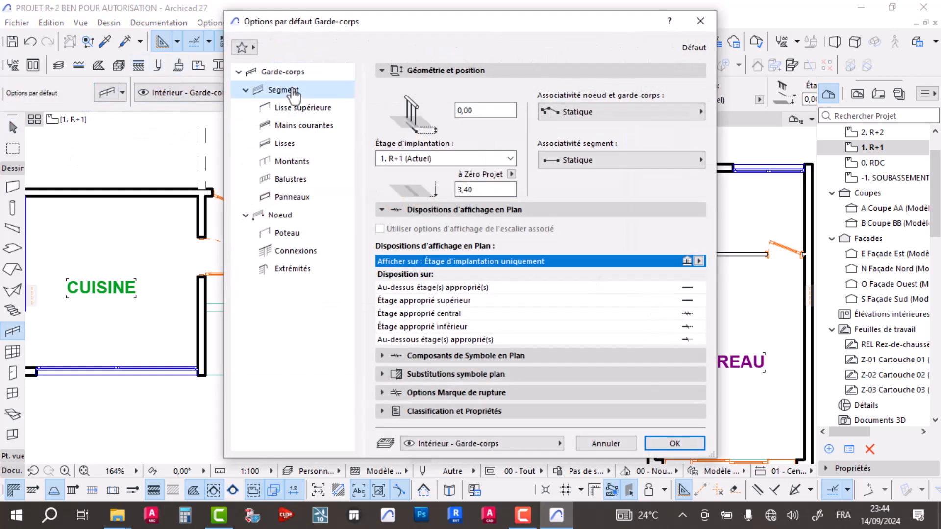
{"action": "left_click", "coordinate": [674, 443]}
{"action": "scroll", "coordinate": [169, 364], "scroll_direction": "up", "scroll_amount": 5}
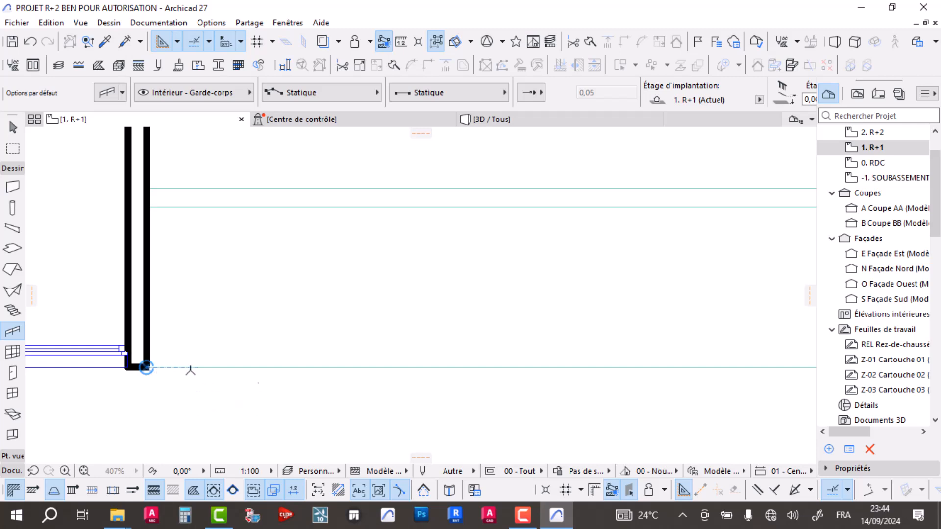
{"action": "scroll", "coordinate": [368, 365], "scroll_direction": "down", "scroll_amount": 4}
{"action": "middle_click_drag", "start_coordinate": [523, 375], "coordinate": [288, 372]}
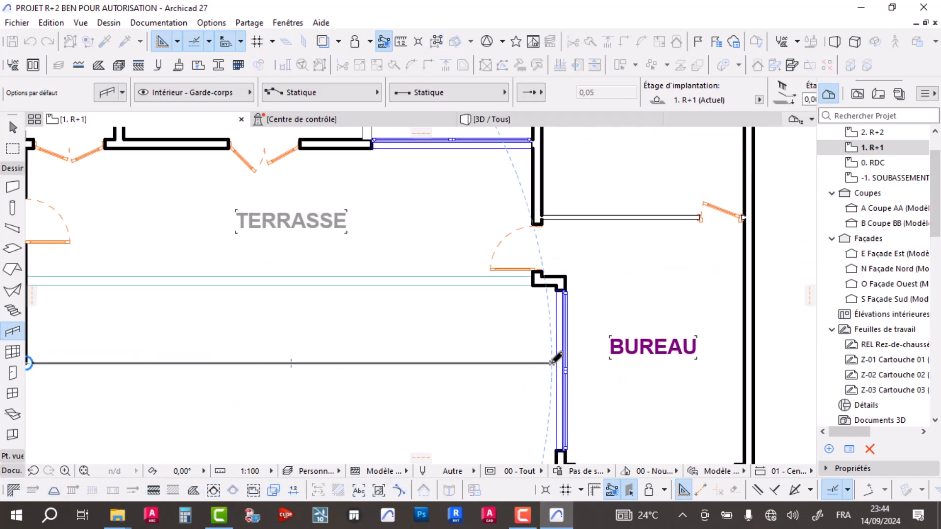
{"action": "double_click", "coordinate": [554, 362]}
Step: In the 3D view, set the R+1 terrace railing's base offset to 0,35 m
{"action": "left_click", "coordinate": [487, 119]}
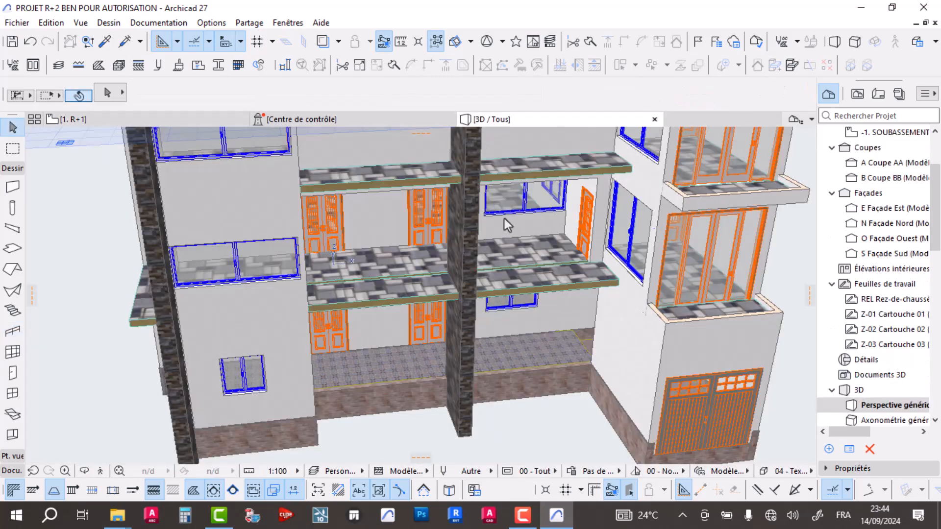
{"action": "scroll", "coordinate": [513, 238], "scroll_direction": "up", "scroll_amount": 6}
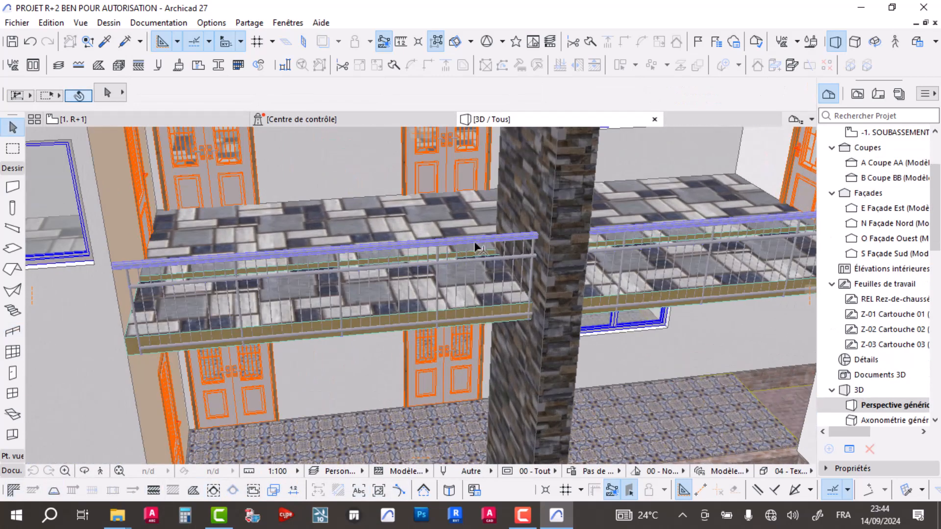
{"action": "left_click", "coordinate": [468, 249]}
{"action": "scroll", "coordinate": [472, 236], "scroll_direction": "down", "scroll_amount": 3}
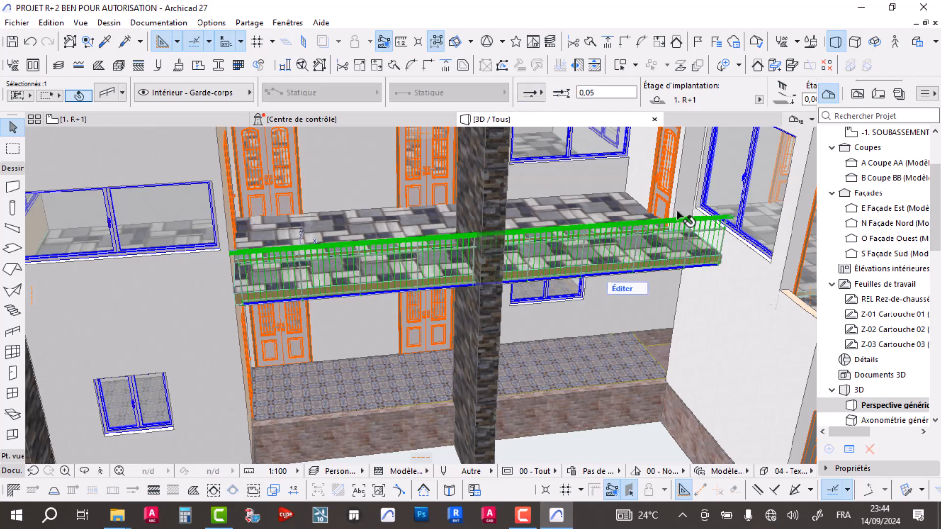
{"action": "key", "text": "Escape"}
{"action": "scroll", "coordinate": [713, 243], "scroll_direction": "up", "scroll_amount": 3}
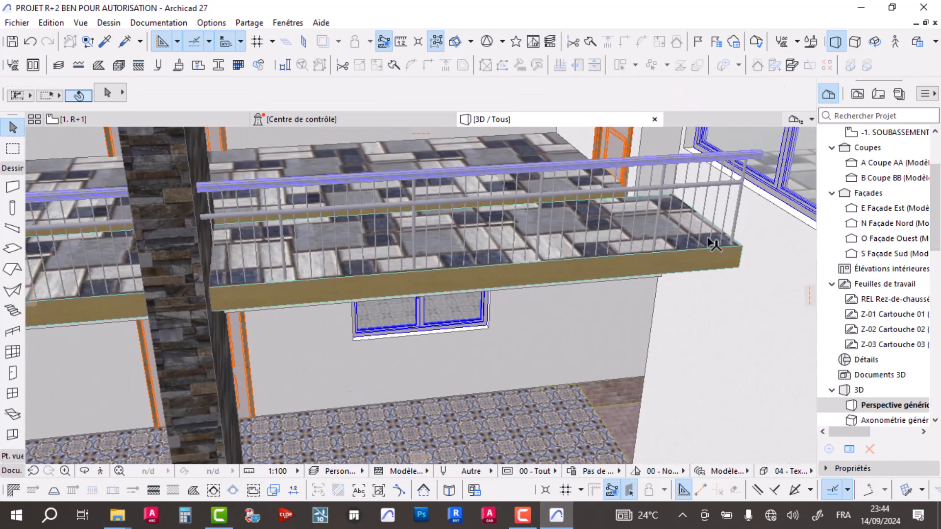
{"action": "left_click", "coordinate": [653, 159]}
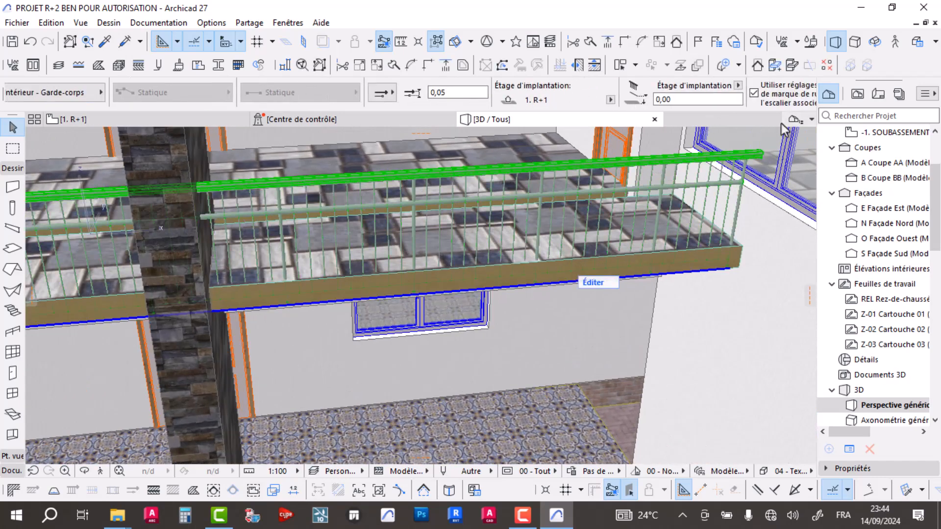
{"action": "left_click", "coordinate": [664, 99]}
{"action": "type", "text": "0,35"}
{"action": "key", "text": "Return"}
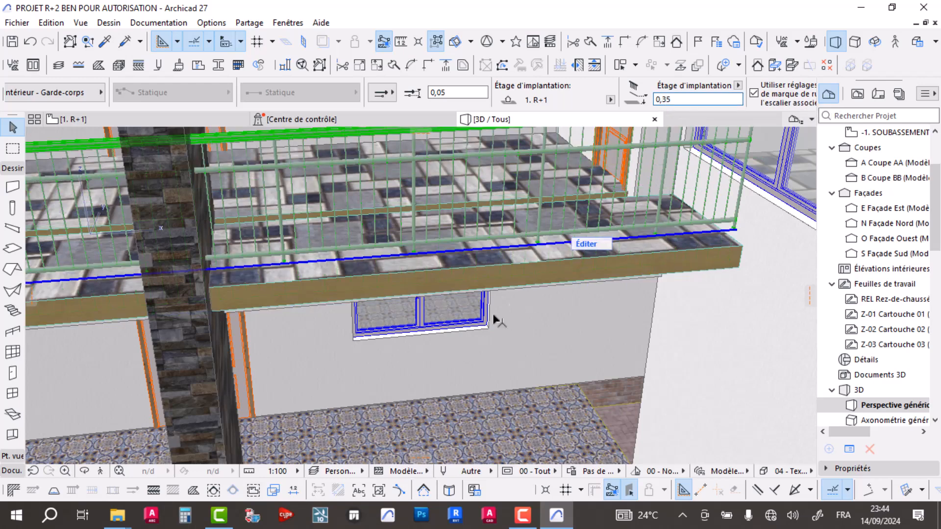
{"action": "middle_click_drag", "start_coordinate": [482, 324], "coordinate": [619, 268], "text": "shift"}
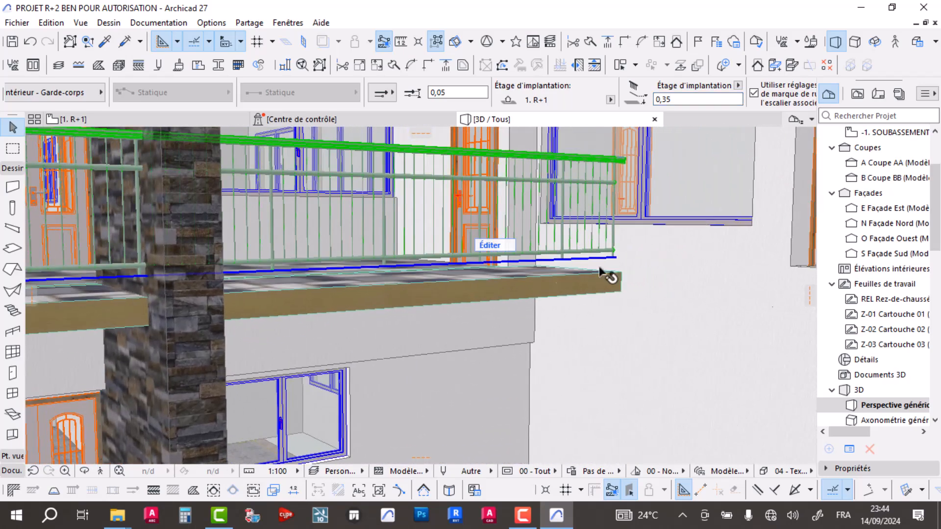
{"action": "key", "text": "Escape"}
Step: On the R+1 plan, draw an exterior wall along the terrace railing from the CUISINE wall to the BUREAU wall
{"action": "left_click", "coordinate": [85, 120]}
{"action": "scroll", "coordinate": [373, 245], "scroll_direction": "down", "scroll_amount": 4}
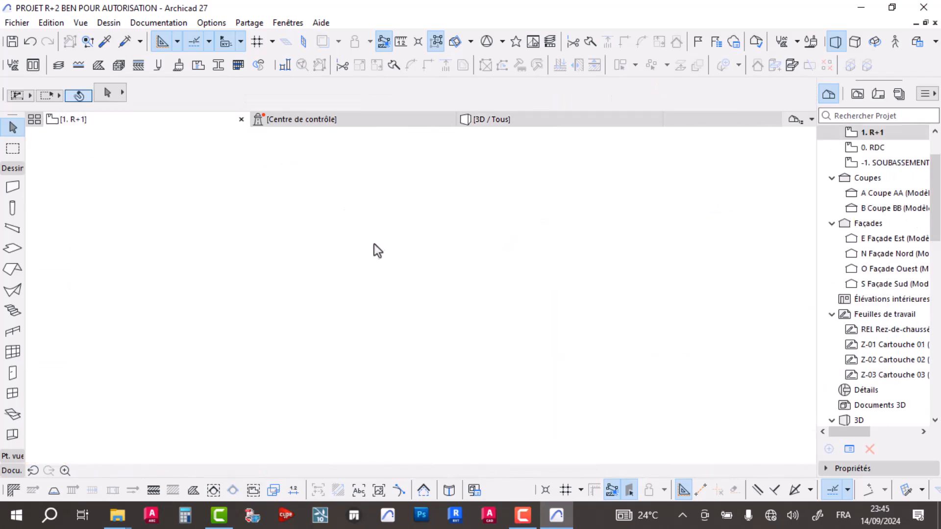
{"action": "scroll", "coordinate": [177, 308], "scroll_direction": "up", "scroll_amount": 5}
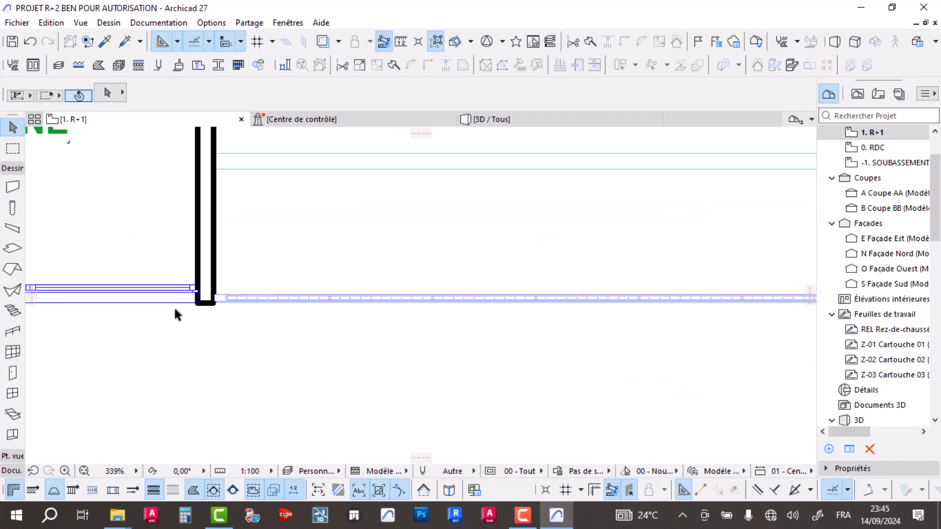
{"action": "left_click", "coordinate": [247, 297], "text": "alt"}
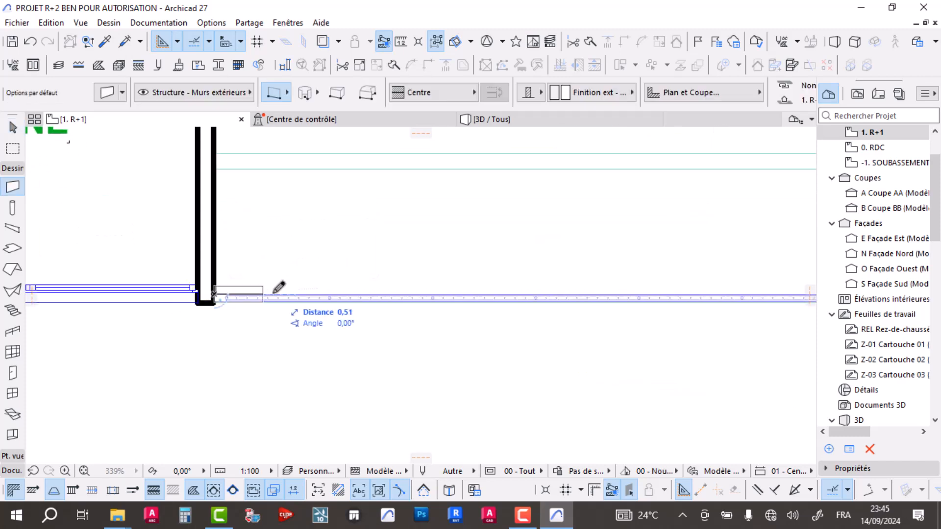
{"action": "scroll", "coordinate": [301, 321], "scroll_direction": "down", "scroll_amount": 4}
{"action": "scroll", "coordinate": [532, 294], "scroll_direction": "up", "scroll_amount": 4}
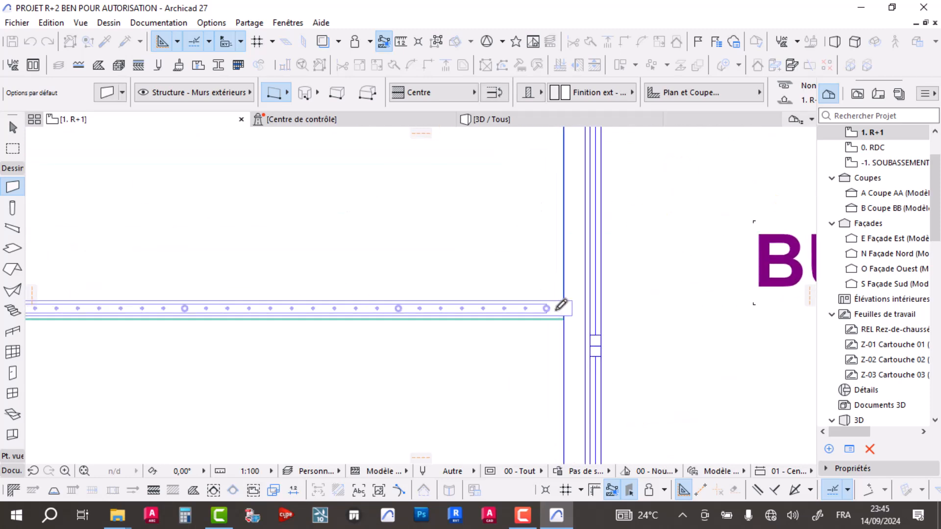
{"action": "left_click", "coordinate": [579, 300]}
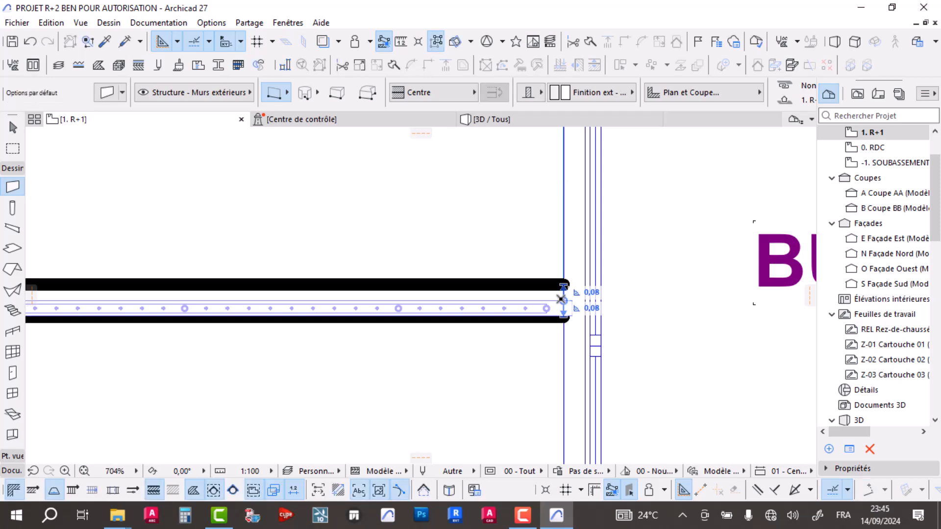
Step: Set the height of the wall under the R+1 terrace railing to 0,35 m
{"action": "scroll", "coordinate": [608, 103], "scroll_direction": "down", "scroll_amount": 2}
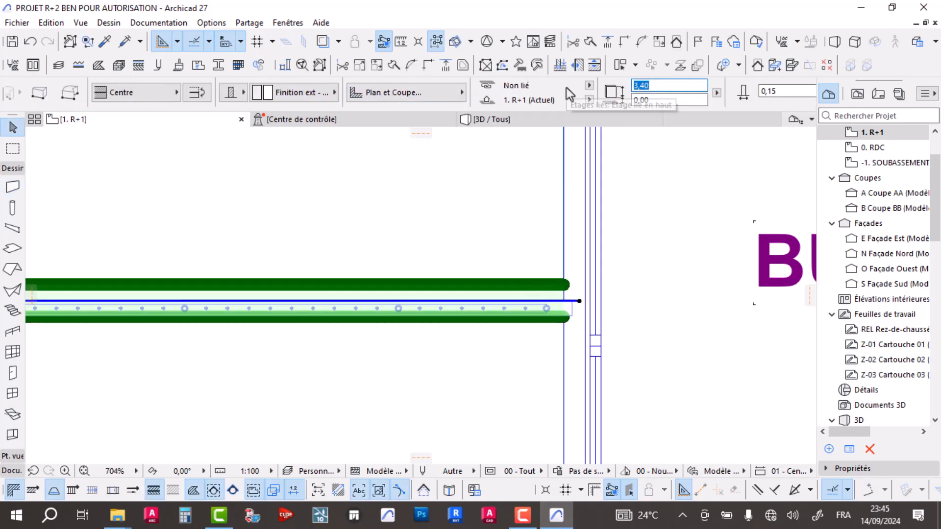
{"action": "type", "text": ",35"}
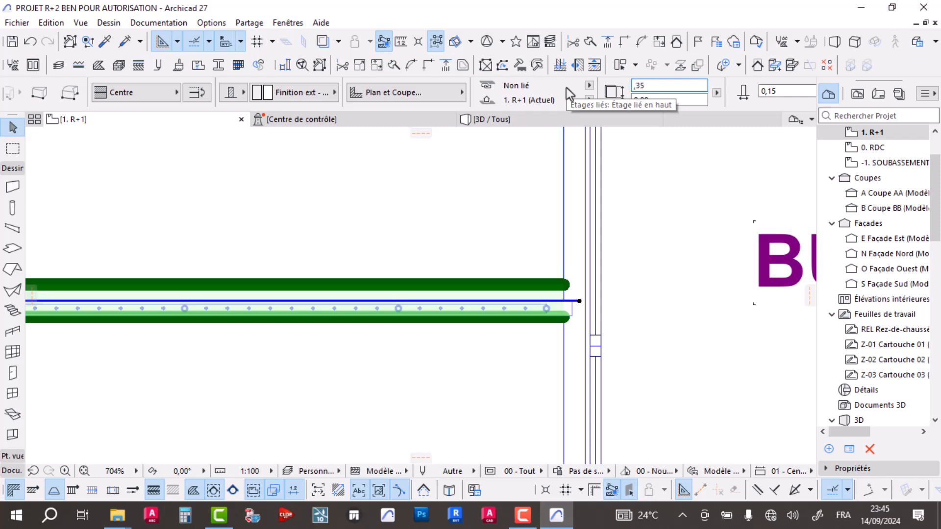
{"action": "key", "text": "Return"}
{"action": "key", "text": "Escape"}
Step: In the 3D view, open the R+1 terrace railing's settings and remove the balusters and the intermediate rail from its segment pattern
{"action": "left_click", "coordinate": [495, 120]}
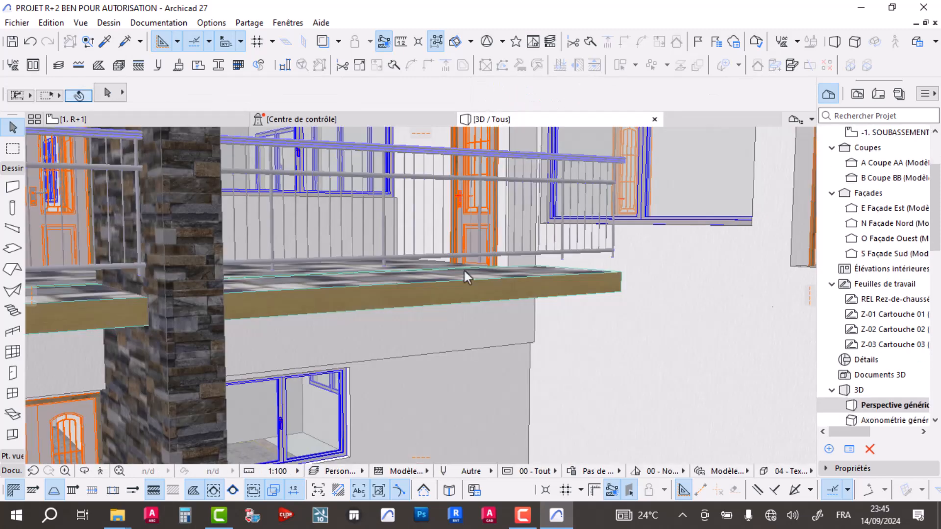
{"action": "scroll", "coordinate": [607, 261], "scroll_direction": "up", "scroll_amount": 5}
{"action": "middle_click_drag", "start_coordinate": [608, 261], "coordinate": [639, 222], "text": "shift"}
{"action": "scroll", "coordinate": [414, 231], "scroll_direction": "down", "scroll_amount": 8}
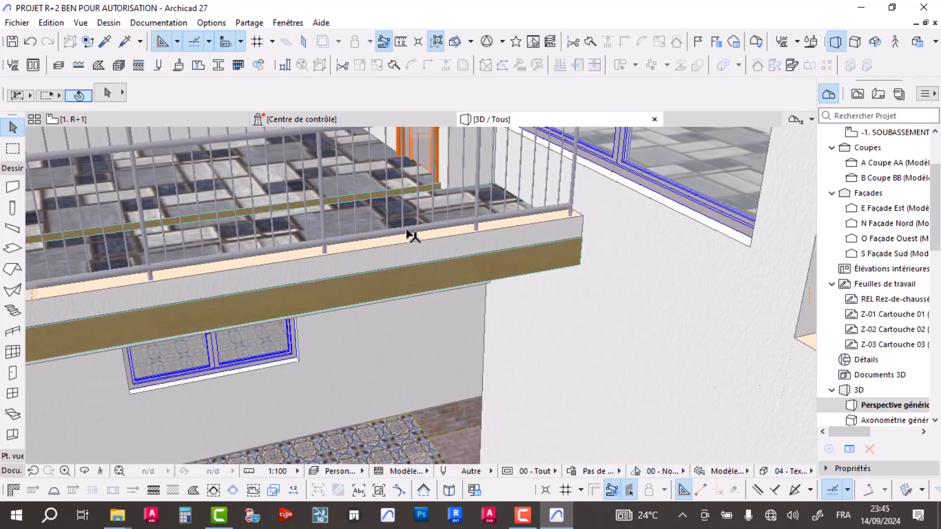
{"action": "middle_click_drag", "start_coordinate": [342, 279], "coordinate": [339, 301], "text": "shift"}
{"action": "scroll", "coordinate": [479, 269], "scroll_direction": "down", "scroll_amount": 6}
{"action": "left_click", "coordinate": [338, 294]}
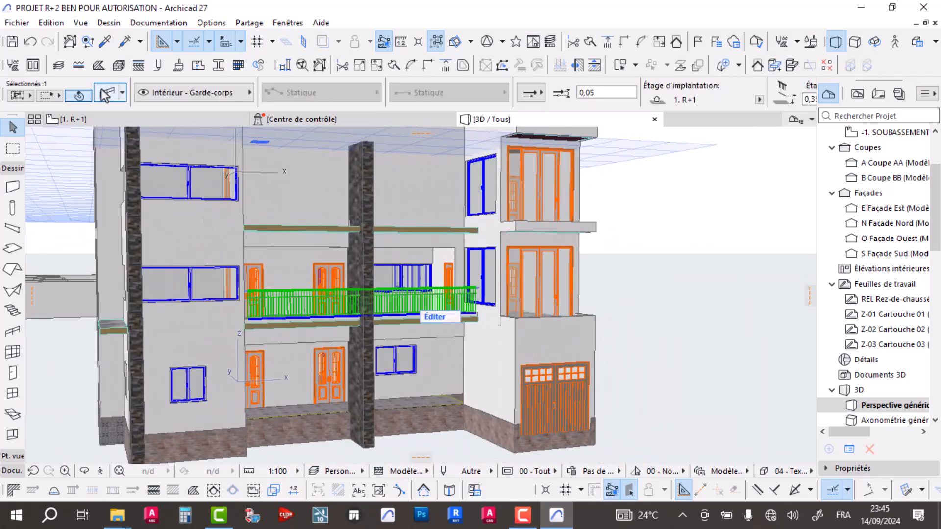
{"action": "key", "text": "ctrl+t"}
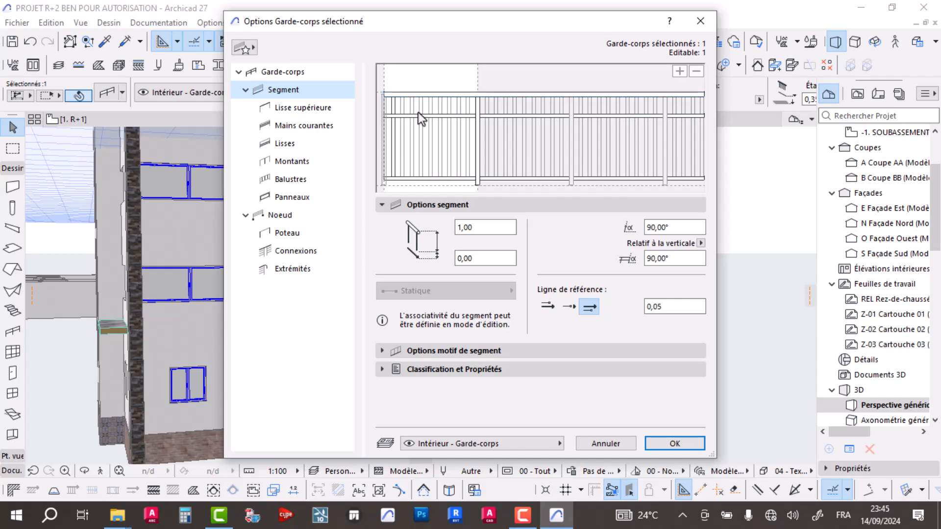
{"action": "left_click", "coordinate": [413, 129]}
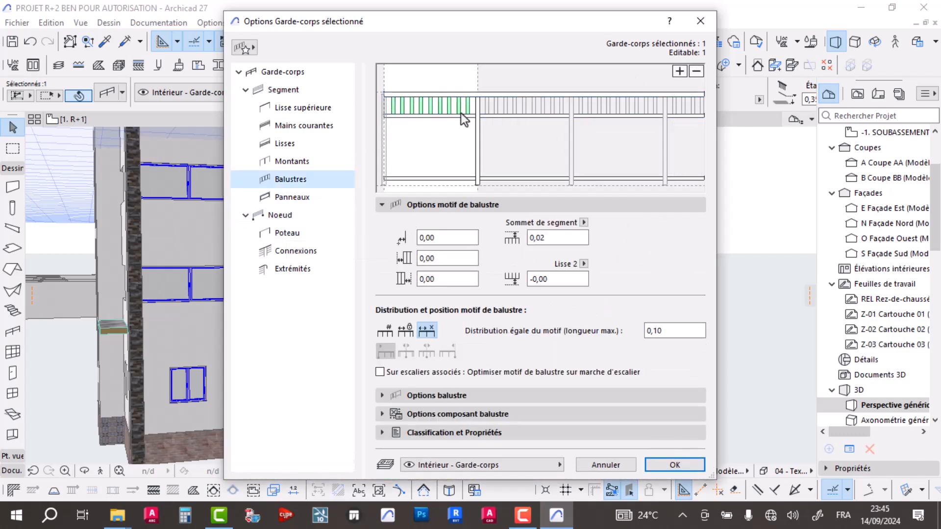
{"action": "left_click", "coordinate": [517, 116]}
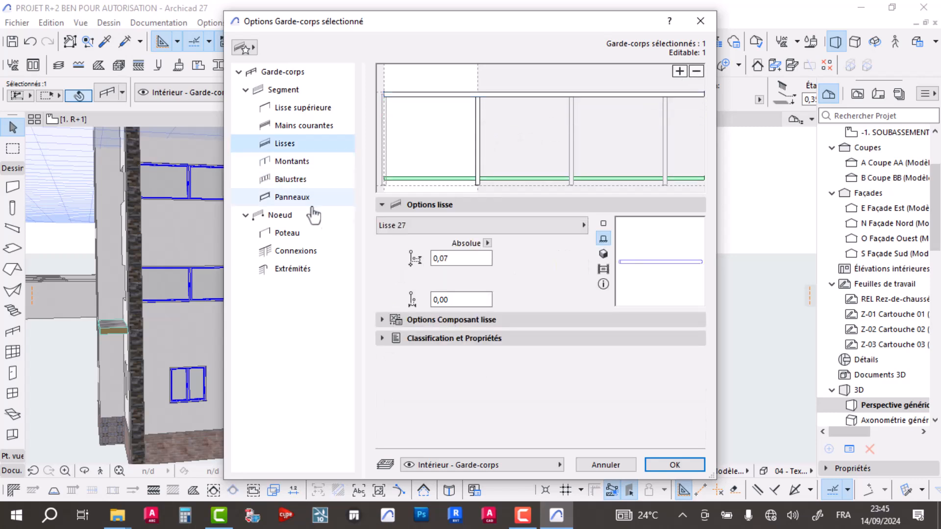
Step: Bring up the 3D representation and material settings for the R+1 terrace railing's panels
{"action": "left_click", "coordinate": [319, 202]}
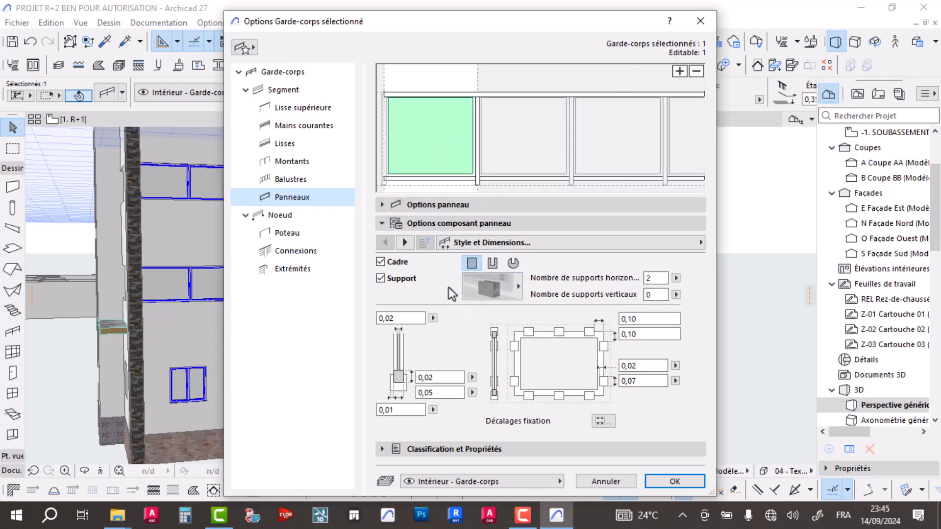
{"action": "left_click", "coordinate": [380, 205]}
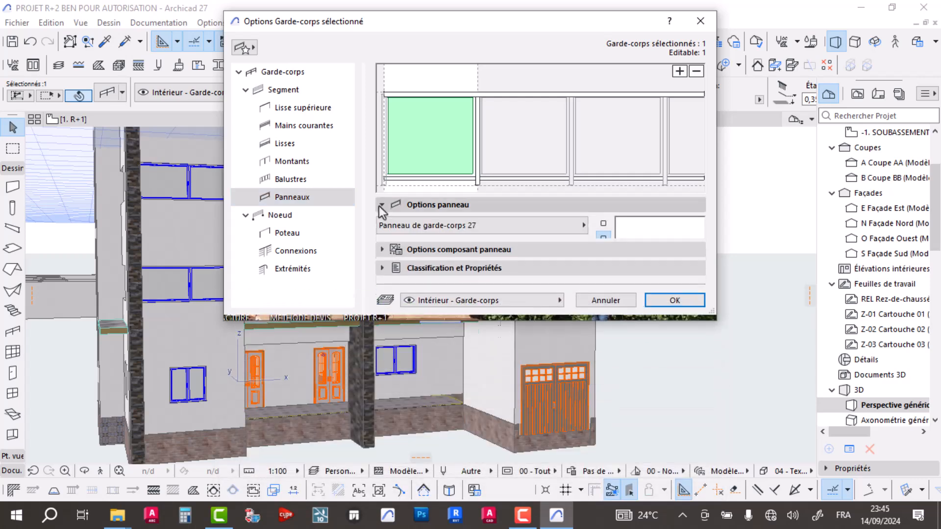
{"action": "left_click", "coordinate": [381, 205]}
{"action": "left_click", "coordinate": [390, 218]}
{"action": "left_click", "coordinate": [403, 241]}
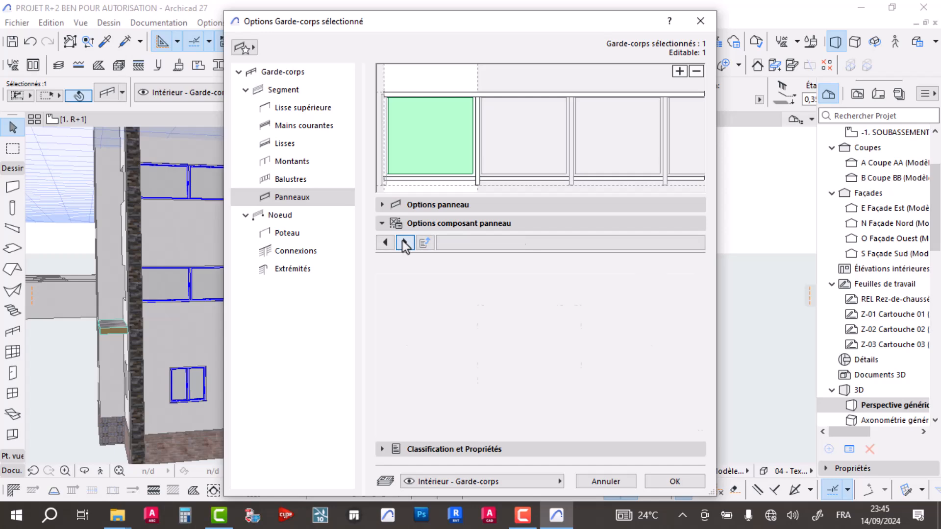
{"action": "left_click", "coordinate": [404, 241]}
{"action": "left_click", "coordinate": [405, 242]}
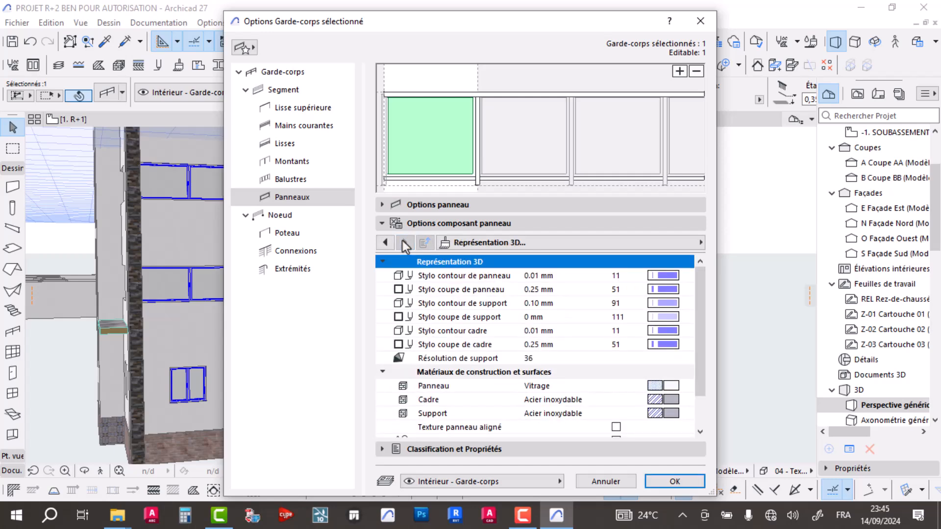
{"action": "scroll", "coordinate": [462, 362], "scroll_direction": "down", "scroll_amount": 3}
{"action": "left_click", "coordinate": [654, 345]}
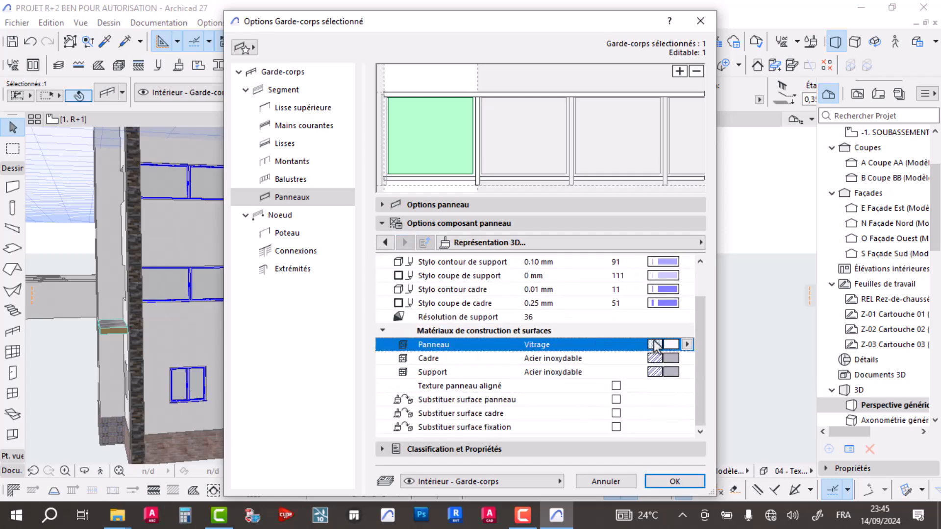
{"action": "left_click", "coordinate": [686, 345]}
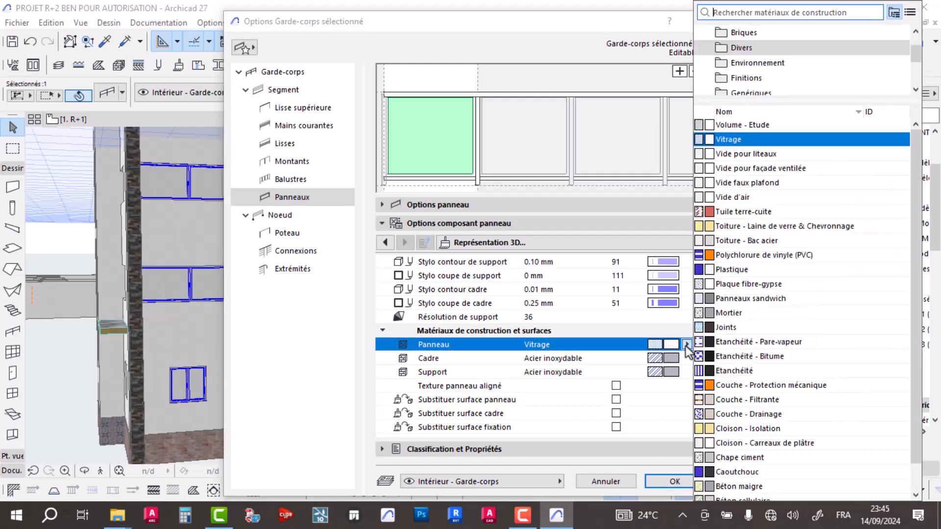
{"action": "left_click", "coordinate": [503, 387]}
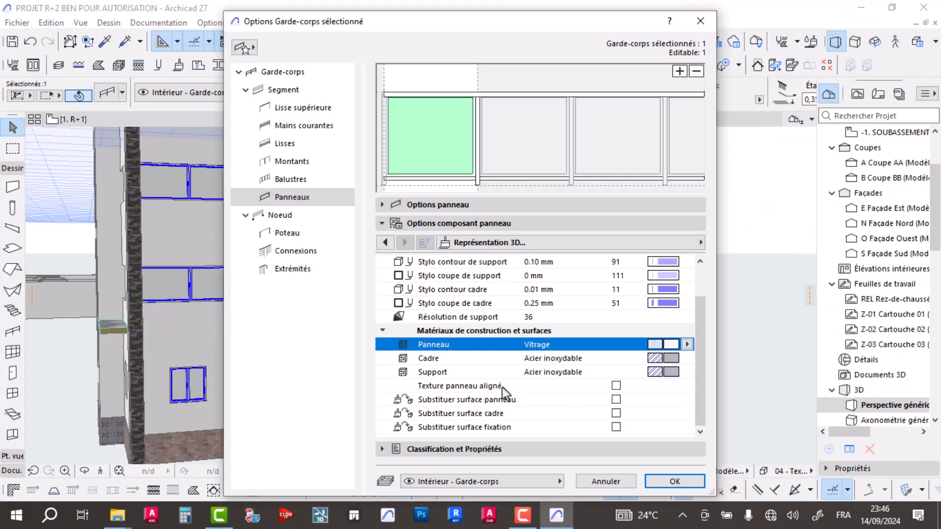
Step: Override the railing panels' surface with Transp - Verre bleuté and apply the railing settings
{"action": "left_click", "coordinate": [616, 399]}
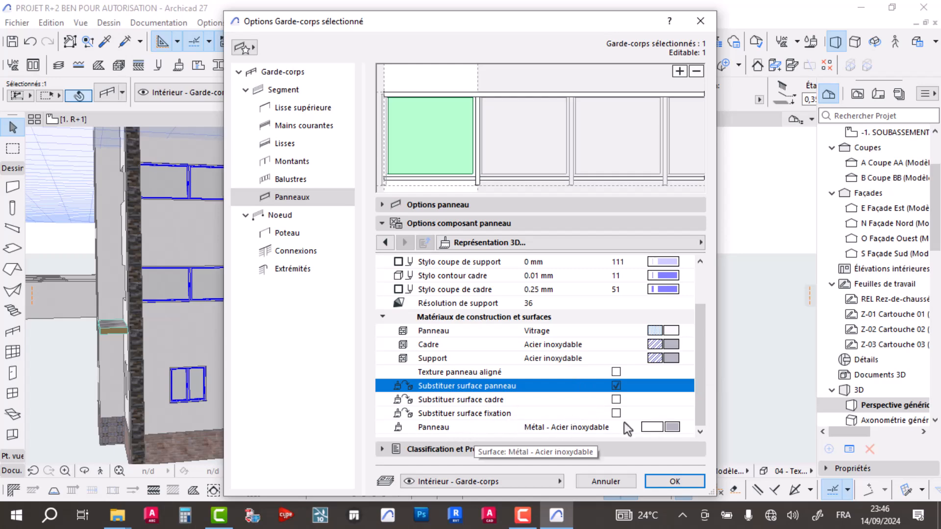
{"action": "left_click", "coordinate": [685, 426]}
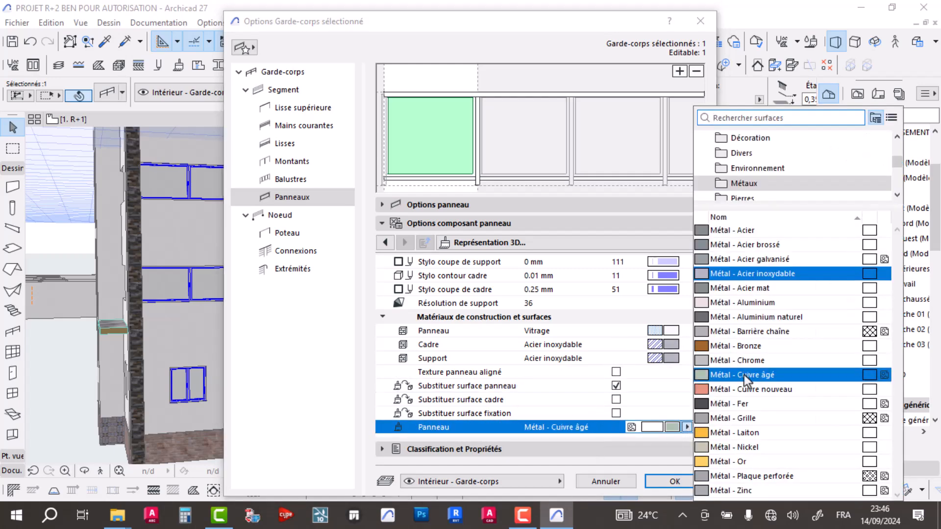
{"action": "scroll", "coordinate": [754, 191], "scroll_direction": "down", "scroll_amount": 1}
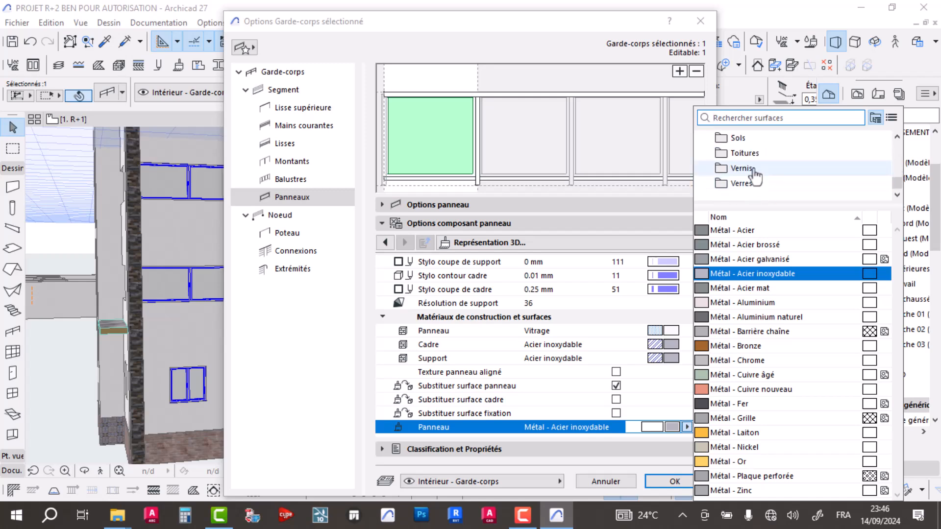
{"action": "left_click", "coordinate": [755, 188]}
{"action": "left_click", "coordinate": [751, 260]}
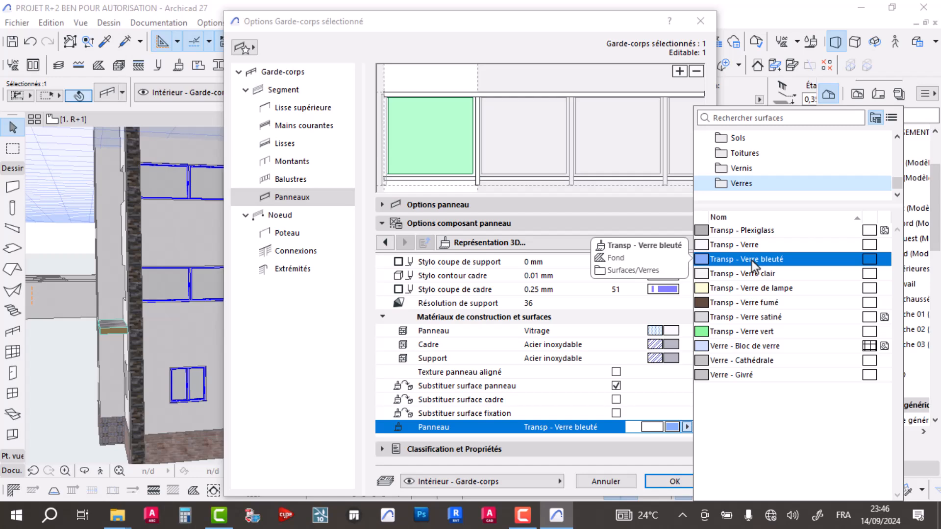
{"action": "left_click", "coordinate": [771, 317]}
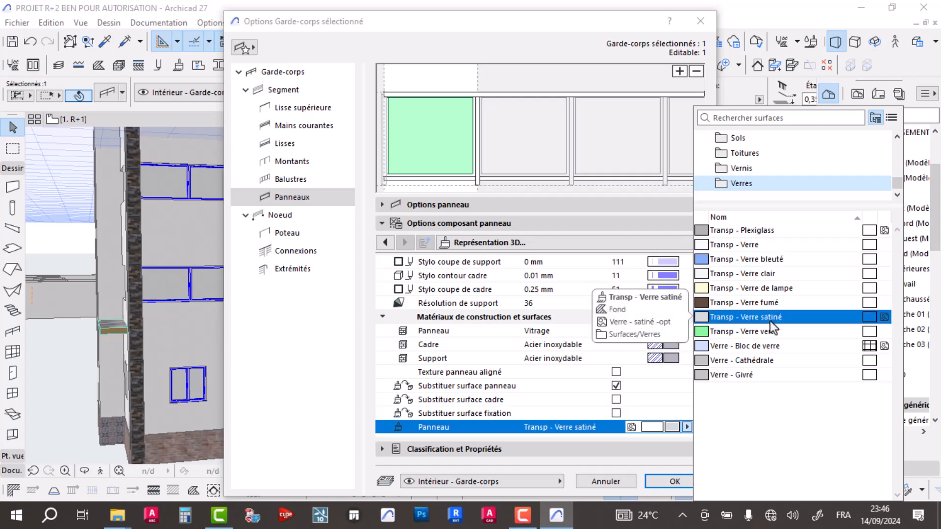
{"action": "left_click", "coordinate": [757, 262]}
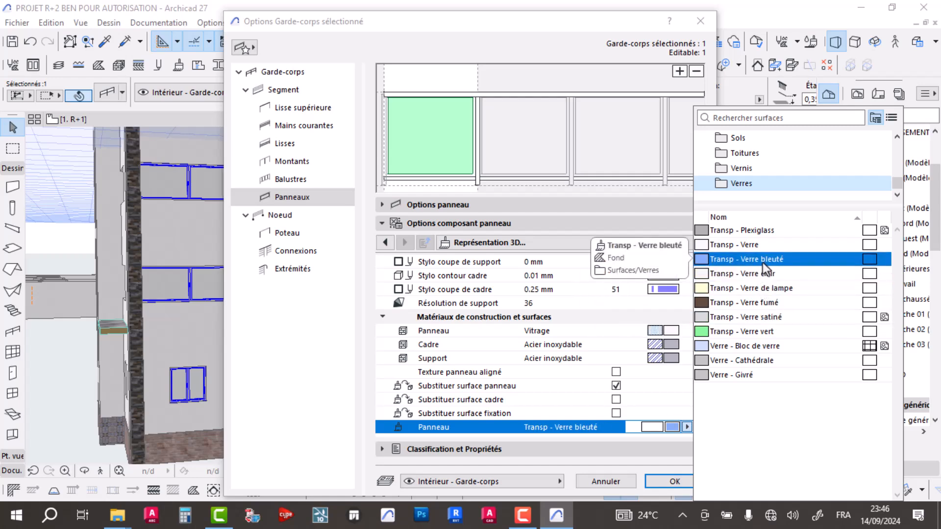
{"action": "left_click", "coordinate": [675, 482]}
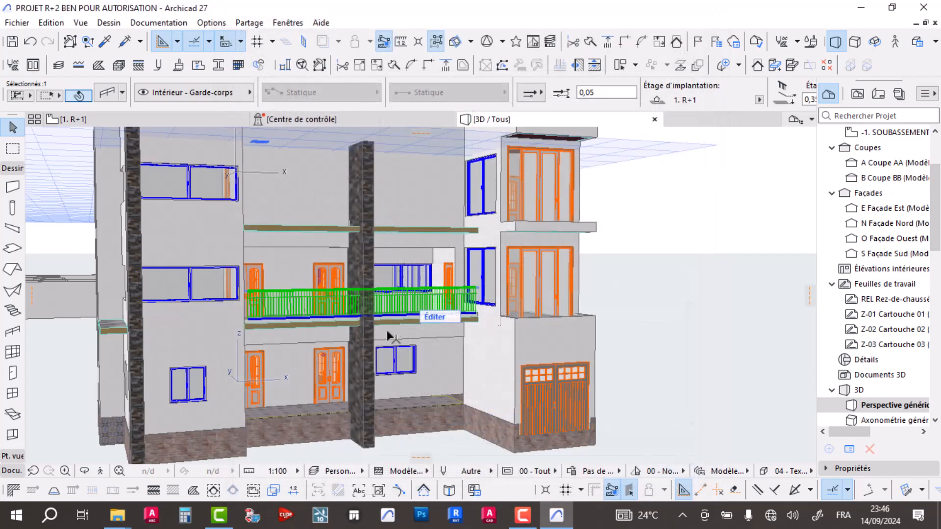
Step: Remove the intermediate posts from the R+1 terrace railing's segment pattern and apply the change
{"action": "scroll", "coordinate": [400, 339], "scroll_direction": "up", "scroll_amount": 8}
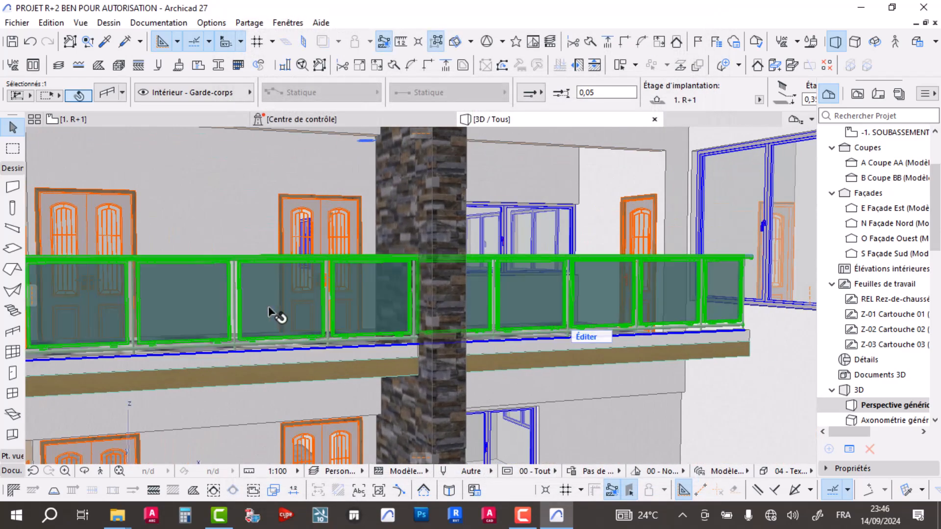
{"action": "middle_click_drag", "start_coordinate": [269, 306], "coordinate": [321, 327], "text": "shift"}
{"action": "left_click", "coordinate": [103, 95]}
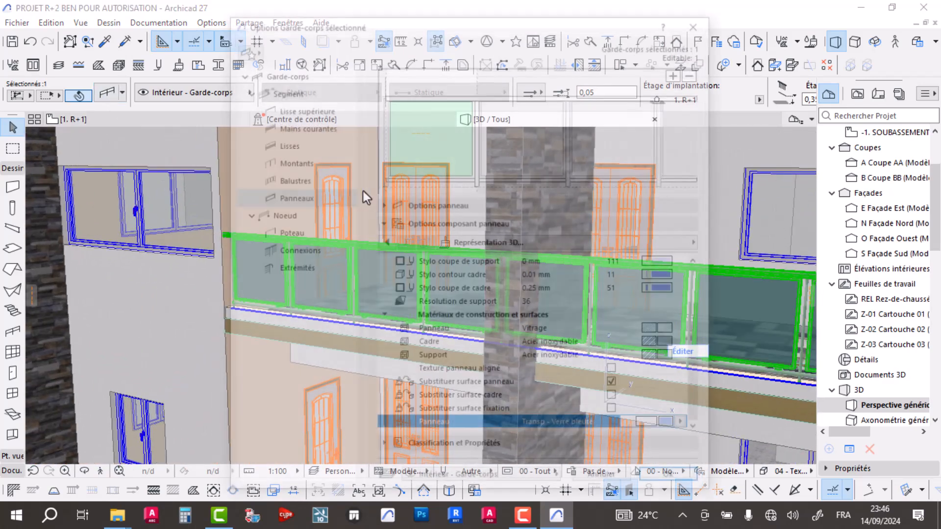
{"action": "left_click", "coordinate": [478, 155]}
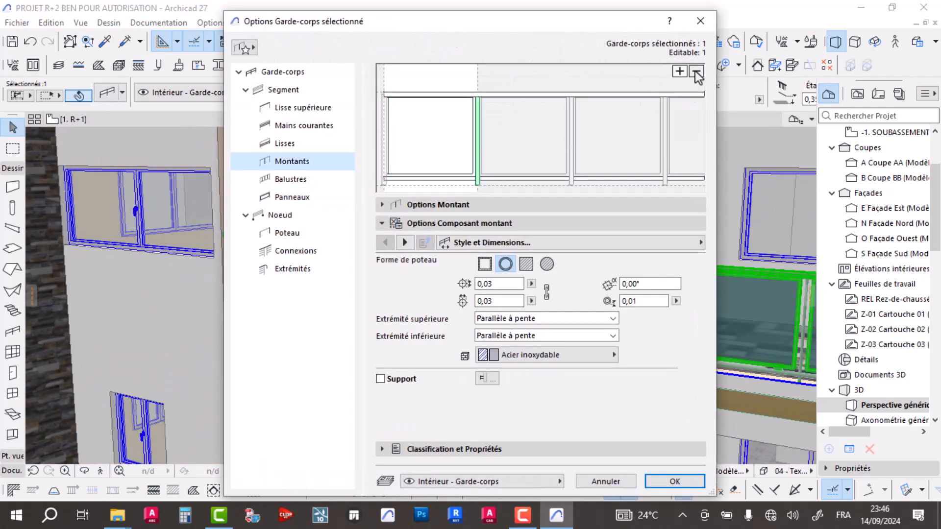
{"action": "left_click", "coordinate": [697, 73]}
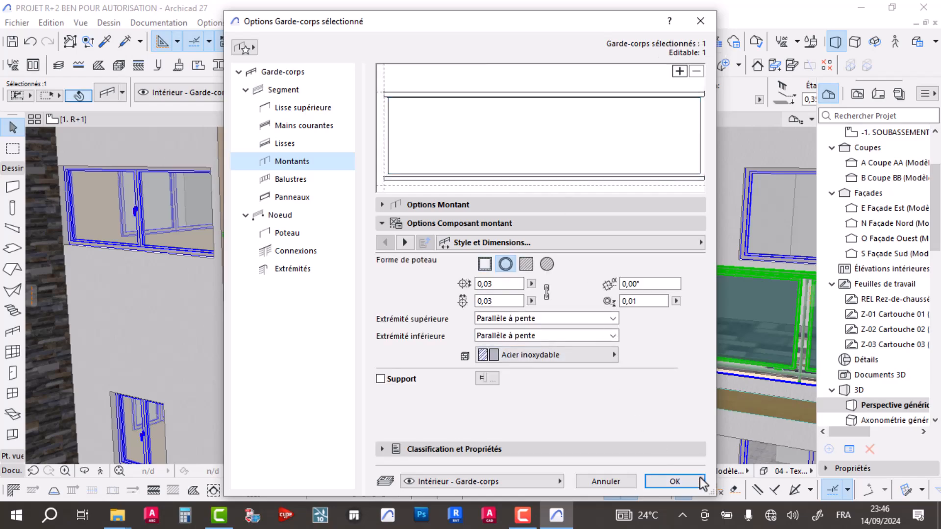
{"action": "left_click", "coordinate": [675, 482]}
{"action": "middle_click_drag", "start_coordinate": [448, 275], "coordinate": [638, 311], "text": "shift"}
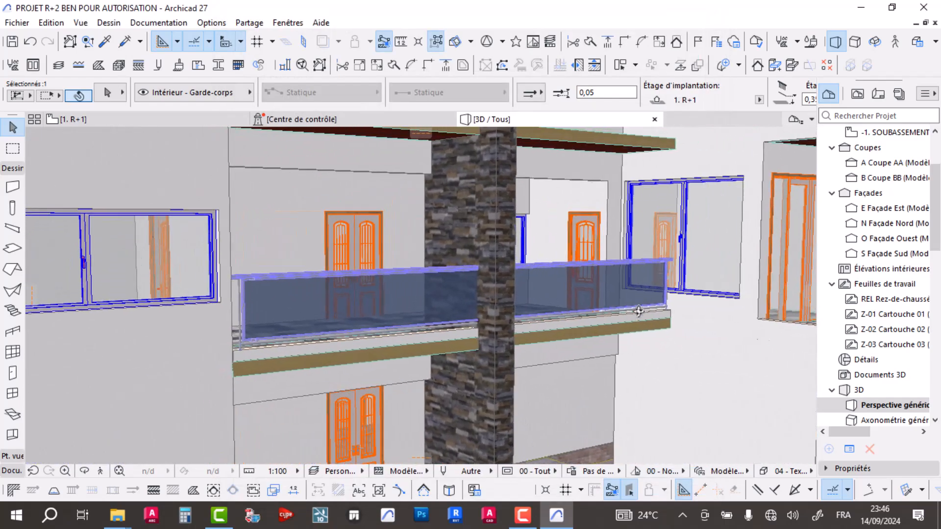
Step: On the R+1 plan, pull the terrace railing's BUREAU-side end back about 5 m toward the CUISINE wall
{"action": "left_click", "coordinate": [107, 122]}
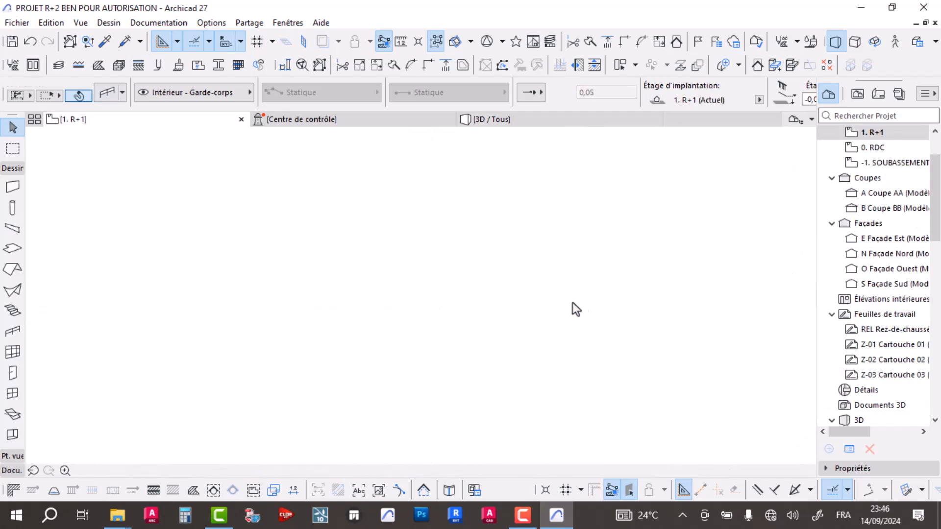
{"action": "left_click", "coordinate": [547, 318]}
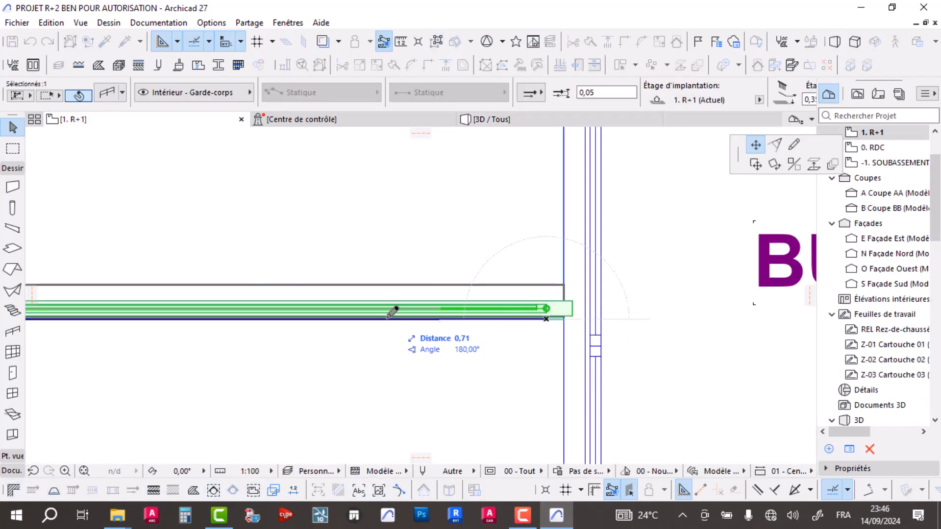
{"action": "scroll", "coordinate": [384, 326], "scroll_direction": "down", "scroll_amount": 4}
{"action": "middle_click_drag", "start_coordinate": [265, 338], "coordinate": [540, 349]}
{"action": "middle_click_drag", "start_coordinate": [292, 347], "coordinate": [577, 345]}
{"action": "scroll", "coordinate": [320, 330], "scroll_direction": "up", "scroll_amount": 5}
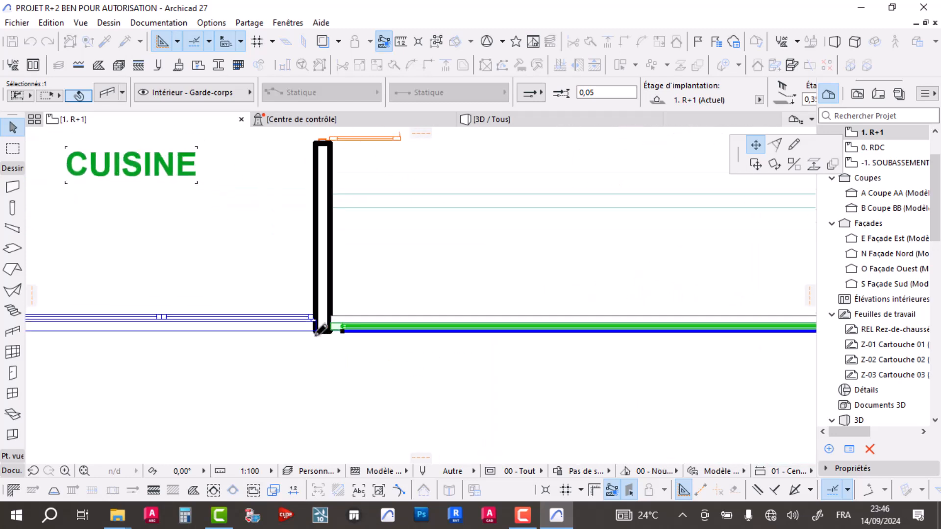
{"action": "scroll", "coordinate": [433, 333], "scroll_direction": "down", "scroll_amount": 6}
{"action": "middle_click_drag", "start_coordinate": [655, 338], "coordinate": [376, 354]}
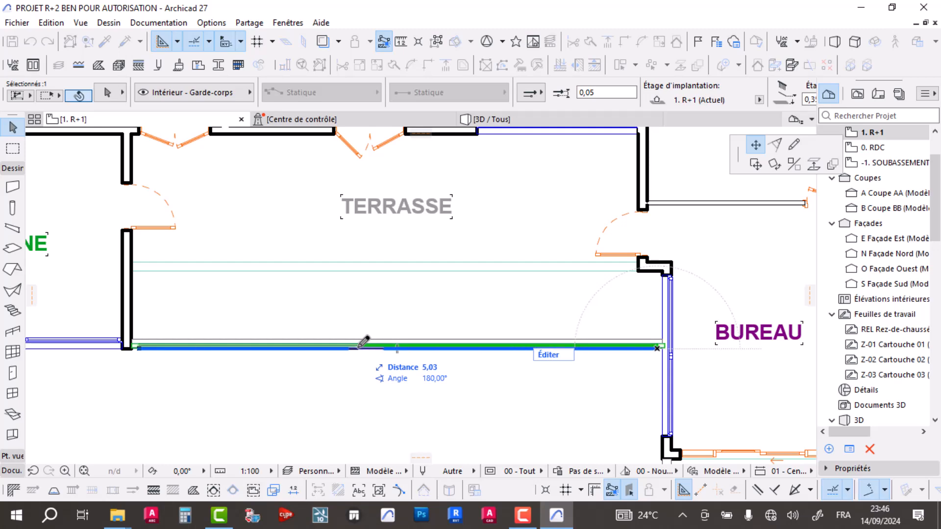
{"action": "double_click", "coordinate": [351, 346]}
Step: In the 3D view, try to move the shortened railing toward the stone column, and undo the move
{"action": "left_click", "coordinate": [485, 119]}
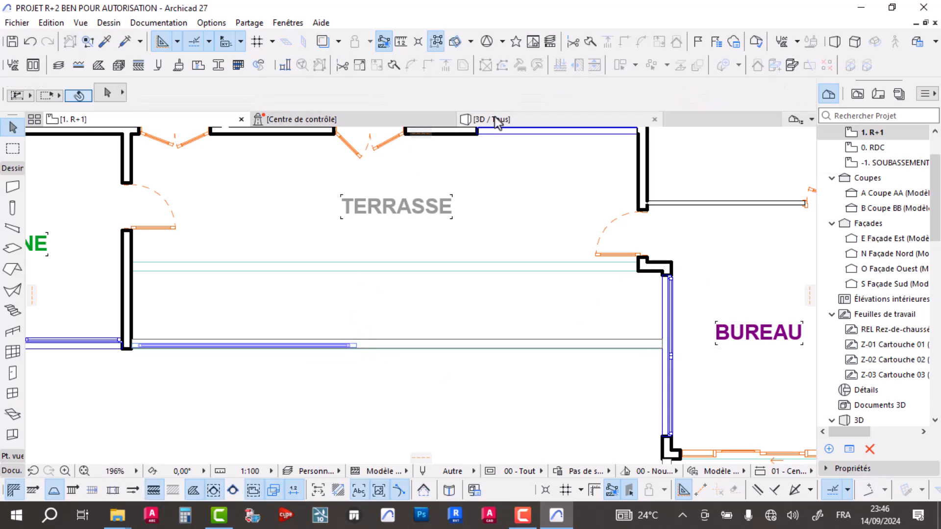
{"action": "middle_click_drag", "start_coordinate": [476, 304], "coordinate": [431, 368], "text": "shift"}
{"action": "scroll", "coordinate": [457, 316], "scroll_direction": "up", "scroll_amount": 3}
{"action": "scroll", "coordinate": [490, 300], "scroll_direction": "up", "scroll_amount": 3}
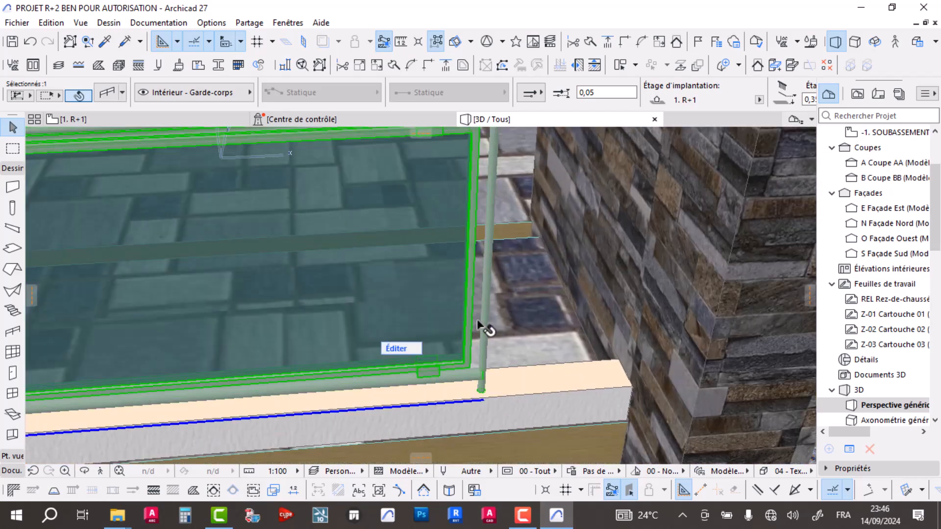
{"action": "left_click", "coordinate": [483, 403]}
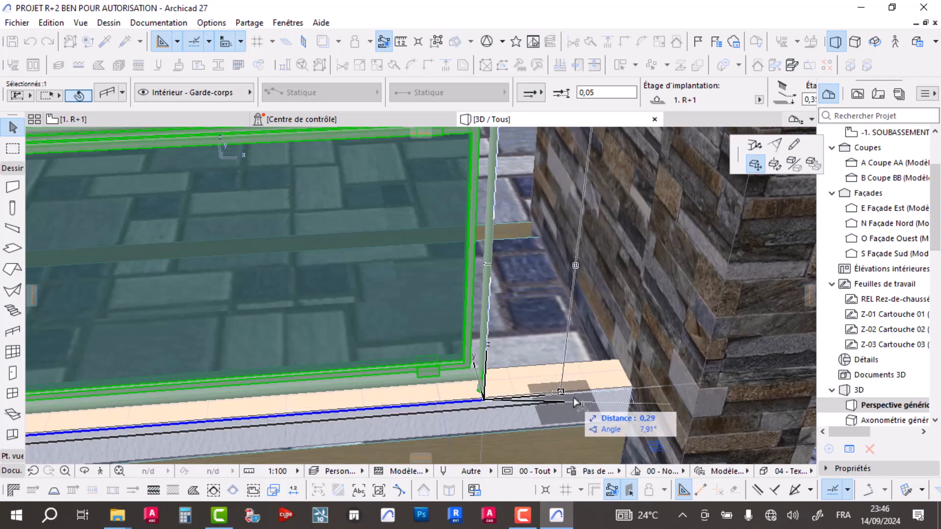
{"action": "left_click", "coordinate": [624, 390]}
{"action": "scroll", "coordinate": [558, 388], "scroll_direction": "down", "scroll_amount": 4}
{"action": "middle_click_drag", "start_coordinate": [531, 354], "coordinate": [322, 387], "text": "shift"}
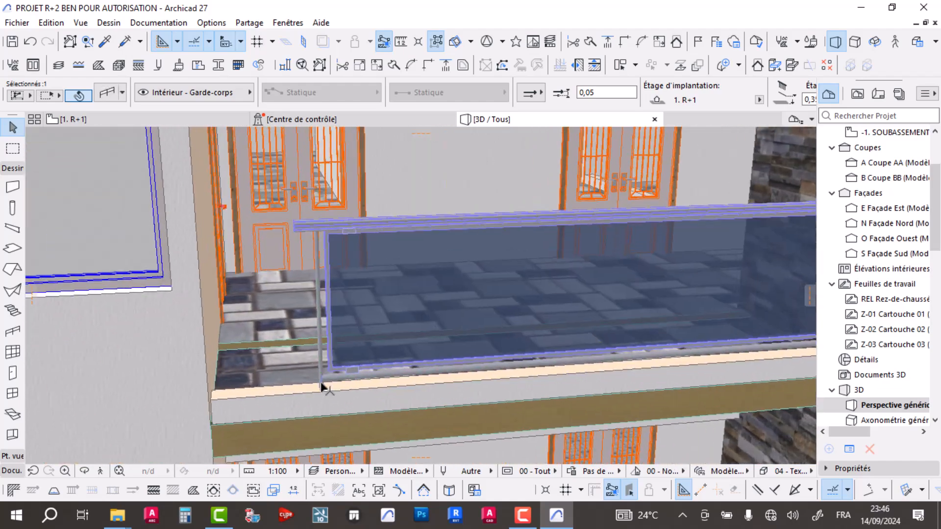
{"action": "scroll", "coordinate": [322, 387], "scroll_direction": "up", "scroll_amount": 3}
{"action": "key", "text": "ctrl+z"}
Step: In the 3D view, stretch the railing's free end about 0,5 m along the parapet to the stone column
{"action": "scroll", "coordinate": [316, 378], "scroll_direction": "down", "scroll_amount": 3}
{"action": "middle_click_drag", "start_coordinate": [533, 367], "coordinate": [340, 381]}
{"action": "middle_click_drag", "start_coordinate": [447, 361], "coordinate": [438, 412], "text": "shift"}
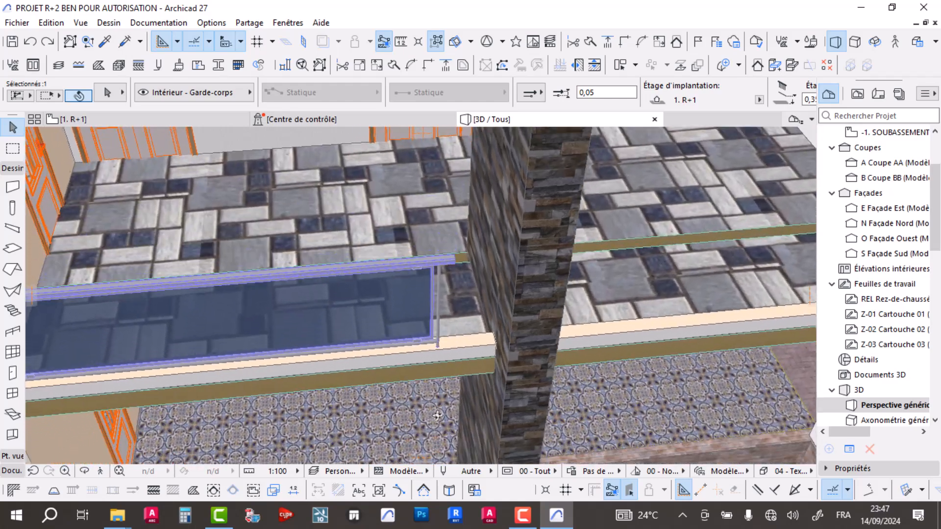
{"action": "scroll", "coordinate": [450, 345], "scroll_direction": "up", "scroll_amount": 3}
{"action": "middle_click_drag", "start_coordinate": [441, 344], "coordinate": [425, 405], "text": "shift"}
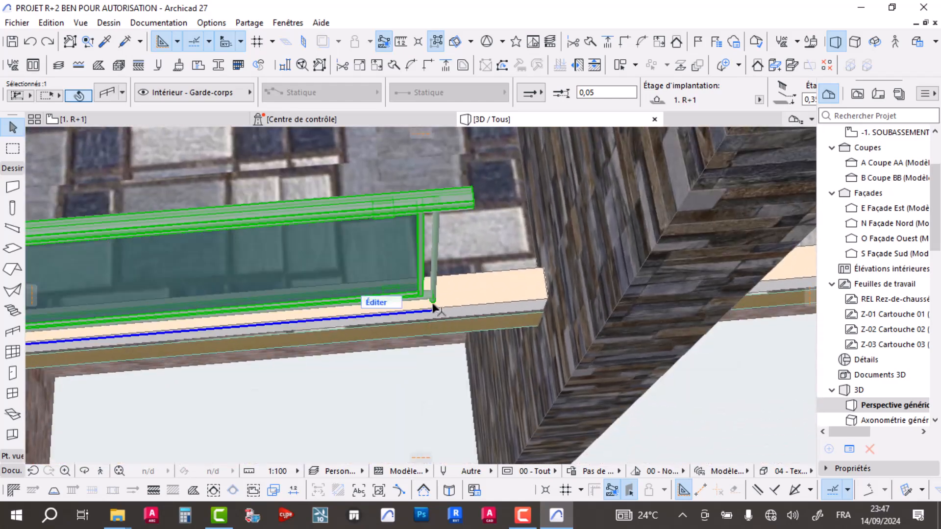
{"action": "scroll", "coordinate": [433, 303], "scroll_direction": "up", "scroll_amount": 1}
{"action": "left_click", "coordinate": [433, 312]}
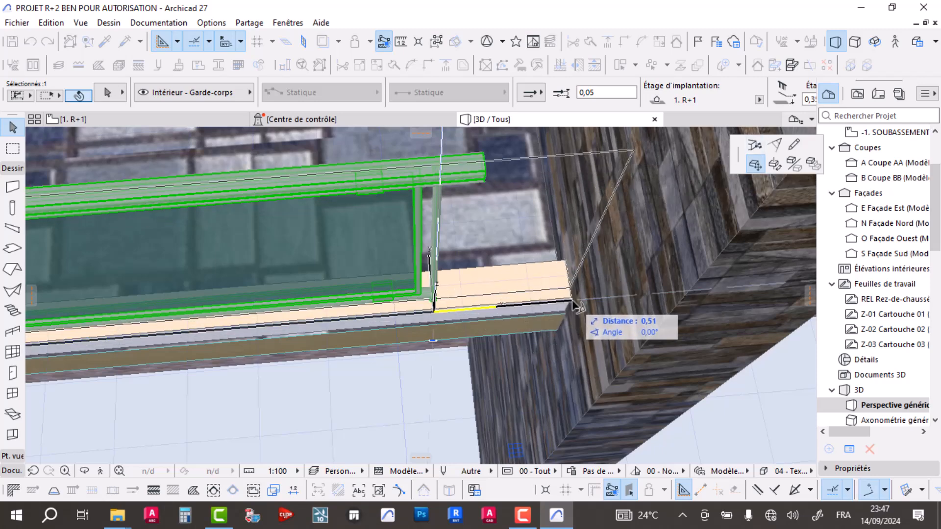
{"action": "left_click", "coordinate": [754, 146]}
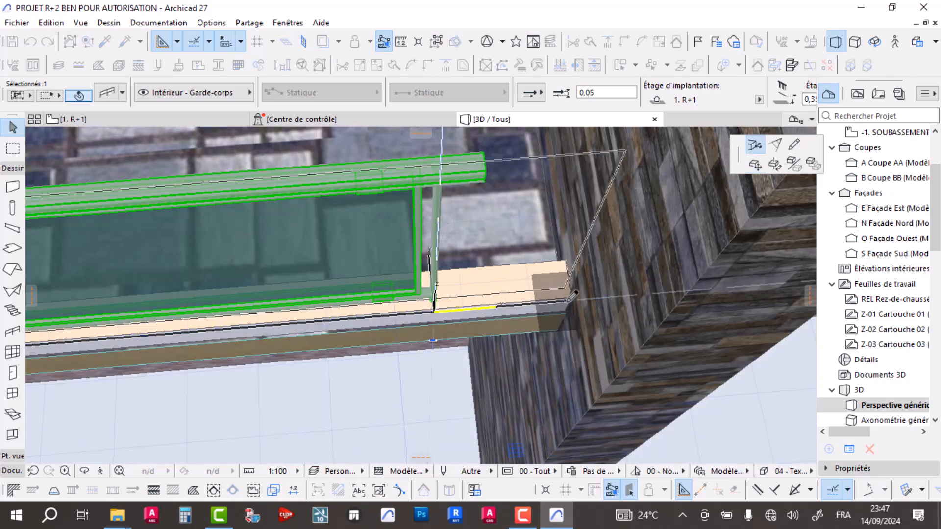
{"action": "left_click", "coordinate": [567, 301]}
{"action": "middle_click_drag", "start_coordinate": [563, 284], "coordinate": [347, 280], "text": "shift"}
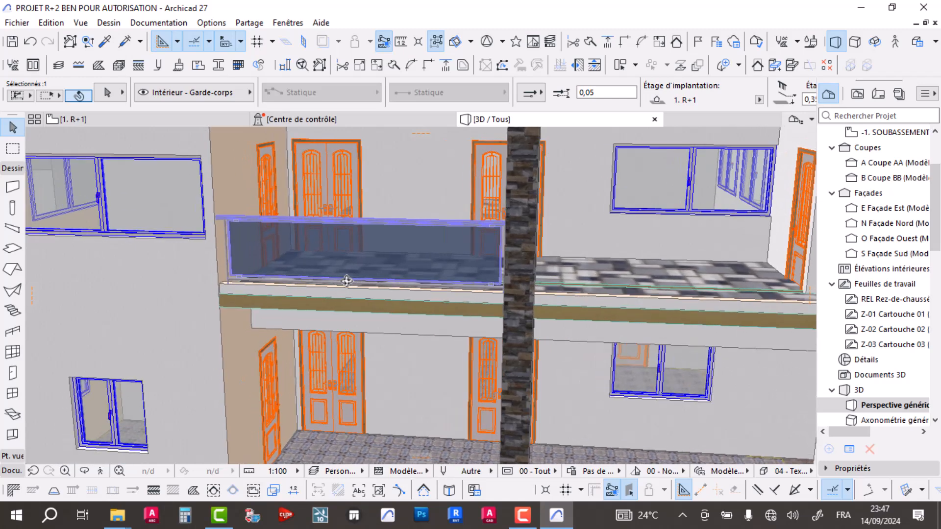
Step: On the R+1 plan, copy the terrace railing along the parapet so the copy's end meets the BUREAU wall
{"action": "left_click", "coordinate": [88, 117]}
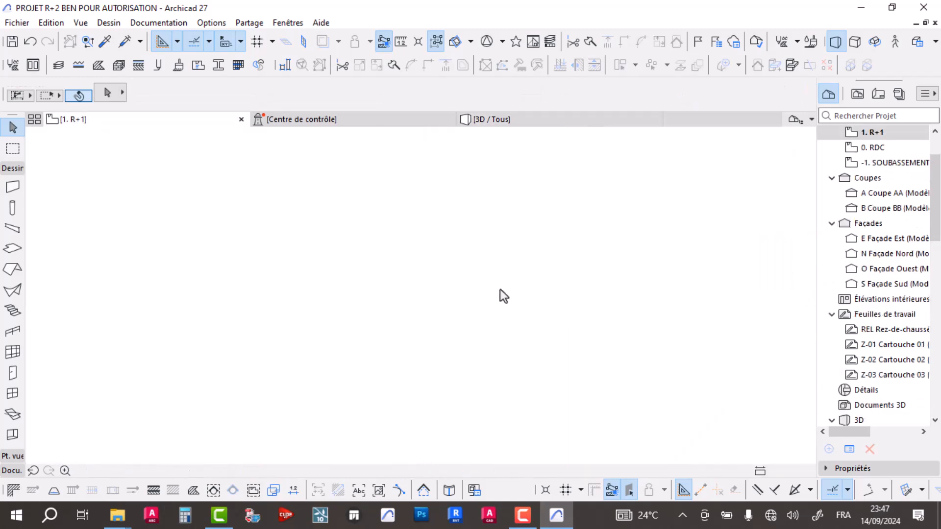
{"action": "scroll", "coordinate": [422, 329], "scroll_direction": "down", "scroll_amount": 2}
{"action": "left_click", "coordinate": [422, 334]}
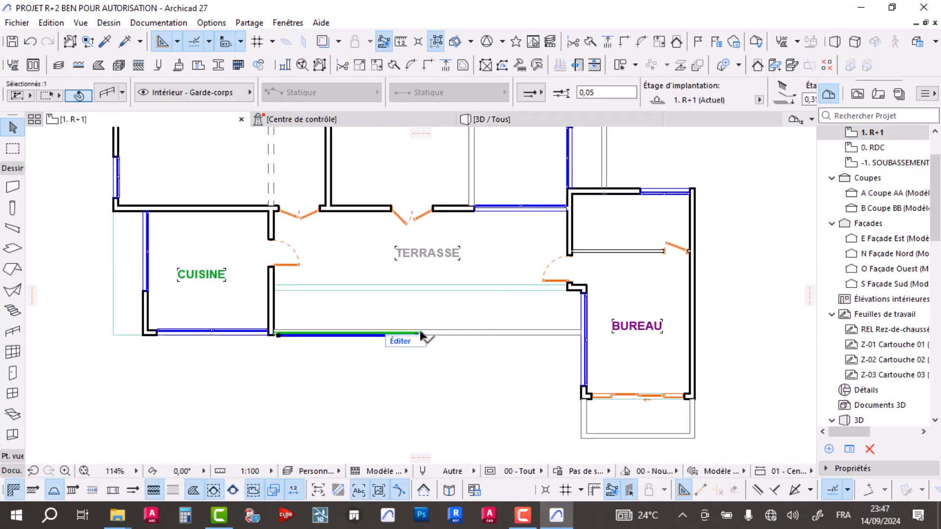
{"action": "left_click", "coordinate": [420, 335]}
{"action": "scroll", "coordinate": [564, 336], "scroll_direction": "up", "scroll_amount": 5}
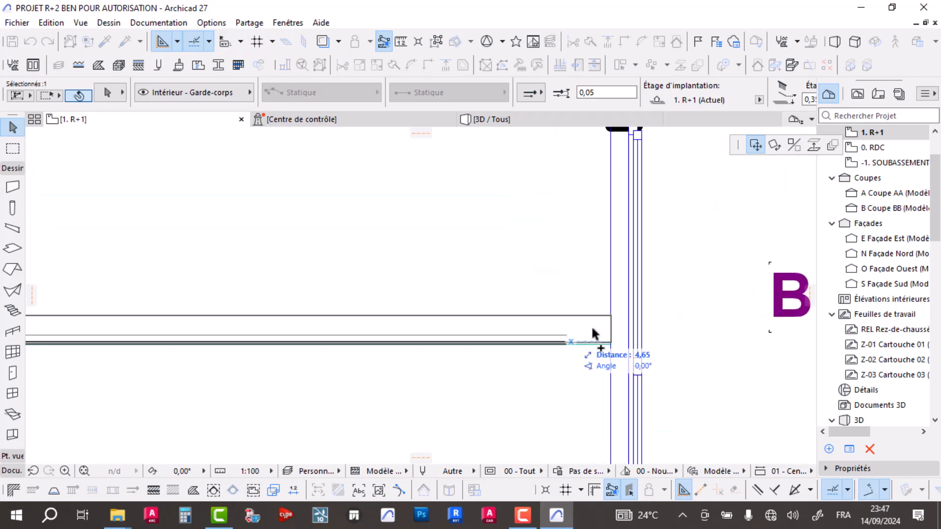
{"action": "left_click", "coordinate": [610, 339]}
{"action": "scroll", "coordinate": [608, 338], "scroll_direction": "down", "scroll_amount": 2}
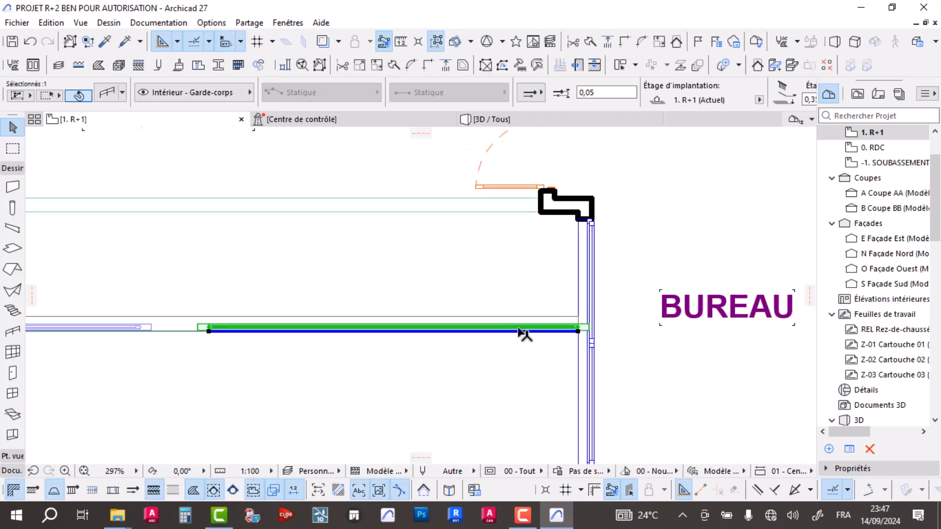
Step: In the 3D view, raise the bottom of the R+1 BUREAU side window above the railing, giving it a 1,45 height and 1,40 sill
{"action": "left_click", "coordinate": [524, 120]}
{"action": "scroll", "coordinate": [528, 269], "scroll_direction": "down", "scroll_amount": 6}
{"action": "middle_click_drag", "start_coordinate": [401, 275], "coordinate": [676, 227], "text": "shift"}
{"action": "scroll", "coordinate": [572, 288], "scroll_direction": "up", "scroll_amount": 3}
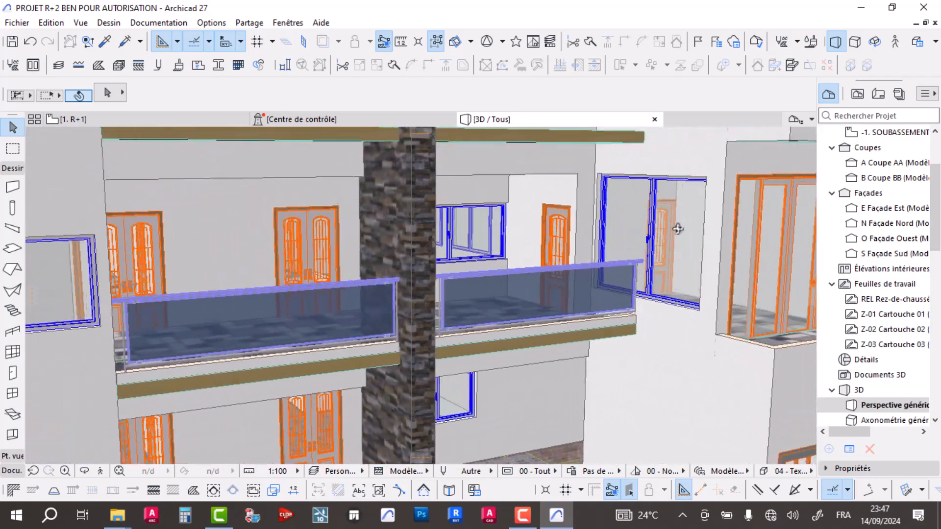
{"action": "scroll", "coordinate": [656, 296], "scroll_direction": "up", "scroll_amount": 3}
{"action": "middle_click_drag", "start_coordinate": [616, 283], "coordinate": [400, 288]}
{"action": "left_click", "coordinate": [432, 317]}
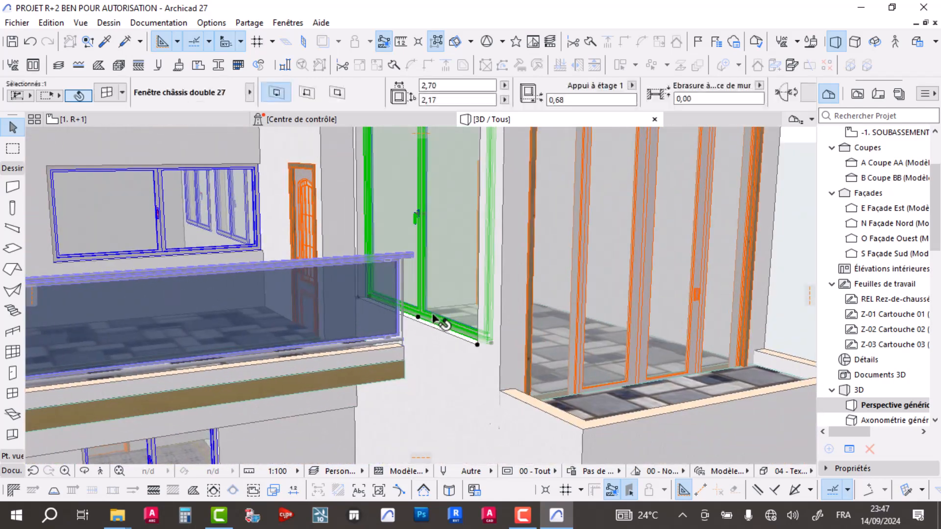
{"action": "left_click", "coordinate": [478, 344]}
{"action": "left_click", "coordinate": [775, 145]}
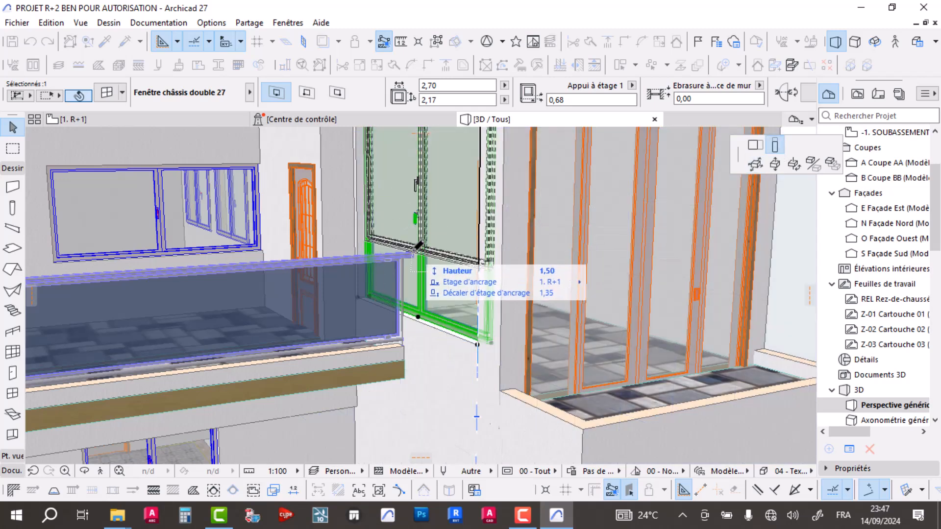
{"action": "left_click", "coordinate": [419, 244]}
{"action": "scroll", "coordinate": [417, 248], "scroll_direction": "up", "scroll_amount": 5}
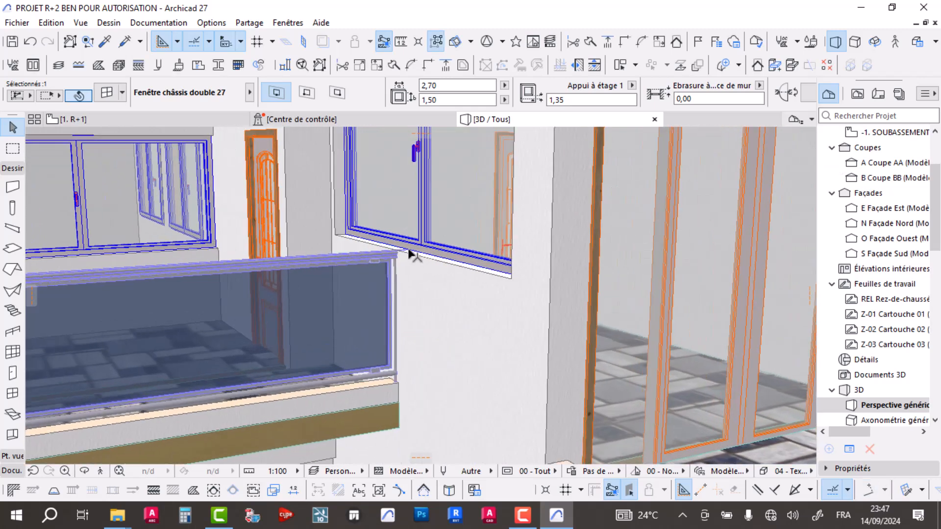
{"action": "left_click", "coordinate": [567, 288]}
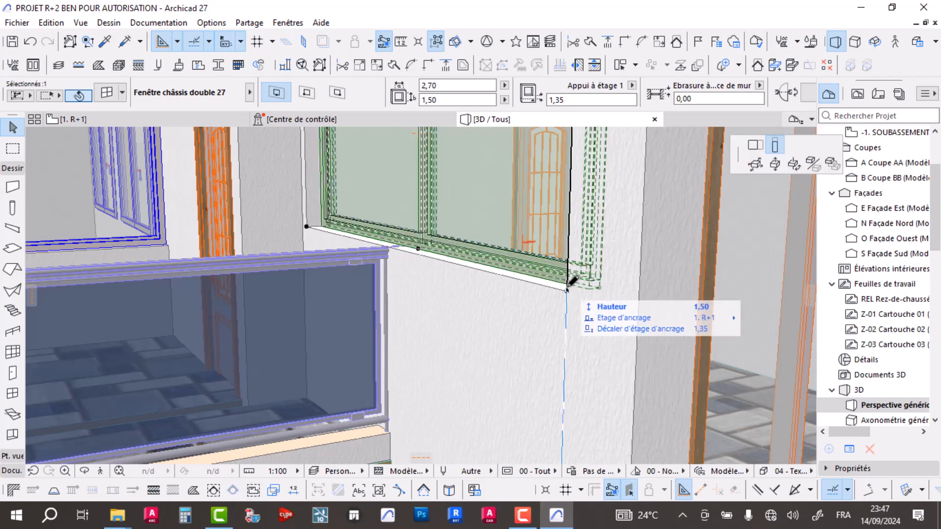
{"action": "left_click", "coordinate": [569, 275]}
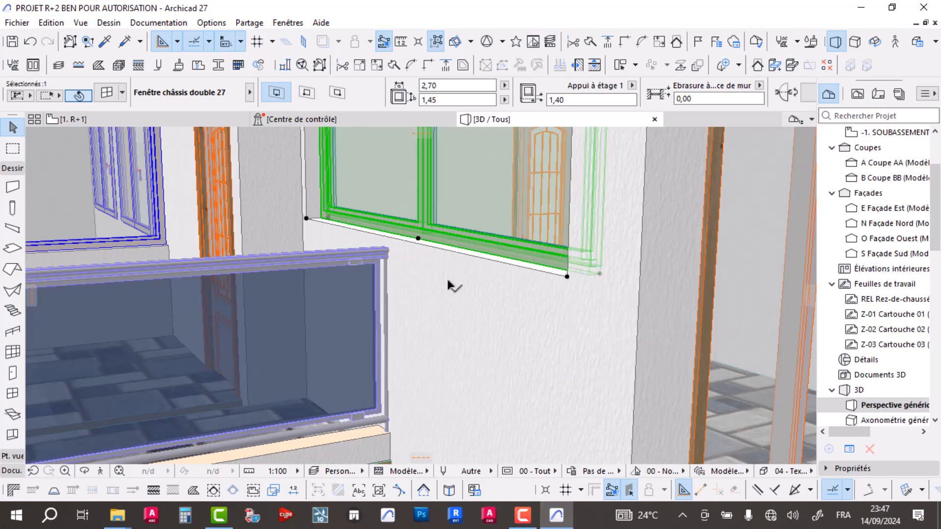
Step: Stretch the column-side end of the R+1 railing copy along the parapet toward the stone column
{"action": "scroll", "coordinate": [438, 270], "scroll_direction": "down", "scroll_amount": 3}
{"action": "scroll", "coordinate": [433, 263], "scroll_direction": "down", "scroll_amount": 2}
{"action": "middle_click_drag", "start_coordinate": [309, 274], "coordinate": [442, 265]}
{"action": "scroll", "coordinate": [383, 286], "scroll_direction": "down", "scroll_amount": 2}
{"action": "scroll", "coordinate": [442, 265], "scroll_direction": "up", "scroll_amount": 6}
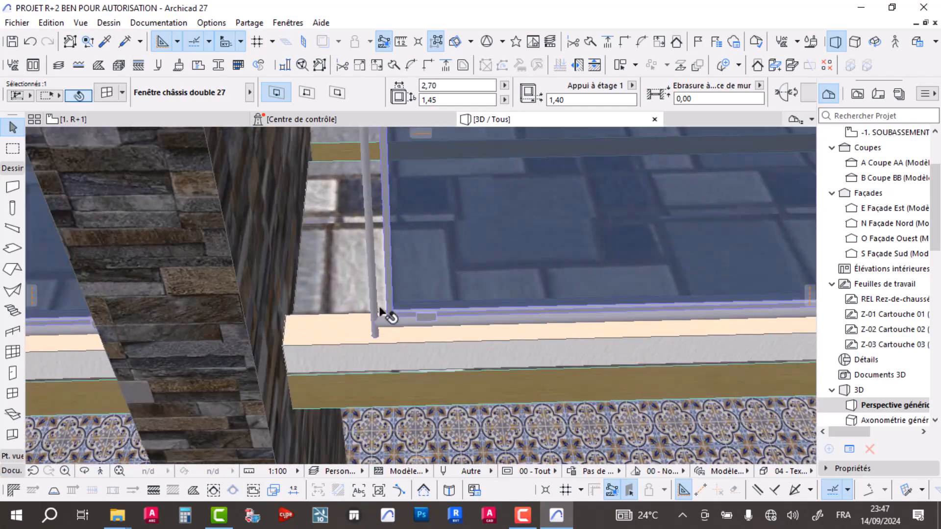
{"action": "left_click", "coordinate": [376, 324]}
{"action": "left_click", "coordinate": [378, 346]}
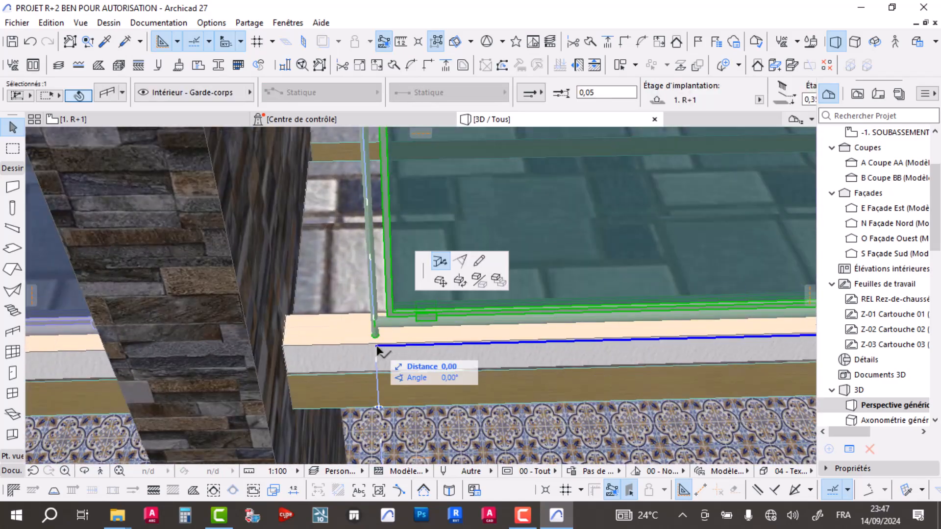
{"action": "left_click", "coordinate": [298, 348]}
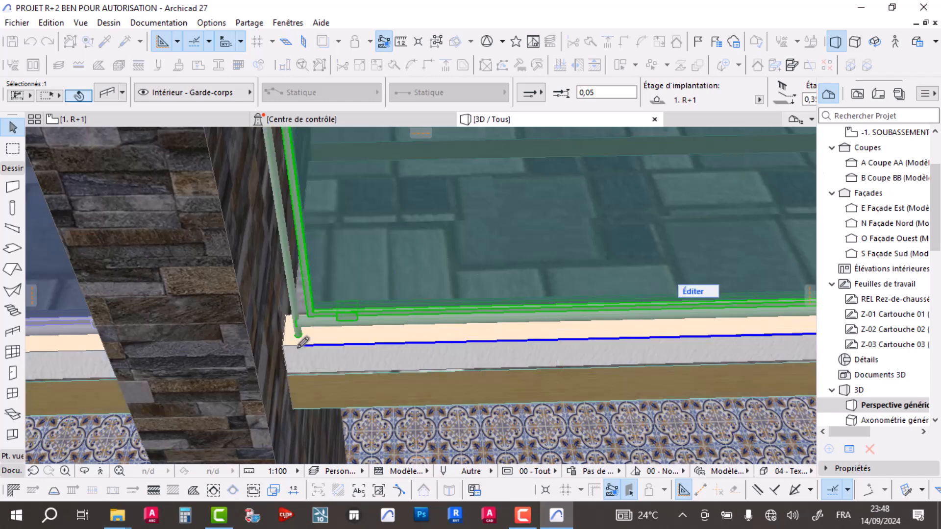
Step: Inspect both R+1 terrace railings beside the stone column from several angles outside the building
{"action": "scroll", "coordinate": [324, 341], "scroll_direction": "down", "scroll_amount": 3}
{"action": "middle_click_drag", "start_coordinate": [412, 334], "coordinate": [456, 214], "text": "shift"}
{"action": "scroll", "coordinate": [455, 215], "scroll_direction": "down", "scroll_amount": 5}
{"action": "middle_click_drag", "start_coordinate": [372, 231], "coordinate": [648, 335], "text": "shift"}
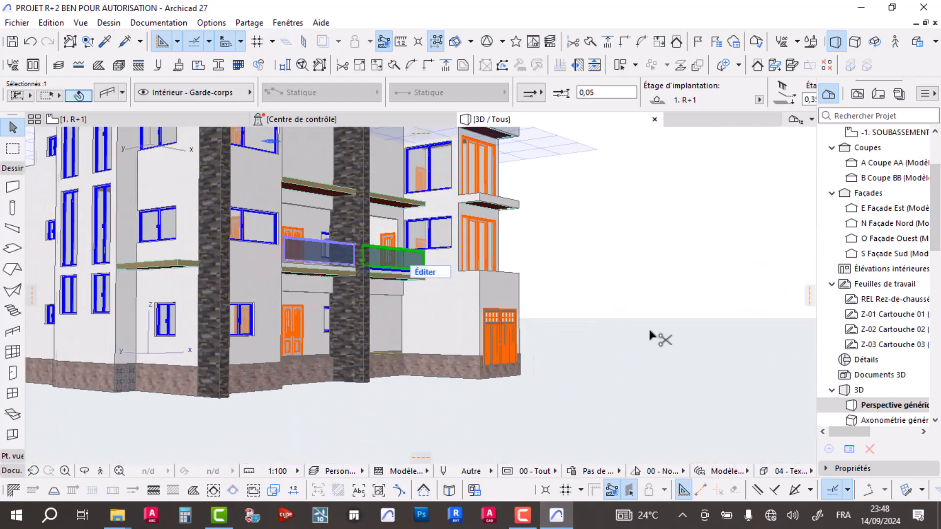
{"action": "left_click", "coordinate": [599, 311]}
{"action": "scroll", "coordinate": [425, 281], "scroll_direction": "up", "scroll_amount": 3}
{"action": "middle_click_drag", "start_coordinate": [490, 271], "coordinate": [343, 313], "text": "shift"}
Step: Copy the two R+1 terrace railings and paste them at their original location on the R+2 plan
{"action": "left_click", "coordinate": [184, 120]}
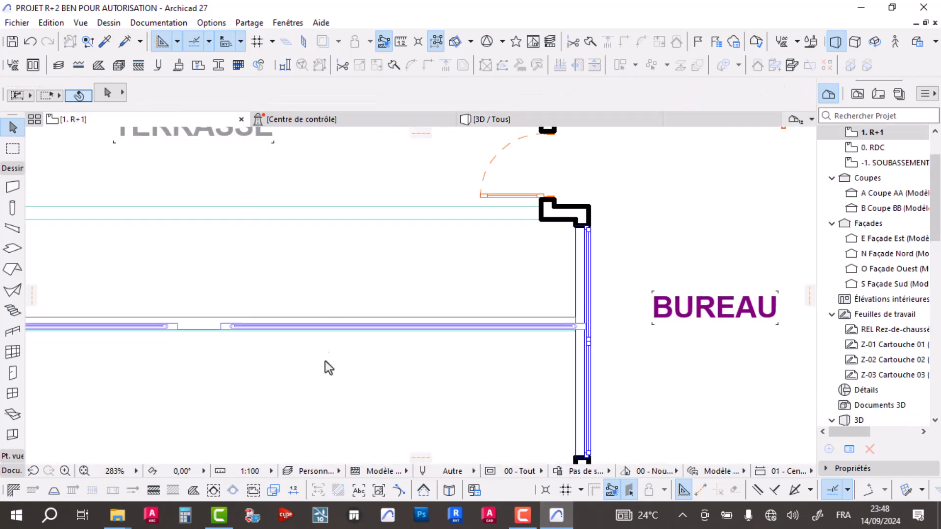
{"action": "left_click", "coordinate": [156, 326]}
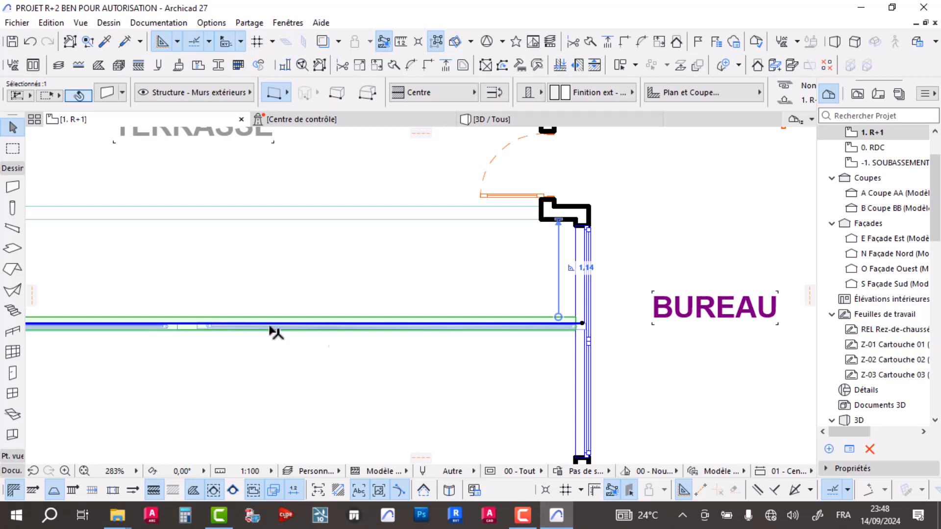
{"action": "scroll", "coordinate": [266, 331], "scroll_direction": "down", "scroll_amount": 5}
{"action": "scroll", "coordinate": [563, 353], "scroll_direction": "up", "scroll_amount": 7}
{"action": "left_click", "coordinate": [428, 349]}
{"action": "left_click", "coordinate": [418, 341]}
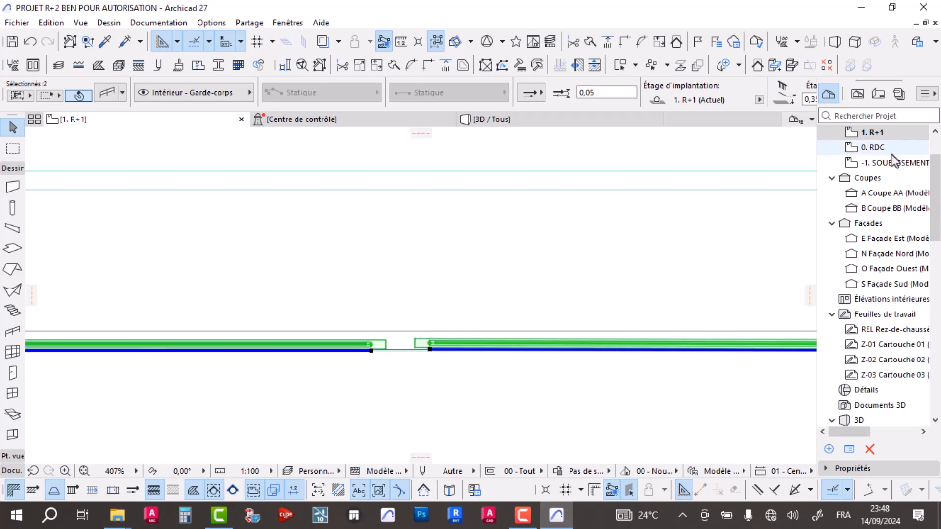
{"action": "scroll", "coordinate": [895, 158], "scroll_direction": "up", "scroll_amount": 3}
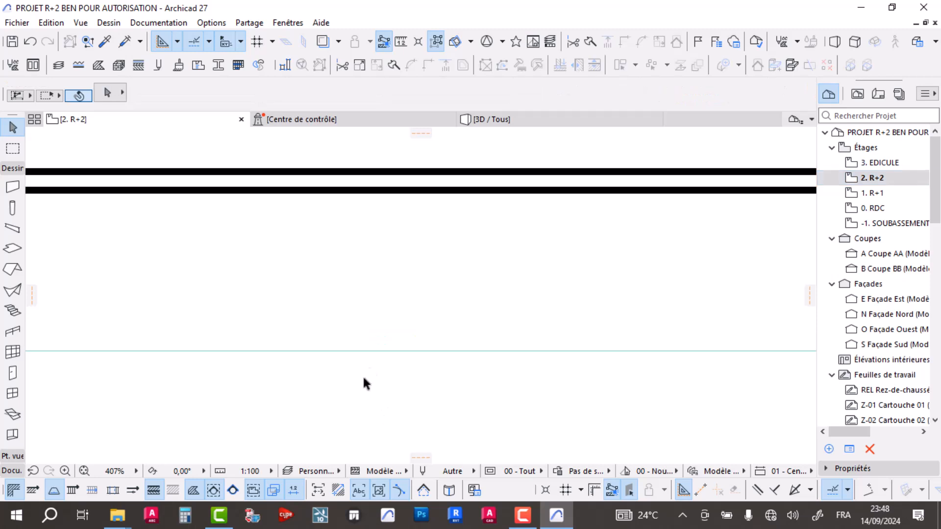
{"action": "key", "text": "ctrl+v"}
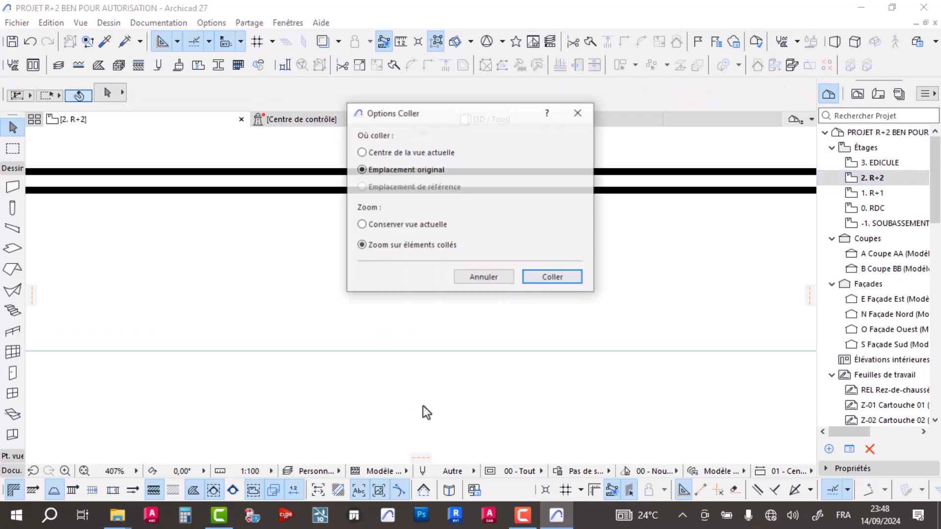
{"action": "left_click", "coordinate": [545, 277]}
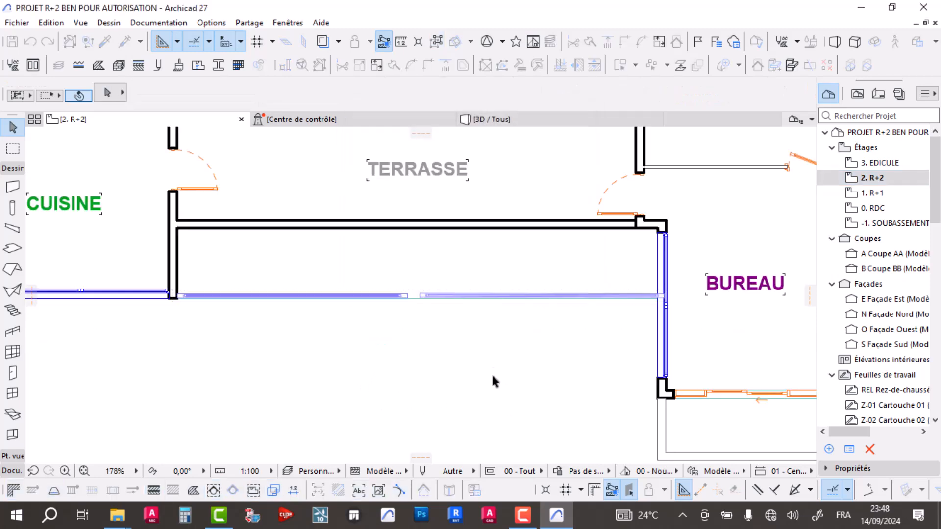
Step: In the 3D view, raise the bottom of the R+2 BUREAU side window above the railing, giving it a 1,41 height and 1,44 sill
{"action": "left_click", "coordinate": [512, 119]}
{"action": "scroll", "coordinate": [508, 236], "scroll_direction": "up", "scroll_amount": 3}
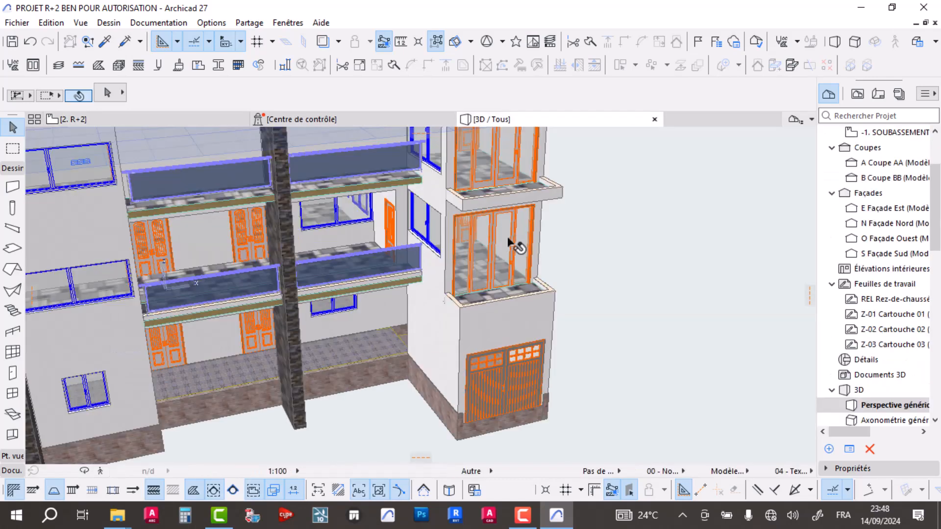
{"action": "scroll", "coordinate": [508, 236], "scroll_direction": "down", "scroll_amount": 5}
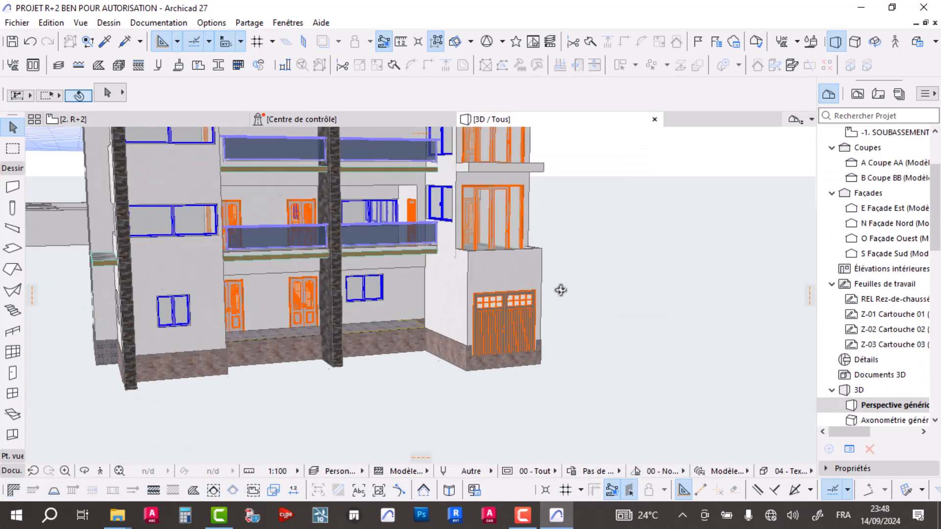
{"action": "scroll", "coordinate": [485, 201], "scroll_direction": "up", "scroll_amount": 6}
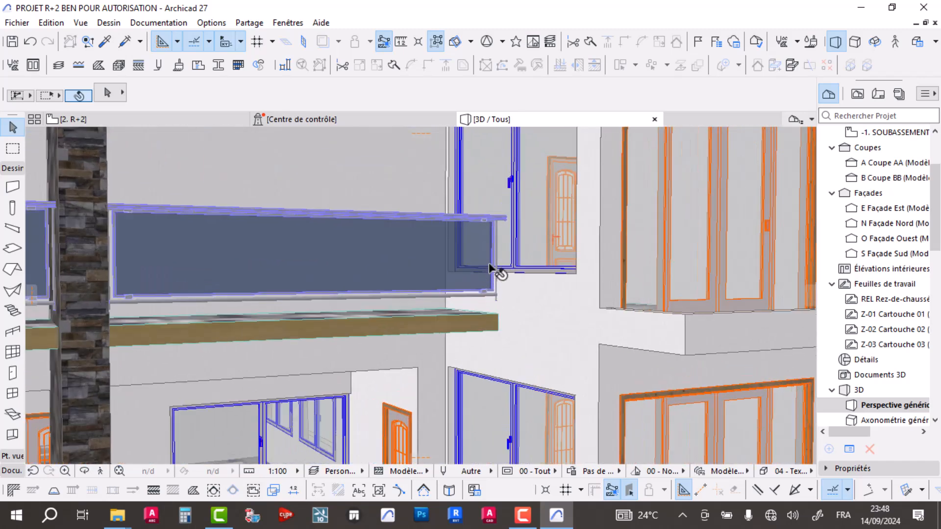
{"action": "scroll", "coordinate": [491, 269], "scroll_direction": "up", "scroll_amount": 1}
{"action": "left_click", "coordinate": [582, 273]}
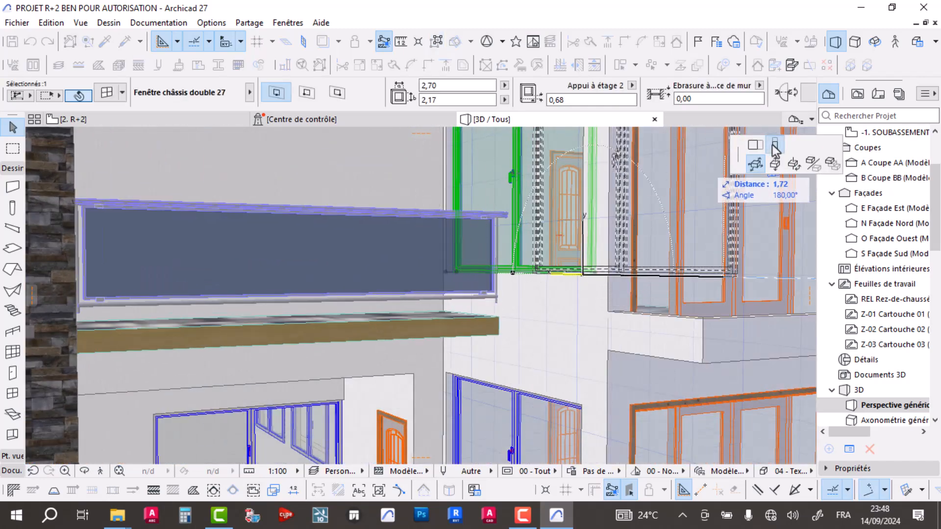
{"action": "left_click", "coordinate": [775, 145]}
{"action": "scroll", "coordinate": [588, 228], "scroll_direction": "up", "scroll_amount": 6}
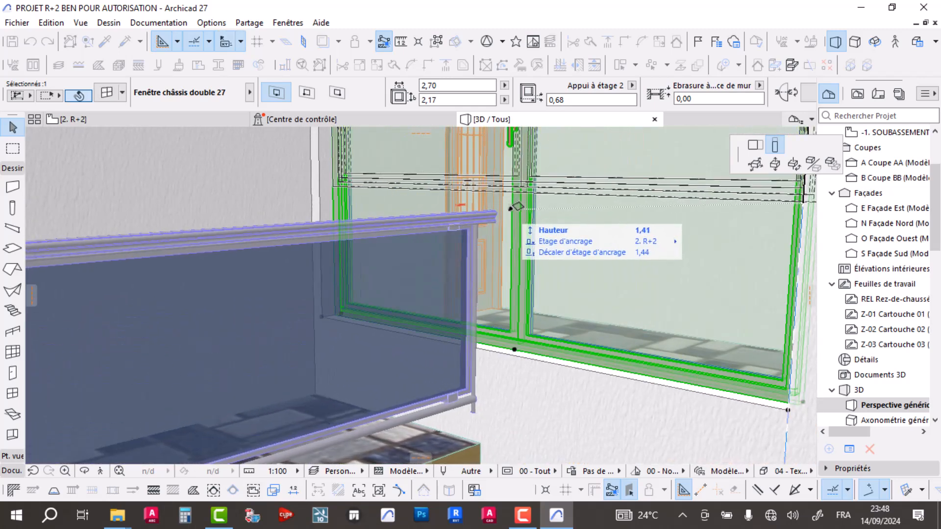
{"action": "left_click", "coordinate": [516, 207]}
{"action": "middle_click_drag", "start_coordinate": [551, 272], "coordinate": [316, 271]}
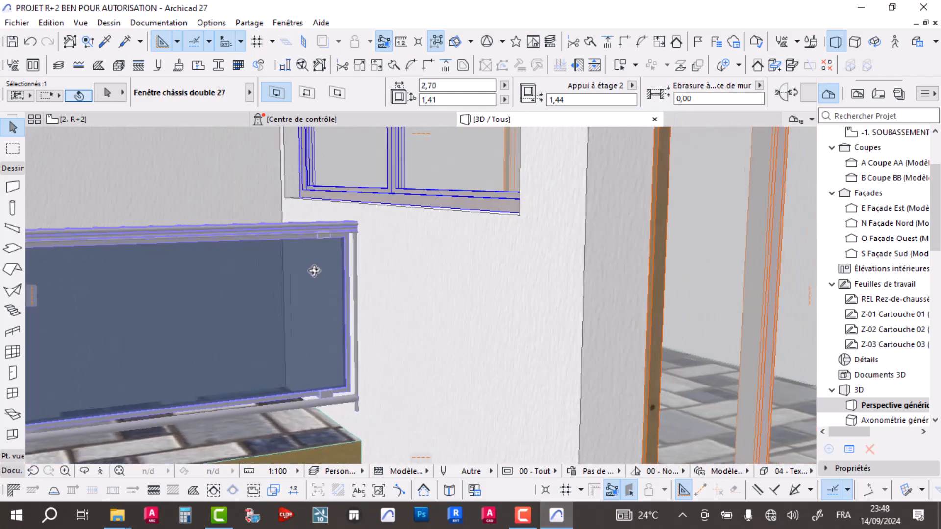
{"action": "middle_click_drag", "start_coordinate": [399, 357], "coordinate": [275, 203], "text": "shift"}
{"action": "key", "text": "Escape"}
Step: Copy the low parapet wall under the R+1 railings and paste it at its original location on the R+2 plan
{"action": "left_click", "coordinate": [123, 122]}
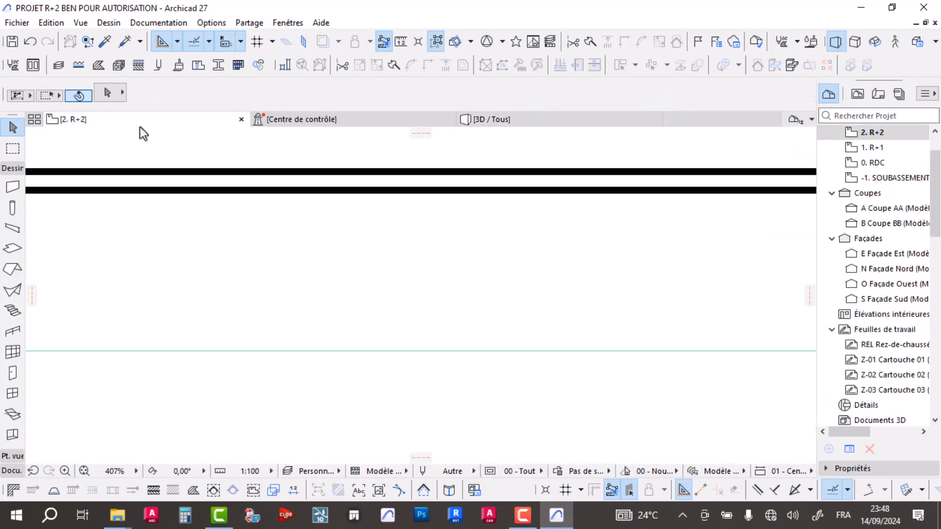
{"action": "left_click", "coordinate": [882, 150]}
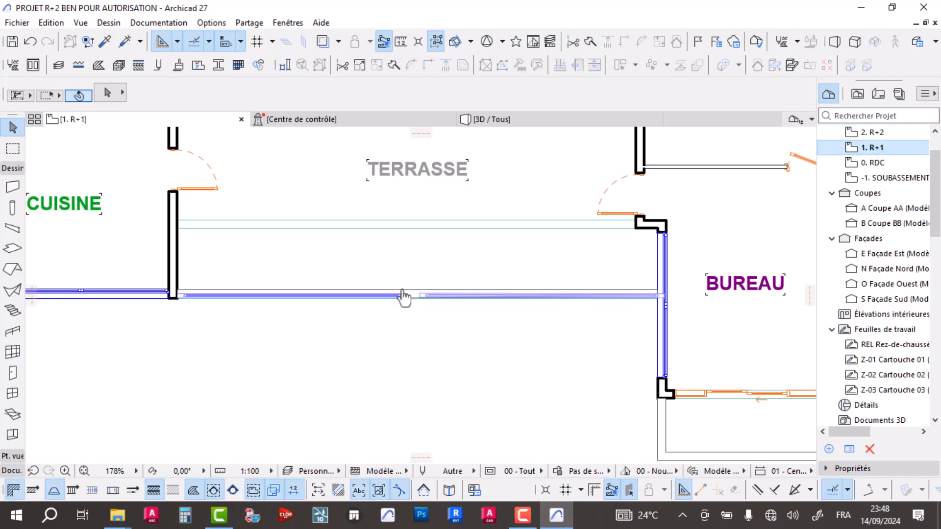
{"action": "left_click", "coordinate": [414, 293]}
{"action": "scroll", "coordinate": [172, 301], "scroll_direction": "up", "scroll_amount": 5}
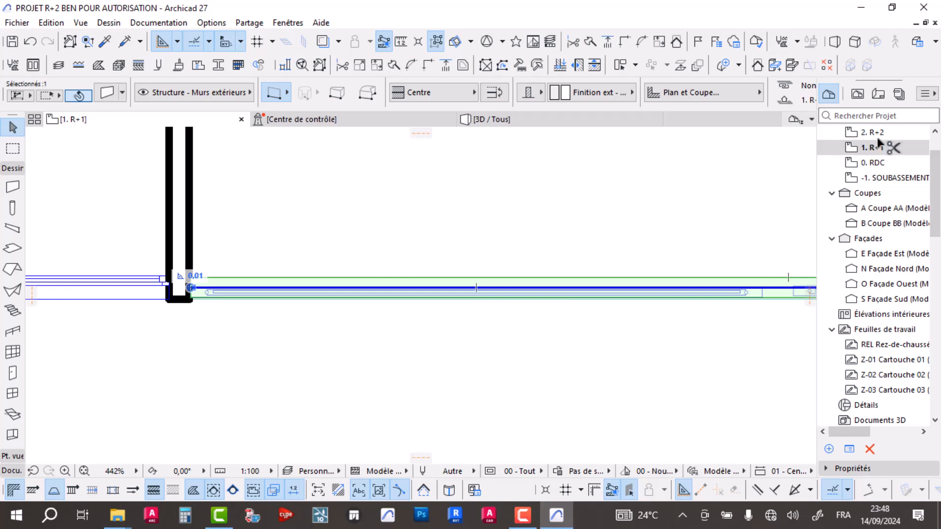
{"action": "right_click", "coordinate": [427, 345]}
{"action": "left_click", "coordinate": [507, 131]}
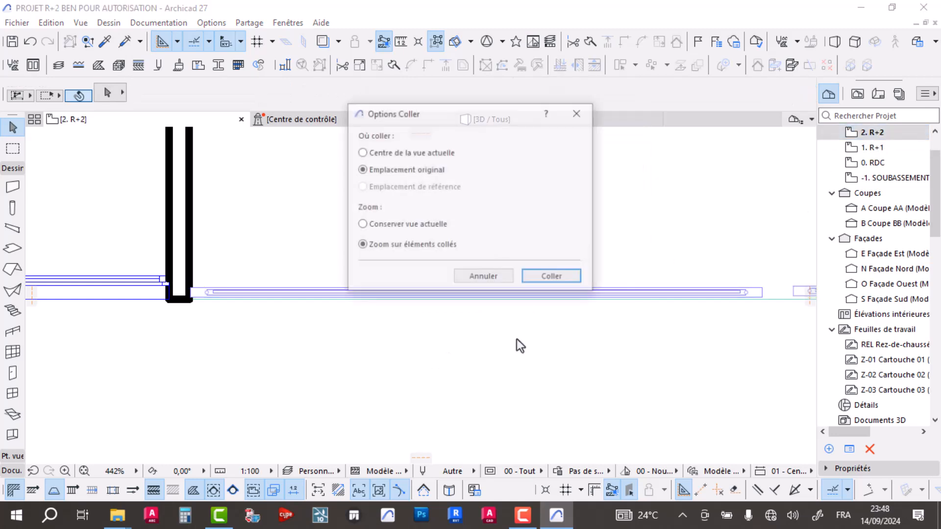
{"action": "left_click", "coordinate": [547, 276]}
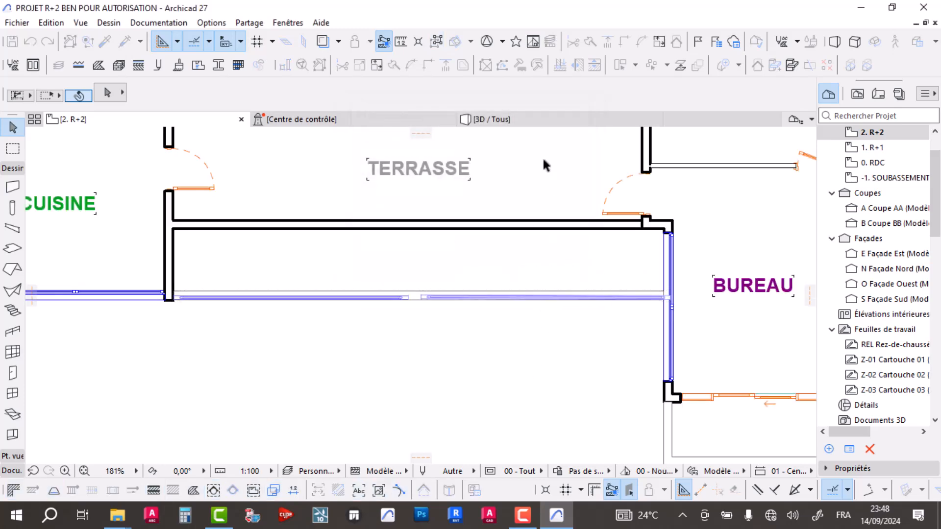
Step: Inspect the R+2 parapet and railings in 3D against those of the R+1 terrace
{"action": "left_click", "coordinate": [535, 121]}
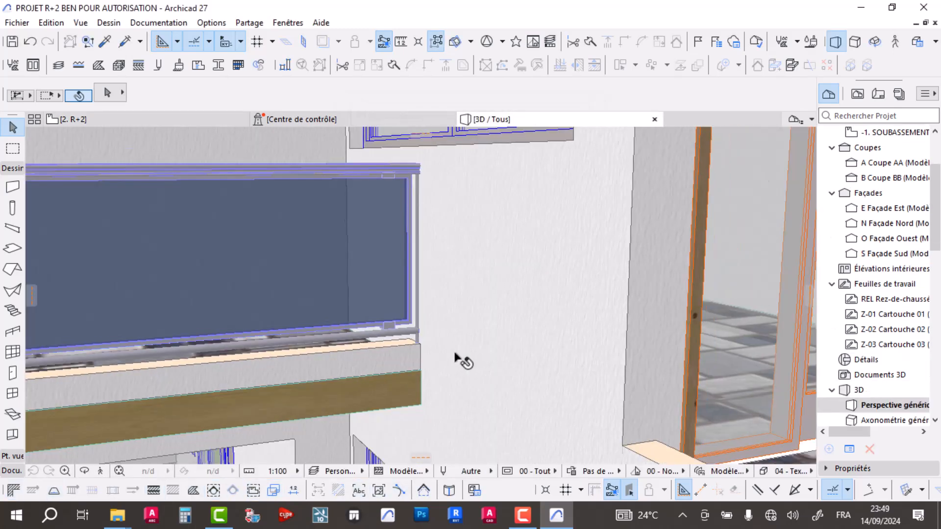
{"action": "scroll", "coordinate": [426, 363], "scroll_direction": "down", "scroll_amount": 4}
{"action": "middle_click_drag", "start_coordinate": [426, 363], "coordinate": [589, 293]}
{"action": "middle_click_drag", "start_coordinate": [344, 260], "coordinate": [541, 230]}
{"action": "middle_click_drag", "start_coordinate": [378, 235], "coordinate": [384, 257], "text": "shift"}
{"action": "middle_click_drag", "start_coordinate": [608, 287], "coordinate": [469, 217]}
{"action": "scroll", "coordinate": [327, 169], "scroll_direction": "down", "scroll_amount": 5}
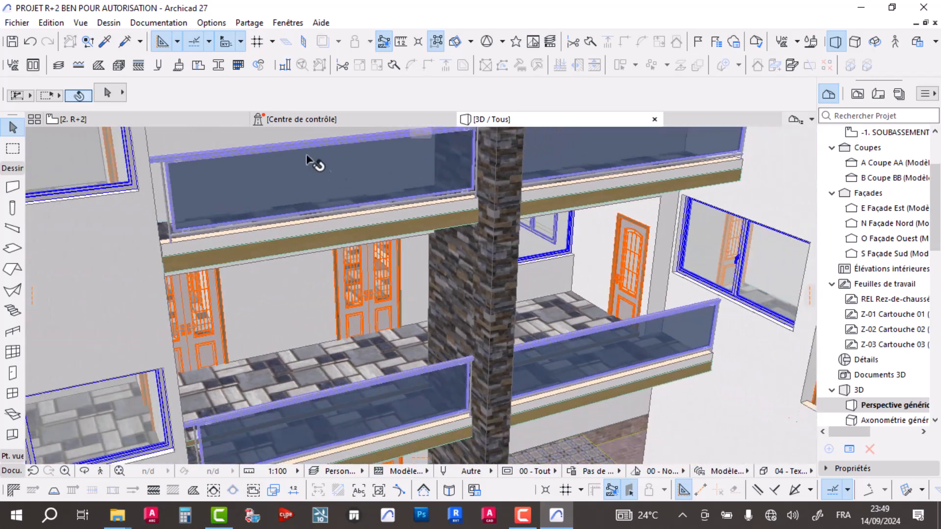
Step: On the R+2 plan, pull the terrace slab's front edge back to the inner face of the low parapet
{"action": "left_click", "coordinate": [177, 118]}
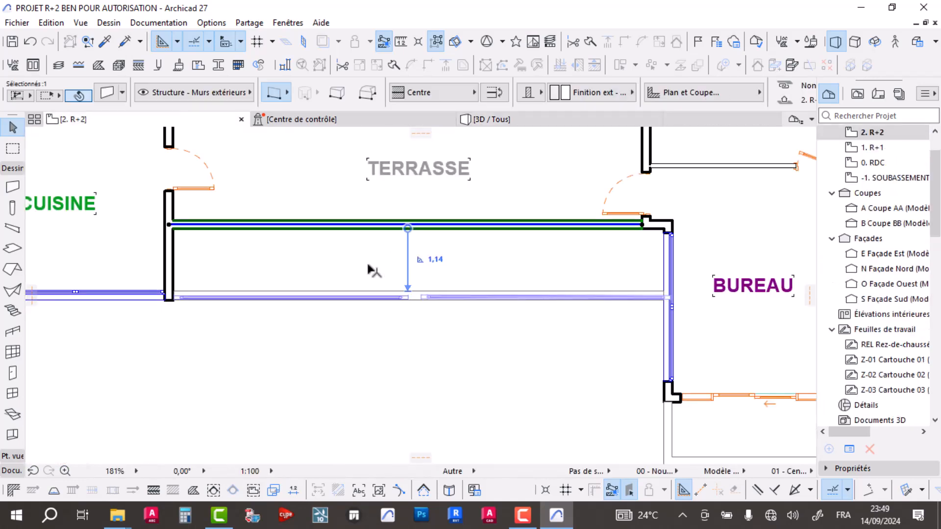
{"action": "left_click", "coordinate": [370, 269]}
{"action": "scroll", "coordinate": [353, 298], "scroll_direction": "up", "scroll_amount": 5}
{"action": "scroll", "coordinate": [341, 308], "scroll_direction": "up", "scroll_amount": 3}
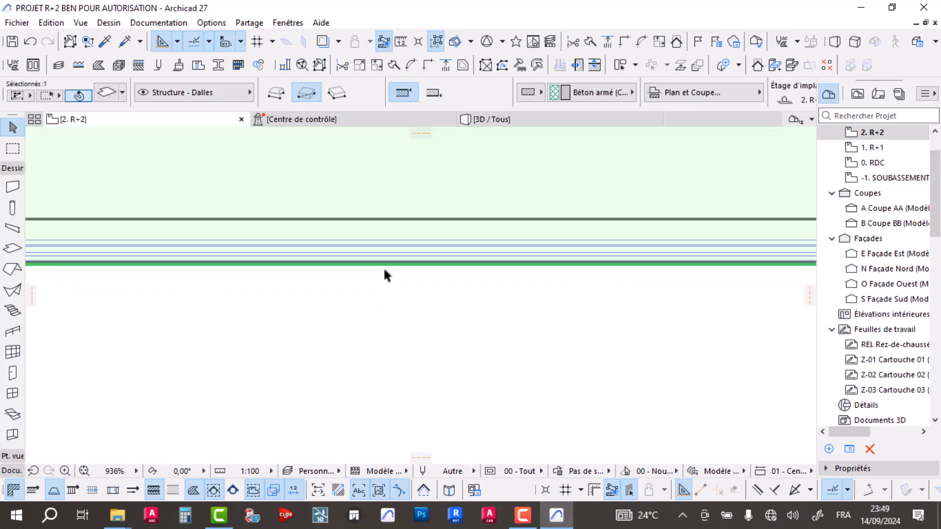
{"action": "left_click", "coordinate": [385, 265]}
{"action": "left_click", "coordinate": [813, 145]}
{"action": "left_click", "coordinate": [388, 212]}
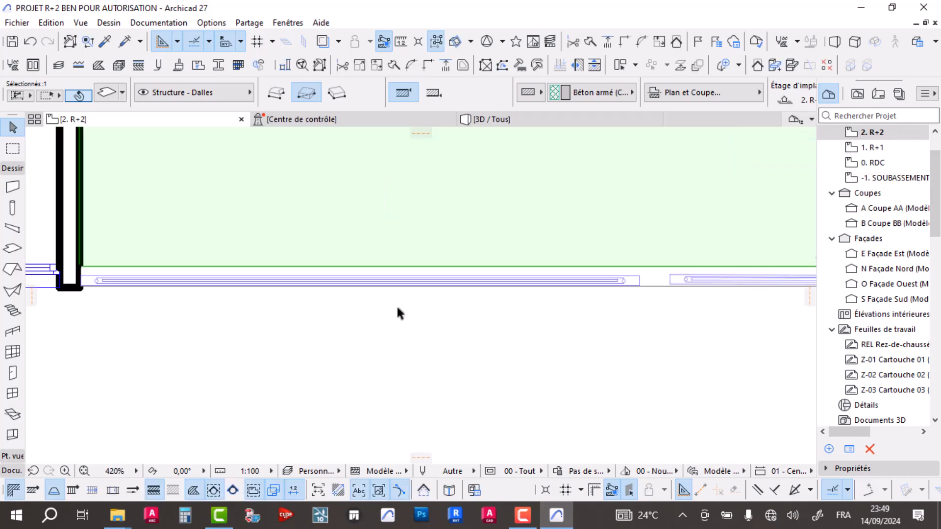
Step: On the R+1 plan, pull the terrace slab's front edge back to the parapet's inner face and deselect the slab
{"action": "scroll", "coordinate": [396, 308], "scroll_direction": "down", "scroll_amount": 9}
{"action": "left_click", "coordinate": [781, 264]}
{"action": "scroll", "coordinate": [502, 309], "scroll_direction": "up", "scroll_amount": 6}
{"action": "left_click", "coordinate": [473, 250]}
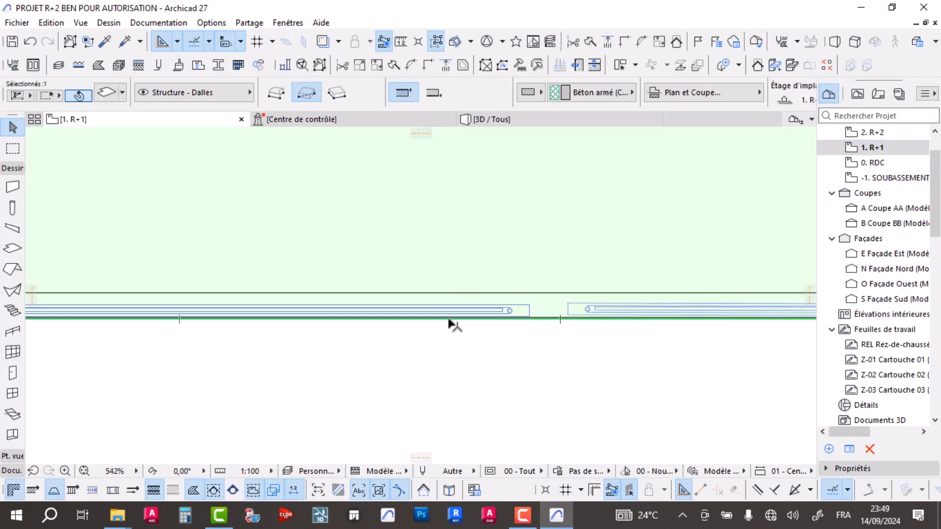
{"action": "left_click", "coordinate": [448, 318]}
{"action": "left_click", "coordinate": [448, 292]}
{"action": "left_click", "coordinate": [463, 361]}
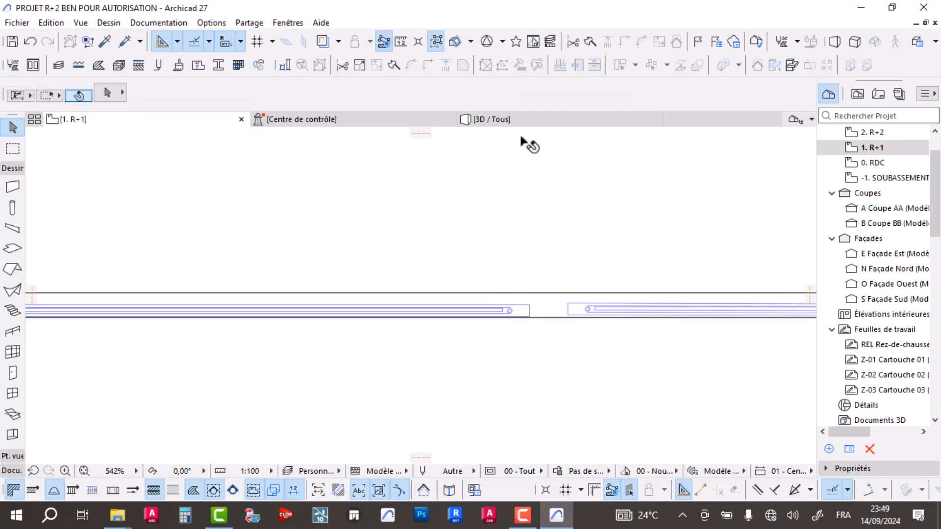
Step: Examine the terrace fronts, stone columns and roof parapets of the facade in 3D
{"action": "left_click", "coordinate": [522, 120]}
{"action": "left_click_drag", "start_coordinate": [395, 262], "coordinate": [440, 279]}
{"action": "middle_click_drag", "start_coordinate": [439, 279], "coordinate": [221, 254], "text": "shift"}
{"action": "scroll", "coordinate": [220, 253], "scroll_direction": "up", "scroll_amount": 4}
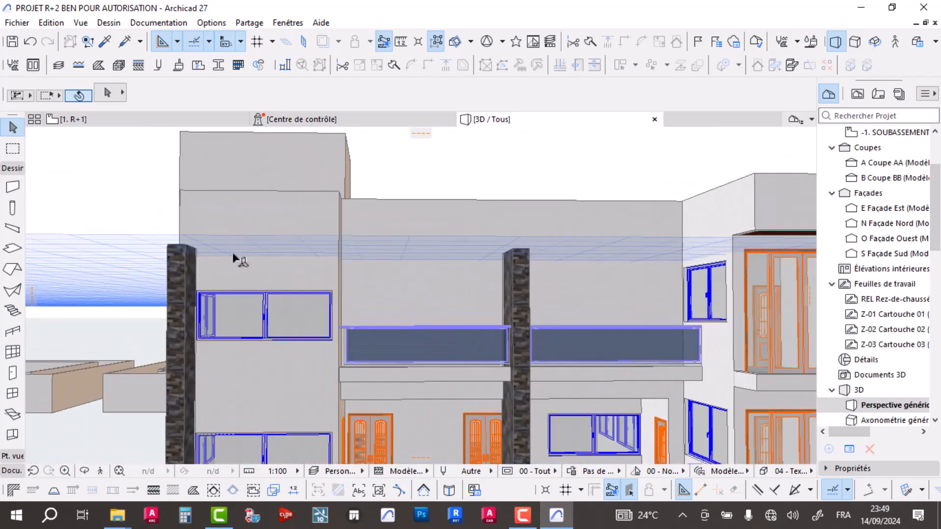
{"action": "left_click_drag", "start_coordinate": [255, 286], "coordinate": [233, 322]}
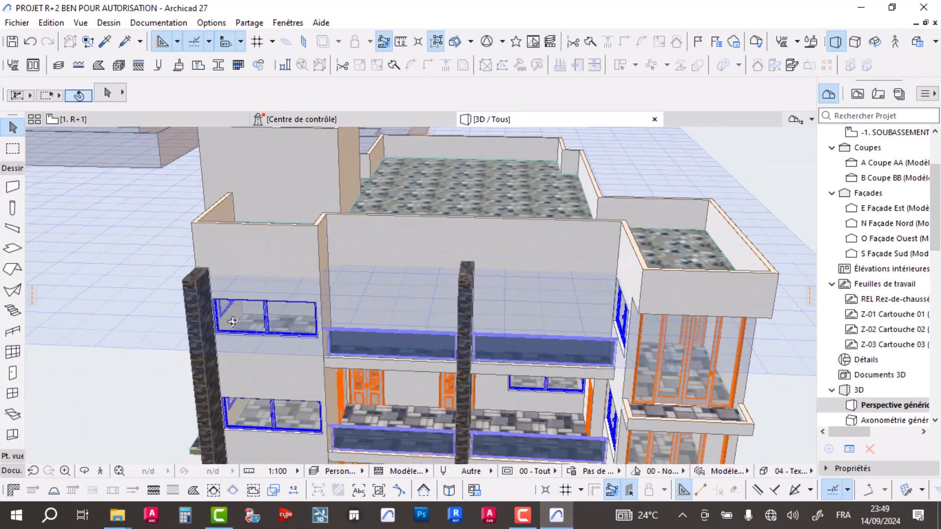
Step: On the R+2 plan, draw a rectangular slab about 12,78 long from the CUISINE's outer front corner to the BUREAU's side wall
{"action": "left_click", "coordinate": [92, 119]}
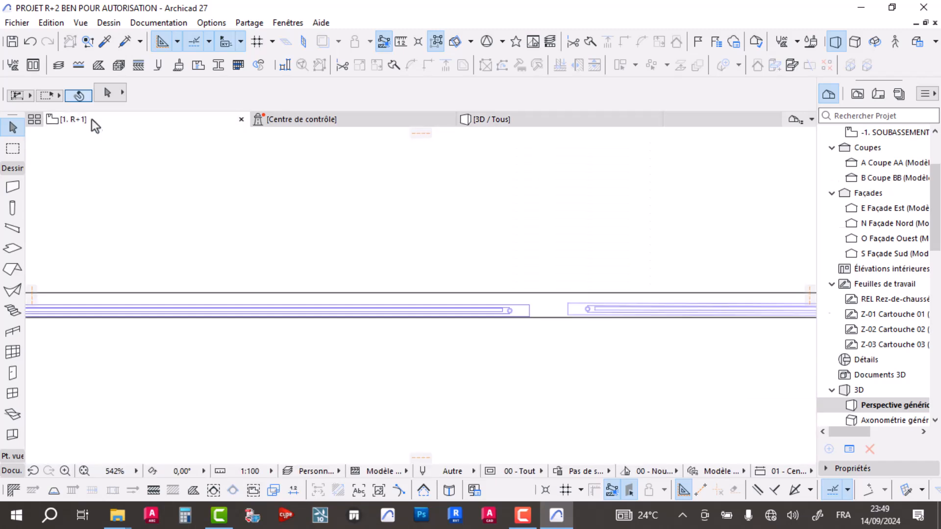
{"action": "scroll", "coordinate": [900, 157], "scroll_direction": "up", "scroll_amount": 3}
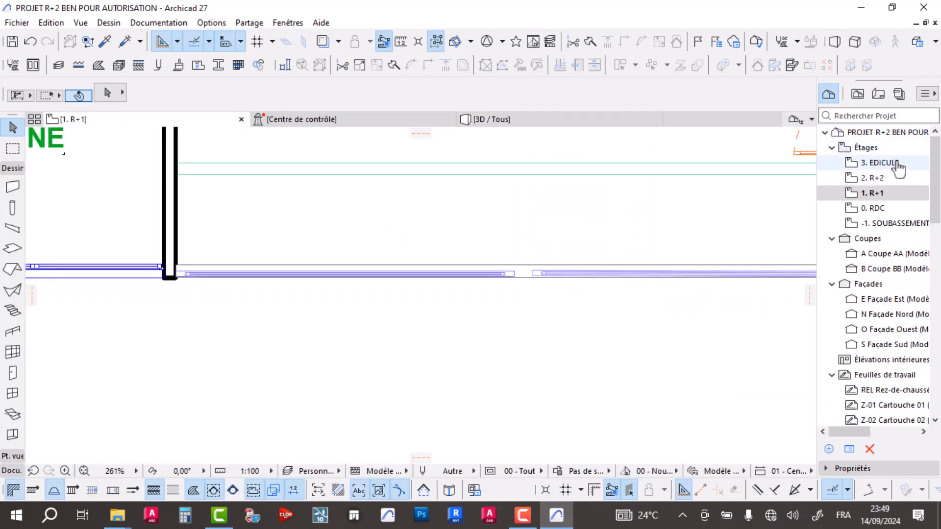
{"action": "left_click", "coordinate": [896, 165]}
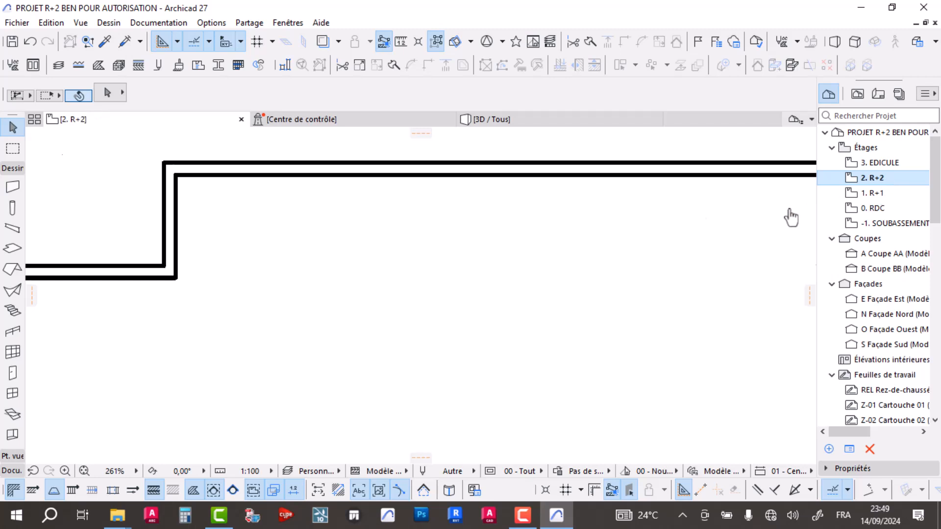
{"action": "scroll", "coordinate": [524, 247], "scroll_direction": "down", "scroll_amount": 5}
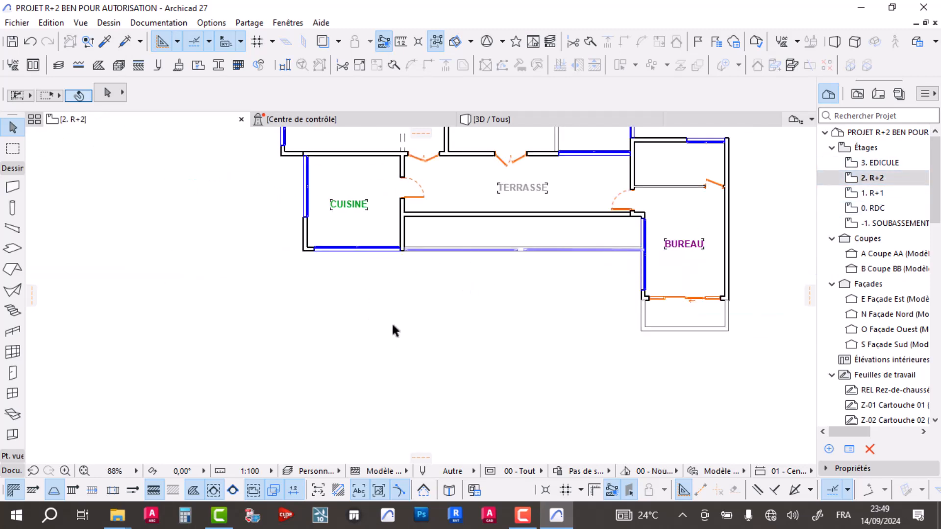
{"action": "key", "text": "d"}
{"action": "scroll", "coordinate": [304, 252], "scroll_direction": "up", "scroll_amount": 4}
{"action": "left_click", "coordinate": [303, 246]}
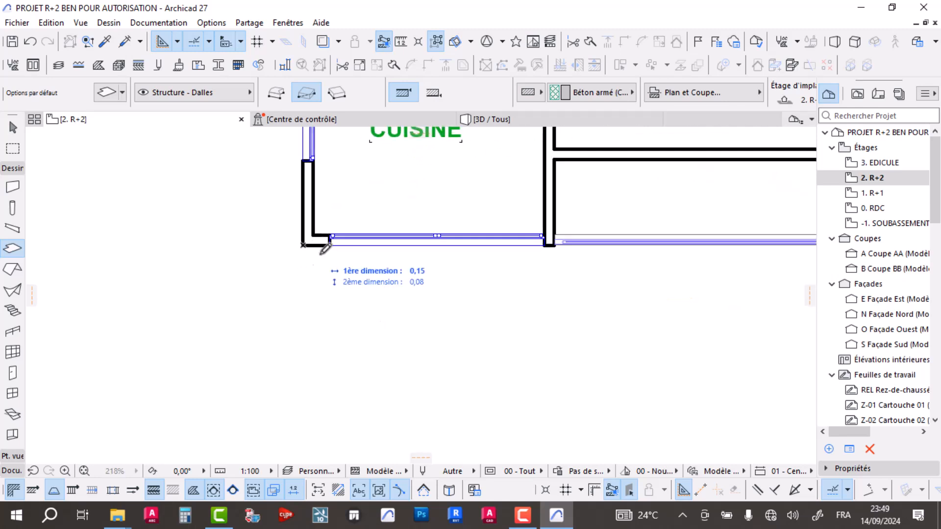
{"action": "scroll", "coordinate": [594, 300], "scroll_direction": "down", "scroll_amount": 4}
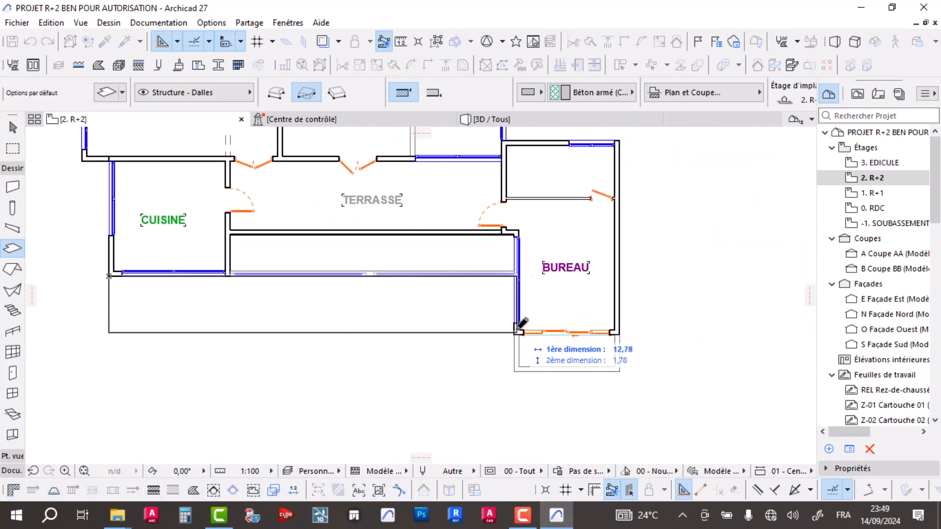
{"action": "scroll", "coordinate": [518, 324], "scroll_direction": "up", "scroll_amount": 2}
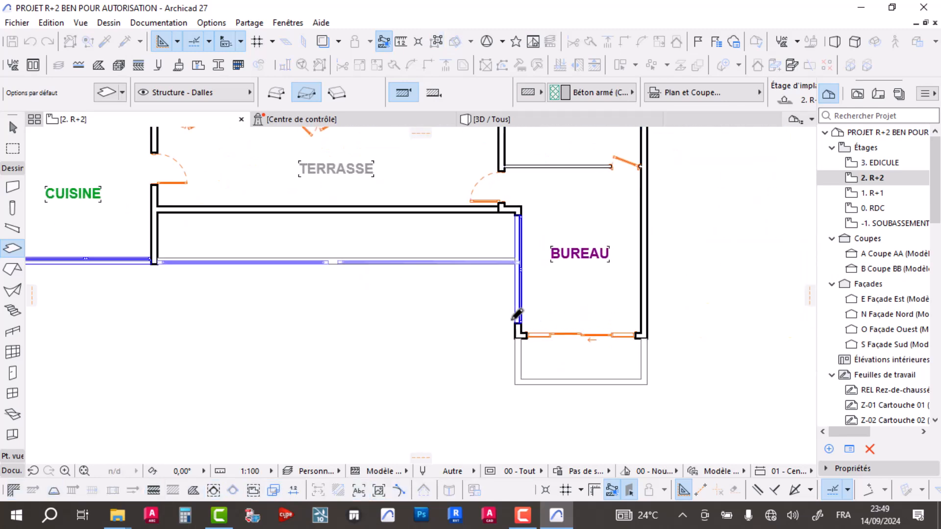
{"action": "left_click", "coordinate": [521, 290]}
Step: In 3D, raise the new front slab to a 2,00 offset from the R+2 level and check it against the columns
{"action": "left_click", "coordinate": [519, 120]}
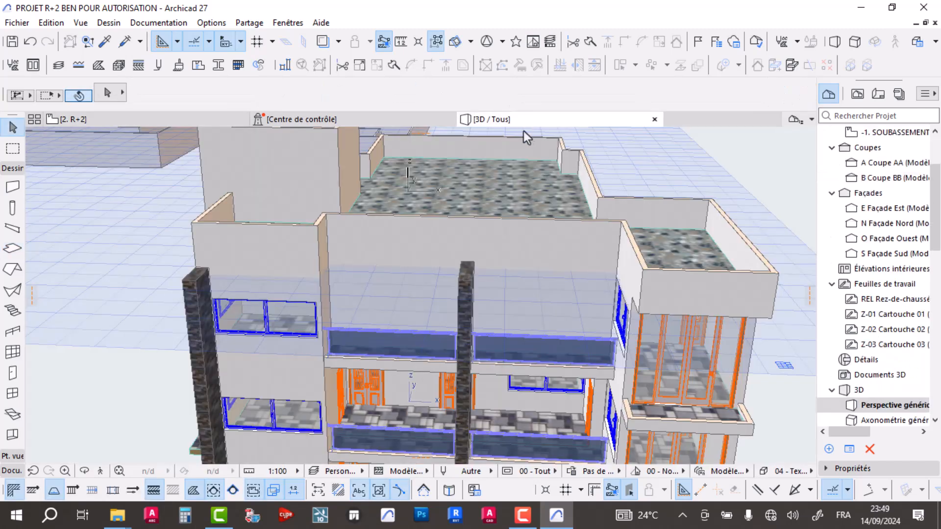
{"action": "scroll", "coordinate": [454, 252], "scroll_direction": "down", "scroll_amount": 1}
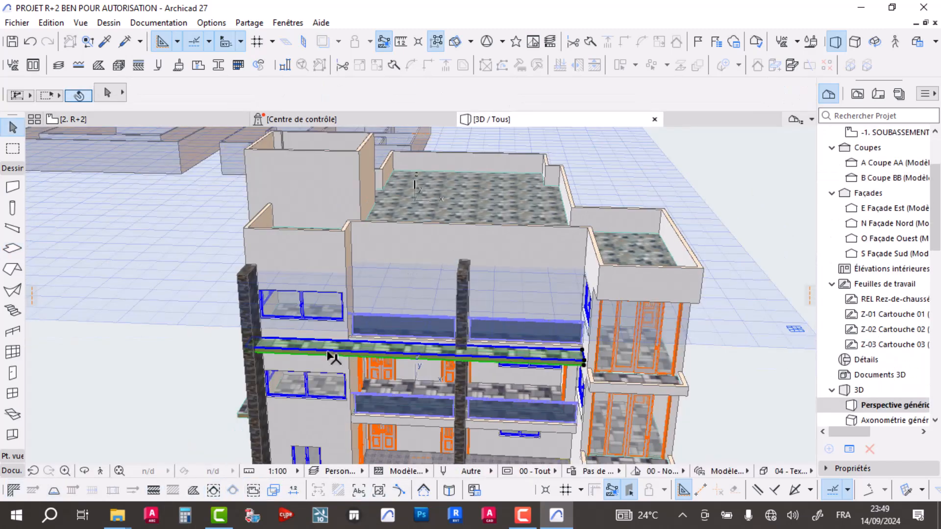
{"action": "left_click", "coordinate": [330, 353]}
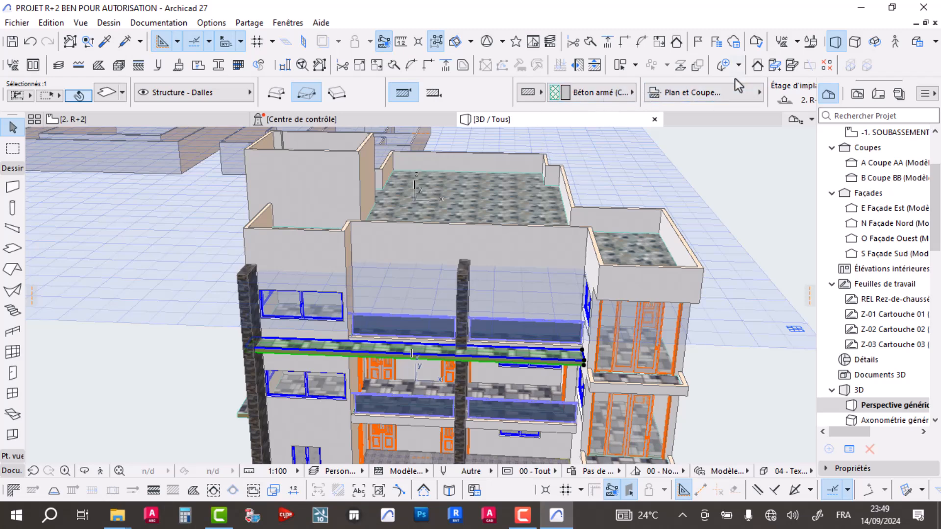
{"action": "scroll", "coordinate": [686, 105], "scroll_direction": "down", "scroll_amount": 2}
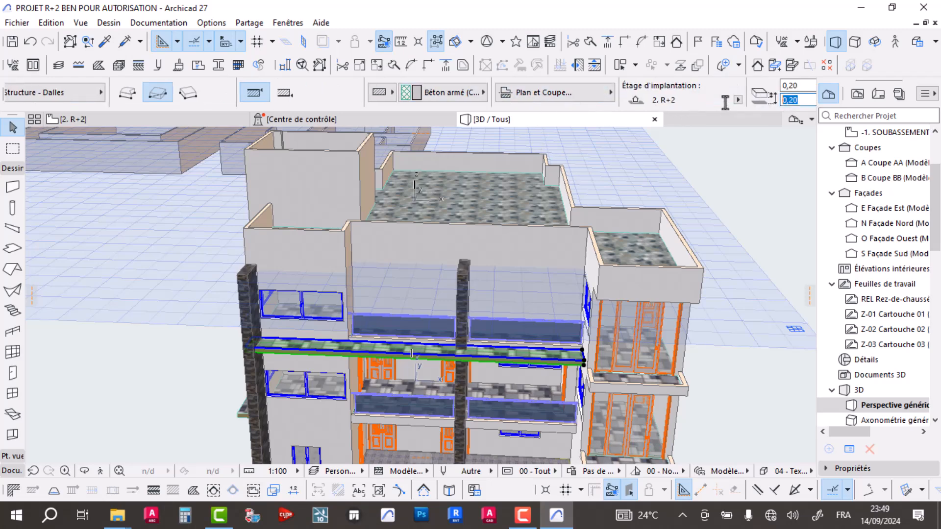
{"action": "key", "text": "Return"}
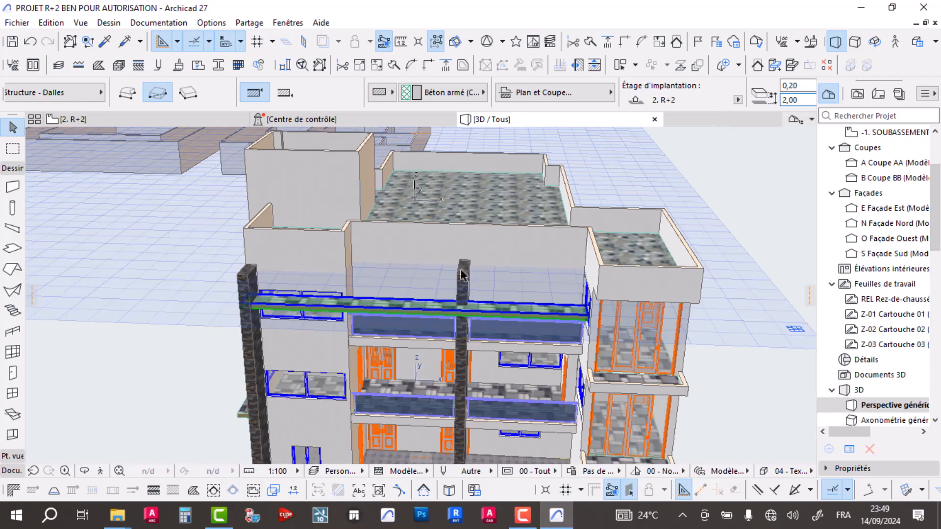
{"action": "scroll", "coordinate": [176, 309], "scroll_direction": "up", "scroll_amount": 4}
{"action": "scroll", "coordinate": [453, 270], "scroll_direction": "down", "scroll_amount": 2}
{"action": "scroll", "coordinate": [539, 314], "scroll_direction": "up", "scroll_amount": 1}
{"action": "middle_click_drag", "start_coordinate": [539, 314], "coordinate": [309, 321]}
{"action": "scroll", "coordinate": [452, 260], "scroll_direction": "down", "scroll_amount": 2}
{"action": "middle_click_drag", "start_coordinate": [452, 268], "coordinate": [569, 228], "text": "shift"}
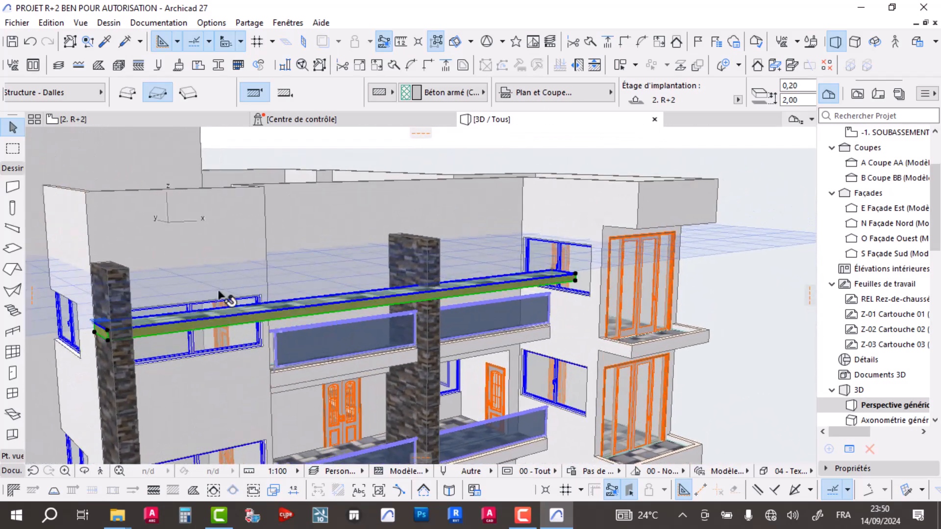
Step: Cut the front slab from the R+2 plan and paste it at its original location on the EDICULE storey
{"action": "left_click", "coordinate": [273, 146]}
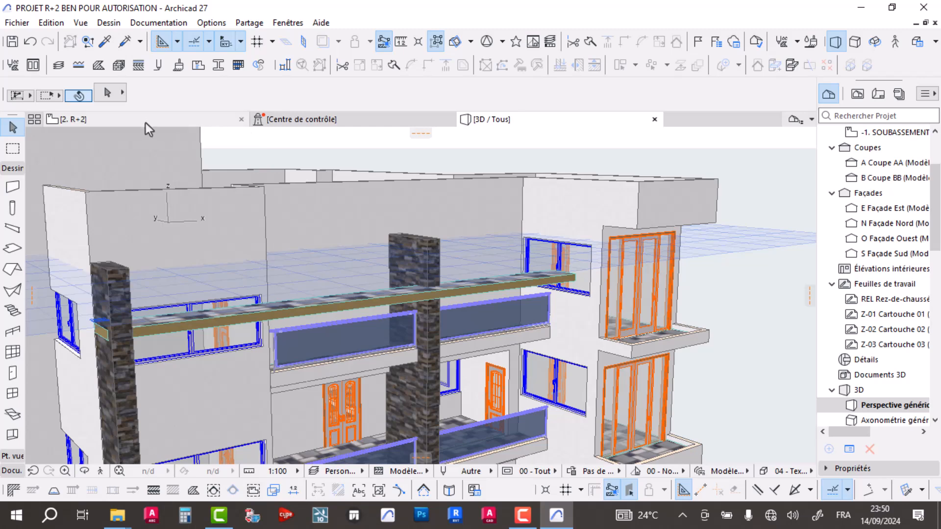
{"action": "left_click", "coordinate": [145, 120]}
{"action": "left_click", "coordinate": [339, 279]}
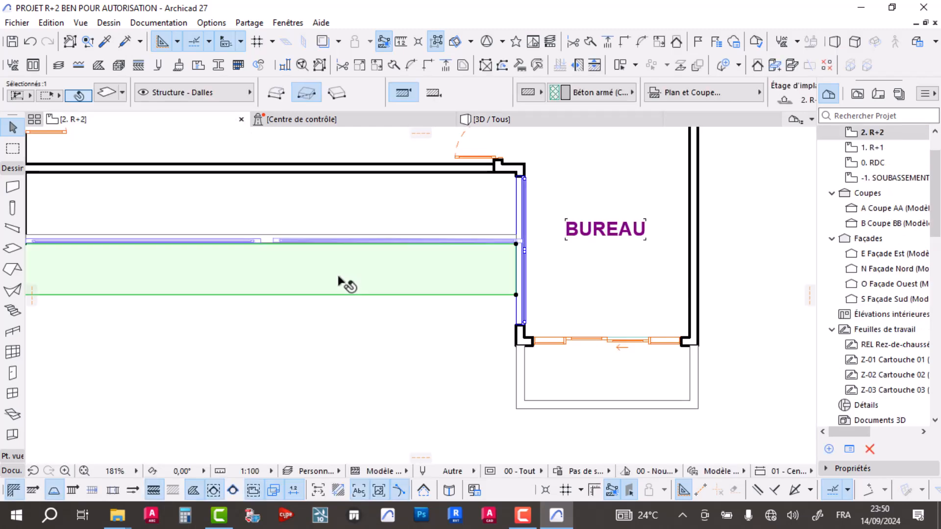
{"action": "key", "text": "Escape"}
{"action": "scroll", "coordinate": [893, 172], "scroll_direction": "up", "scroll_amount": 1}
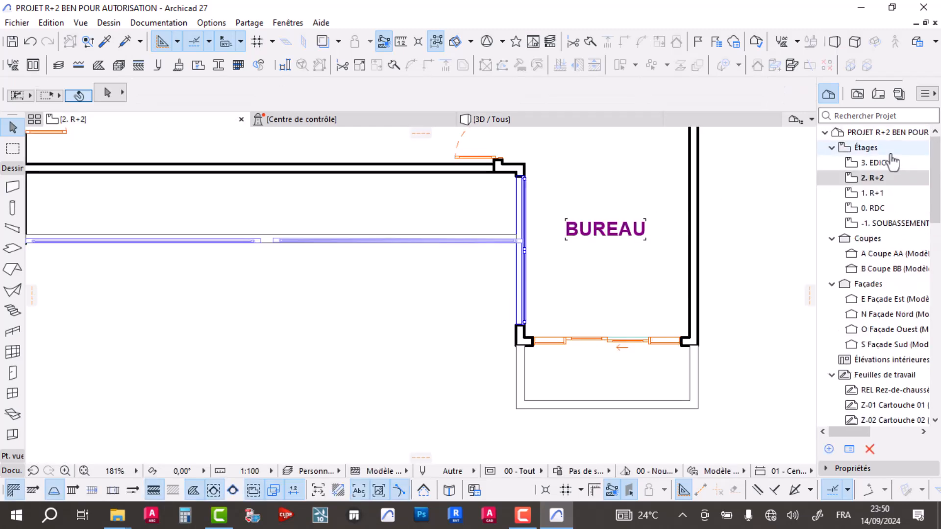
{"action": "left_click", "coordinate": [882, 163]}
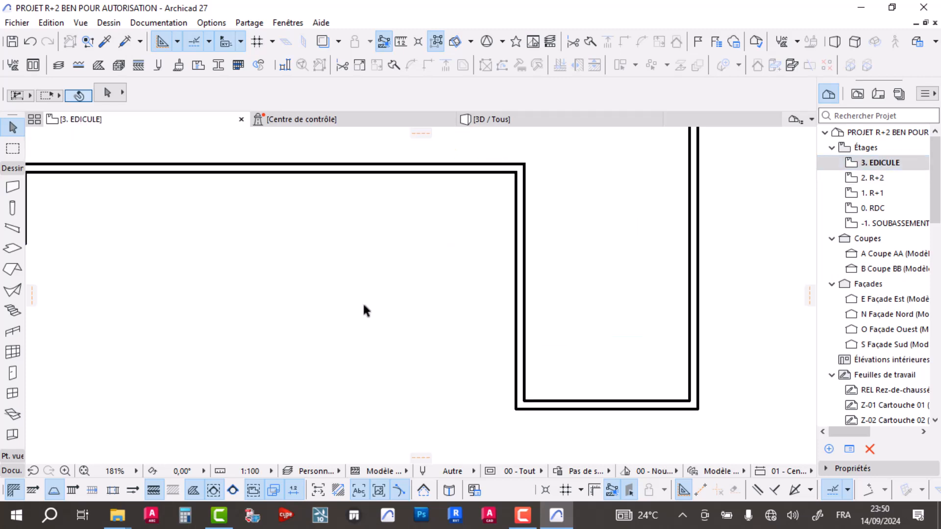
{"action": "key", "text": "ctrl+v"}
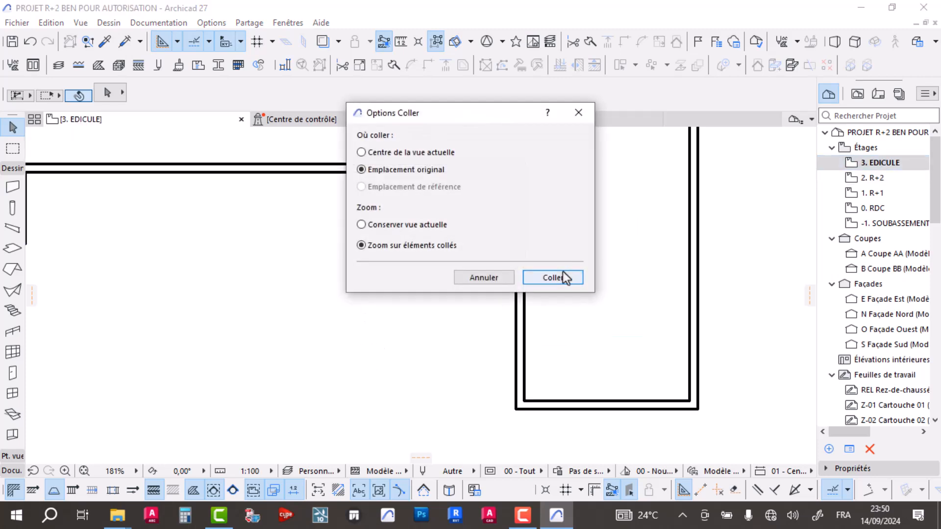
{"action": "left_click", "coordinate": [553, 278]}
Step: In 3D, try a 1,00 offset from the EDICULE level for the pasted slab, and settle on -1,00
{"action": "left_click", "coordinate": [529, 123]}
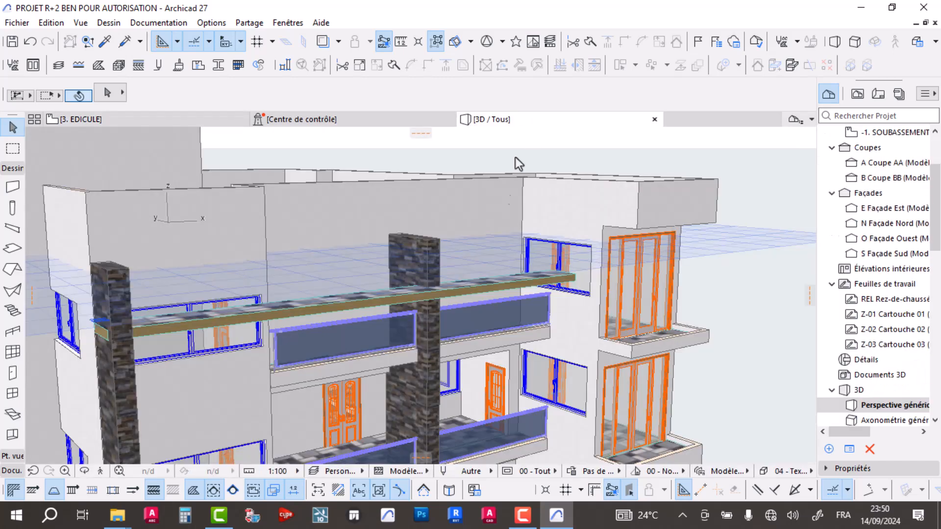
{"action": "middle_click_drag", "start_coordinate": [499, 298], "coordinate": [444, 302], "text": "shift"}
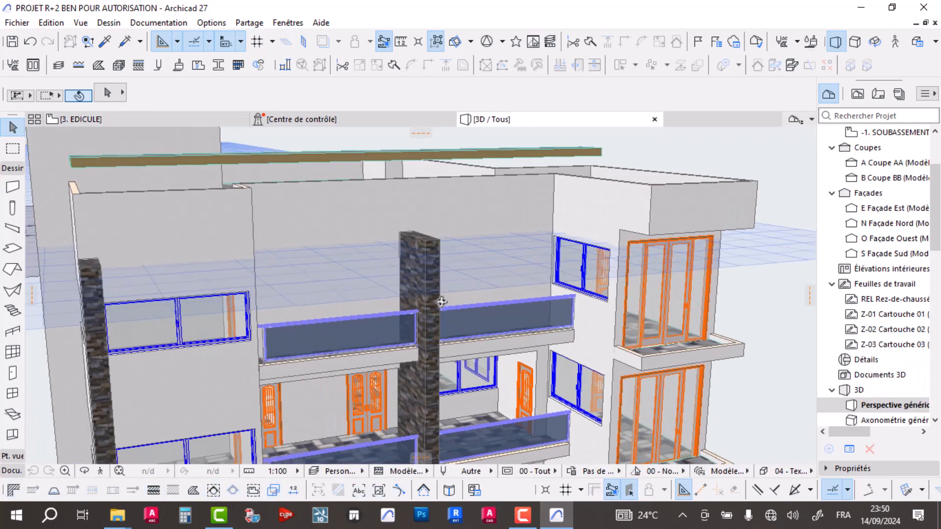
{"action": "left_click", "coordinate": [107, 162]}
{"action": "scroll", "coordinate": [783, 93], "scroll_direction": "down", "scroll_amount": 2}
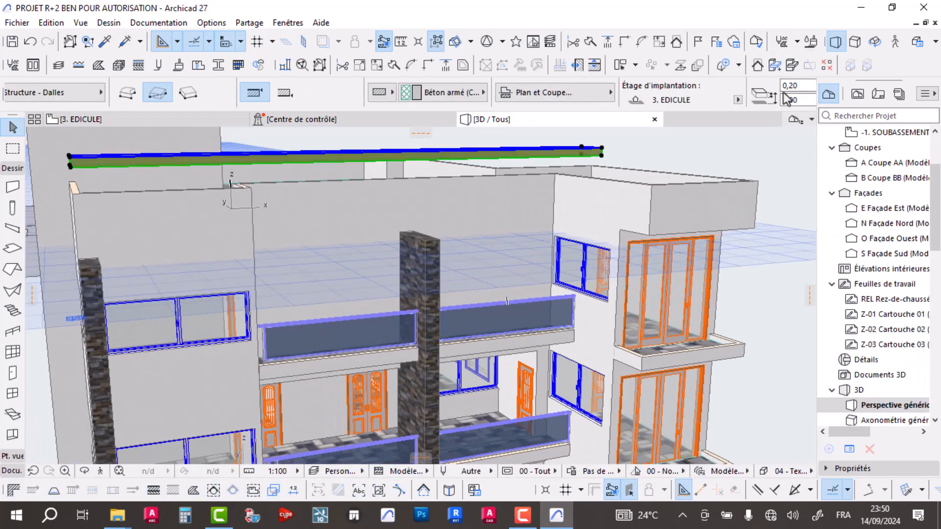
{"action": "left_click_drag", "start_coordinate": [796, 100], "coordinate": [755, 102]}
{"action": "type", "text": "1"}
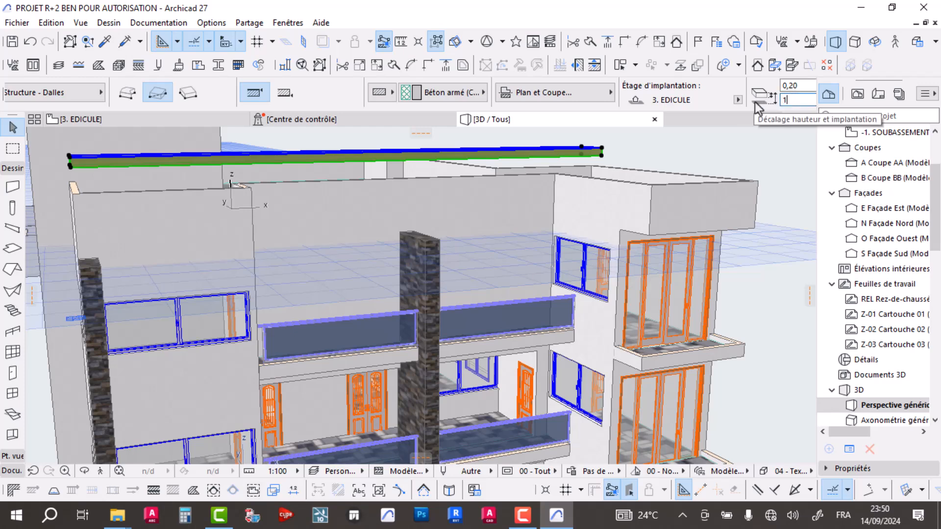
{"action": "key", "text": "Return"}
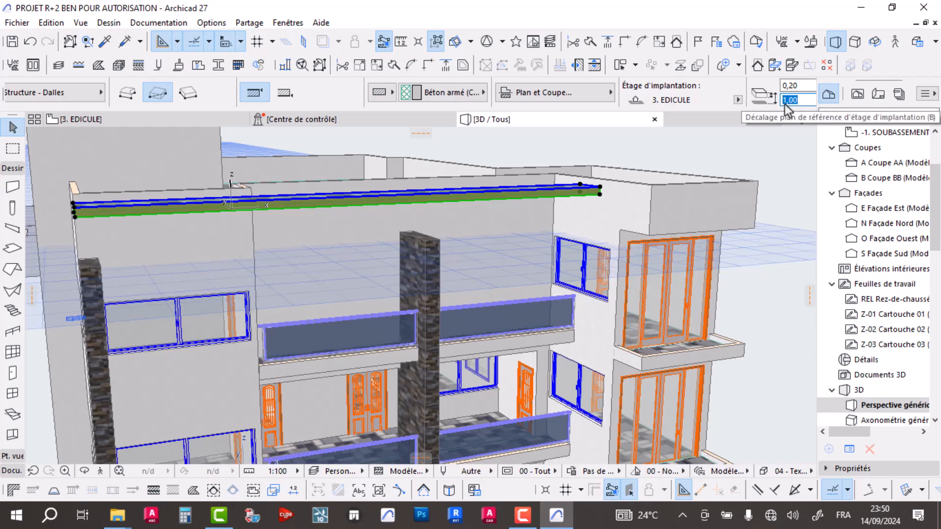
{"action": "left_click", "coordinate": [782, 101]}
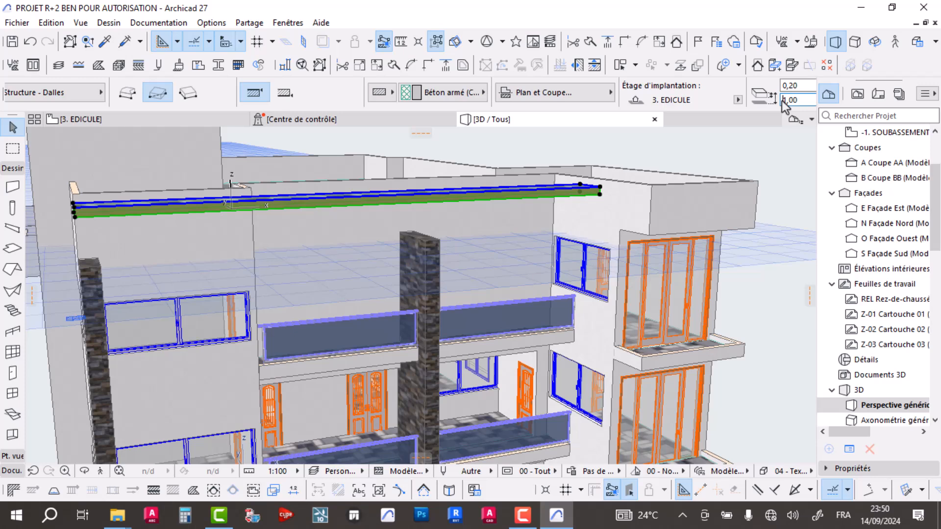
{"action": "type", "text": "-1"}
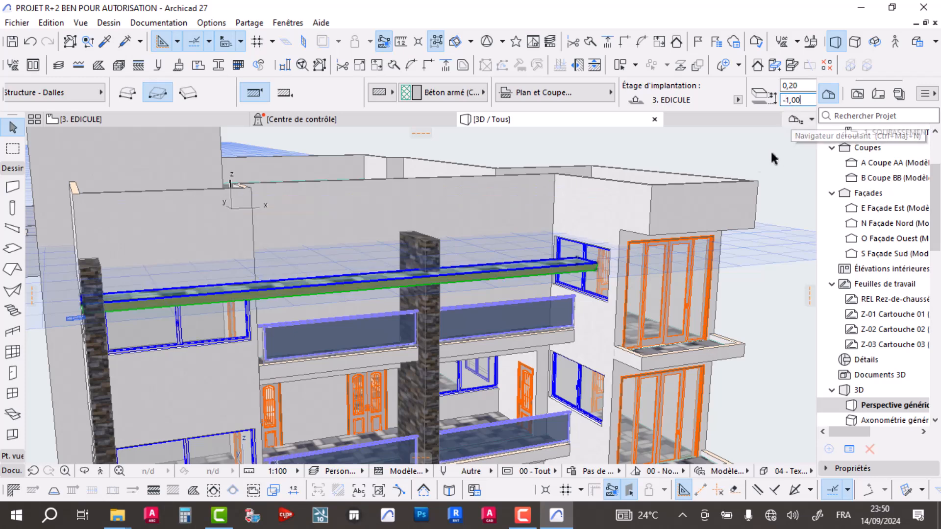
Step: In 3D, raise the front slab so it rests on top of the stone columns, at a 0,00 offset from the EDICULE level
{"action": "scroll", "coordinate": [583, 275], "scroll_direction": "up", "scroll_amount": 5}
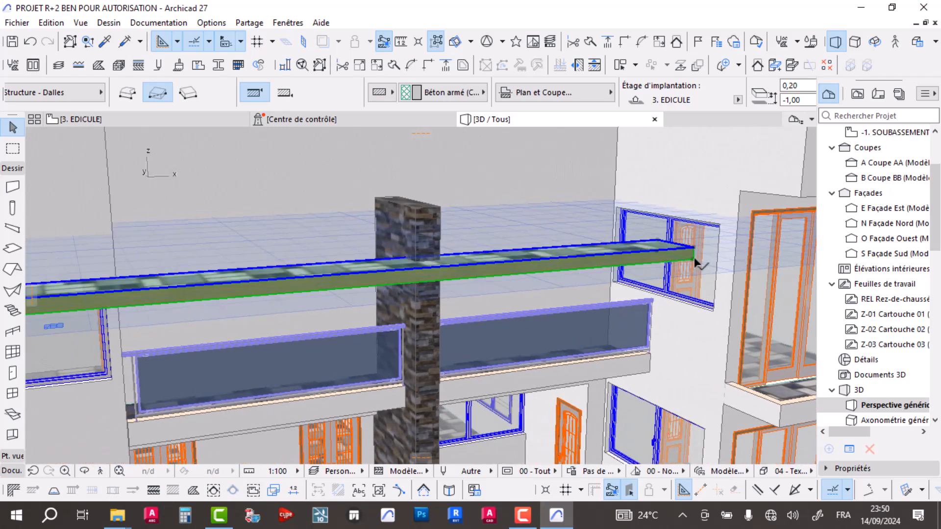
{"action": "left_click", "coordinate": [694, 257]}
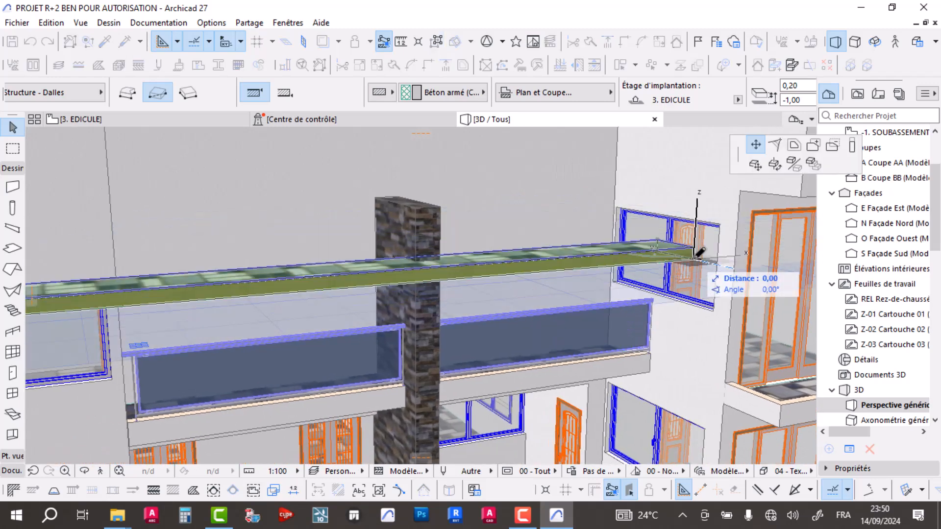
{"action": "left_click", "coordinate": [755, 166]}
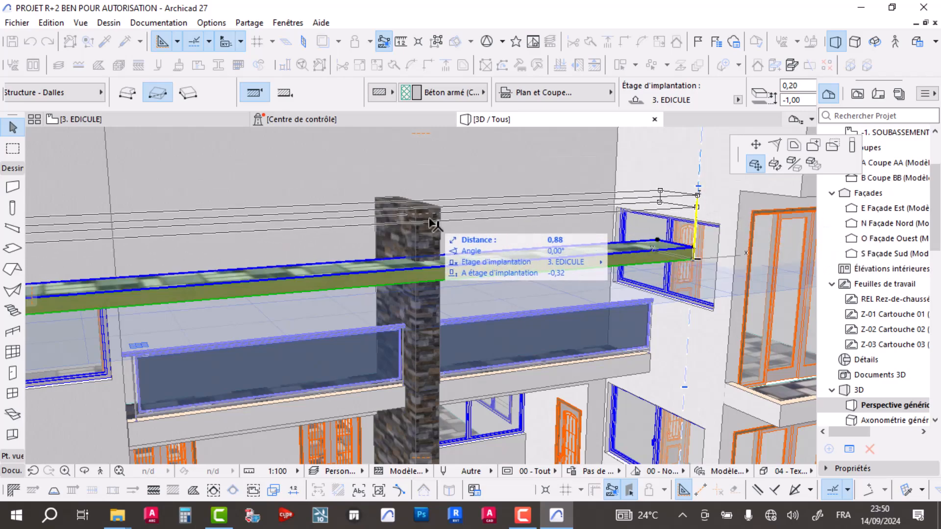
{"action": "left_click", "coordinate": [415, 211]}
{"action": "scroll", "coordinate": [451, 198], "scroll_direction": "down", "scroll_amount": 3}
{"action": "middle_click_drag", "start_coordinate": [445, 227], "coordinate": [237, 223], "text": "shift"}
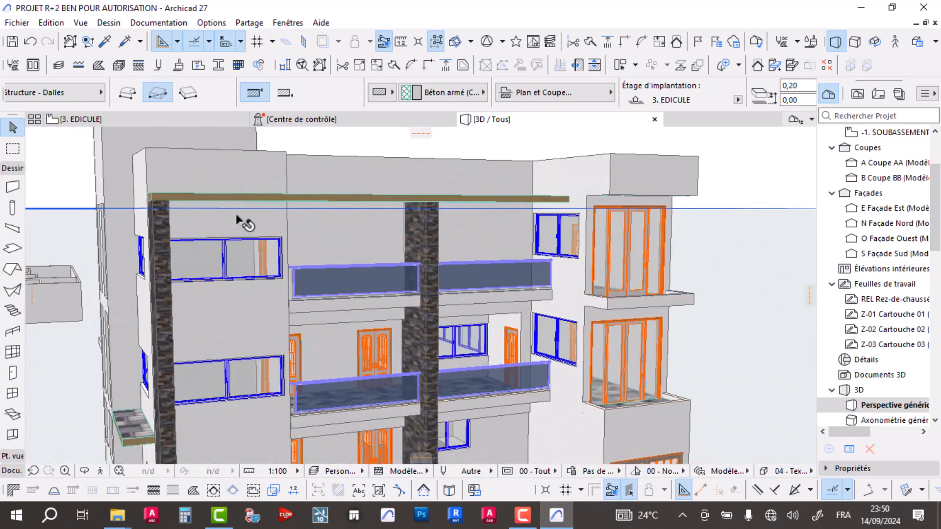
{"action": "key", "text": "Escape"}
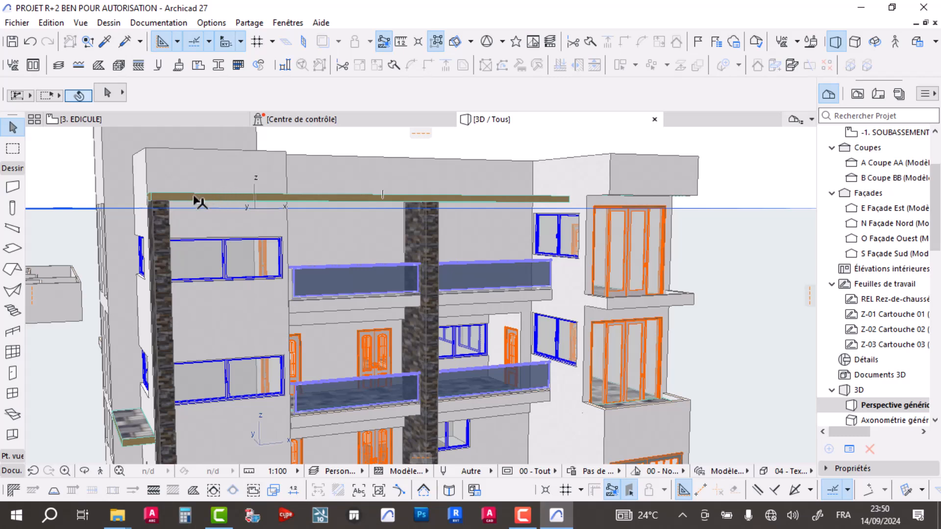
{"action": "left_click", "coordinate": [194, 198]}
{"action": "key", "text": "Delete"}
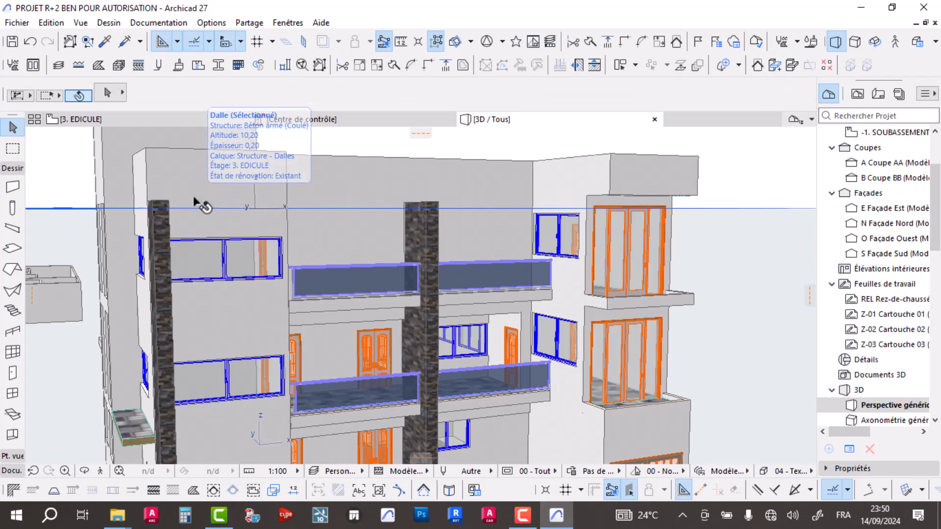
{"action": "key", "text": "ctrl+z"}
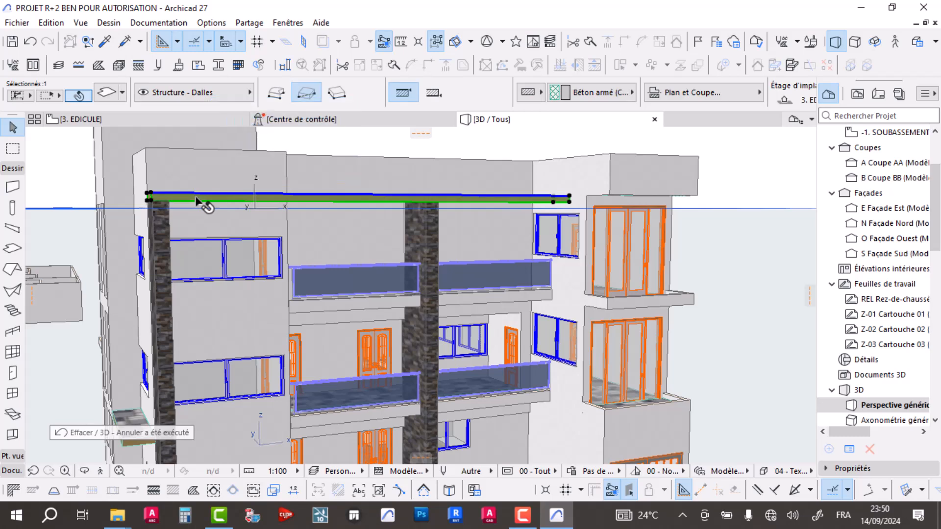
Step: On the EDICULE plan, draw exterior walls matching the existing facade wall along the slab's short side, about 0,93 long, and its 12,78 front edge
{"action": "left_click", "coordinate": [153, 119]}
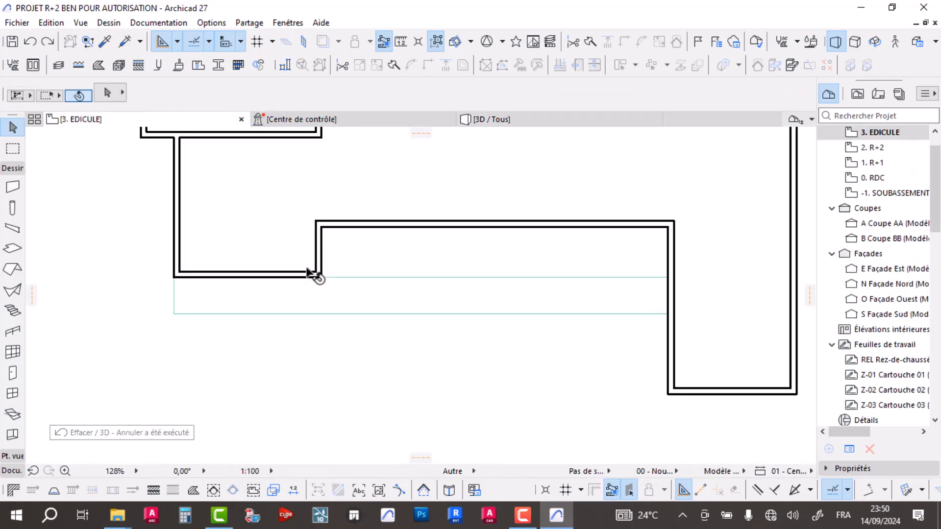
{"action": "left_click", "coordinate": [212, 276]}
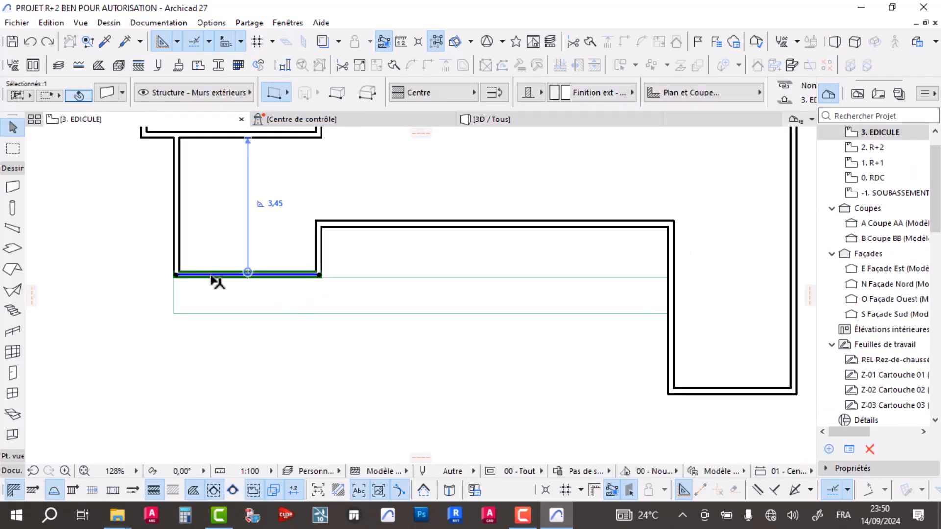
{"action": "scroll", "coordinate": [216, 272], "scroll_direction": "up", "scroll_amount": 5}
{"action": "key", "text": "Escape"}
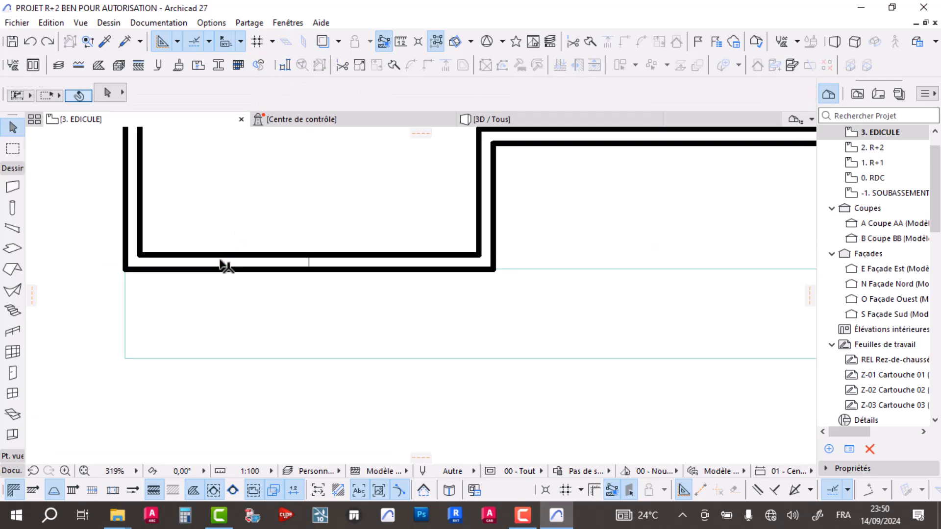
{"action": "left_click", "coordinate": [221, 263]}
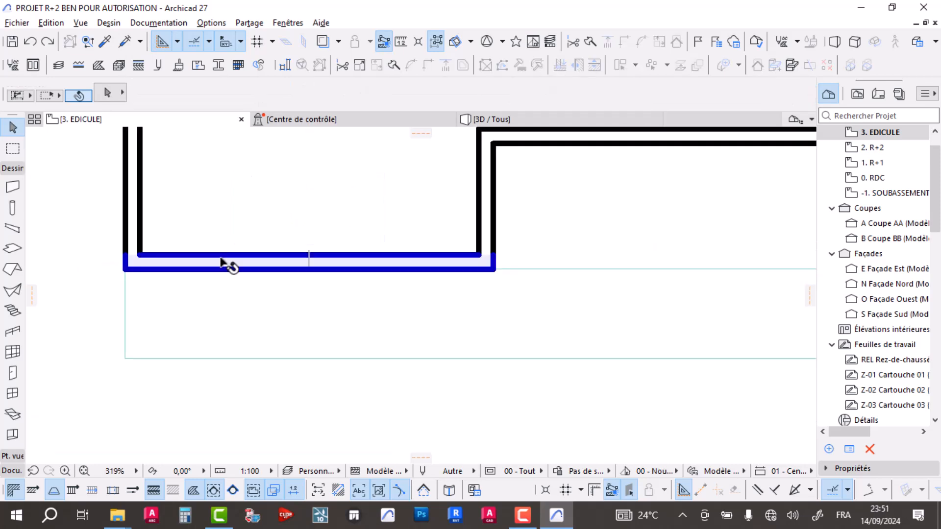
{"action": "left_click", "coordinate": [125, 275]}
{"action": "left_click", "coordinate": [126, 270]}
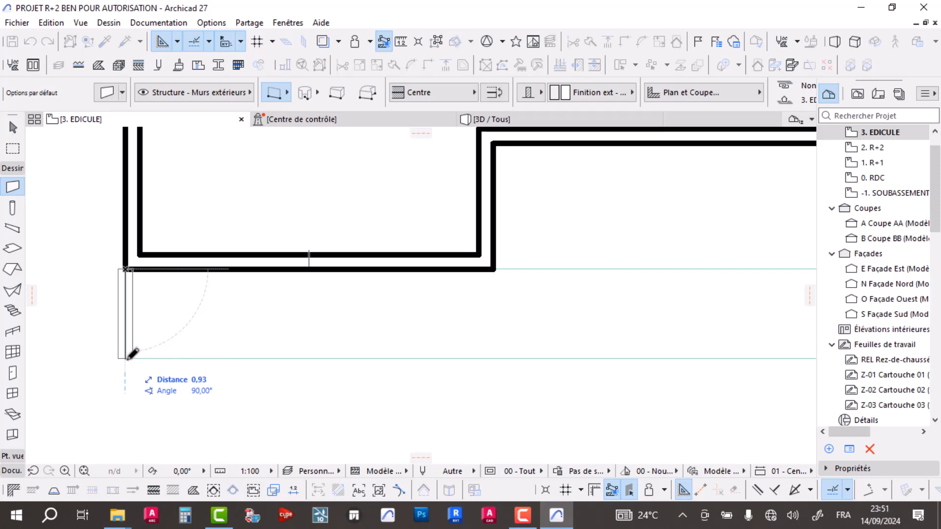
{"action": "left_click", "coordinate": [129, 358]}
{"action": "left_click", "coordinate": [125, 358]}
{"action": "scroll", "coordinate": [613, 386], "scroll_direction": "down", "scroll_amount": 4}
{"action": "middle_click_drag", "start_coordinate": [613, 386], "coordinate": [378, 383]}
{"action": "scroll", "coordinate": [665, 384], "scroll_direction": "up", "scroll_amount": 3}
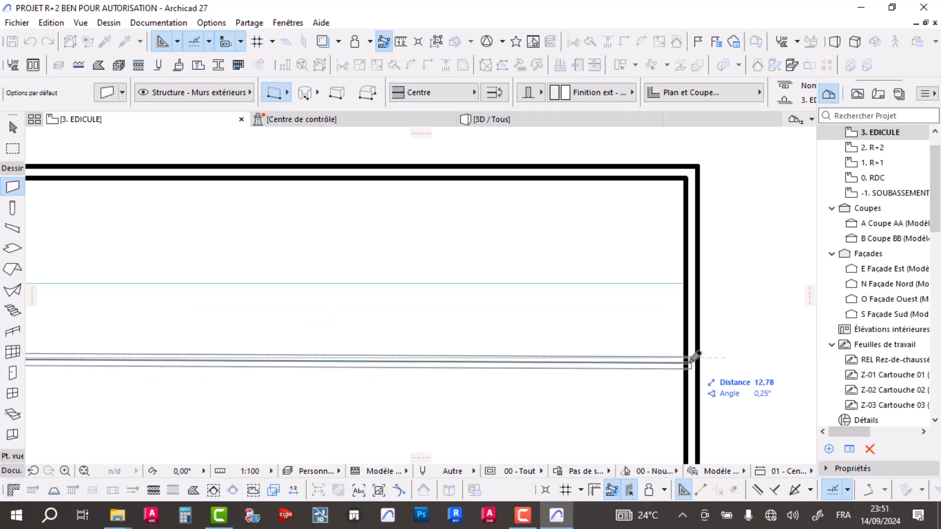
{"action": "left_click", "coordinate": [686, 358]}
{"action": "key", "text": "Escape"}
Step: Shift the new short side wall 0,10 inward so its outer face lines up with the existing side wall
{"action": "scroll", "coordinate": [493, 354], "scroll_direction": "down", "scroll_amount": 4}
{"action": "middle_click_drag", "start_coordinate": [272, 344], "coordinate": [367, 346]}
{"action": "scroll", "coordinate": [250, 345], "scroll_direction": "up", "scroll_amount": 5}
{"action": "left_click", "coordinate": [279, 355]}
{"action": "left_click", "coordinate": [280, 356]}
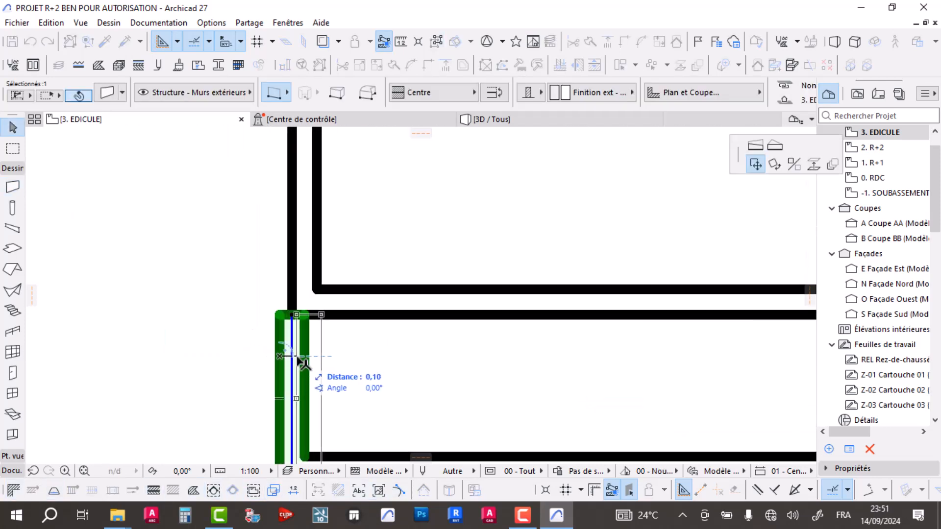
{"action": "left_click", "coordinate": [292, 357]}
{"action": "scroll", "coordinate": [244, 272], "scroll_direction": "down", "scroll_amount": 5}
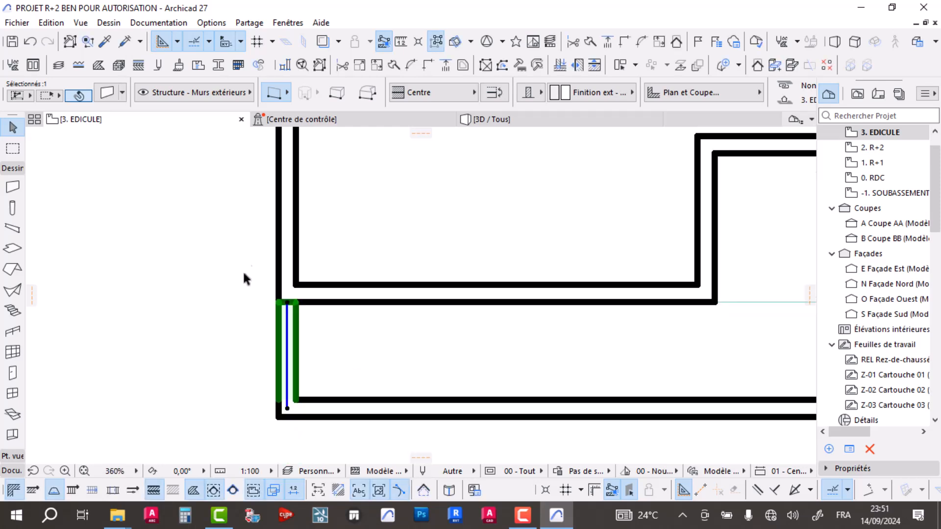
{"action": "key", "text": "Escape"}
Step: Add a corner point on the front slab's rear edge and place it at the facade recess's left inner corner
{"action": "left_click", "coordinate": [510, 286]}
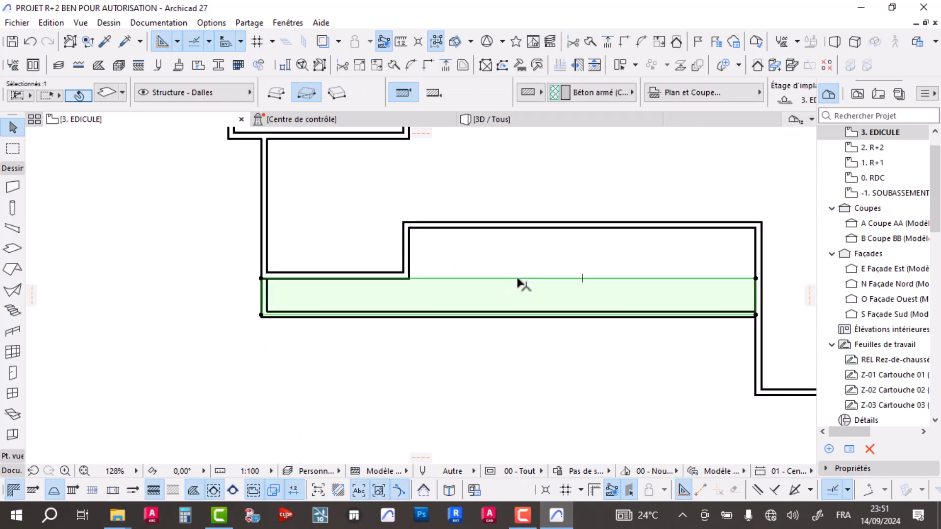
{"action": "left_click", "coordinate": [517, 278]}
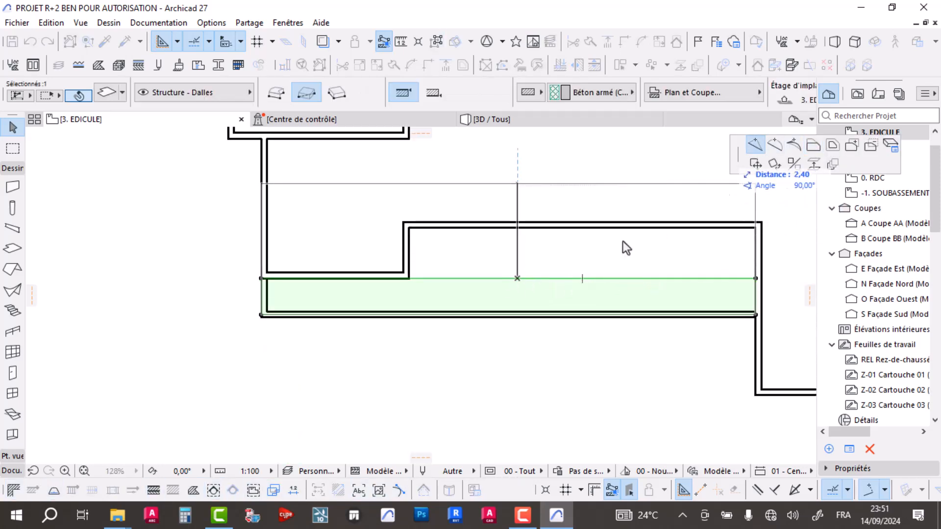
{"action": "scroll", "coordinate": [364, 315], "scroll_direction": "up", "scroll_amount": 3}
{"action": "left_click", "coordinate": [441, 252]}
{"action": "middle_click_drag", "start_coordinate": [493, 283], "coordinate": [277, 398]}
{"action": "left_click", "coordinate": [450, 366]}
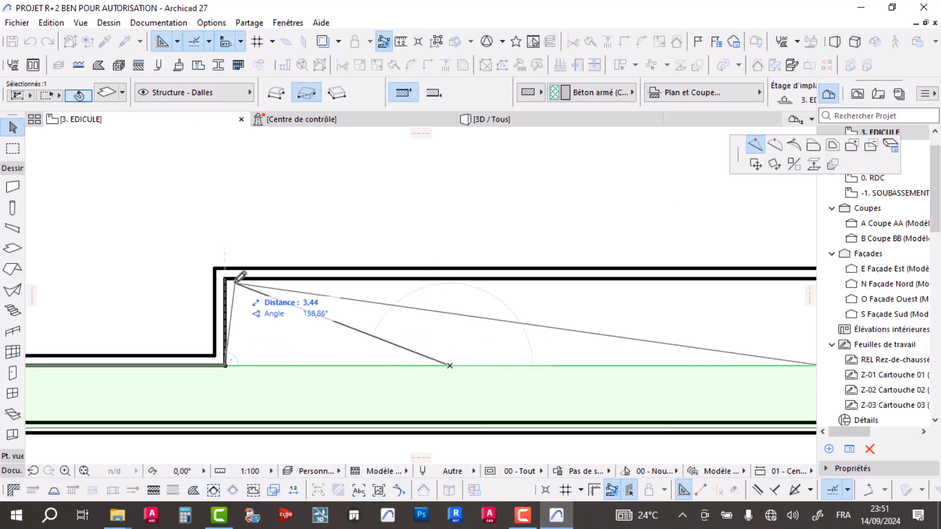
{"action": "left_click", "coordinate": [264, 298]}
Step: Move the slab's right rear corner to the recess's right inner corner so the slab fills the whole recess
{"action": "scroll", "coordinate": [403, 353], "scroll_direction": "down", "scroll_amount": 5}
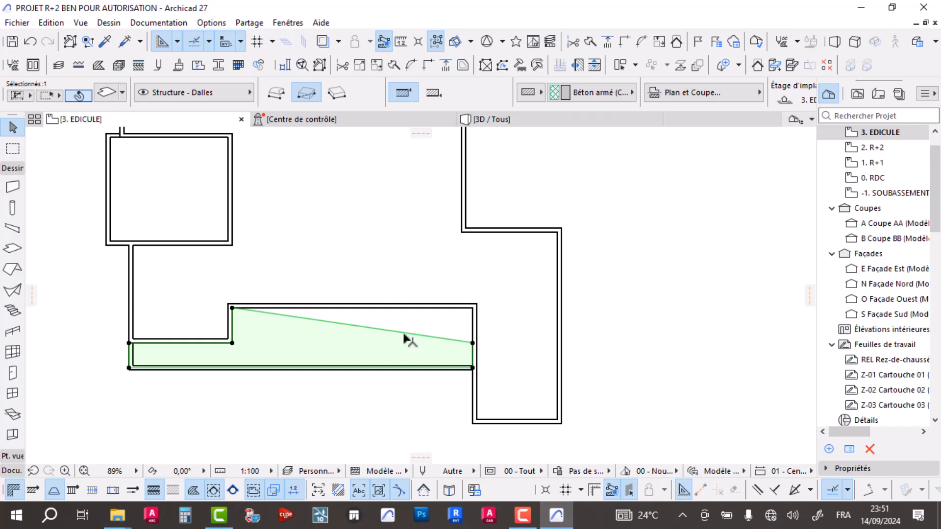
{"action": "left_click", "coordinate": [489, 310]}
{"action": "scroll", "coordinate": [485, 303], "scroll_direction": "up", "scroll_amount": 2}
{"action": "scroll", "coordinate": [479, 308], "scroll_direction": "up", "scroll_amount": 2}
{"action": "key", "text": "Escape"}
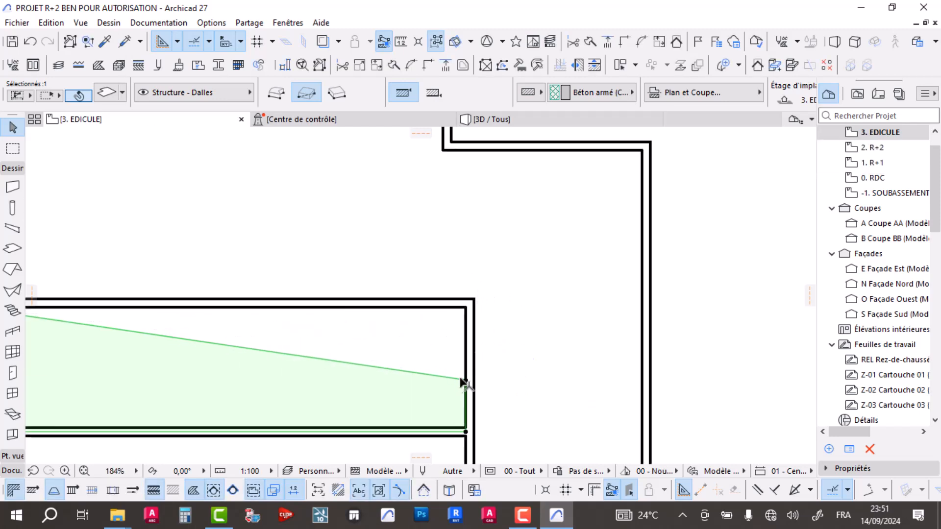
{"action": "key", "text": "Delete"}
Step: In 3D, lower the new front wall's top to make a low parapet about 0,3 high
{"action": "left_click", "coordinate": [490, 119]}
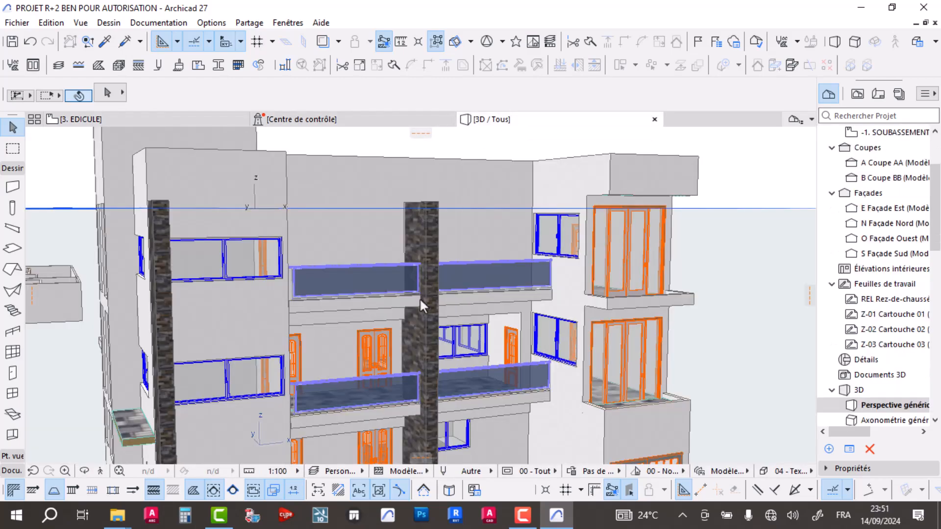
{"action": "scroll", "coordinate": [421, 298], "scroll_direction": "down", "scroll_amount": 3}
{"action": "middle_click_drag", "start_coordinate": [311, 277], "coordinate": [461, 282], "text": "shift"}
{"action": "scroll", "coordinate": [460, 220], "scroll_direction": "up", "scroll_amount": 2}
{"action": "left_click", "coordinate": [265, 256]}
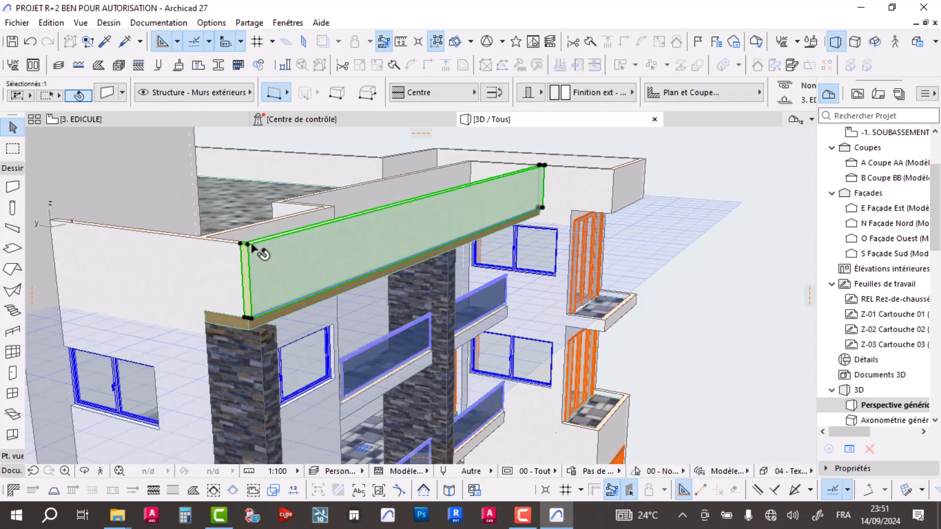
{"action": "left_click", "coordinate": [248, 243]}
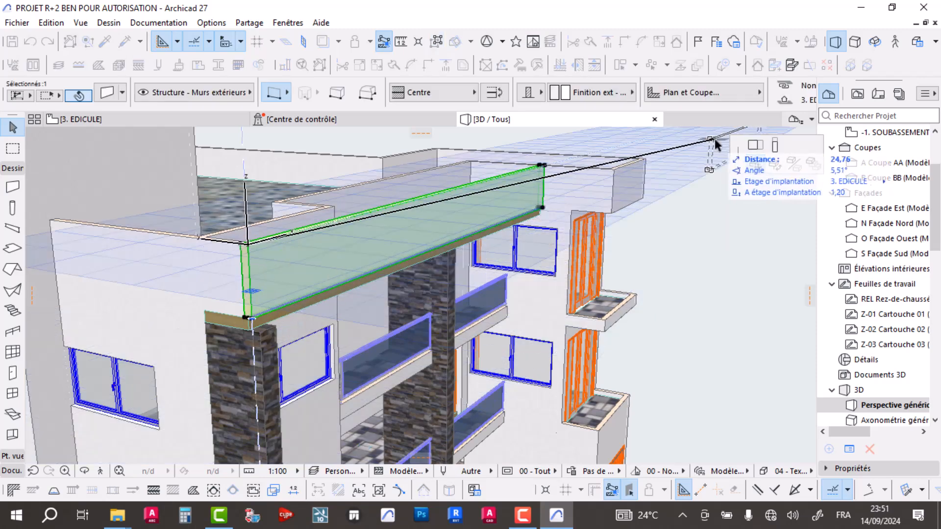
{"action": "left_click", "coordinate": [775, 145]}
{"action": "scroll", "coordinate": [260, 295], "scroll_direction": "up", "scroll_amount": 3}
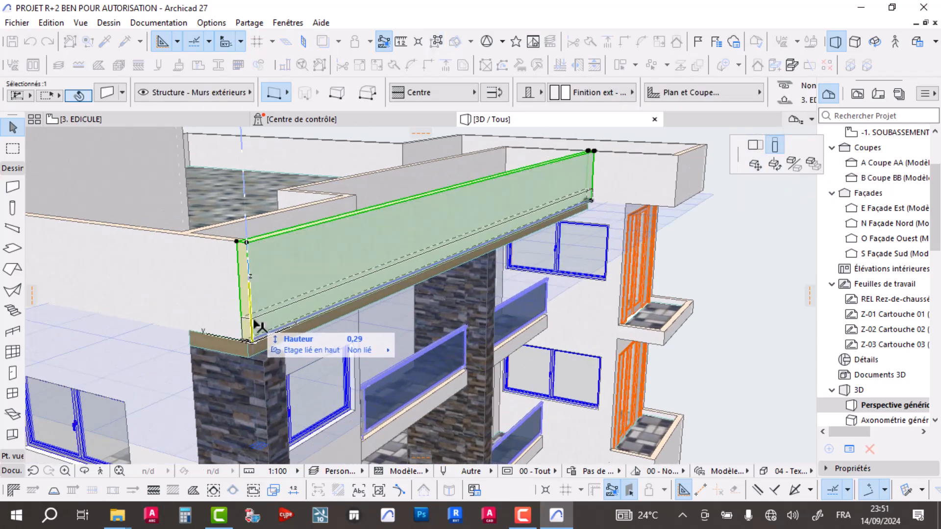
{"action": "left_click", "coordinate": [253, 318]}
{"action": "middle_click_drag", "start_coordinate": [417, 304], "coordinate": [368, 293], "text": "shift"}
{"action": "key", "text": "Escape"}
Step: On the EDICULE plan, draw a railing along the low front parapet's centreline, from the short side wall to the far wall
{"action": "left_click", "coordinate": [79, 120]}
{"action": "scroll", "coordinate": [354, 315], "scroll_direction": "down", "scroll_amount": 3}
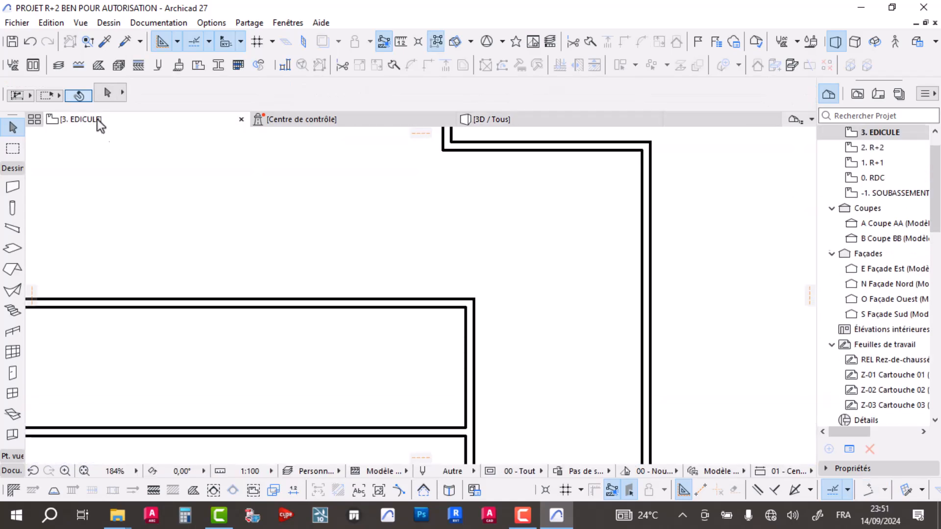
{"action": "key", "text": "g"}
{"action": "scroll", "coordinate": [111, 384], "scroll_direction": "up", "scroll_amount": 5}
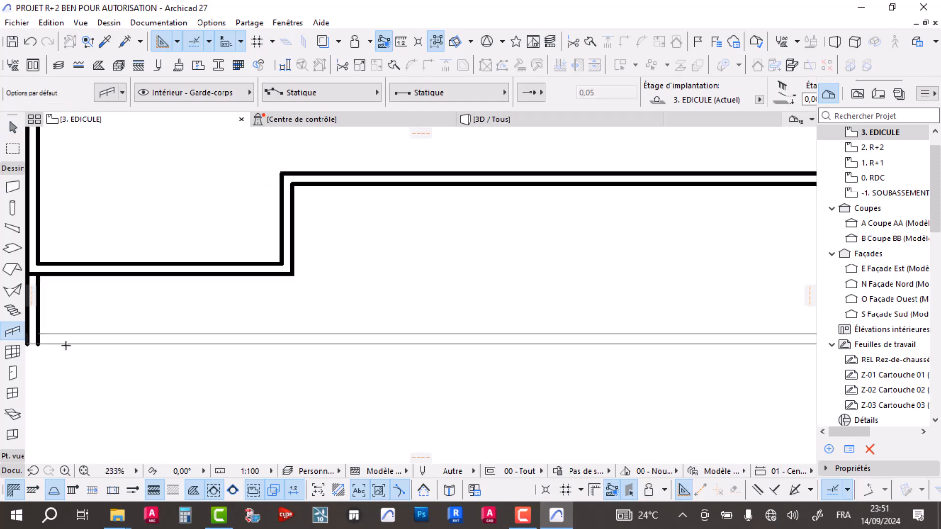
{"action": "left_click", "coordinate": [30, 337]}
{"action": "scroll", "coordinate": [330, 351], "scroll_direction": "down", "scroll_amount": 3}
{"action": "scroll", "coordinate": [743, 341], "scroll_direction": "up", "scroll_amount": 3}
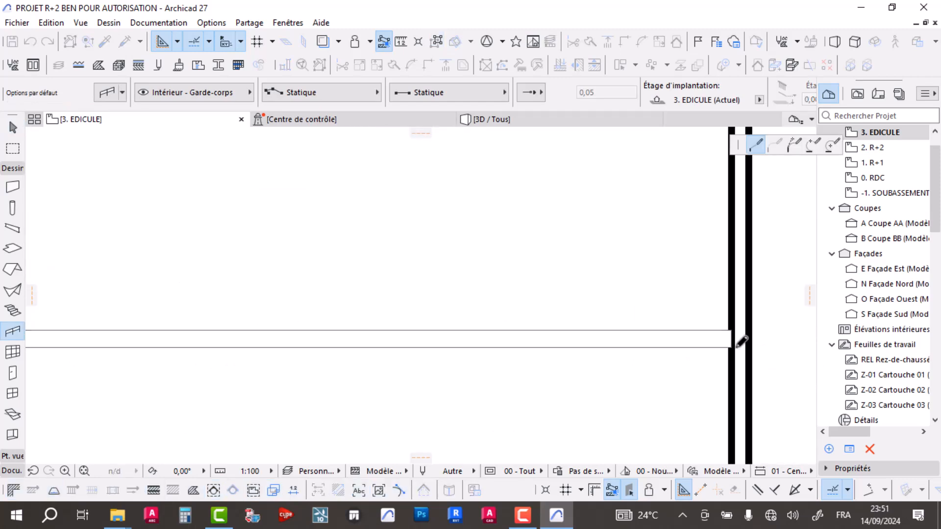
{"action": "double_click", "coordinate": [733, 335]}
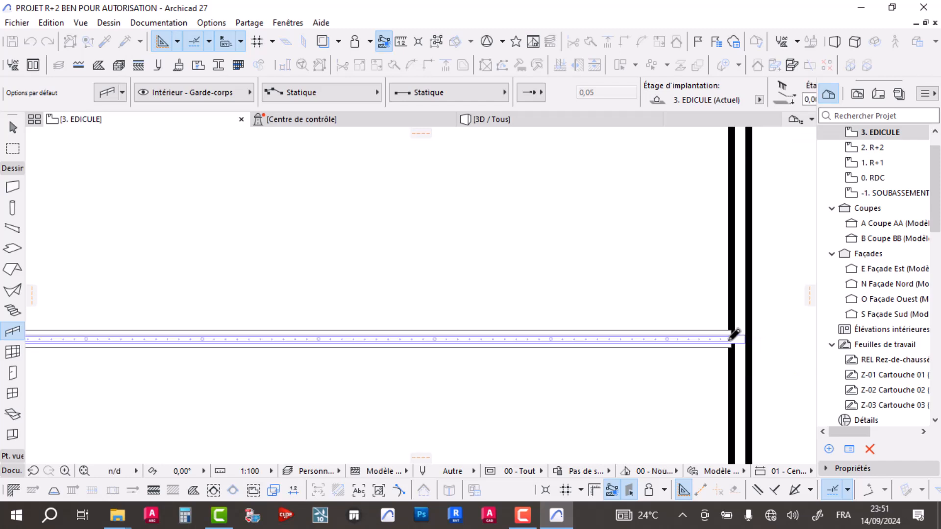
Step: Pull the railing's starting end slightly inward from the short side wall's inner face
{"action": "left_click", "coordinate": [735, 340], "text": "shift"}
{"action": "left_click", "coordinate": [735, 339]}
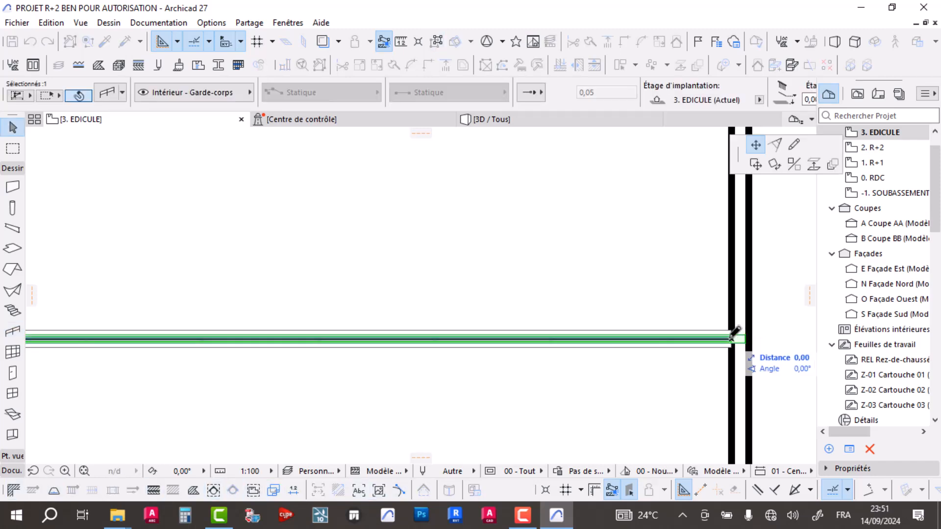
{"action": "key", "text": "Escape"}
{"action": "scroll", "coordinate": [564, 345], "scroll_direction": "left", "scroll_amount": 5}
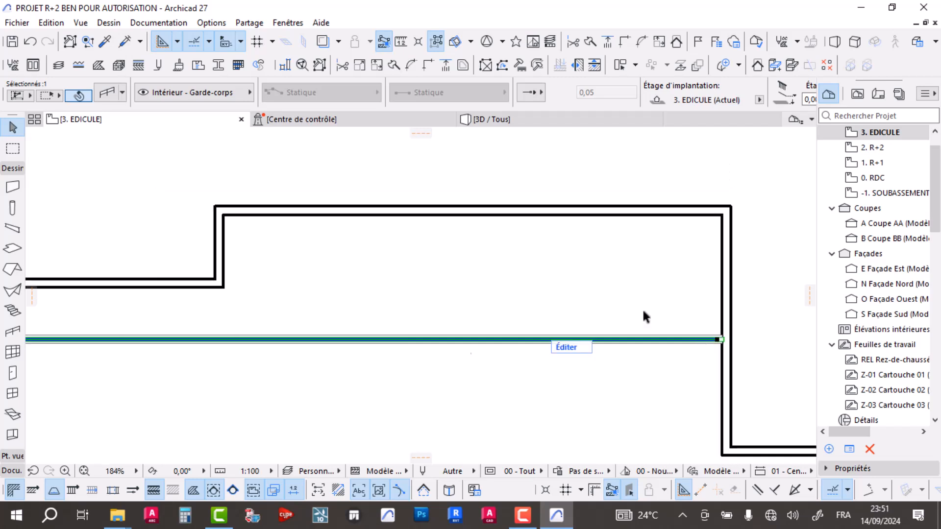
{"action": "scroll", "coordinate": [293, 300], "scroll_direction": "up", "scroll_amount": 8}
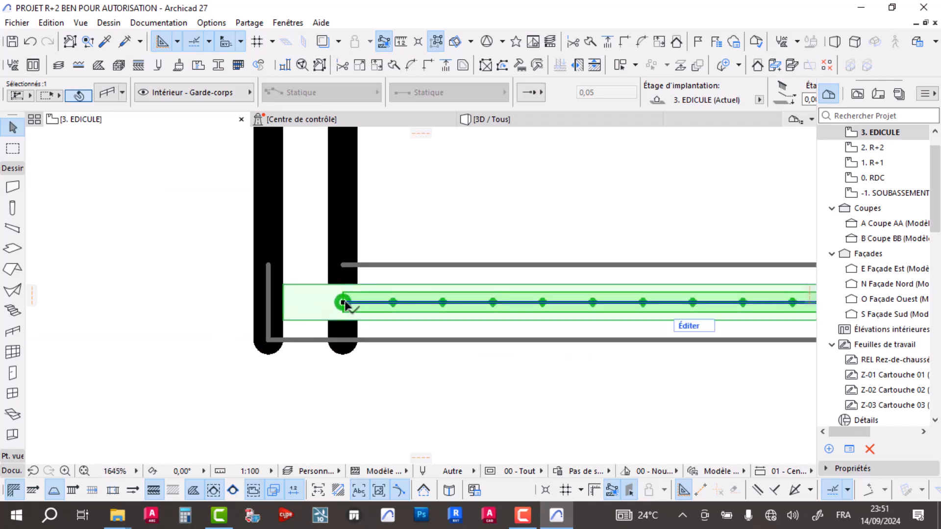
{"action": "left_click", "coordinate": [343, 303]}
{"action": "left_click", "coordinate": [395, 300]}
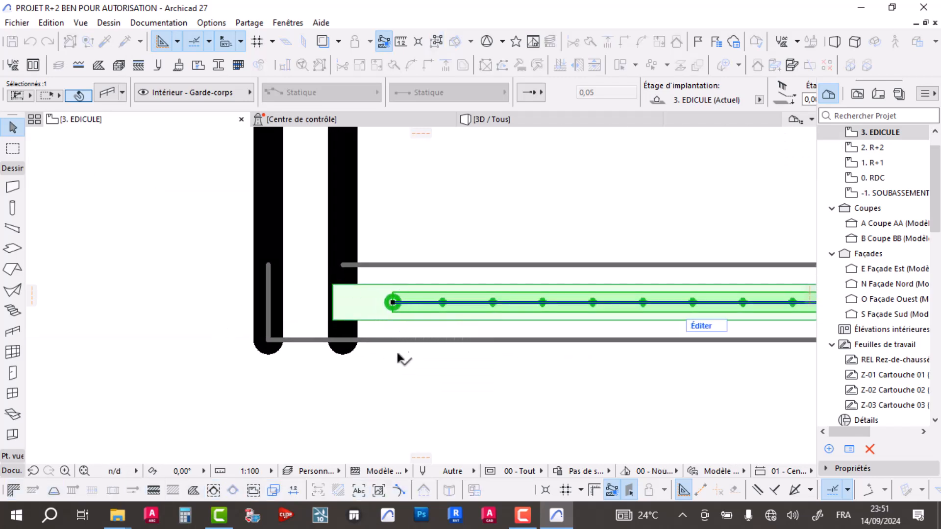
Step: In 3D, set the front railing's base offset to 0,20 above the EDICULE level
{"action": "left_click", "coordinate": [529, 122]}
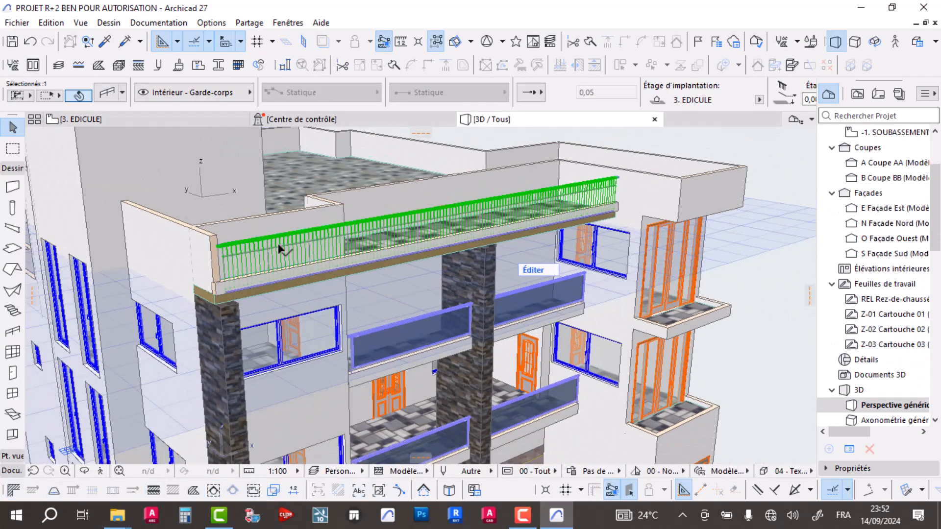
{"action": "mouse_move", "coordinate": [277, 243]}
{"action": "middle_mouse_down", "text": "shift"}
{"action": "mouse_move", "coordinate": [336, 259]}
{"action": "mouse_move", "coordinate": [323, 272]}
{"action": "mouse_move", "coordinate": [412, 250]}
{"action": "mouse_move", "coordinate": [481, 214]}
{"action": "mouse_move", "coordinate": [377, 225]}
{"action": "mouse_move", "coordinate": [281, 252]}
{"action": "middle_mouse_up", "text": "shift"}
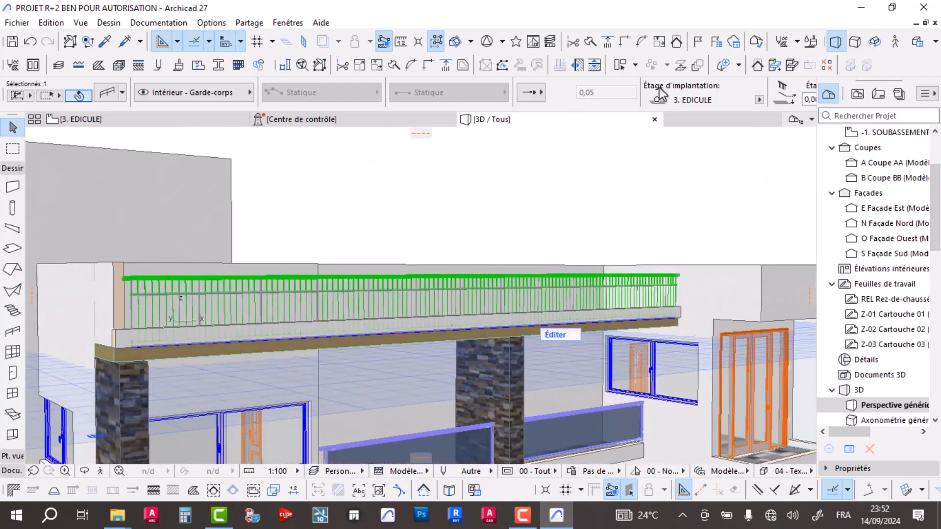
{"action": "mouse_move", "coordinate": [676, 99]}
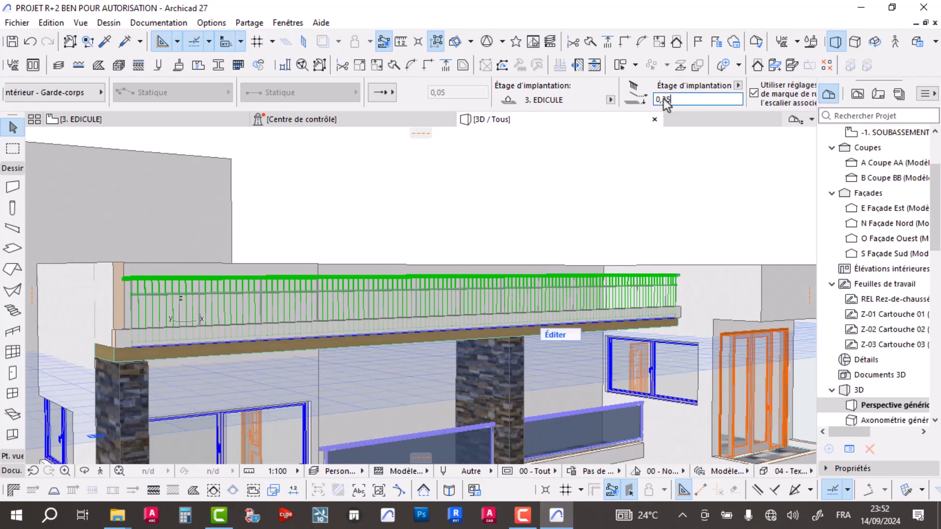
{"action": "key", "text": "Delete"}
{"action": "key", "text": "Delete"}
{"action": "key", "text": "Return"}
{"action": "middle_click_drag", "start_coordinate": [119, 275], "coordinate": [680, 120], "text": "shift"}
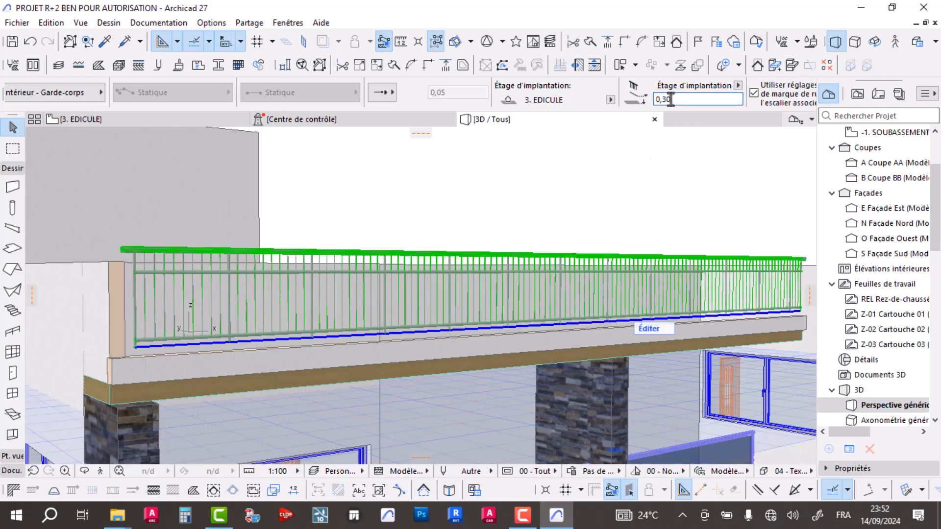
{"action": "key", "text": "Return"}
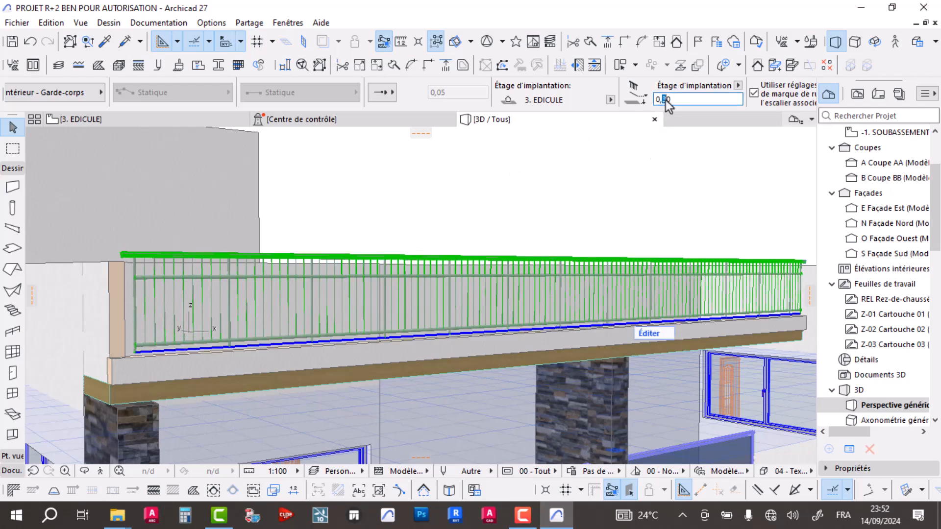
{"action": "left_click", "coordinate": [666, 100]}
{"action": "key", "text": "BackSpace"}
{"action": "type", "text": "2"}
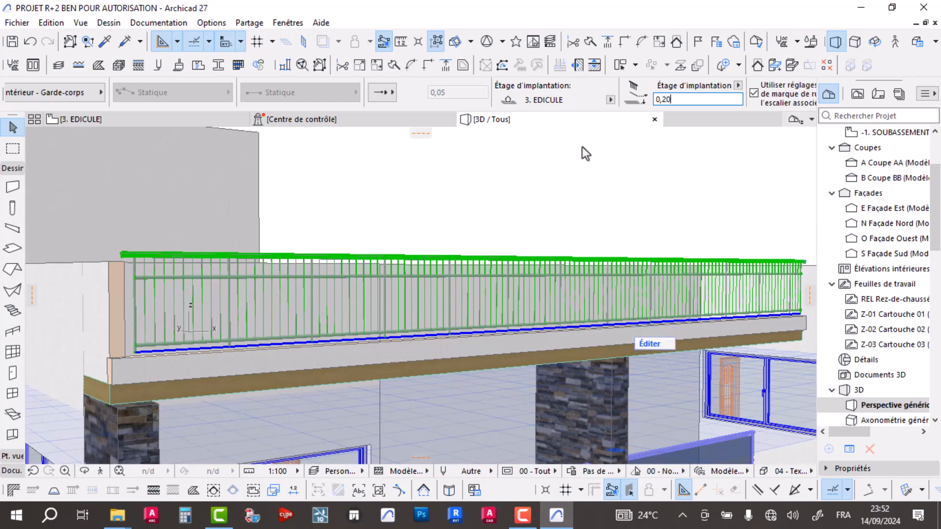
{"action": "key", "text": "Return"}
Step: Inspect the raised railing against the low parapet and the roof walls from several angles
{"action": "middle_click_drag", "start_coordinate": [59, 262], "coordinate": [54, 301], "text": "shift"}
{"action": "middle_click_drag", "start_coordinate": [312, 300], "coordinate": [167, 258]}
{"action": "scroll", "coordinate": [390, 265], "scroll_direction": "down", "scroll_amount": 3}
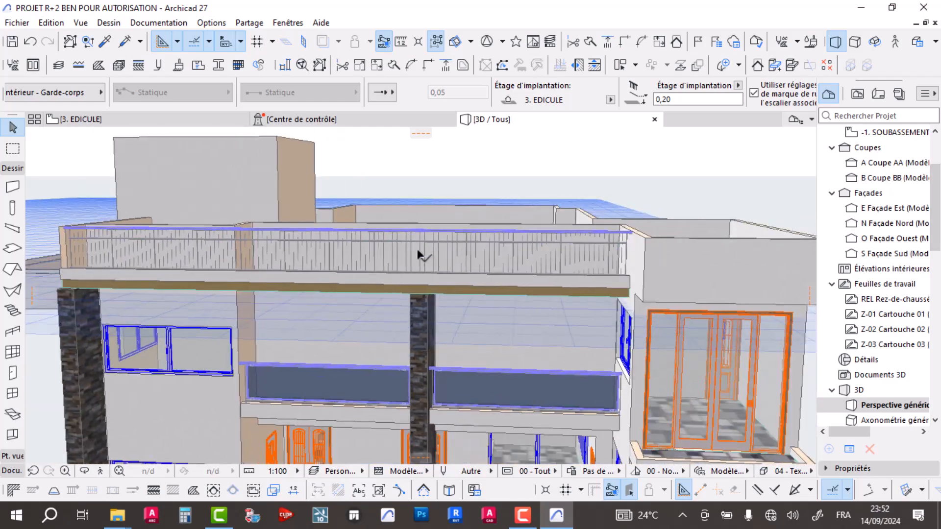
{"action": "middle_click_drag", "start_coordinate": [304, 286], "coordinate": [531, 264], "text": "shift"}
{"action": "scroll", "coordinate": [360, 240], "scroll_direction": "up", "scroll_amount": 3}
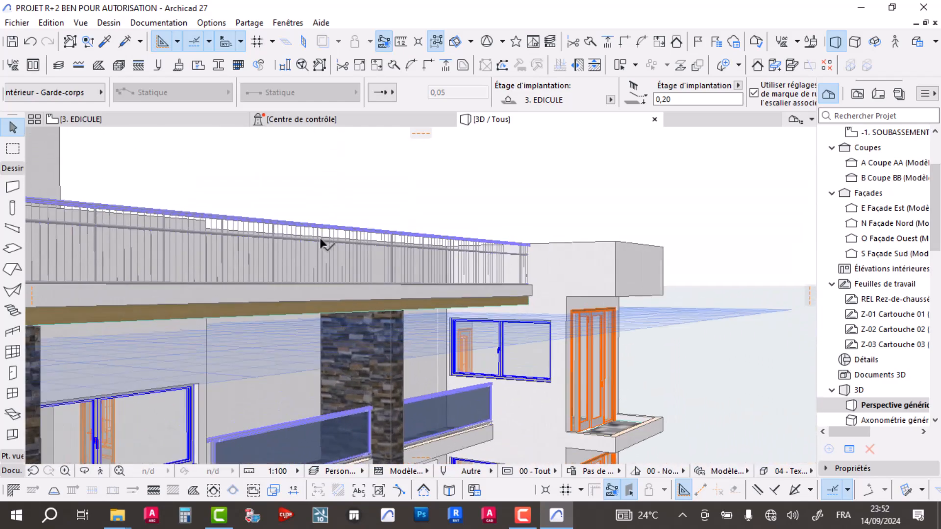
{"action": "middle_click_drag", "start_coordinate": [346, 256], "coordinate": [490, 258], "text": "shift"}
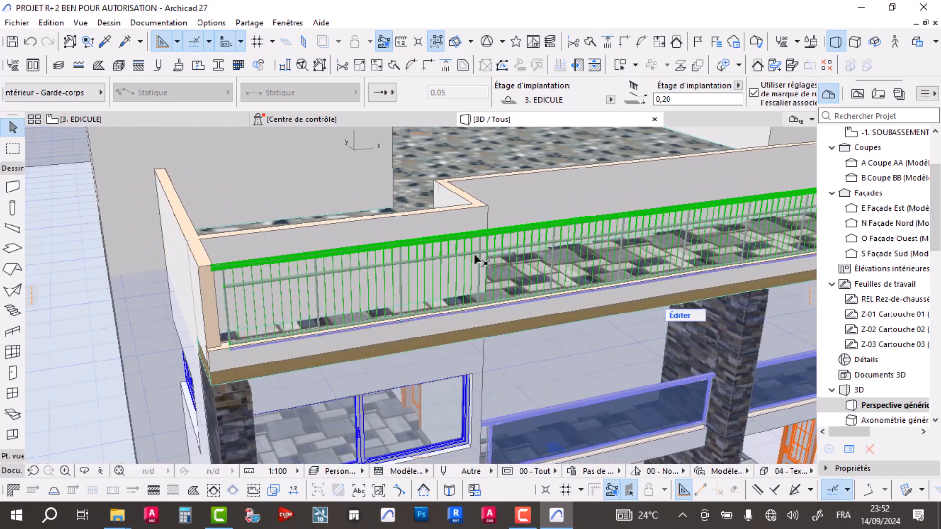
{"action": "scroll", "coordinate": [69, 94], "scroll_direction": "up", "scroll_amount": 3}
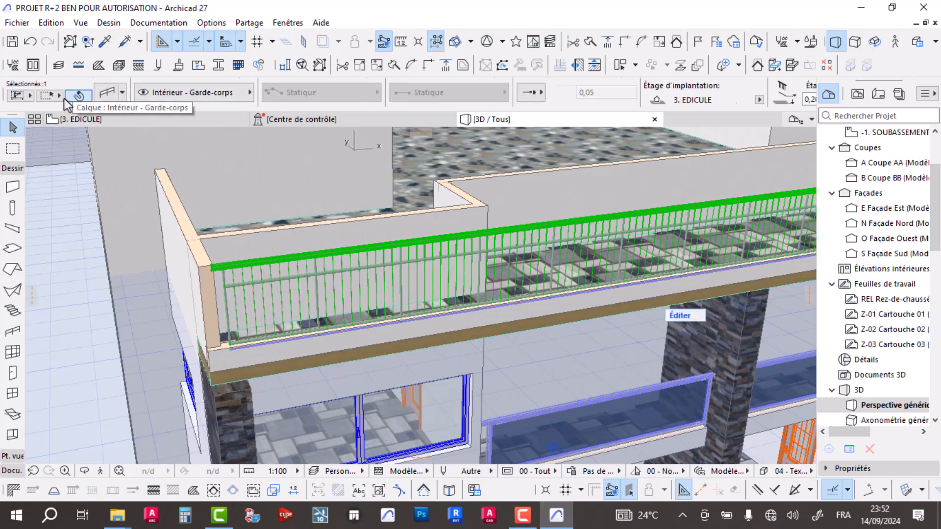
Step: Try a wider maximum spacing for the front railing's lower balusters
{"action": "left_click", "coordinate": [109, 93]}
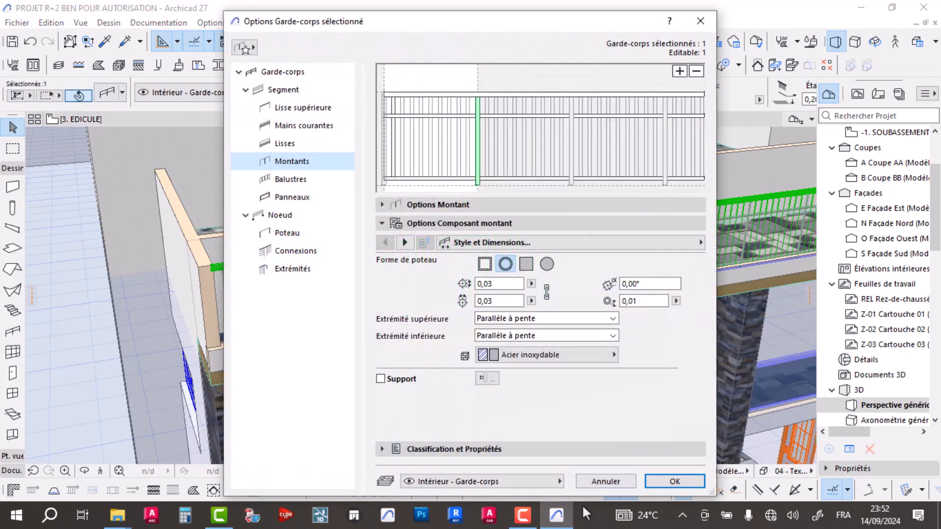
{"action": "left_click", "coordinate": [526, 522]}
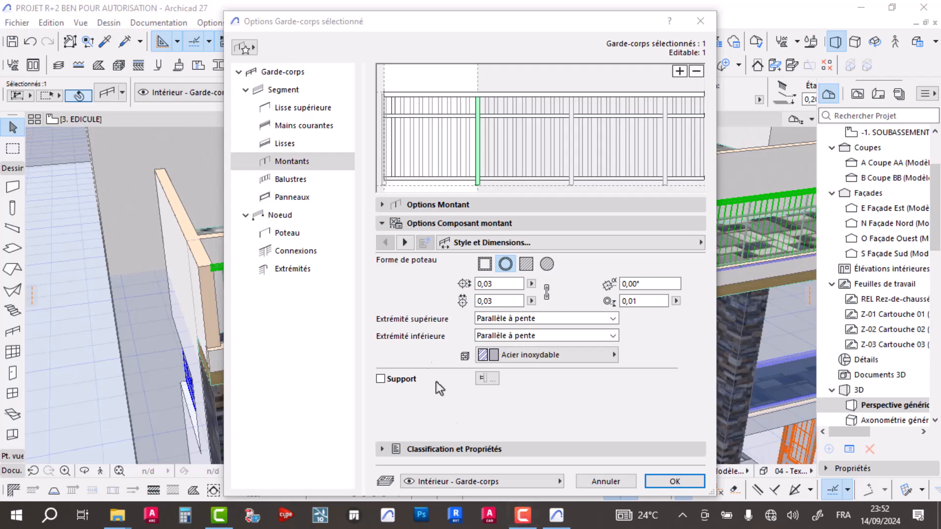
{"action": "left_click", "coordinate": [448, 133]}
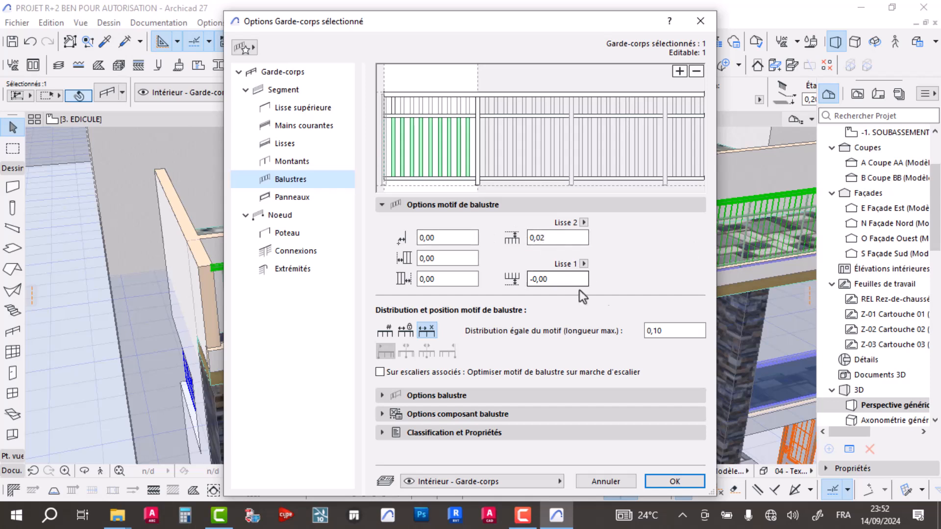
{"action": "left_click", "coordinate": [661, 330]}
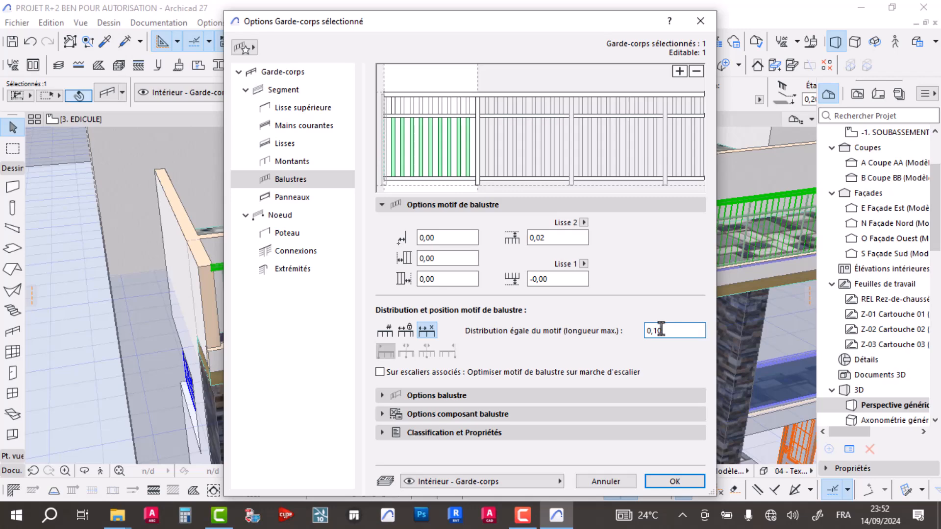
{"action": "key", "text": "Return"}
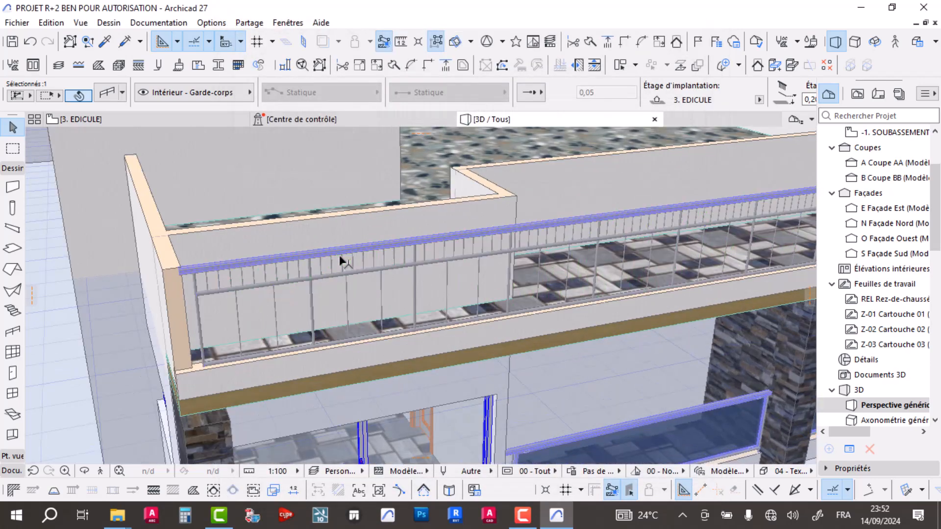
{"action": "scroll", "coordinate": [352, 286], "scroll_direction": "up", "scroll_amount": 1}
{"action": "scroll", "coordinate": [352, 287], "scroll_direction": "down", "scroll_amount": 2}
{"action": "middle_click_drag", "start_coordinate": [327, 364], "coordinate": [247, 307], "text": "shift"}
{"action": "scroll", "coordinate": [309, 321], "scroll_direction": "down", "scroll_amount": 2}
{"action": "middle_click_drag", "start_coordinate": [308, 310], "coordinate": [319, 330], "text": "shift"}
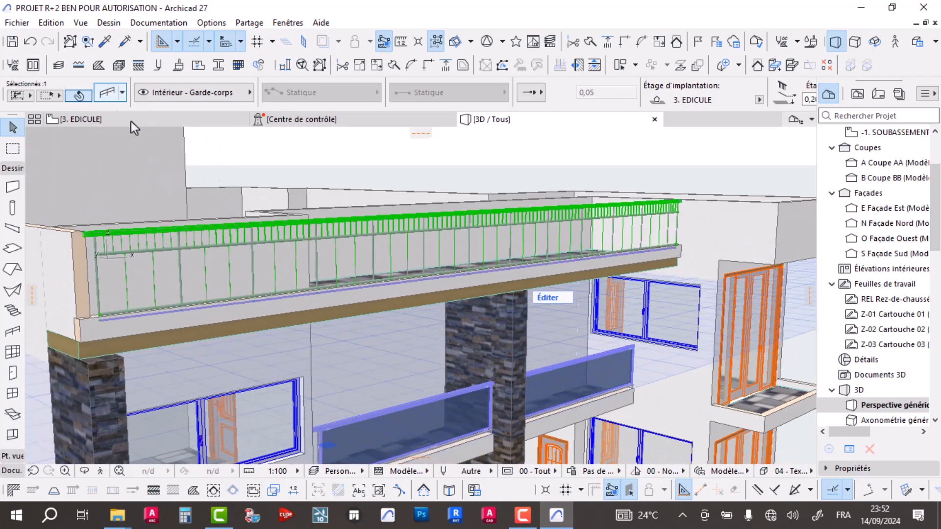
Step: Set the maximum equal-distribution spacing of the front railing's lower balusters to 0,30
{"action": "left_click", "coordinate": [109, 93]}
{"action": "left_click", "coordinate": [654, 331]}
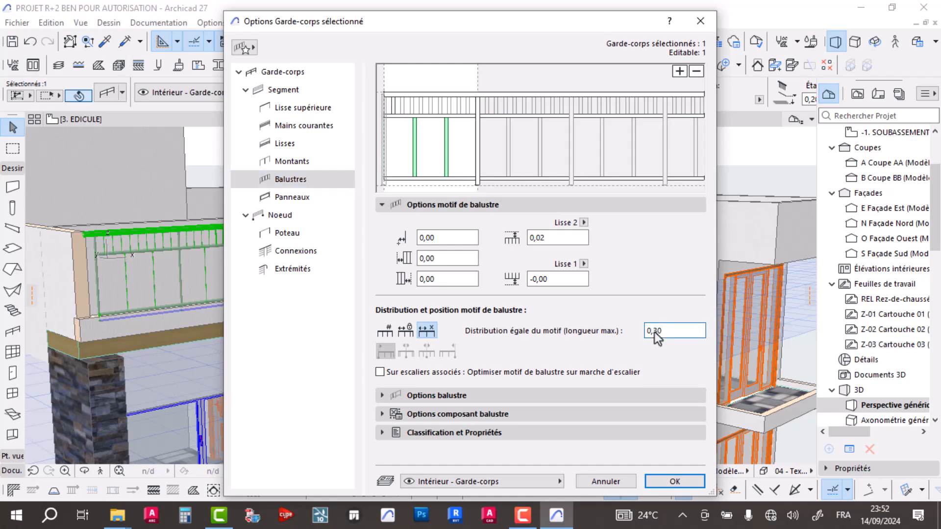
{"action": "key", "text": "Return"}
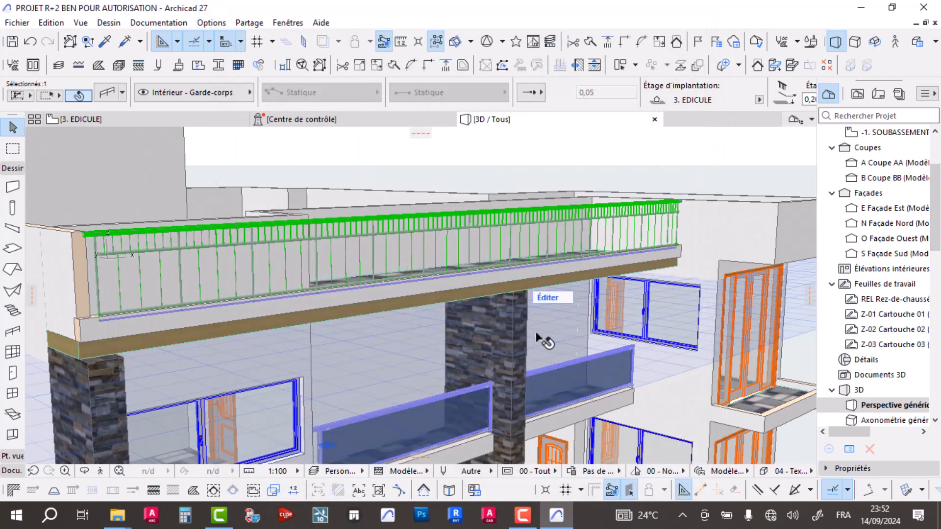
{"action": "scroll", "coordinate": [117, 243], "scroll_direction": "up", "scroll_amount": 3}
{"action": "scroll", "coordinate": [143, 246], "scroll_direction": "up", "scroll_amount": 3}
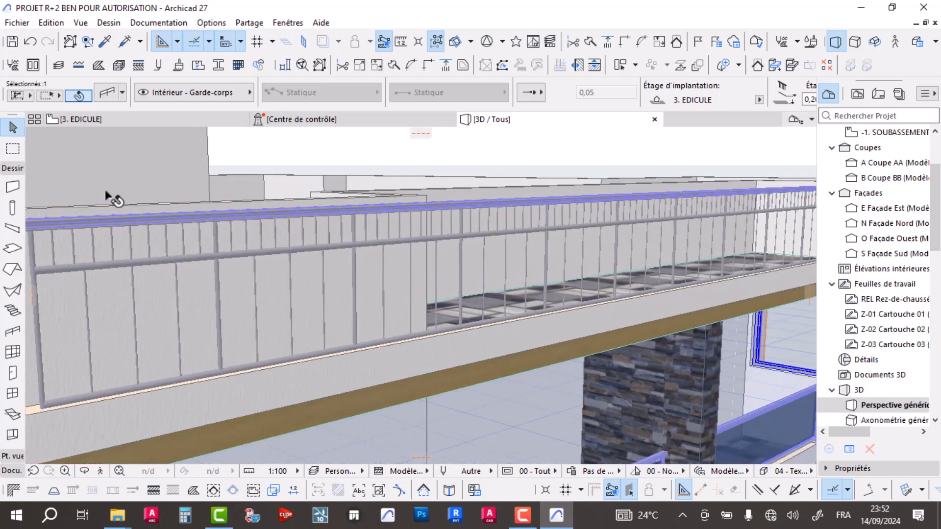
Step: Widen the maximum spacing of the railing's upper balusters, between Lisse 2 and the segment top
{"action": "double_click", "coordinate": [405, 280]}
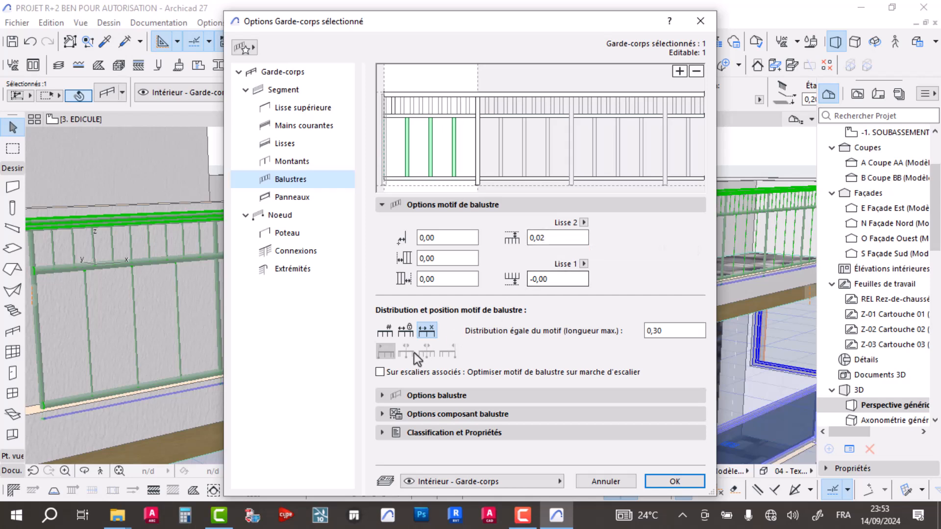
{"action": "left_click", "coordinate": [409, 395]}
{"action": "left_click", "coordinate": [421, 315]}
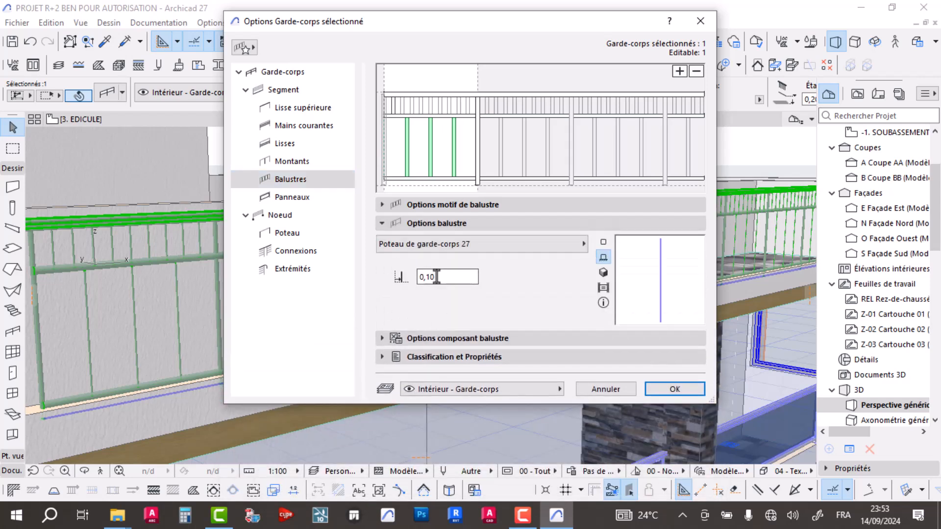
{"action": "left_click", "coordinate": [436, 207]}
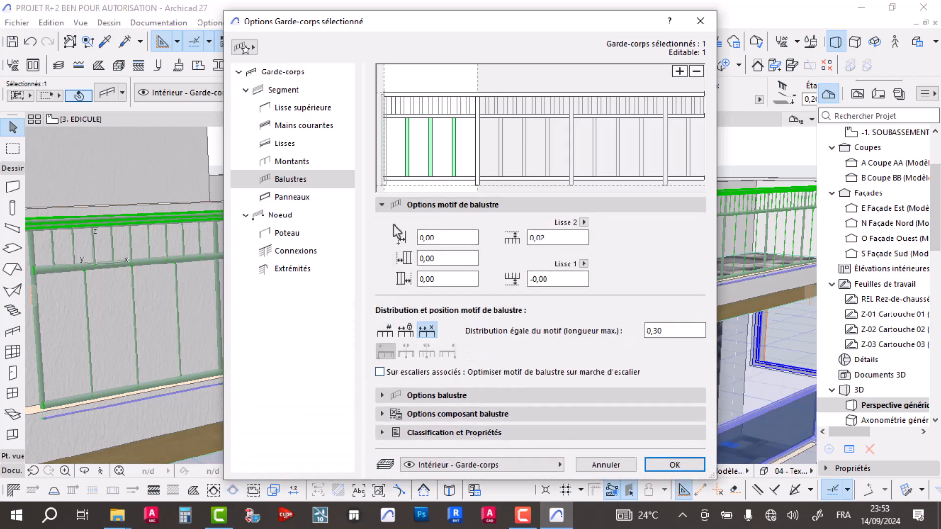
{"action": "left_click", "coordinate": [457, 105]}
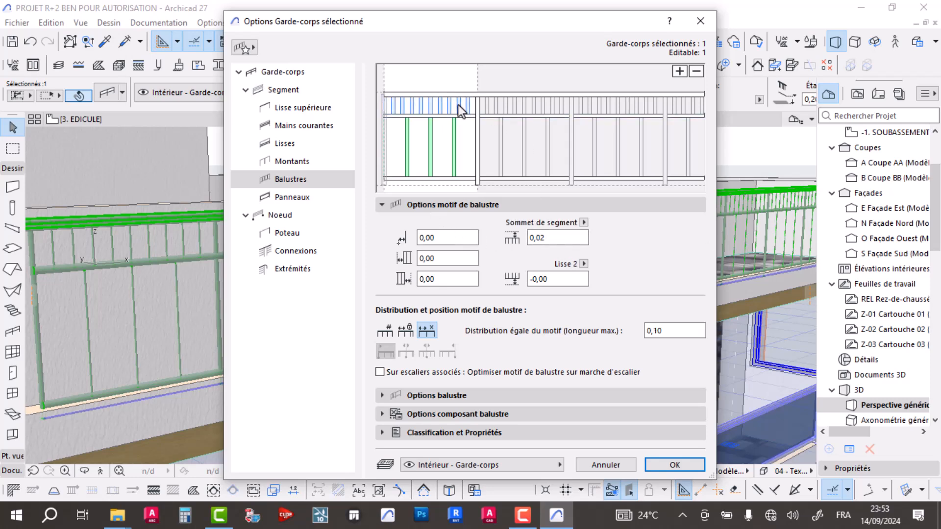
{"action": "left_click", "coordinate": [656, 331]}
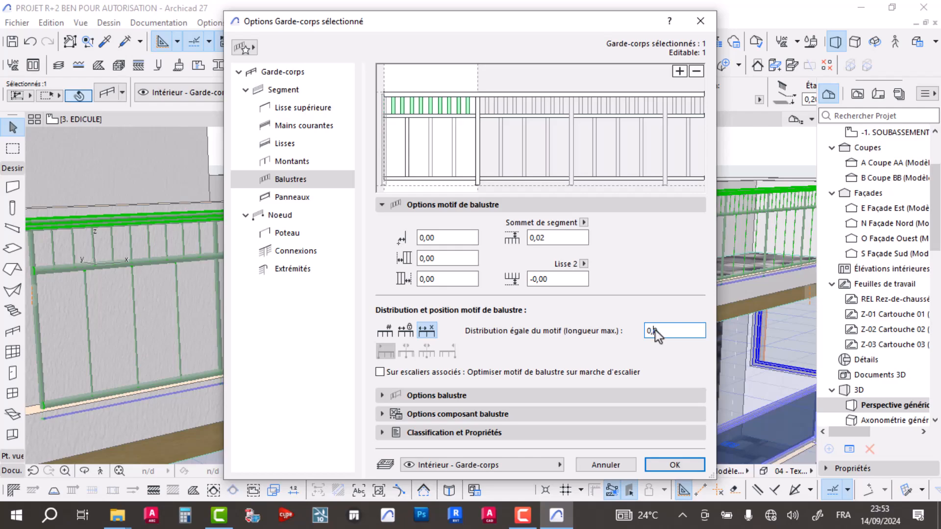
{"action": "key", "text": "Return"}
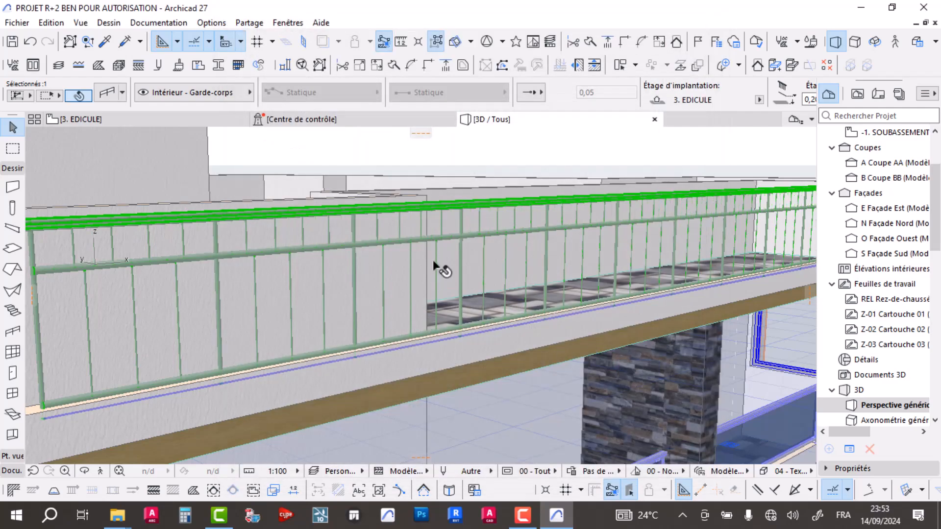
Step: Change the top surface of the terrace slab behind the railing to Env. - Herbe verte
{"action": "scroll", "coordinate": [423, 256], "scroll_direction": "down", "scroll_amount": 3}
{"action": "middle_click_drag", "start_coordinate": [416, 251], "coordinate": [501, 279], "text": "shift"}
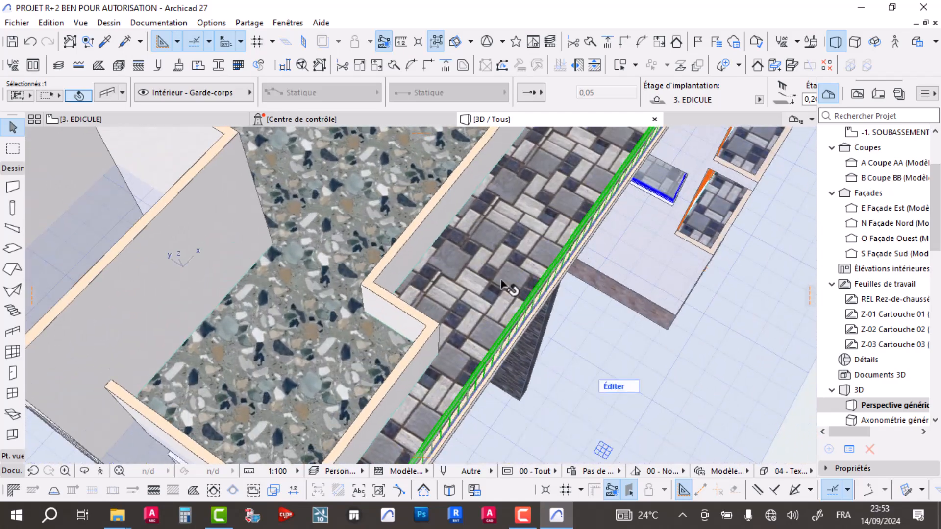
{"action": "left_click", "coordinate": [500, 279]}
{"action": "left_click", "coordinate": [107, 94]}
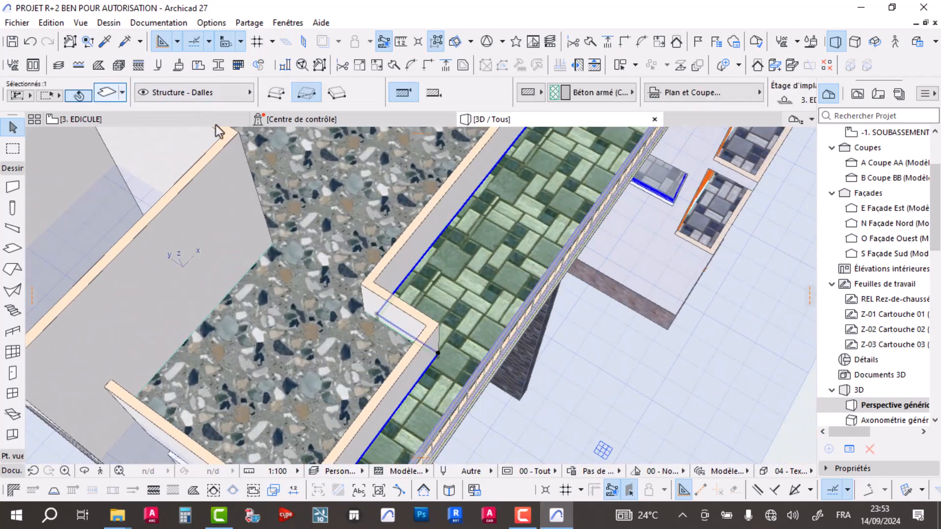
{"action": "left_click", "coordinate": [456, 279]}
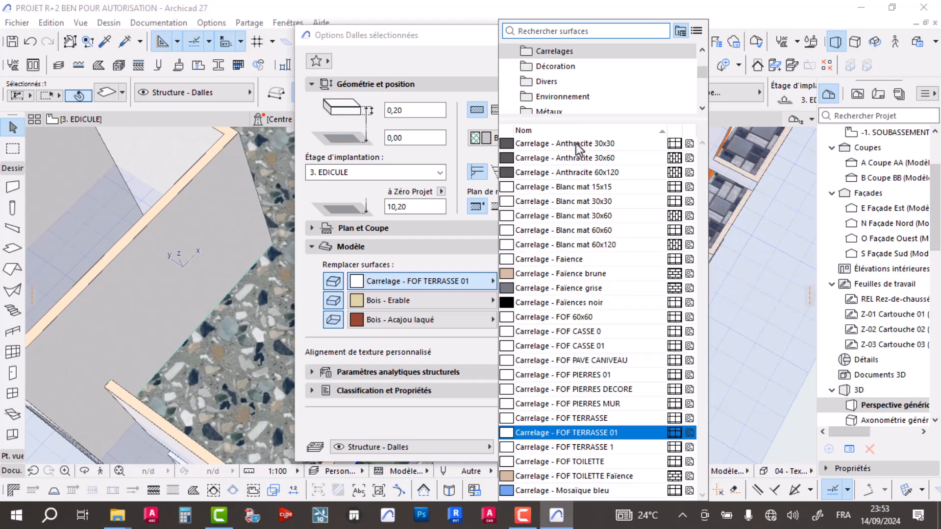
{"action": "left_click", "coordinate": [549, 97]}
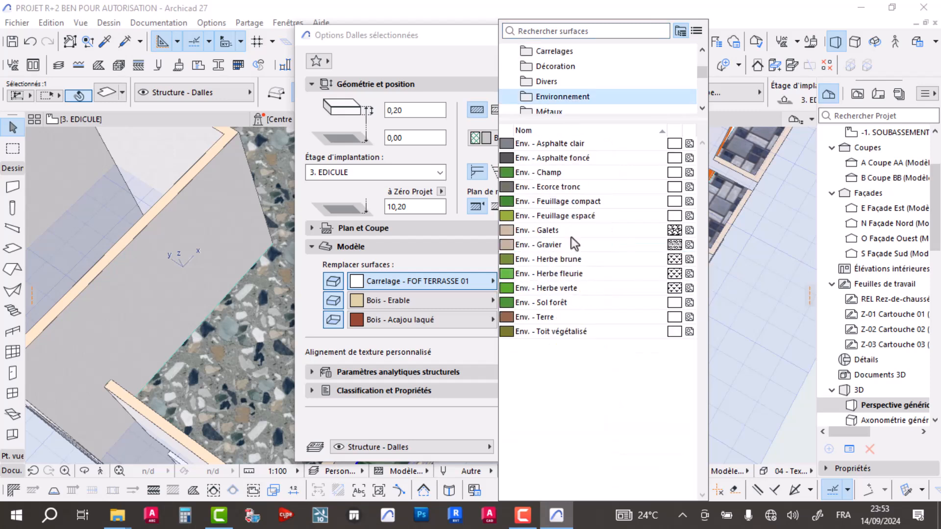
{"action": "left_click", "coordinate": [566, 289]}
{"action": "left_click", "coordinate": [605, 447]}
{"action": "key", "text": "Escape"}
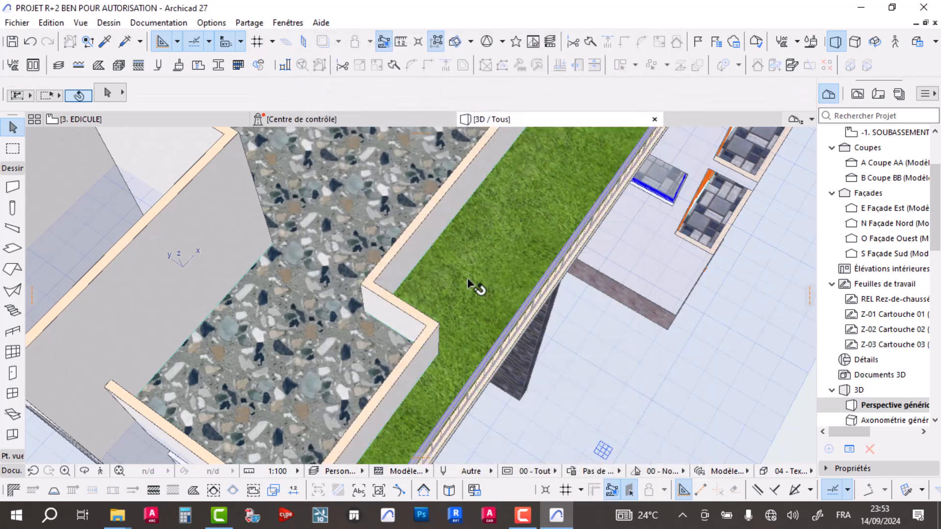
Step: Try to lower the segment height of the front railing on the EDICULE terrace
{"action": "scroll", "coordinate": [469, 284], "scroll_direction": "down", "scroll_amount": 3}
{"action": "middle_click_drag", "start_coordinate": [434, 282], "coordinate": [447, 237], "text": "shift"}
{"action": "scroll", "coordinate": [447, 237], "scroll_direction": "up", "scroll_amount": 8}
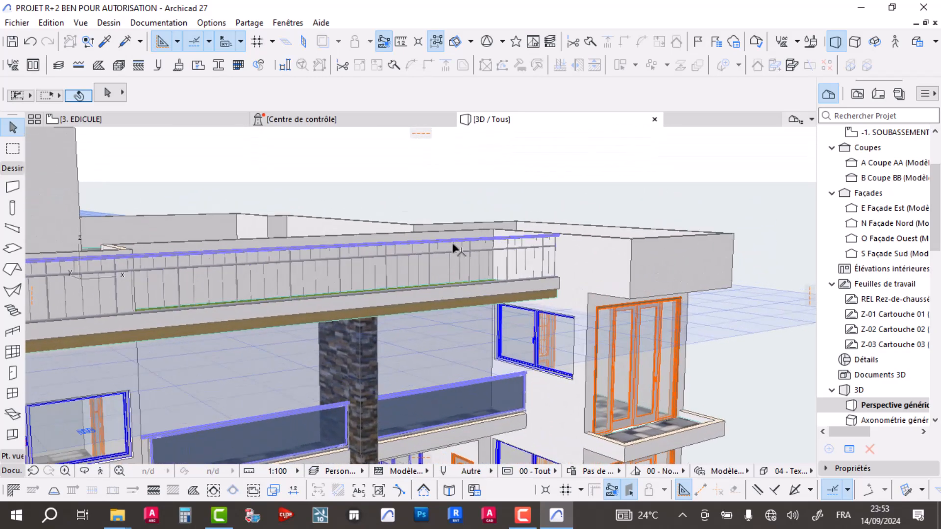
{"action": "left_click", "coordinate": [452, 240]}
{"action": "left_click", "coordinate": [115, 92]}
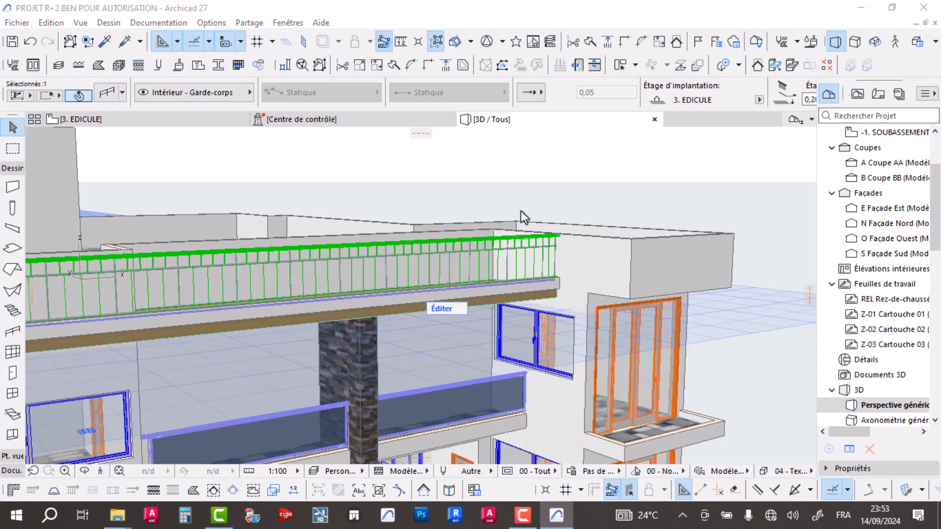
{"action": "left_click", "coordinate": [290, 72]}
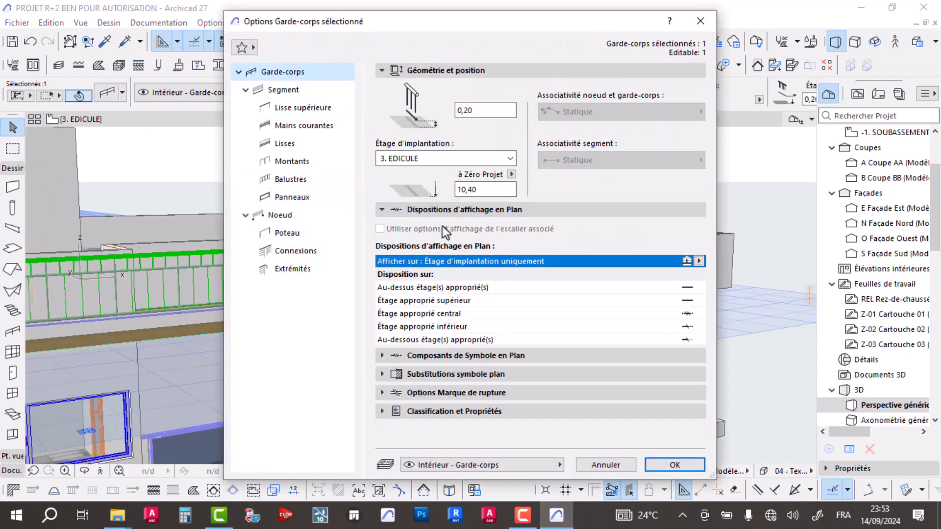
{"action": "left_click", "coordinate": [460, 355]}
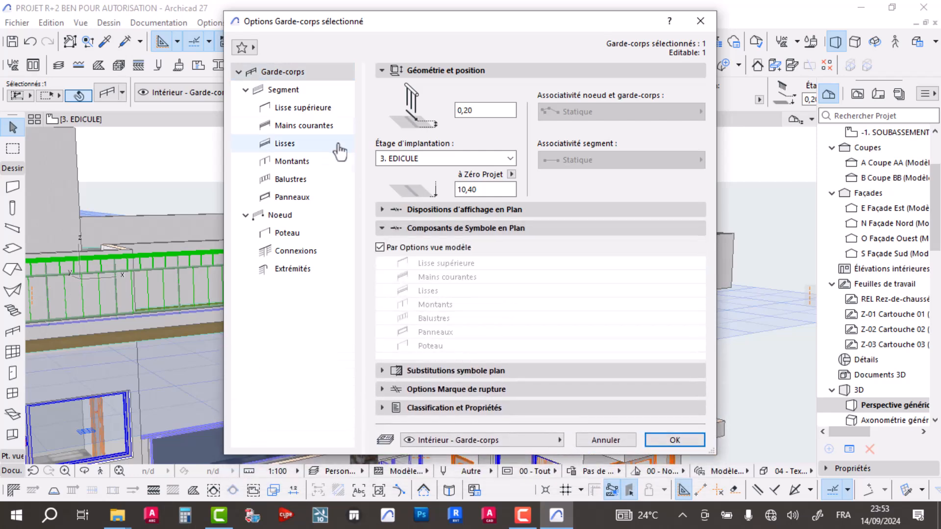
{"action": "left_click", "coordinate": [277, 90]}
{"action": "left_click_drag", "start_coordinate": [488, 231], "coordinate": [458, 231]}
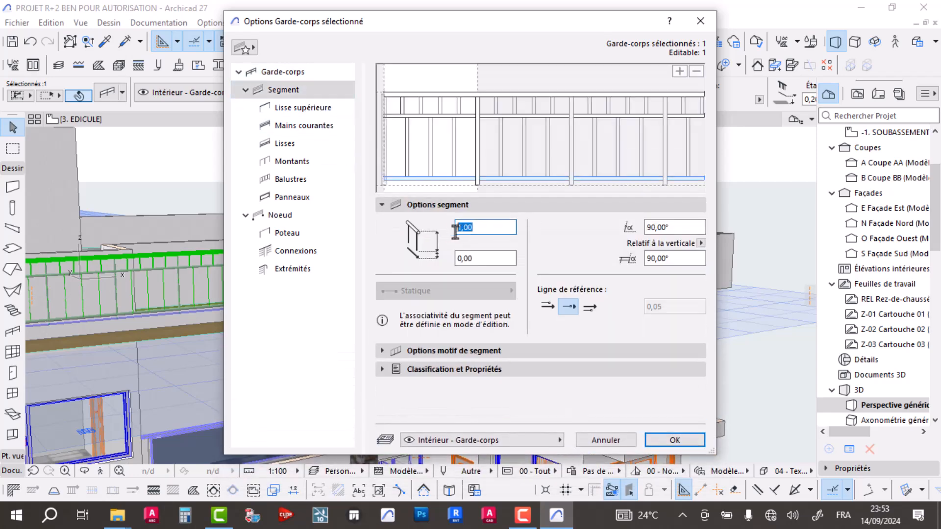
{"action": "type", "text": "0,007"}
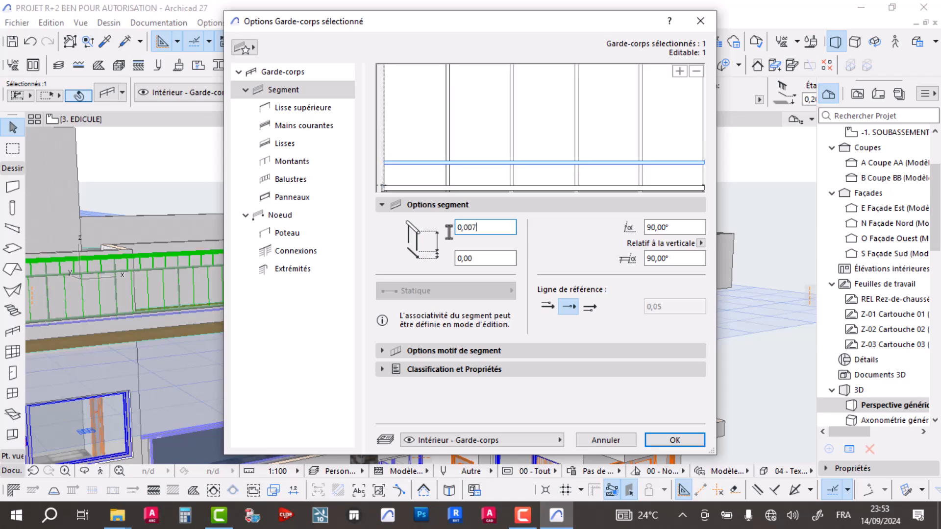
{"action": "key", "text": "BackSpace"}
{"action": "key", "text": "BackSpace"}
{"action": "type", "text": "1"}
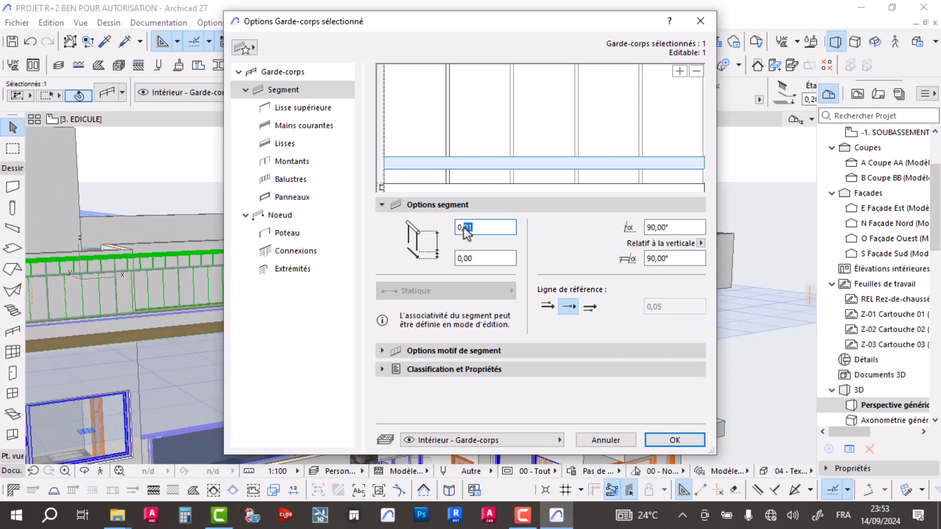
{"action": "key", "text": "Return"}
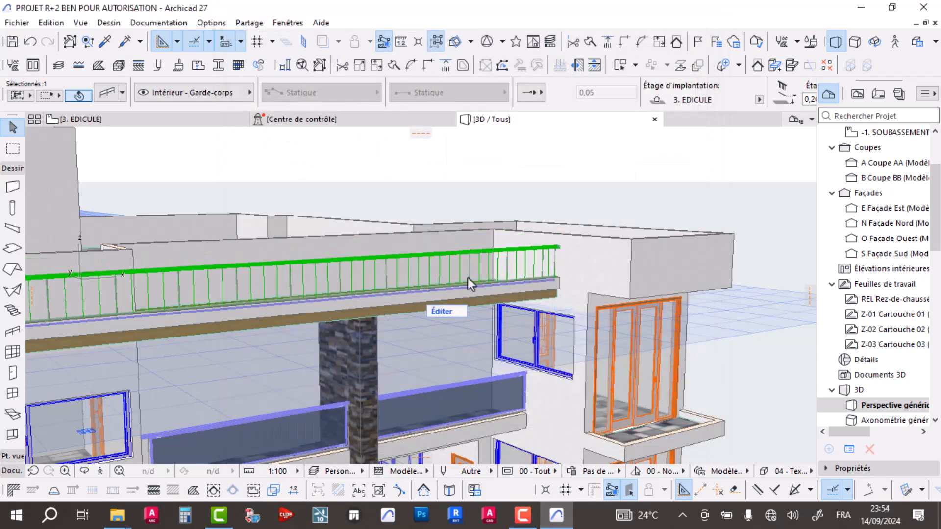
{"action": "scroll", "coordinate": [443, 254], "scroll_direction": "up", "scroll_amount": 2}
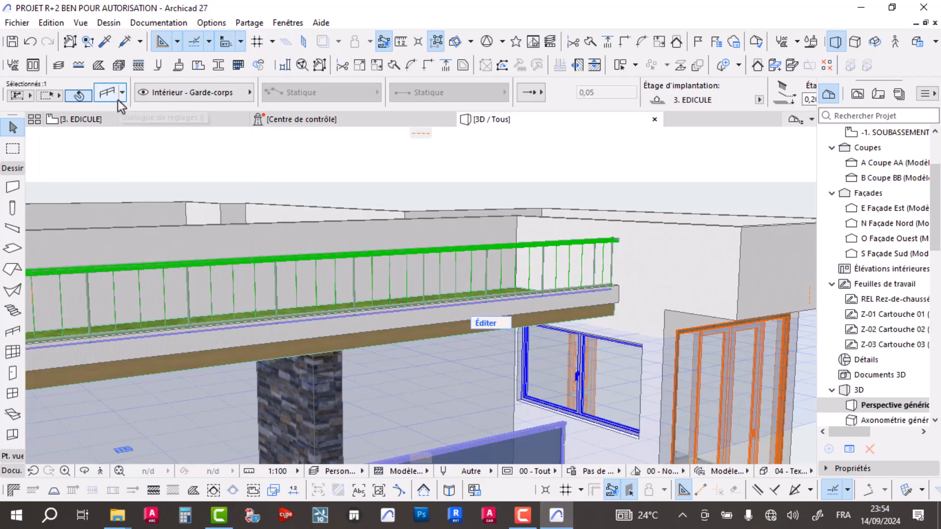
{"action": "key", "text": "ctrl+z"}
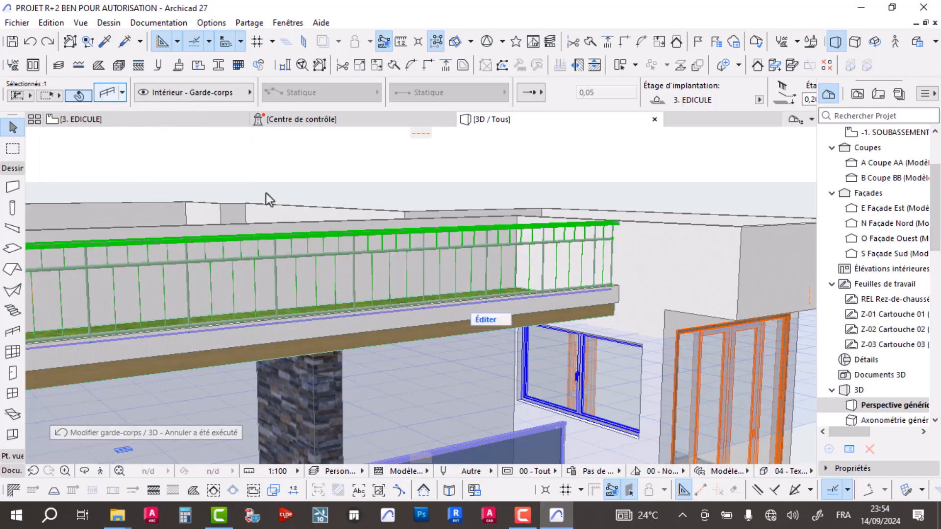
Step: Set the height of the front railing's intermediate rail, Lisse 27, to 0,60
{"action": "key", "text": "ctrl+t"}
{"action": "left_click", "coordinate": [434, 117]}
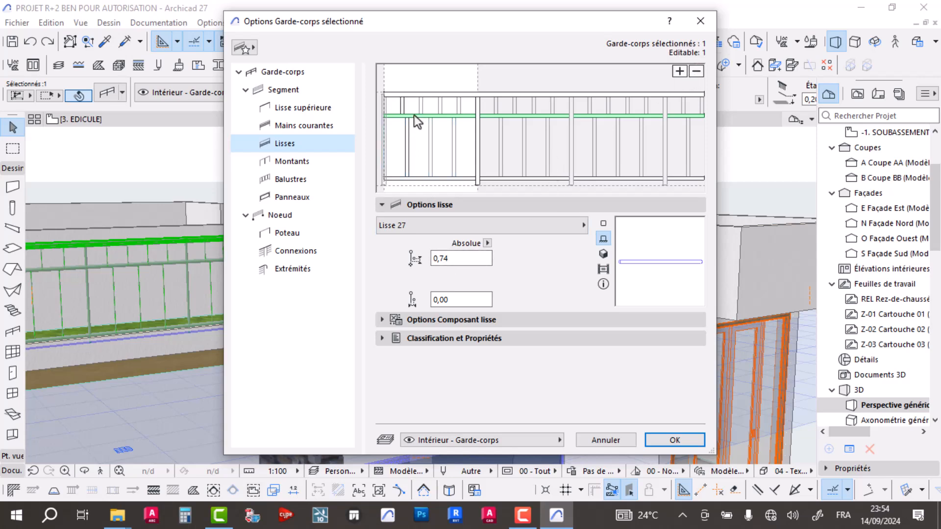
{"action": "left_click", "coordinate": [457, 260]}
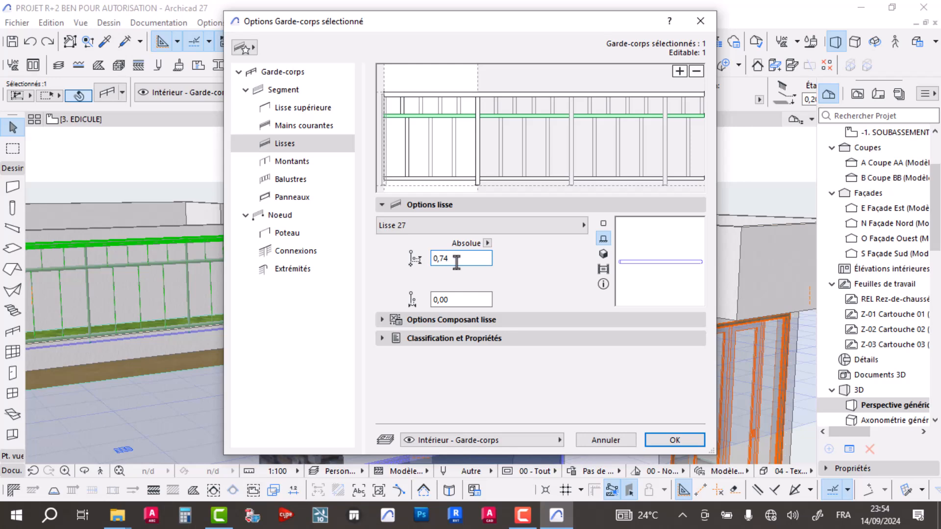
{"action": "type", "text": "6"}
{"action": "key", "text": "Return"}
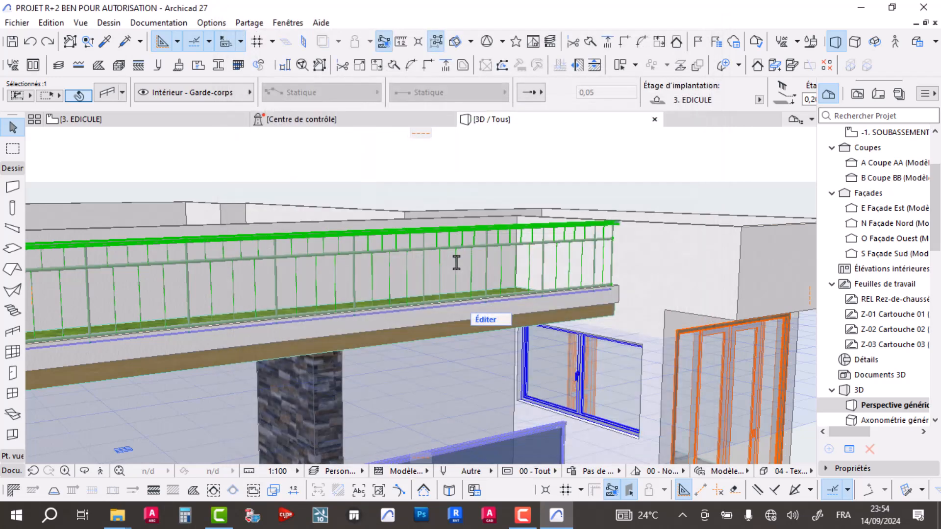
Step: Set the front railing's segment height to 0,80
{"action": "left_click", "coordinate": [108, 94]}
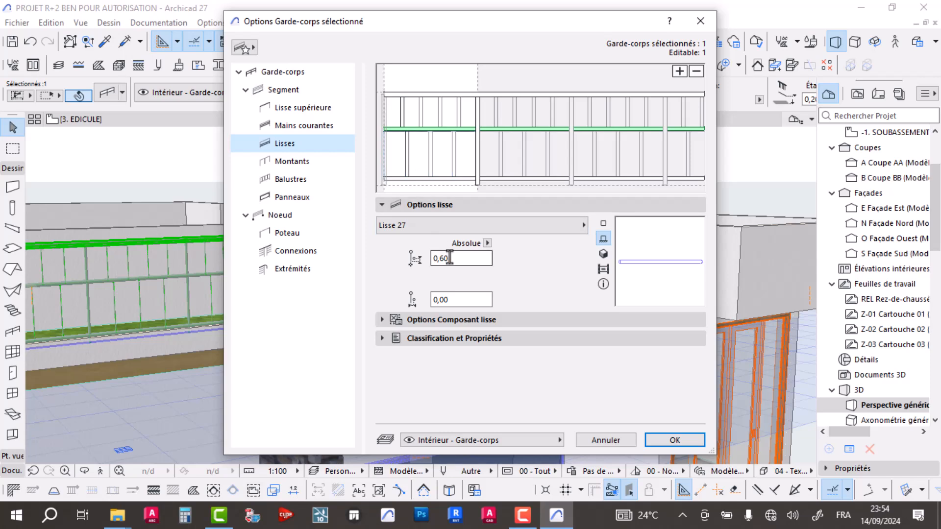
{"action": "left_click", "coordinate": [296, 91]}
{"action": "left_click", "coordinate": [469, 222]}
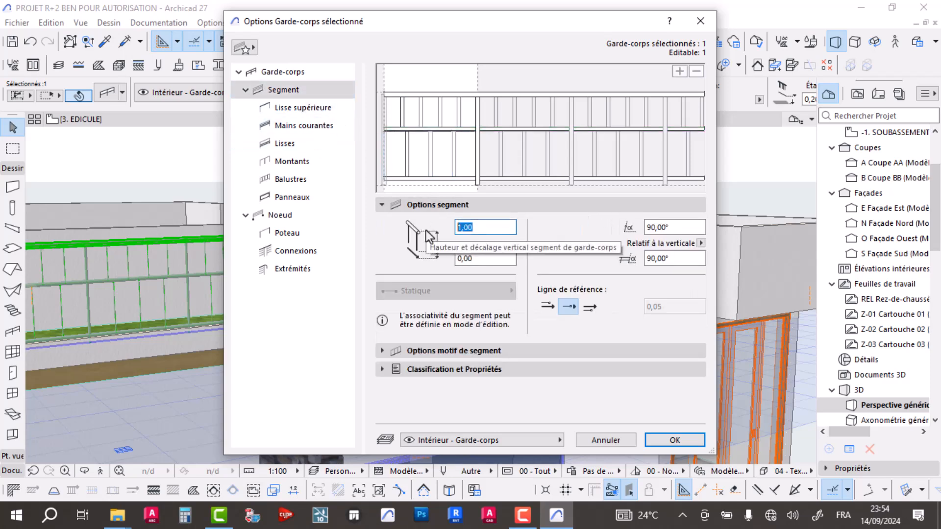
{"action": "type", "text": ".8"}
{"action": "key", "text": "Return"}
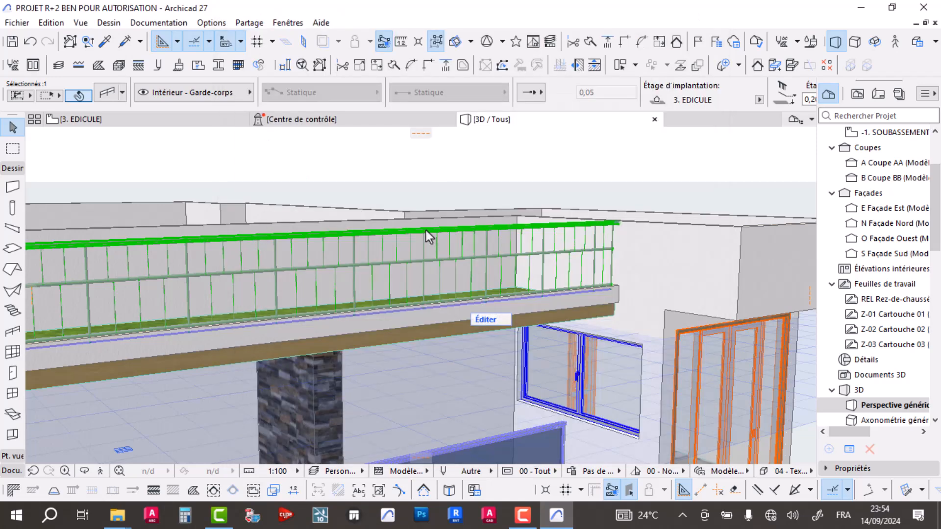
Step: Set the height of the front railing's intermediate rail, Lisse 27, to 0,50
{"action": "scroll", "coordinate": [543, 263], "scroll_direction": "up", "scroll_amount": 2}
{"action": "scroll", "coordinate": [544, 261], "scroll_direction": "down", "scroll_amount": 3}
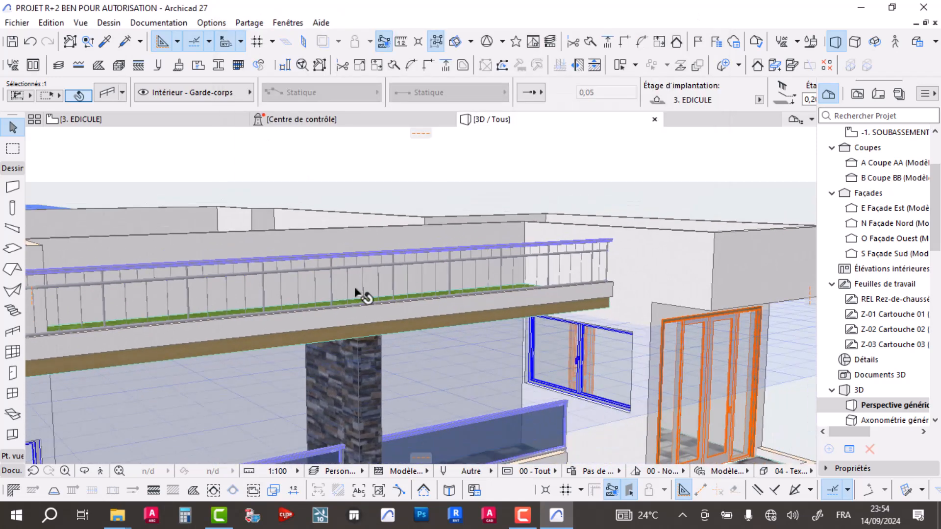
{"action": "left_click", "coordinate": [110, 94]}
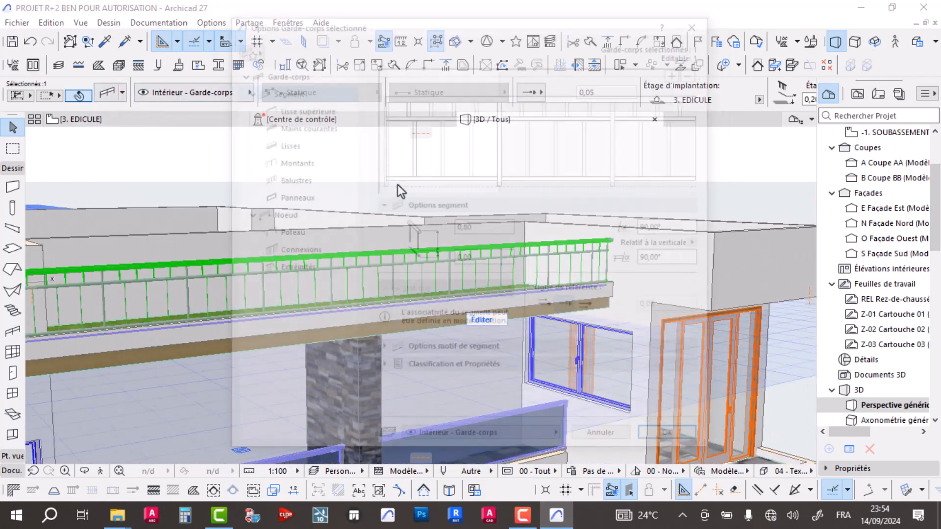
{"action": "left_click", "coordinate": [427, 116]}
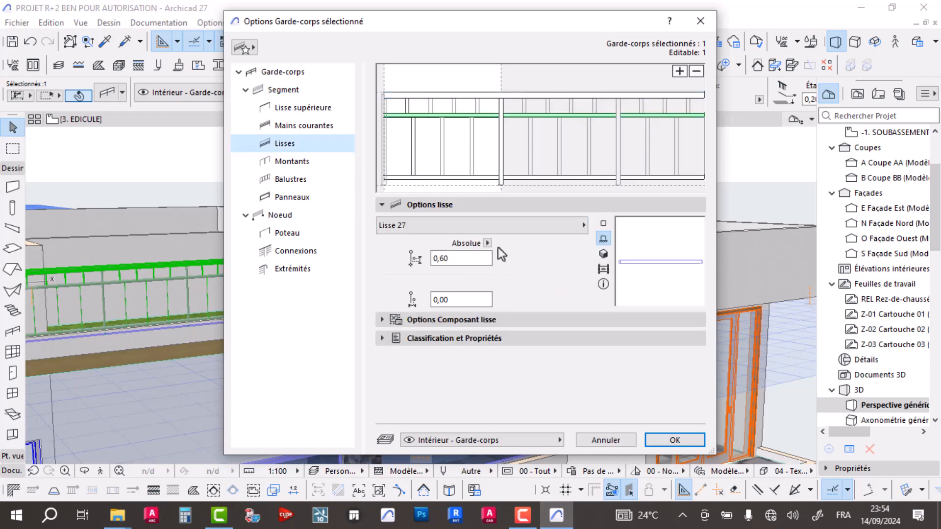
{"action": "left_click", "coordinate": [441, 258]}
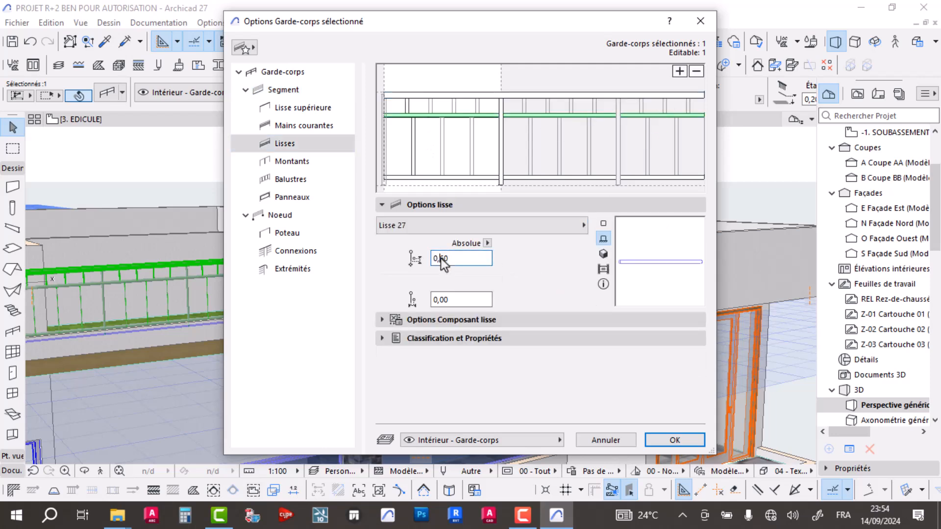
{"action": "key", "text": "Return"}
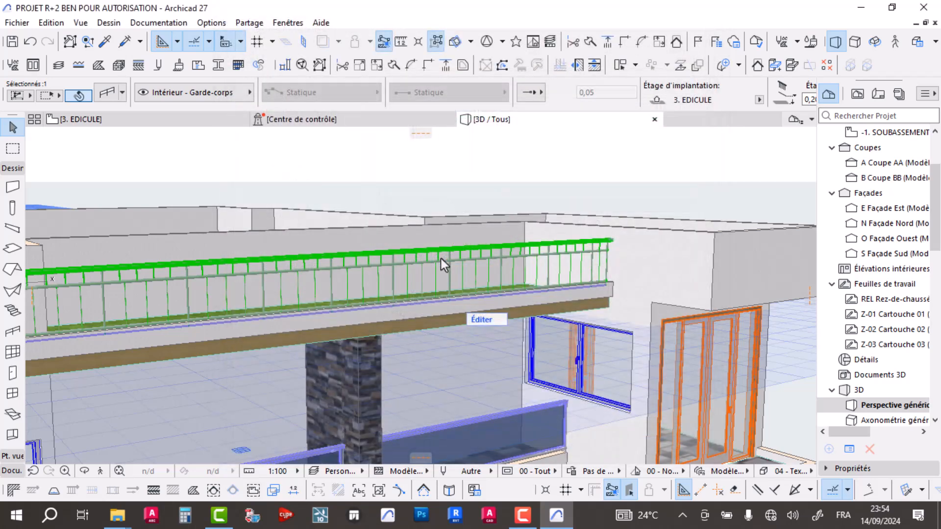
Step: Reduce the front railing's segment height further, then deselect the railing
{"action": "scroll", "coordinate": [343, 280], "scroll_direction": "down", "scroll_amount": 1}
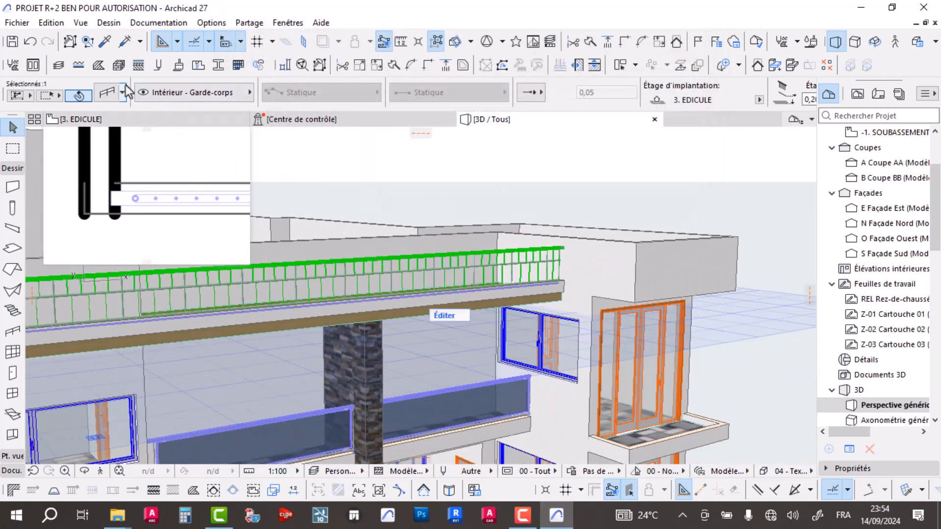
{"action": "double_click", "coordinate": [437, 257]}
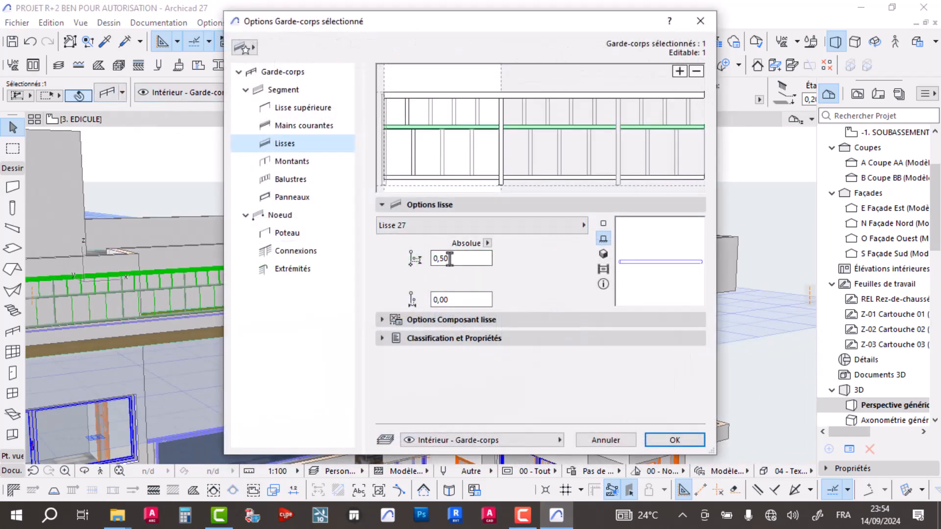
{"action": "left_click", "coordinate": [291, 90]}
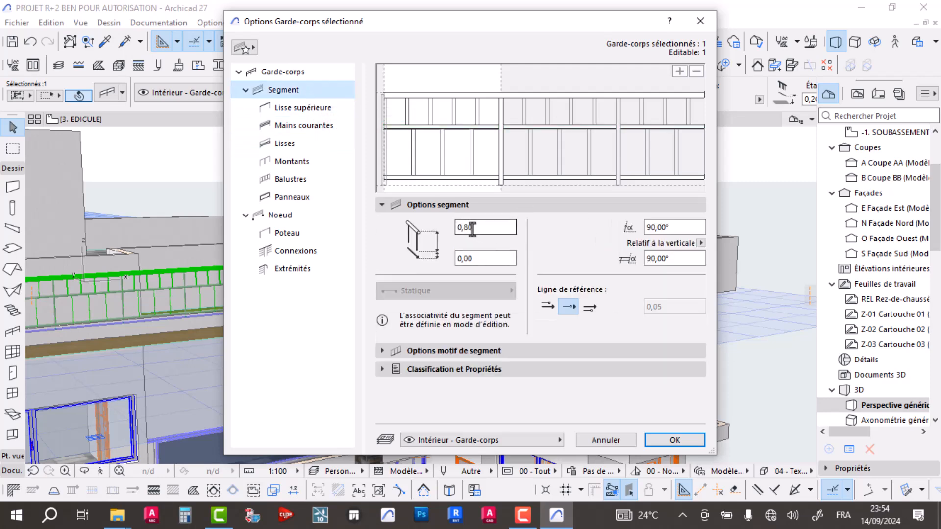
{"action": "left_click", "coordinate": [466, 227]}
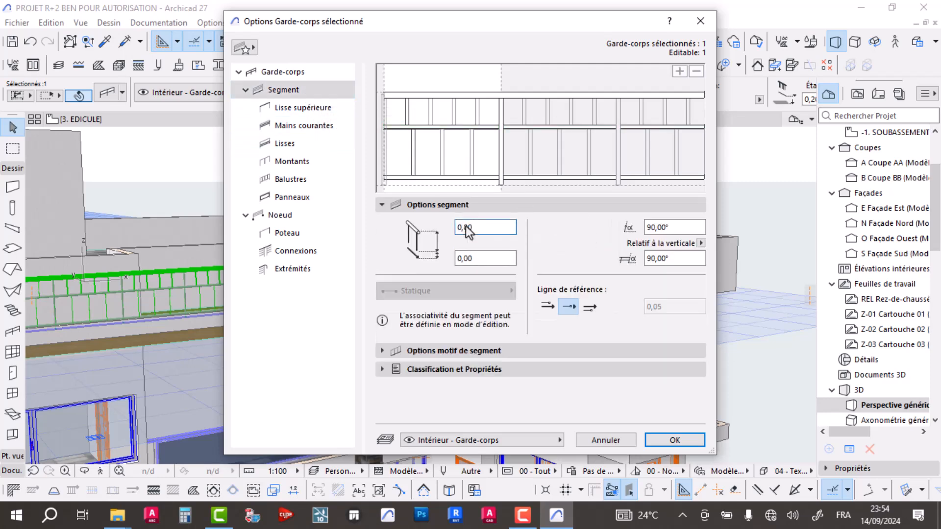
{"action": "key", "text": "Return"}
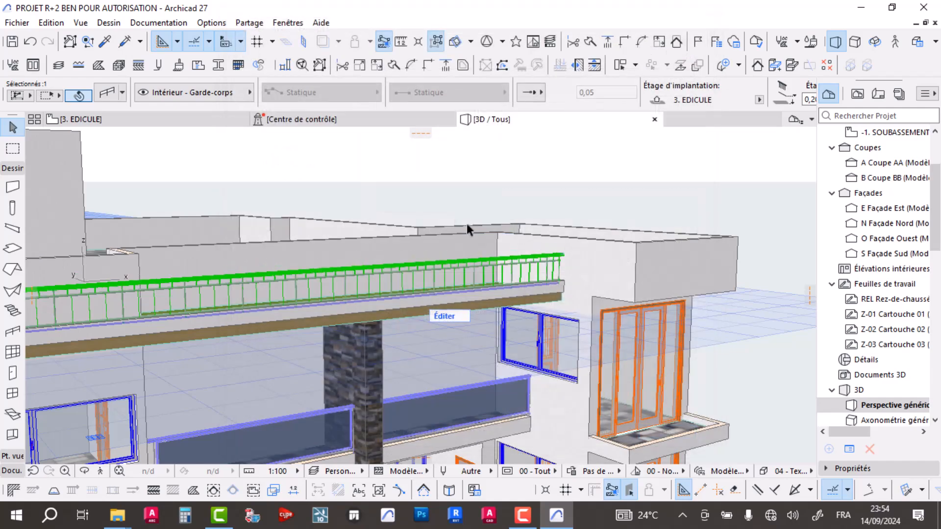
{"action": "scroll", "coordinate": [535, 254], "scroll_direction": "up", "scroll_amount": 2}
{"action": "scroll", "coordinate": [534, 253], "scroll_direction": "down", "scroll_amount": 2}
{"action": "left_click", "coordinate": [740, 256]}
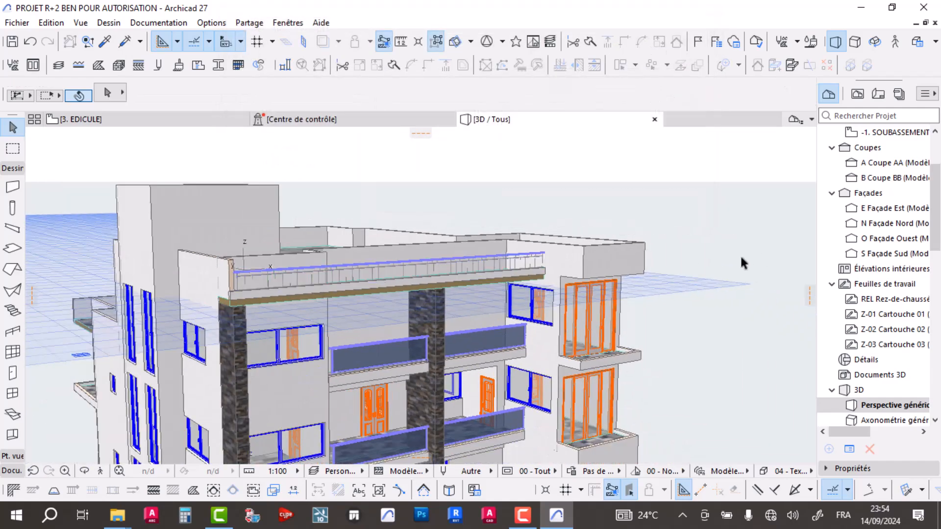
Step: Shorten the low front parapet wall at its corner so it ends at the inner face of the taller side wall
{"action": "scroll", "coordinate": [338, 305], "scroll_direction": "up", "scroll_amount": 2}
{"action": "middle_click_drag", "start_coordinate": [257, 271], "coordinate": [273, 319], "text": "shift"}
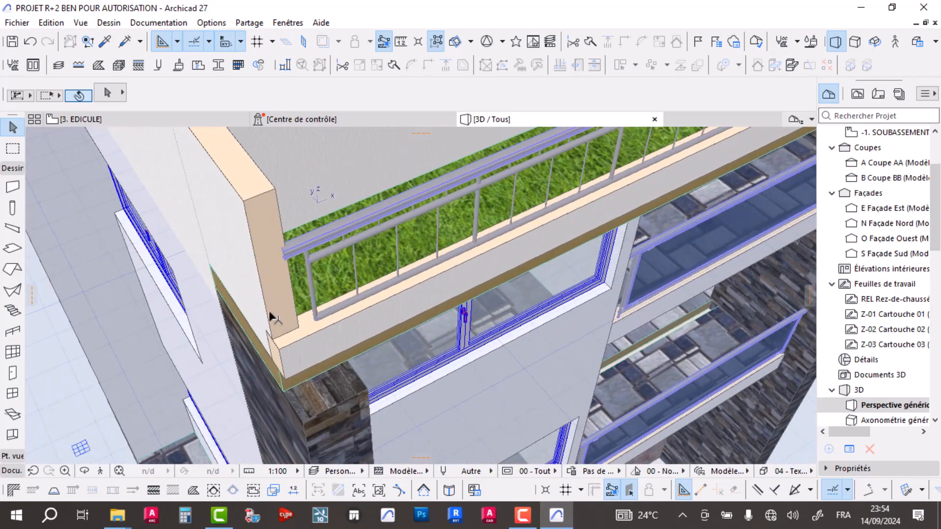
{"action": "left_click", "coordinate": [314, 330]}
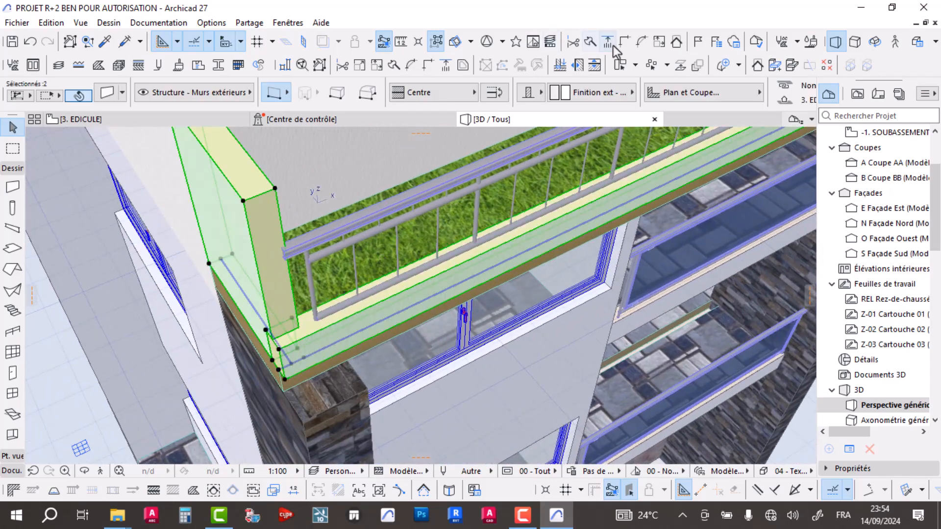
{"action": "key", "text": "Escape"}
{"action": "middle_click_drag", "start_coordinate": [376, 296], "coordinate": [324, 335], "text": "shift"}
{"action": "scroll", "coordinate": [304, 314], "scroll_direction": "up", "scroll_amount": 5}
{"action": "left_click", "coordinate": [247, 264]}
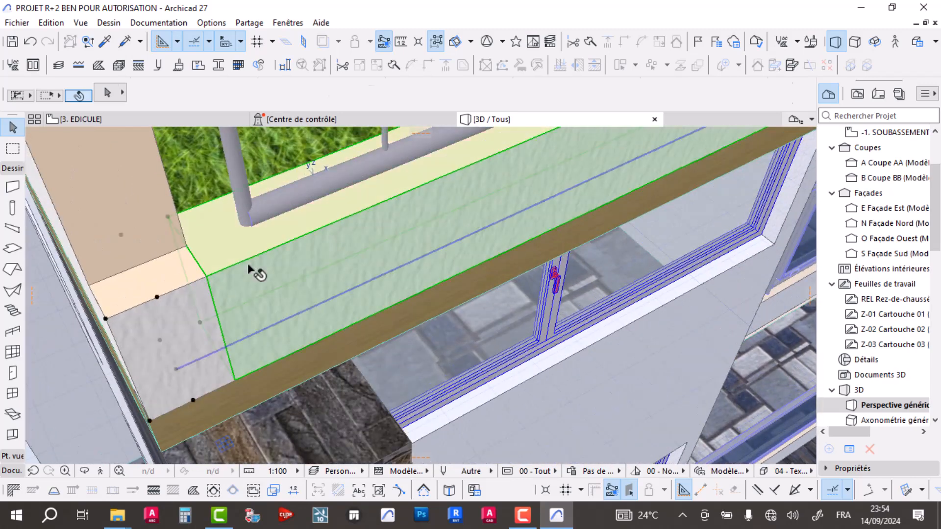
{"action": "left_click", "coordinate": [107, 319]}
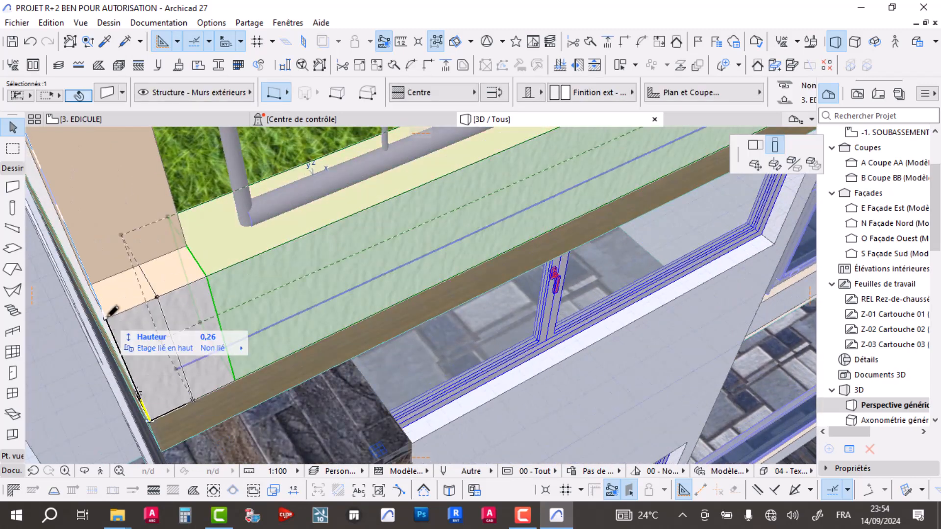
{"action": "left_click", "coordinate": [750, 146]}
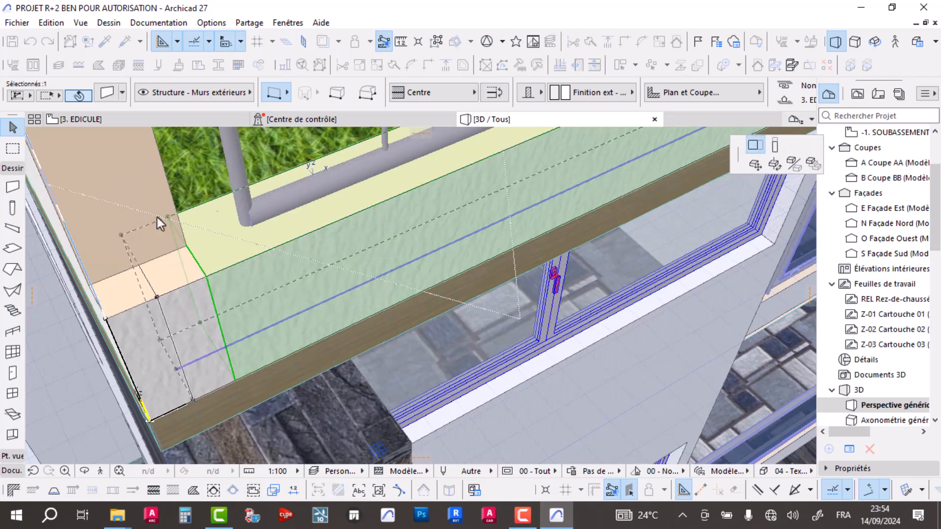
{"action": "left_click", "coordinate": [188, 246]}
Step: Stretch the taller side wall forward to the outer face of the low front parapet, closing the corner
{"action": "left_click", "coordinate": [129, 223]}
{"action": "left_click", "coordinate": [176, 370]}
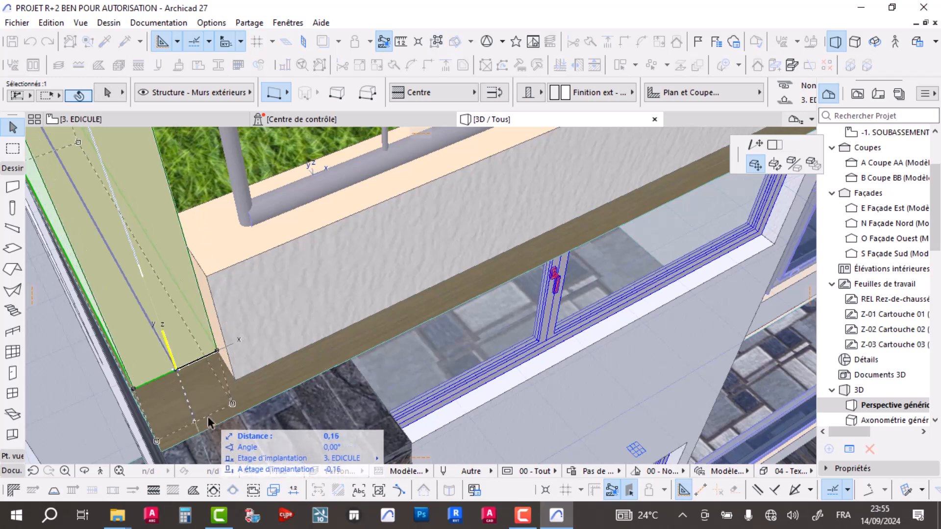
{"action": "left_click", "coordinate": [775, 145]}
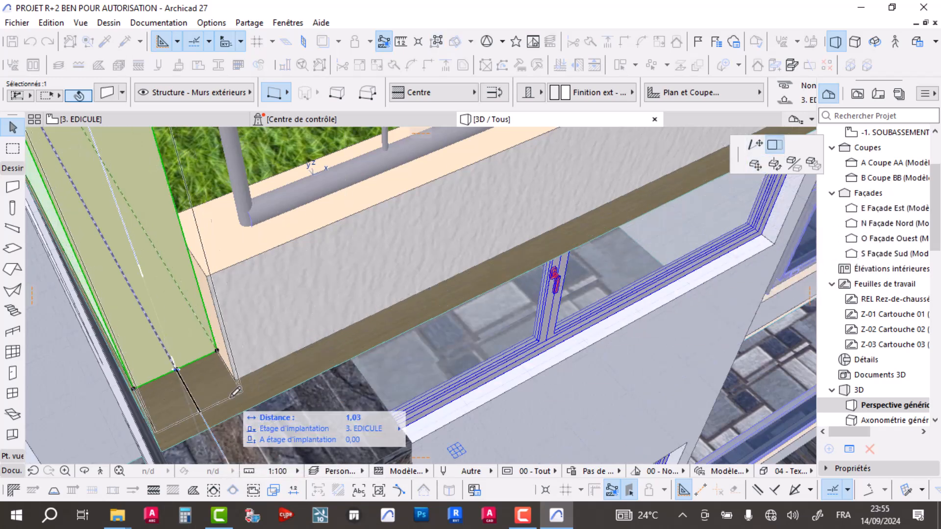
{"action": "left_click", "coordinate": [239, 377]}
{"action": "middle_click_drag", "start_coordinate": [239, 377], "coordinate": [683, 248], "text": "shift"}
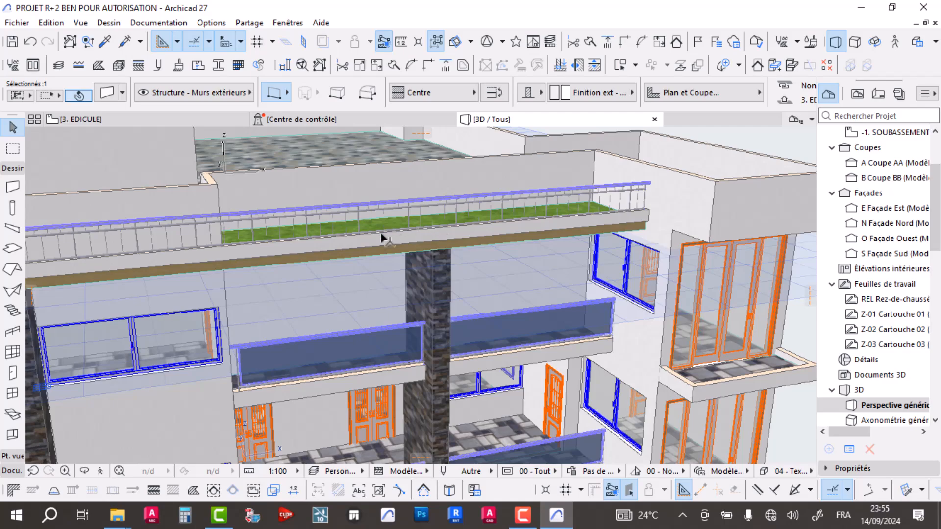
Step: Deselect the side wall and offset the canopy slab's front edge outward, just past the low front parapet
{"action": "middle_click_drag", "start_coordinate": [382, 253], "coordinate": [333, 397], "text": "shift"}
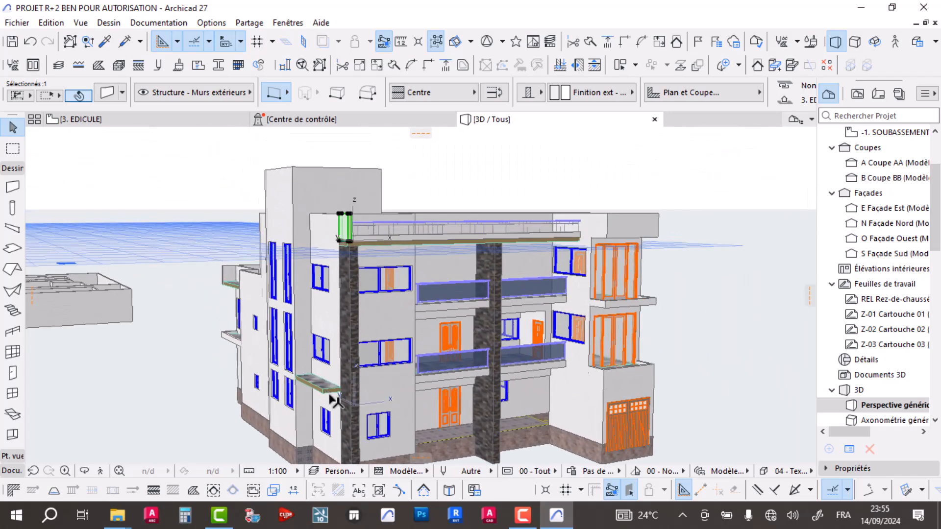
{"action": "key", "text": "Escape"}
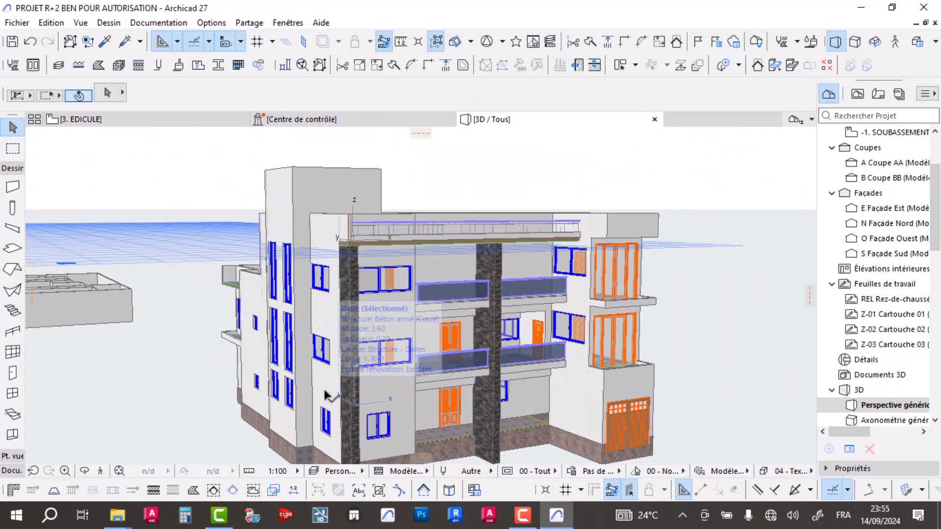
{"action": "scroll", "coordinate": [372, 245], "scroll_direction": "up", "scroll_amount": 6}
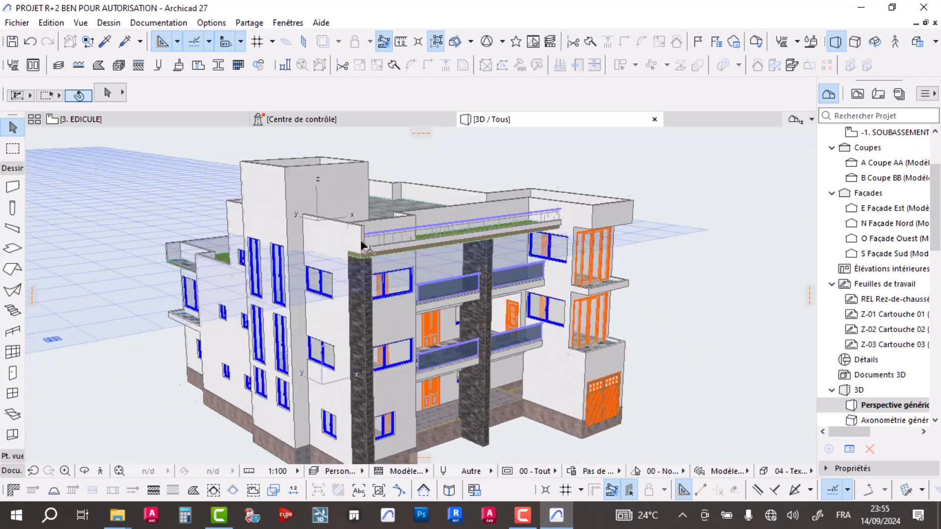
{"action": "scroll", "coordinate": [373, 245], "scroll_direction": "up", "scroll_amount": 8}
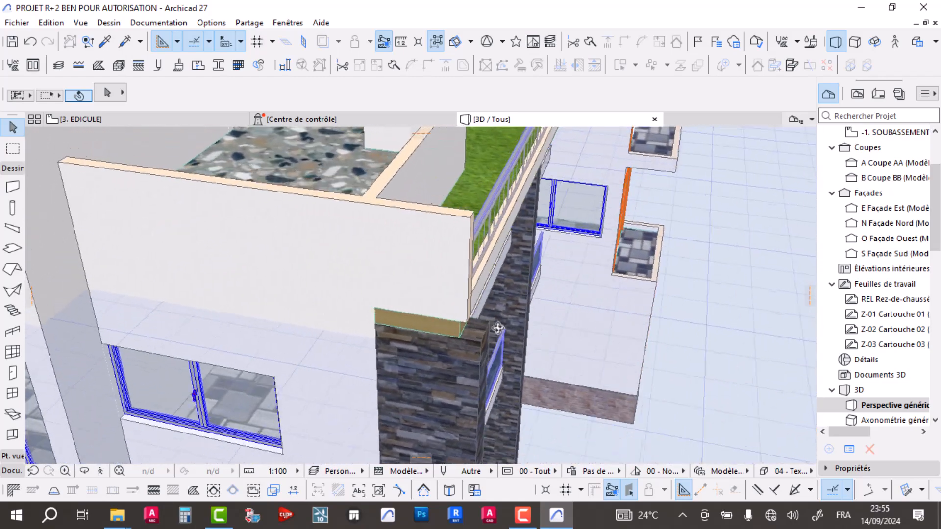
{"action": "middle_click_drag", "start_coordinate": [497, 328], "coordinate": [485, 380], "text": "shift"}
{"action": "left_click", "coordinate": [487, 376]}
{"action": "left_click", "coordinate": [489, 375]}
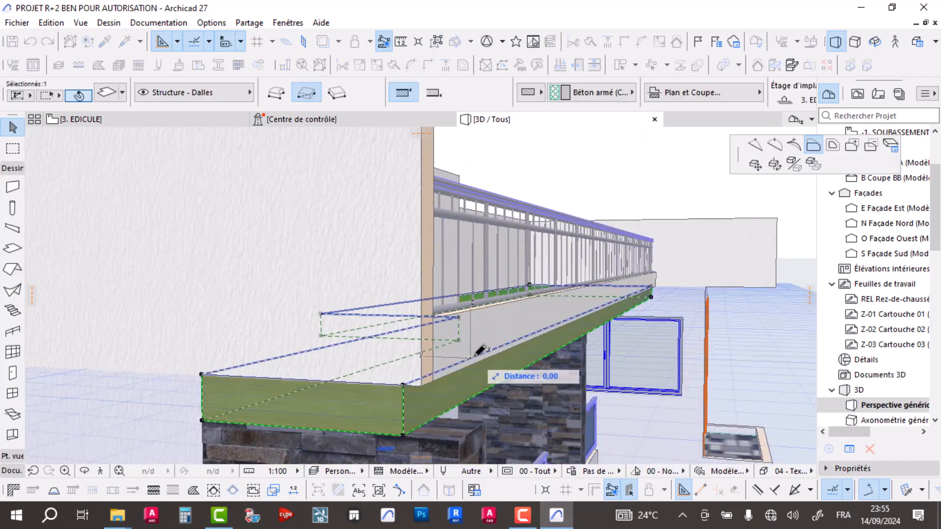
{"action": "middle_click_drag", "start_coordinate": [470, 429], "coordinate": [447, 300], "text": "shift"}
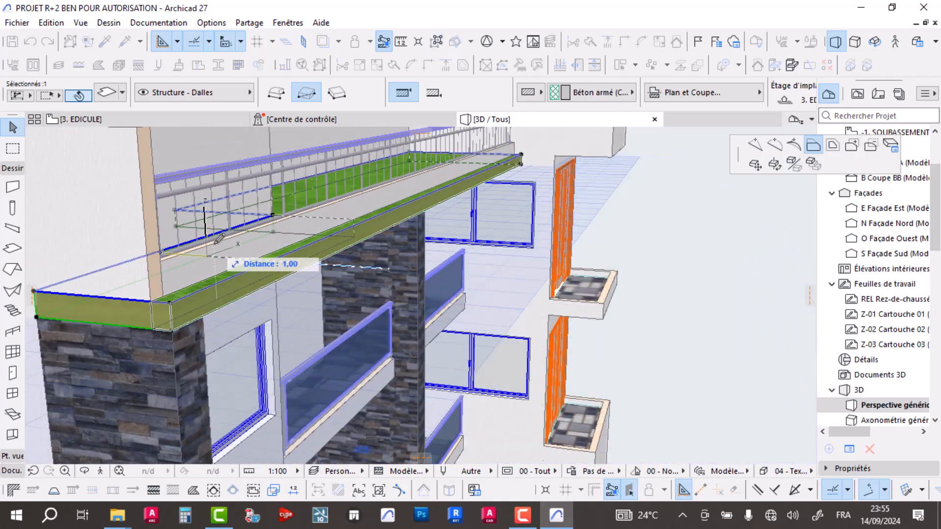
{"action": "left_click", "coordinate": [214, 245]}
Step: Move the low front parapet together with its railing outward to the slab's new front edge
{"action": "left_click", "coordinate": [214, 241]}
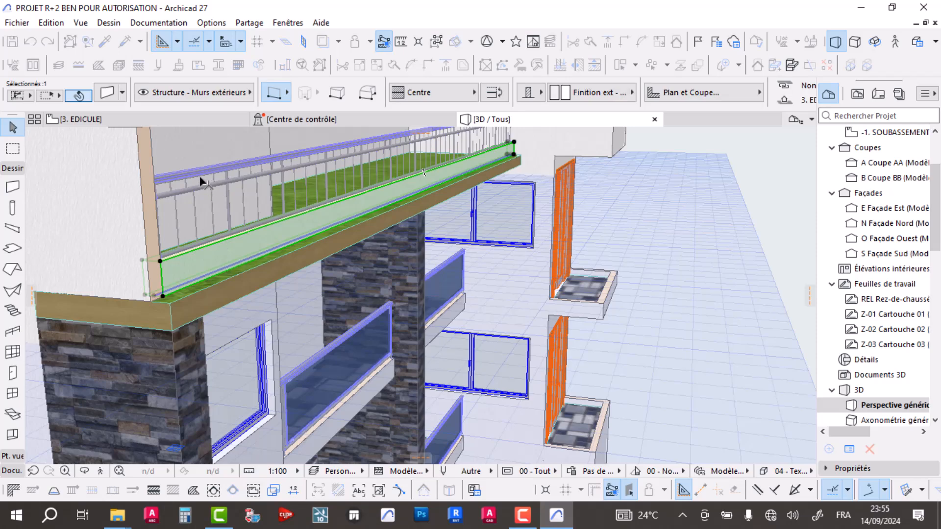
{"action": "left_click", "coordinate": [195, 171]}
{"action": "scroll", "coordinate": [165, 301], "scroll_direction": "up", "scroll_amount": 3}
{"action": "scroll", "coordinate": [166, 294], "scroll_direction": "up", "scroll_amount": 2}
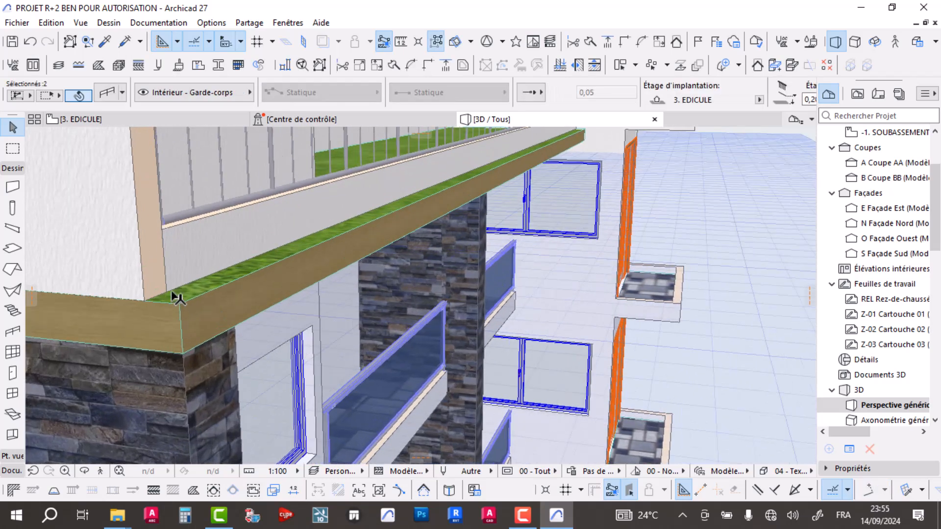
{"action": "left_click", "coordinate": [168, 292]}
{"action": "left_click", "coordinate": [231, 378]}
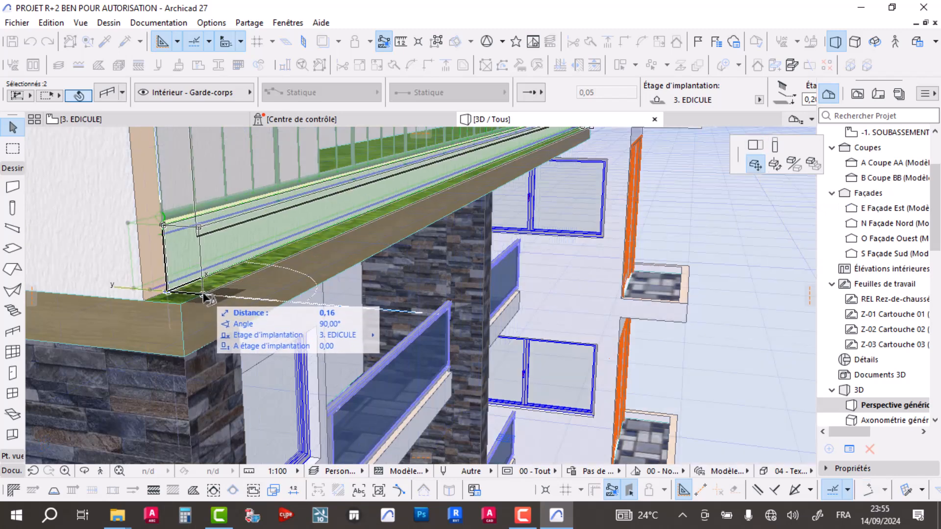
{"action": "left_click", "coordinate": [205, 296]}
{"action": "middle_click_drag", "start_coordinate": [205, 296], "coordinate": [169, 281], "text": "shift"}
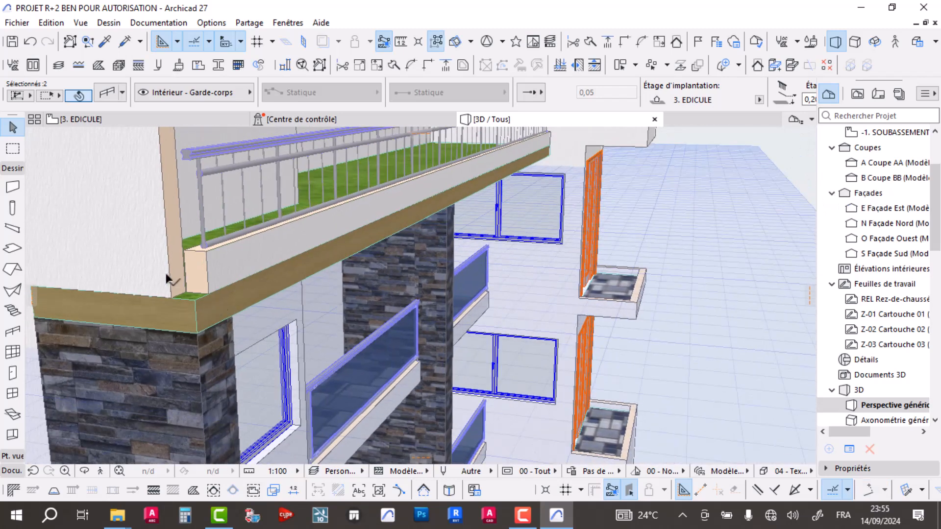
Step: Join the taller side wall and the moved front parapet at the canopy corner, then deselect them
{"action": "middle_click_drag", "start_coordinate": [254, 253], "coordinate": [284, 311], "text": "shift"}
{"action": "middle_click_drag", "start_coordinate": [382, 272], "coordinate": [220, 336], "text": "shift"}
{"action": "left_click", "coordinate": [221, 338]}
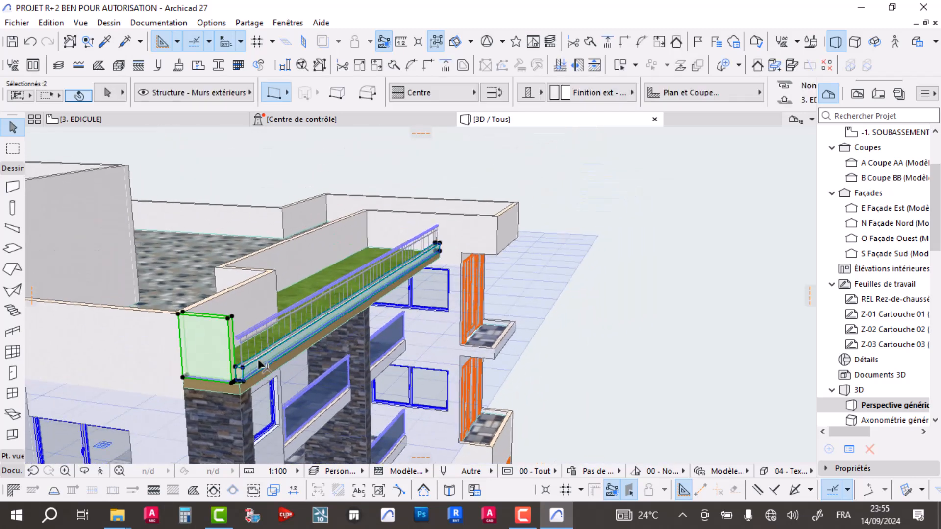
{"action": "left_click", "coordinate": [612, 306]}
Step: Pull the corner end of the low front parapet back to the inner face of the taller side wall
{"action": "middle_click_drag", "start_coordinate": [326, 378], "coordinate": [301, 353], "text": "shift"}
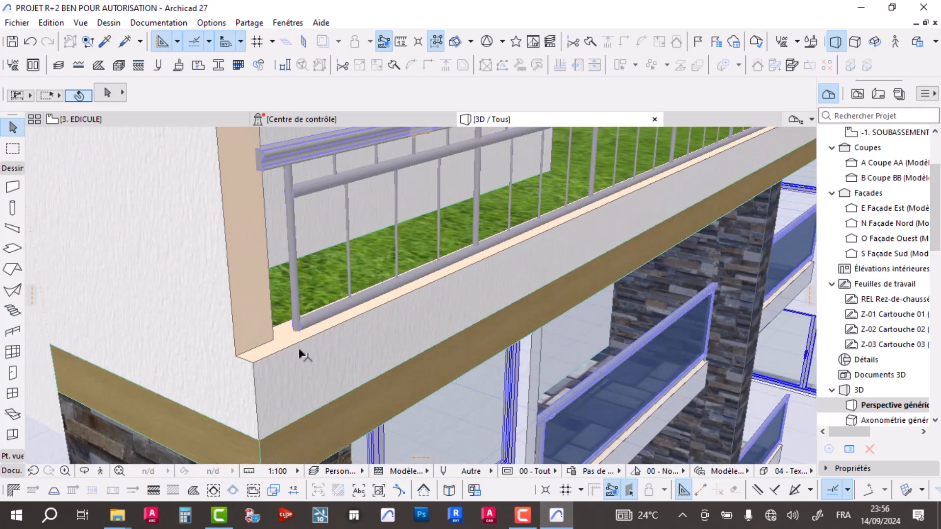
{"action": "left_click", "coordinate": [267, 380]}
{"action": "left_click", "coordinate": [275, 425]}
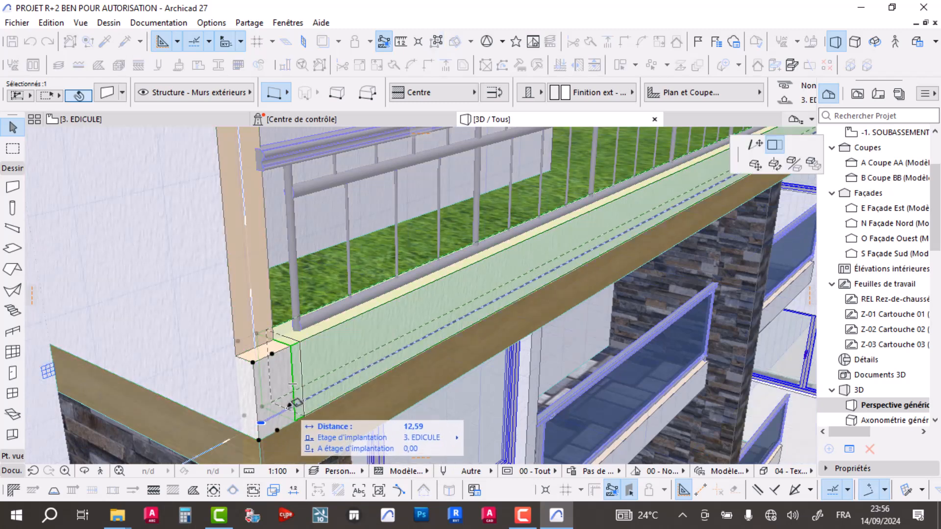
{"action": "left_click", "coordinate": [294, 338]}
{"action": "left_click", "coordinate": [291, 344]}
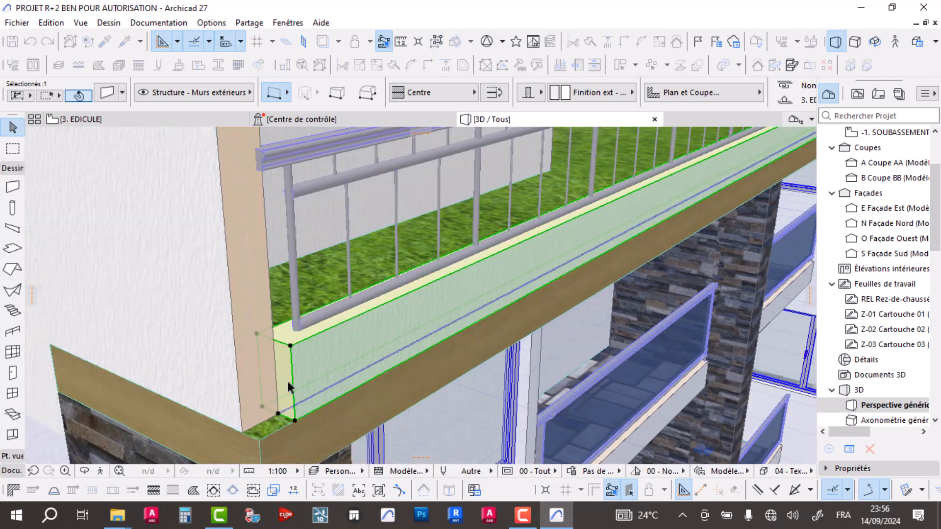
Step: Stretch the taller side wall forward until it is flush with the outer face of the moved parapet
{"action": "left_click", "coordinate": [225, 336]}
{"action": "left_click", "coordinate": [259, 421]}
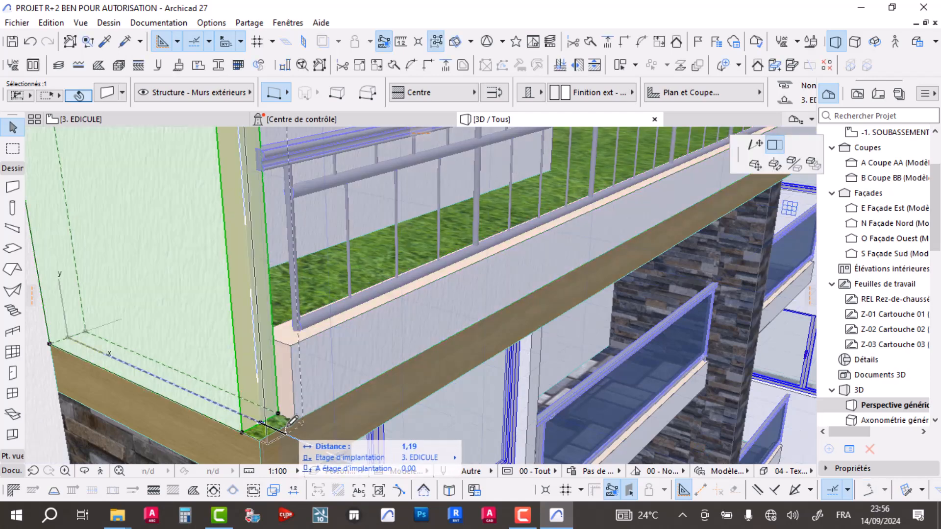
{"action": "left_click", "coordinate": [297, 417]}
Step: Deselect the wall and examine the canopy corner, the roof terrace and the building's front and side facades
{"action": "scroll", "coordinate": [274, 373], "scroll_direction": "down", "scroll_amount": 5}
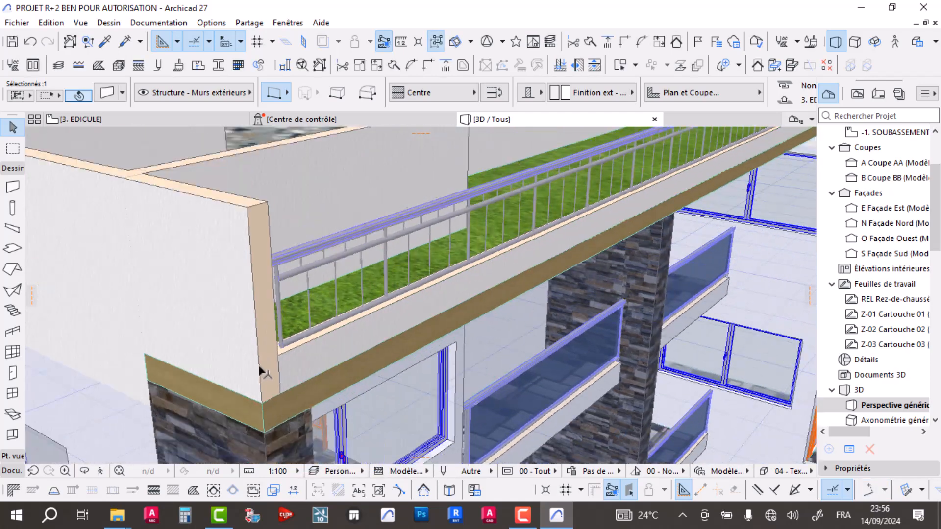
{"action": "scroll", "coordinate": [290, 322], "scroll_direction": "down", "scroll_amount": 3}
{"action": "middle_click_drag", "start_coordinate": [322, 306], "coordinate": [319, 328], "text": "shift"}
{"action": "scroll", "coordinate": [441, 338], "scroll_direction": "up", "scroll_amount": 3}
{"action": "middle_click_drag", "start_coordinate": [437, 335], "coordinate": [538, 346], "text": "shift"}
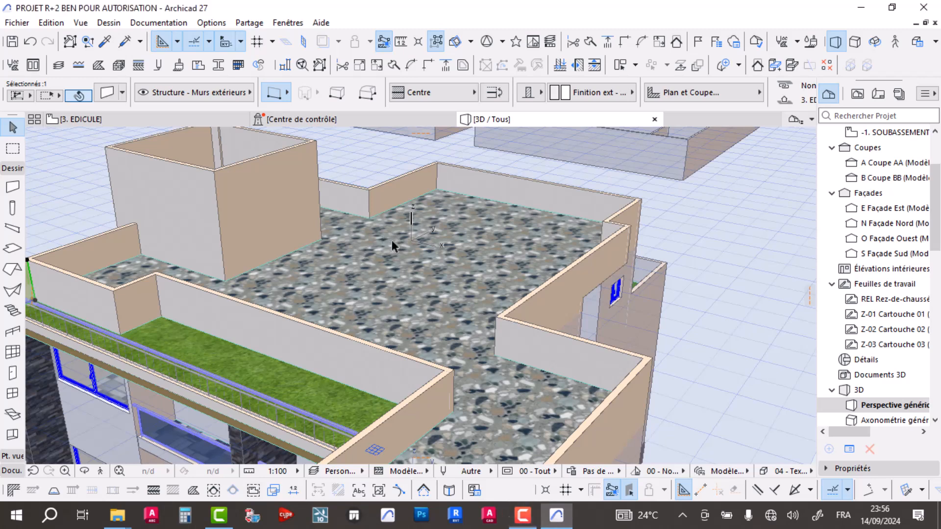
{"action": "left_click", "coordinate": [732, 324]}
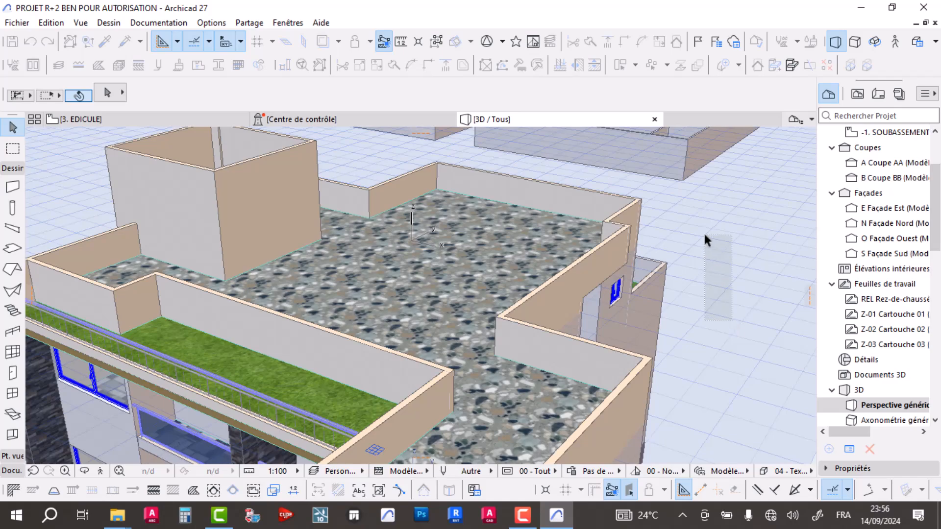
{"action": "scroll", "coordinate": [704, 236], "scroll_direction": "down", "scroll_amount": 10}
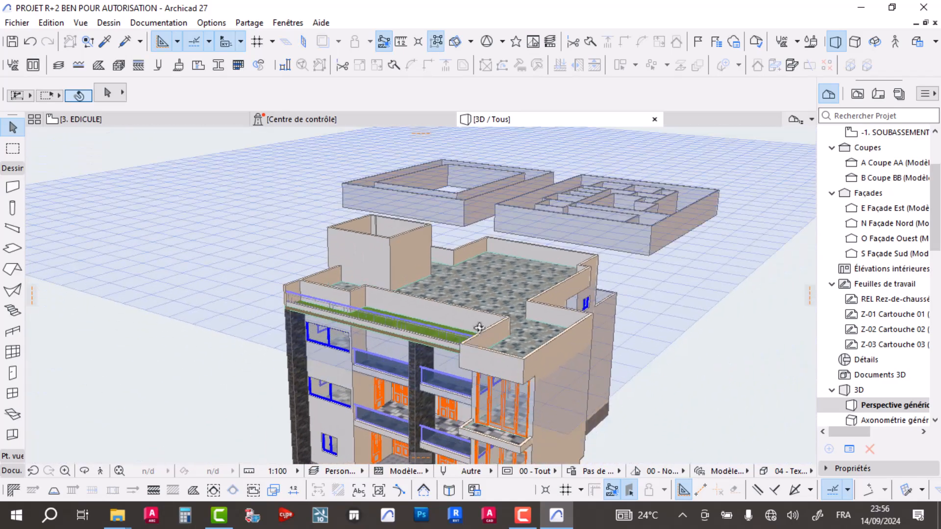
{"action": "mouse_move", "coordinate": [479, 328]}
{"action": "left_mouse_down"}
{"action": "mouse_move", "coordinate": [395, 329]}
{"action": "mouse_move", "coordinate": [558, 332]}
{"action": "mouse_move", "coordinate": [510, 312]}
{"action": "mouse_move", "coordinate": [480, 315]}
{"action": "left_mouse_up"}
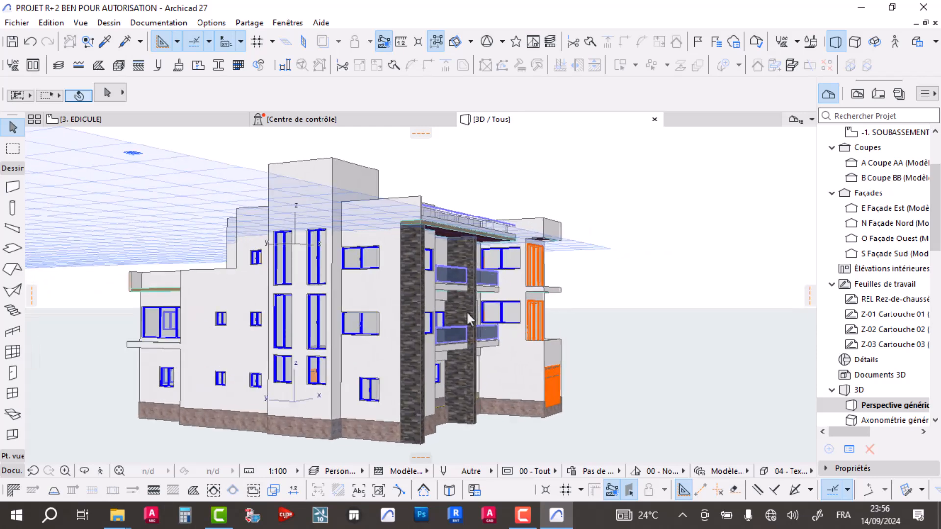